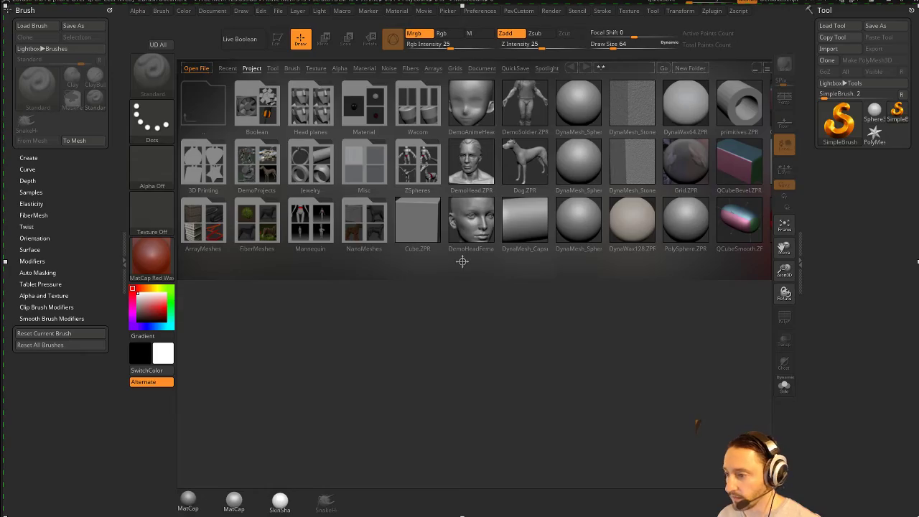
Step: Switch to the browser and review the Substance Painter documentation page on GPU drivers crashing with long computations
key(alt+Tab)
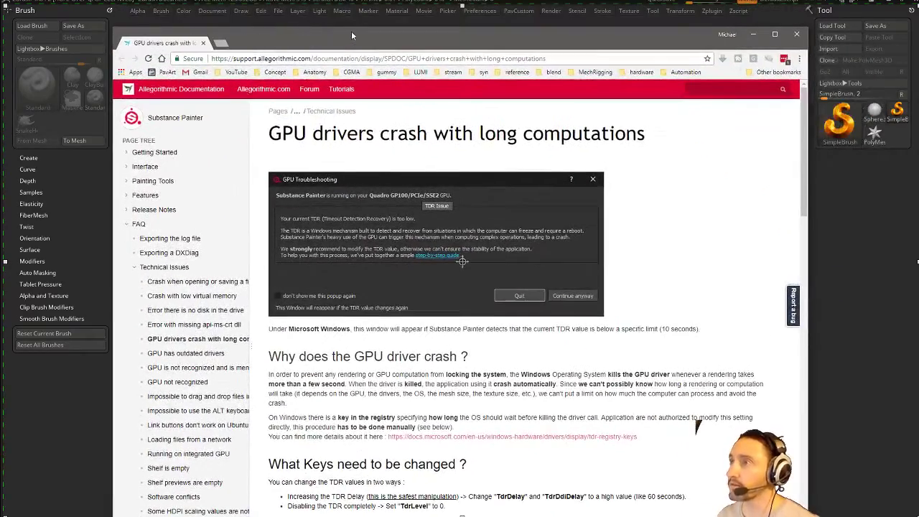
drag(351, 34, 311, 31)
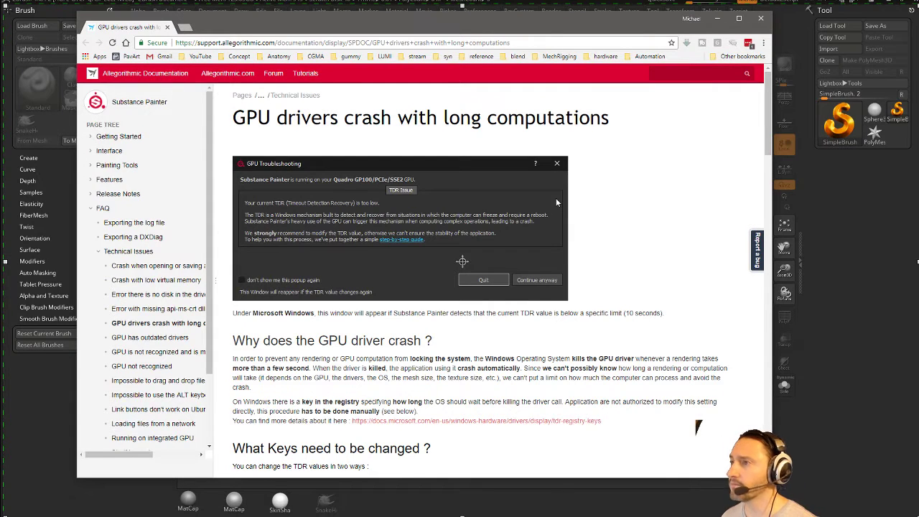
click(542, 9)
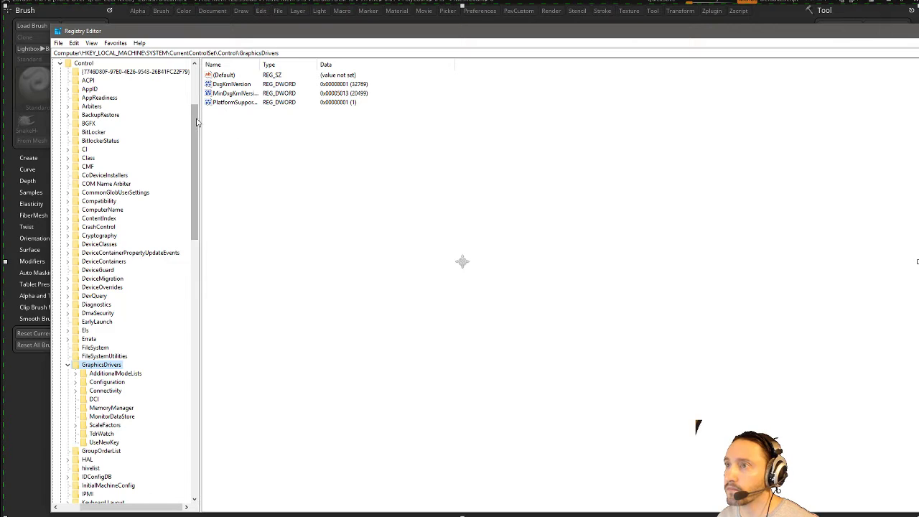
Step: In Registry Editor, select the GraphicsDrivers key under HKEY_LOCAL_MACHINE\SYSTEM\CurrentControlSet\Control
drag(195, 173, 195, 198)
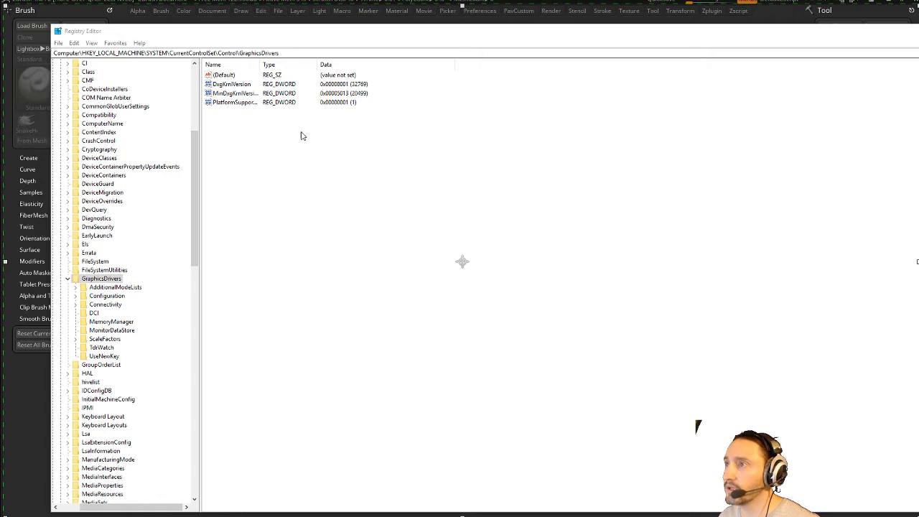
click(101, 271)
click(102, 280)
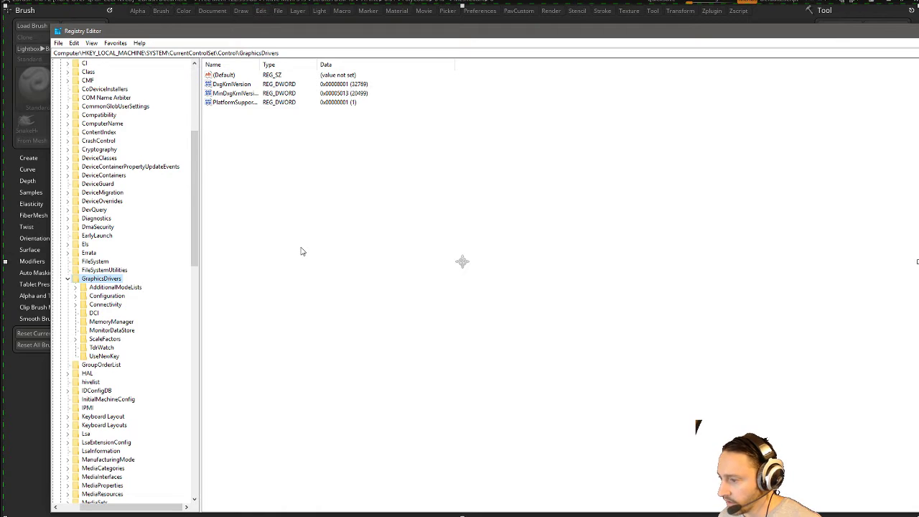
click(346, 248)
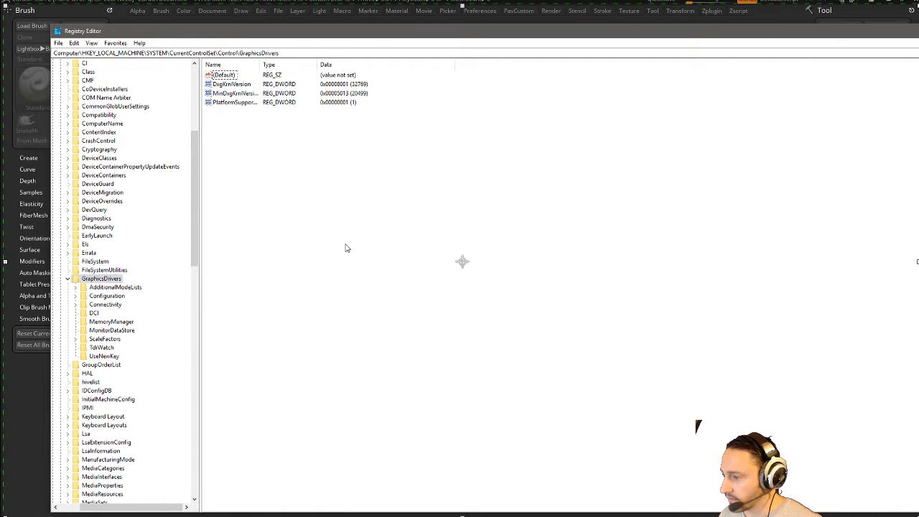
Step: Create a DWORD (32-bit) value named TdrDelay in the GraphicsDrivers key
right_click(346, 247)
mouse_move(369, 250)
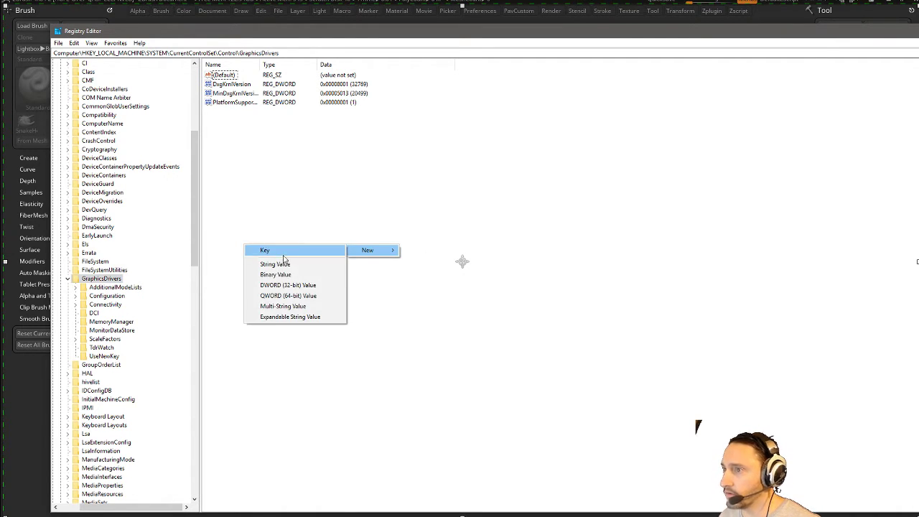
click(320, 288)
text(T)
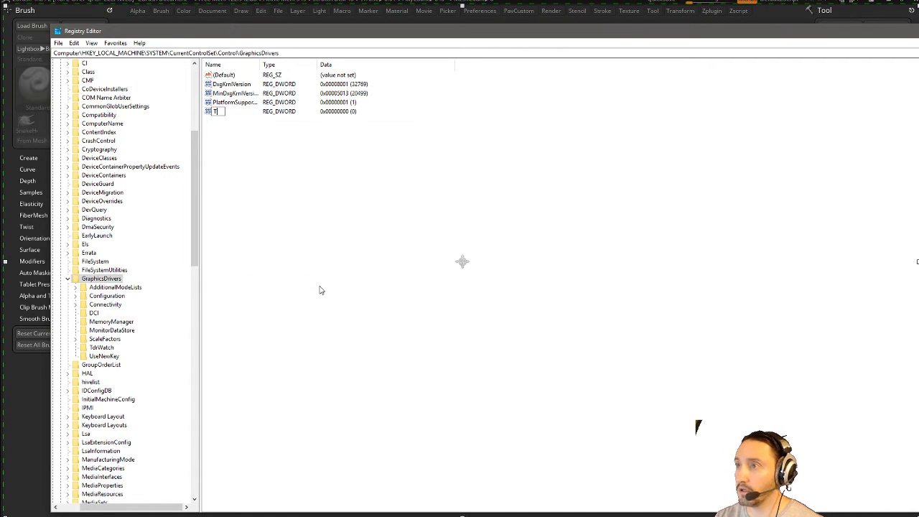
text(drDelay)
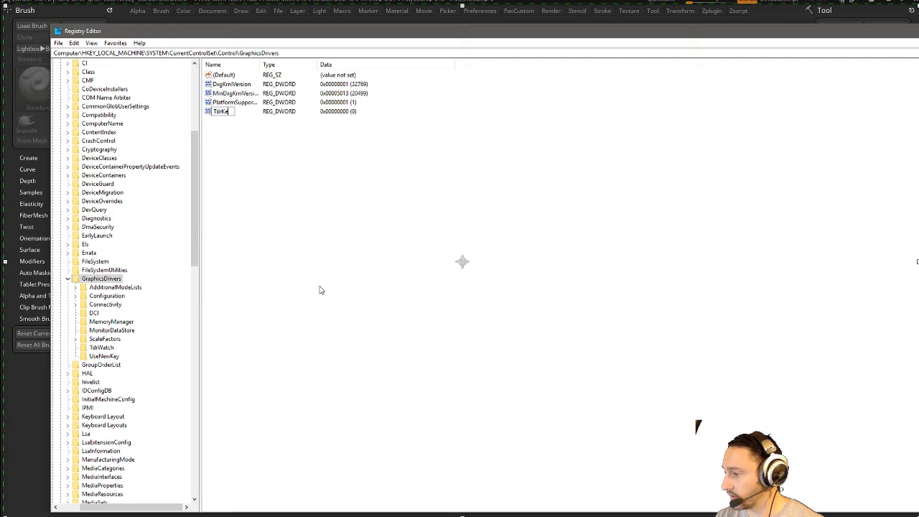
key(BackSpace)
key(BackSpace)
key(BackSpace)
key(BackSpace)
key(BackSpace)
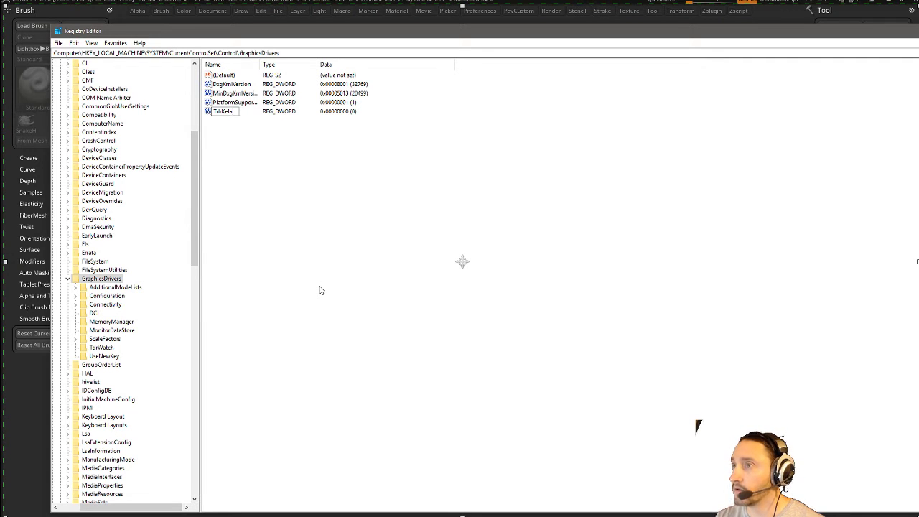
text(Delay)
key(Return)
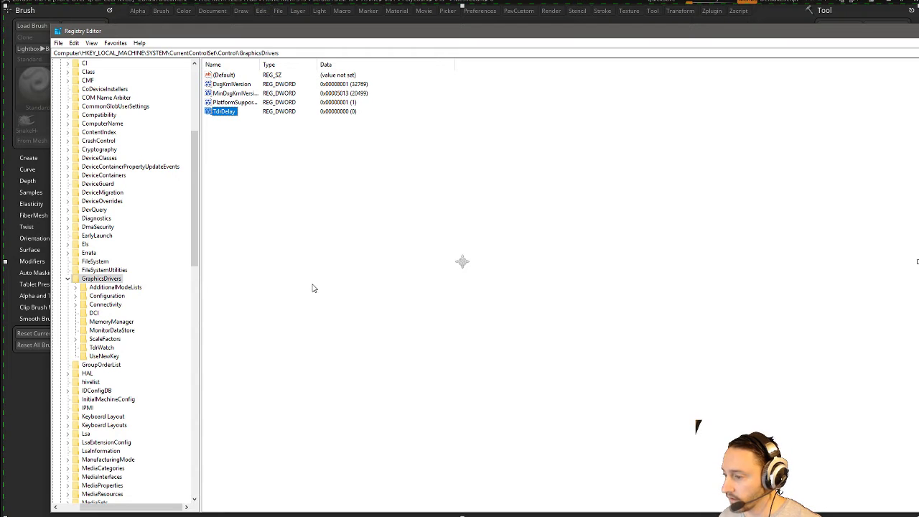
Step: Set the TdrDelay value data to 60 with the decimal base
double_click(224, 112)
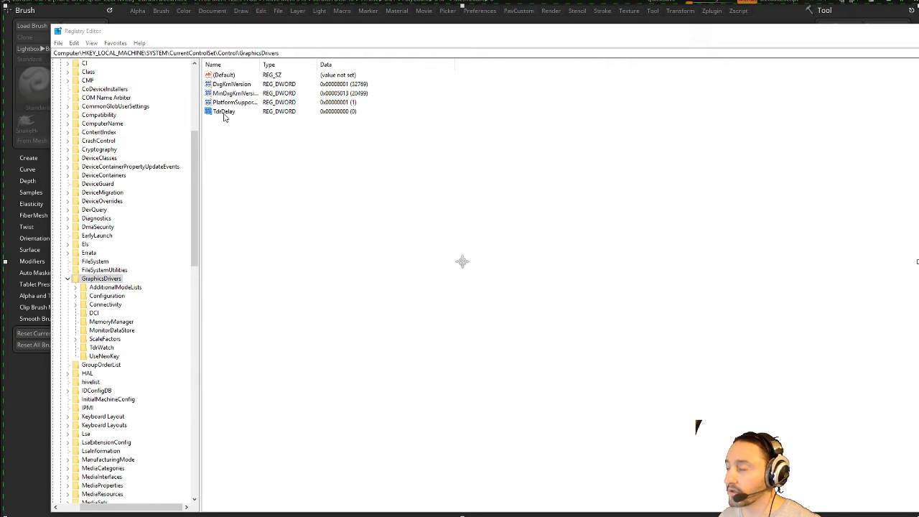
click(171, 132)
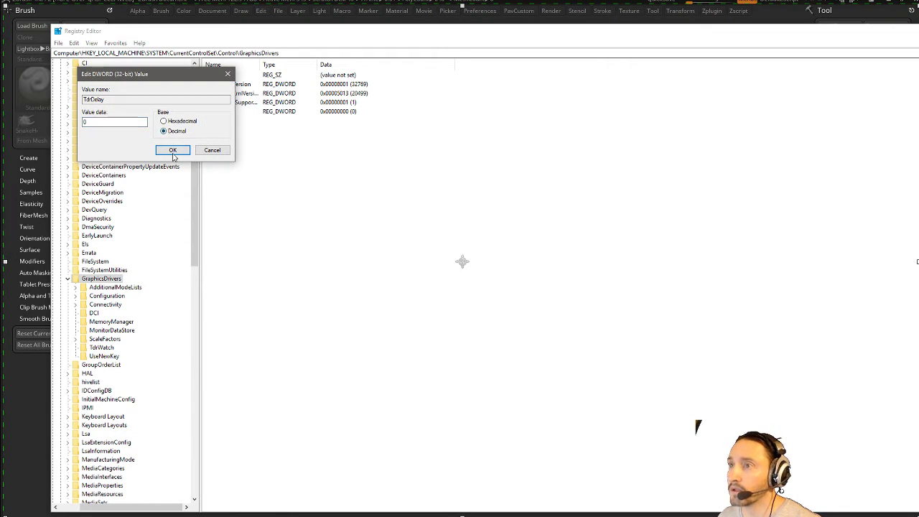
double_click(108, 123)
text(60)
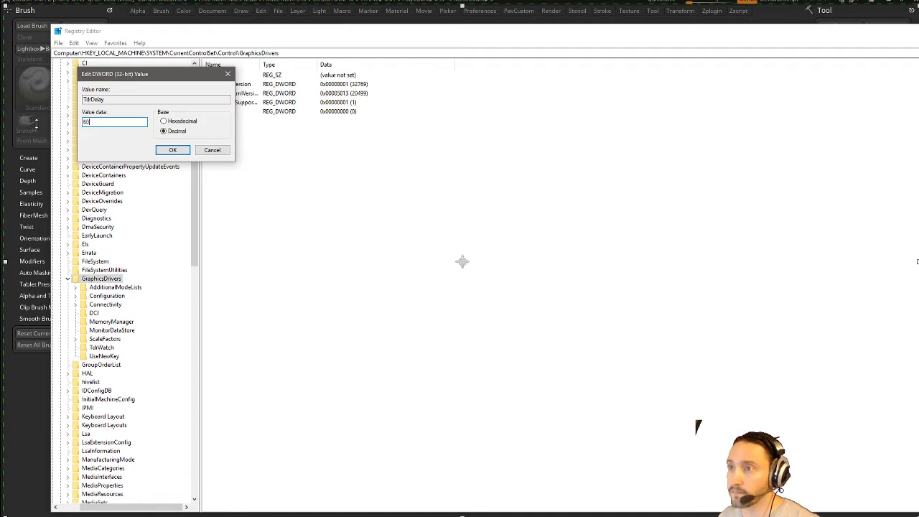
click(172, 150)
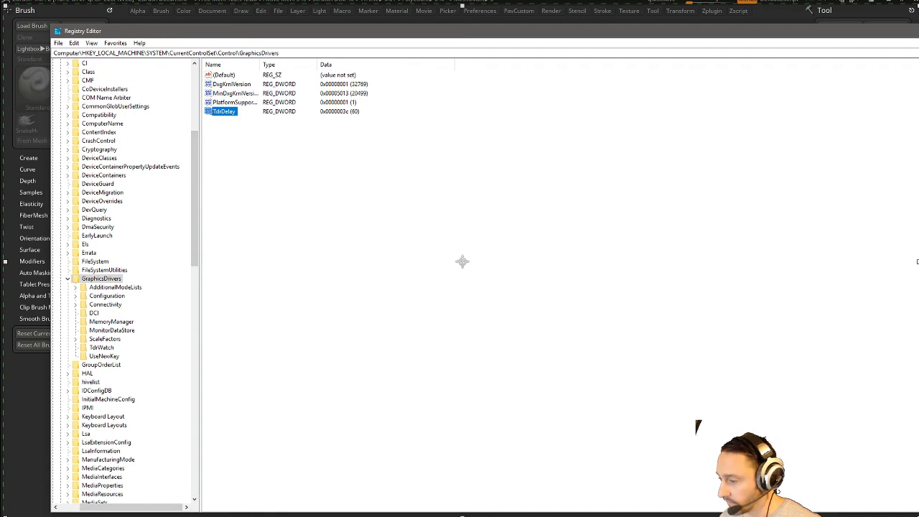
Step: Create a second DWORD (32-bit) value named TdrDdiDelay in the GraphicsDrivers key
right_click(343, 281)
mouse_move(364, 283)
click(279, 320)
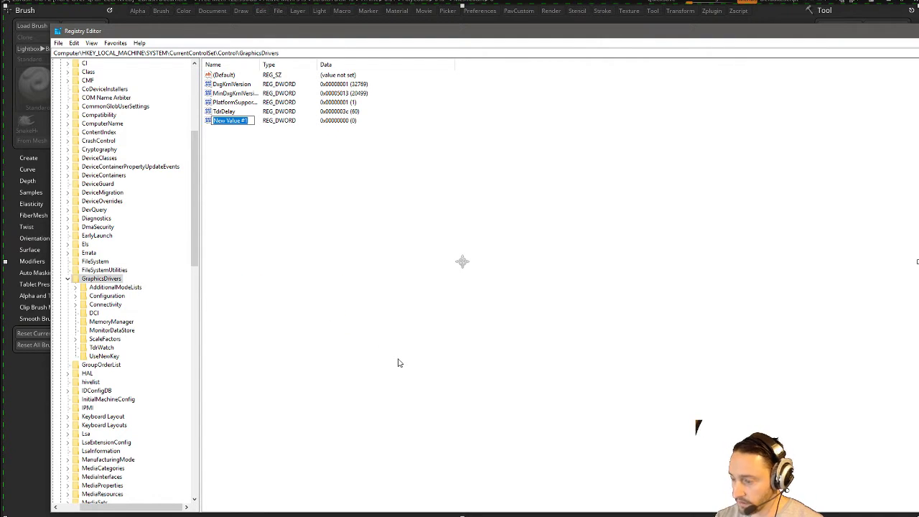
text(Tdr)
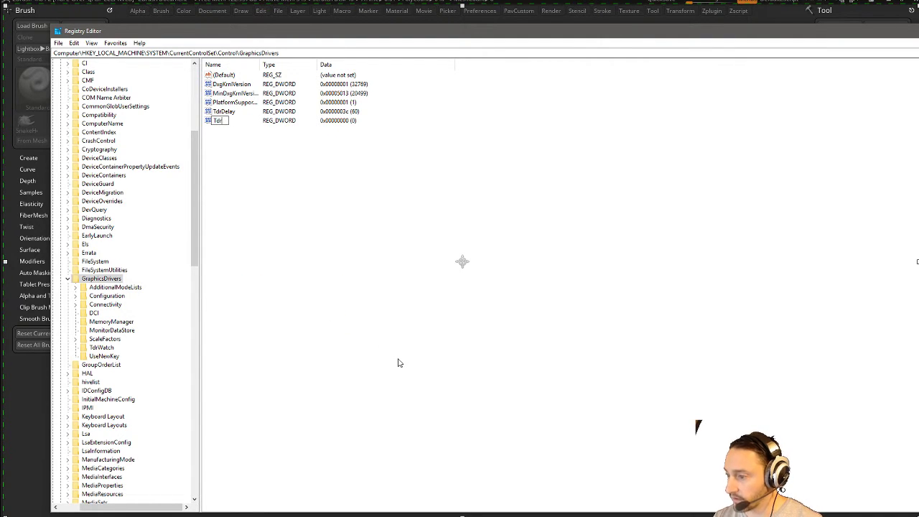
text(DdiDelay)
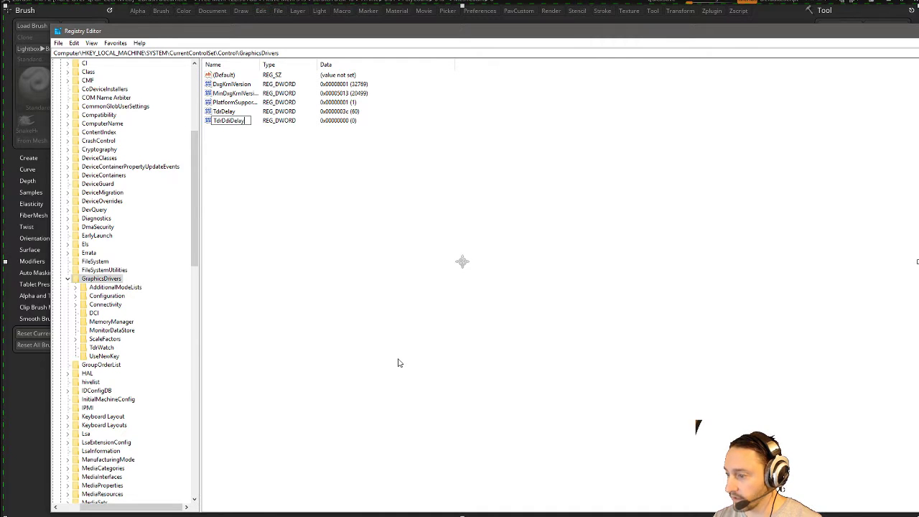
key(Return)
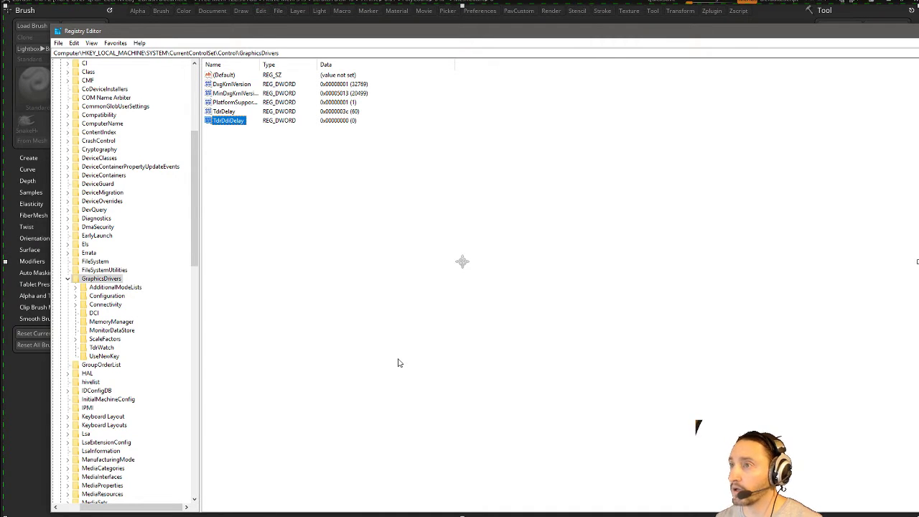
Step: Set the TdrDdiDelay value data to 60 with the decimal base and close Registry Editor
double_click(240, 123)
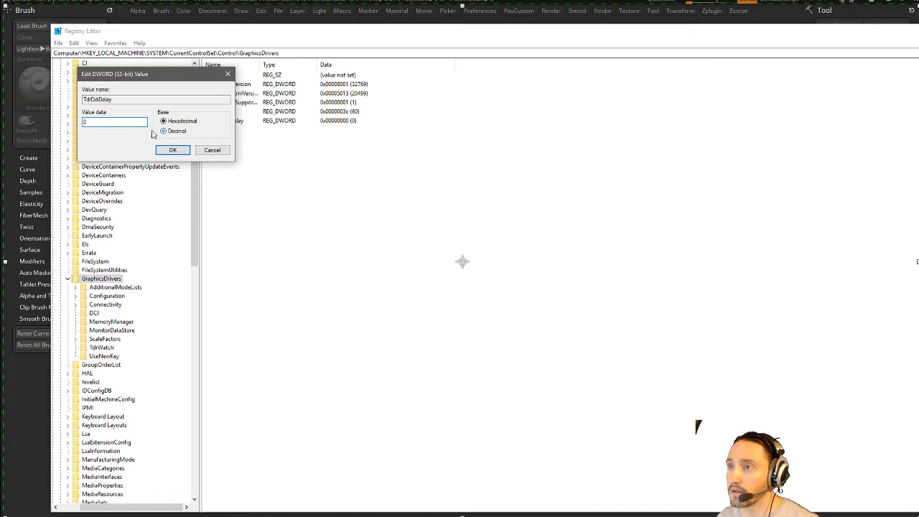
click(164, 131)
text(60)
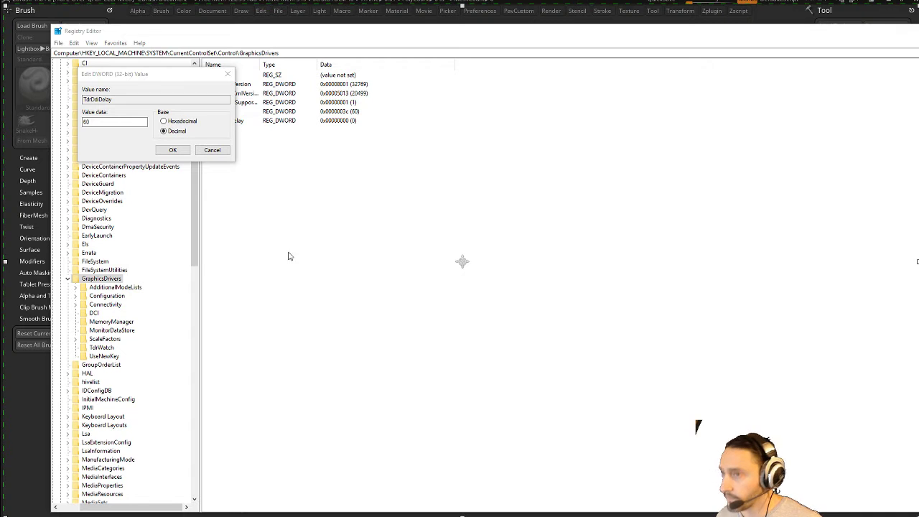
click(180, 152)
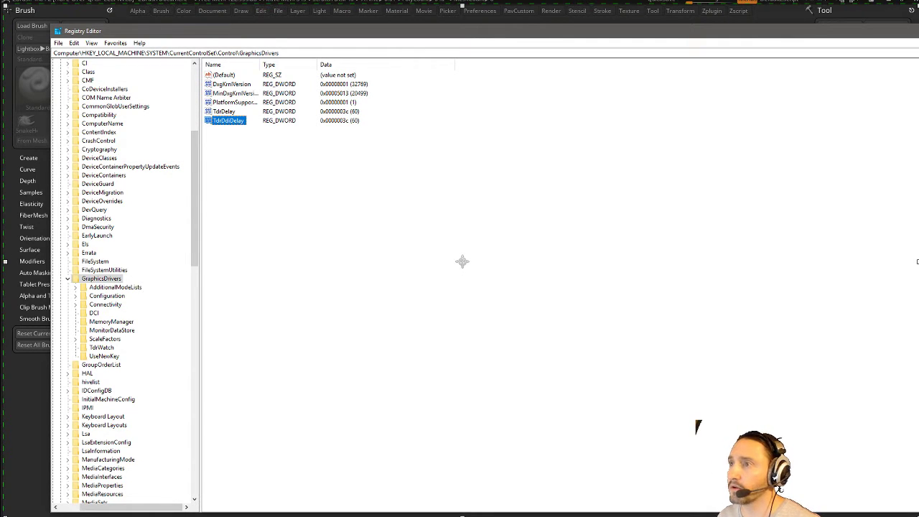
key(alt+F4)
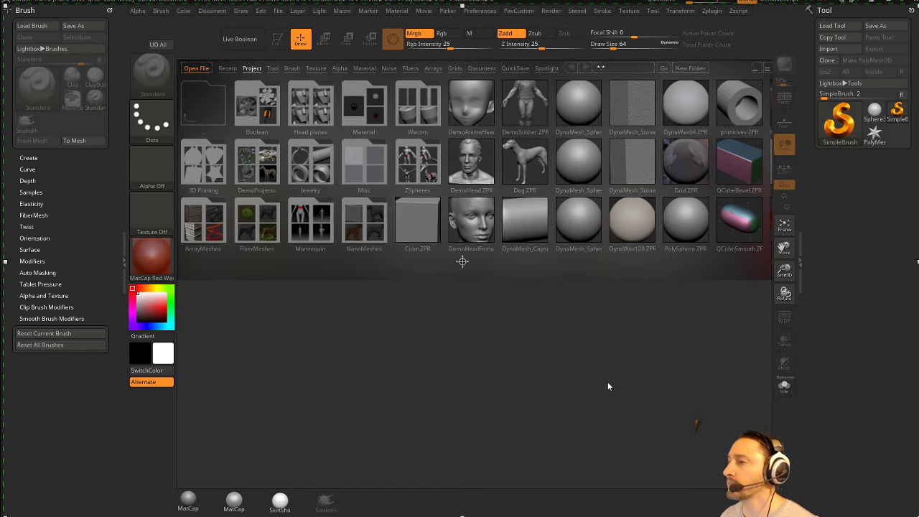
Step: Switch to Substance Painter and open the textured handgun project from the recent files
key(alt+Tab)
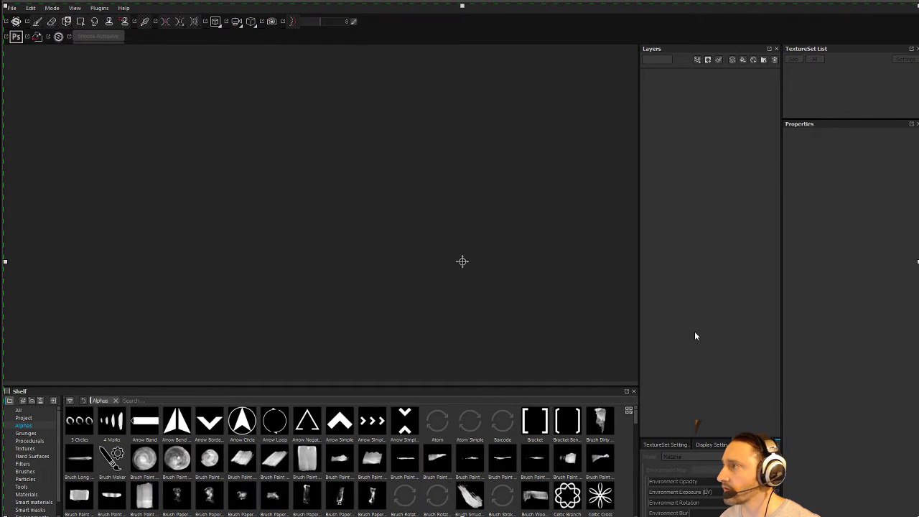
click(12, 8)
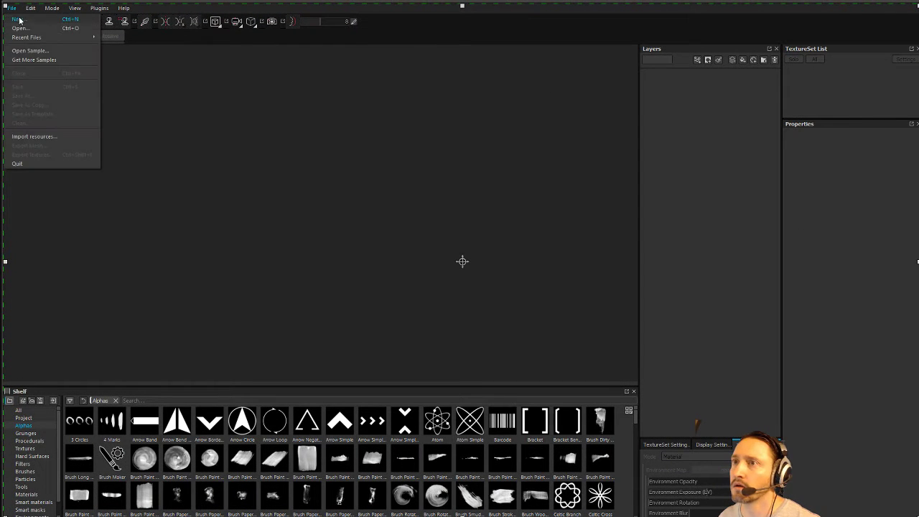
mouse_move(79, 37)
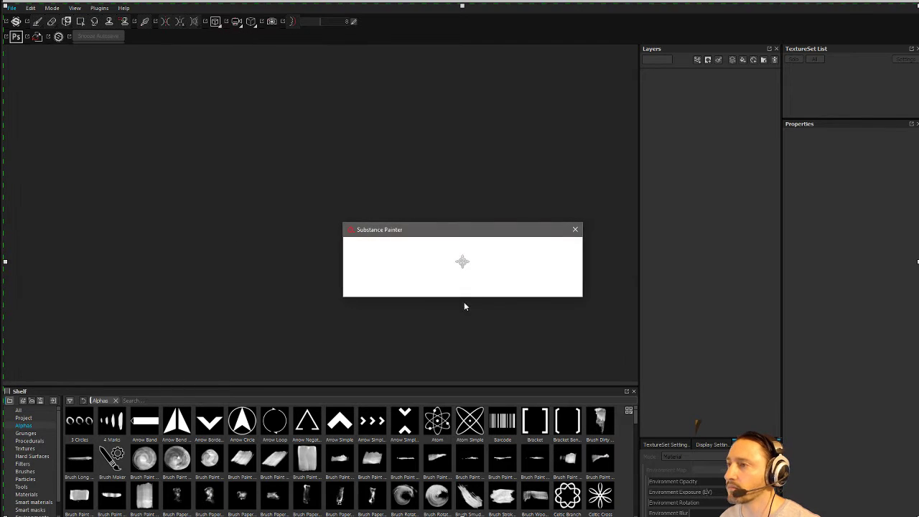
click(472, 286)
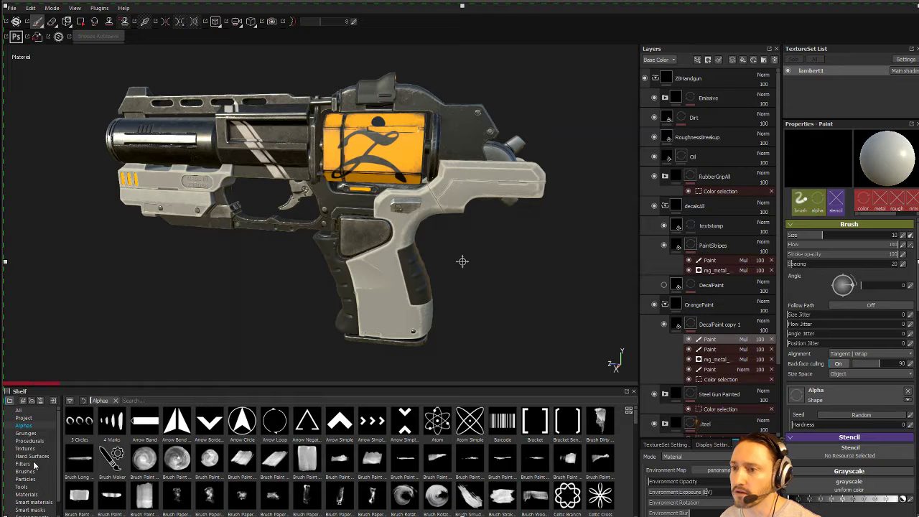
Step: Add the Wood american cherry material as a fill layer above the ZBHandgun group and set its projection to Tri-planar projection
click(27, 494)
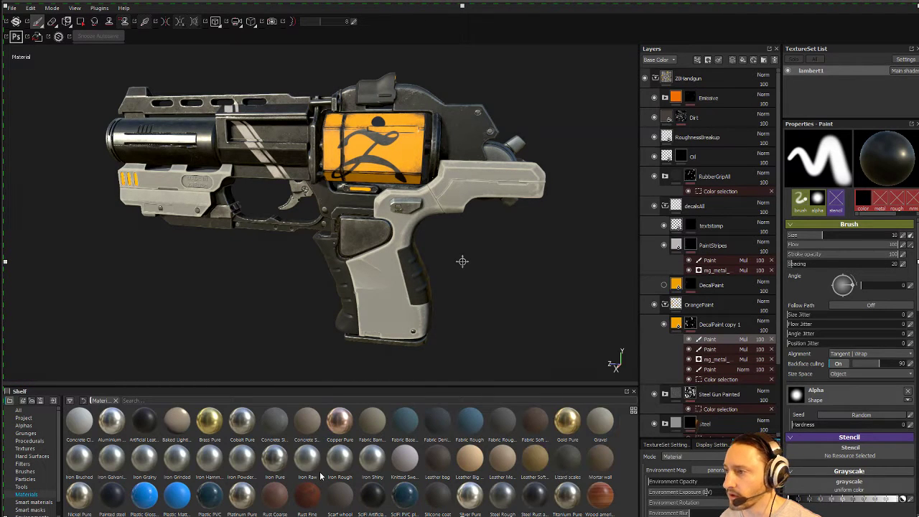
drag(593, 502, 707, 74)
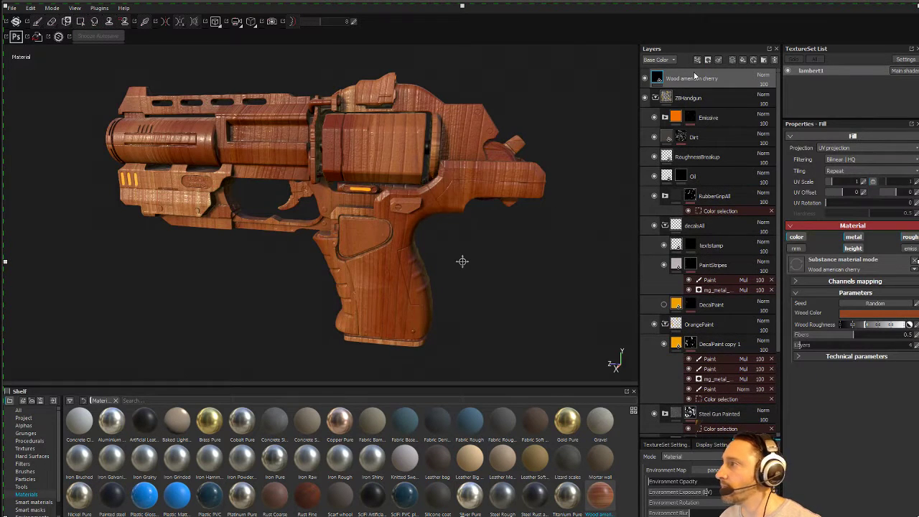
click(836, 149)
click(835, 161)
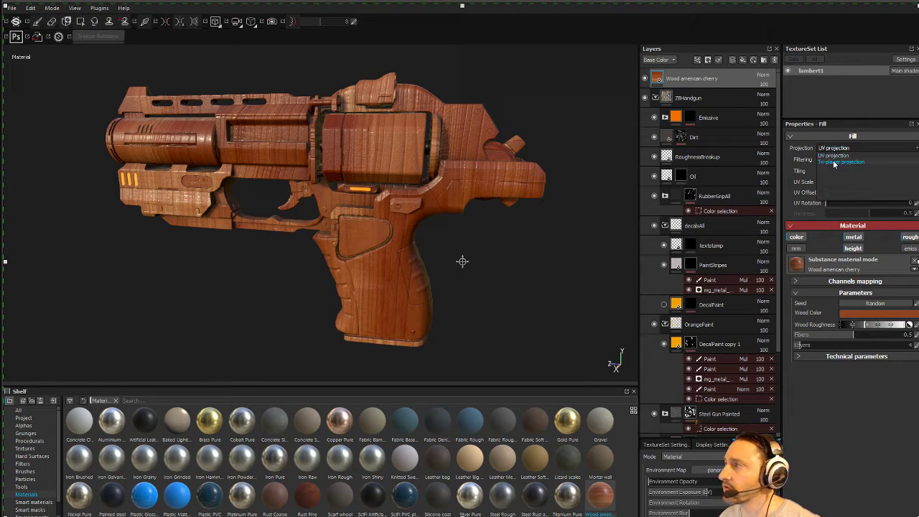
alt+drag(523, 86, 486, 74)
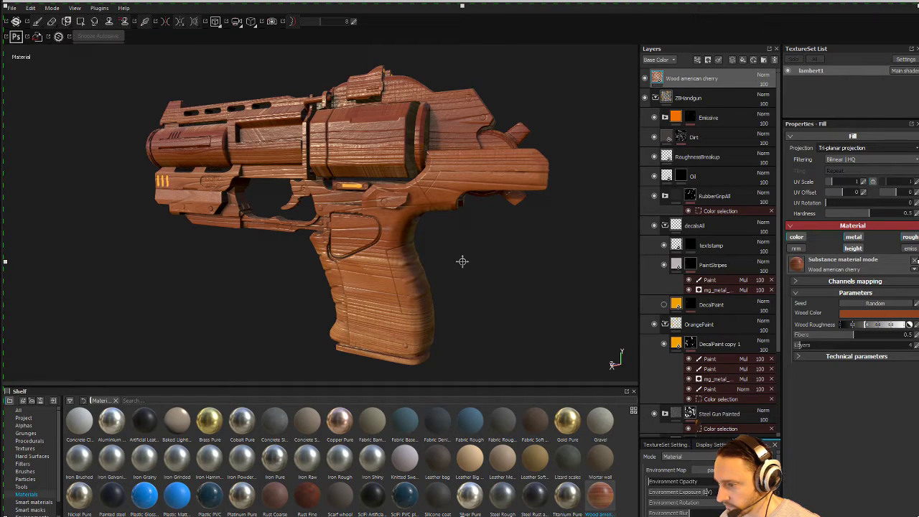
Step: Switch to ZBrush, place the Govde_panel_high model on the canvas, and enter edit mode on it
key(alt+Tab)
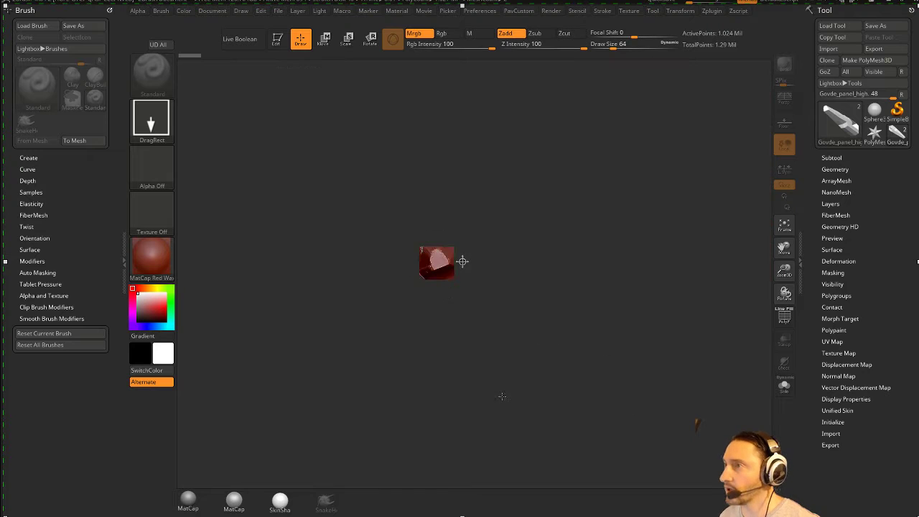
drag(437, 263, 489, 302)
key(t)
mouse_move(664, 229)
mouse_down()
mouse_move(703, 273)
mouse_move(689, 273)
mouse_move(721, 404)
mouse_move(761, 356)
mouse_move(753, 392)
mouse_up()
key(shift)
Step: Isolate the Govde_panel_low subtool with Solo mode, and switch the active subtool to Govde_panel_high
click(831, 157)
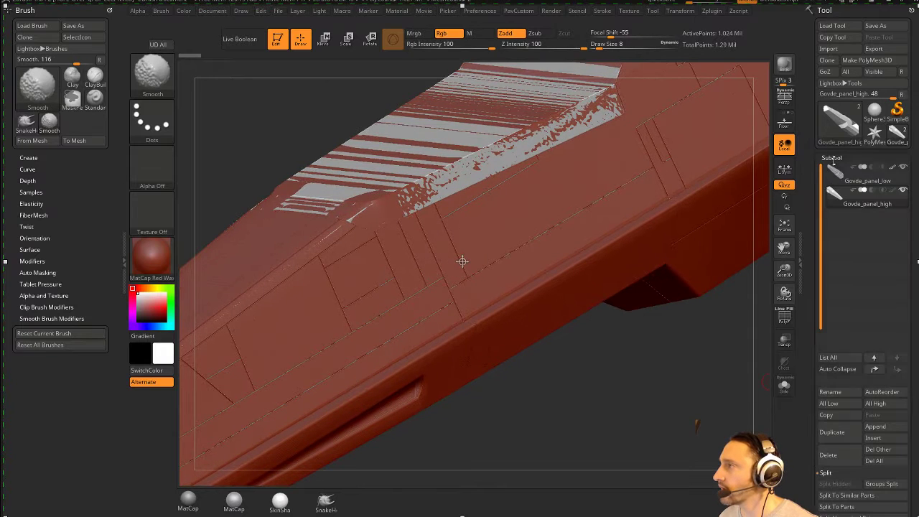
click(865, 181)
click(784, 386)
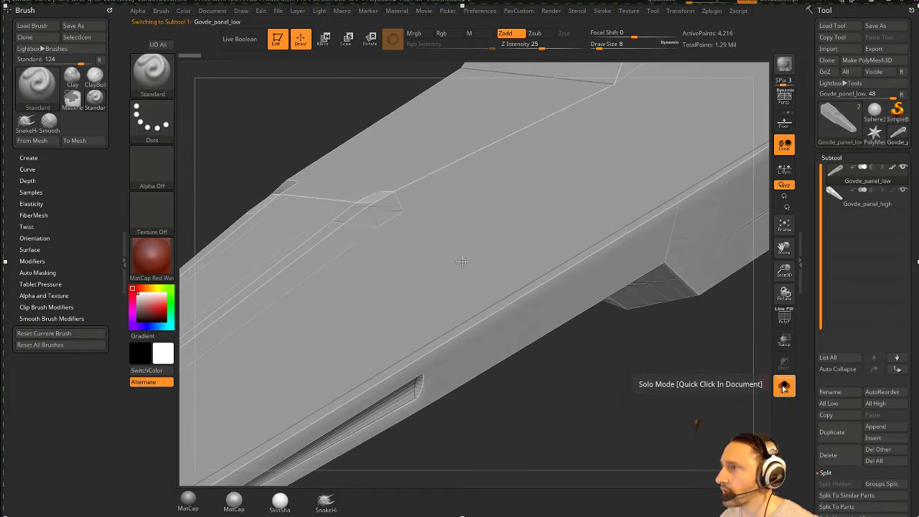
click(870, 204)
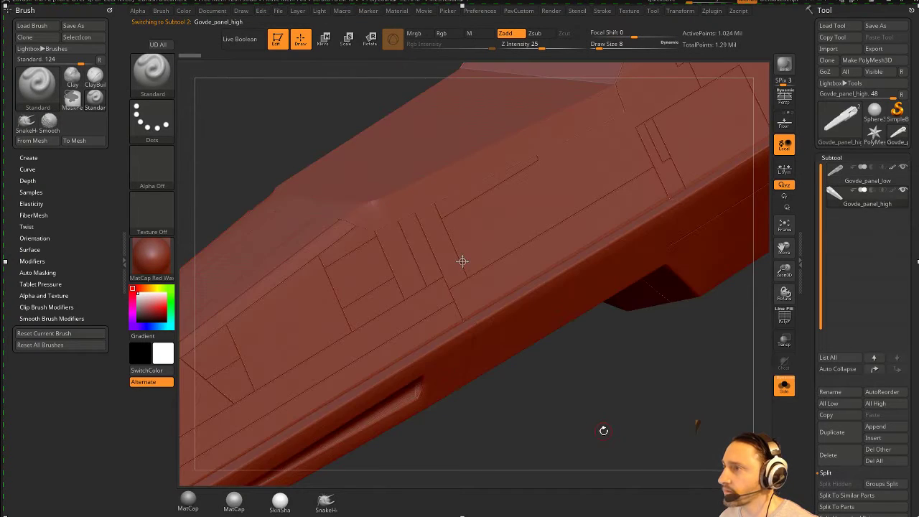
Step: Apply the MatCap Gray material to the Govde_panel_high model and examine its panel lines and recessed slot up close
mouse_move(604, 431)
mouse_down()
mouse_move(686, 502)
mouse_move(677, 380)
mouse_move(643, 411)
mouse_up()
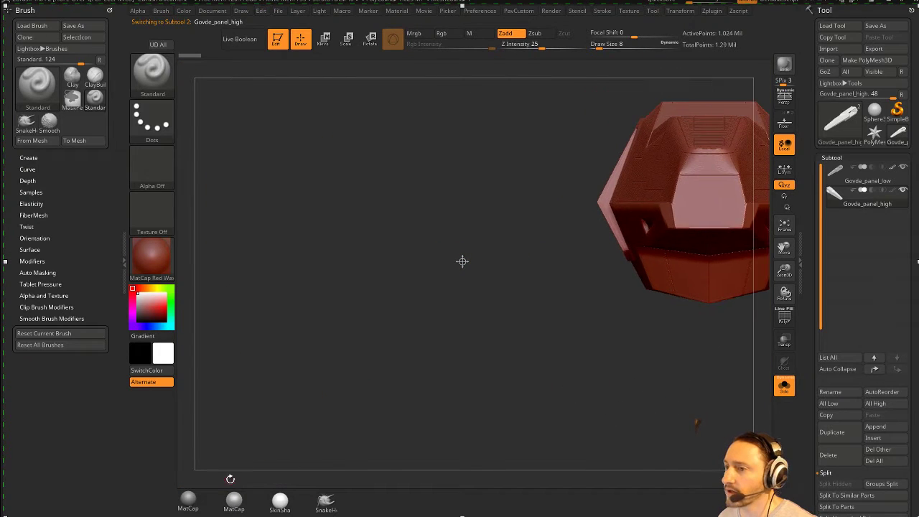
mouse_move(529, 389)
mouse_down()
mouse_move(595, 385)
mouse_move(658, 406)
mouse_move(699, 381)
mouse_move(697, 429)
mouse_up()
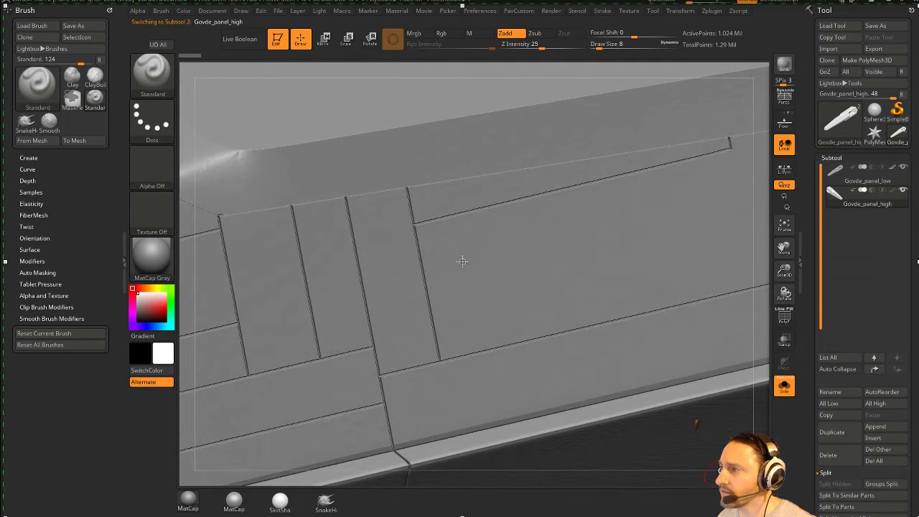
drag(757, 408, 578, 436)
drag(616, 491, 619, 492)
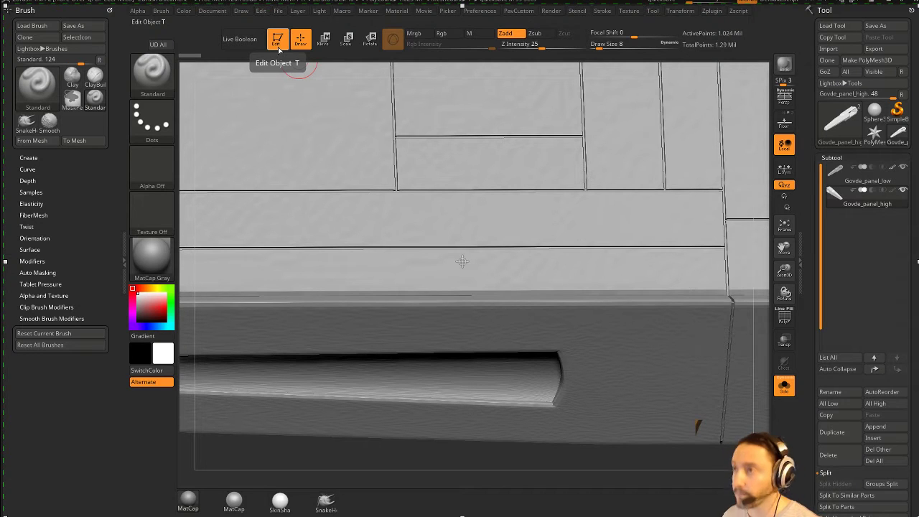
click(240, 38)
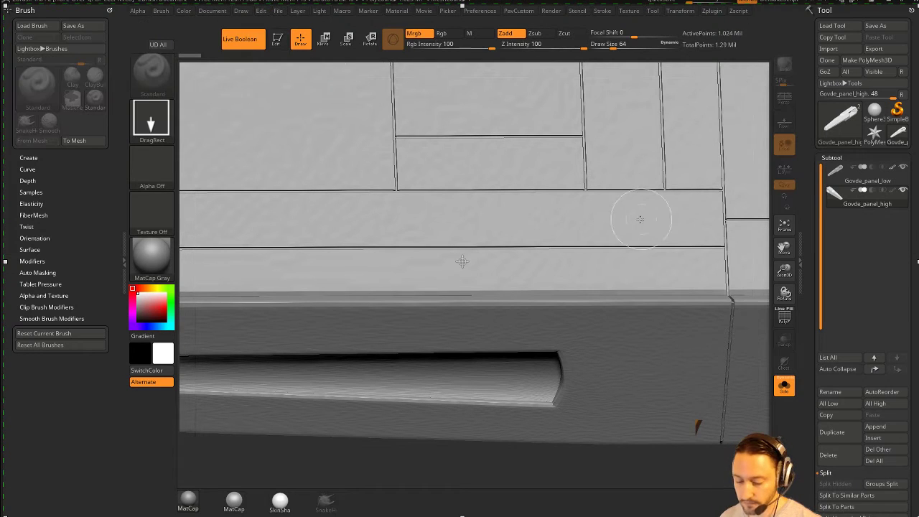
click(240, 39)
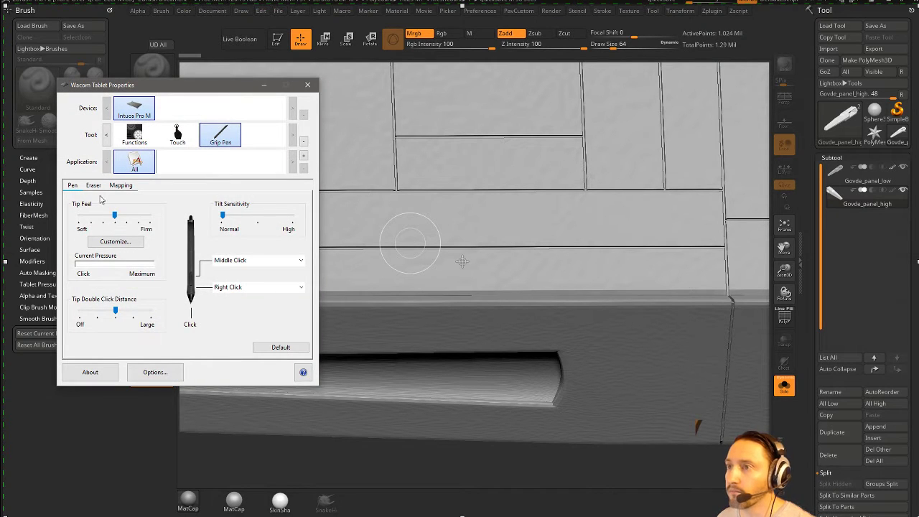
Step: In Wacom Tablet Properties, map the Grip Pen's screen area to the defined portion of the screen, and close the window
click(120, 185)
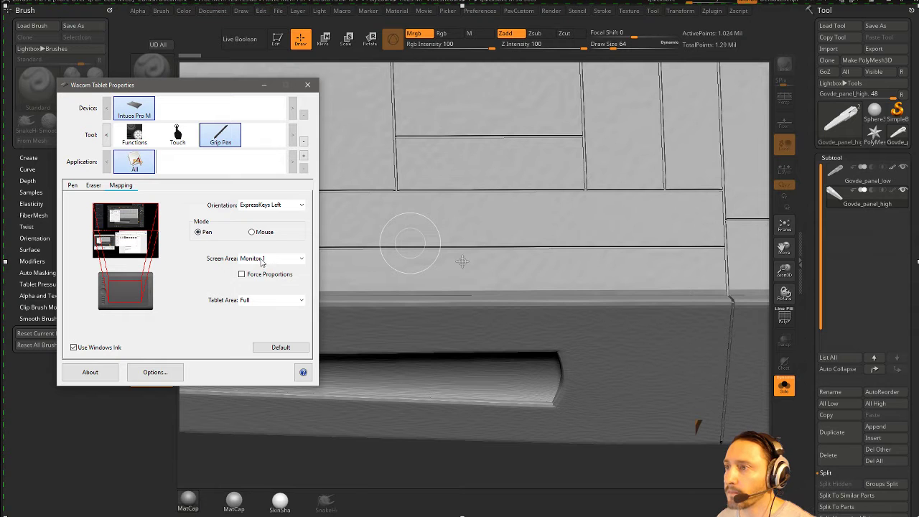
click(262, 262)
click(269, 280)
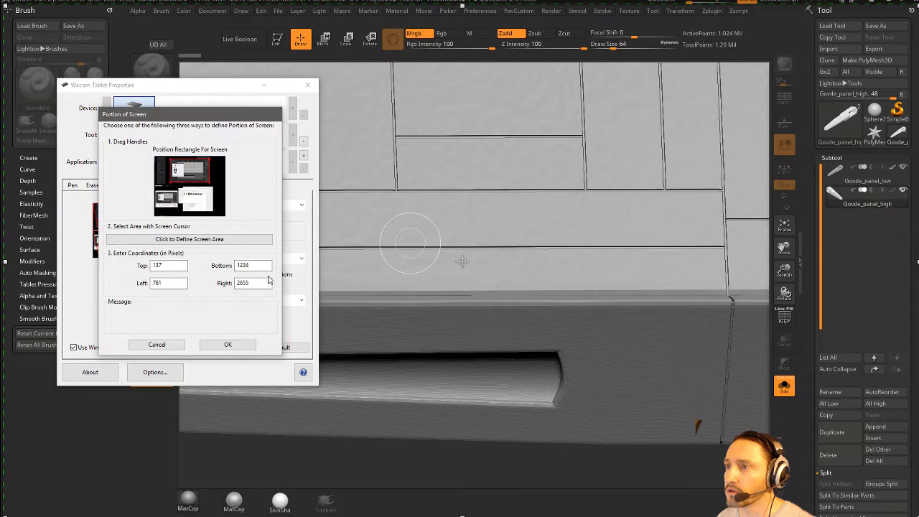
click(227, 345)
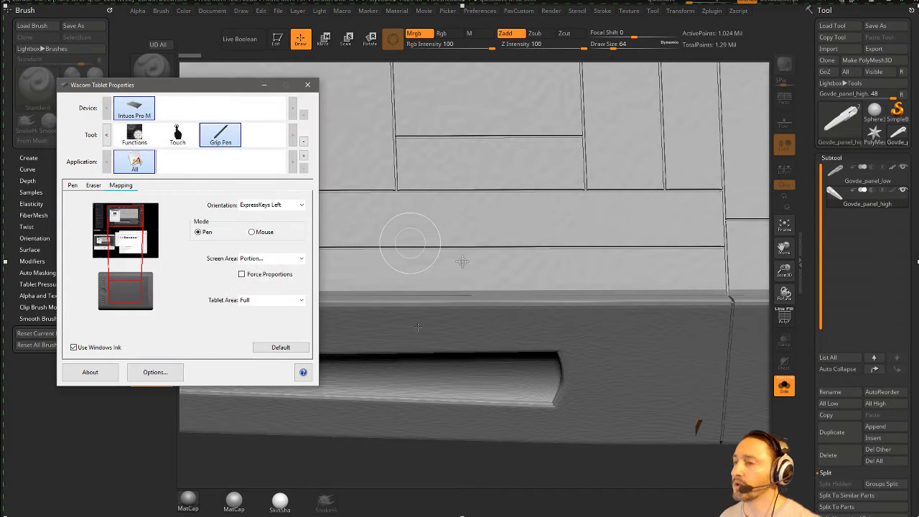
click(307, 85)
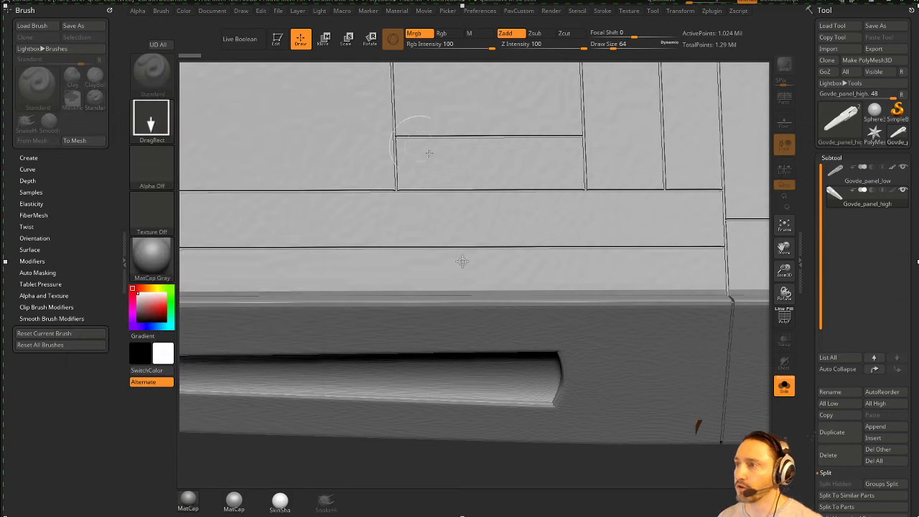
Step: Clear the canvas, draw a Cube3D primitive on it, and enter edit mode
key(ctrl+n)
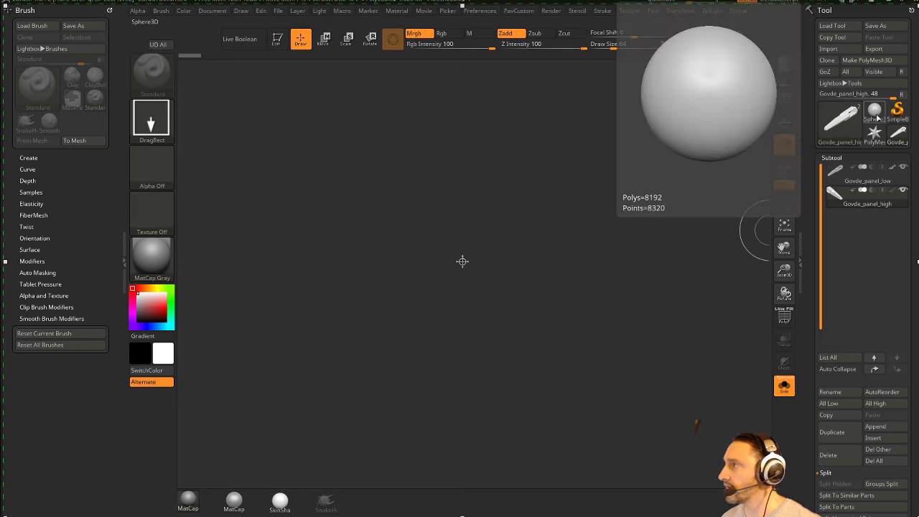
click(897, 113)
click(838, 123)
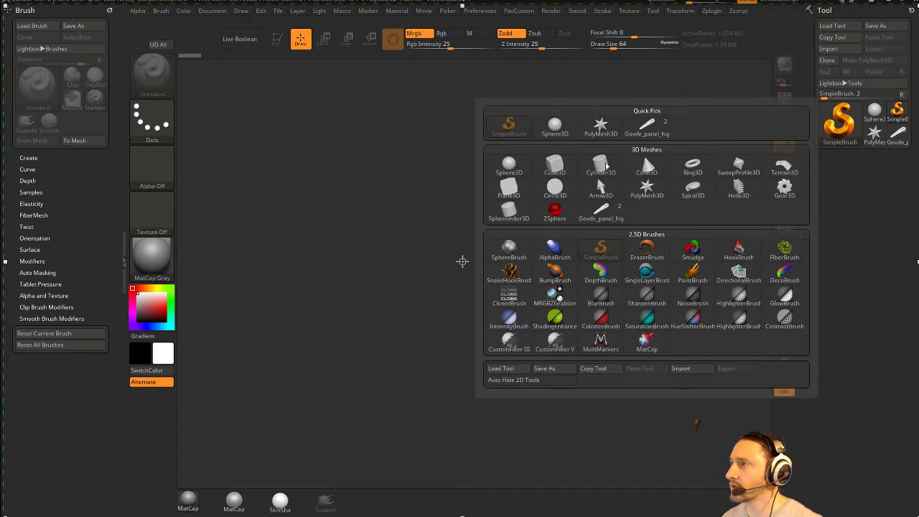
click(553, 185)
drag(523, 206, 519, 325)
key(t)
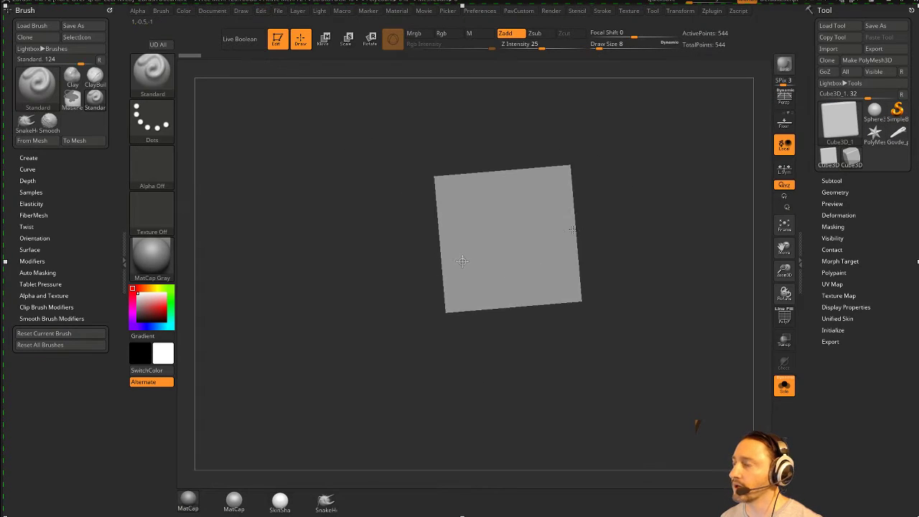
Step: Convert the cube to a PolyMesh3D and initialize it as a QCube with a resolution of 2 on X, Y and Z
drag(646, 165, 691, 209)
click(867, 59)
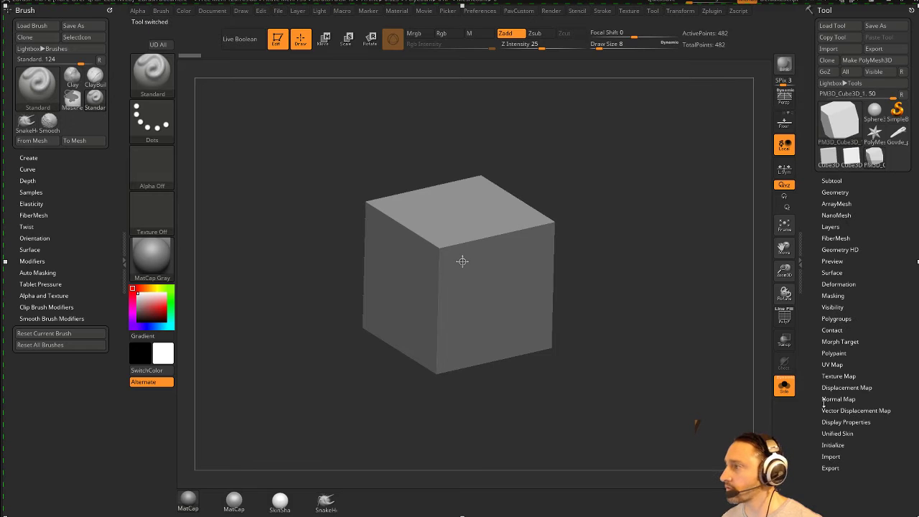
click(835, 445)
click(838, 454)
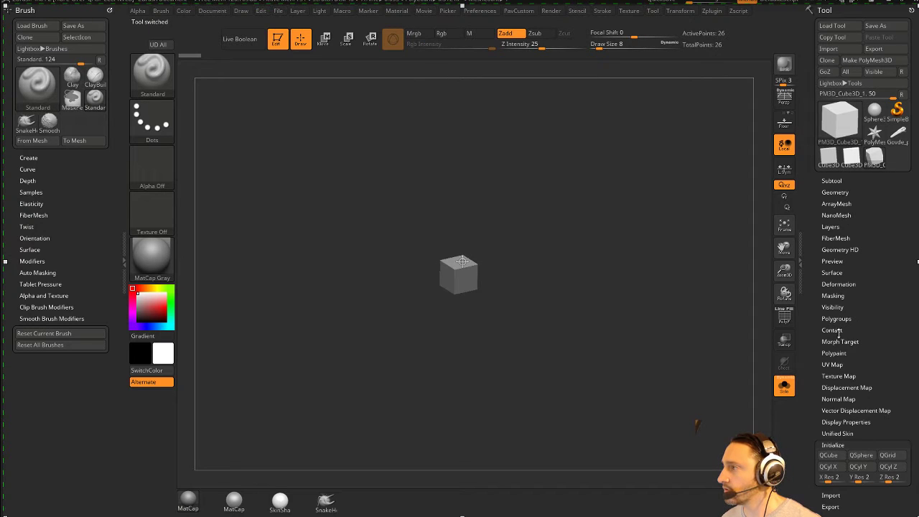
Step: Frame the cube in the view and turn on its polyframe display
key(shift)
click(838, 284)
key(f)
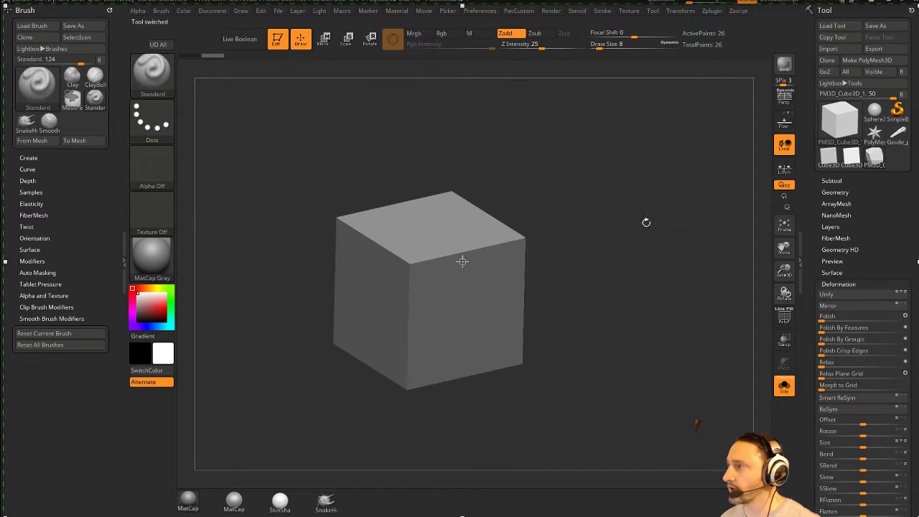
key(shift+f)
mouse_move(644, 219)
mouse_down()
mouse_move(674, 218)
mouse_move(660, 221)
mouse_up()
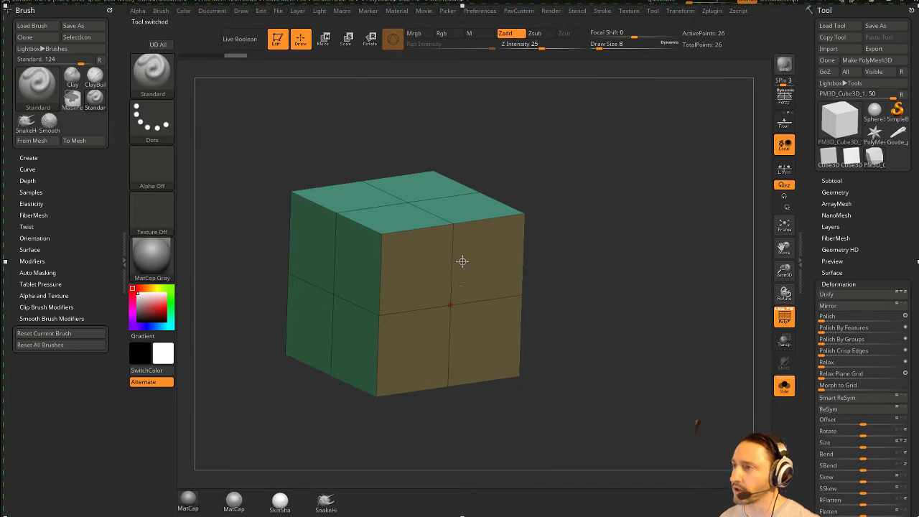
Step: With the ZModeler brush, inset the cube's front face using the Inset polygon action, Polygroup Island target and Inset Region modifier
key(b)
key(z)
key(m)
key(space)
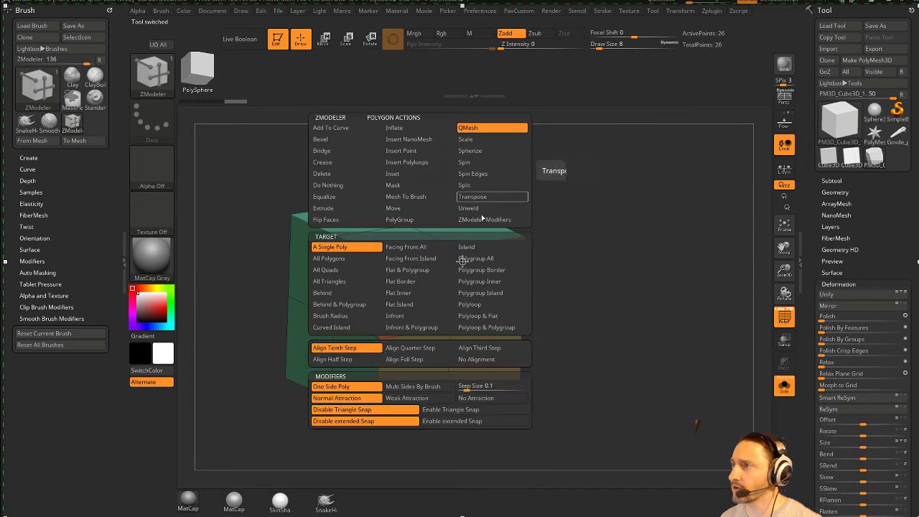
key(space)
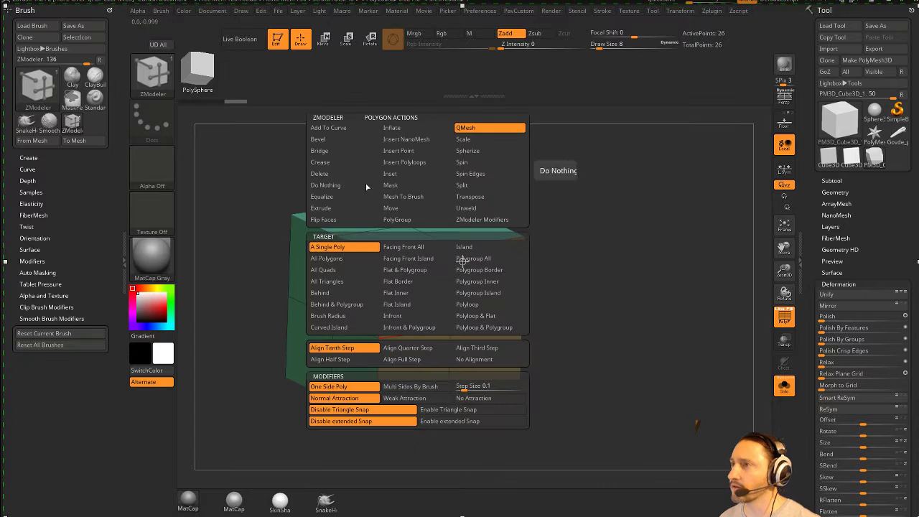
click(402, 174)
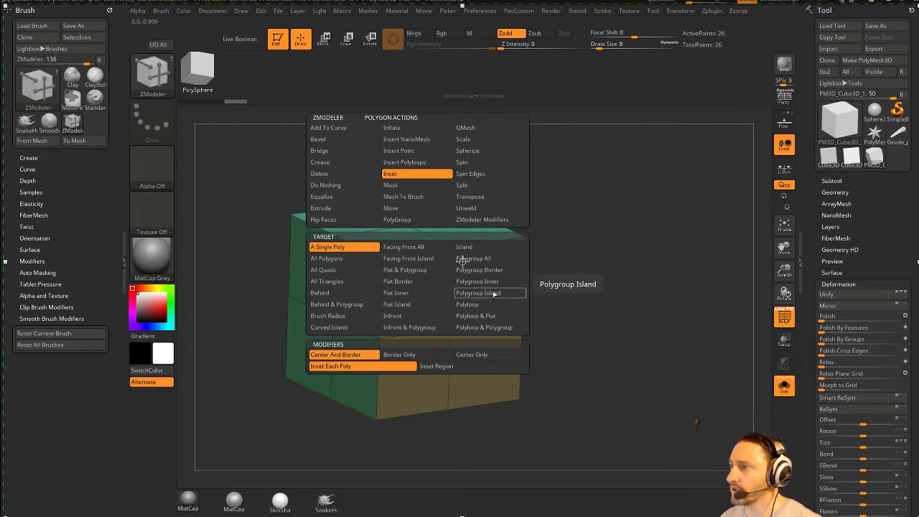
click(494, 292)
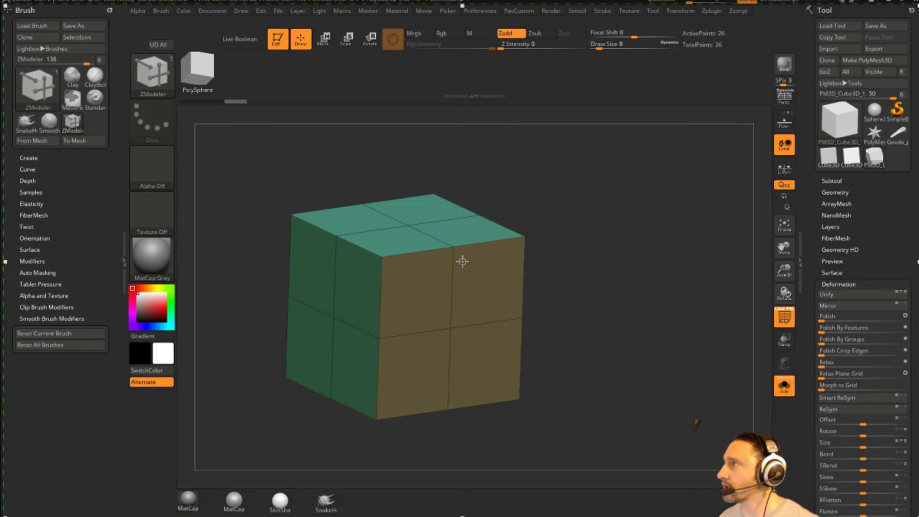
key(space)
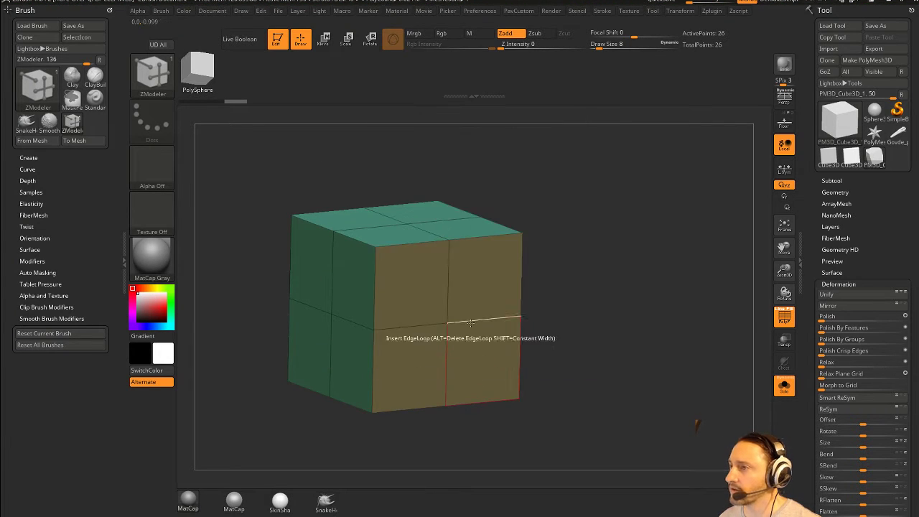
drag(474, 309, 474, 305)
Step: Push the inset front panel slightly into the cube with the ZModeler QMesh polygon action
key(space)
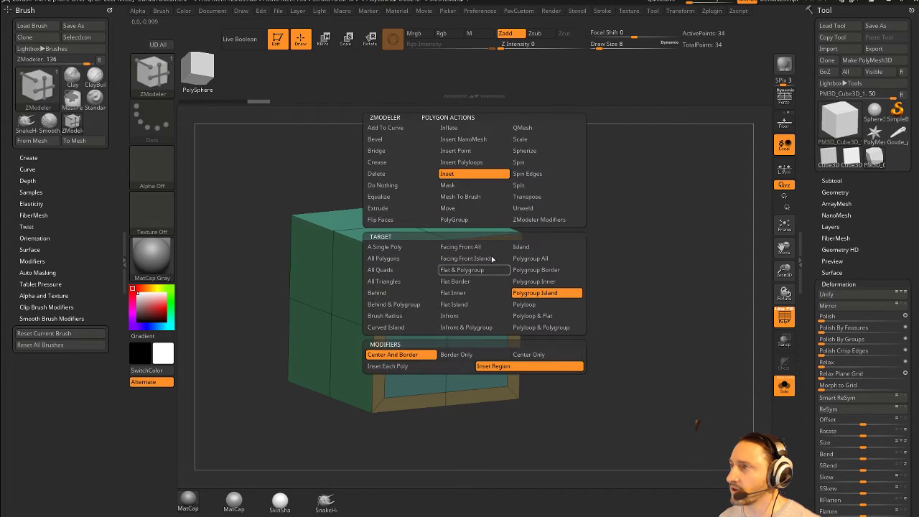
click(546, 128)
click(535, 284)
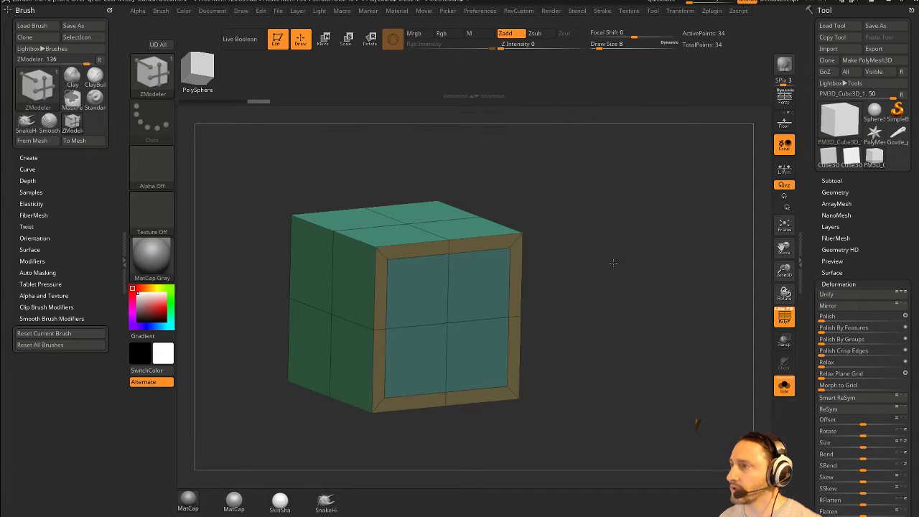
drag(588, 337, 502, 316)
drag(459, 287, 459, 282)
mouse_move(597, 275)
mouse_down()
mouse_move(587, 268)
mouse_move(601, 285)
mouse_up()
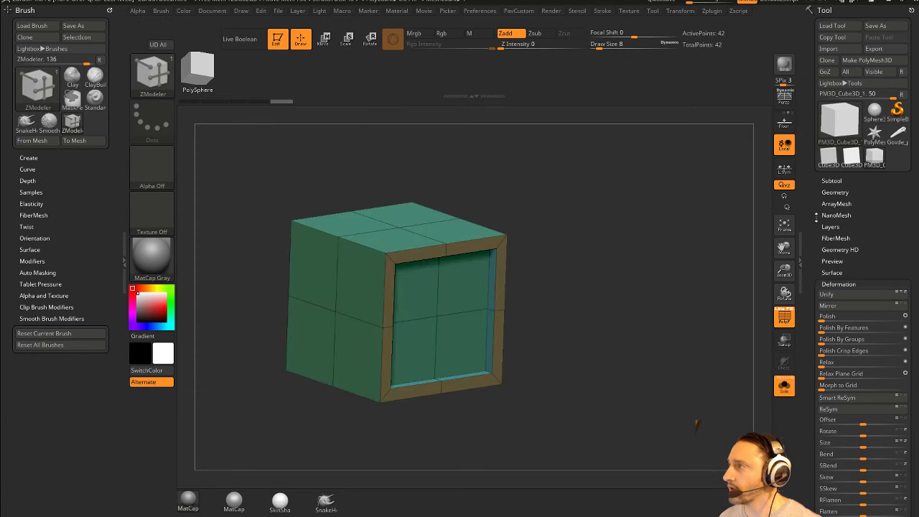
Step: Set the Draw Size to 39 and duplicate the recessed cube subtool
key(s)
click(652, 270)
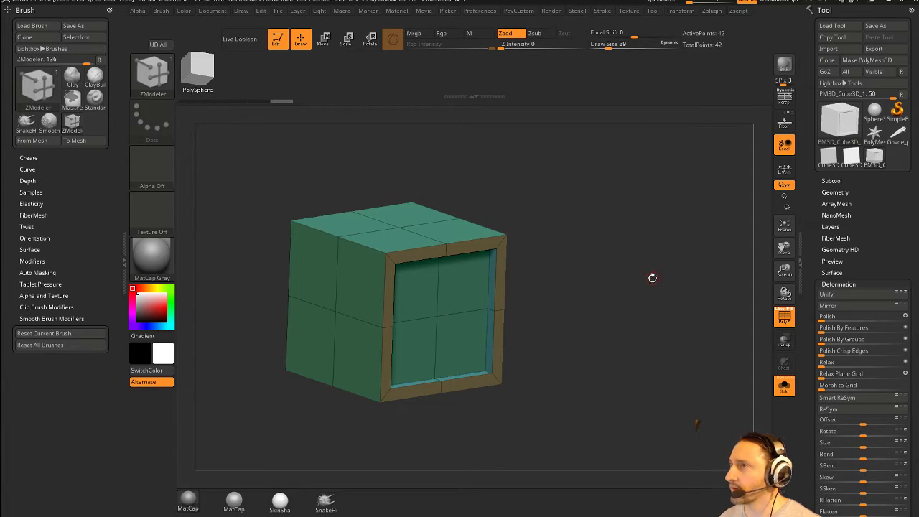
key(shift)
click(832, 180)
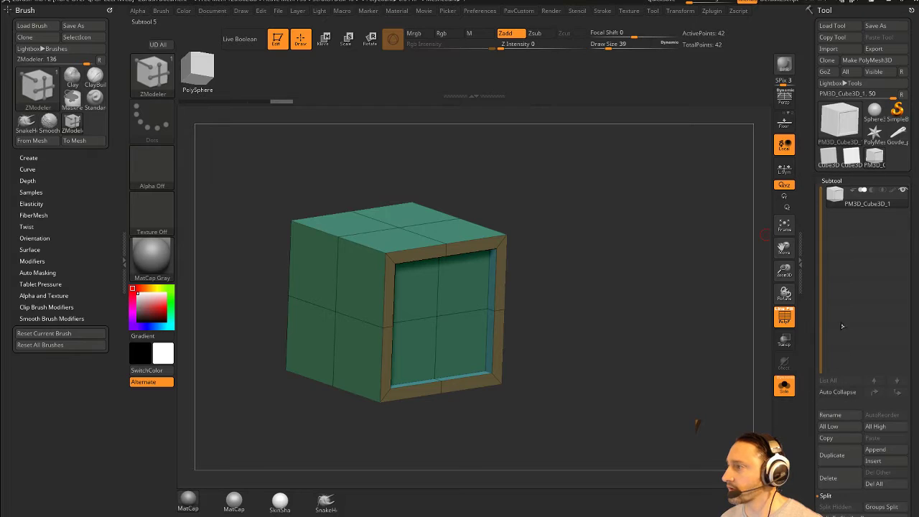
click(832, 454)
Step: Roll PM3D_Cube3D_1 back through its undo history to the plain cube before the inset, and switch to PM3D_Cube3D_2
click(867, 203)
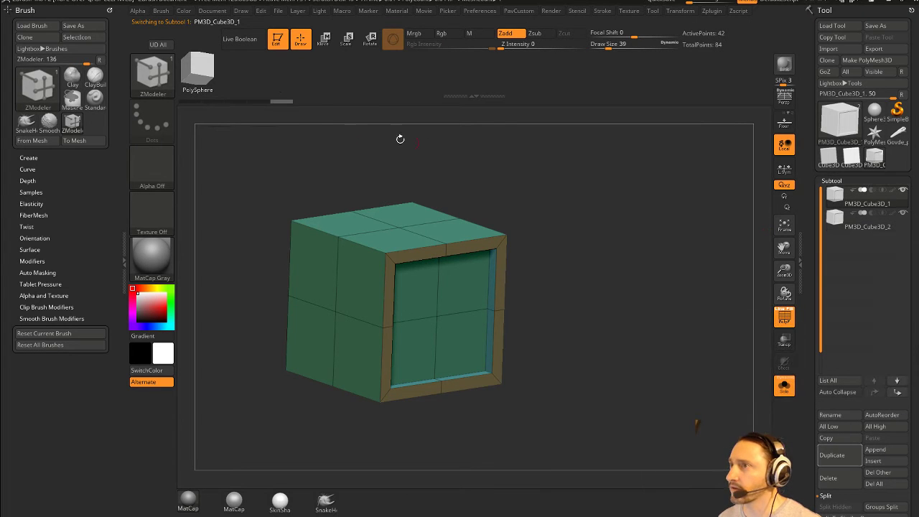
drag(283, 101, 245, 102)
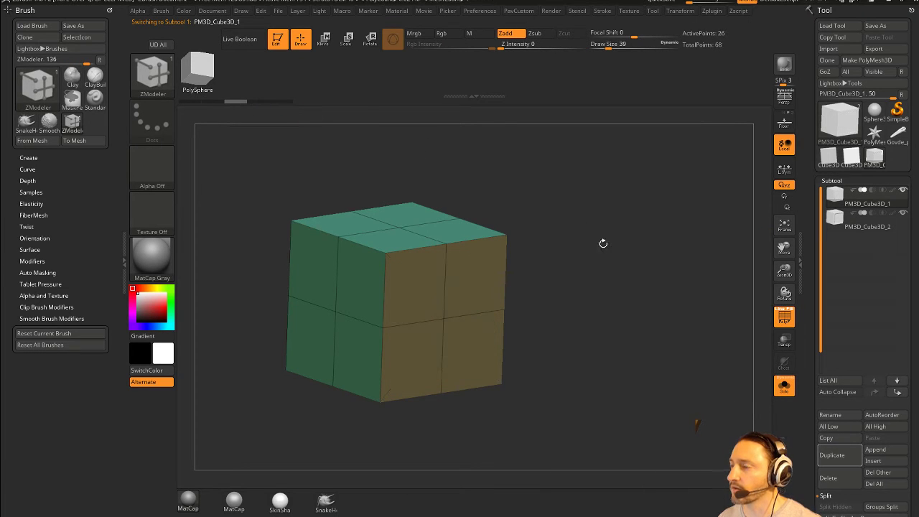
key(ctrl+z)
key(ctrl+z)
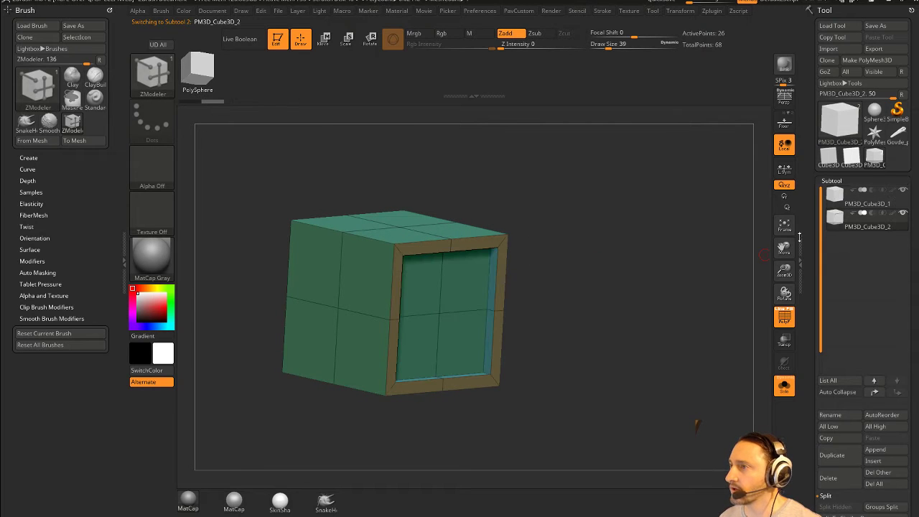
Step: Set the crease tolerance to 40 and crease the edges of PM3D_Cube3D_2
drag(661, 280, 661, 286)
key(space)
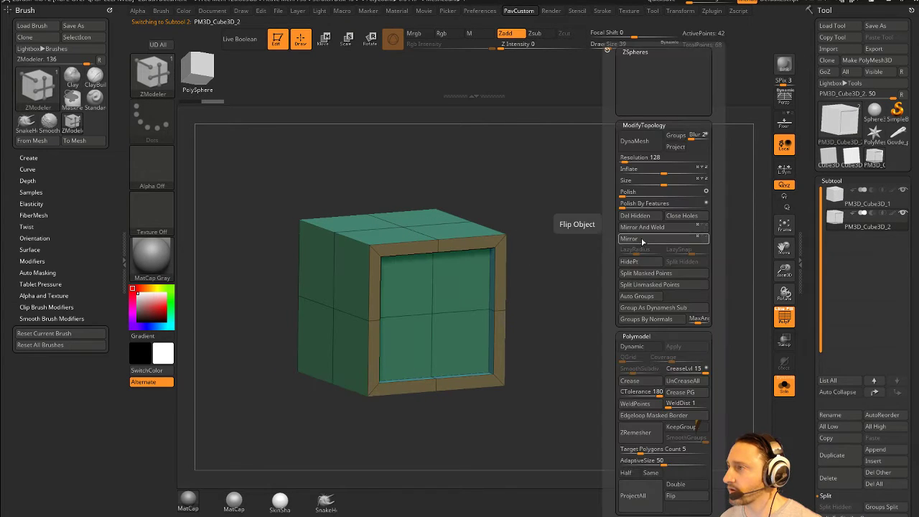
key(space)
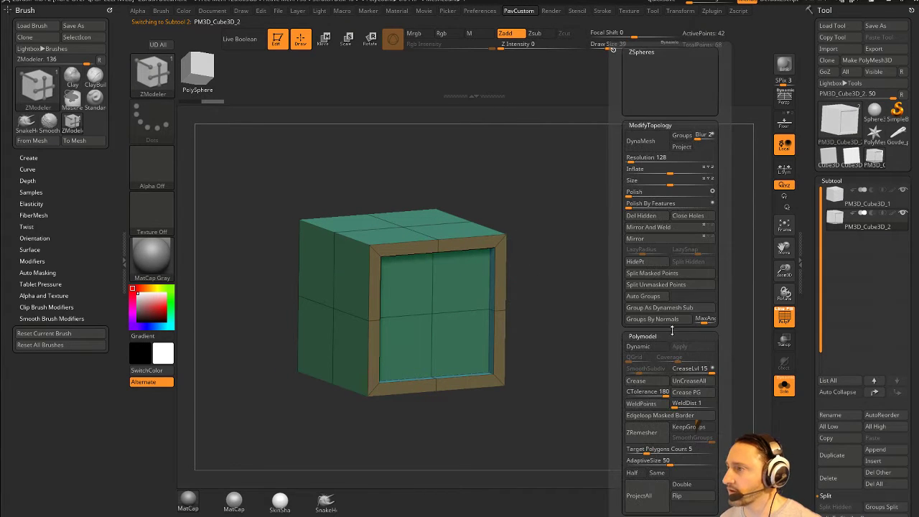
click(658, 394)
text(40)
key(Return)
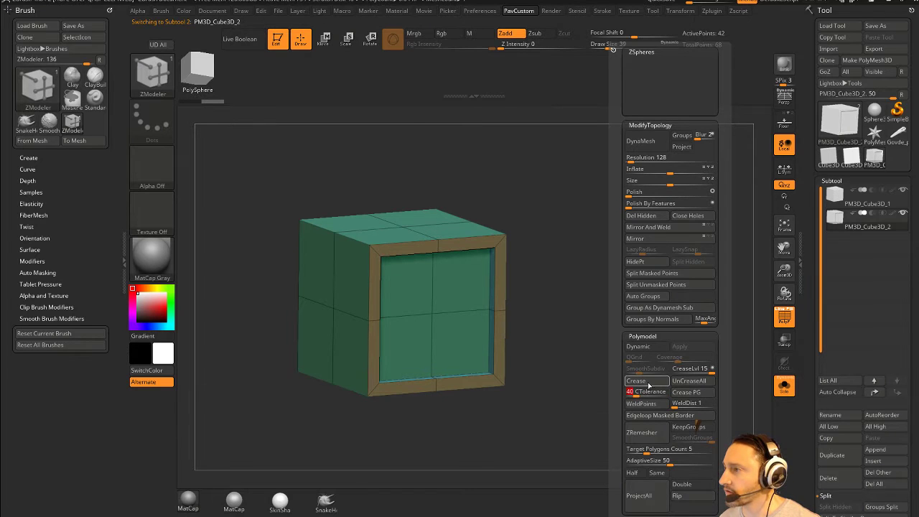
Step: Enable dynamic subdivision on PM3D_Cube3D_2 with SmoothSubdiv at its minimum and QGrid at 4, and increase the QGrid coverage
click(645, 351)
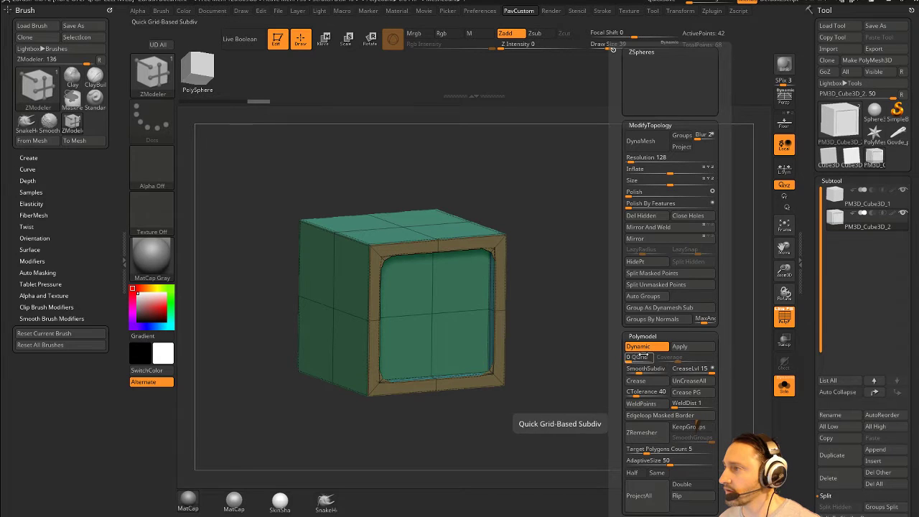
drag(643, 369, 623, 370)
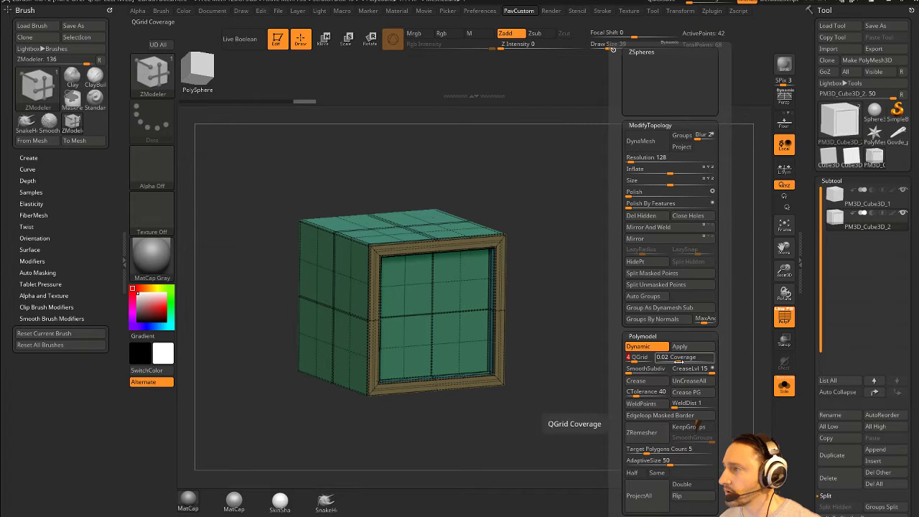
drag(682, 358, 707, 361)
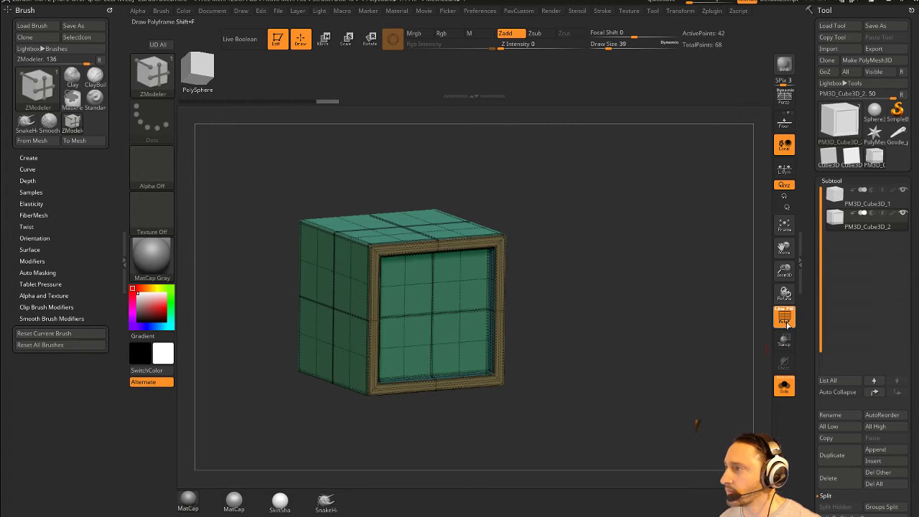
Step: Hide the polyframe and switch between the PM3D_Cube3D_1 and PM3D_Cube3D_2 subtools to compare the plain and recessed cubes
key(shift+f)
drag(686, 330, 695, 291)
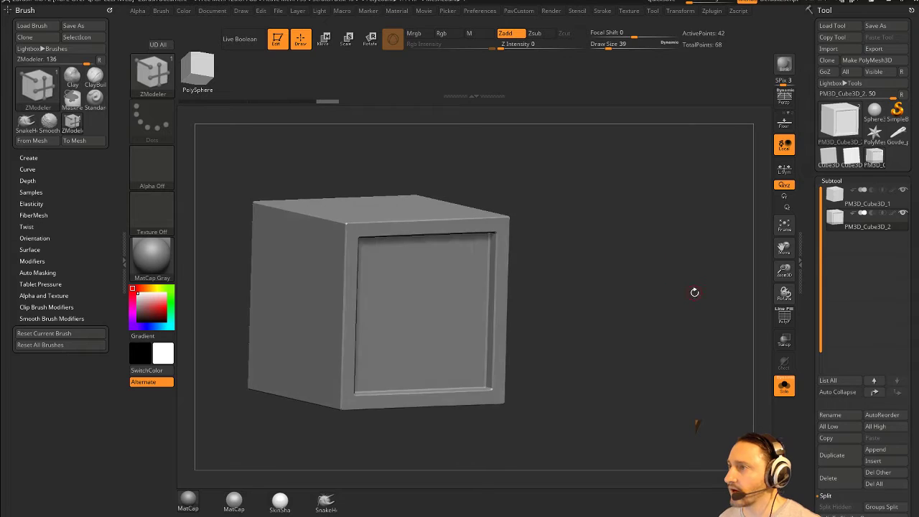
click(862, 200)
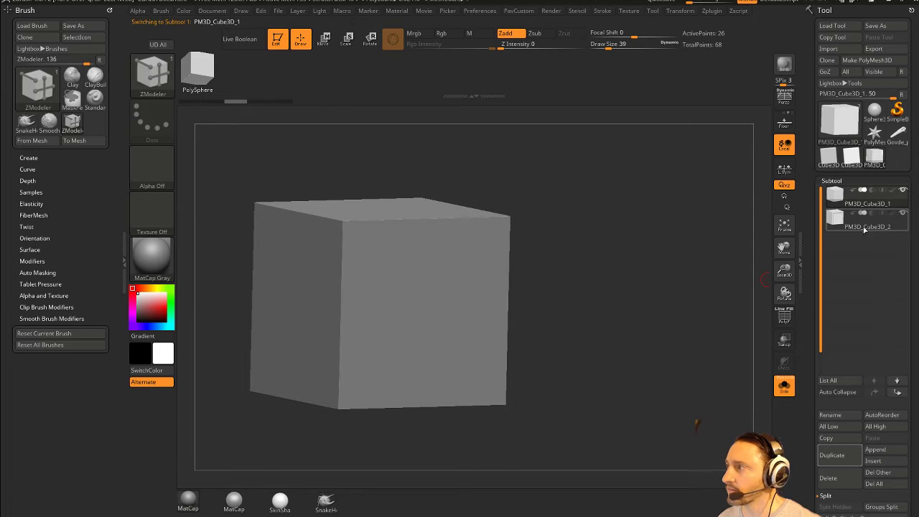
click(858, 224)
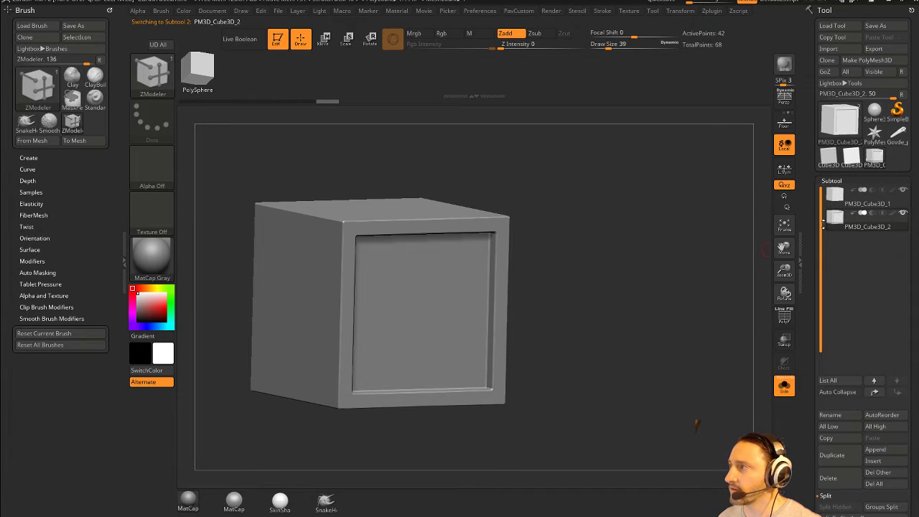
click(859, 203)
drag(736, 232, 732, 253)
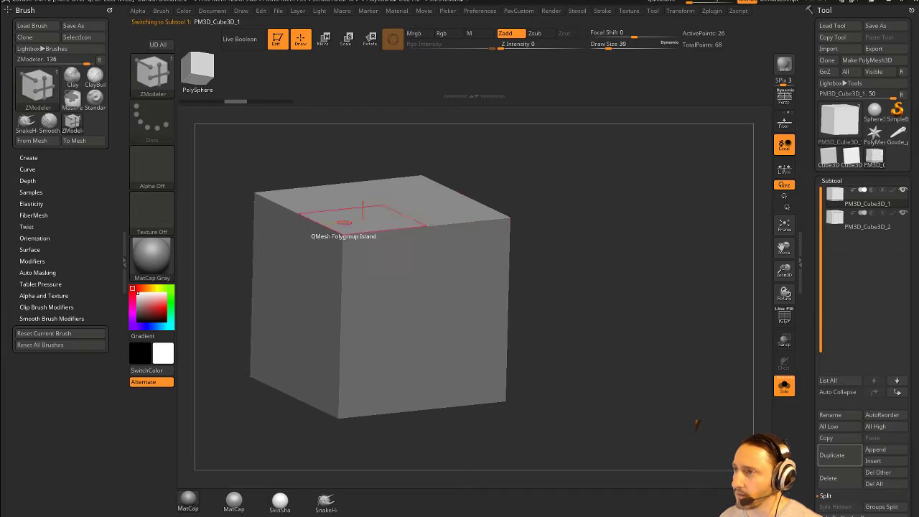
Step: Switch to the Standard brush with a Draw Size of 56
key(b)
key(s)
key(t)
key(s)
click(605, 256)
mouse_move(607, 261)
alt+mouse_down()
mouse_move(586, 257)
mouse_move(673, 265)
alt+mouse_up()
Step: Examine the recessed PM3D_Cube3D_2 from the front and at an angle, comparing it with the wireframe of the plain PM3D_Cube3D_1
click(851, 225)
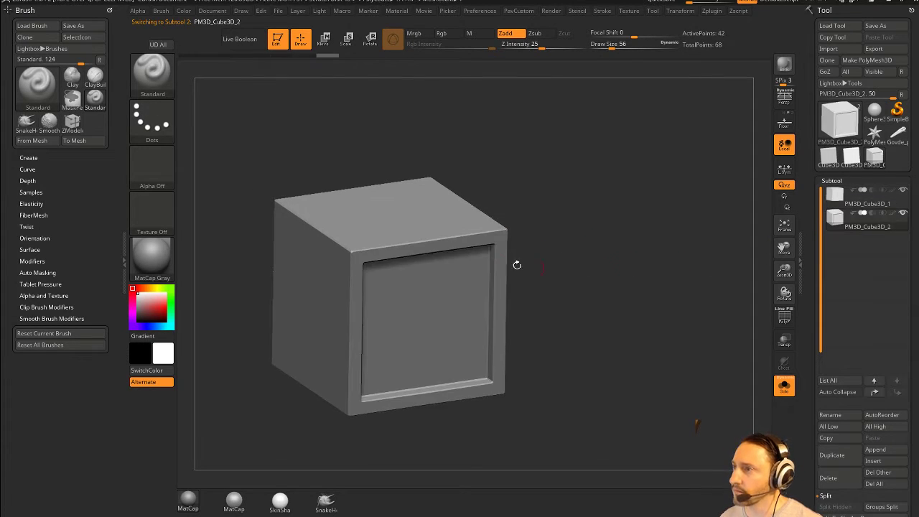
alt+drag(614, 211, 626, 226)
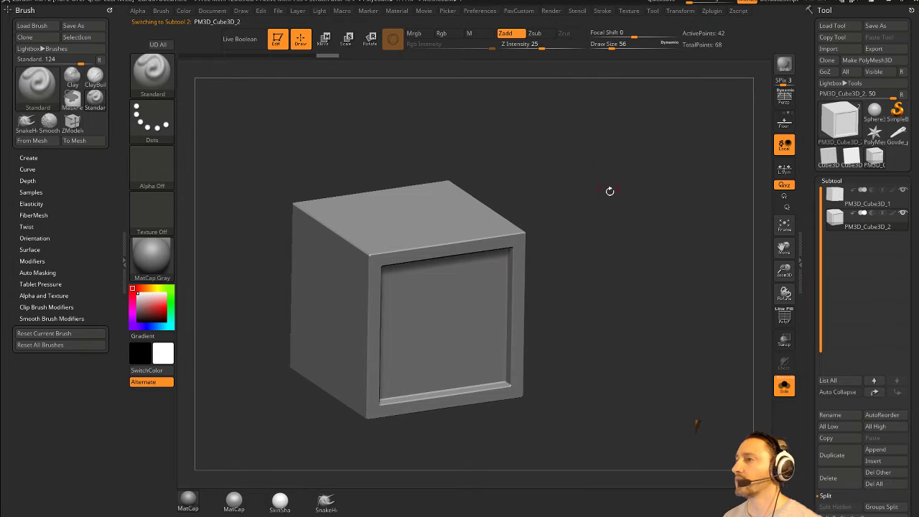
drag(628, 232, 659, 267)
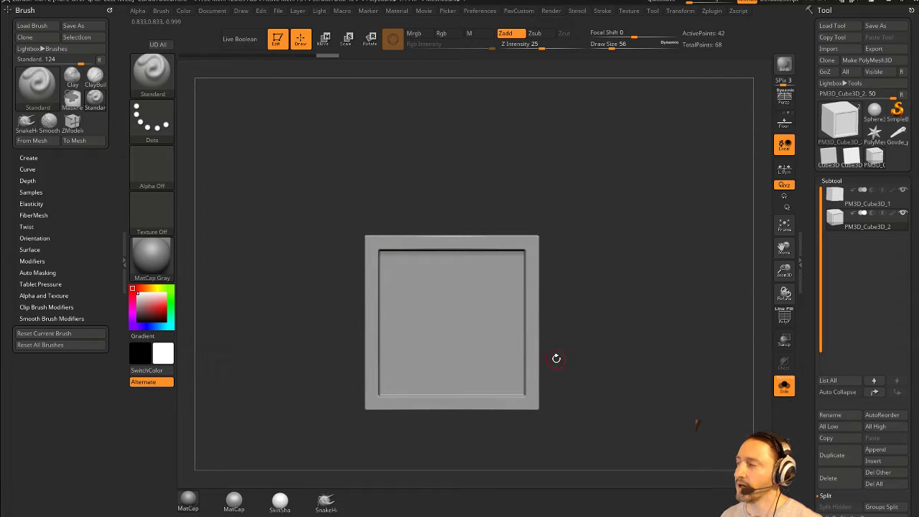
drag(555, 358, 720, 215)
click(860, 203)
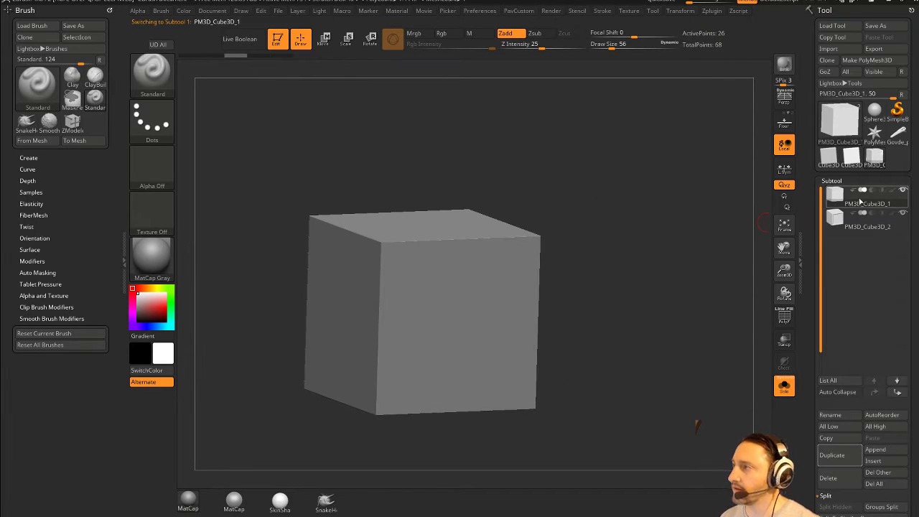
click(784, 316)
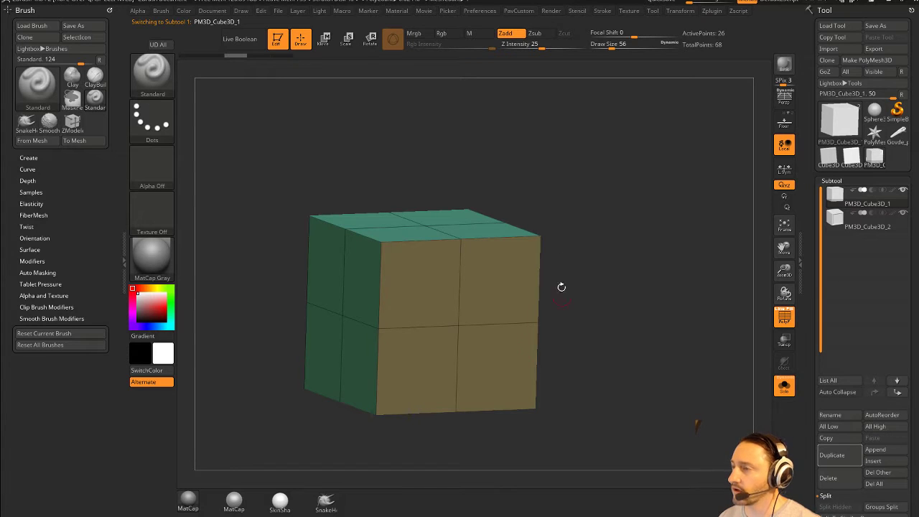
drag(560, 285, 565, 220)
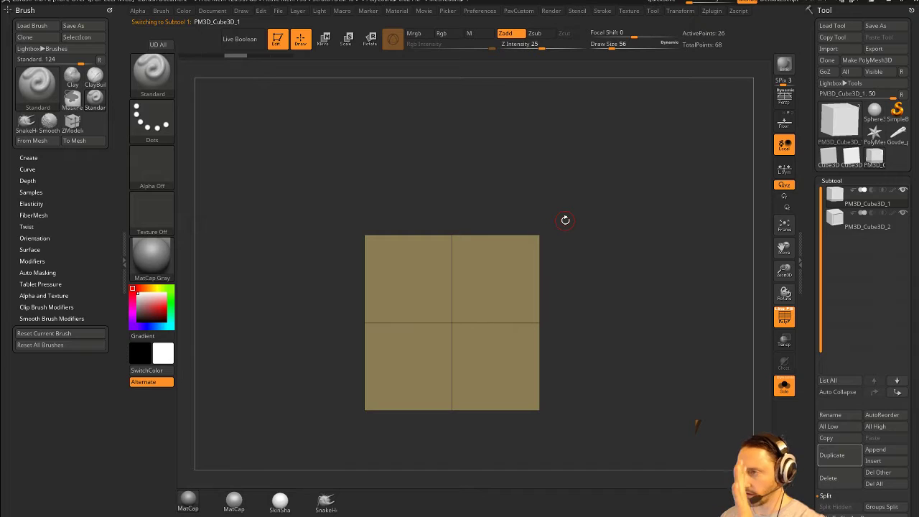
click(865, 224)
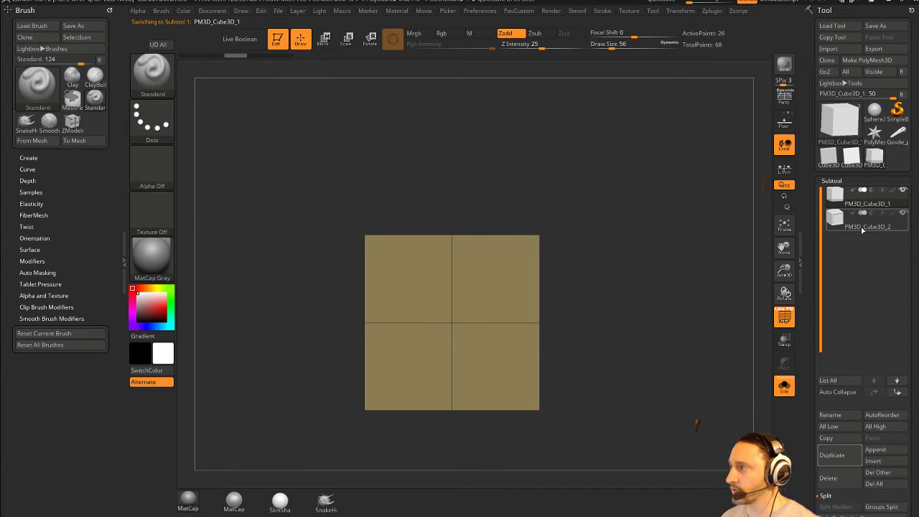
key(shift+f)
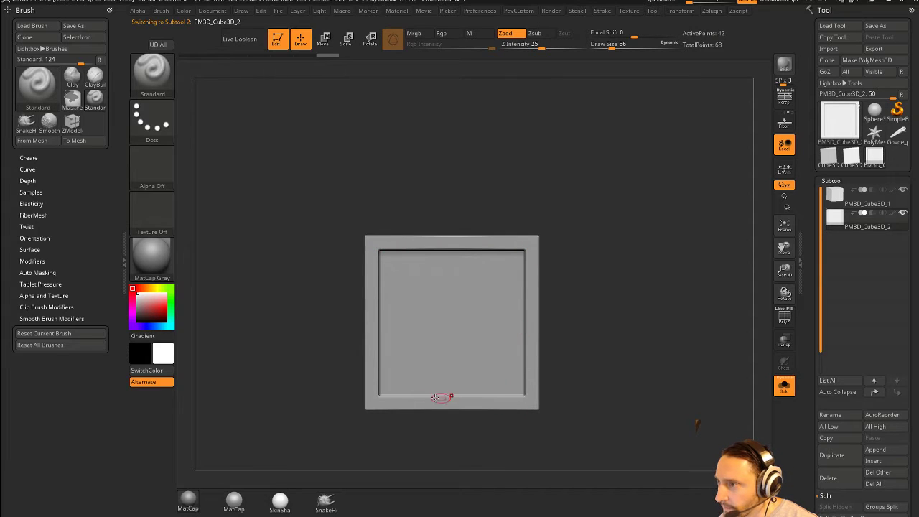
drag(568, 256, 727, 208)
key(Up)
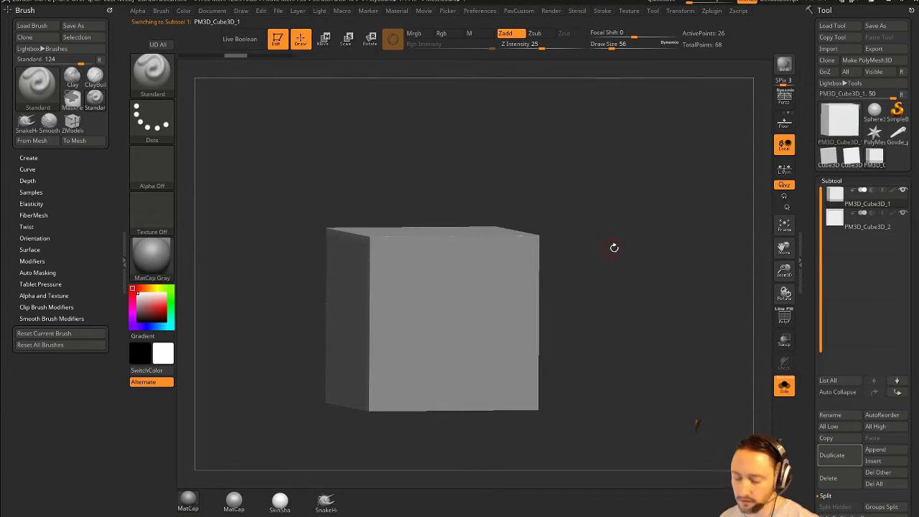
mouse_move(614, 248)
mouse_down()
mouse_move(631, 238)
mouse_move(728, 306)
mouse_move(691, 298)
mouse_up()
Step: Show the polyframe of PM3D_Cube3D_2 and undo its dynamic subdivision and creasing
key(Down)
key(shift+f)
key(ctrl)
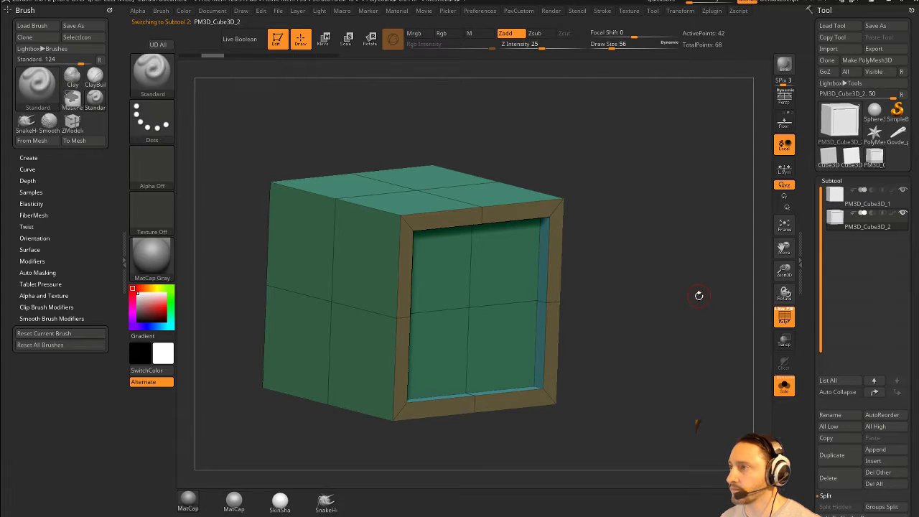
key(ctrl)
key(ctrl)
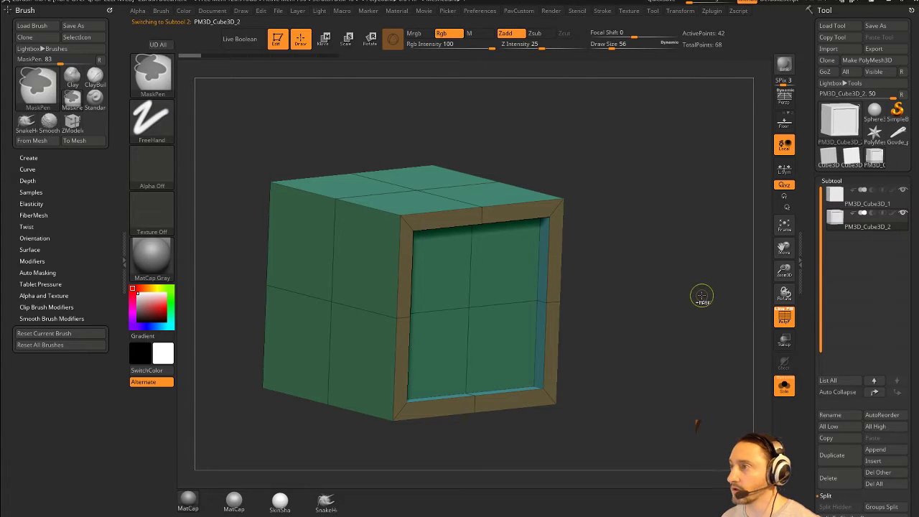
mouse_move(702, 296)
mouse_down()
mouse_move(610, 262)
mouse_move(646, 272)
mouse_move(704, 250)
mouse_up()
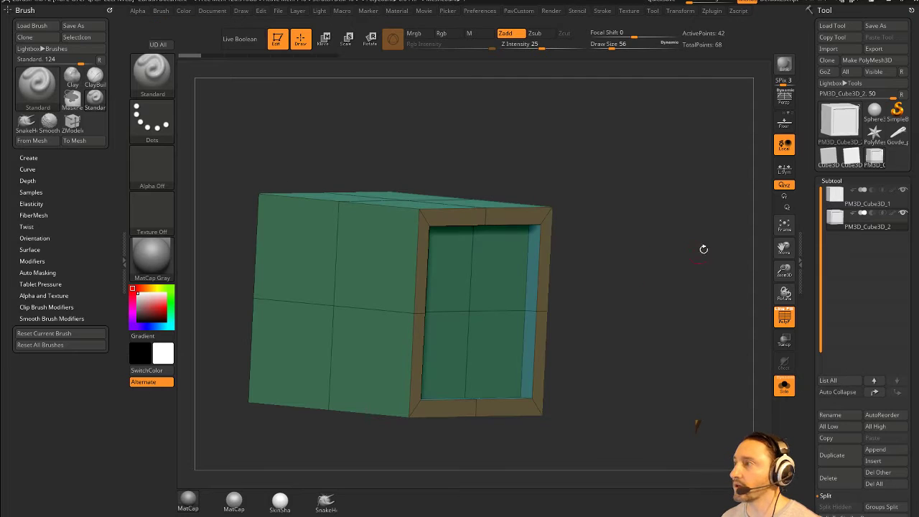
Step: Delete the PM3D_Cube3D_2 subtool and duplicate the remaining plain cube
click(829, 478)
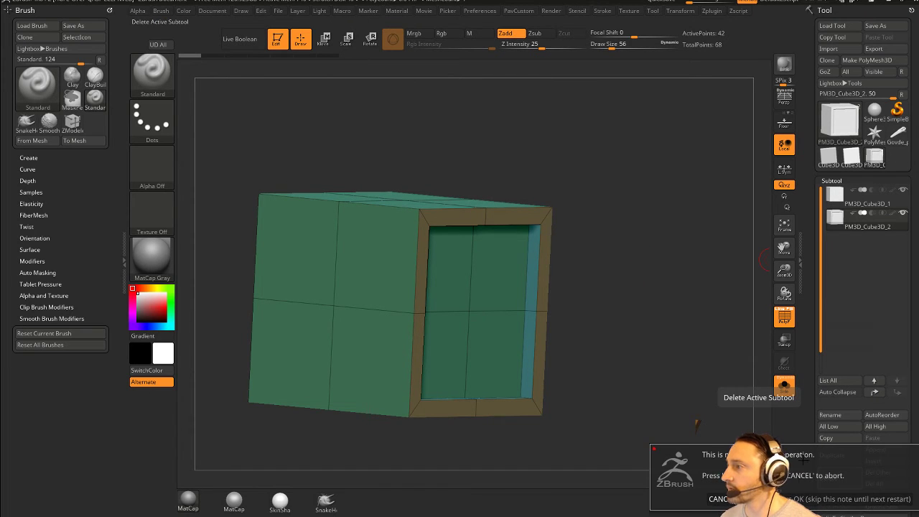
click(855, 498)
drag(668, 349, 695, 341)
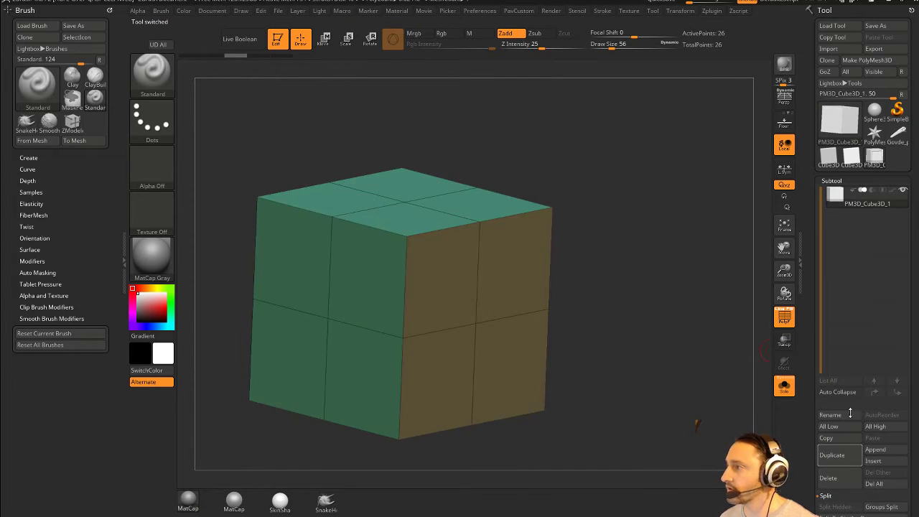
click(833, 454)
Step: With ZModeler, inset the duplicate cube's front polygroup island into a double border and recess its inner panel with sloped walls
key(b)
key(z)
key(m)
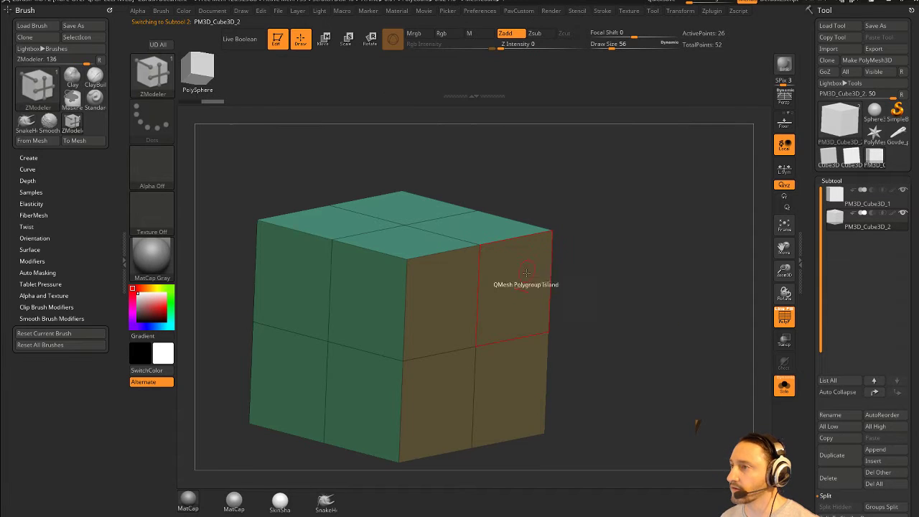
key(space)
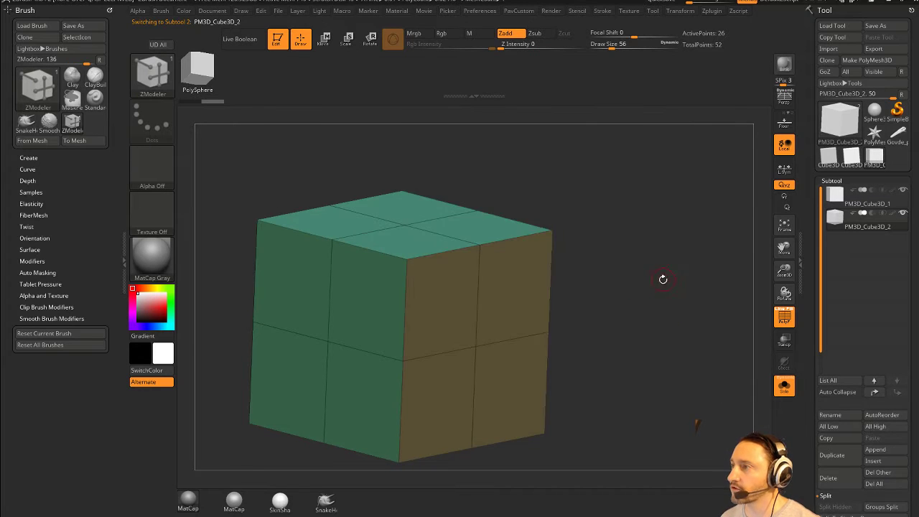
key(space)
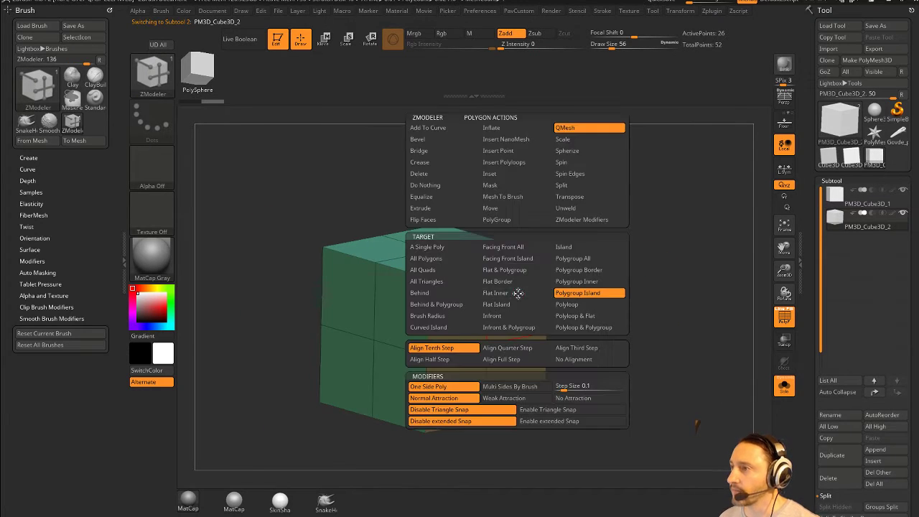
click(501, 174)
drag(503, 339, 506, 314)
key(space)
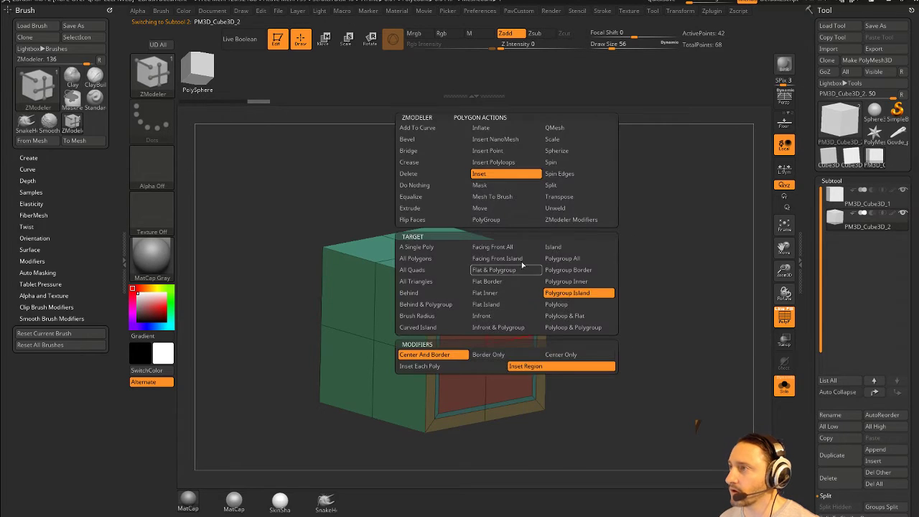
click(558, 138)
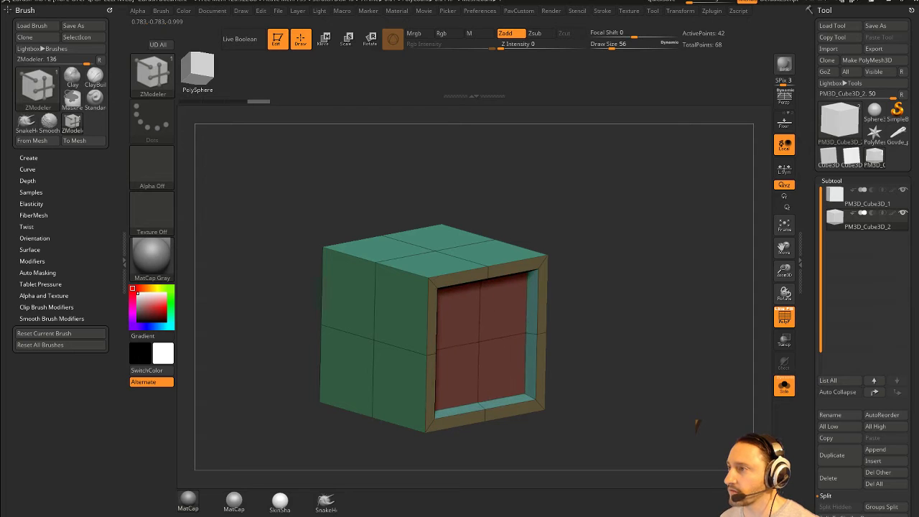
Step: Enable dynamic subdivision on the recessed cube, raise its QGrid setting, and inspect the bevelled edges without the polyframe
shift+drag(682, 373, 627, 348)
key(1)
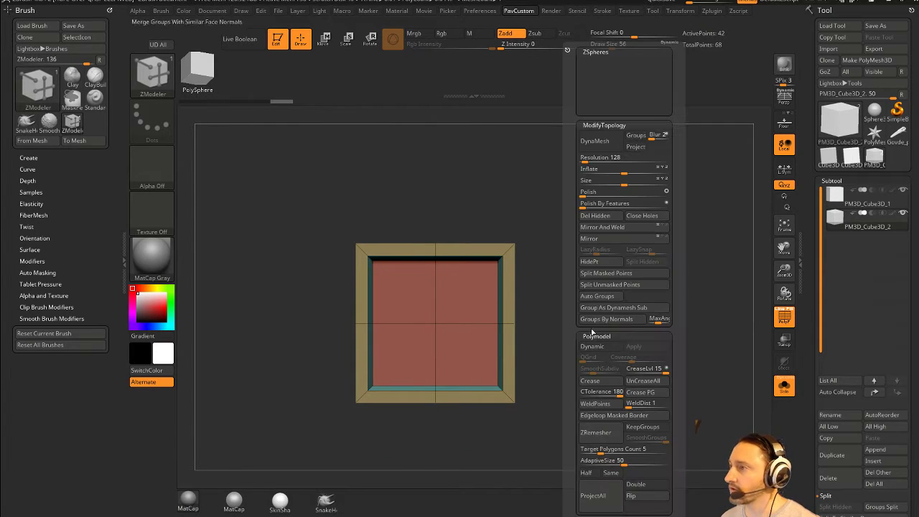
click(592, 346)
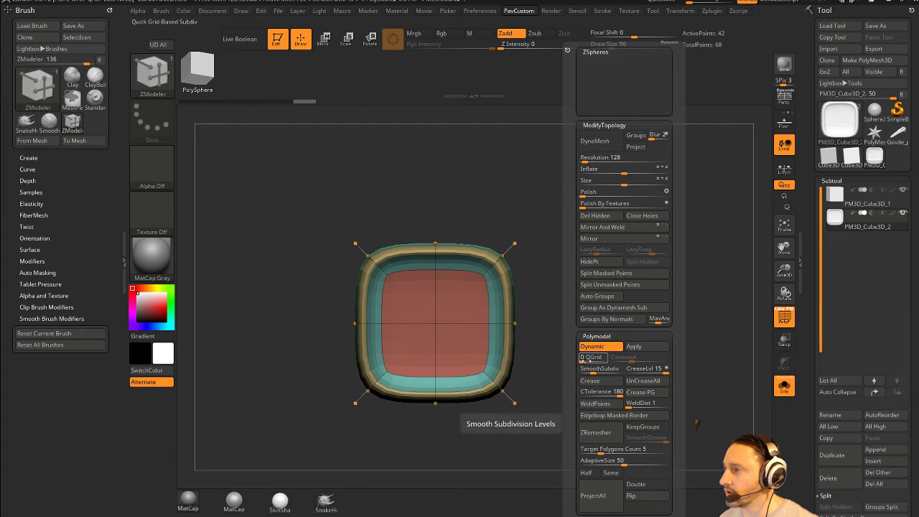
drag(583, 358, 640, 357)
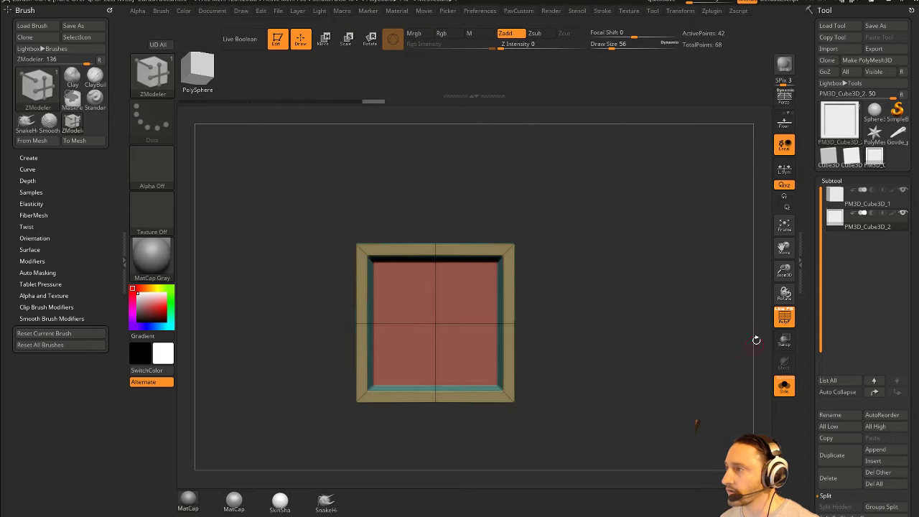
key(shift+f)
drag(718, 359, 679, 345)
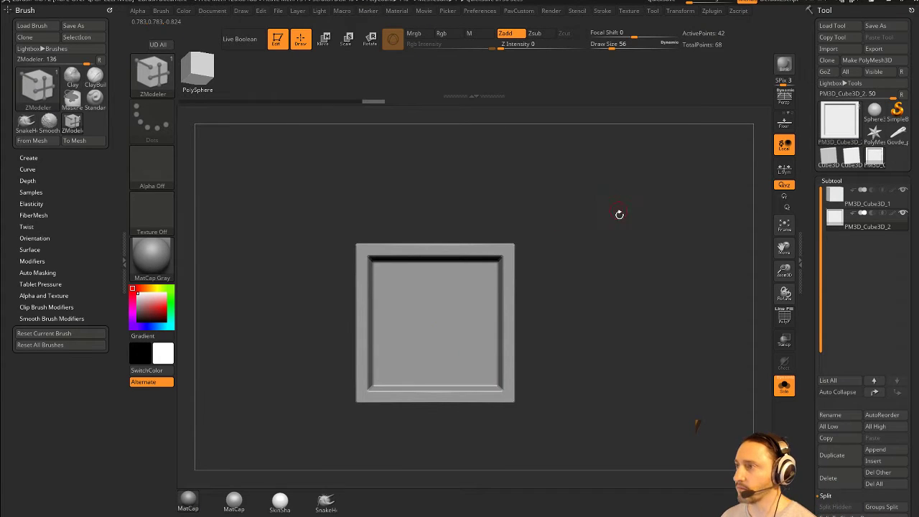
mouse_move(618, 211)
mouse_down()
mouse_move(615, 202)
mouse_move(626, 203)
mouse_up()
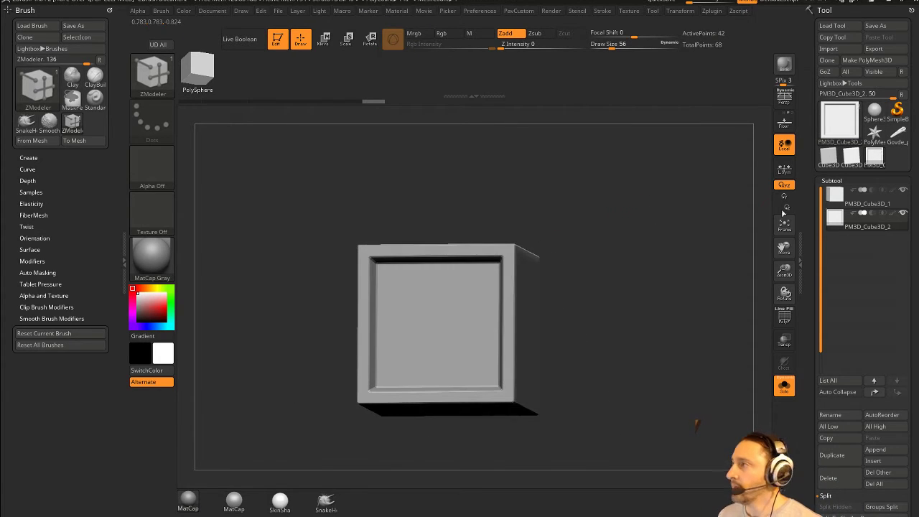
Step: Switch to the Govde_panel_high model, frame it, and examine its panel lines and edges up close
click(900, 136)
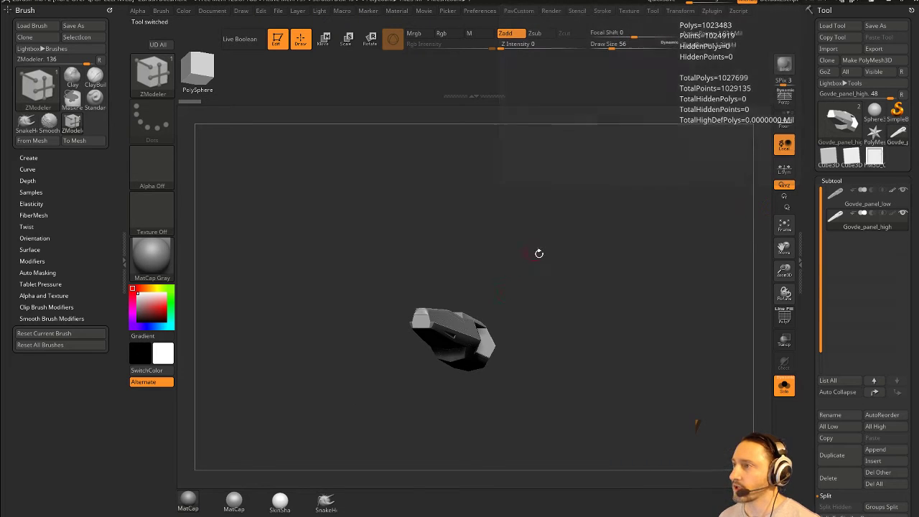
key(f)
drag(691, 379, 431, 246)
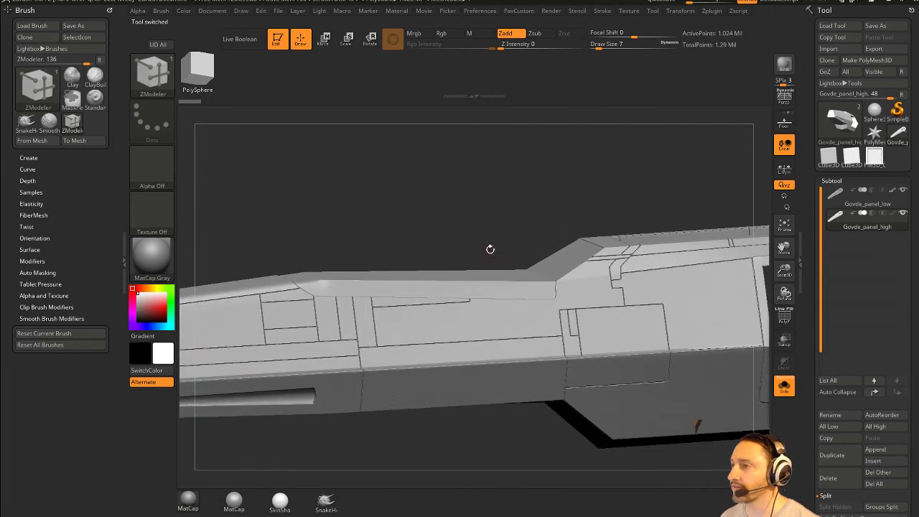
drag(345, 324, 439, 329)
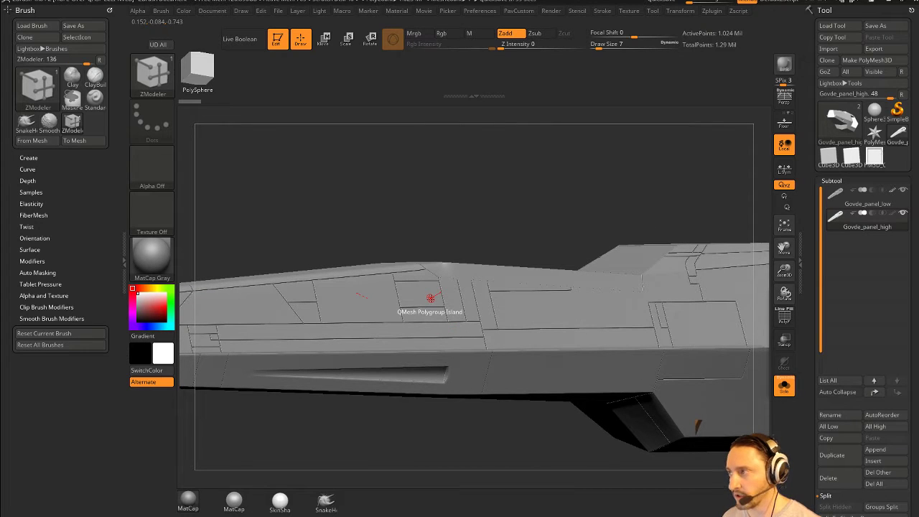
drag(527, 168, 487, 252)
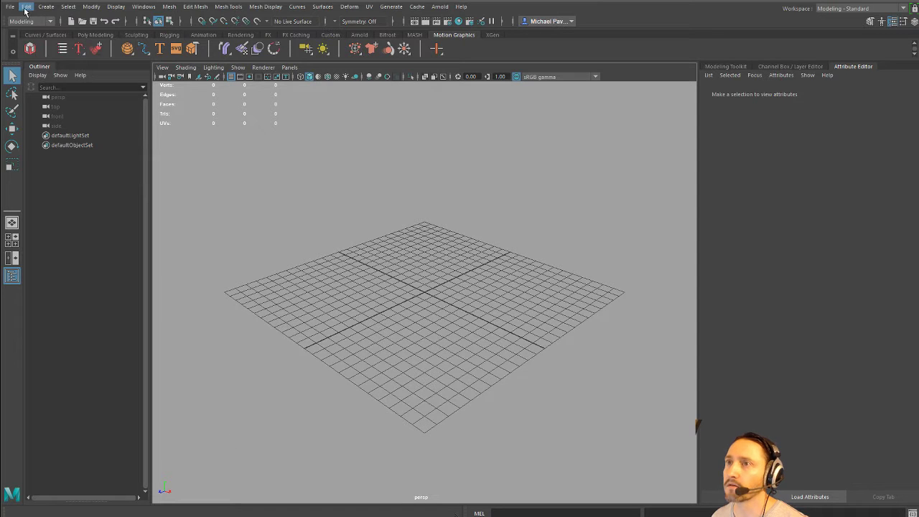
Step: Switch to Maya and open the recent scene containing the Commander character
click(10, 7)
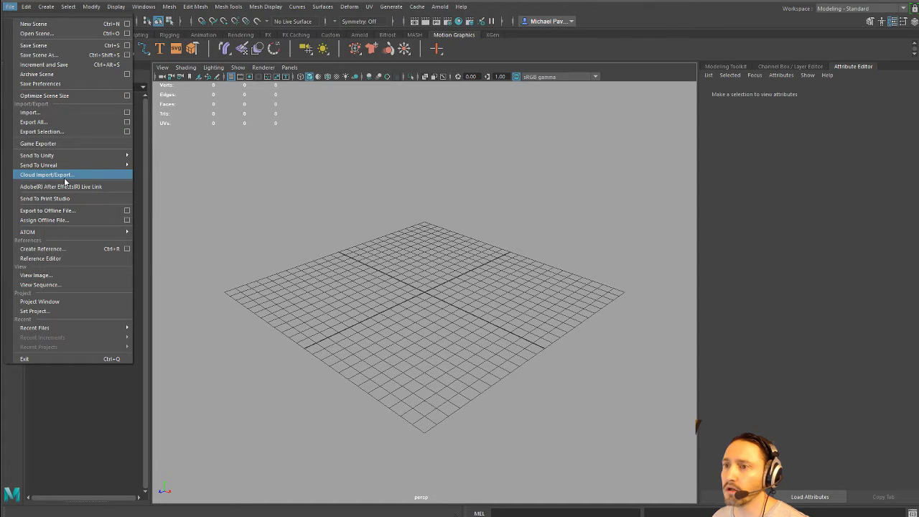
mouse_move(79, 327)
click(201, 333)
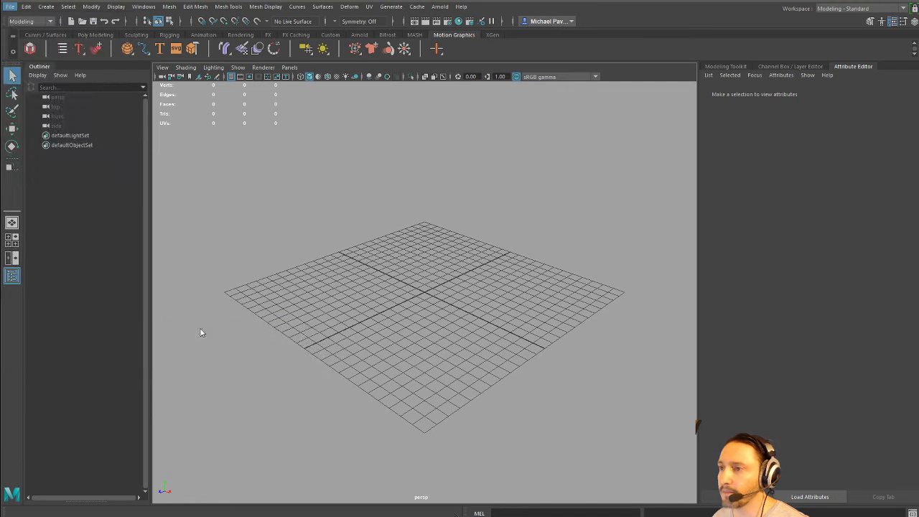
click(460, 260)
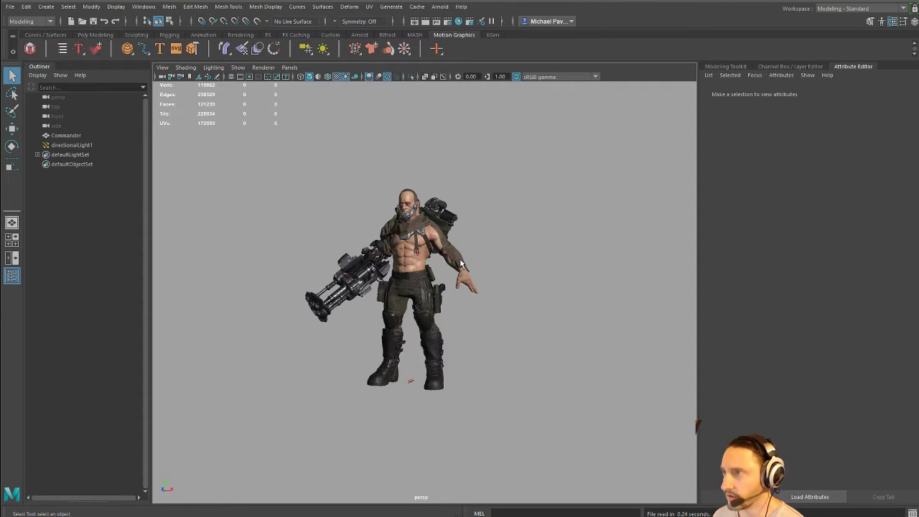
Step: Select the directional light at the Commander's feet and rotate it to change how the character is lit
scroll(408, 205, up, 5)
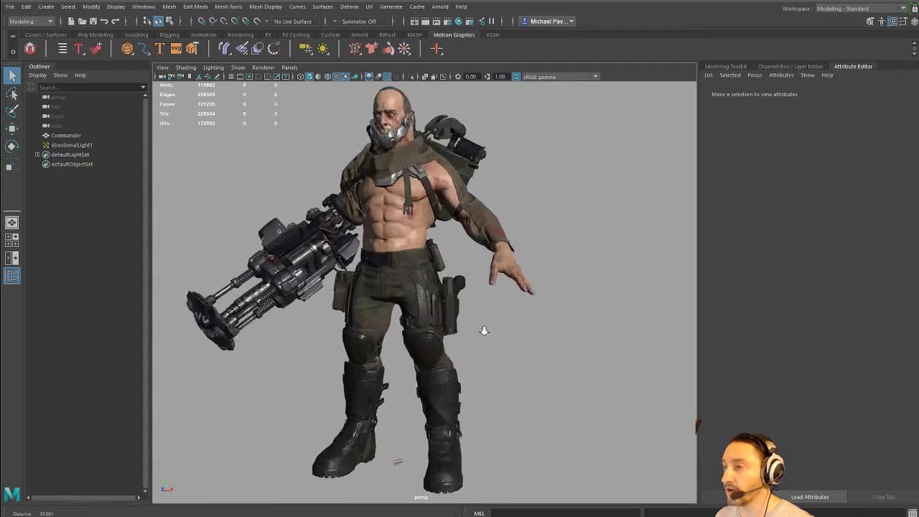
scroll(484, 328, down, 3)
alt+drag(505, 240, 681, 261)
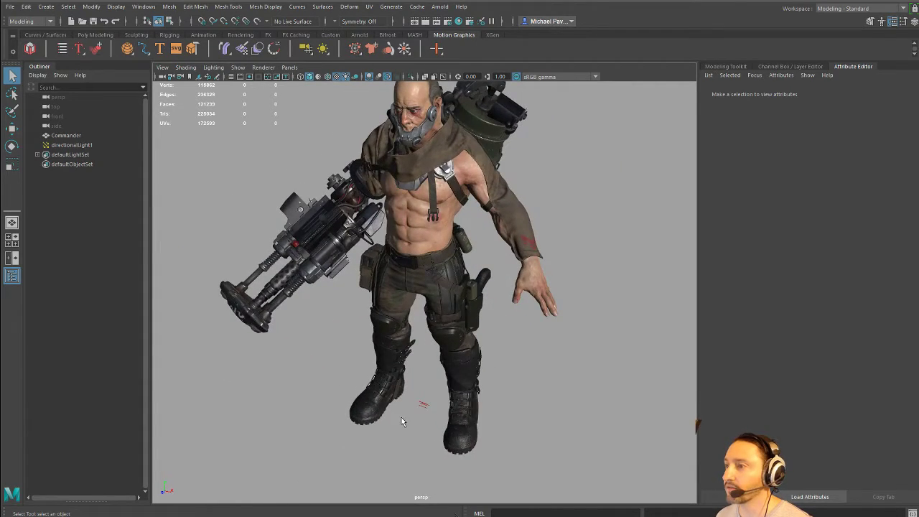
click(422, 405)
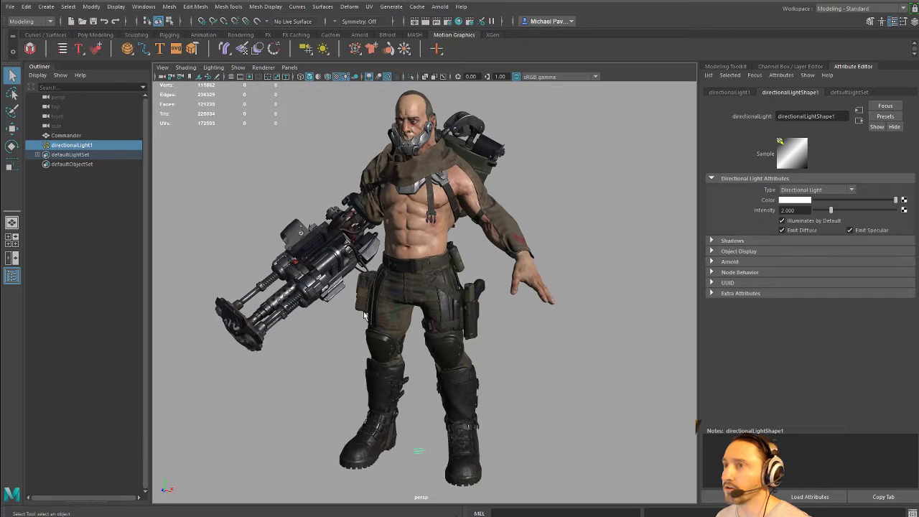
key(w)
key(e)
mouse_move(424, 437)
mouse_down()
mouse_move(436, 438)
mouse_move(454, 406)
mouse_move(434, 450)
mouse_move(443, 428)
mouse_up()
mouse_move(547, 339)
alt+mouse_down()
mouse_move(154, 339)
mouse_move(390, 352)
mouse_move(480, 333)
mouse_move(488, 347)
mouse_move(433, 345)
alt+mouse_up()
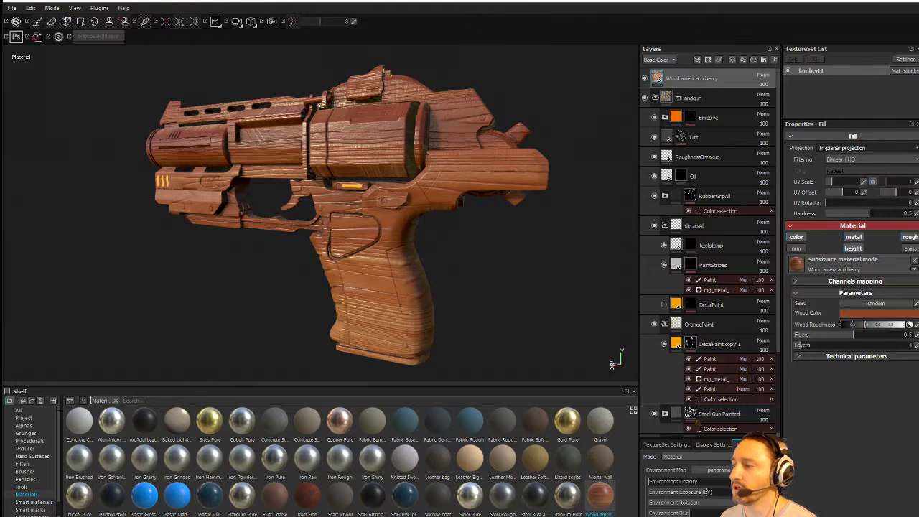
Step: Switch to Substance Painter, close the wooden handgun project without saving its changes, and cancel choosing another project to open
click(11, 7)
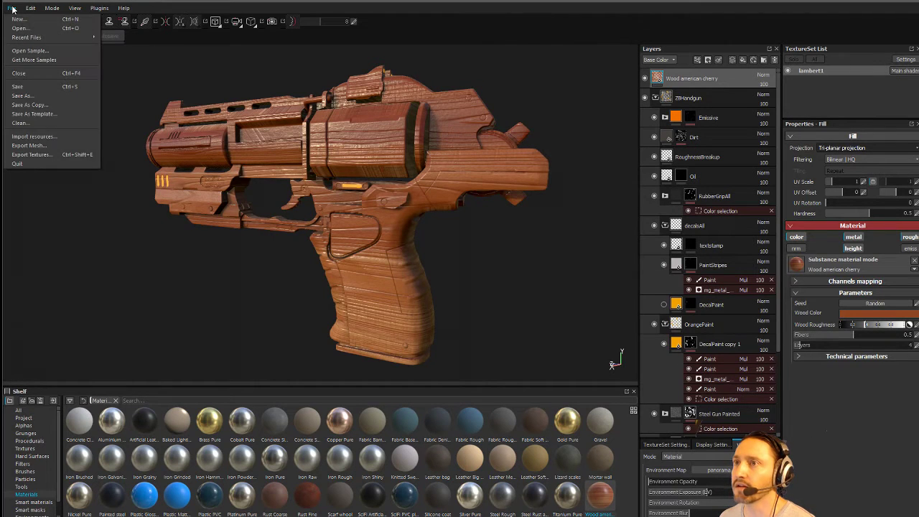
mouse_move(29, 36)
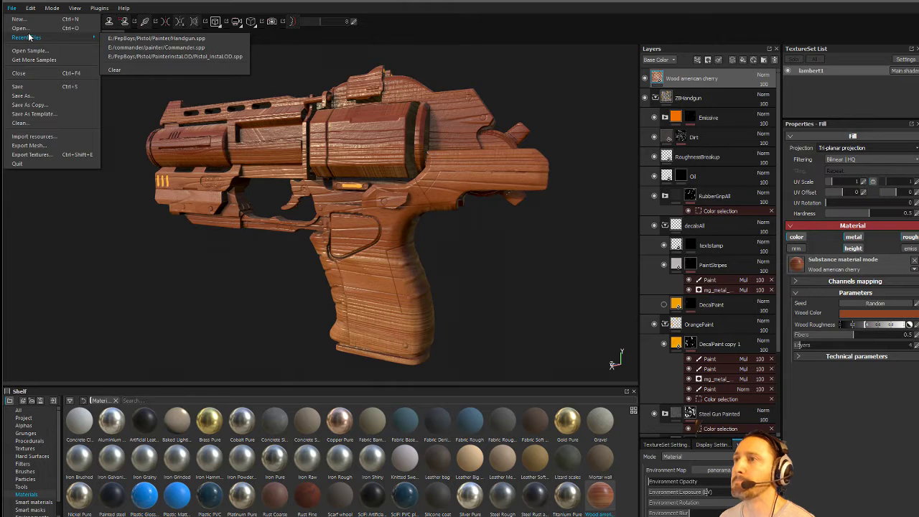
click(30, 28)
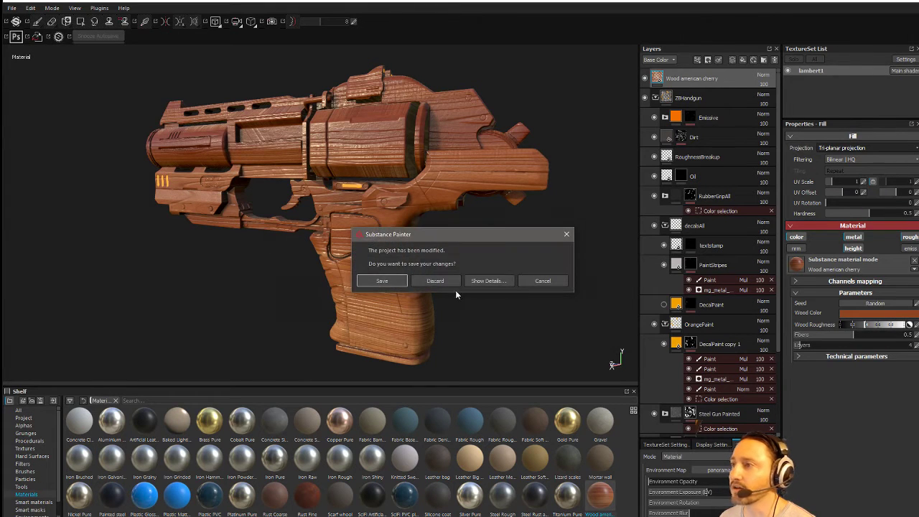
click(437, 281)
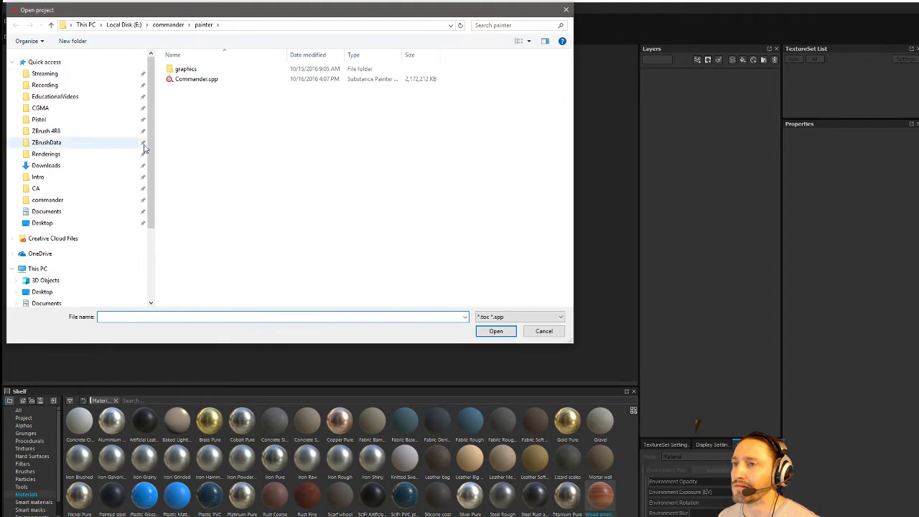
key(Escape)
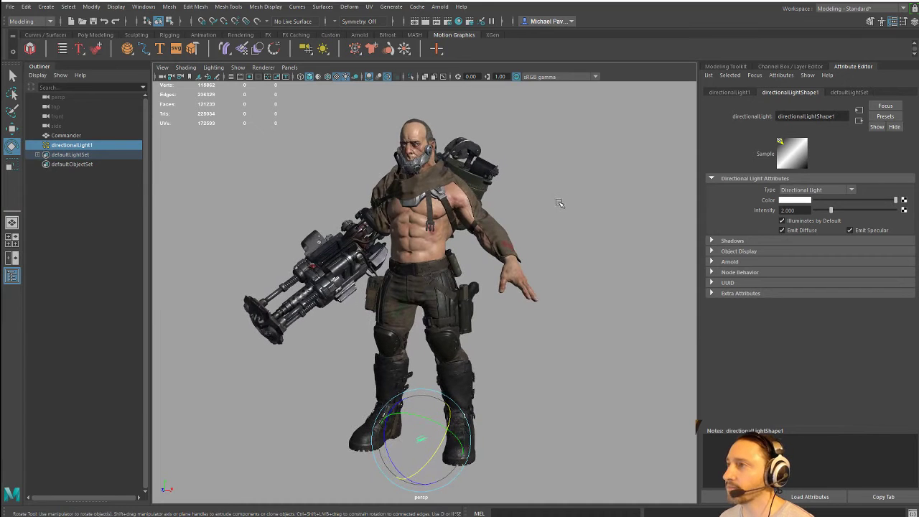
Step: Return to Maya and open the Hypershade to review the materials used on the Commander character
key(space)
click(593, 121)
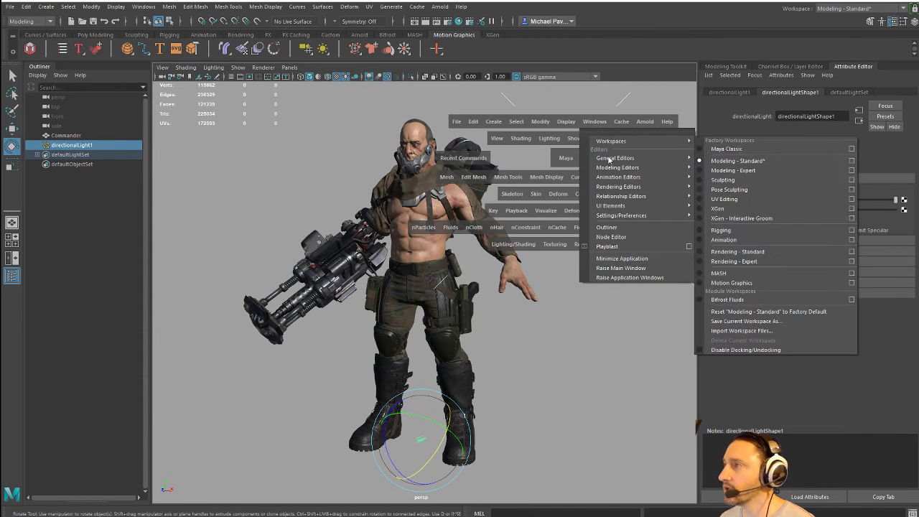
mouse_move(619, 186)
click(717, 209)
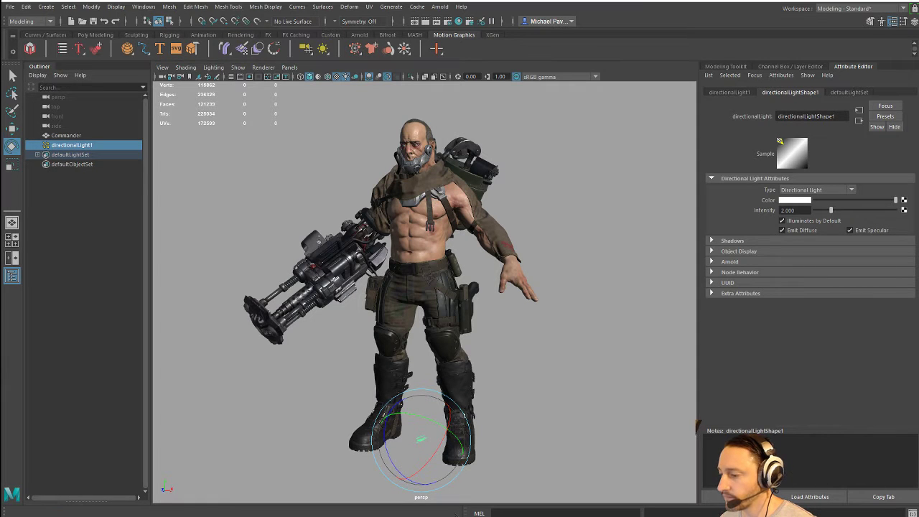
drag(343, 503, 342, 129)
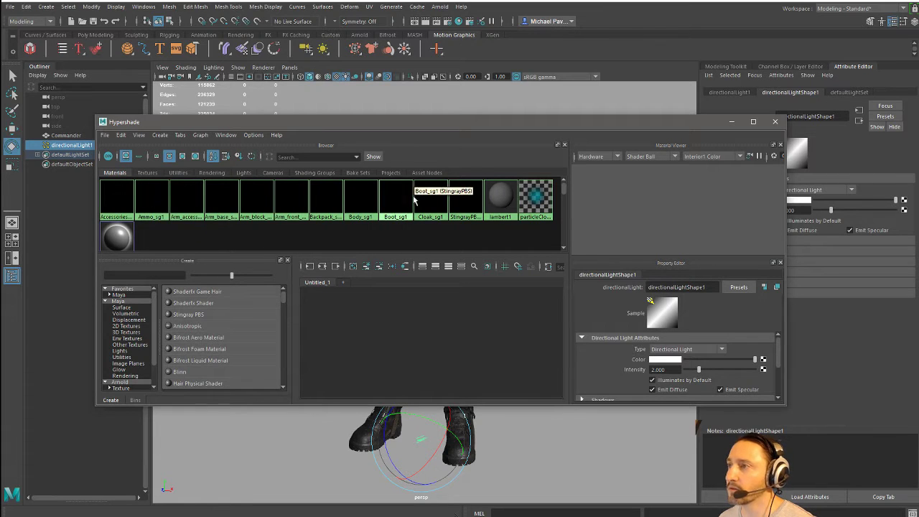
click(731, 121)
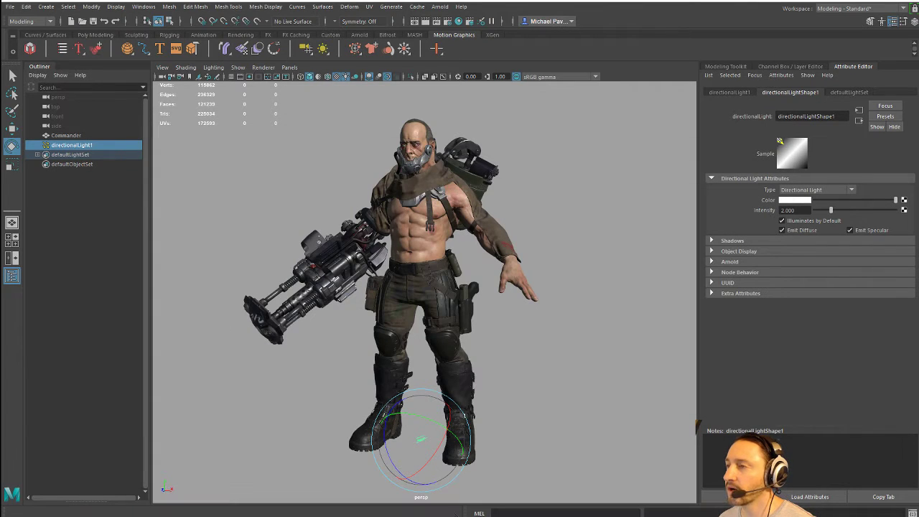
click(97, 514)
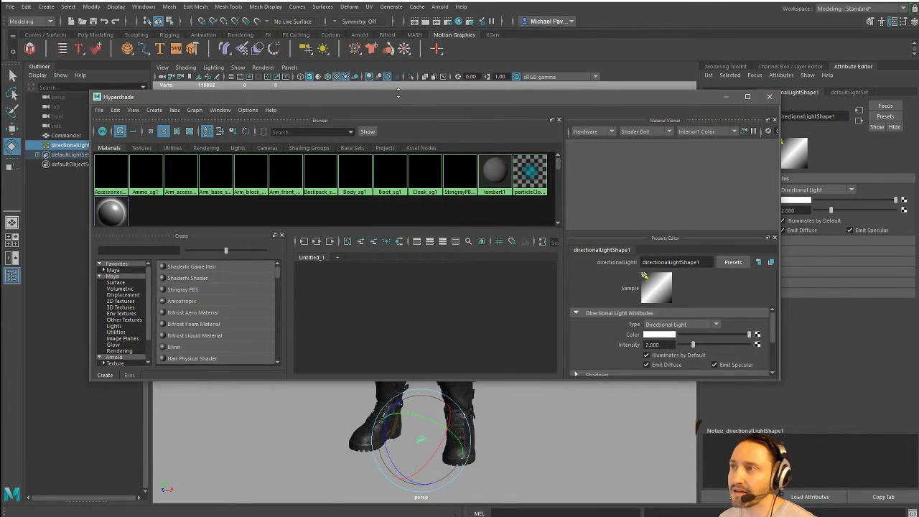
click(400, 91)
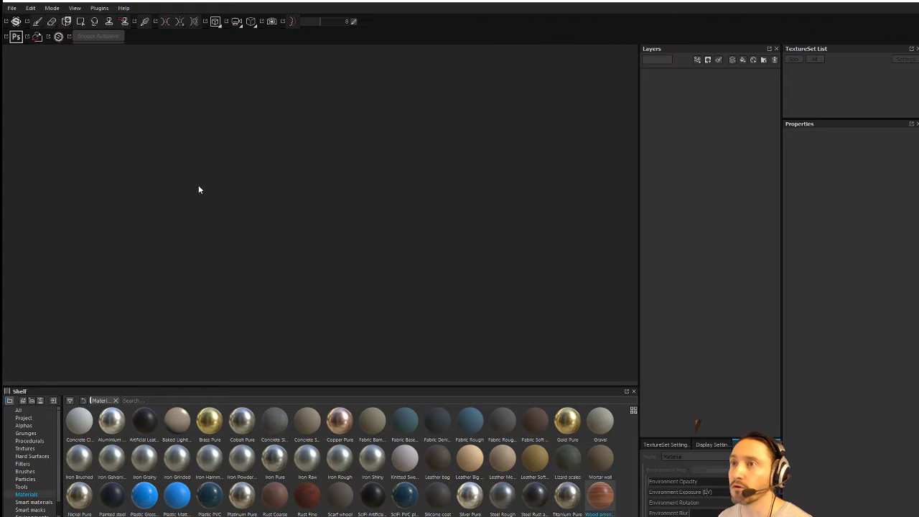
Step: Switch to ZBrush and look over the panel lines on the Govde_panel_high model once more
click(15, 9)
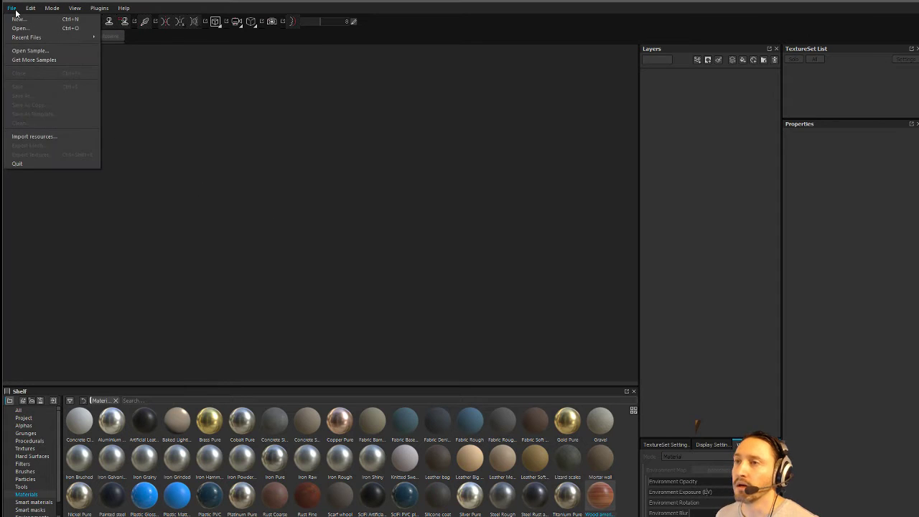
click(15, 9)
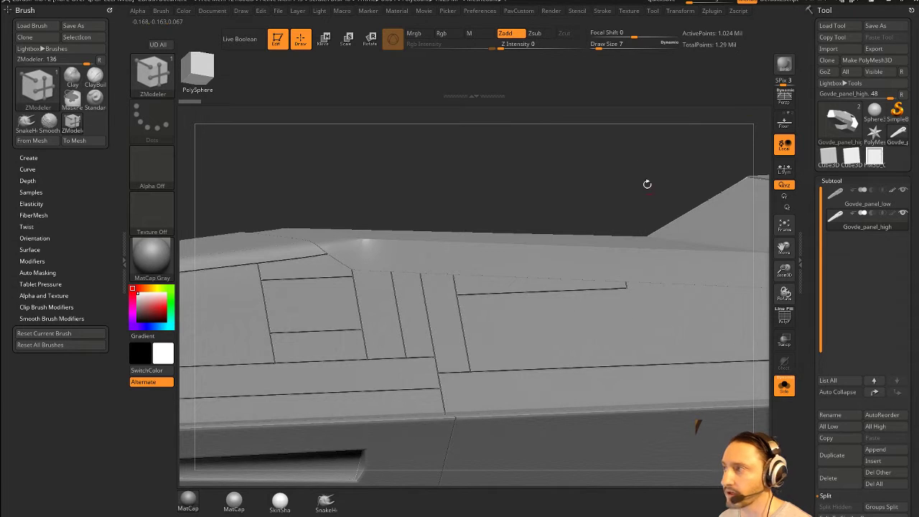
mouse_move(646, 185)
mouse_down()
mouse_move(625, 172)
mouse_move(648, 181)
mouse_up()
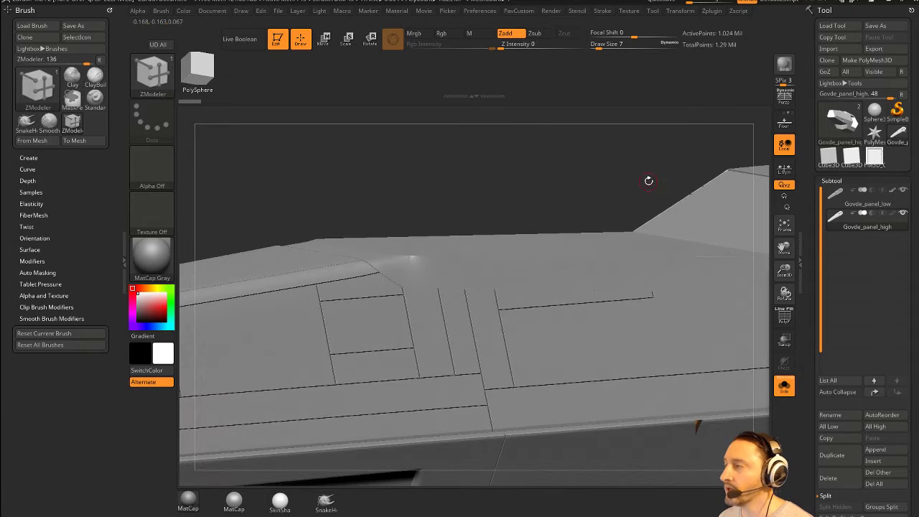
click(869, 7)
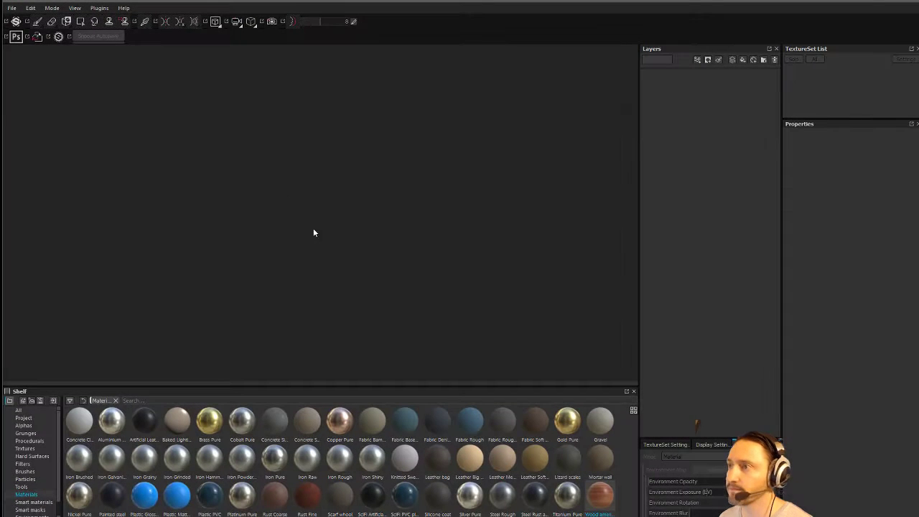
Step: In Substance Painter, create a new project from Govde_panel_low.fbx in the x_wing folder, keeping the document resolution at 2048
click(11, 8)
click(19, 24)
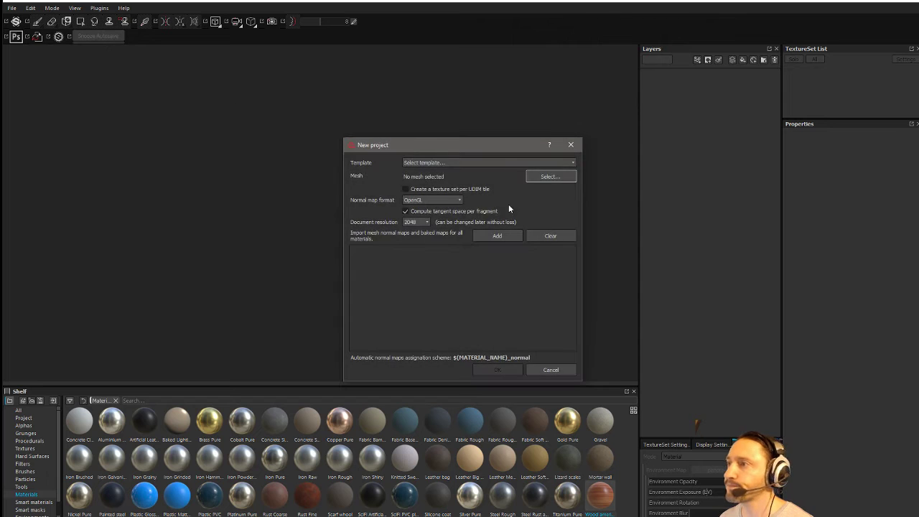
click(549, 177)
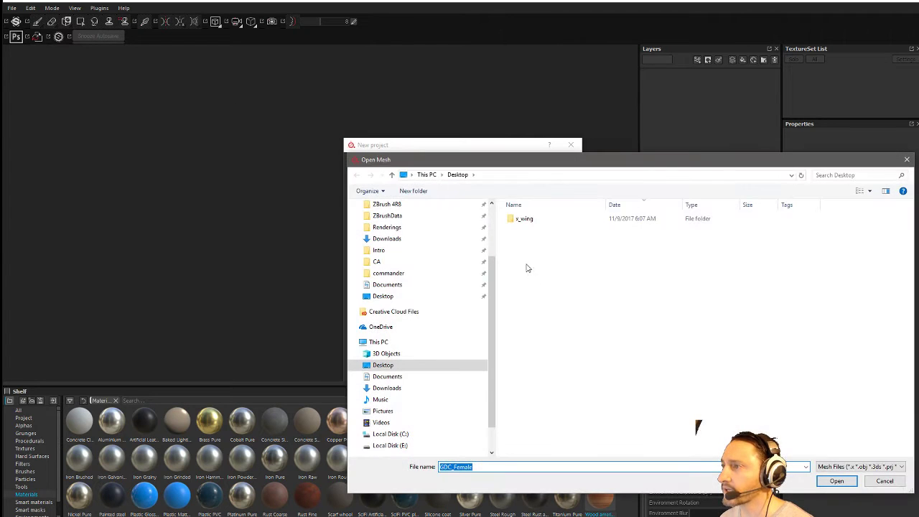
double_click(524, 218)
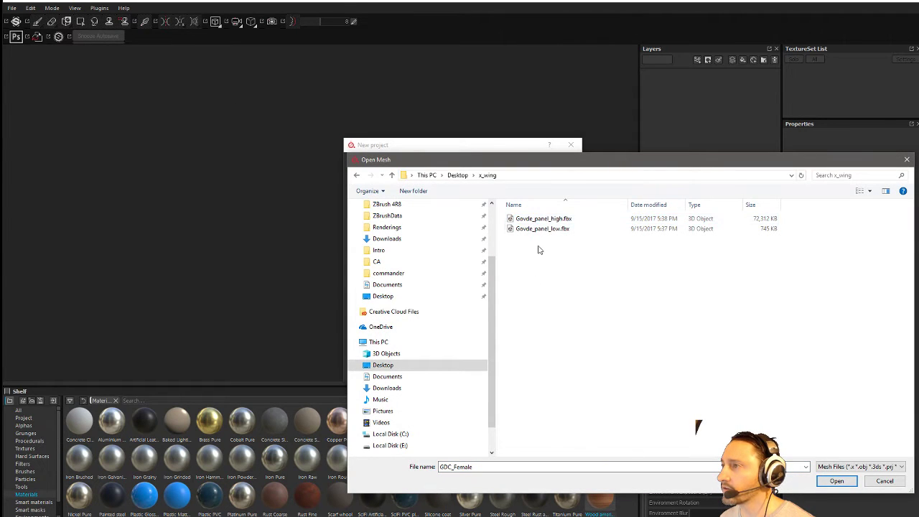
double_click(542, 229)
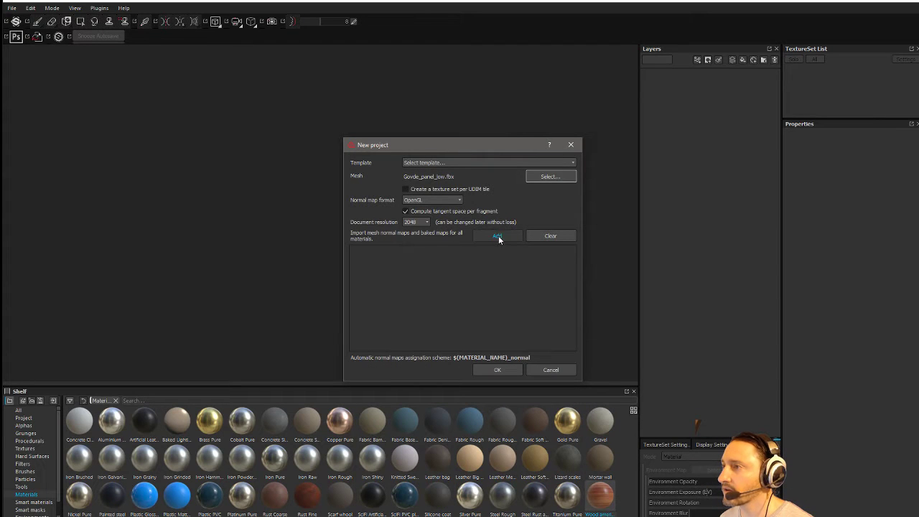
click(423, 223)
click(423, 223)
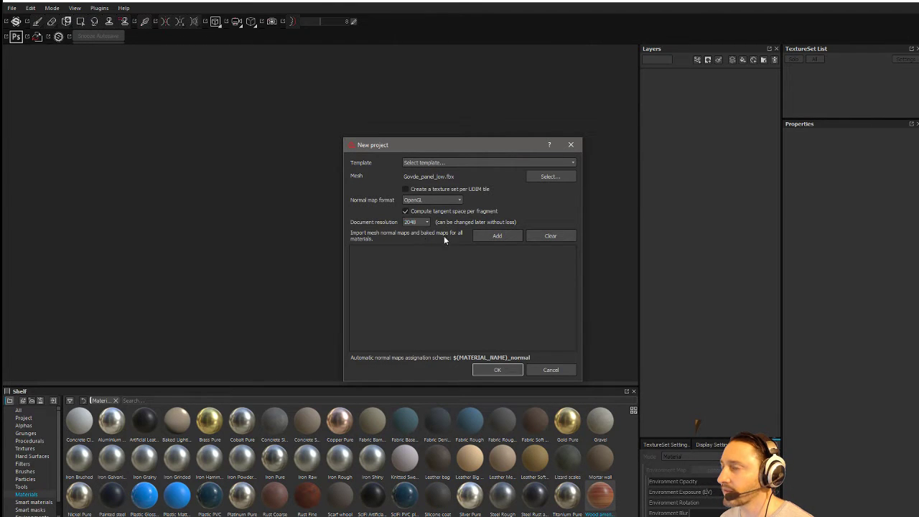
click(495, 368)
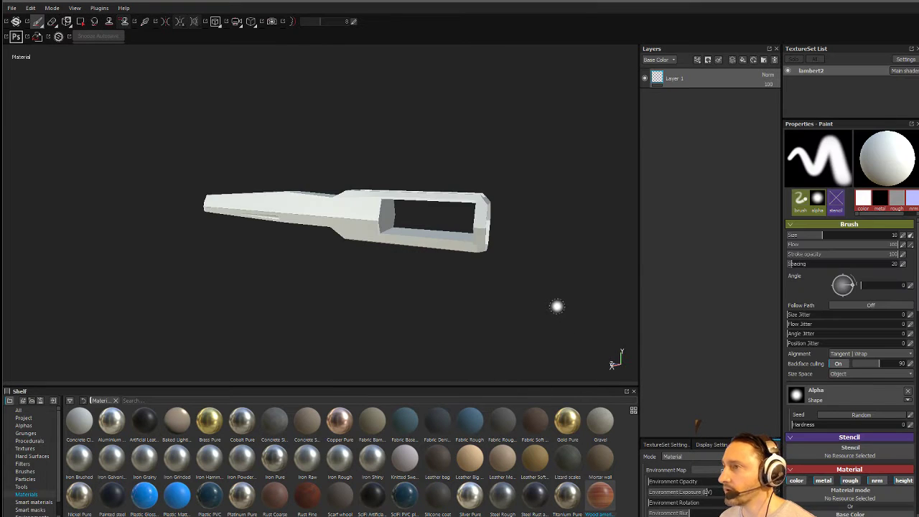
Step: Inspect the low-poly panel mesh from another angle, view its UV layout in 2D only, and return to 3D only
alt+drag(555, 308, 424, 230)
click(242, 24)
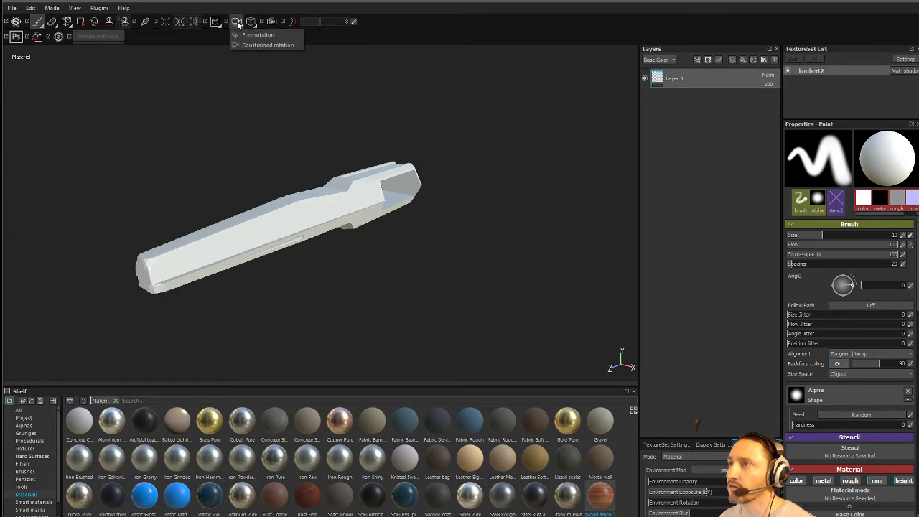
mouse_move(215, 25)
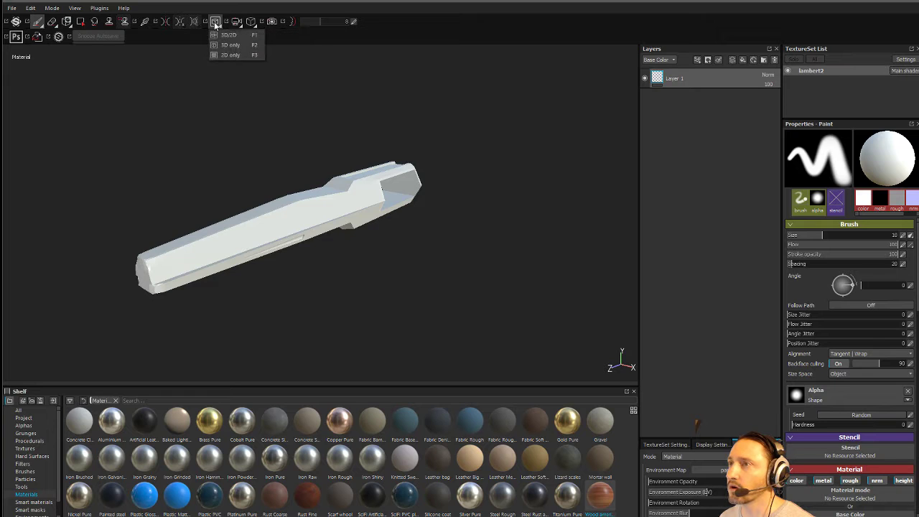
click(223, 53)
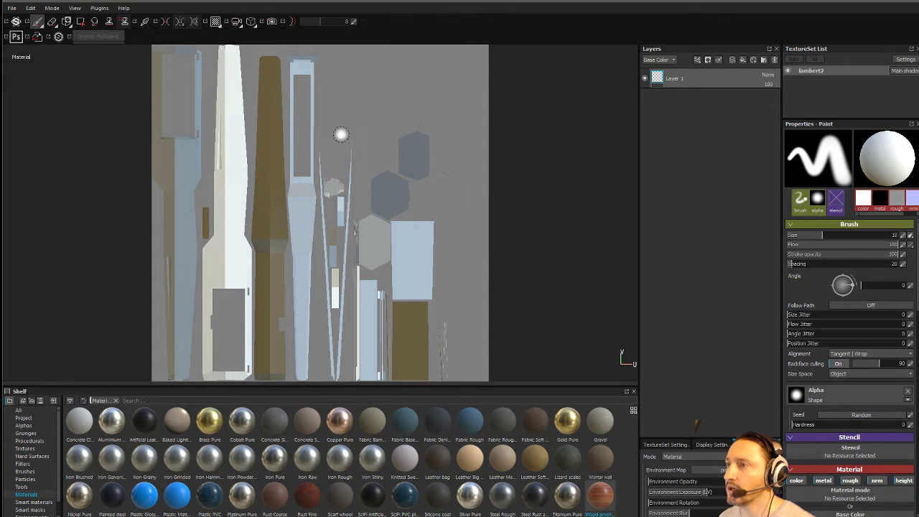
mouse_move(215, 22)
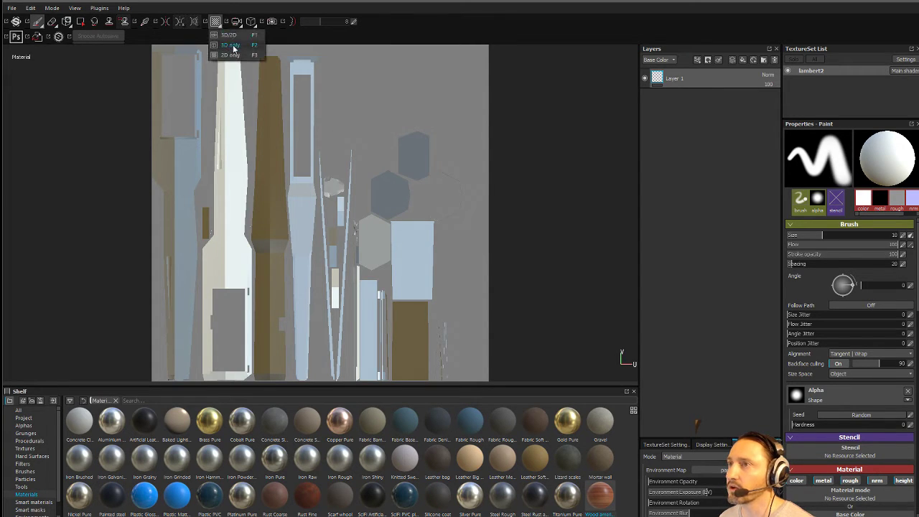
click(227, 45)
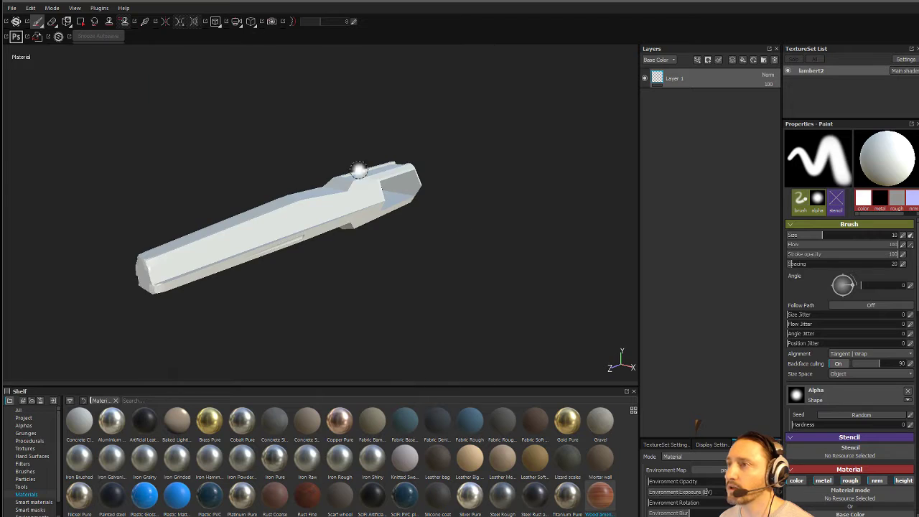
Step: Open the mesh map baking settings for lambert2, set the output size to 4096, and add Govde_panel_high.fbx as the high-definition mesh
click(667, 445)
scroll(777, 487, down, 3)
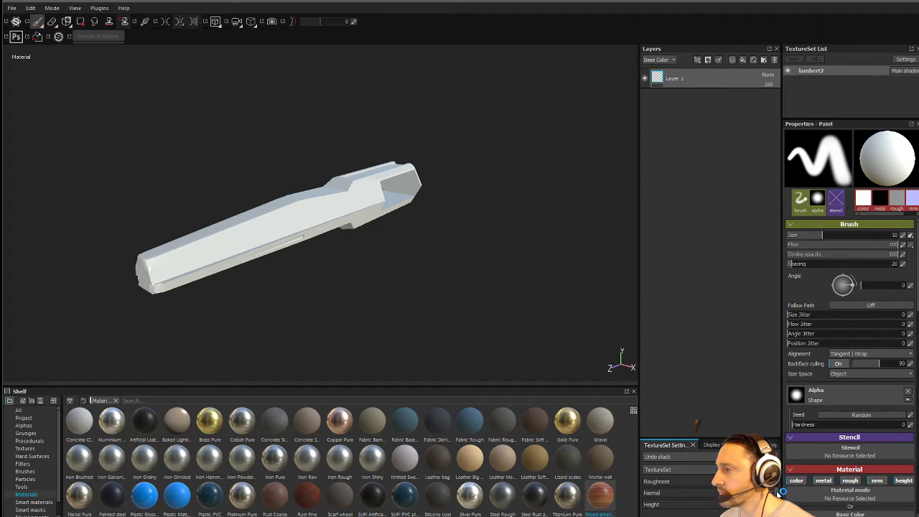
drag(725, 439, 721, 347)
click(754, 455)
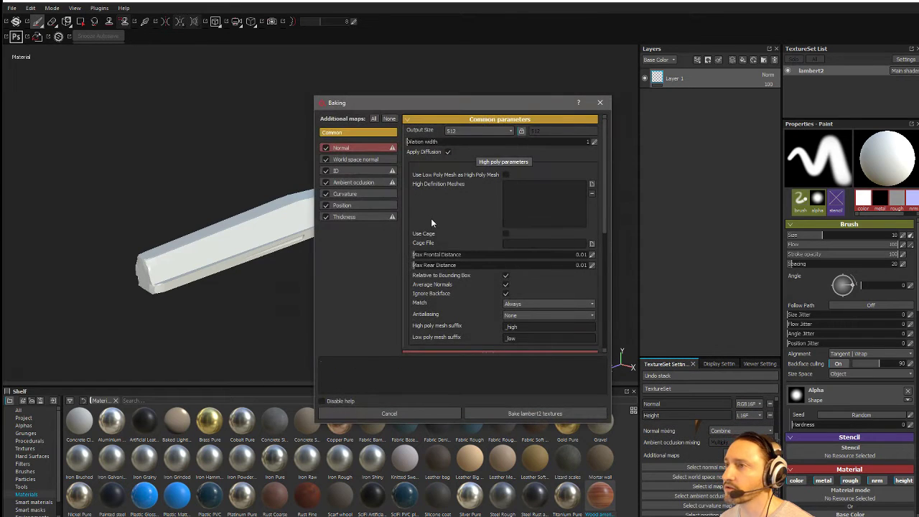
click(463, 132)
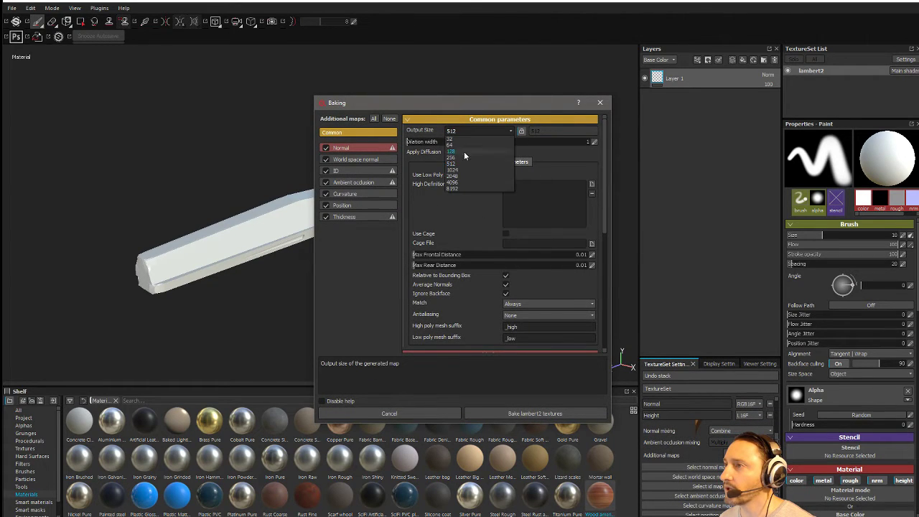
click(460, 184)
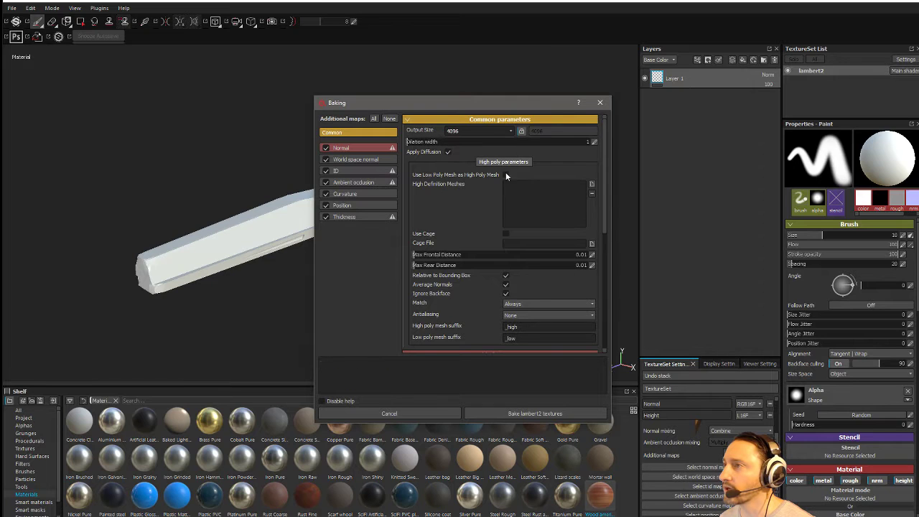
click(592, 184)
double_click(534, 177)
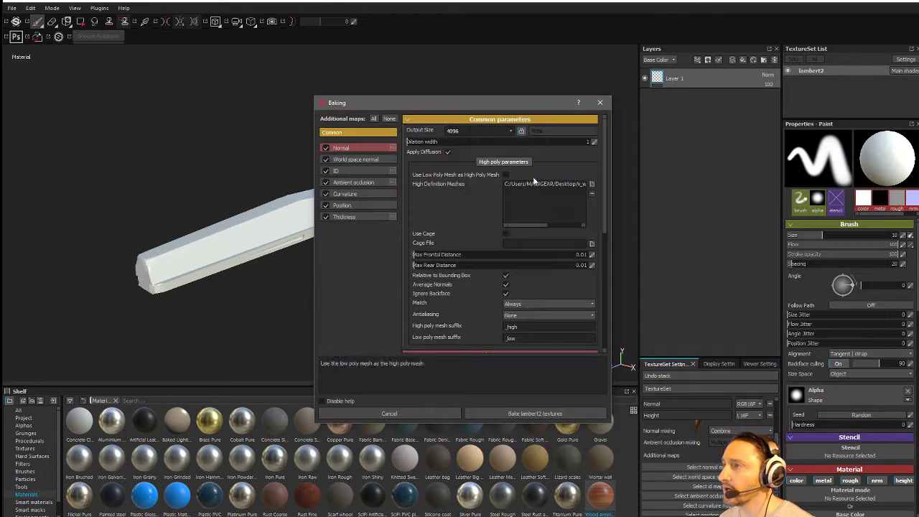
Step: Check the Match options in the common baking parameters and the Self Occlusion options of the ambient occlusion baker
drag(605, 225, 603, 242)
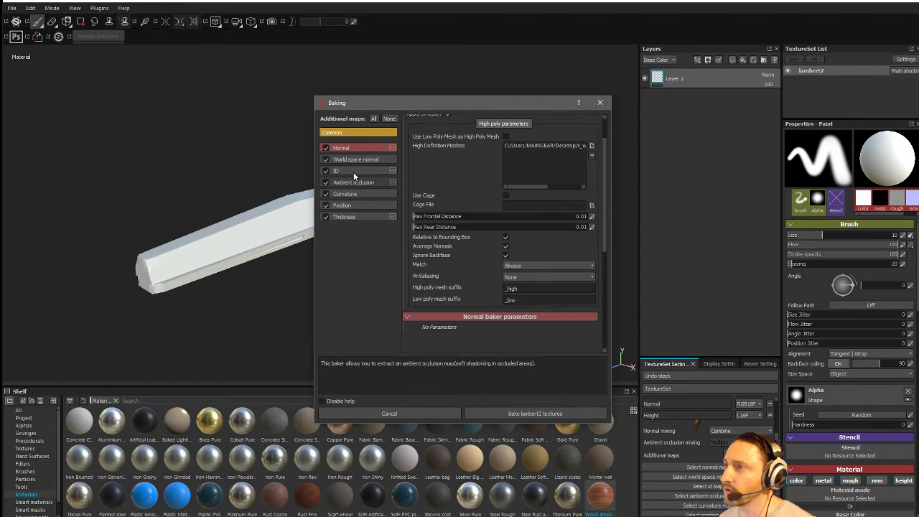
click(549, 266)
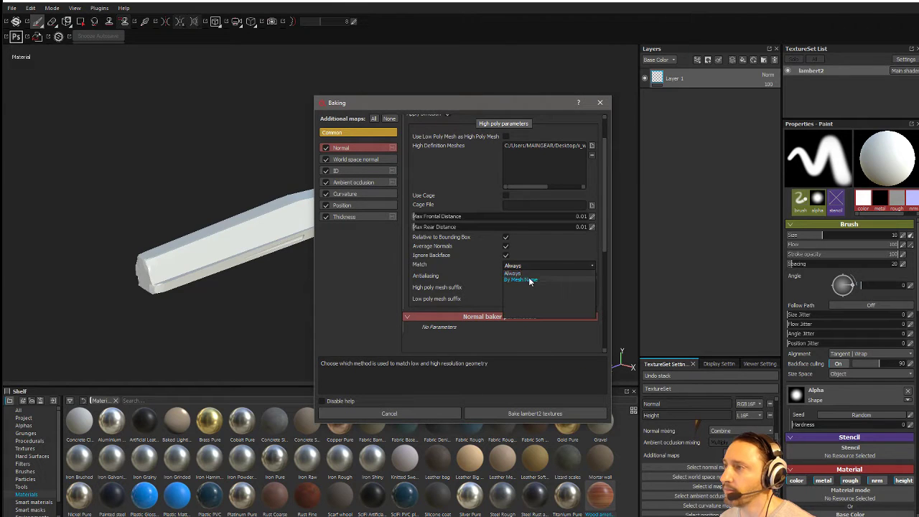
click(527, 265)
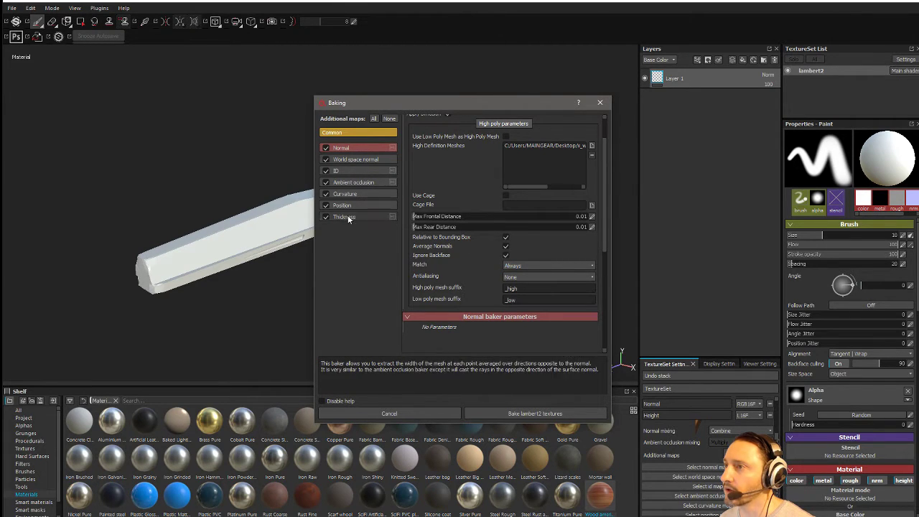
click(360, 183)
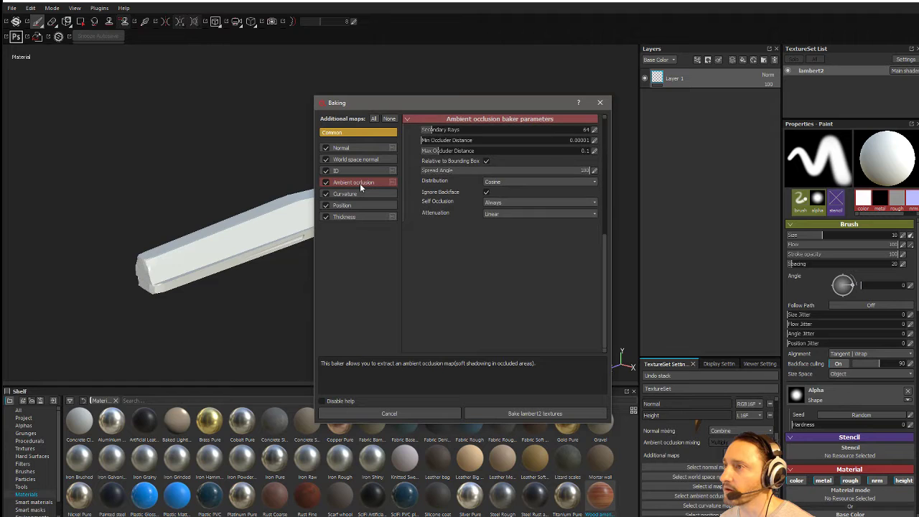
click(505, 203)
click(507, 204)
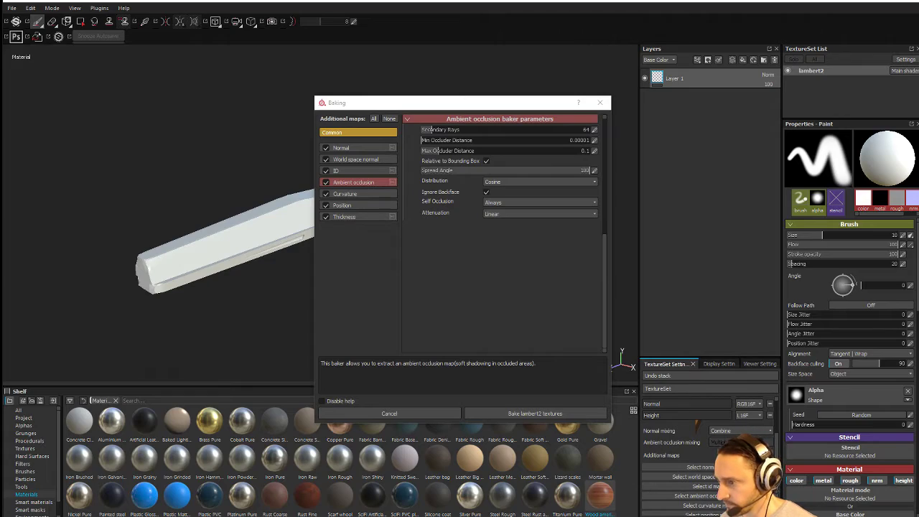
Step: Switch to the YouTube playlists page in the browser, look through the Intro to ZBrush Part 2 videos, and return to the playlists
key(alt+Tab)
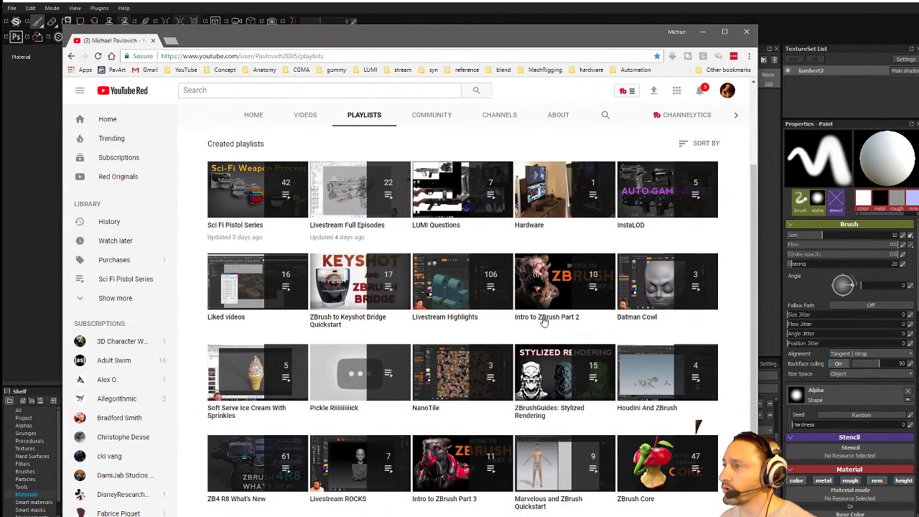
click(564, 282)
click(135, 336)
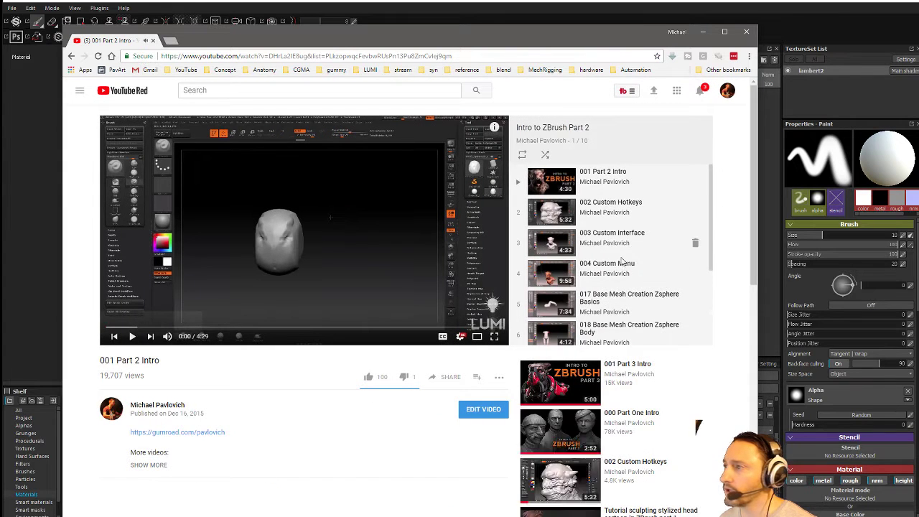
scroll(624, 266, down, 2)
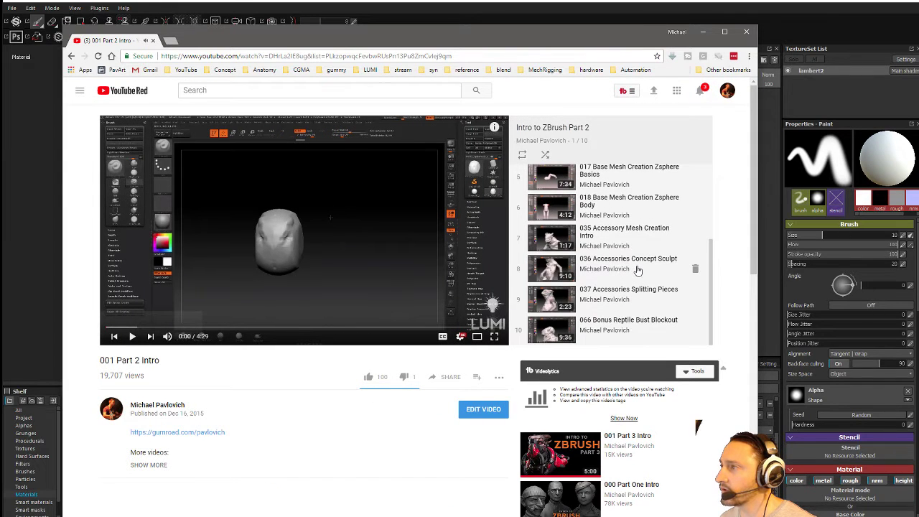
scroll(638, 270, up, 2)
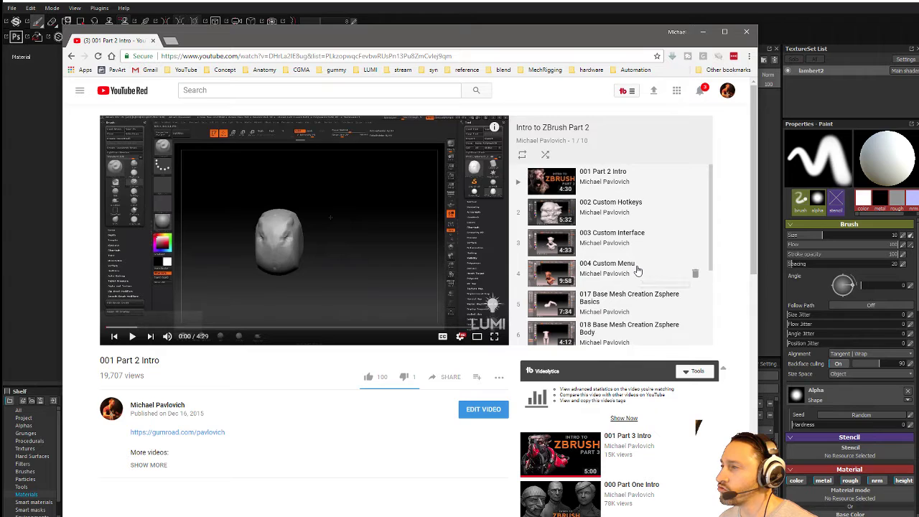
scroll(638, 270, down, 1)
click(72, 57)
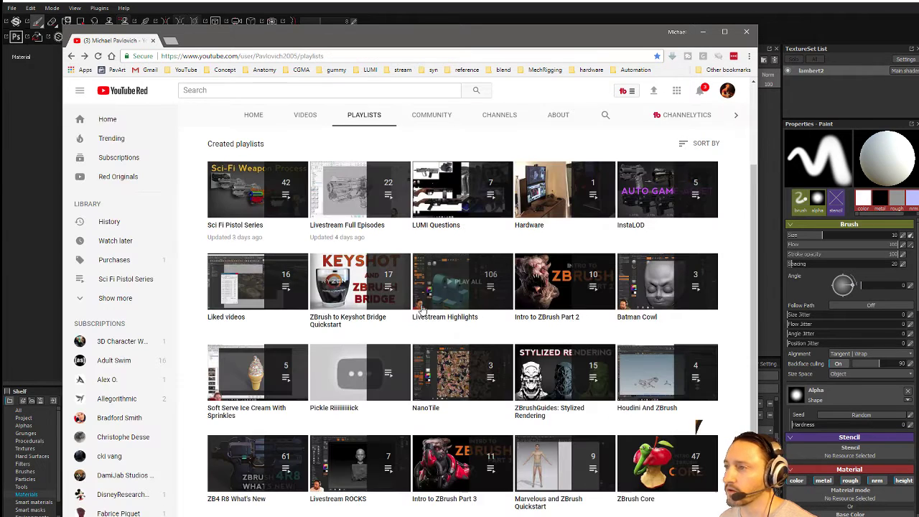
Step: Open the Reptile Creature Series playlist and play its video 125 Multi Baking In Painter From ZBrush
scroll(538, 281, down, 3)
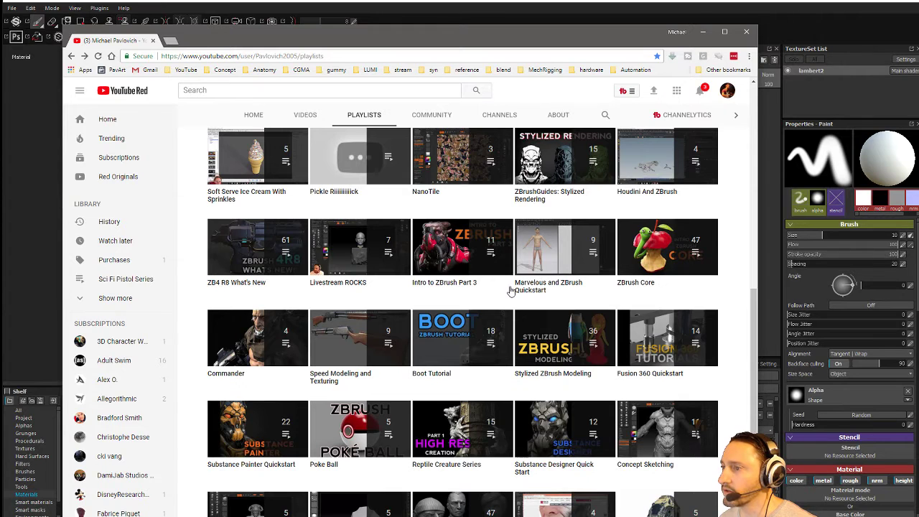
click(455, 463)
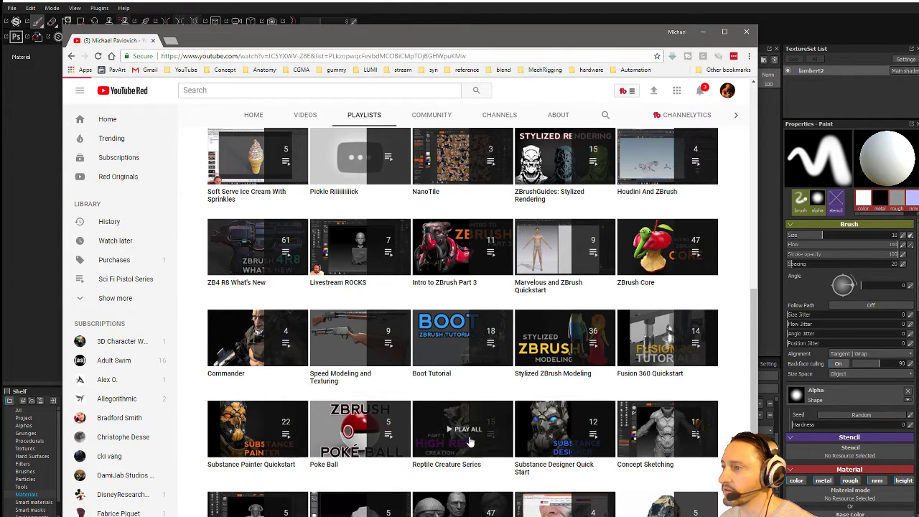
scroll(632, 275, down, 5)
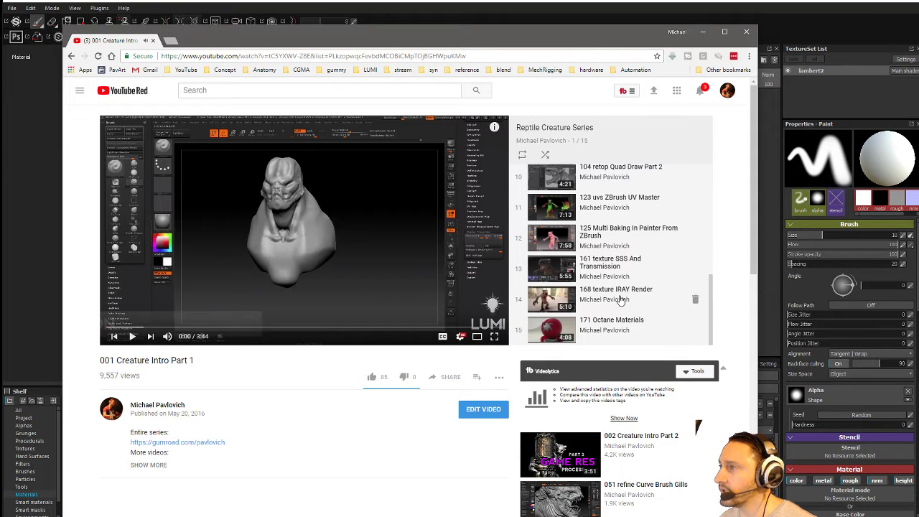
click(590, 235)
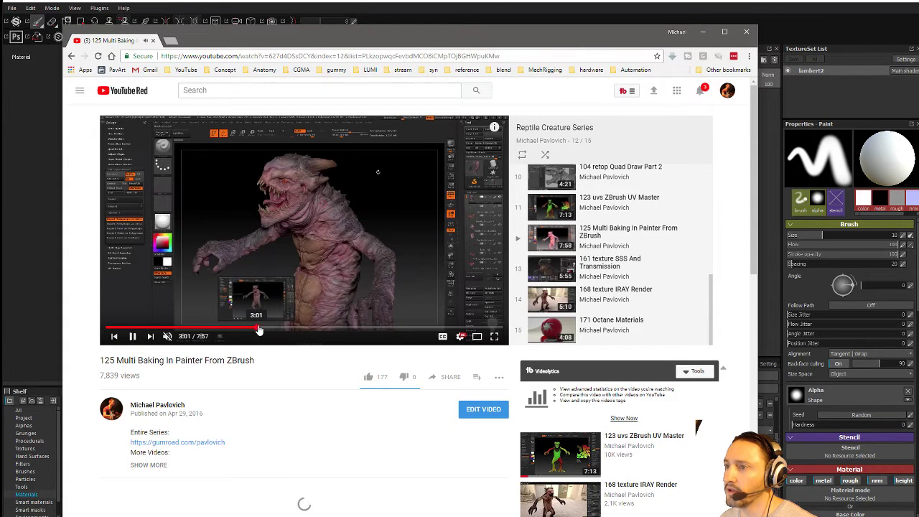
Step: Skim forward through the video from about 4:02 to 7:34, viewing the Maya meshes, ID baker settings and colour-coded creature
click(307, 328)
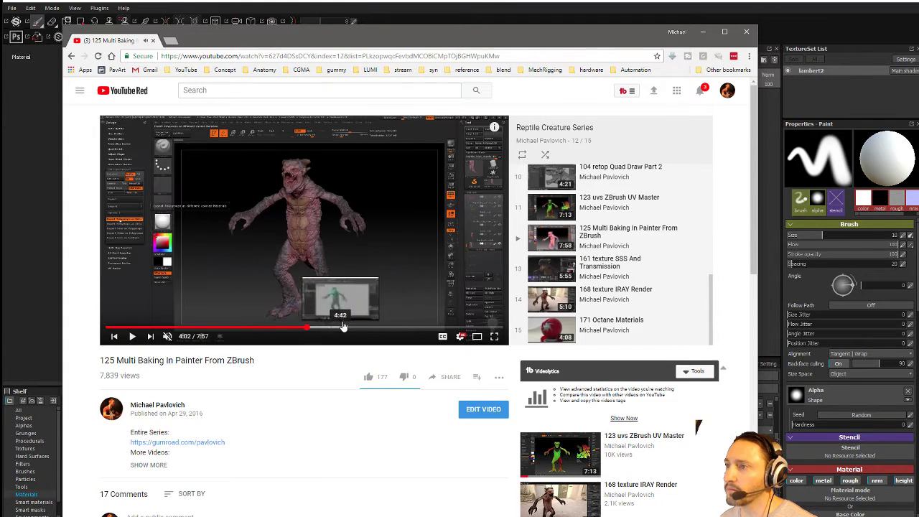
click(343, 327)
click(394, 327)
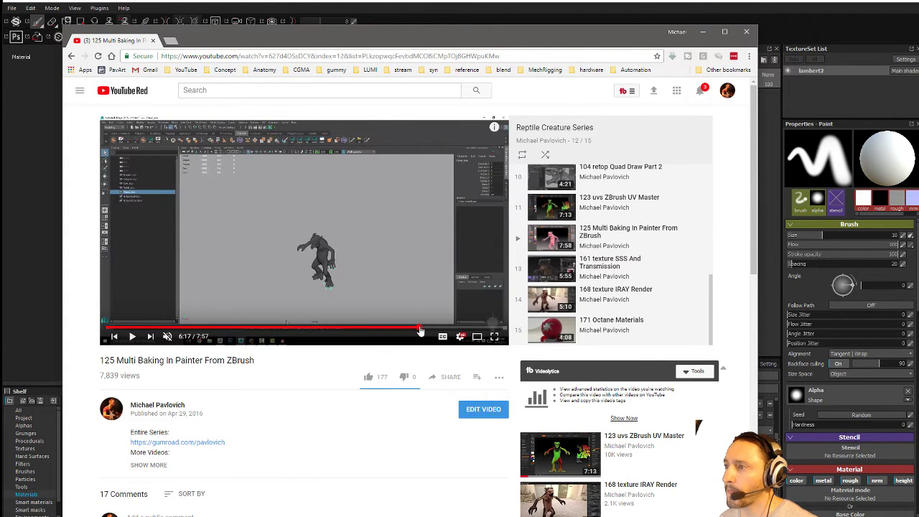
click(420, 328)
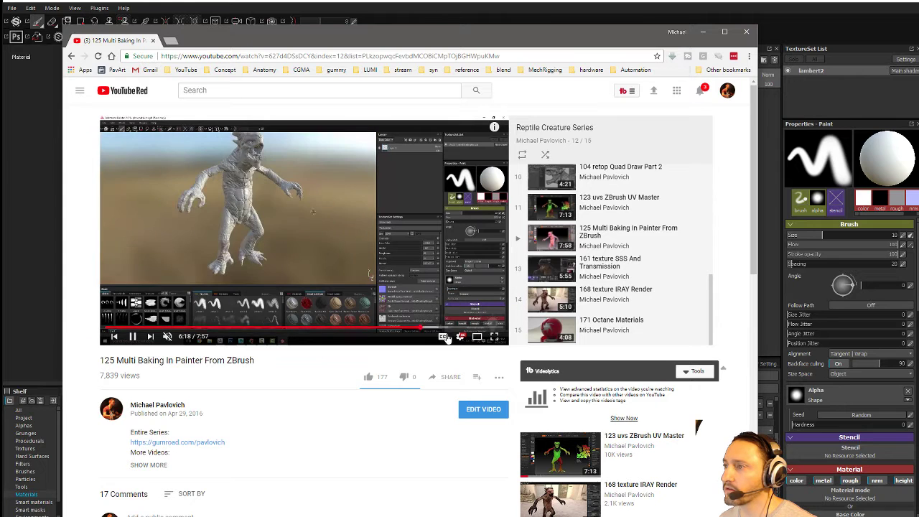
click(460, 328)
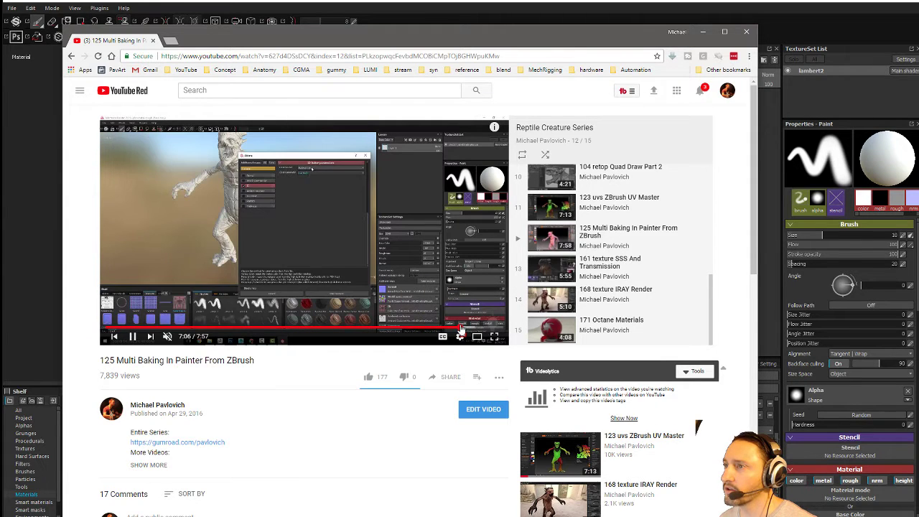
click(474, 327)
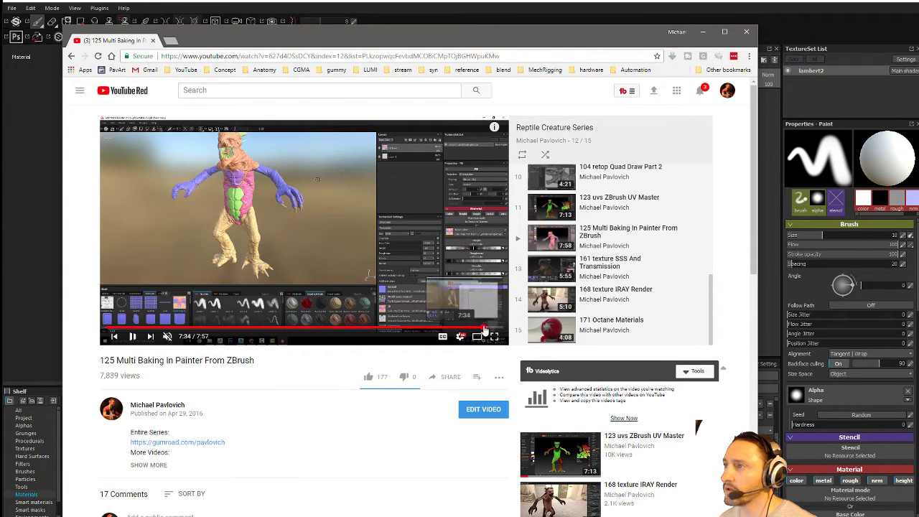
click(486, 328)
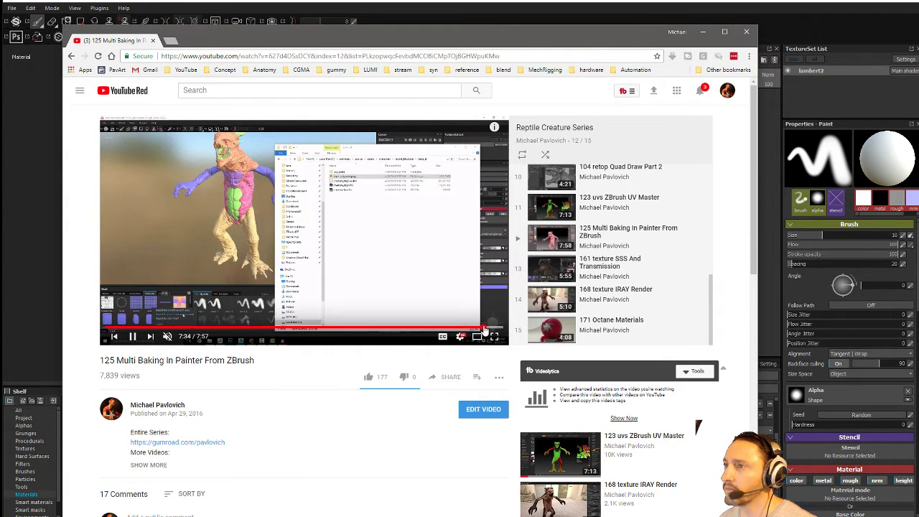
Step: Rewind the video to the Maya export and ZBrush sculpt sections, and skip ahead to the baking settings around 6:09
drag(492, 332, 349, 330)
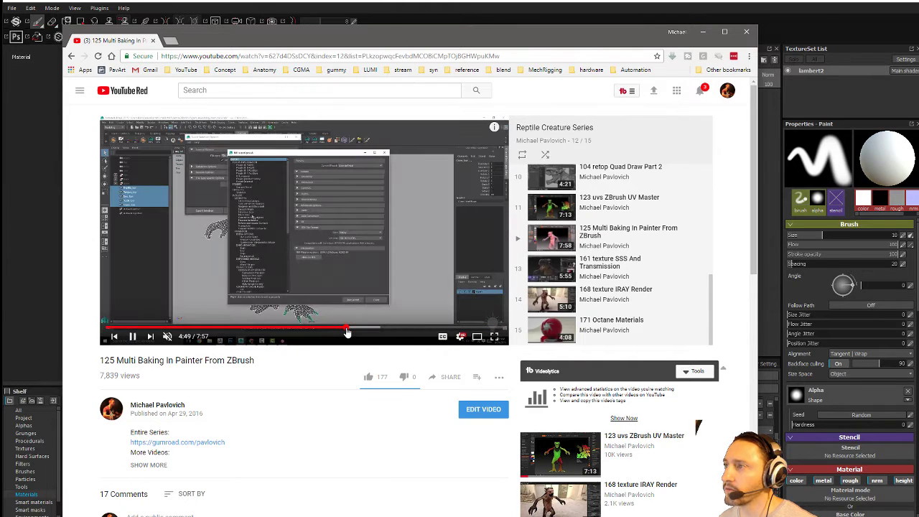
click(314, 330)
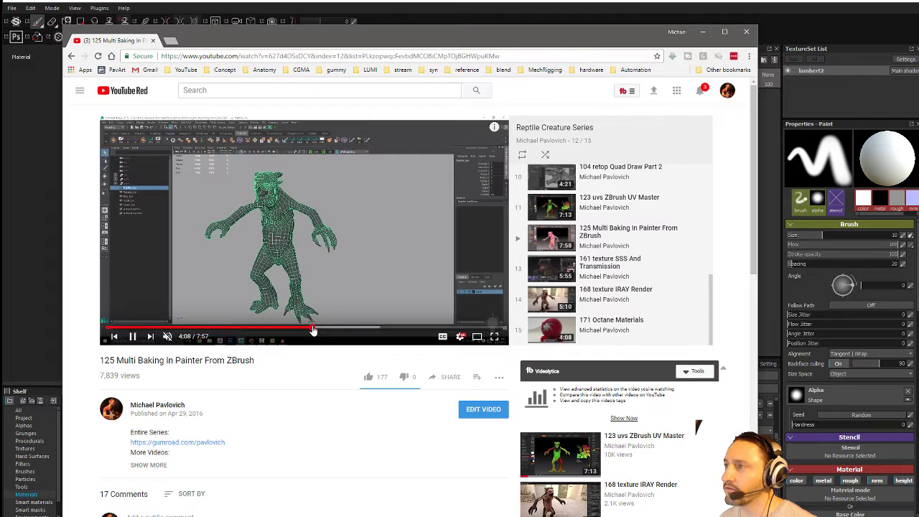
key(space)
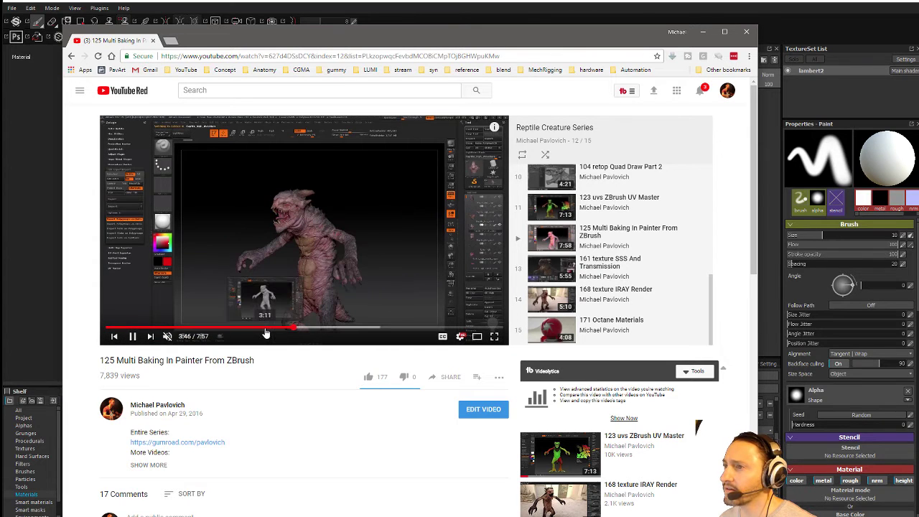
click(265, 330)
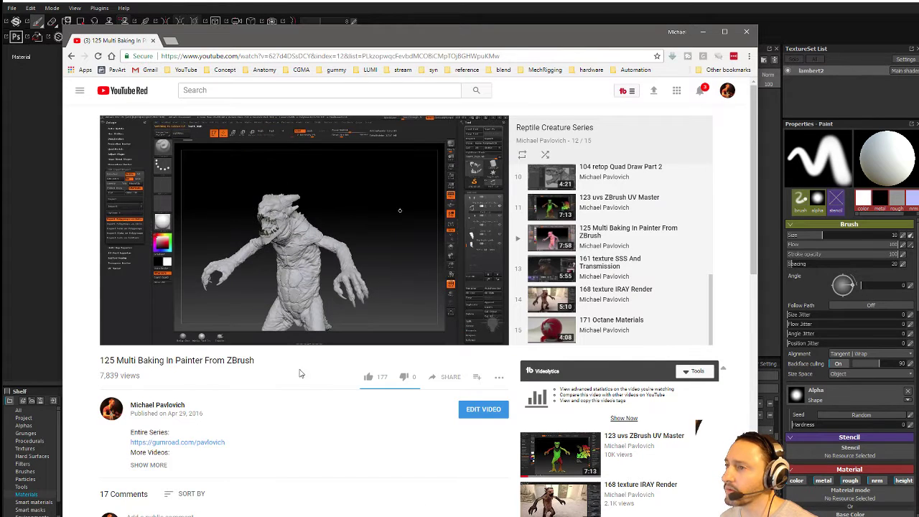
click(335, 329)
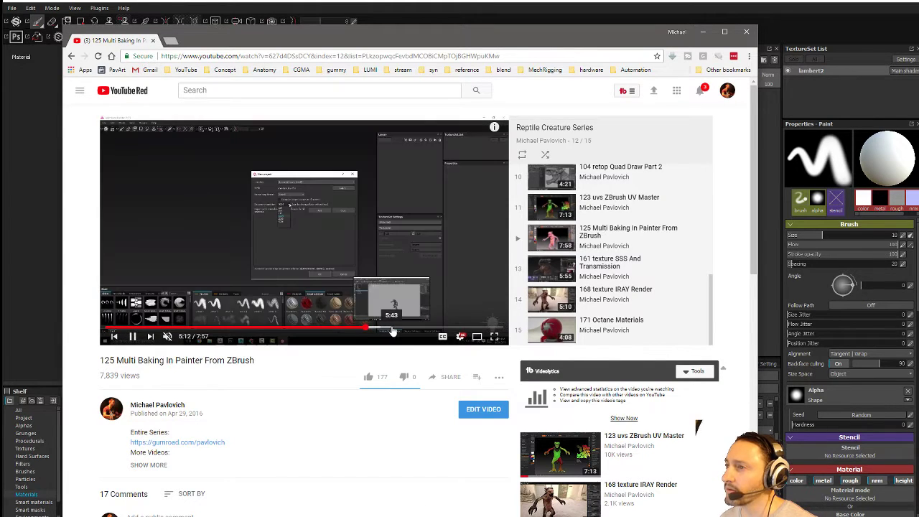
click(394, 330)
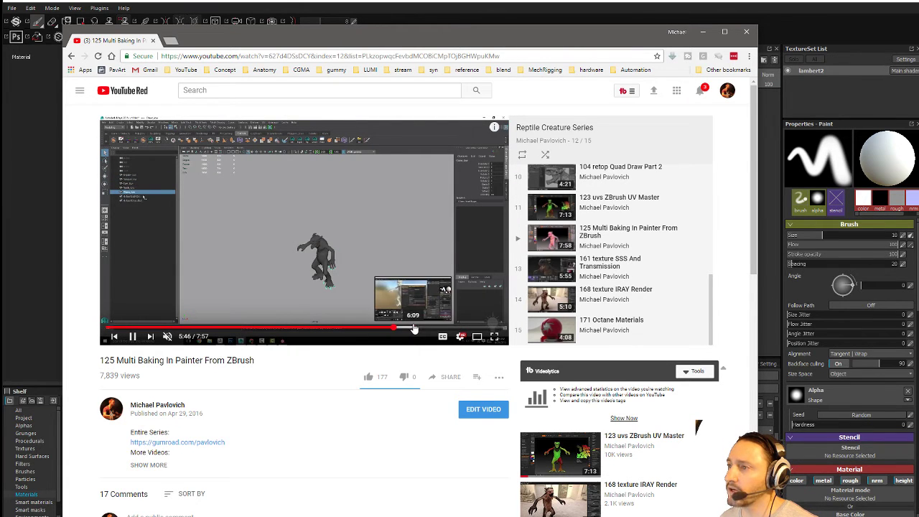
click(413, 329)
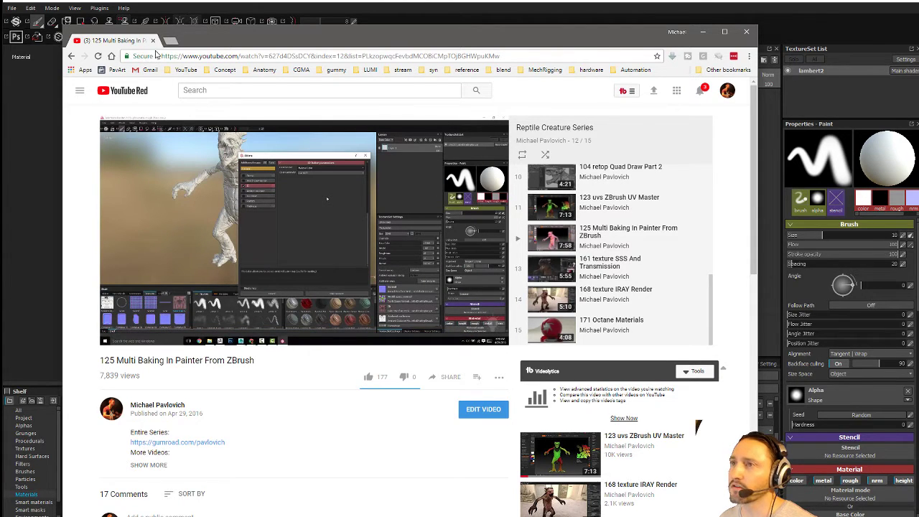
Step: Close the video page and bake the lambert2 textures in Substance Painter
click(152, 41)
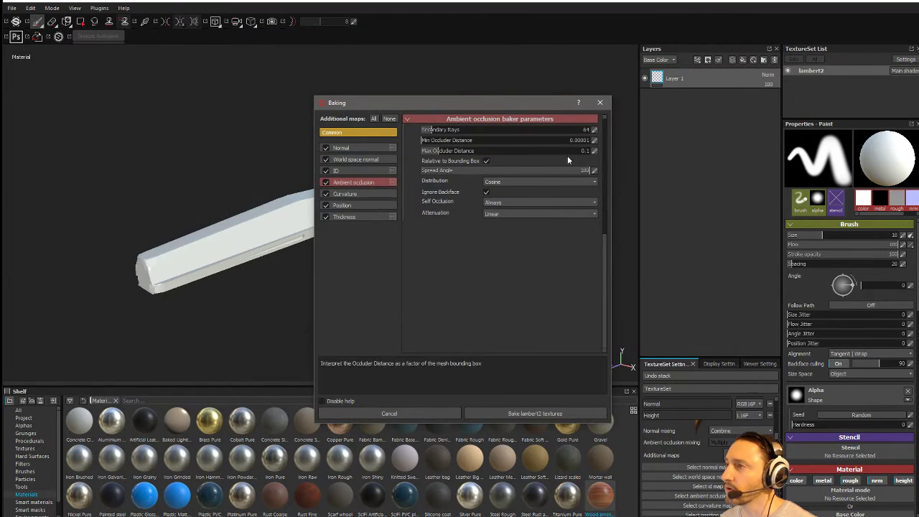
click(522, 413)
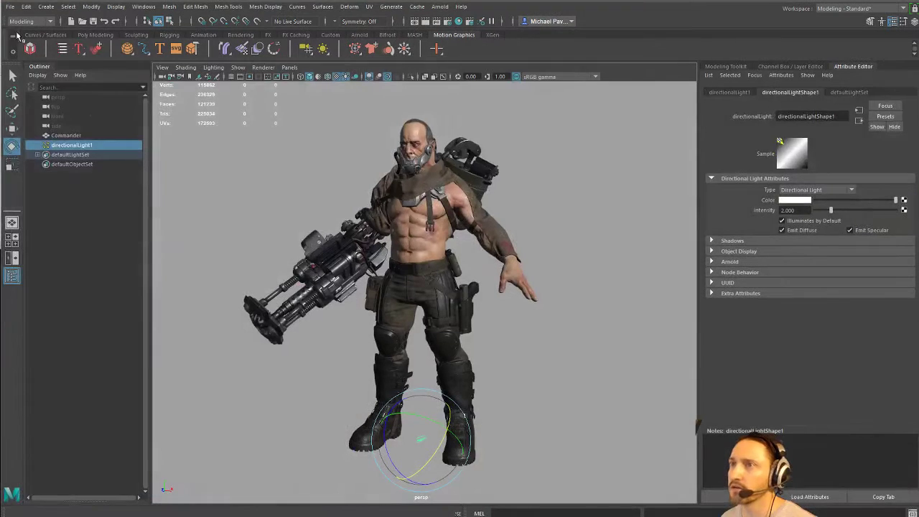
Step: In Maya, start a new empty scene without saving the changes to the commander scene
click(10, 7)
click(33, 23)
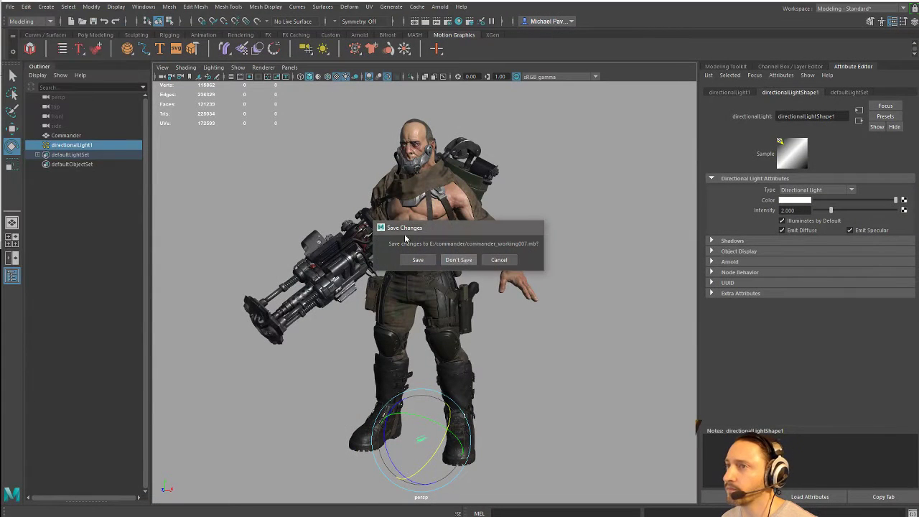
click(458, 260)
click(10, 7)
click(319, 208)
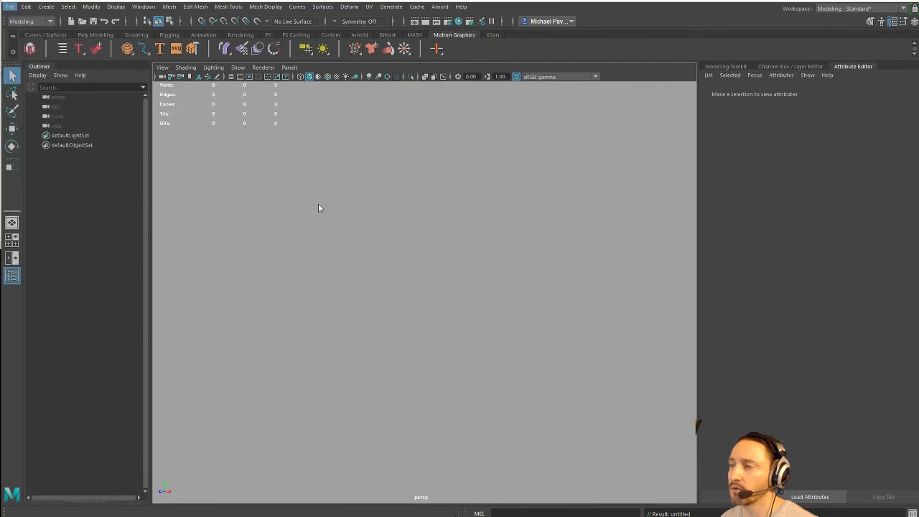
Step: Import Govde_panel_low.fbx from the x_wing folder on the desktop into the empty Maya scene with the default FBX settings
key(alt+Tab)
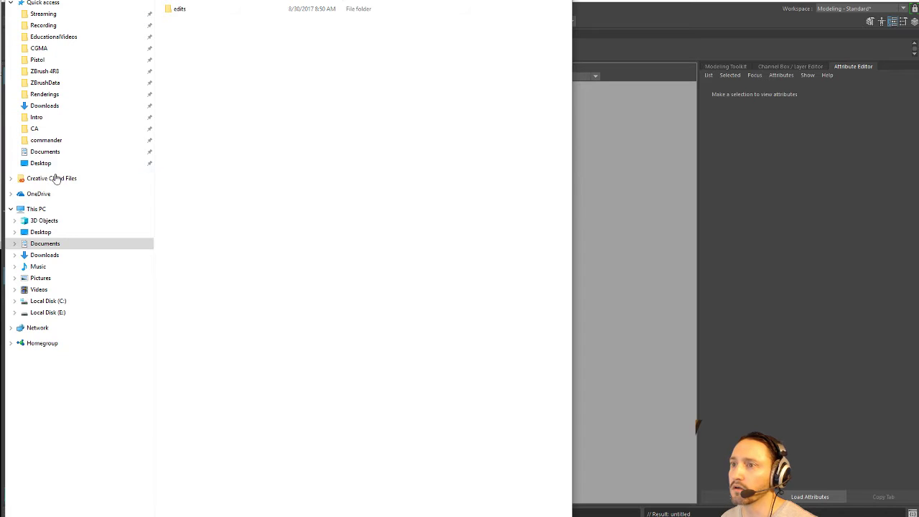
click(41, 232)
double_click(180, 9)
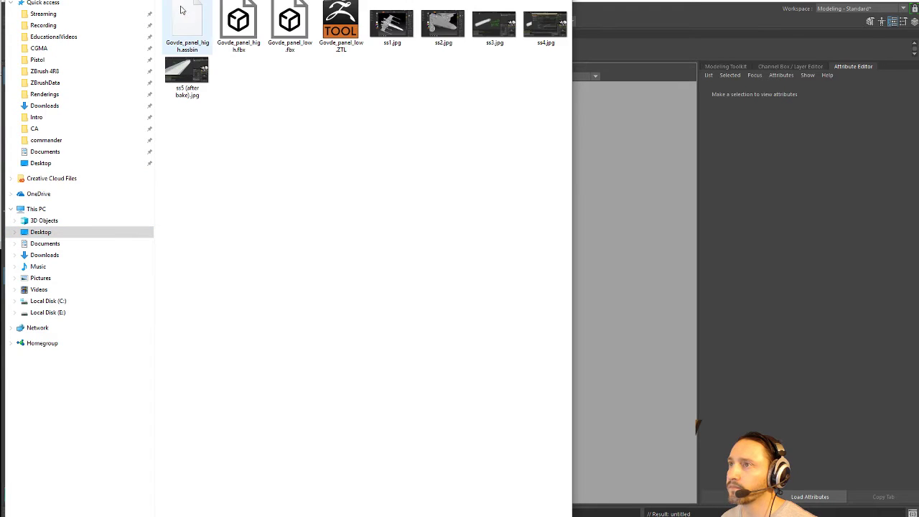
drag(290, 25, 631, 215)
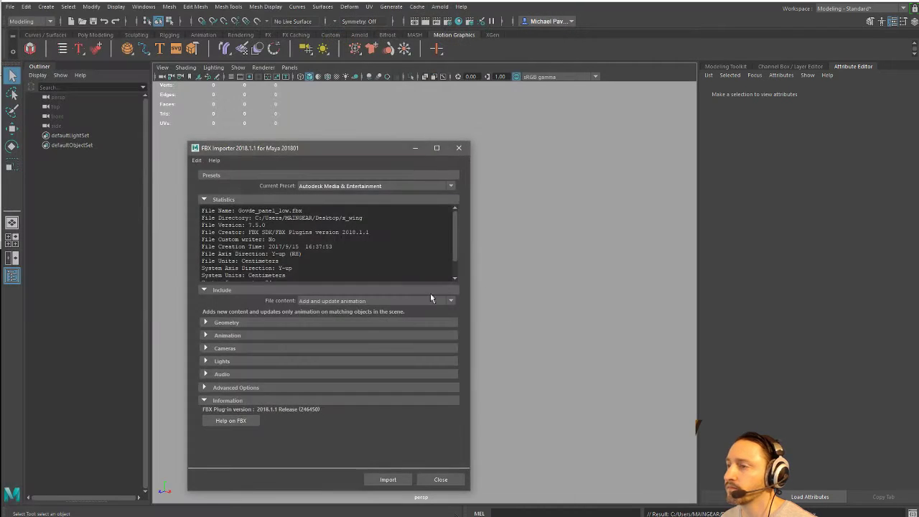
click(389, 480)
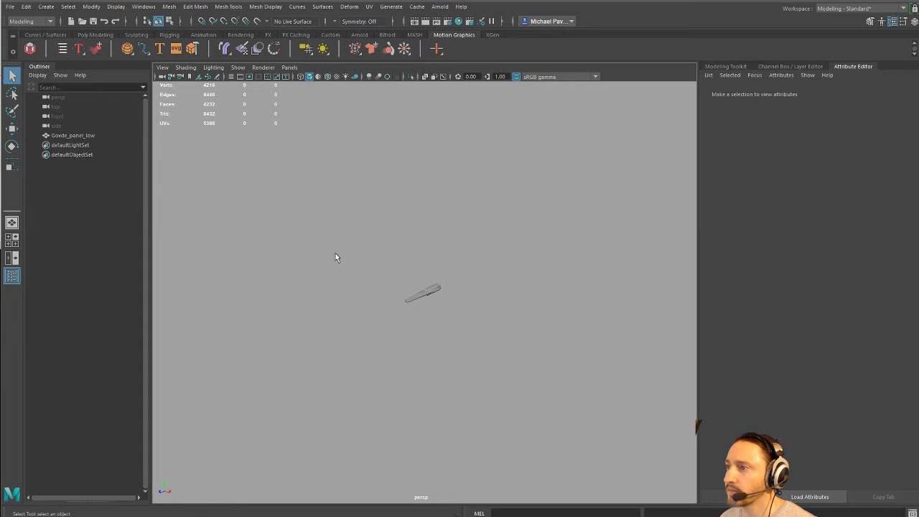
Step: Frame the imported low-poly panel and rename its lambert2 material to Xwing in the Hypershade, closing the Hypershade when done
click(423, 293)
key(f)
key(space)
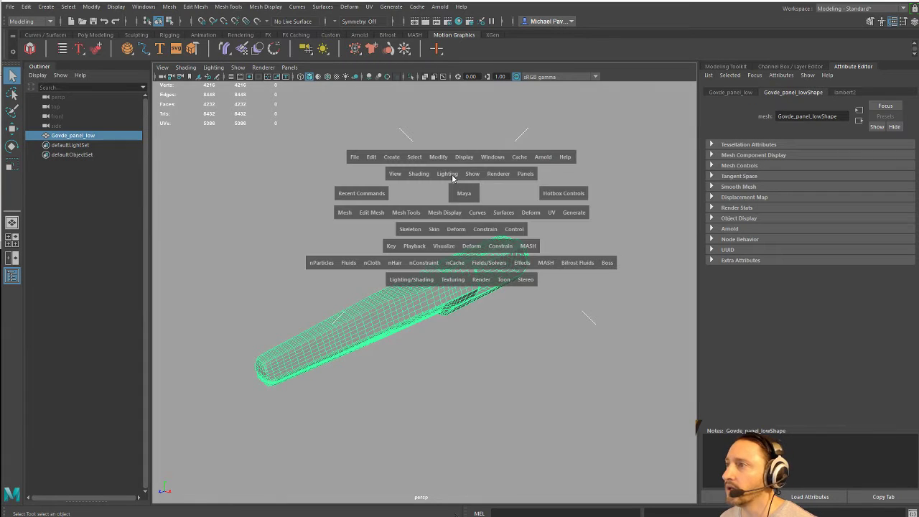
drag(493, 157, 625, 250)
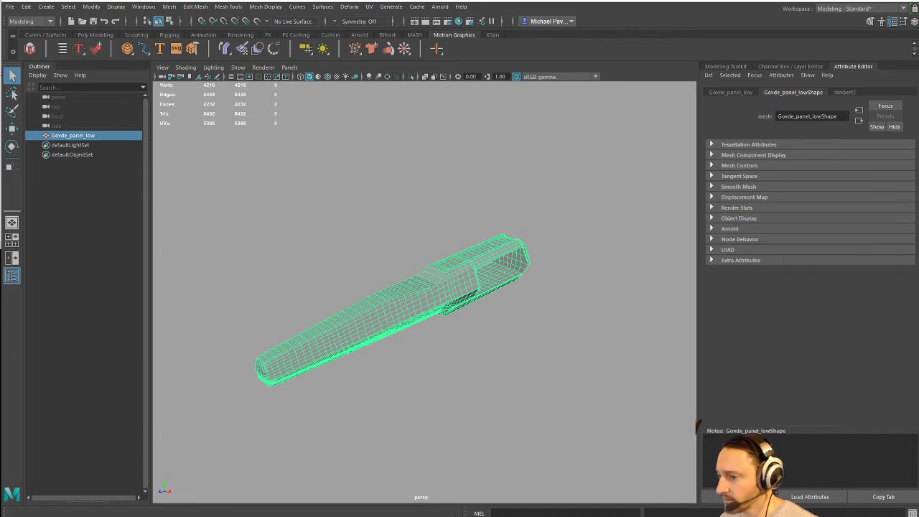
click(458, 21)
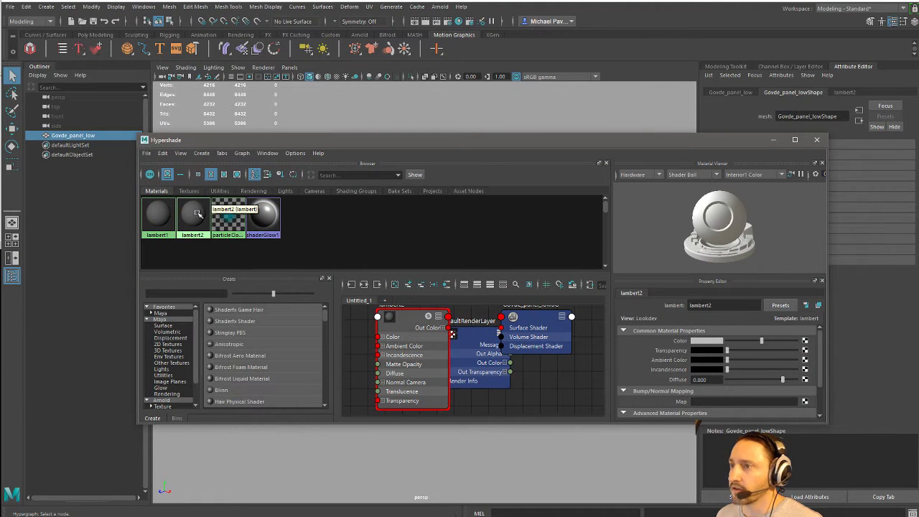
right_drag(196, 213, 271, 259)
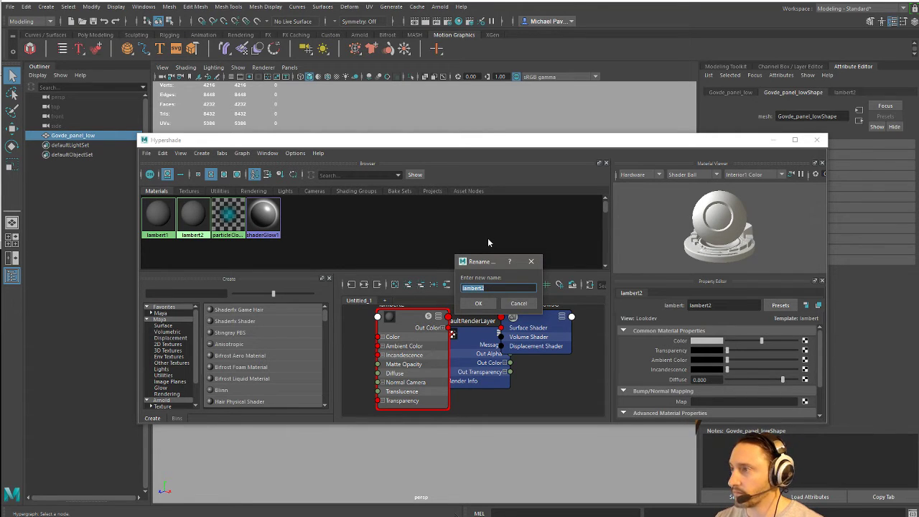
text(Xwing)
key(Return)
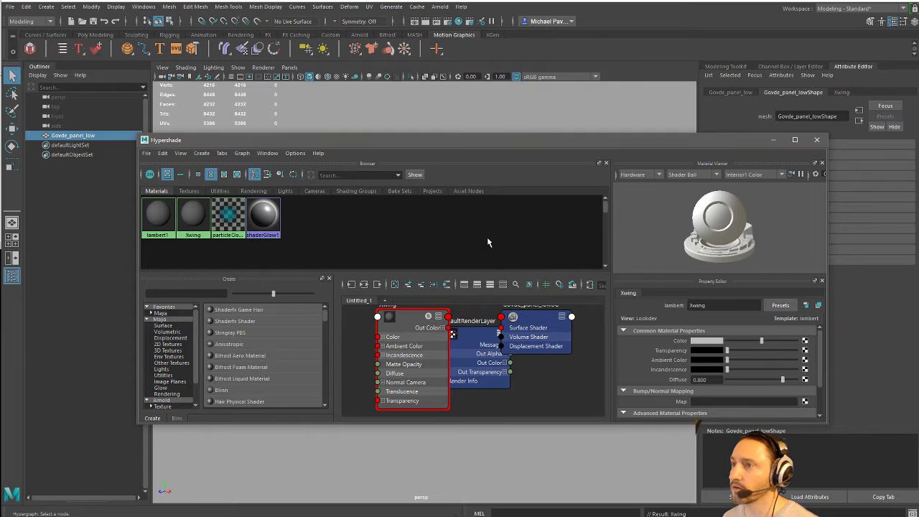
click(815, 140)
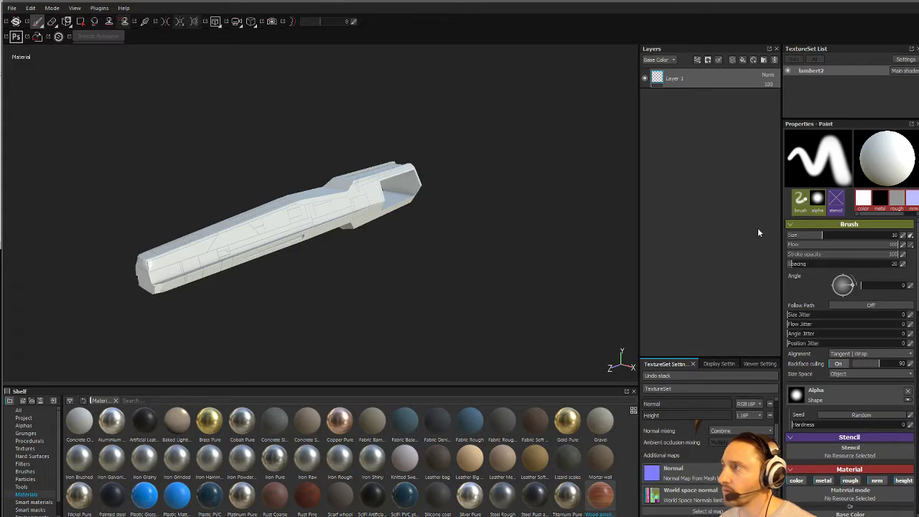
Step: Switch to Substance Painter and rename the lambert2 texture set as whatever
right_click(814, 74)
click(827, 89)
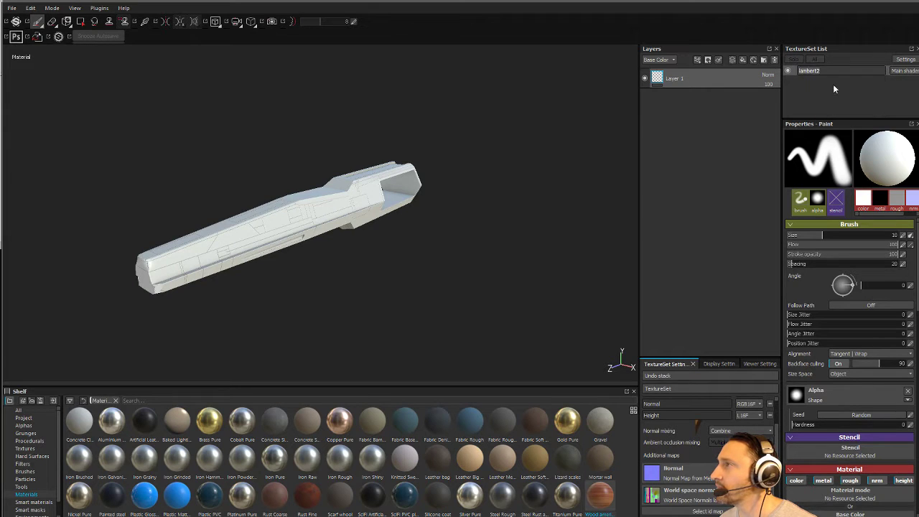
text(wh)
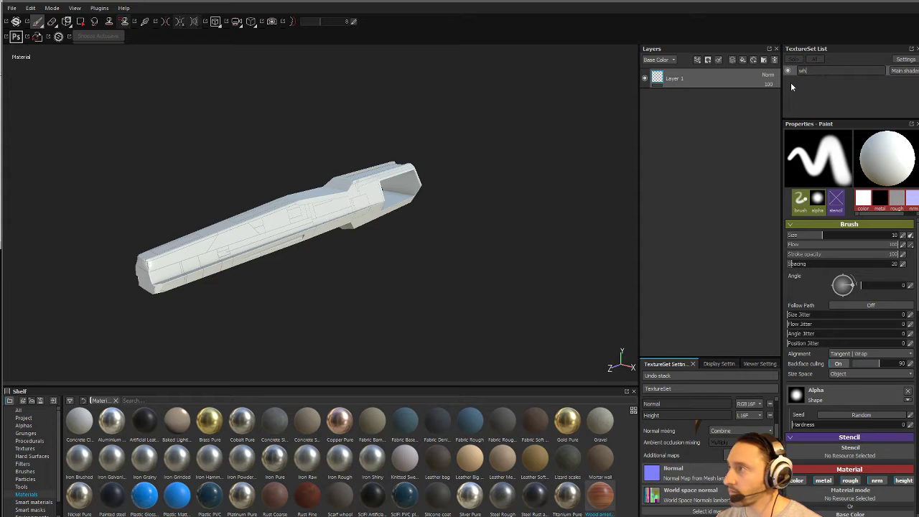
text(atever)
key(Return)
Step: Reduce the texture set size to 512 and examine the baked panel lines near the rear opening
mouse_move(406, 220)
alt+mouse_down()
mouse_move(193, 177)
mouse_move(277, 164)
mouse_move(297, 209)
mouse_move(437, 148)
mouse_move(328, 198)
mouse_move(471, 226)
alt+mouse_up()
mouse_move(471, 225)
ctrl+right_down()
mouse_move(468, 213)
mouse_move(479, 211)
ctrl+right_up()
mouse_move(478, 211)
alt+mouse_down()
mouse_move(103, 277)
mouse_move(294, 230)
mouse_move(534, 200)
mouse_move(186, 164)
mouse_move(478, 184)
mouse_move(468, 225)
mouse_move(215, 208)
mouse_move(437, 268)
mouse_move(380, 254)
mouse_move(460, 287)
alt+mouse_up()
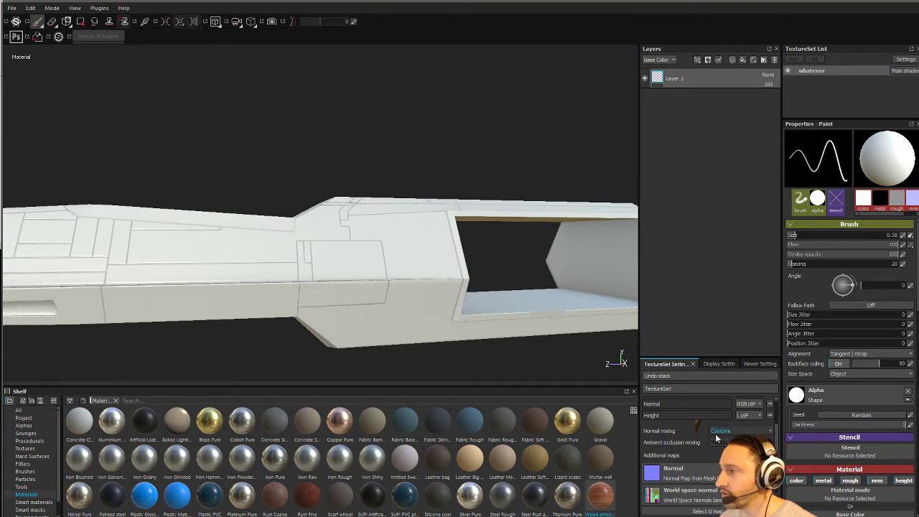
scroll(707, 412, up, 3)
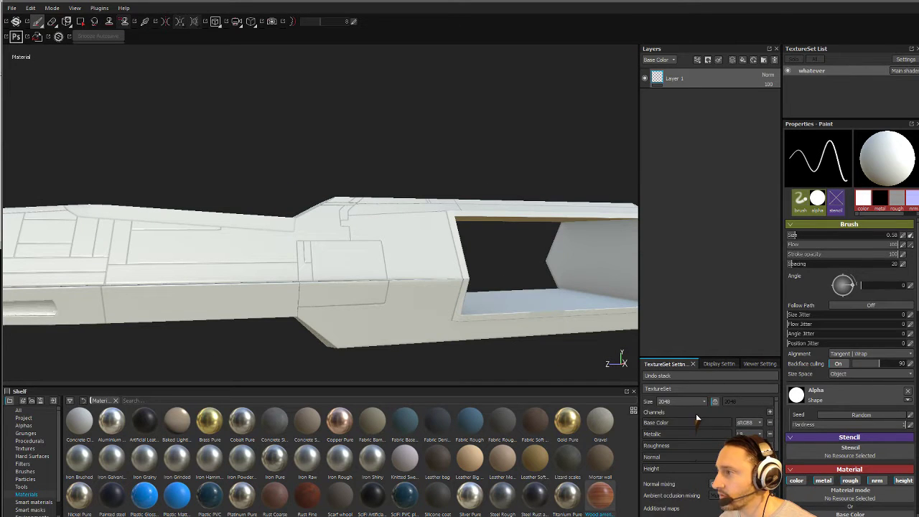
click(696, 402)
click(688, 428)
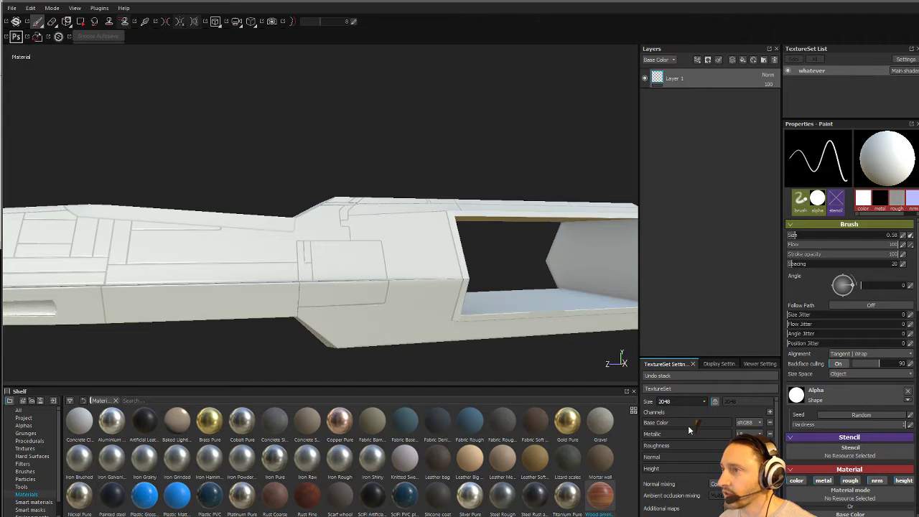
alt+drag(130, 191, 343, 207)
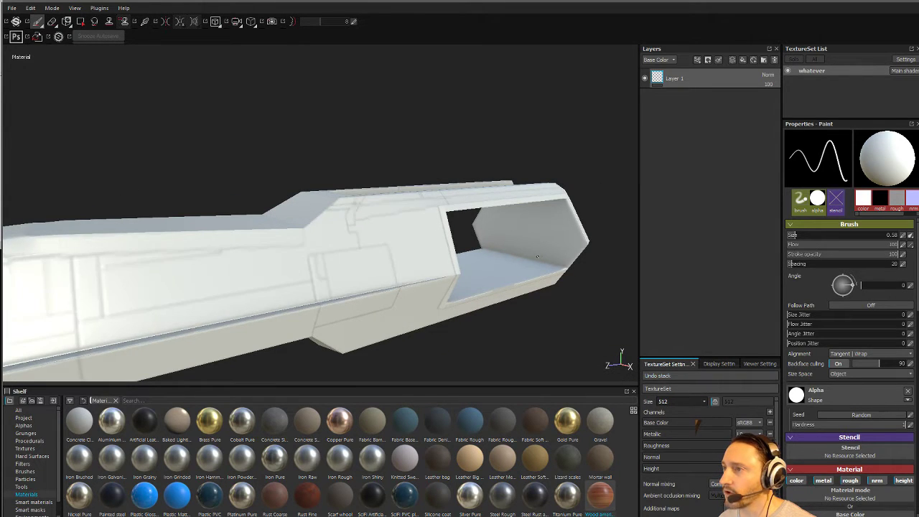
Step: Set the texture set size to 4096 and examine the baked panel lines close up along the side
scroll(310, 168, down, 5)
alt+drag(310, 168, 363, 239)
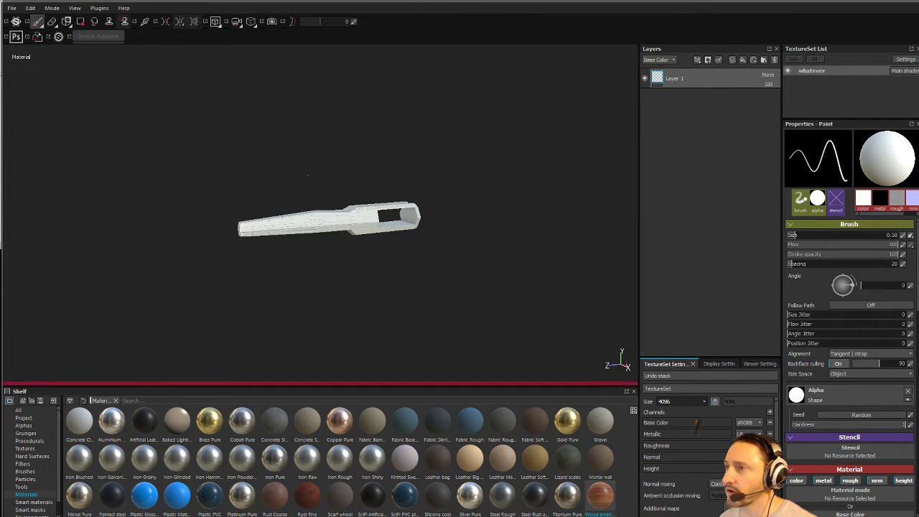
scroll(392, 156, up, 6)
alt+drag(392, 155, 237, 179)
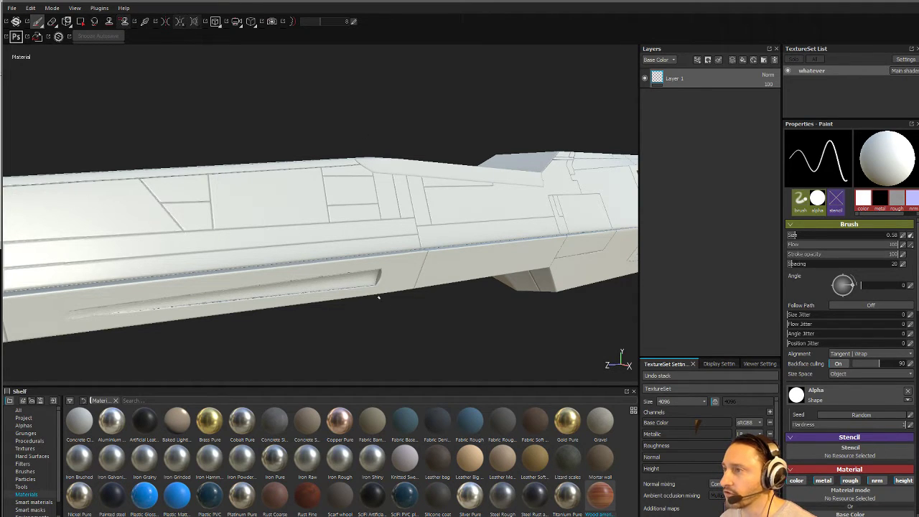
Step: Enlarge the brush to 2.89 and inspect the baked details from the nose along the panel's side
key(bracketright)
key(bracketright)
key(bracketright)
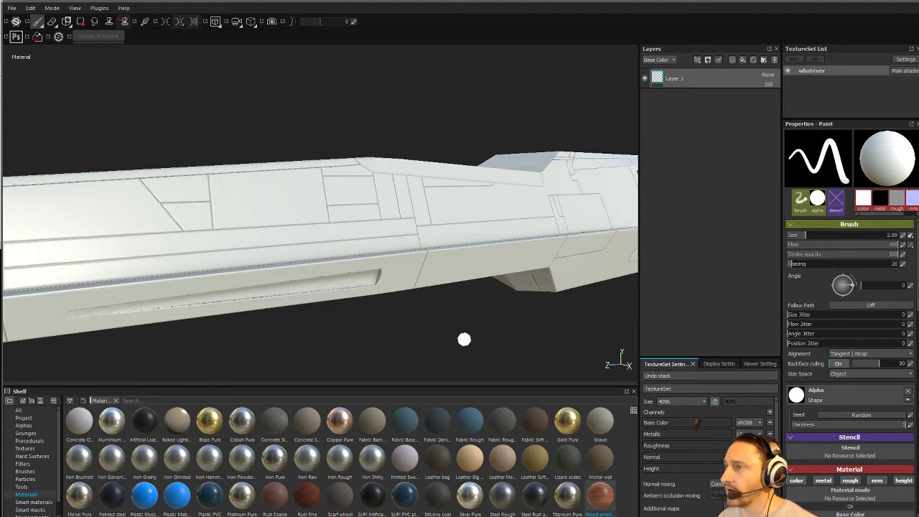
mouse_move(464, 338)
alt+mouse_down()
mouse_move(383, 232)
mouse_move(437, 289)
mouse_move(309, 251)
mouse_move(292, 235)
alt+mouse_up()
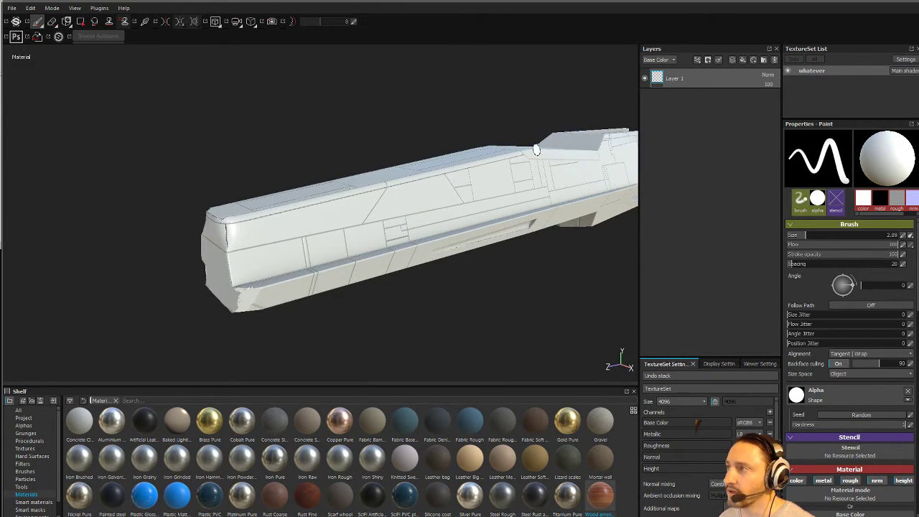
alt+drag(535, 150, 304, 224)
alt+drag(557, 239, 402, 270)
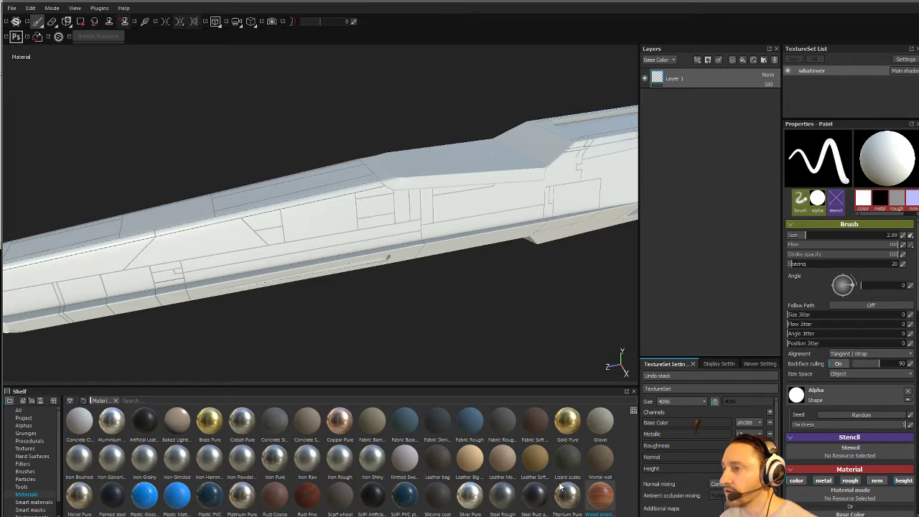
alt+drag(431, 350, 448, 337)
Step: Add the Fabric Rough material as a fill layer and set its projection to Tri-planar
drag(469, 422, 689, 73)
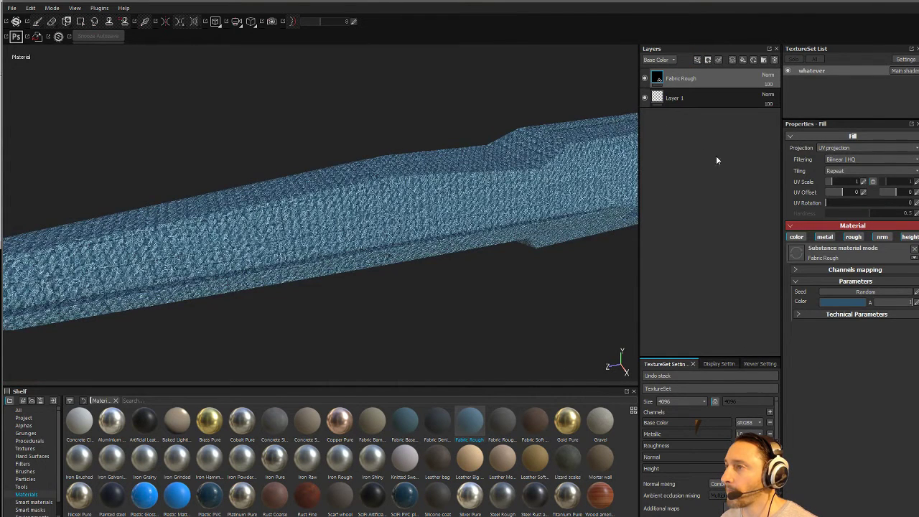
alt+drag(431, 198, 562, 206)
alt+drag(302, 217, 205, 169)
click(830, 148)
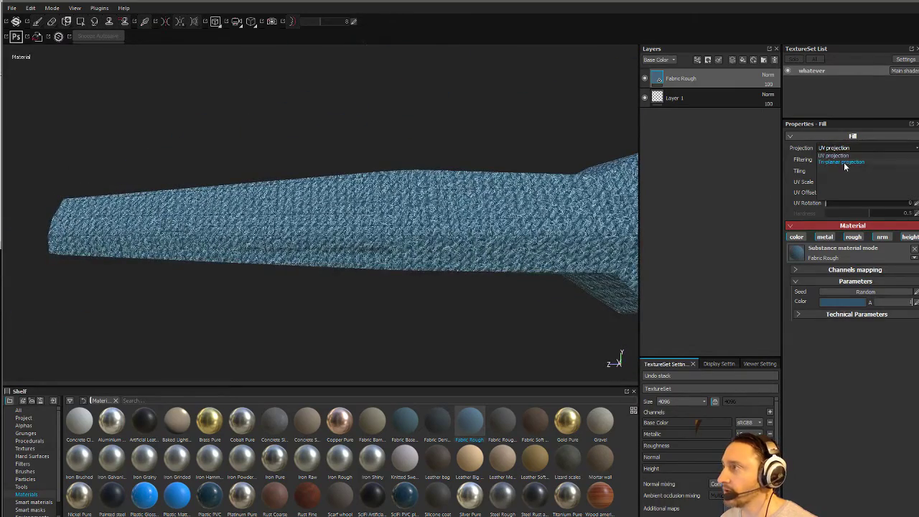
click(844, 161)
alt+drag(387, 198, 215, 230)
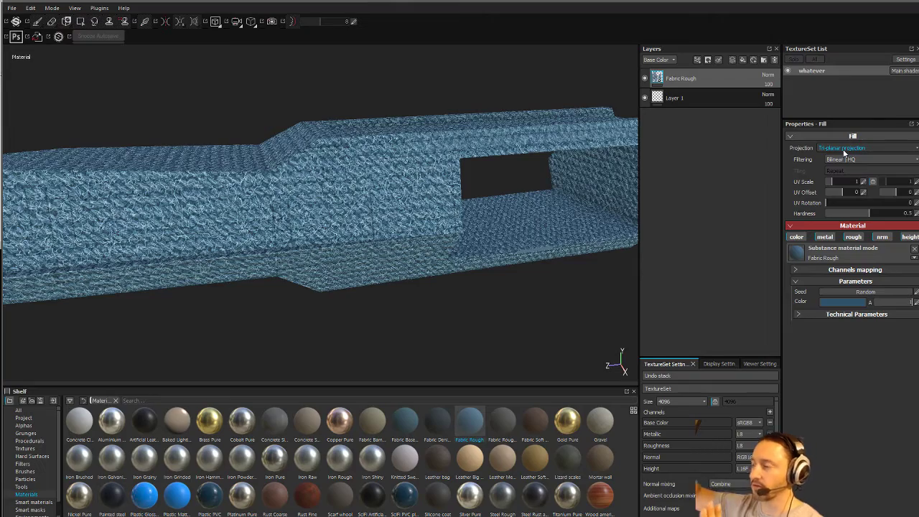
Step: Hide the Fabric Rough layer and inspect the bake along the edges of the panel's nose
alt+drag(395, 274, 599, 194)
click(645, 79)
alt+drag(512, 139, 466, 140)
alt+drag(450, 116, 427, 201)
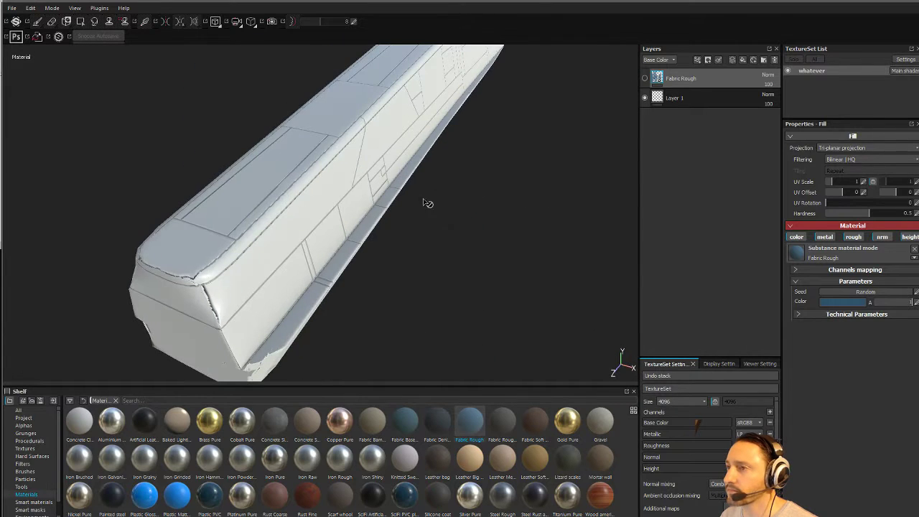
alt+drag(369, 242, 344, 266)
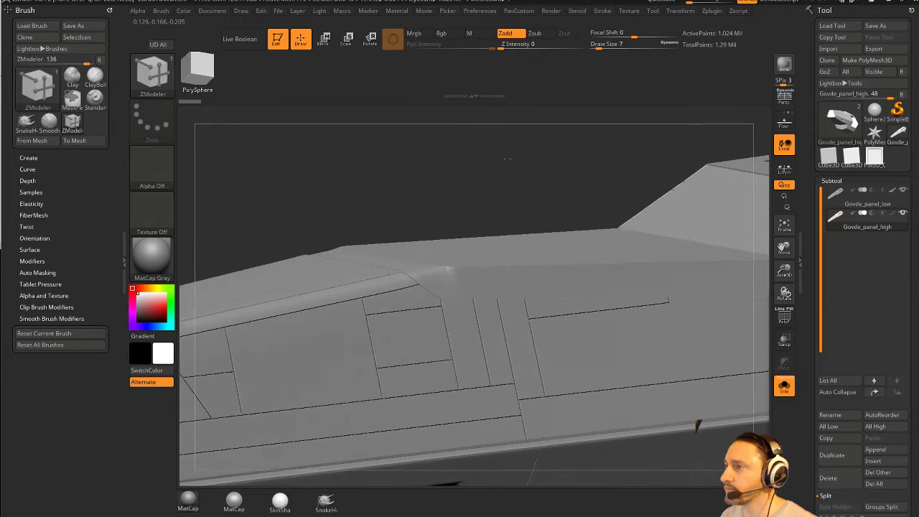
Step: Switch to ZBrush and inspect the nose of the Govde_panel_high subtool up close
drag(507, 158, 584, 185)
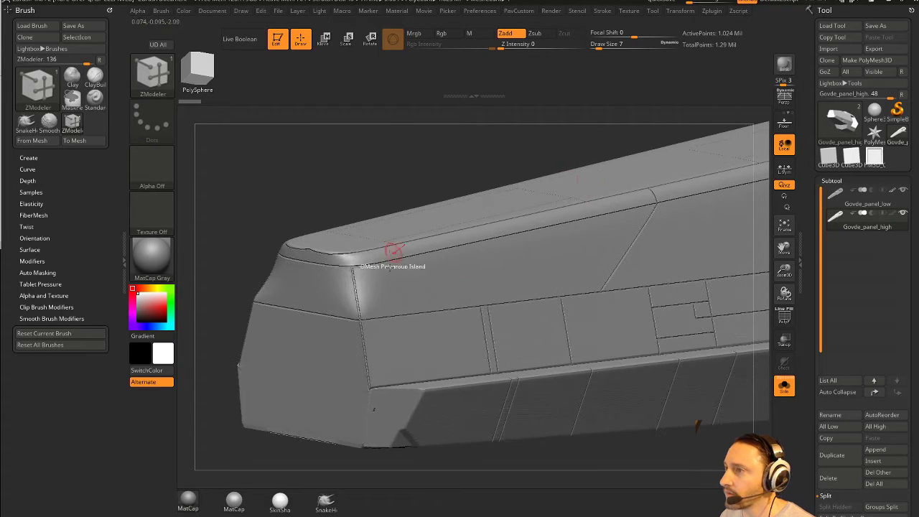
scroll(465, 294, up, 5)
drag(356, 159, 353, 178)
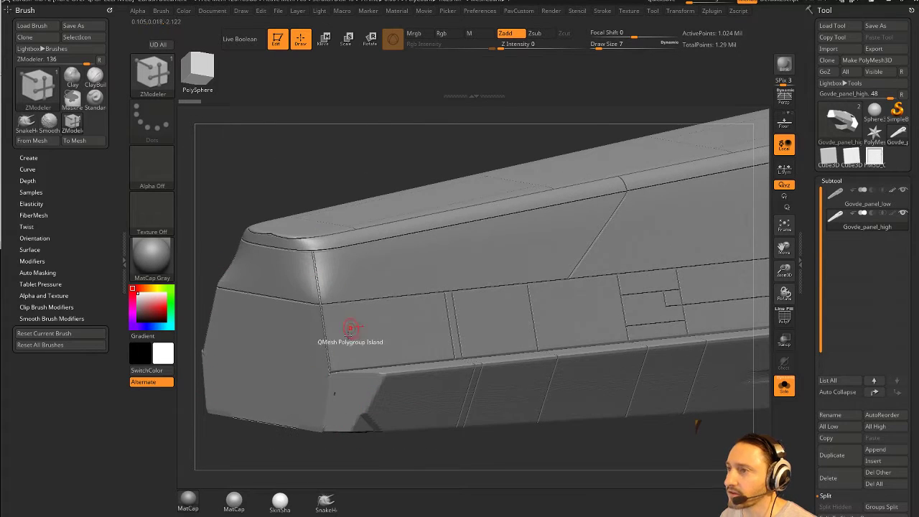
Step: Select the Govde_panel_low subtool and turn on polyframe display to examine the nose topology
click(861, 205)
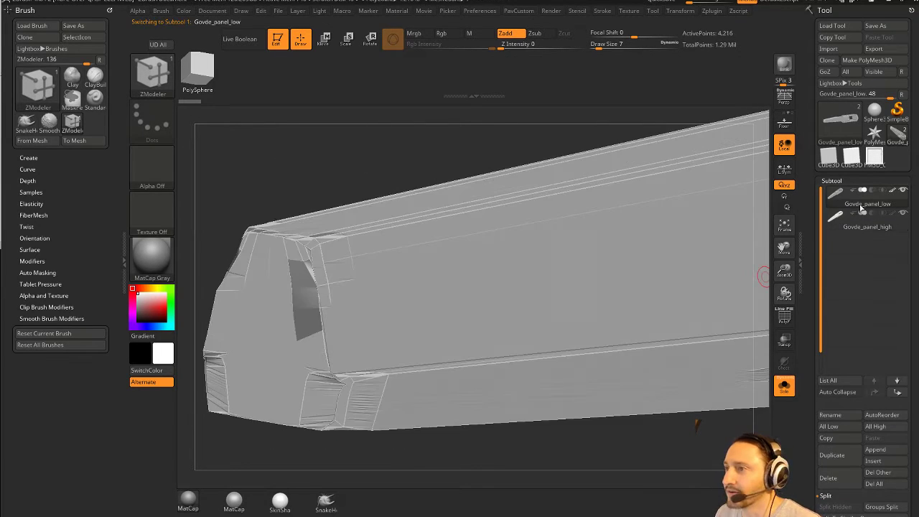
drag(512, 466, 445, 429)
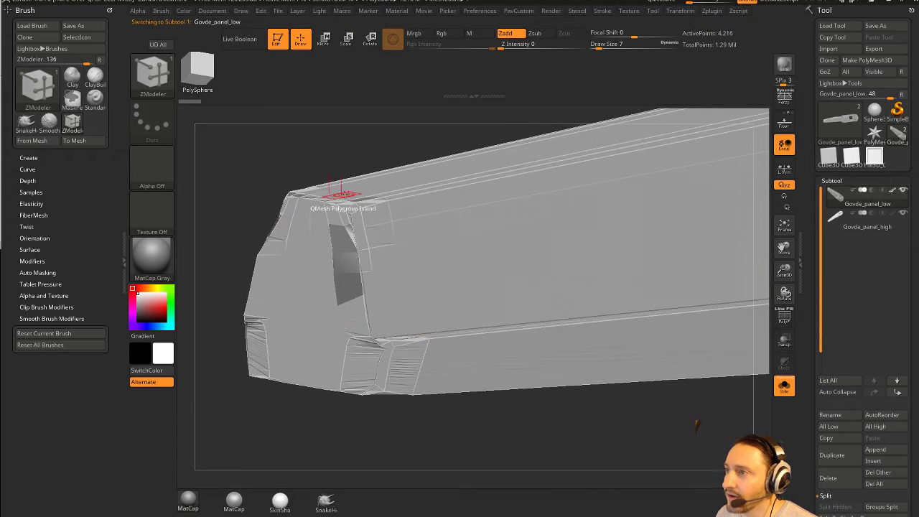
click(789, 320)
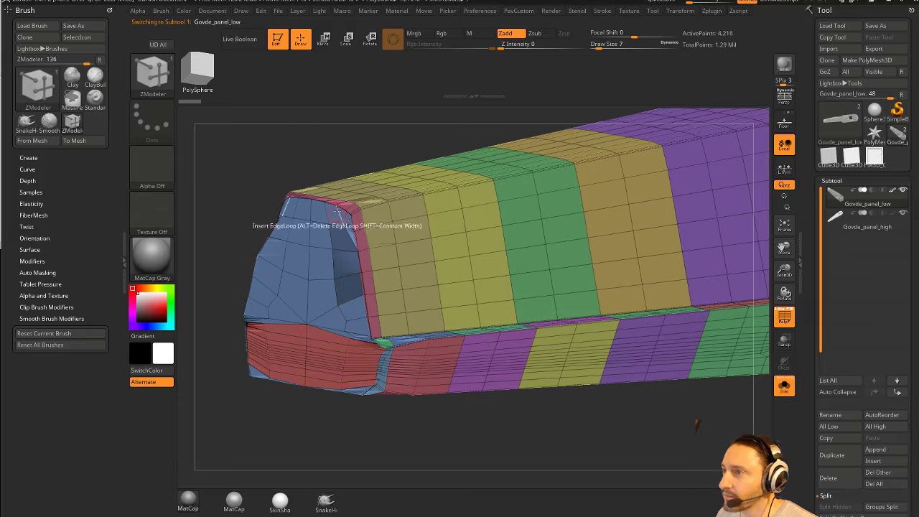
drag(478, 441, 467, 406)
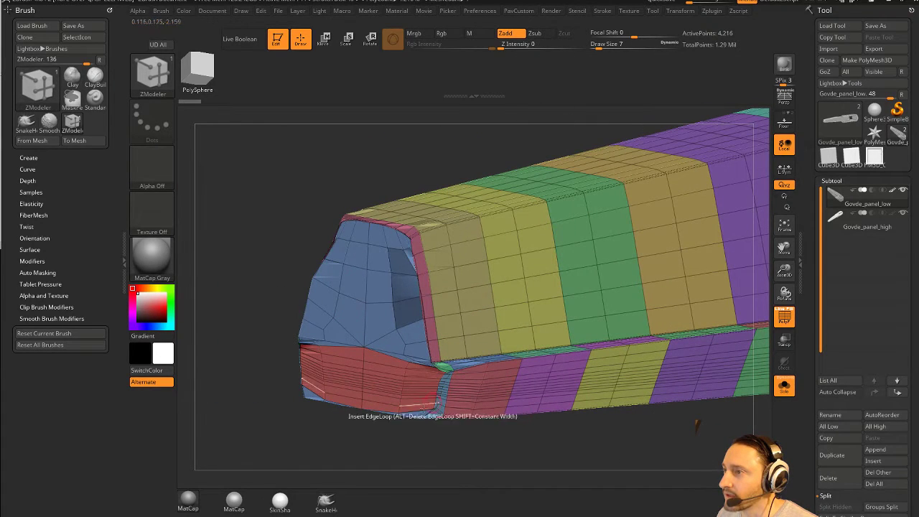
Step: Turn off Solo mode and compare how the low-poly and high-poly panels overlap along the body
click(784, 386)
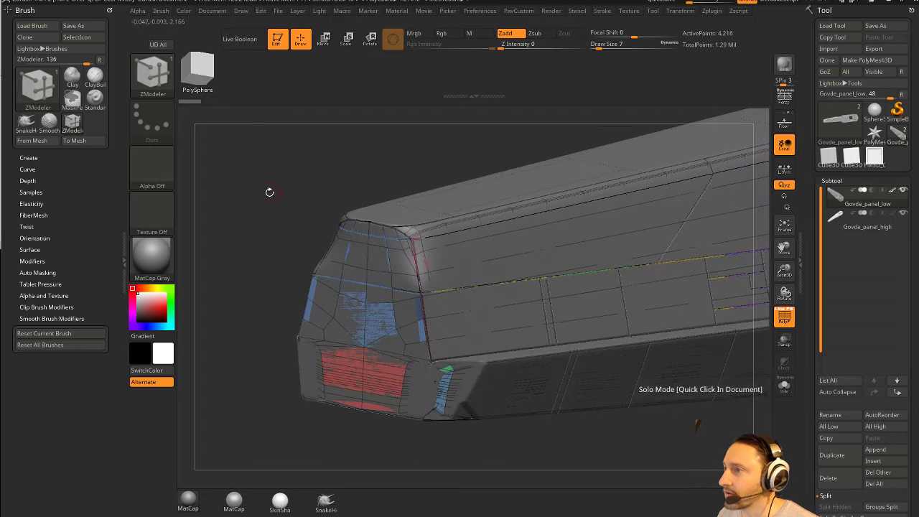
drag(549, 457, 457, 273)
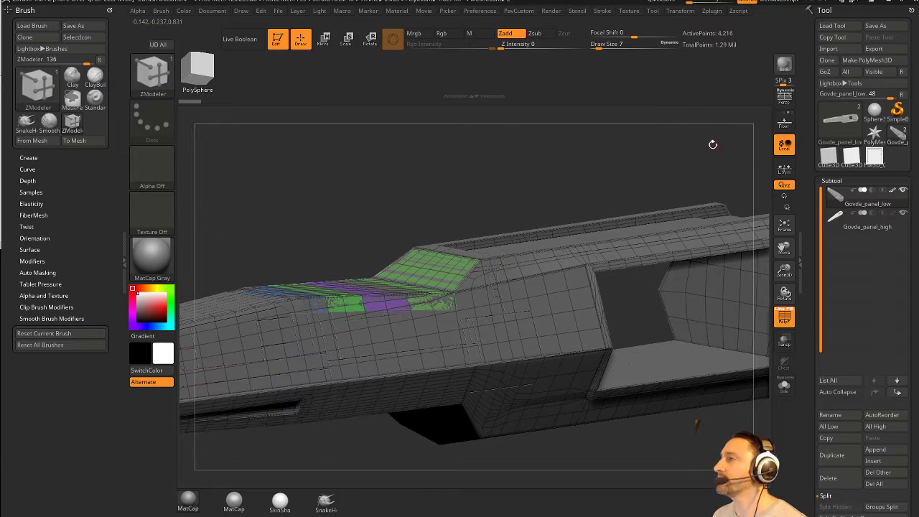
drag(714, 143, 211, 191)
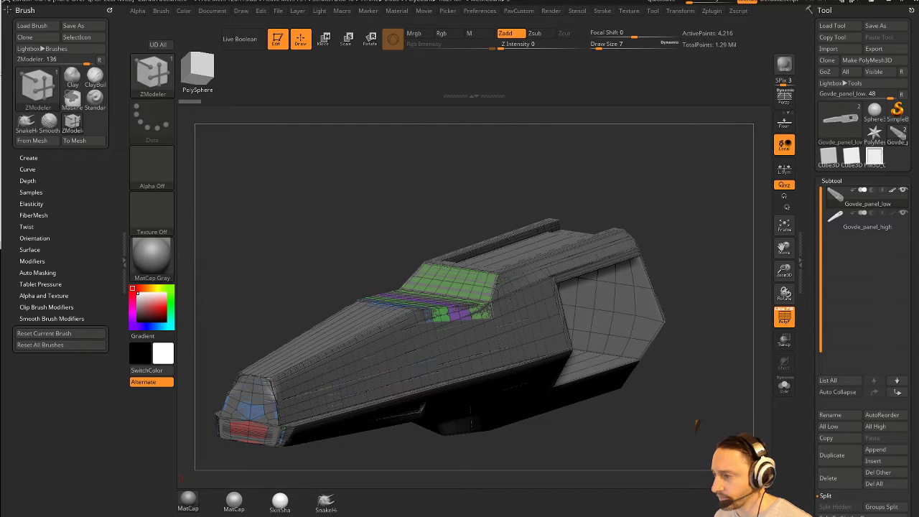
Step: Switch to the YouTube channel page in the browser and open the Reptile Creature Series from its playlists
key(alt+Tab)
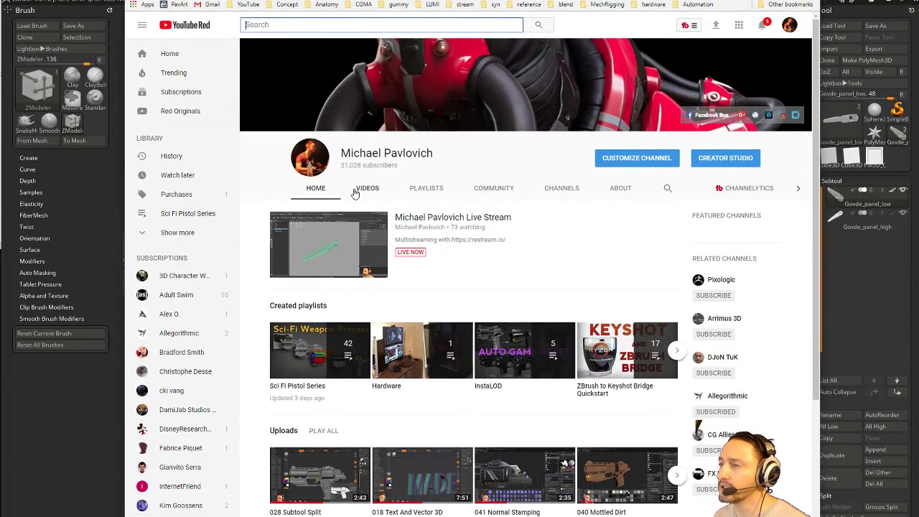
click(427, 188)
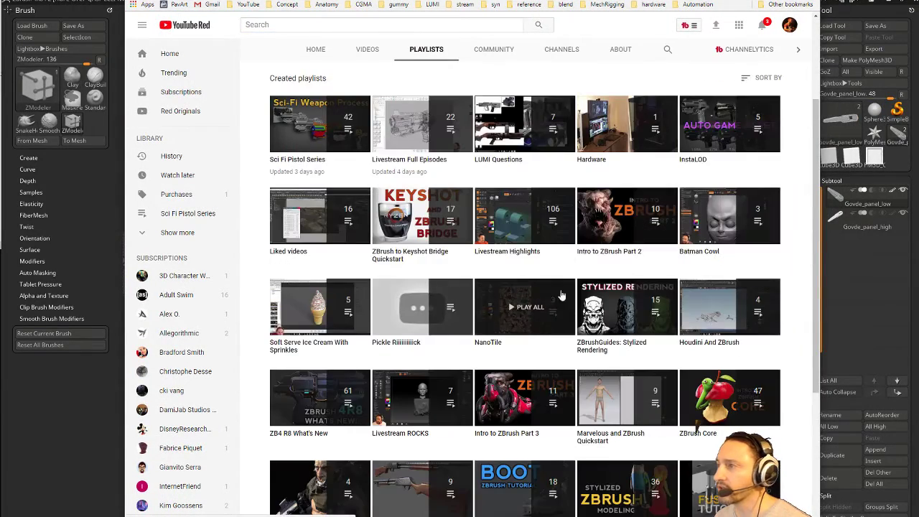
scroll(557, 285, down, 3)
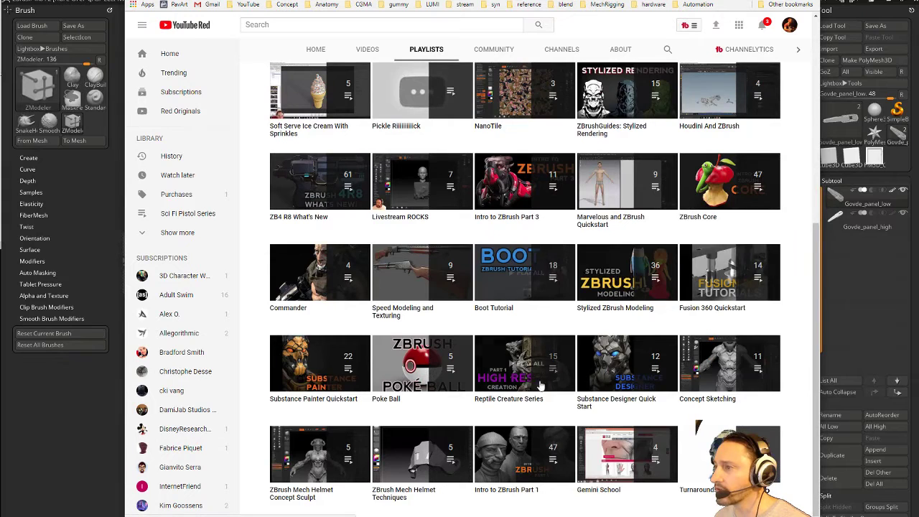
click(503, 362)
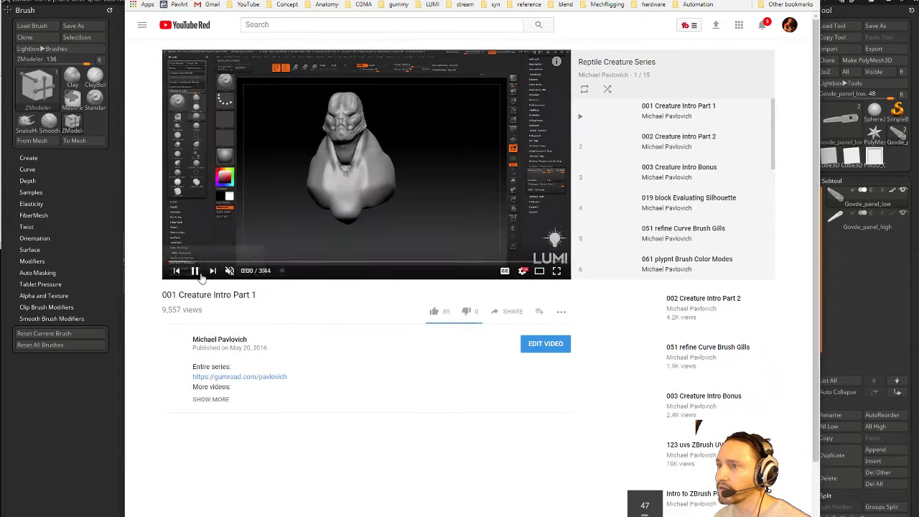
Step: Look through the videos in the Reptile Creature Series playlist
scroll(641, 188, down, 4)
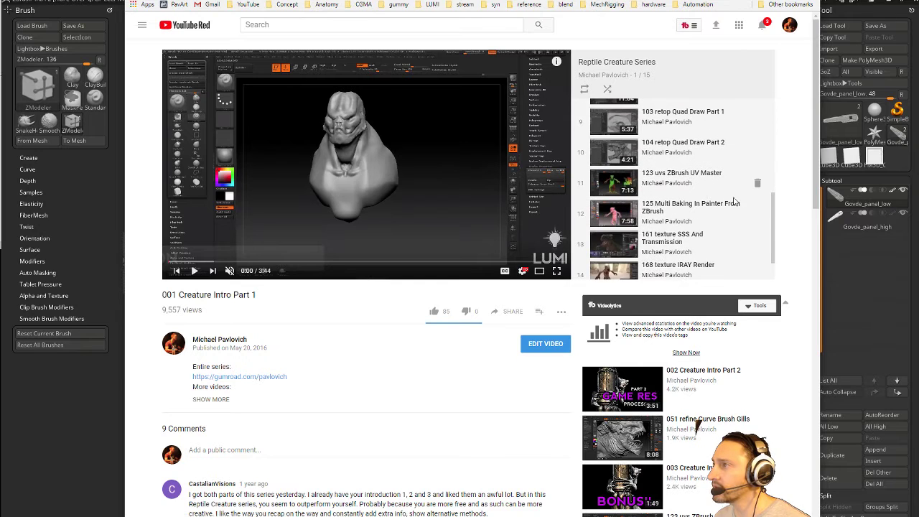
scroll(735, 202, down, 1)
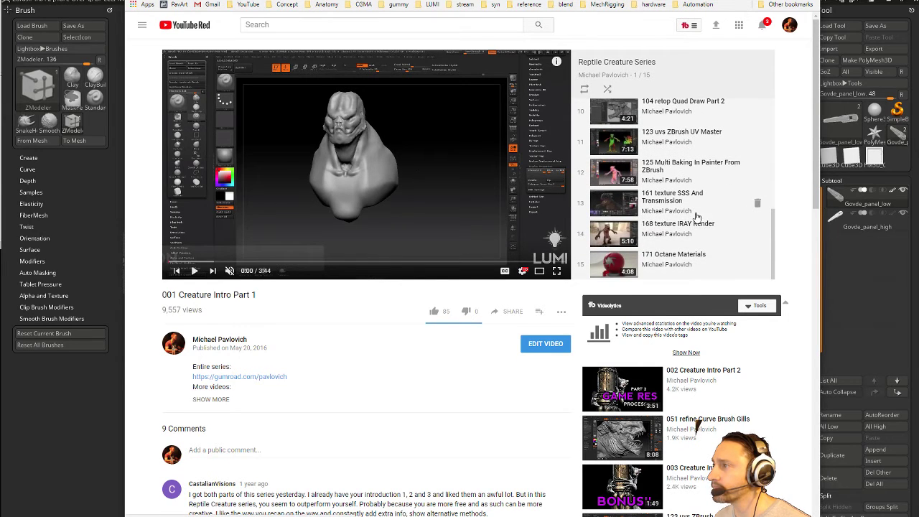
scroll(695, 209, down, 1)
scroll(650, 115, up, 3)
scroll(655, 199, up, 1)
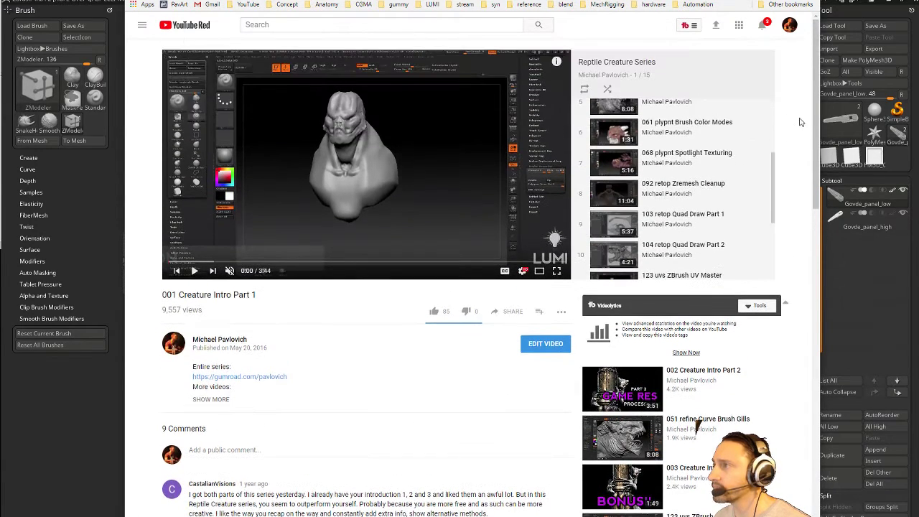
scroll(655, 199, up, 3)
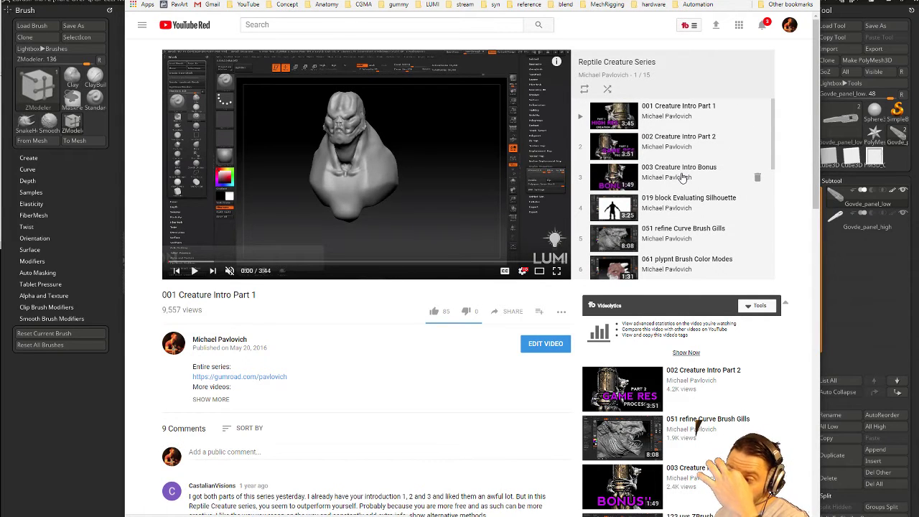
Step: Switch to Maya and open the recent scene commander_working007.mb in place of the current scene
key(alt+Tab)
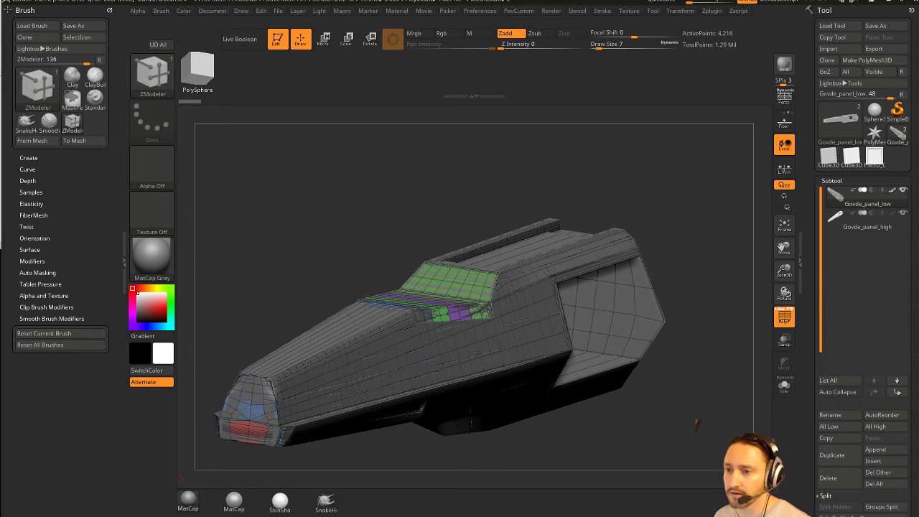
key(alt+Tab)
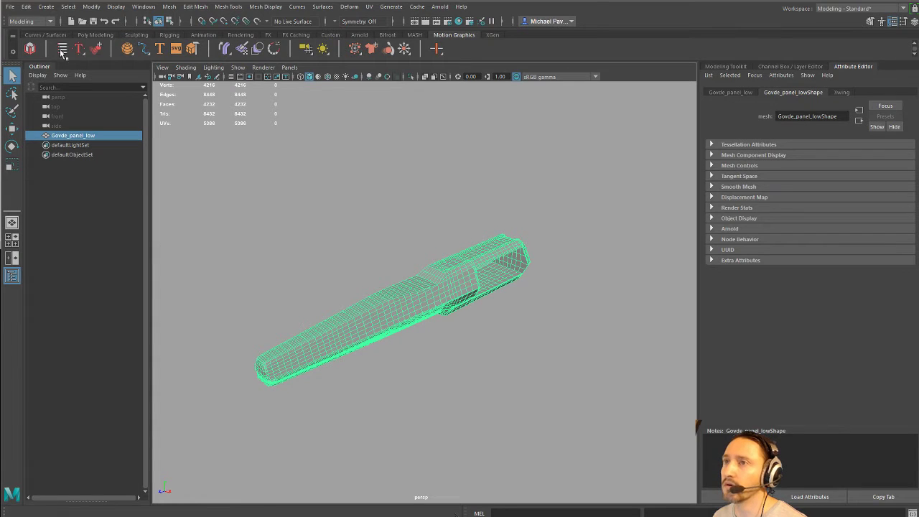
click(10, 7)
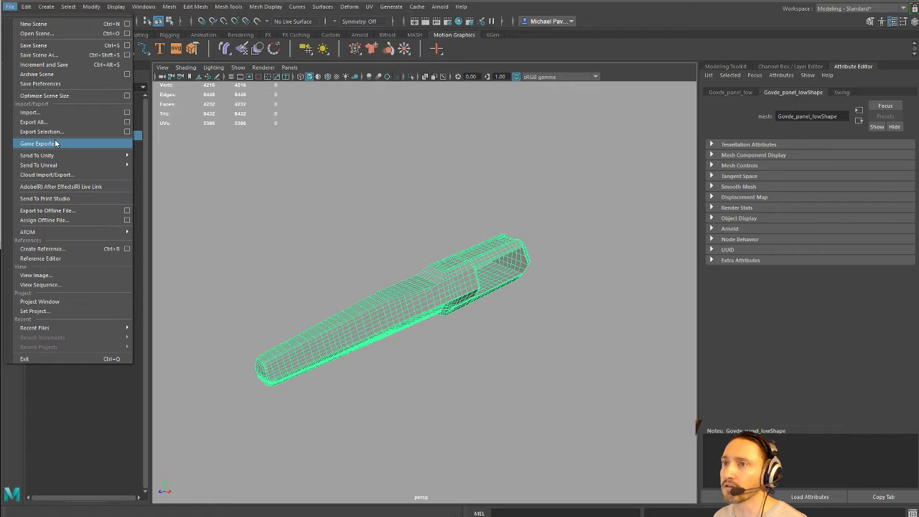
mouse_move(63, 168)
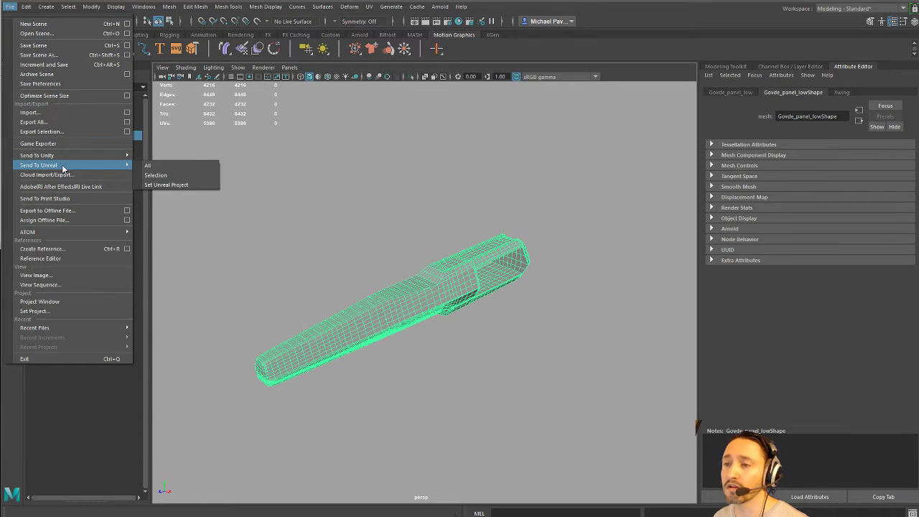
mouse_move(85, 328)
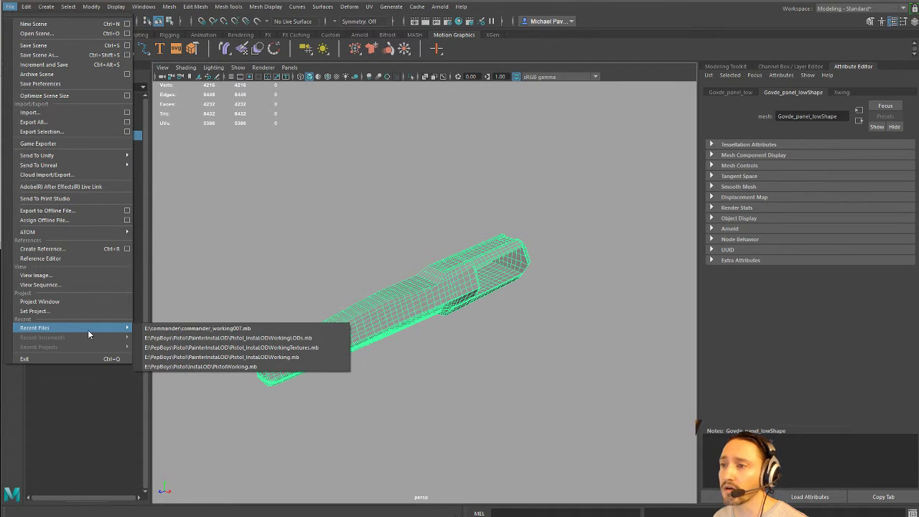
click(205, 329)
click(446, 260)
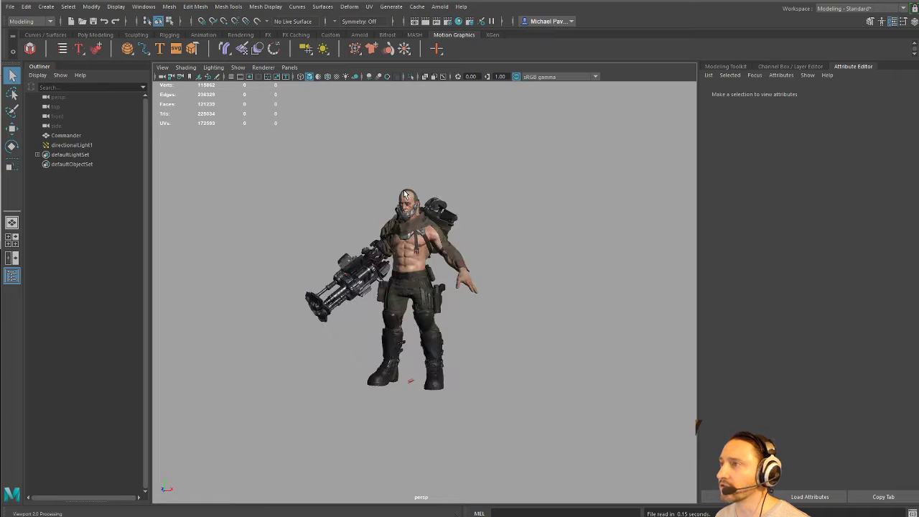
Step: Select the Commander mesh and display its UVs in the UV Editor, with the window brought fully into view
click(402, 226)
key(space)
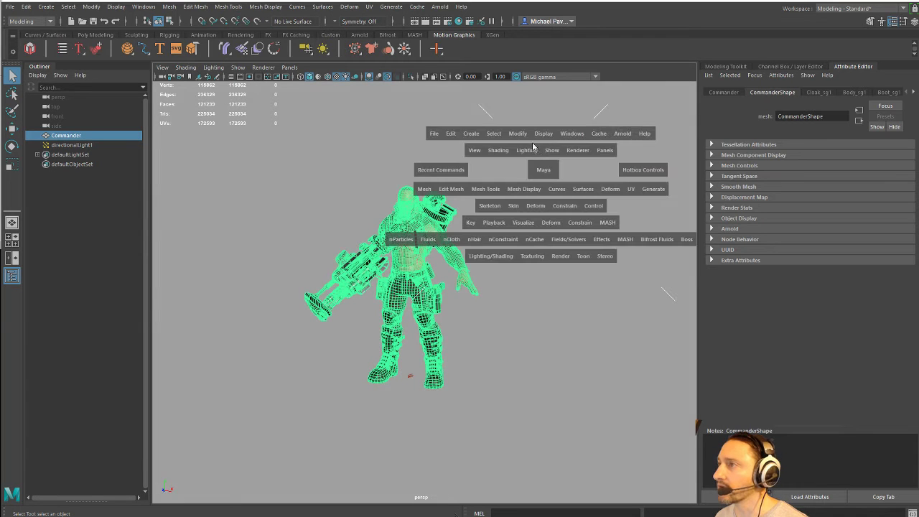
click(572, 134)
mouse_move(593, 190)
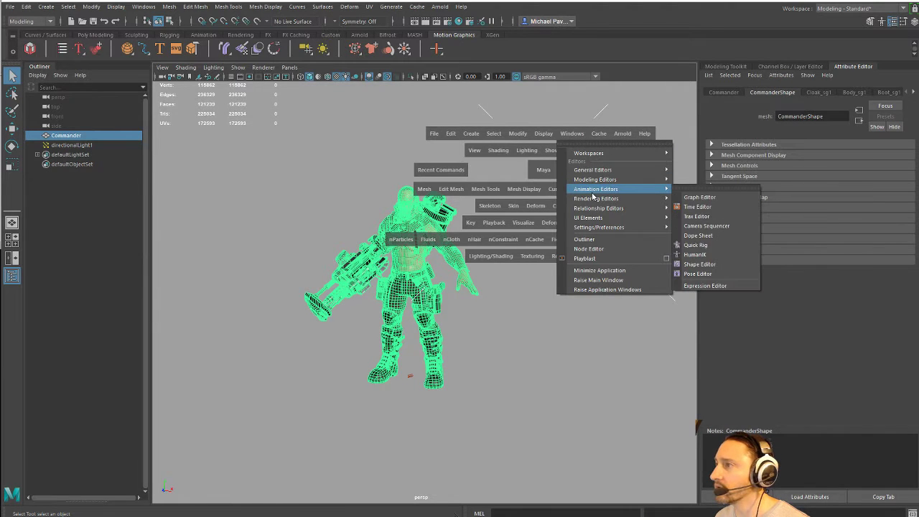
click(700, 197)
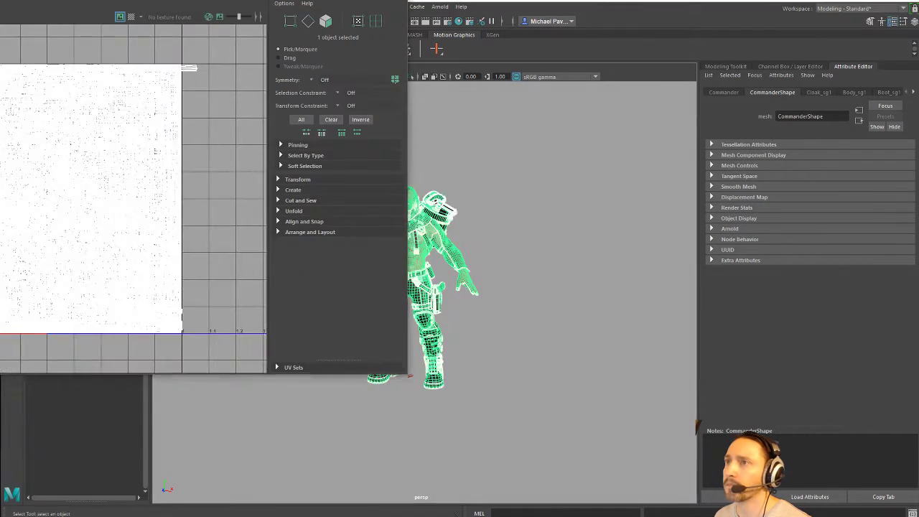
drag(252, 7, 599, 85)
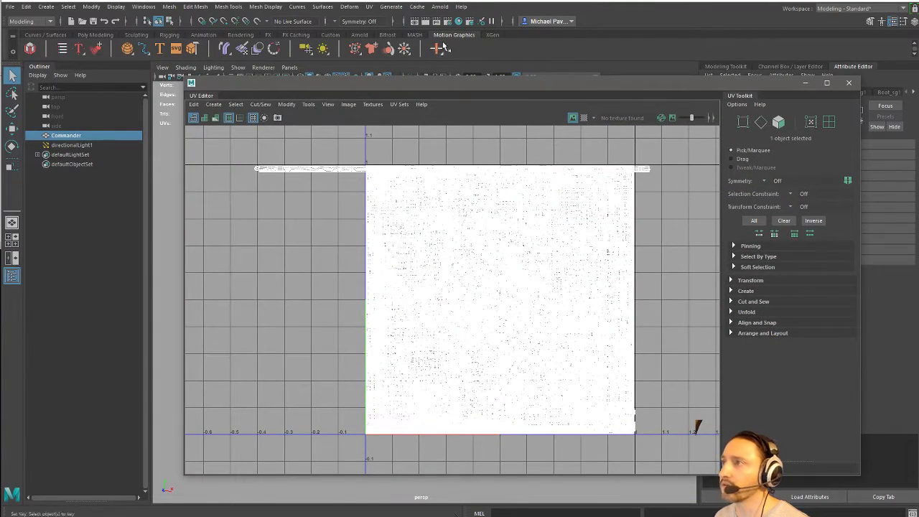
Step: Open the Hypershade and arrange it alongside the UV Editor so its material swatches are accessible
click(459, 21)
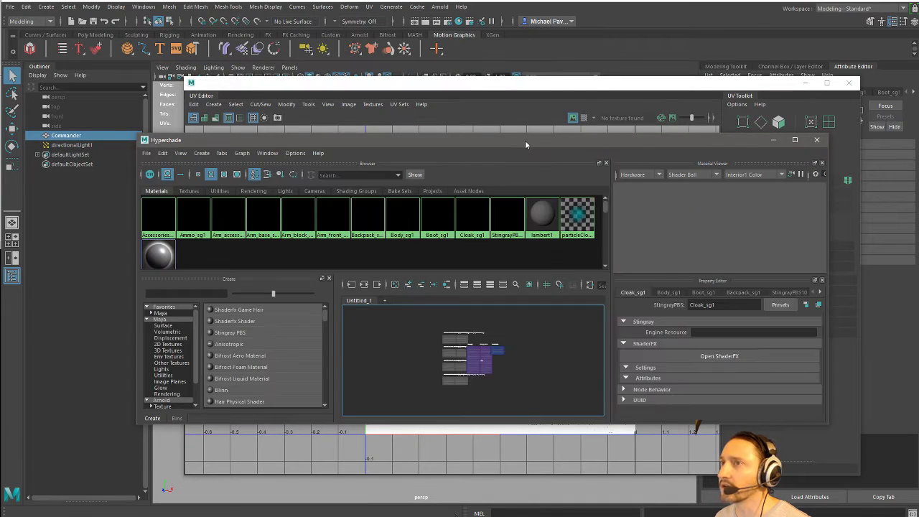
drag(525, 140, 257, 237)
click(331, 34)
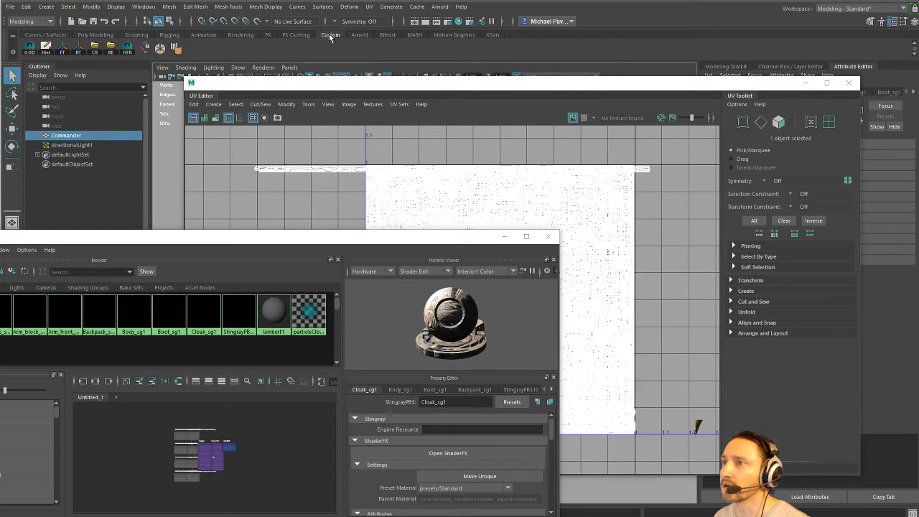
drag(269, 81, 122, 93)
drag(697, 427, 604, 298)
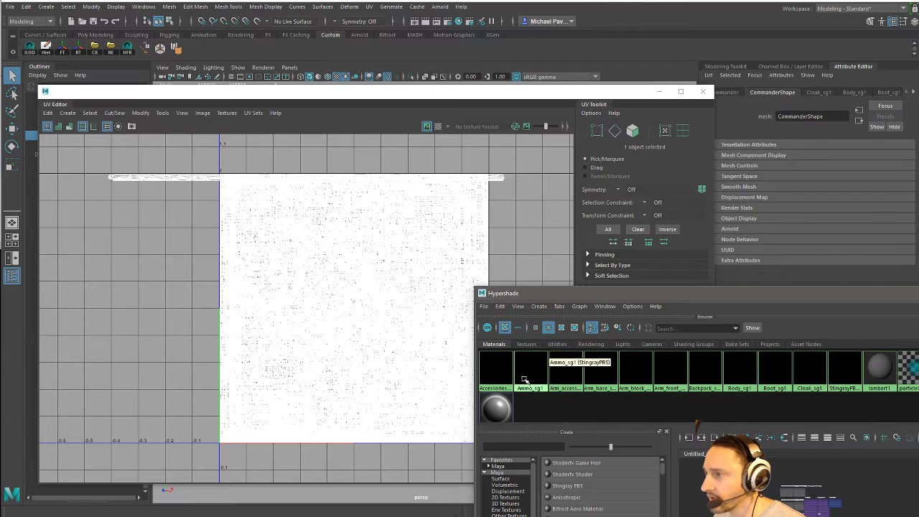
Step: Select the faces that use the Body_sg1 material and convert the selection to UVs
click(398, 331)
click(803, 310)
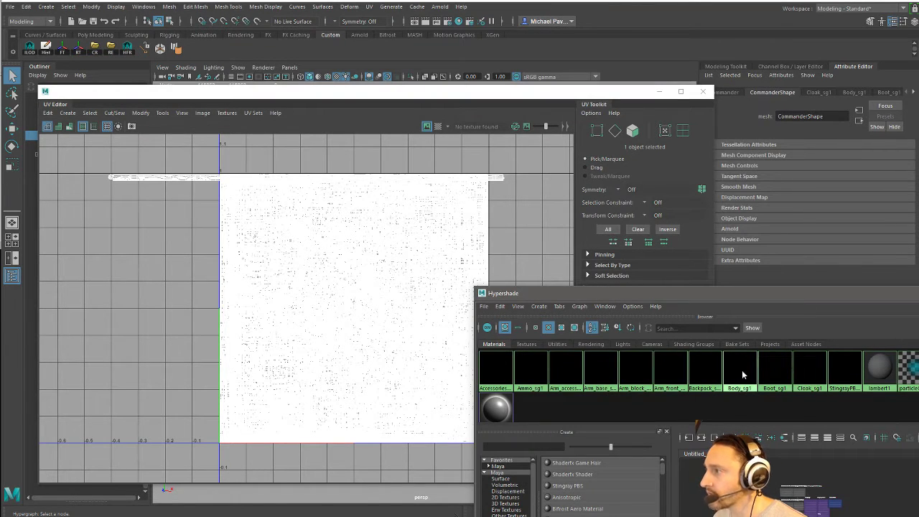
right_drag(743, 372, 787, 374)
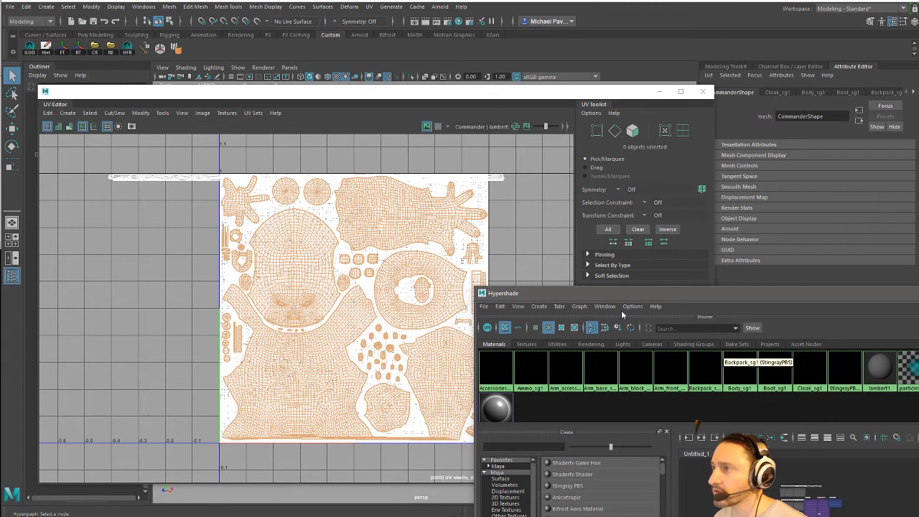
click(522, 218)
right_drag(522, 216, 567, 213)
click(607, 228)
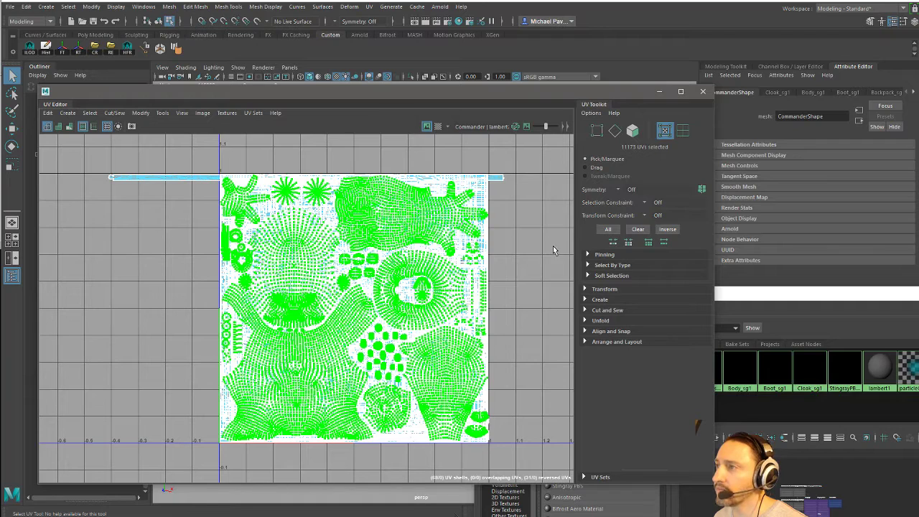
Step: Try to move the selected body UVs 1 unit in the negative U direction, and undo the move
click(586, 290)
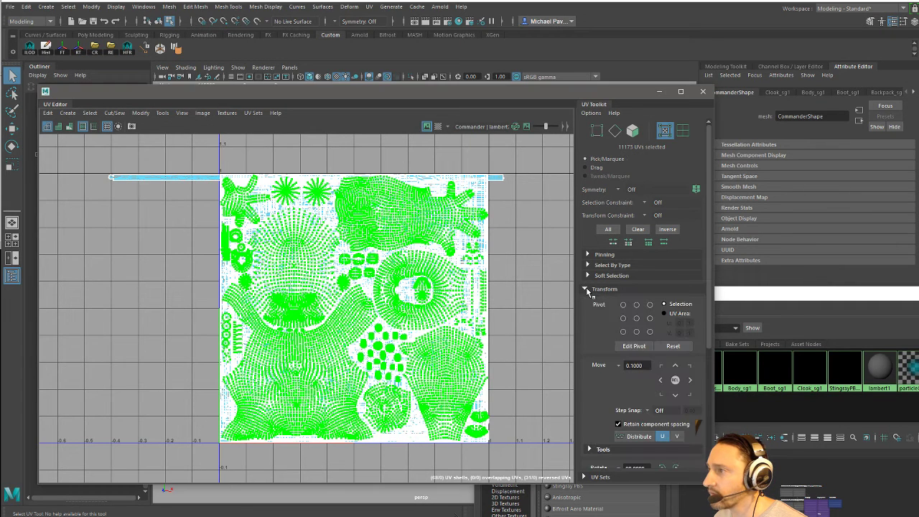
double_click(634, 366)
text(1)
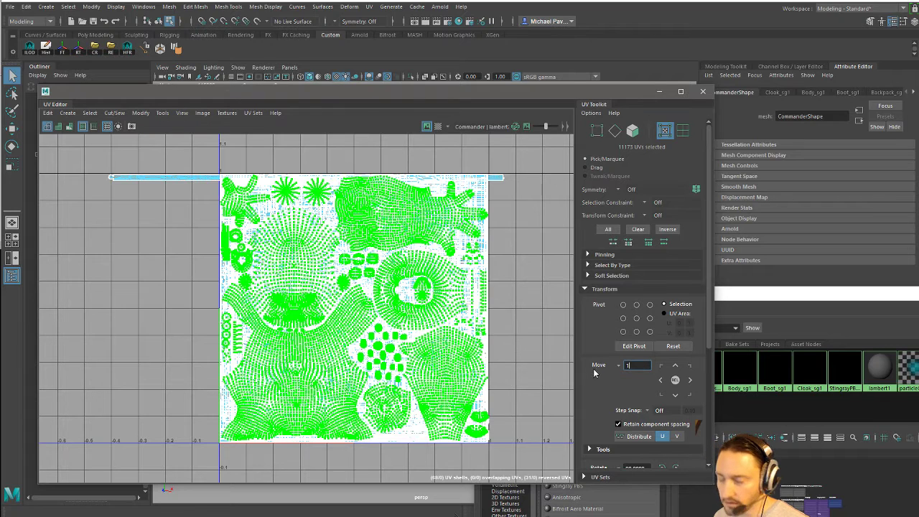
click(660, 381)
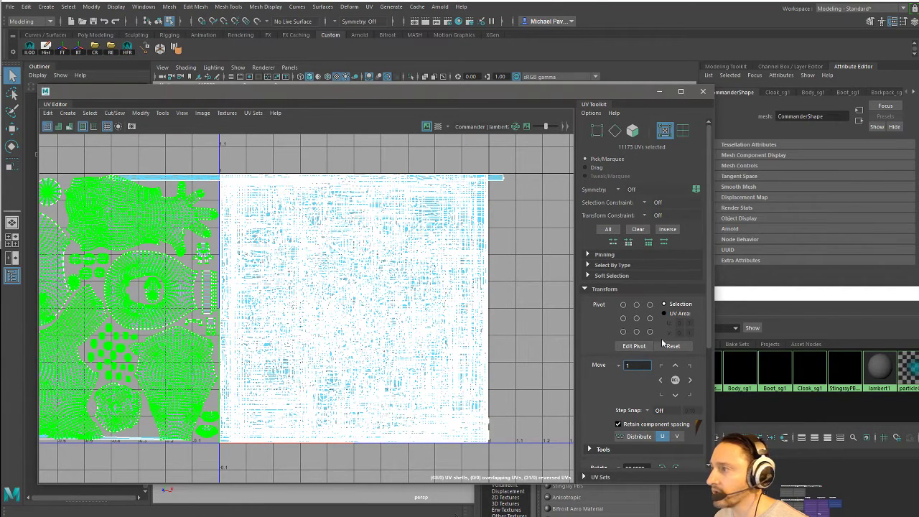
key(ctrl+z)
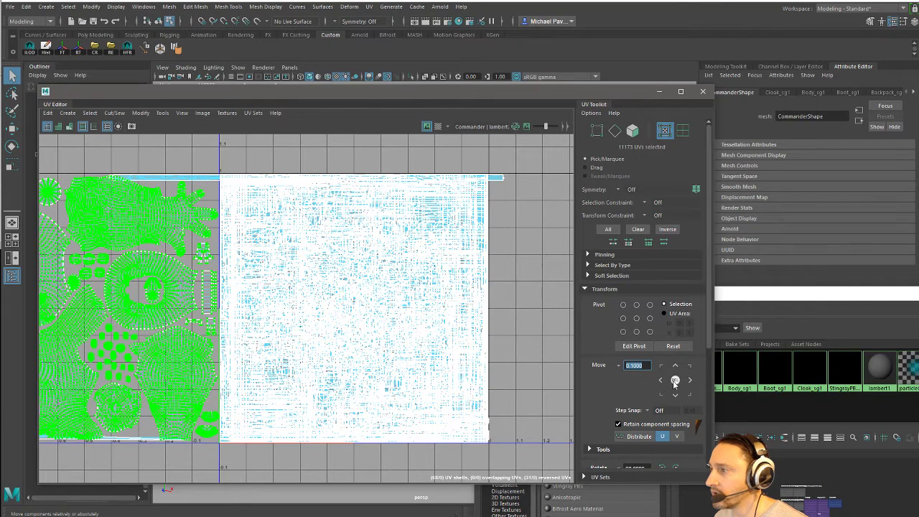
alt+middle_drag(535, 330, 494, 340)
key(ctrl+z)
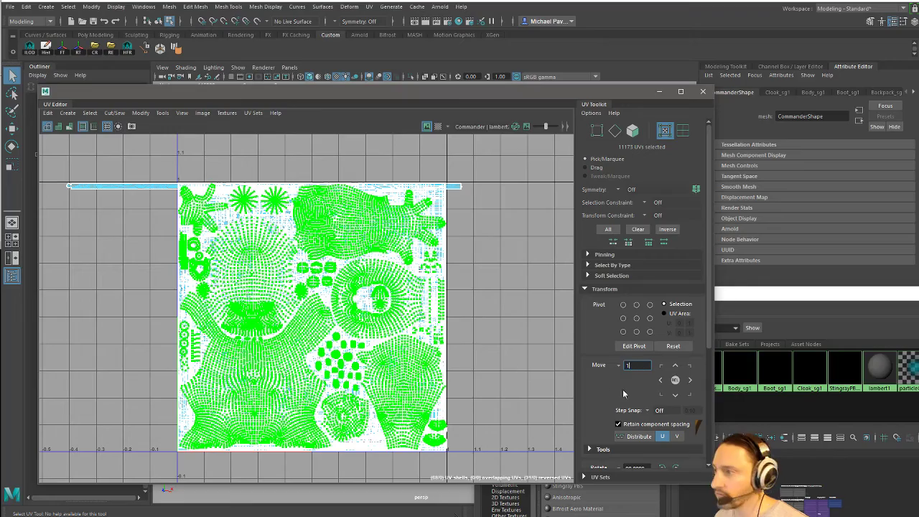
Step: Move the selected body UVs 1 unit in the positive U direction and shift the Hypershade window aside
click(689, 380)
key(f)
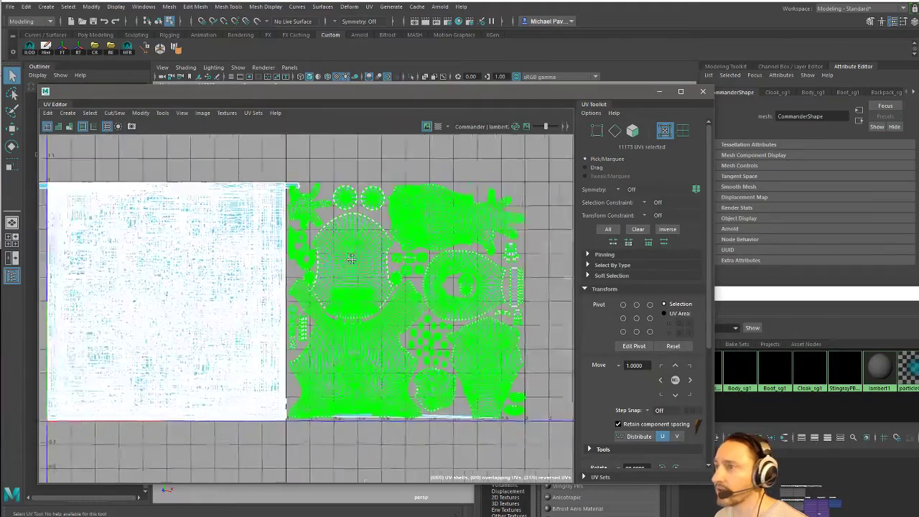
click(815, 296)
drag(814, 295, 918, 224)
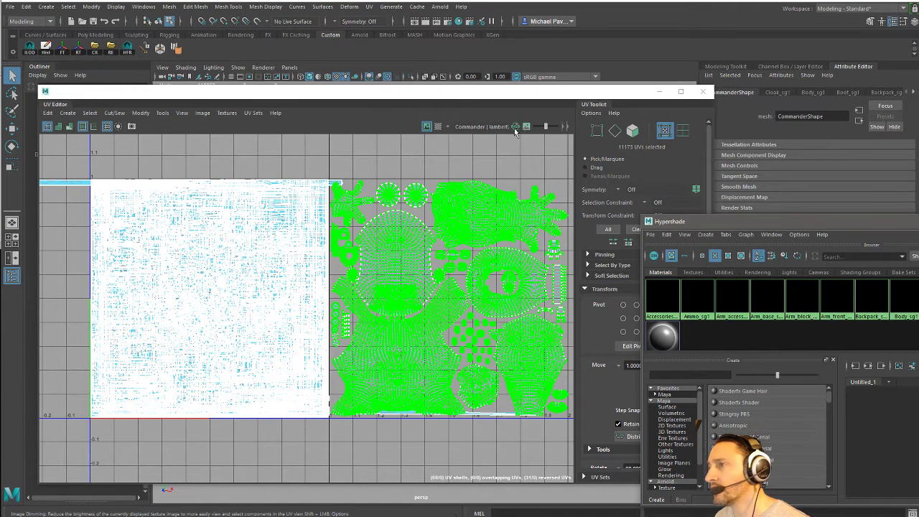
Step: Return to object selection and examine the body UV shells beside the 0–1 tile
drag(474, 96, 458, 80)
click(413, 273)
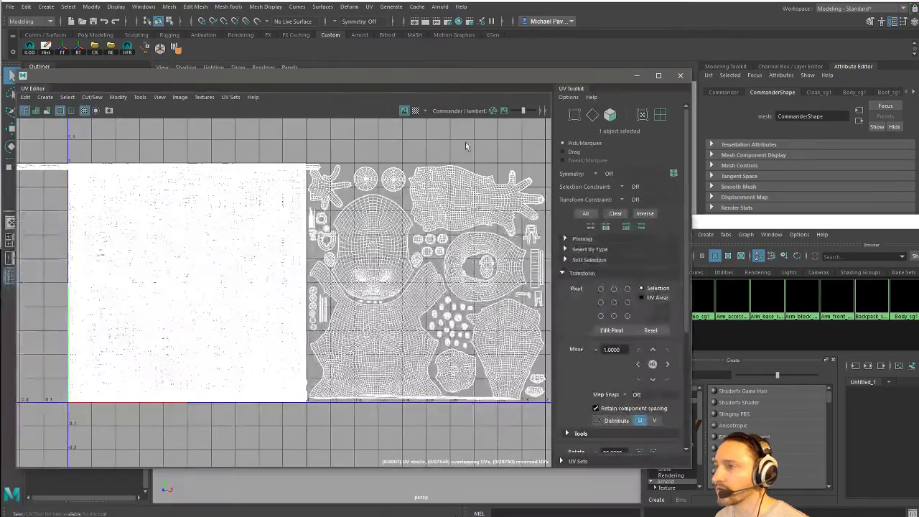
scroll(101, 140, up, 5)
scroll(237, 155, down, 3)
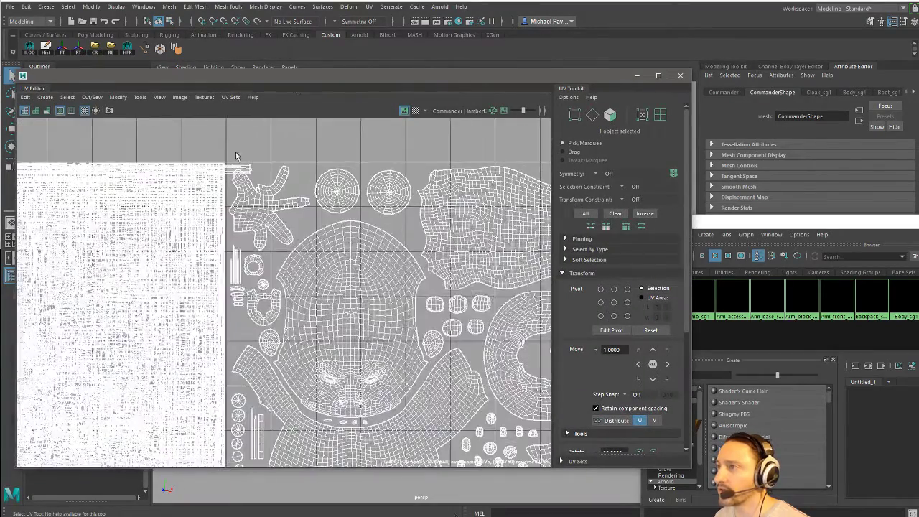
Step: Move the UV Editor away from the model and isolate the body faces in the viewport
drag(301, 77, 166, 377)
scroll(382, 236, up, 3)
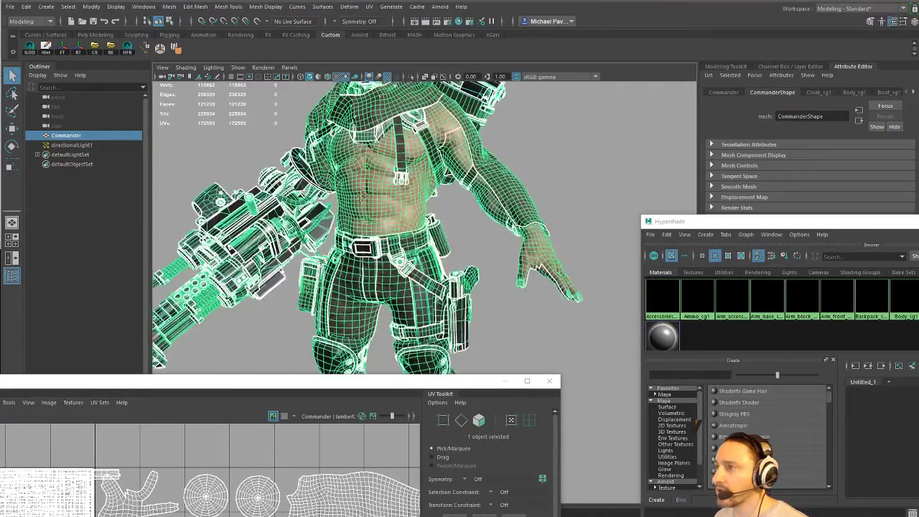
alt+drag(344, 259, 344, 237)
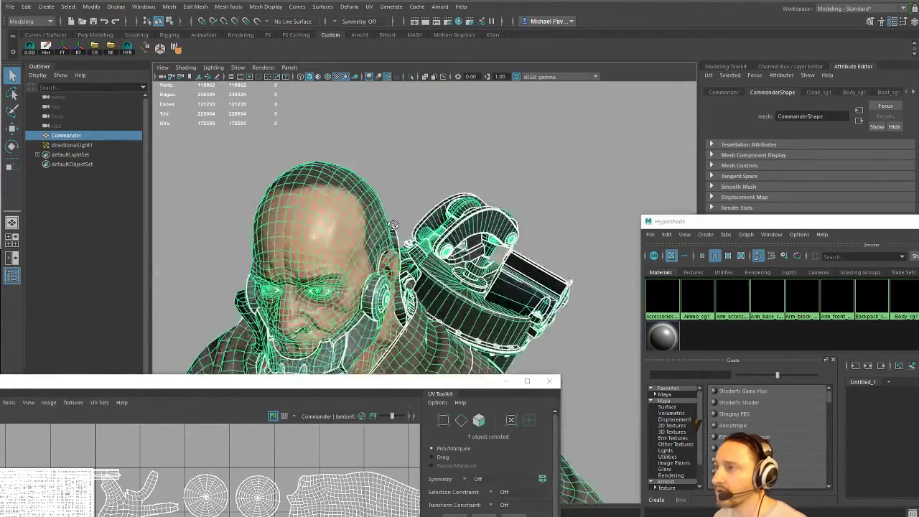
scroll(395, 214, down, 3)
alt+middle_drag(395, 214, 423, 198)
key(F11)
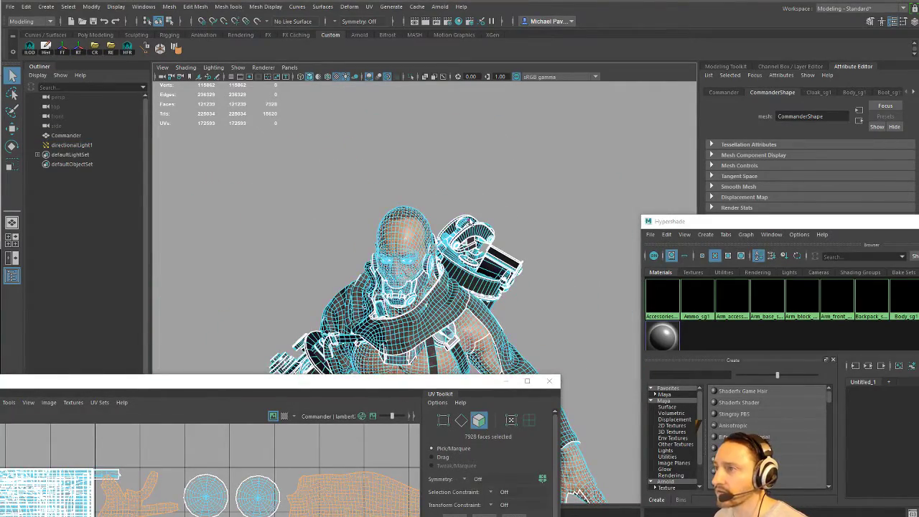
key(ctrl+1)
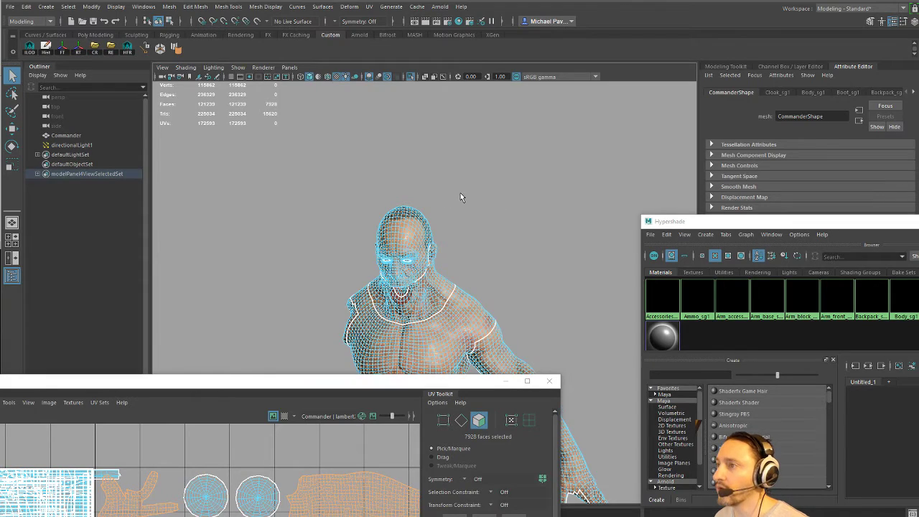
Step: Examine the isolated body mesh and its UV seams around the torso, arms and underside
alt+drag(460, 193, 362, 248)
scroll(353, 230, down, 5)
scroll(484, 202, up, 2)
scroll(485, 203, up, 6)
alt+drag(288, 225, 343, 217)
alt+drag(474, 232, 384, 219)
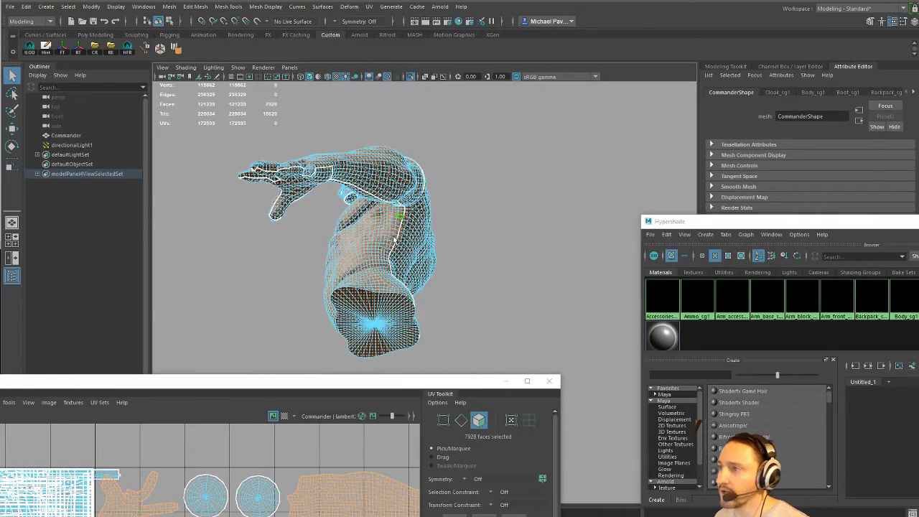
alt+drag(413, 310, 420, 276)
alt+drag(365, 191, 459, 220)
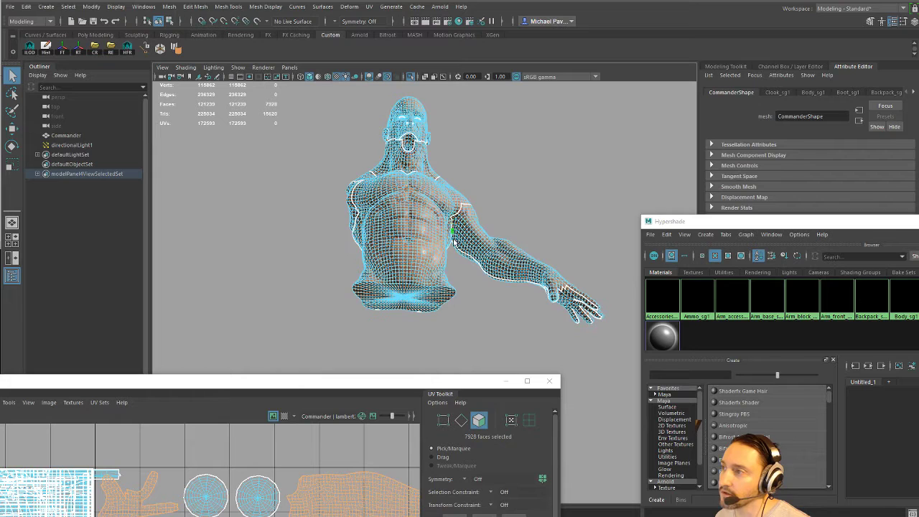
Step: Examine the UV seams along the isolated body's shoulders and arms, jaw, ears, neck and back of the head
alt+drag(442, 255, 420, 260)
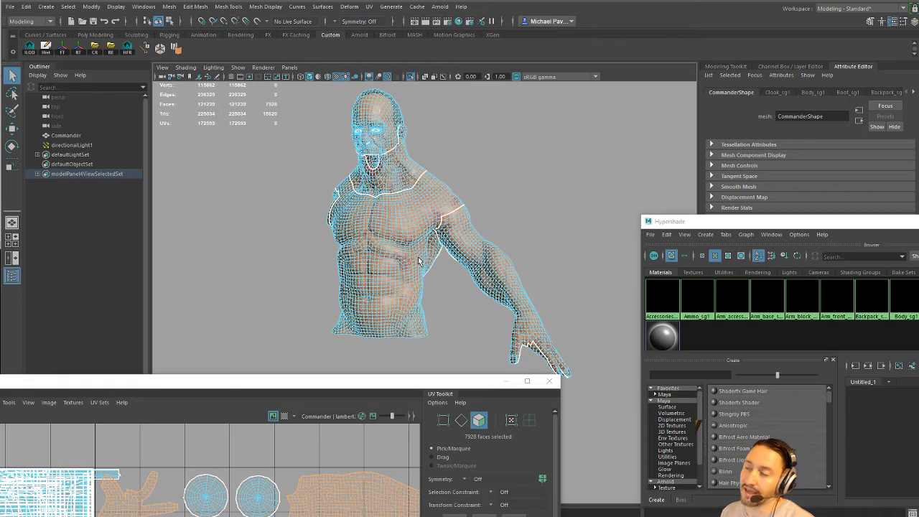
alt+drag(514, 202, 569, 202)
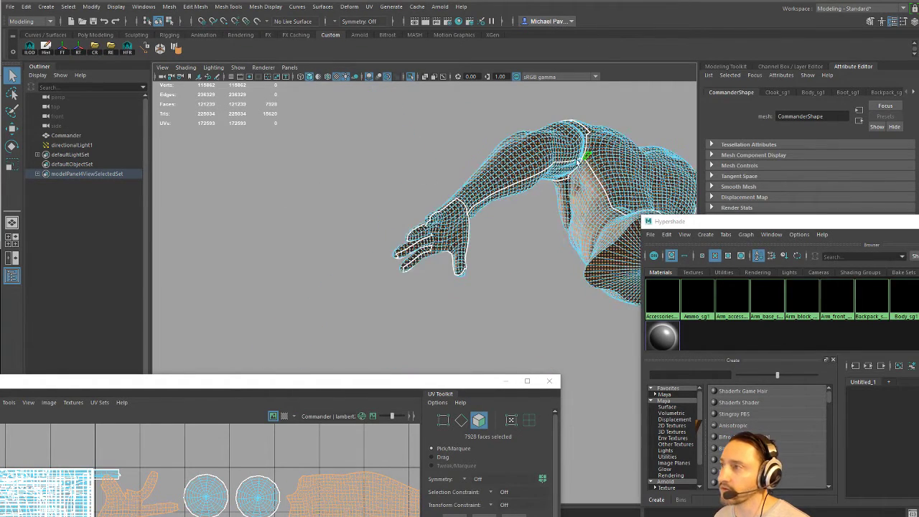
alt+drag(419, 255, 529, 227)
scroll(577, 318, up, 4)
scroll(544, 225, up, 2)
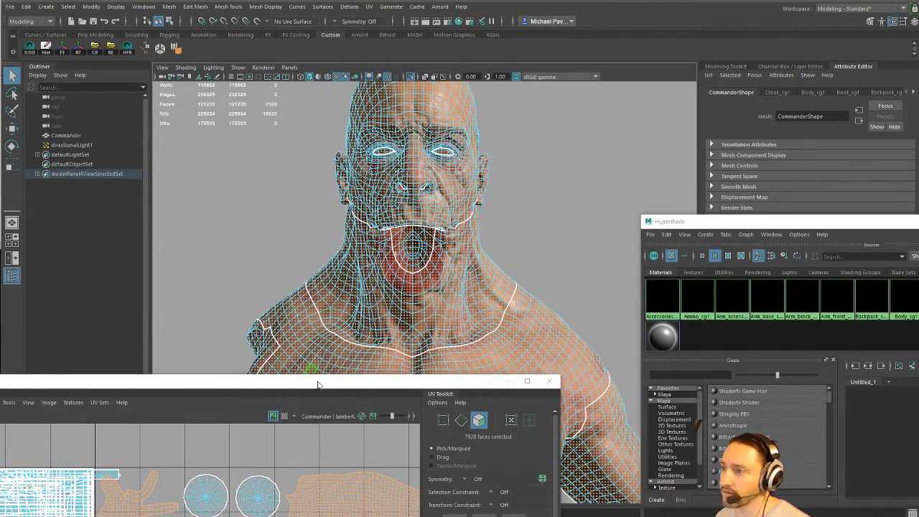
drag(318, 379, 355, 417)
alt+drag(431, 216, 375, 199)
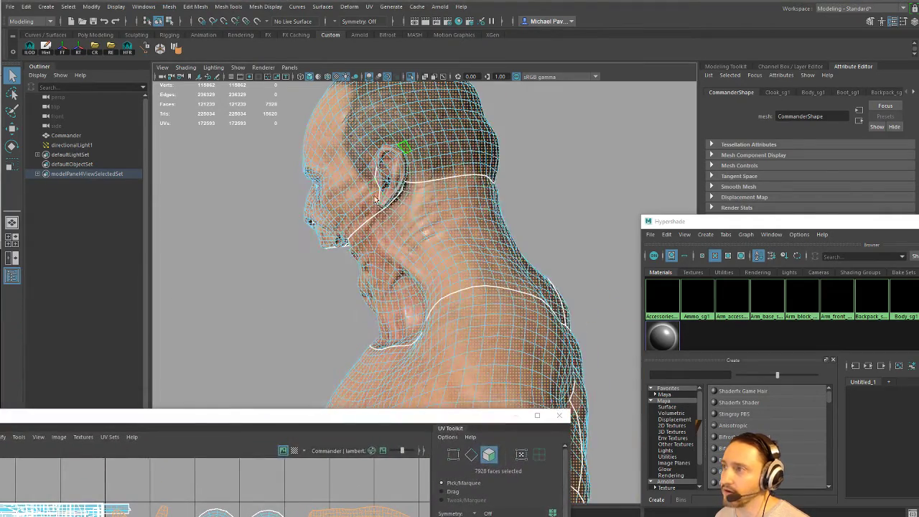
alt+drag(440, 189, 452, 188)
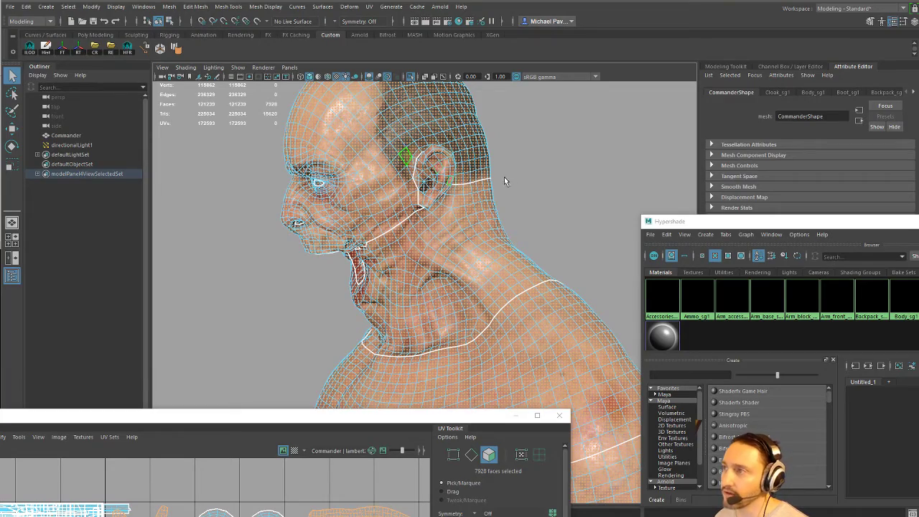
alt+drag(504, 181, 452, 180)
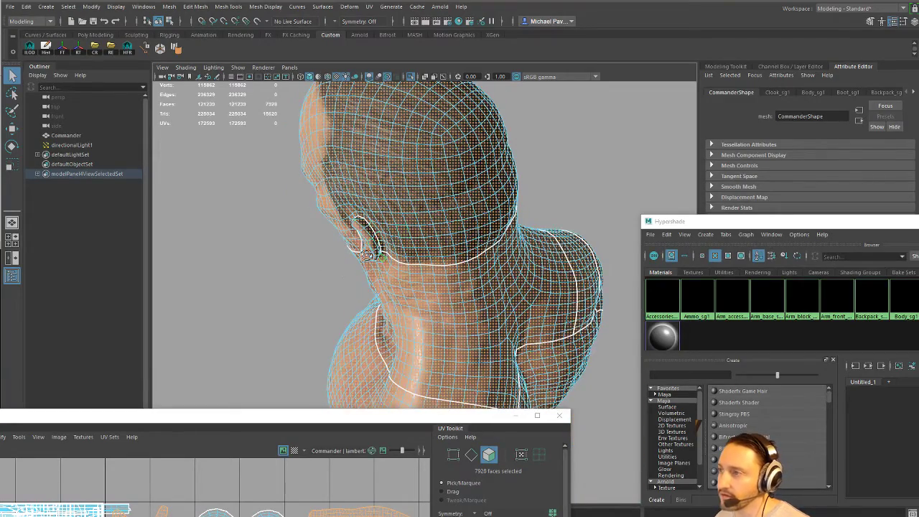
alt+drag(367, 255, 370, 383)
Step: Compare the body's head UV shell in the UV Editor with the seams around the ear and neck on the mesh
drag(338, 411, 457, 105)
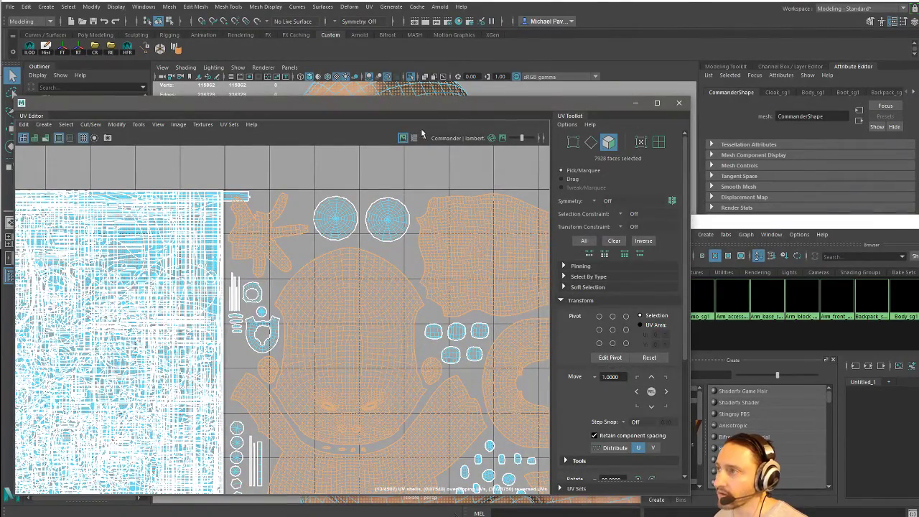
drag(427, 109, 400, 443)
alt+drag(379, 270, 419, 245)
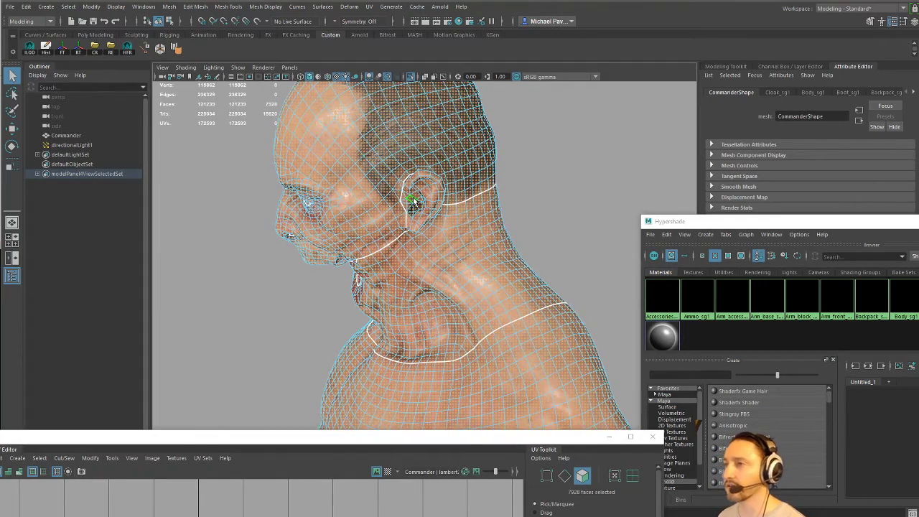
alt+drag(391, 212, 507, 222)
scroll(503, 275, down, 6)
scroll(502, 275, up, 4)
mouse_move(504, 276)
alt+mouse_down()
mouse_move(537, 298)
mouse_move(496, 287)
alt+mouse_up()
scroll(430, 213, down, 3)
alt+drag(430, 213, 497, 347)
Step: Return the Commander mesh to object selection and start a new scene without saving the current one
key(F8)
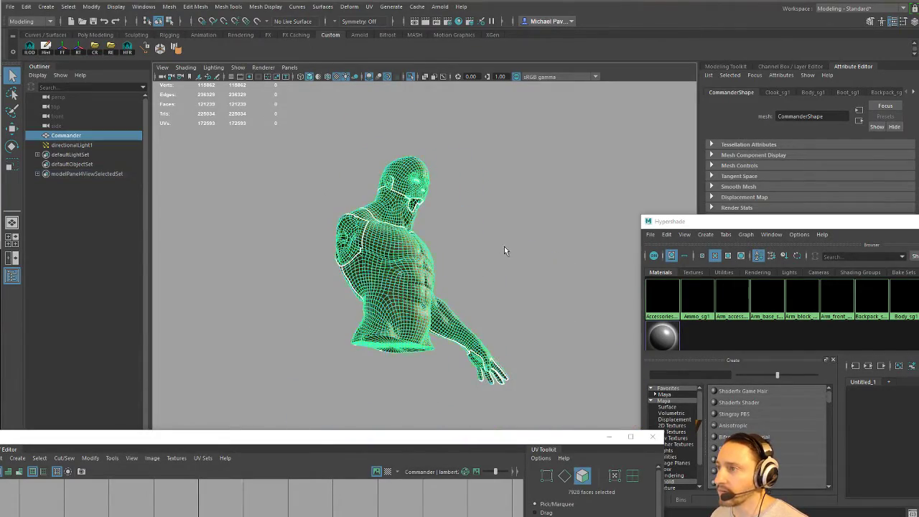
alt+drag(504, 251, 473, 269)
click(11, 7)
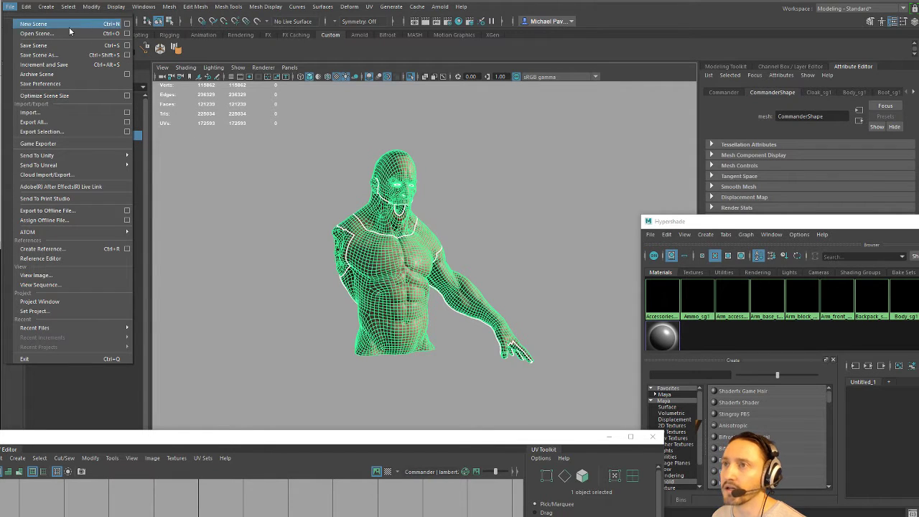
click(33, 23)
click(458, 260)
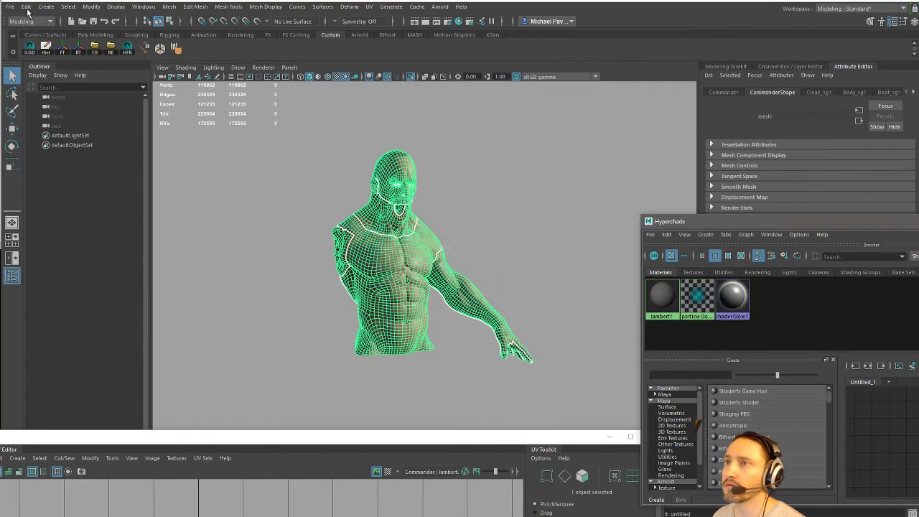
click(10, 7)
click(41, 112)
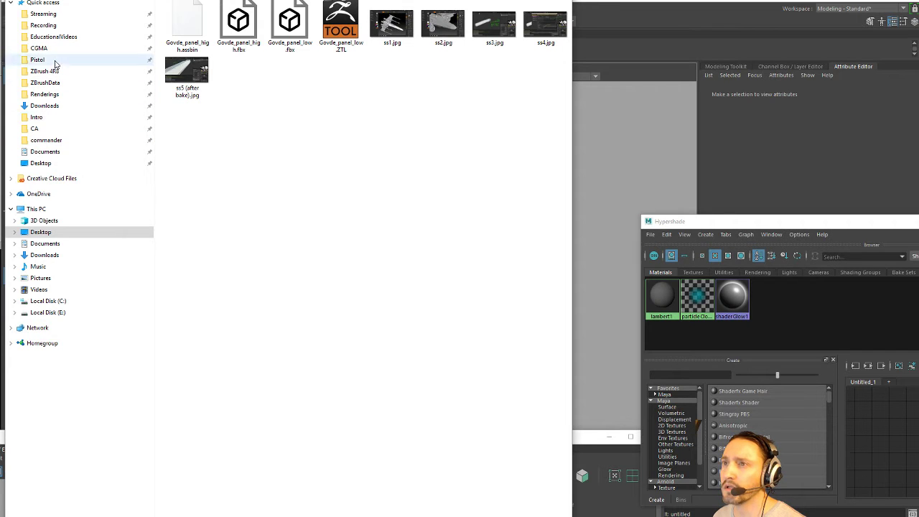
key(alt+Up)
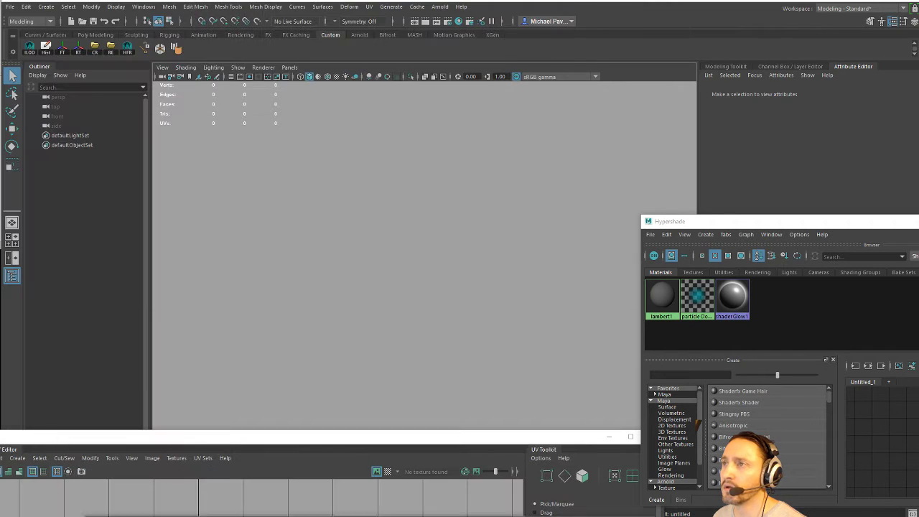
key(alt+F4)
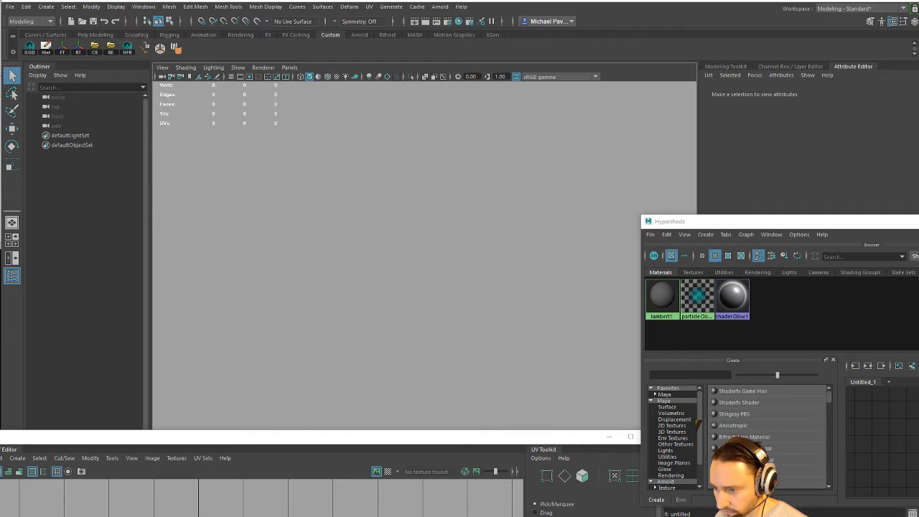
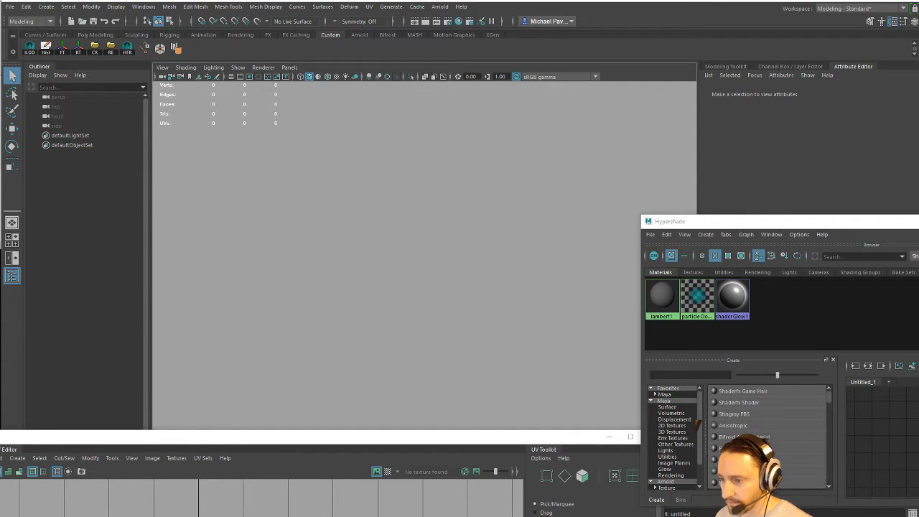
right_drag(104, 410, 0, 311)
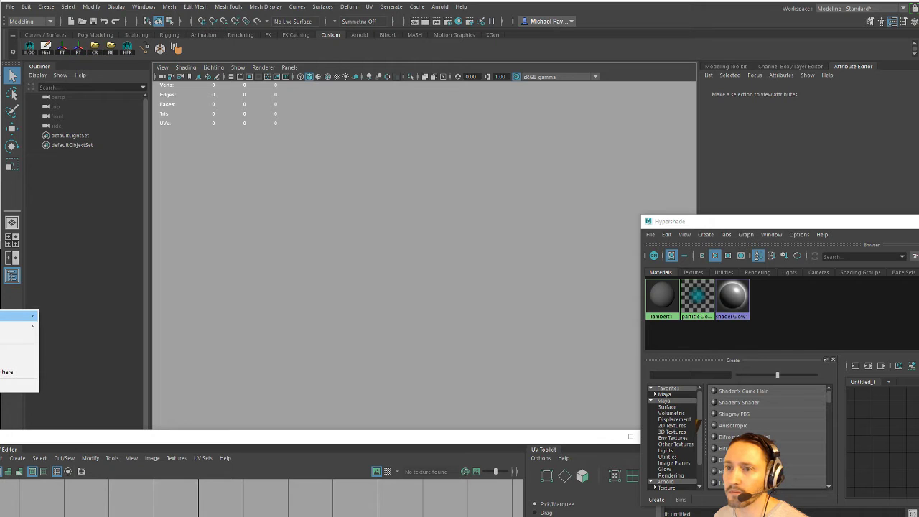
click(0, 316)
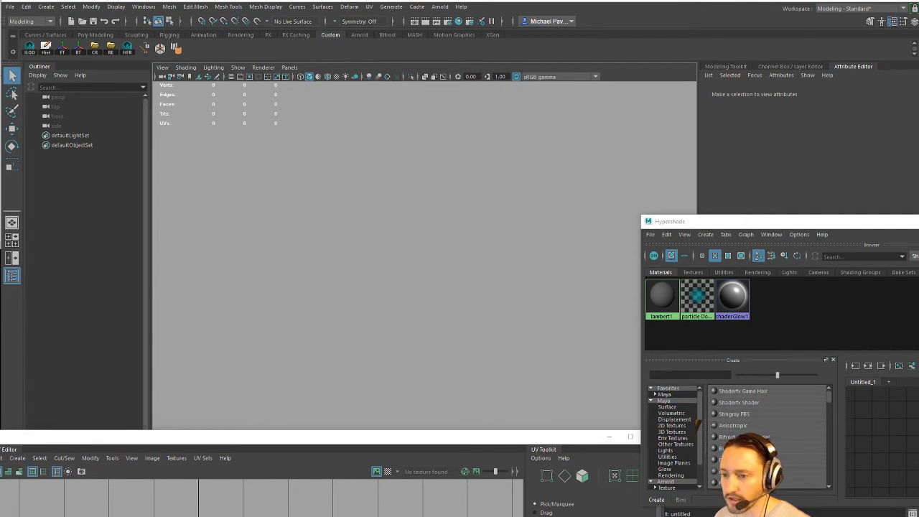
Step: Switch to the Chrome browser and open share.allegorithmic.com in a new tab
key(alt+Tab)
click(395, 56)
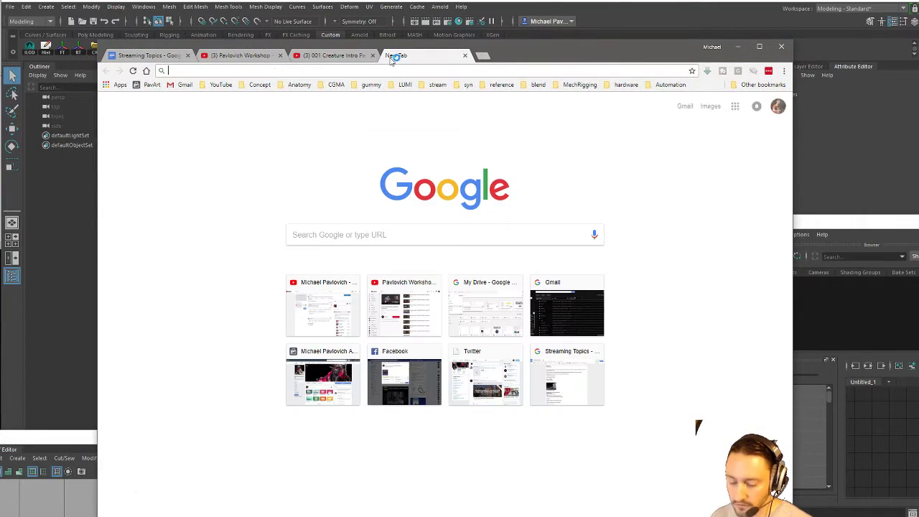
text(share.)
key(Return)
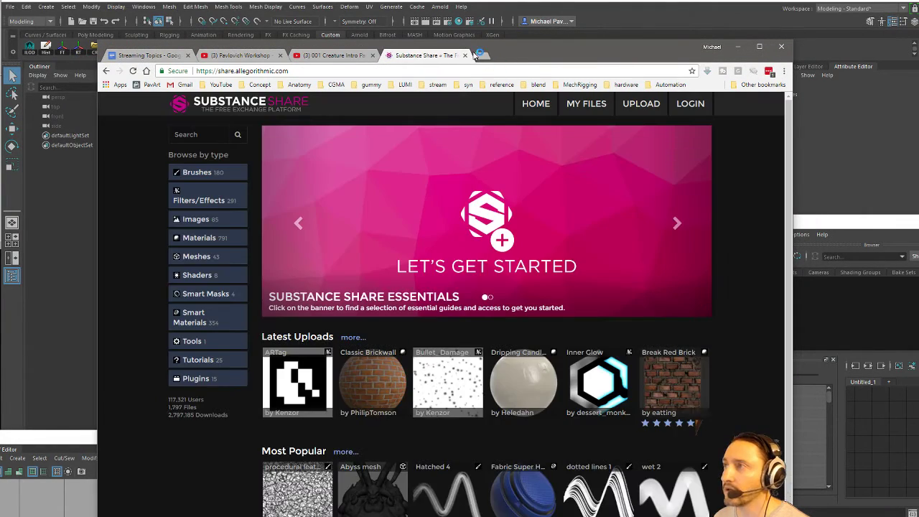
Step: Search Google in another new tab for the artist's surname plus "quixel helmet" and open the ddo_samples result
click(482, 56)
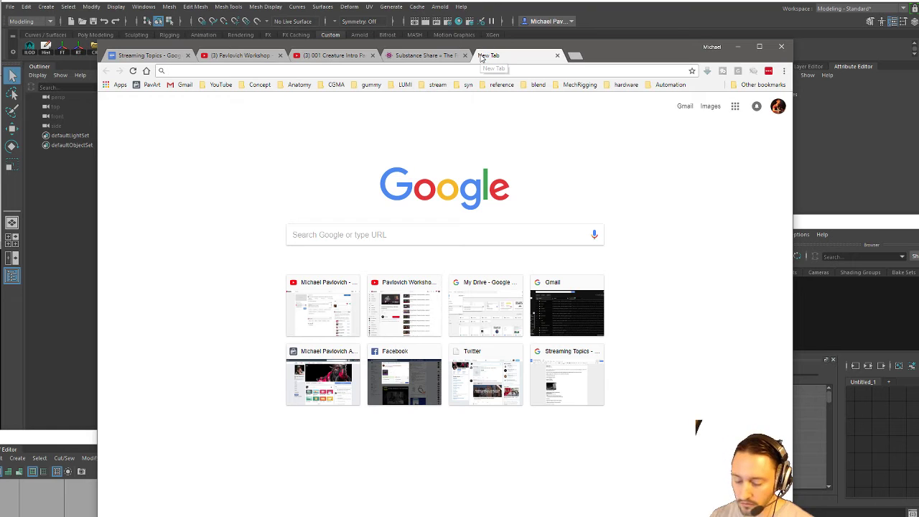
text(pav)
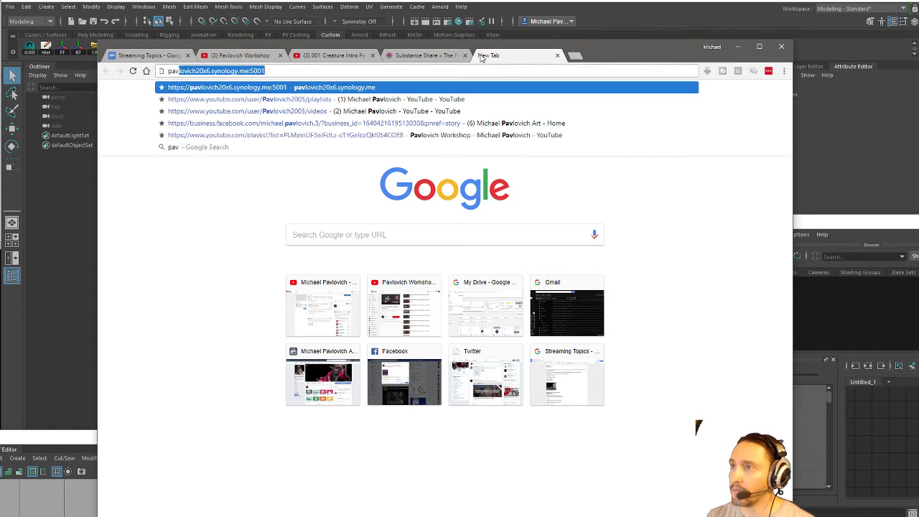
text(lovich quixel helmet)
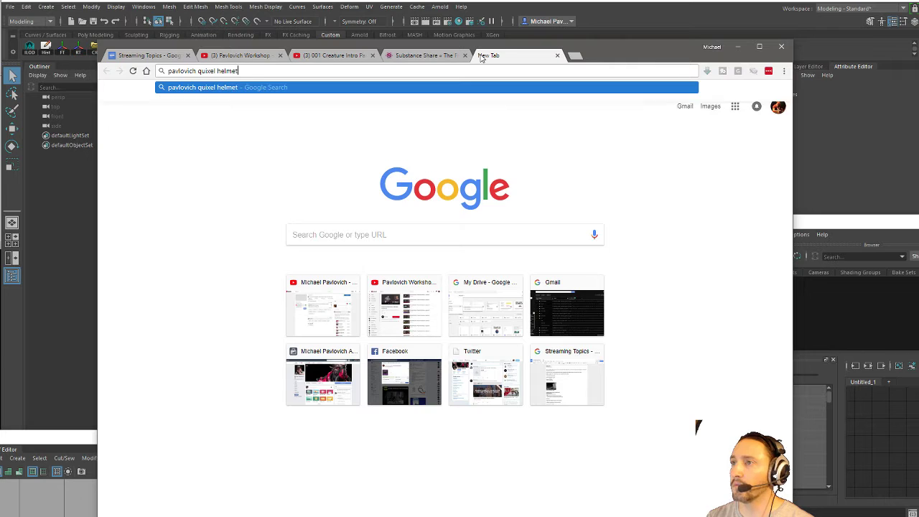
key(Return)
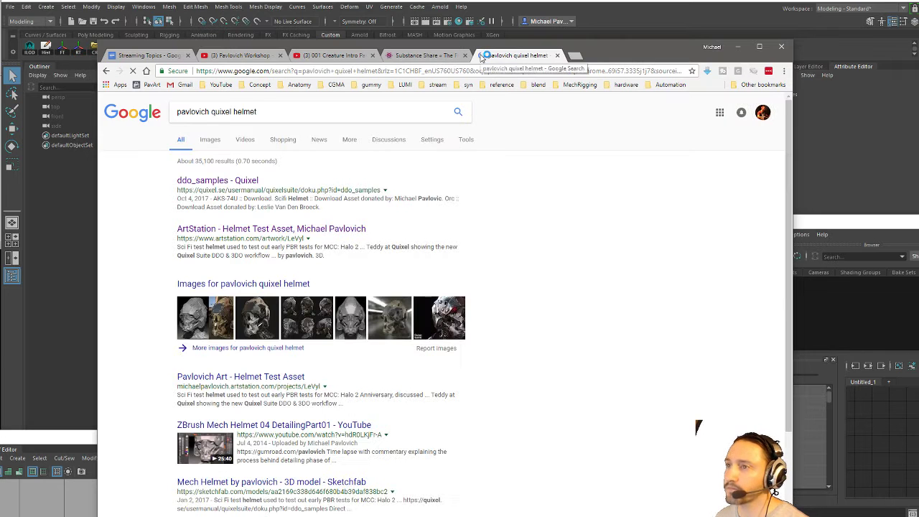
click(237, 181)
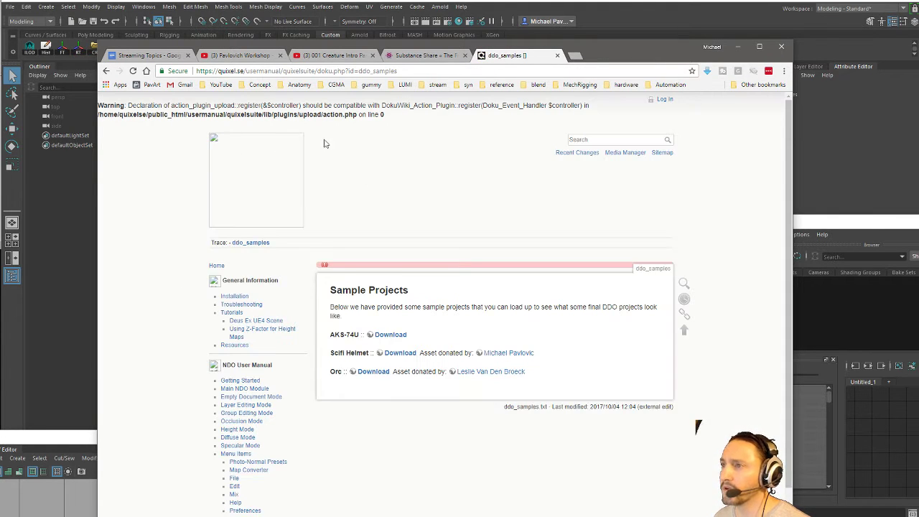
Step: Save the Scifi Helmet sample project to the Desktop as DDO_SDK_Helmet.rar
right_click(402, 358)
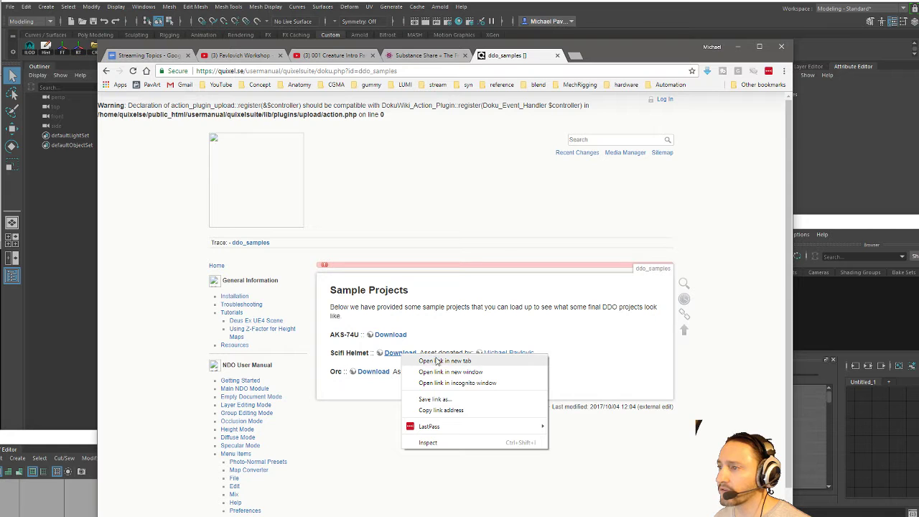
click(432, 400)
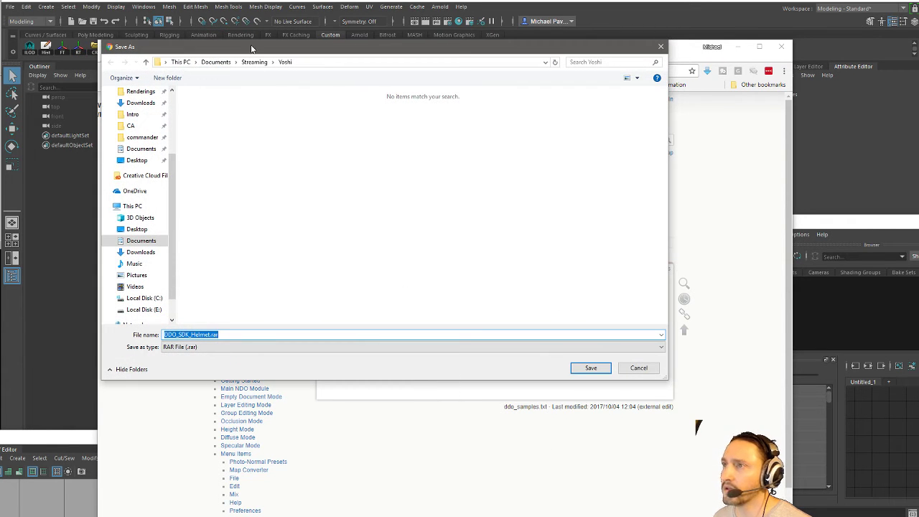
click(141, 102)
click(136, 160)
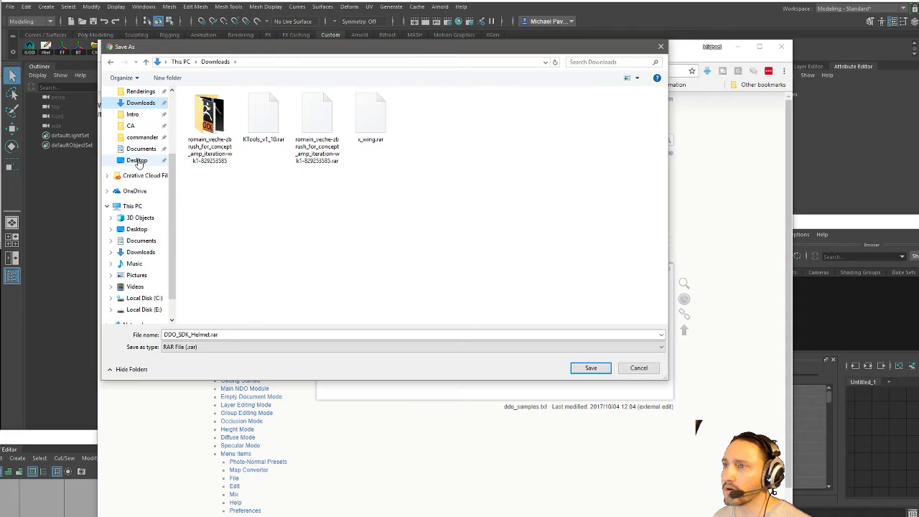
click(591, 368)
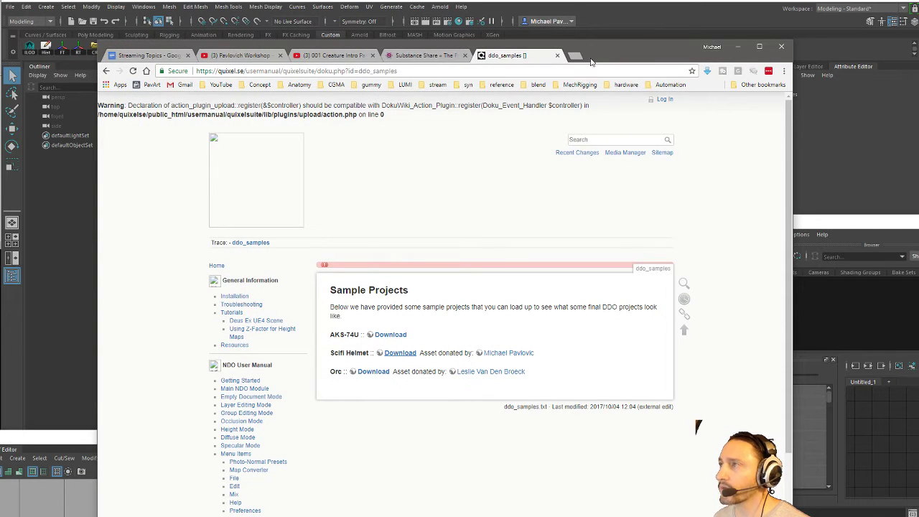
Step: Return to Substance Share, browse its Meshes category and open the GDC FPS Female asset page
drag(604, 54, 621, 0)
click(445, 0)
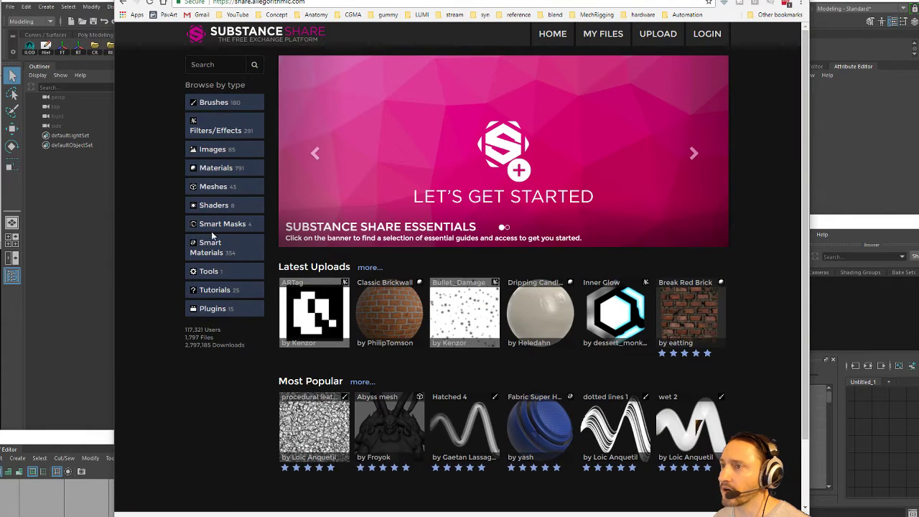
click(208, 187)
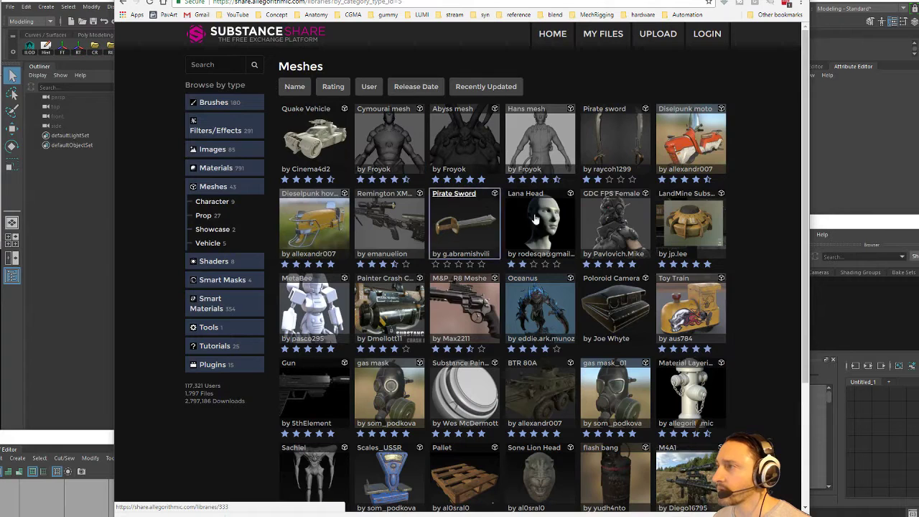
click(605, 213)
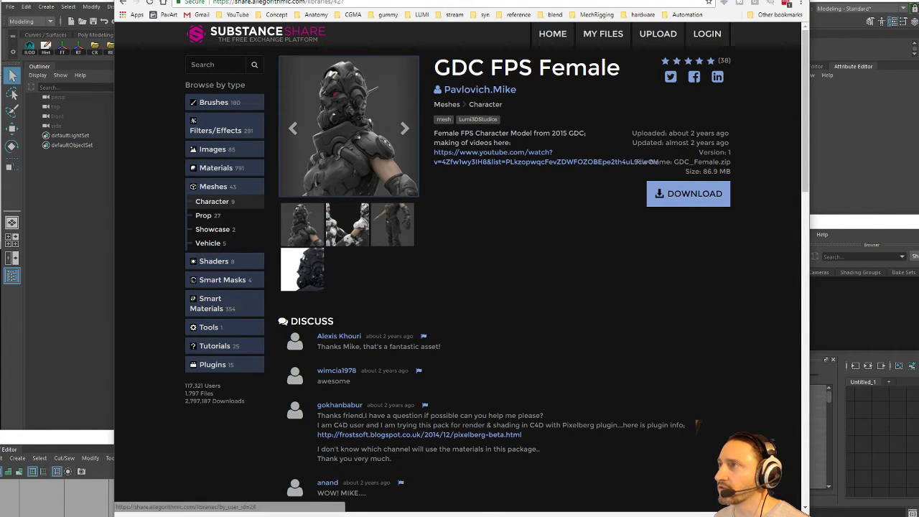
Step: Switch back to Maya, import the GDC FPS Female character into the empty scene and select its mesh
key(alt+Tab)
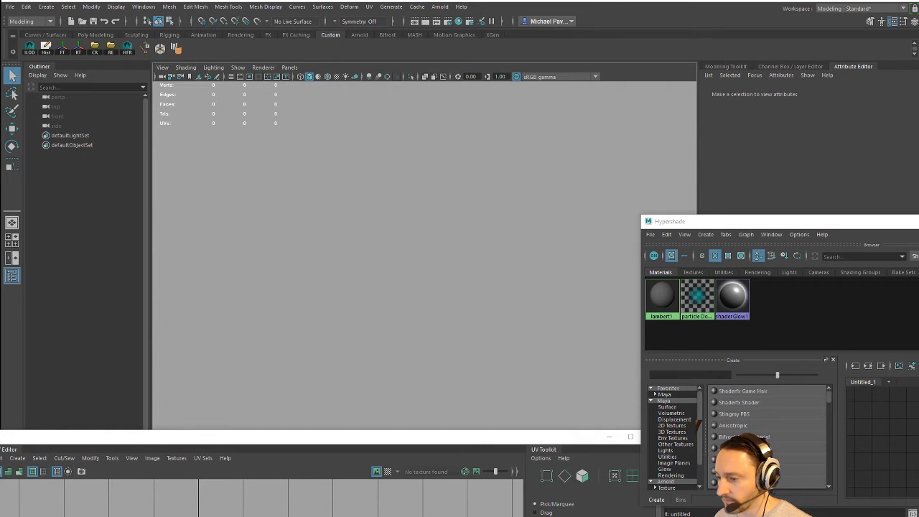
mouse_move(662, 225)
mouse_down()
mouse_move(374, 131)
mouse_move(361, 196)
mouse_up()
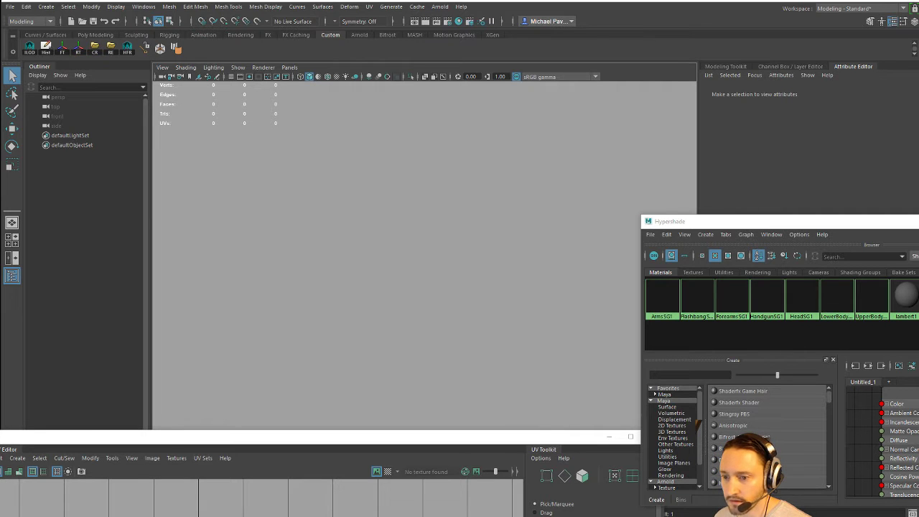
scroll(465, 205, down, 10)
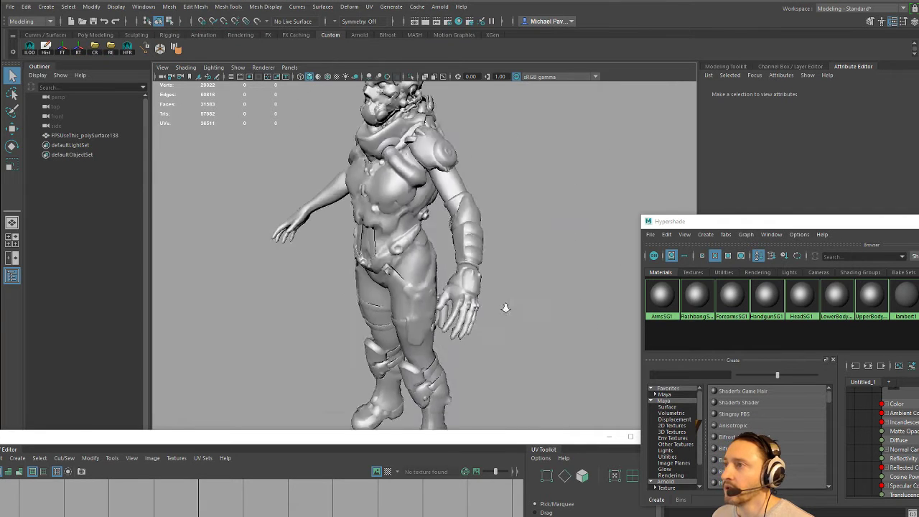
click(466, 206)
alt+drag(543, 215, 487, 220)
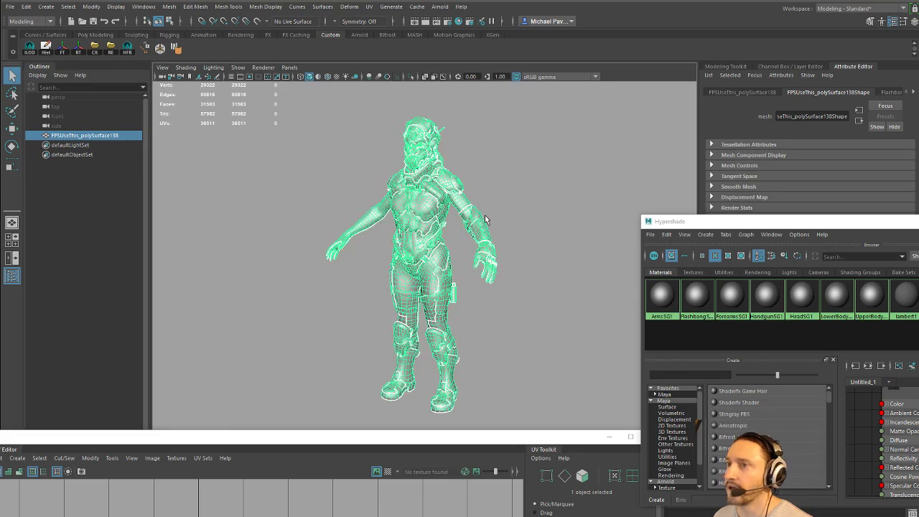
Step: Check the combined character's overlapping UVs in the UV Editor and start a new scene without saving changes
drag(303, 438, 502, 75)
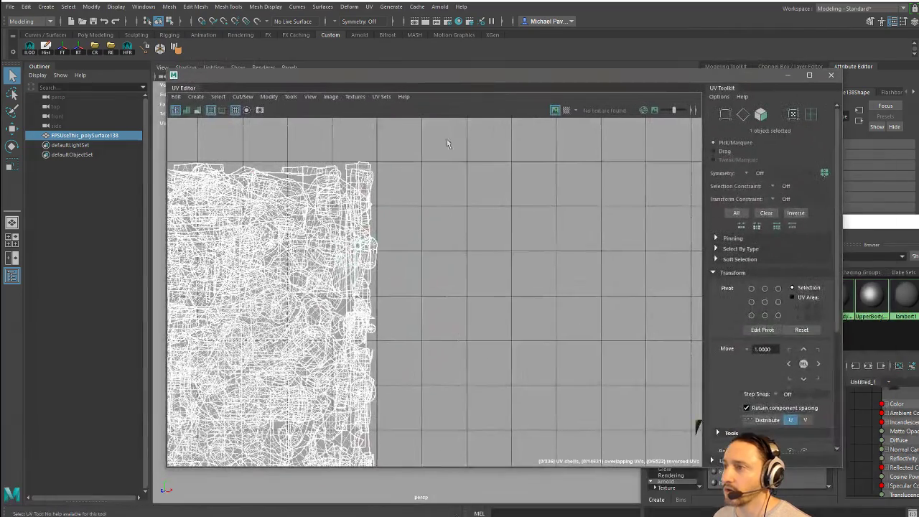
double_click(547, 76)
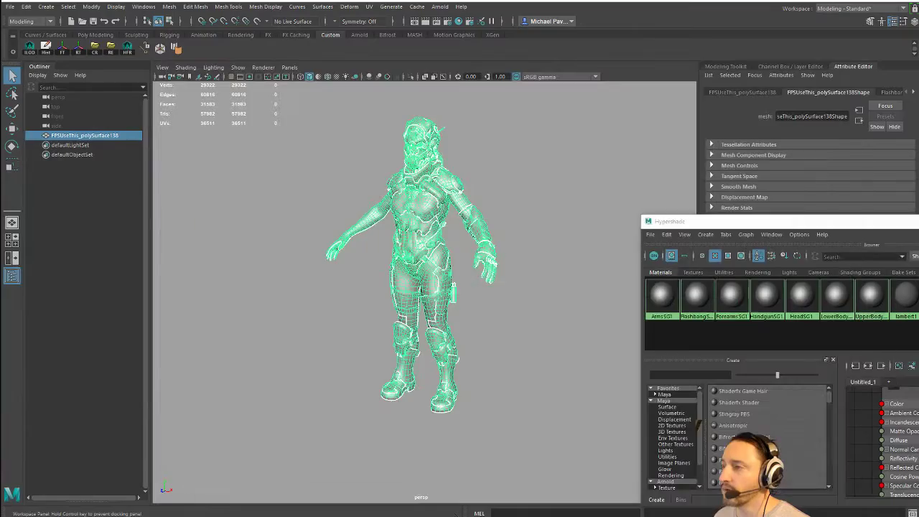
click(10, 7)
click(25, 19)
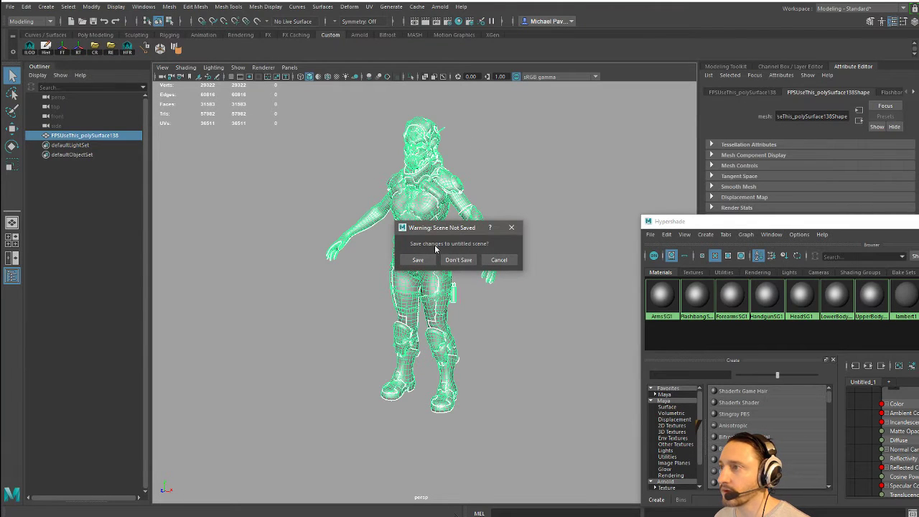
click(457, 260)
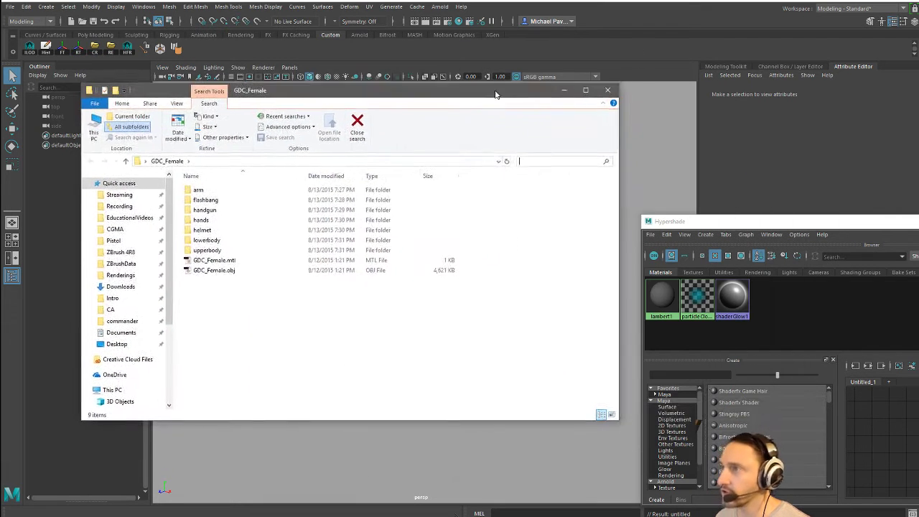
Step: Search the GDC_Female folder for *.obj and select the seven body-part files from upperbody.obj to flashbang.obj
click(544, 167)
text(*.obj)
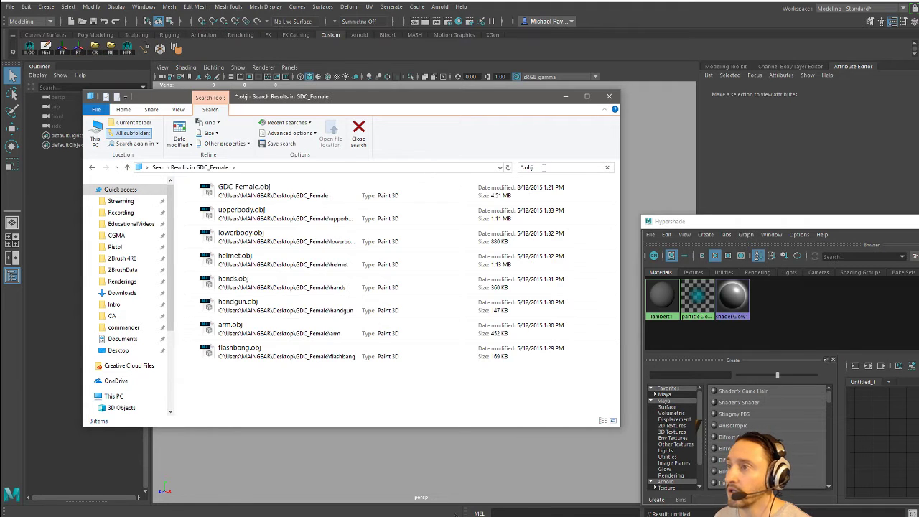
click(263, 216)
shift+click(267, 358)
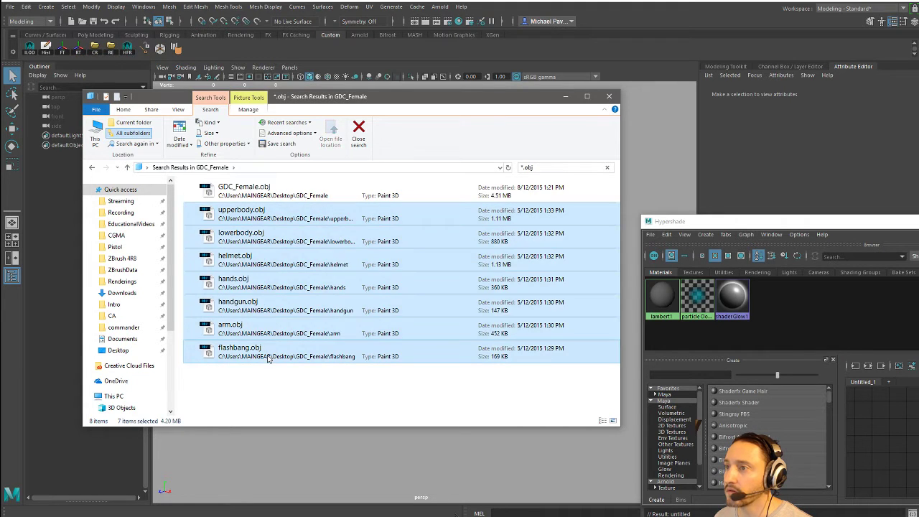
Step: Import the seven selected OBJ parts into the empty Maya scene, accepting the single-mesh notice
drag(332, 96, 784, 117)
drag(702, 232, 327, 242)
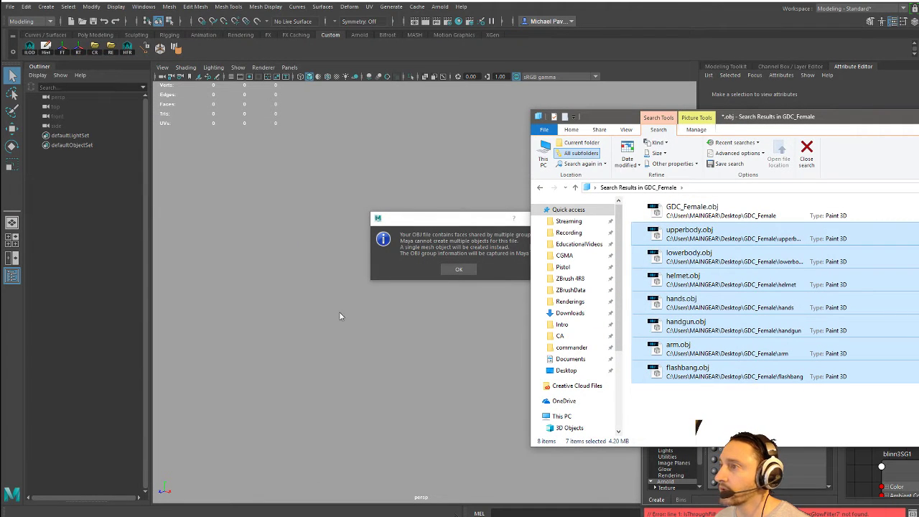
click(458, 269)
scroll(441, 228, down, 3)
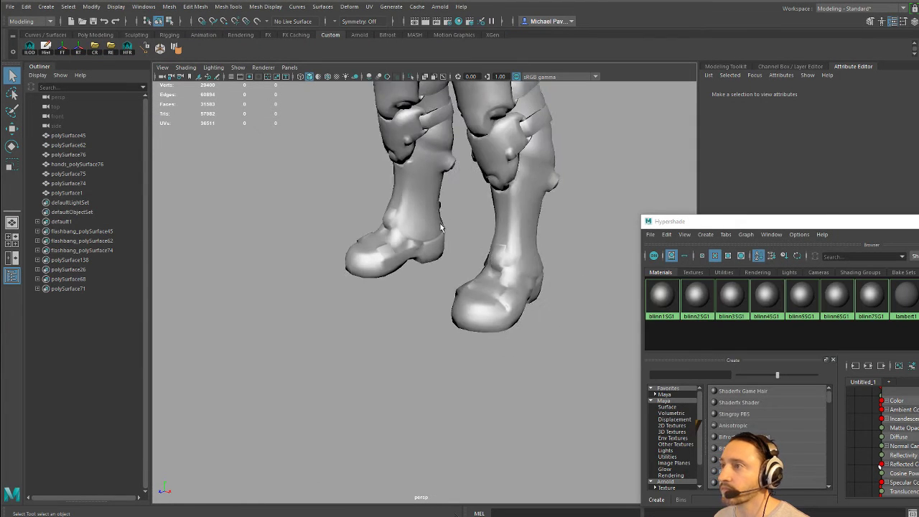
scroll(441, 228, down, 3)
Step: Select the lower-body mesh and frame its full UV layout in a narrower UV Editor window
click(439, 233)
scroll(431, 266, down, 2)
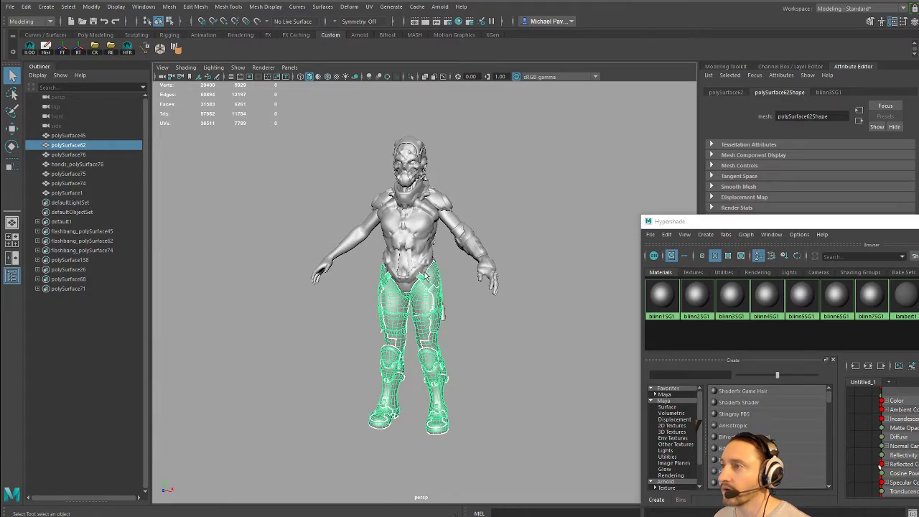
click(438, 80)
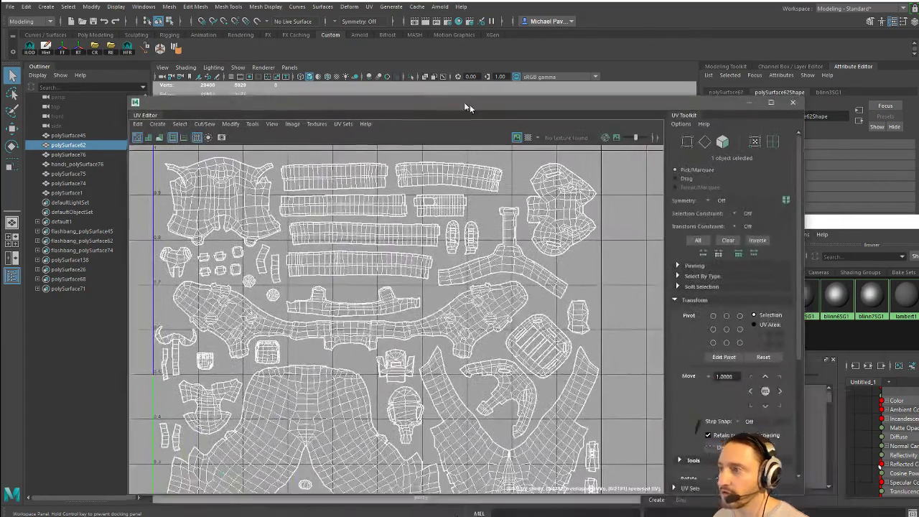
drag(468, 107, 399, 85)
drag(730, 287, 637, 287)
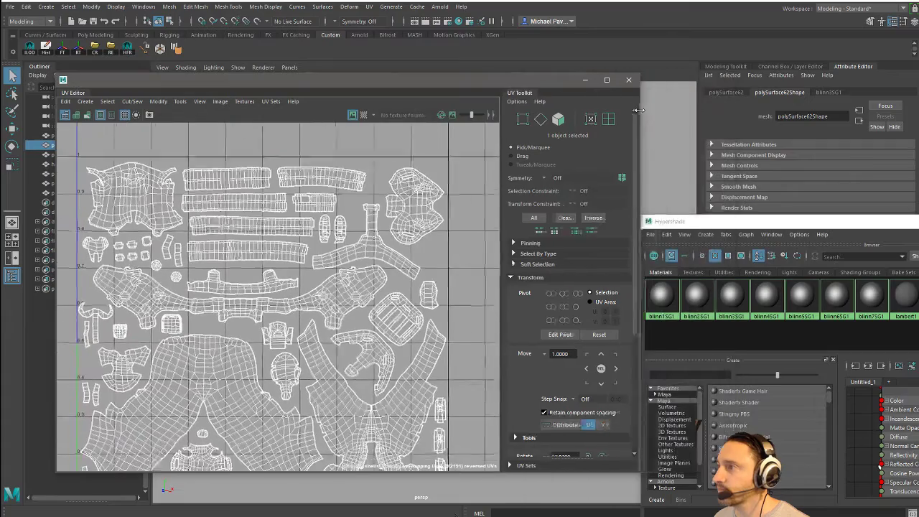
scroll(365, 285, down, 4)
key(f)
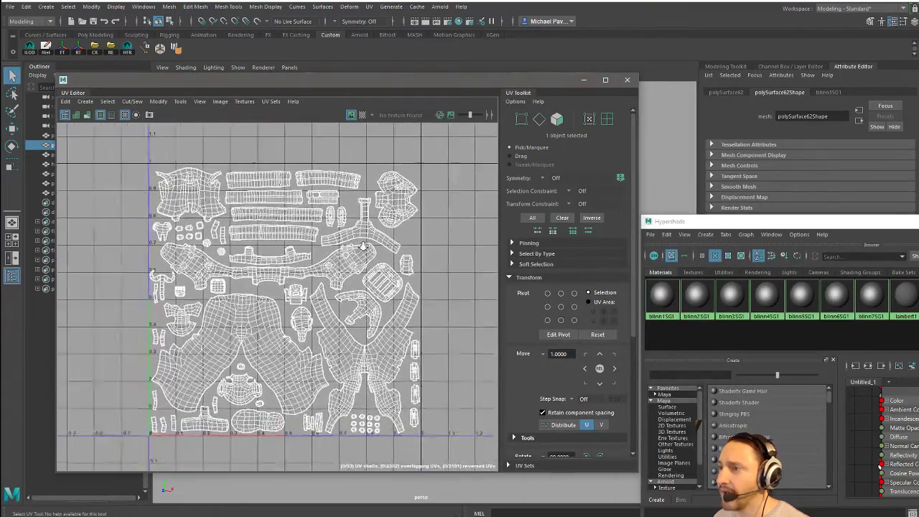
Step: Place the UV Editor beside the character, move the Hypershade out of the way and compare the lower body with its UVs
drag(329, 84, 772, 77)
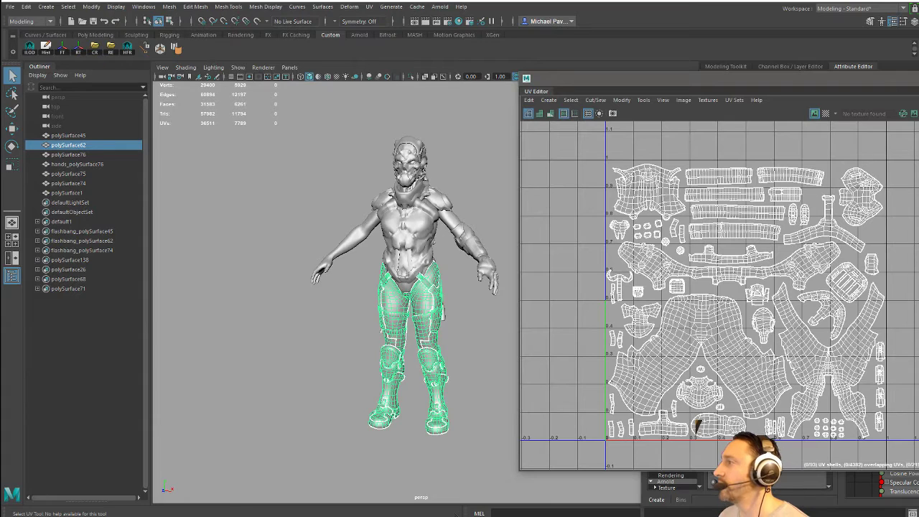
click(717, 478)
drag(725, 292, 554, 516)
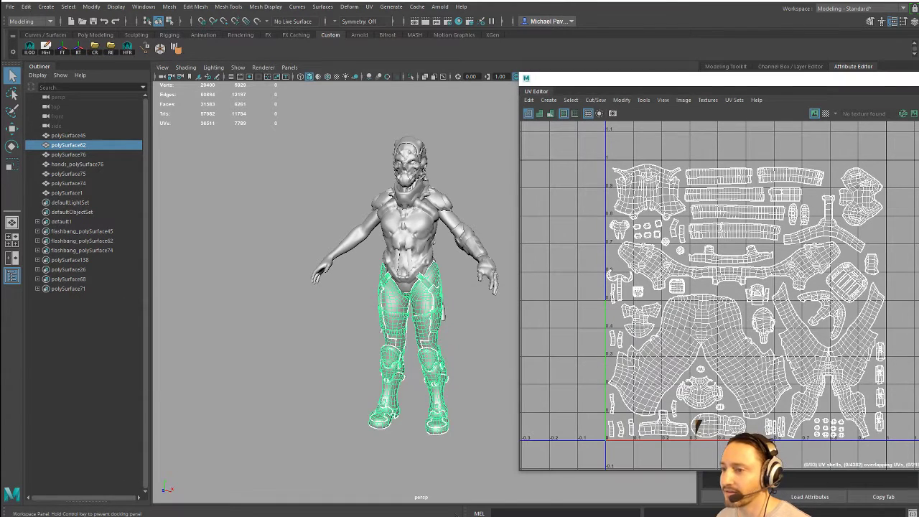
scroll(389, 261, up, 5)
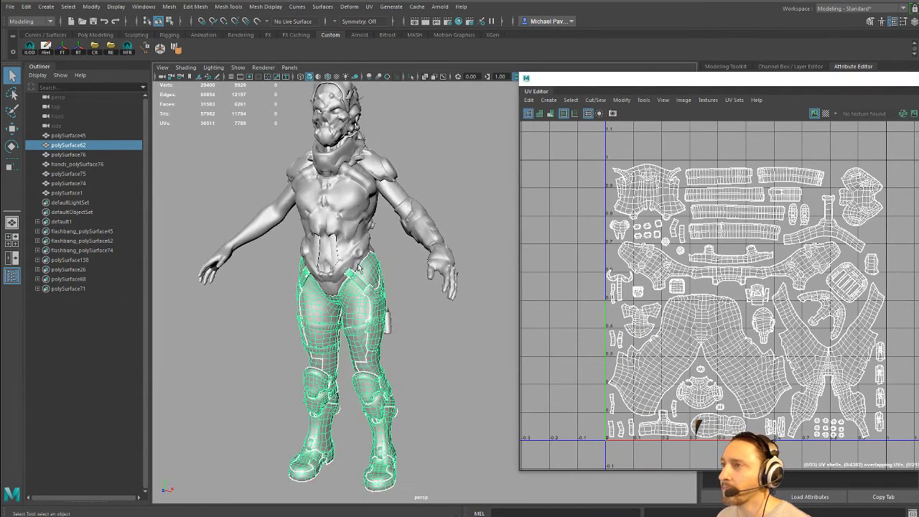
alt+drag(389, 261, 337, 259)
scroll(262, 250, up, 3)
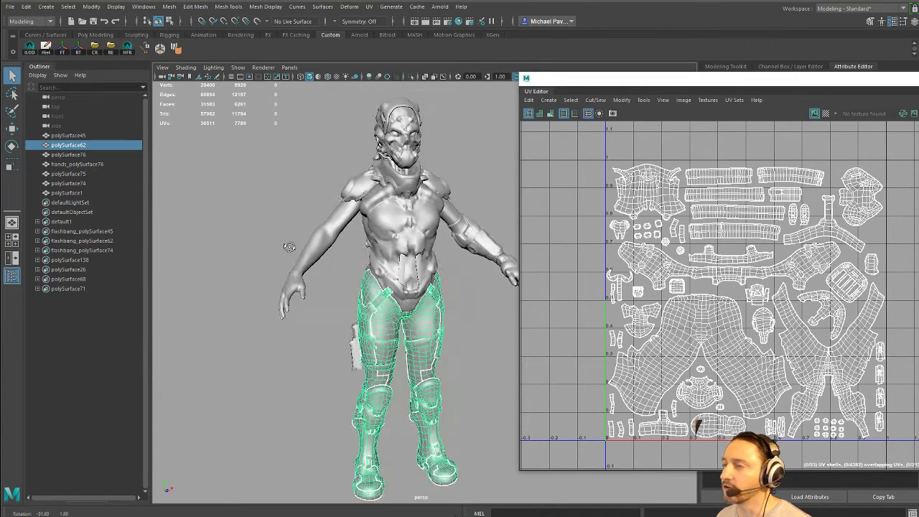
alt+drag(262, 250, 300, 262)
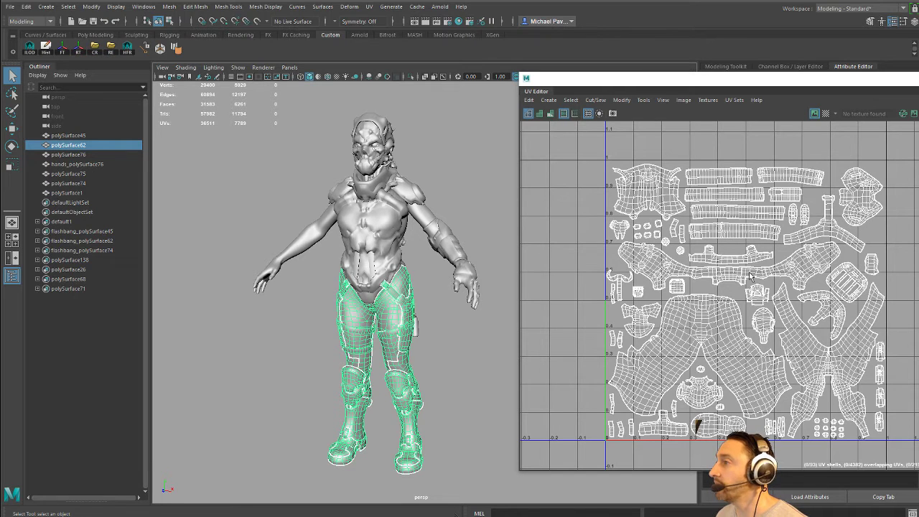
Step: Select the helmet mesh, isolate it in the viewport and frame it
alt+drag(334, 213, 348, 172)
click(352, 167)
scroll(395, 237, up, 3)
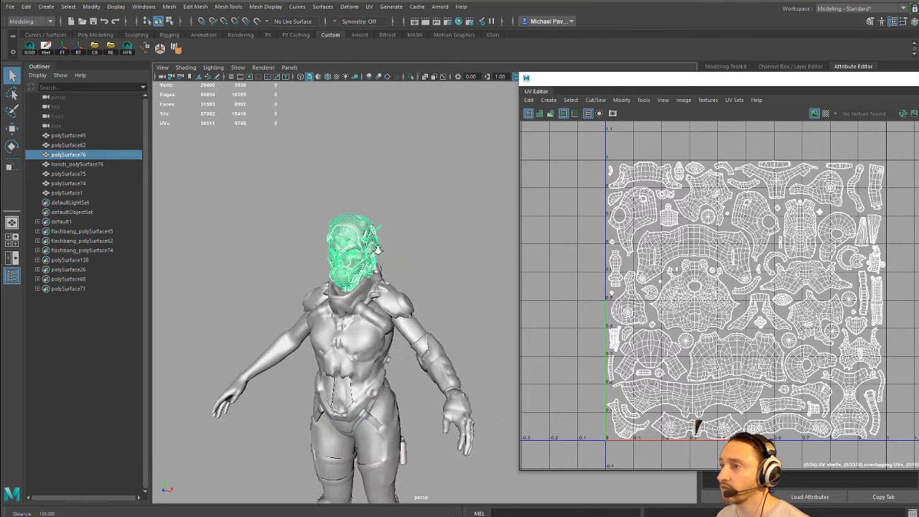
key(ctrl+1)
scroll(354, 225, up, 3)
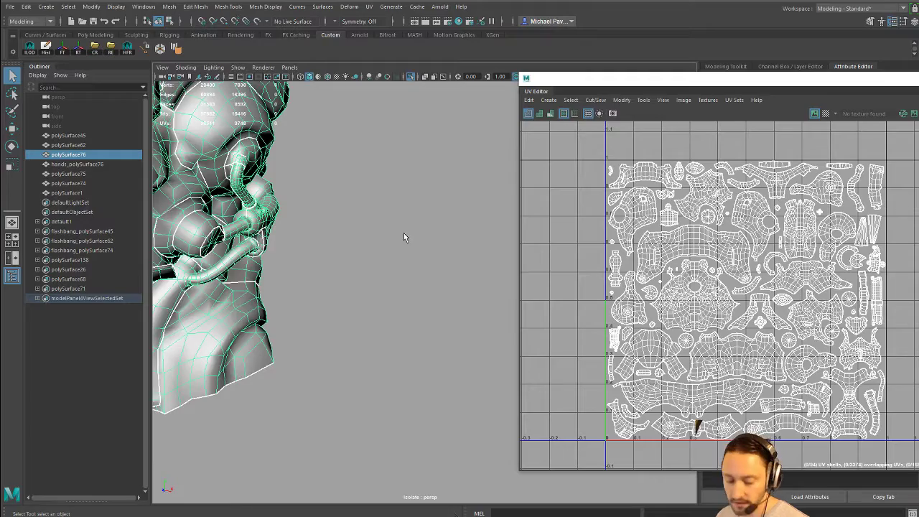
key(f)
Step: Examine the isolated helmet from the front and side against its UV layout
ctrl+click(426, 235)
click(426, 234)
alt+drag(425, 235, 322, 238)
alt+drag(359, 348, 339, 333)
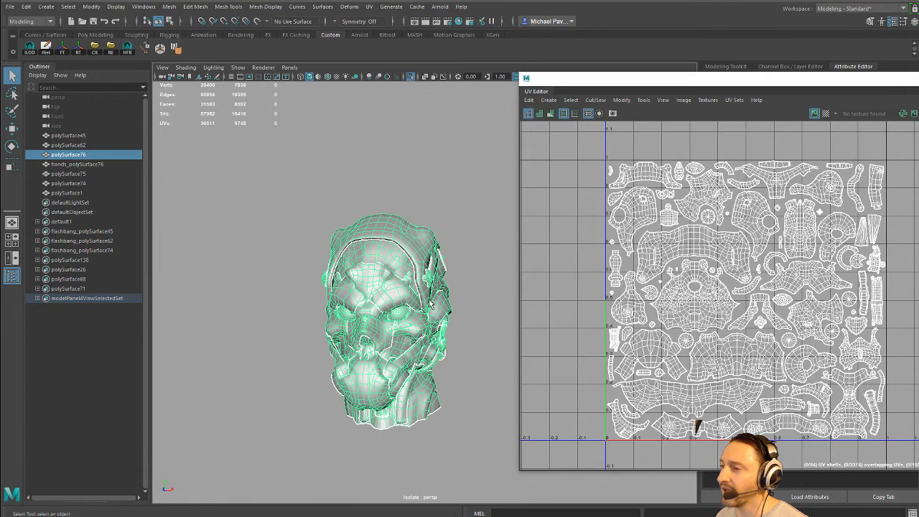
alt+drag(434, 306, 423, 345)
scroll(387, 305, up, 2)
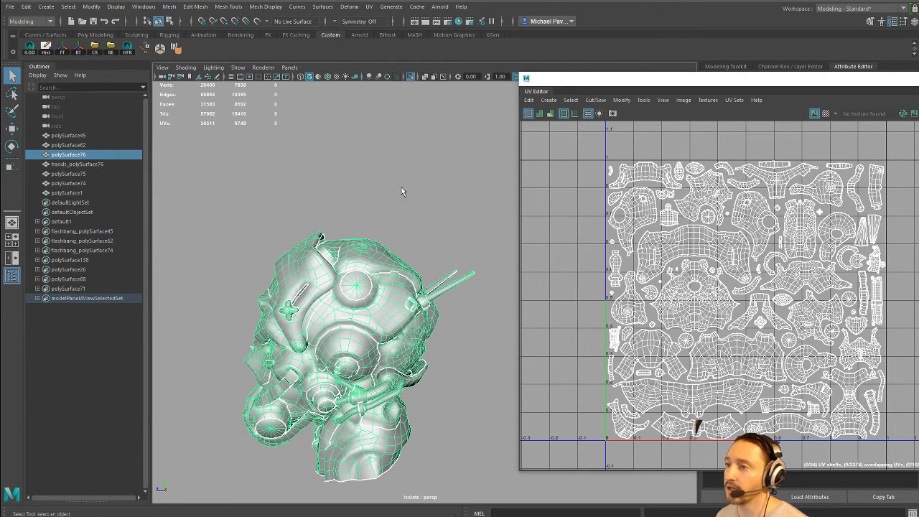
alt+drag(361, 324, 450, 267)
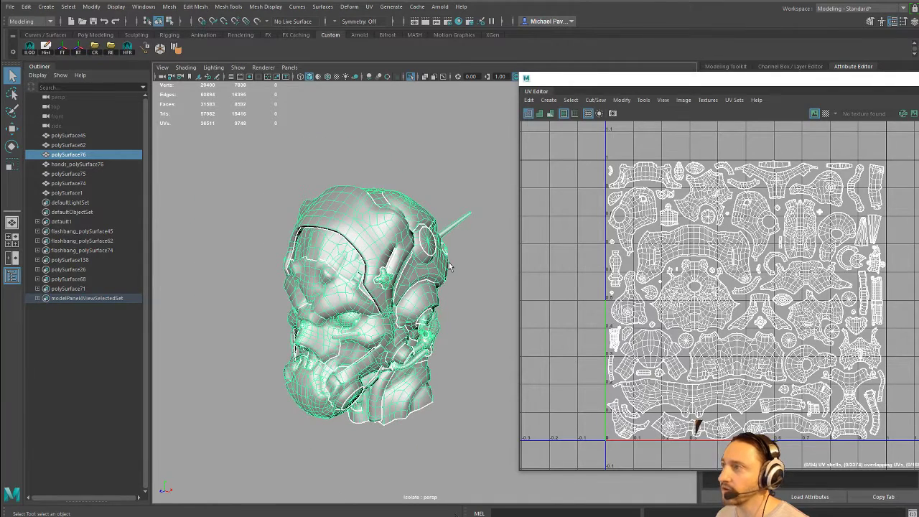
Step: Move the UV Editor aside and connect a file texture to the Bump Mapping of the helmet's blinn1SG1 material
drag(707, 86, 915, 478)
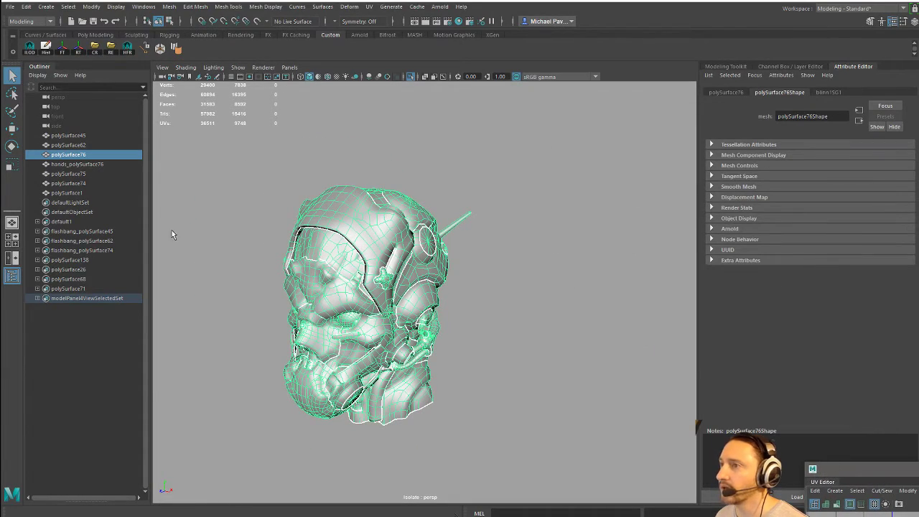
click(832, 92)
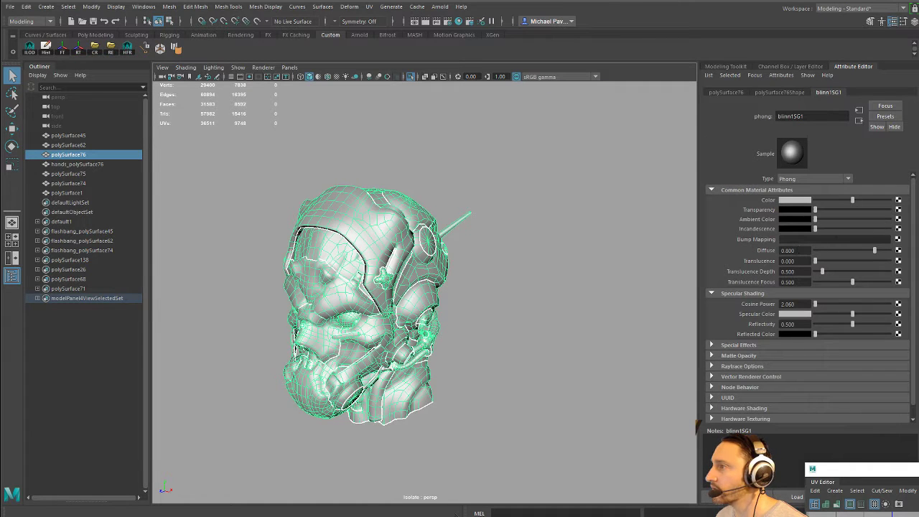
click(897, 239)
click(285, 237)
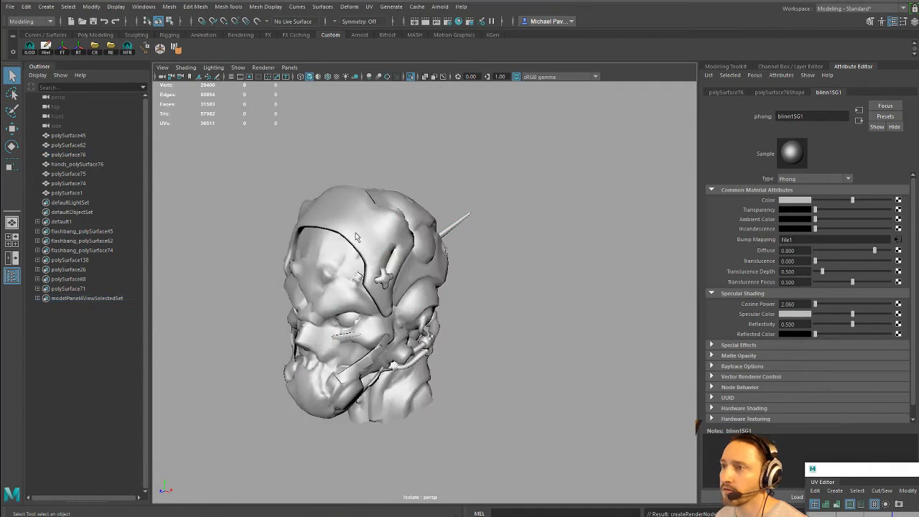
Step: Set the bump node to Tangent Space Normals and load HeadSG_normal.tga as its file texture
click(851, 210)
click(845, 218)
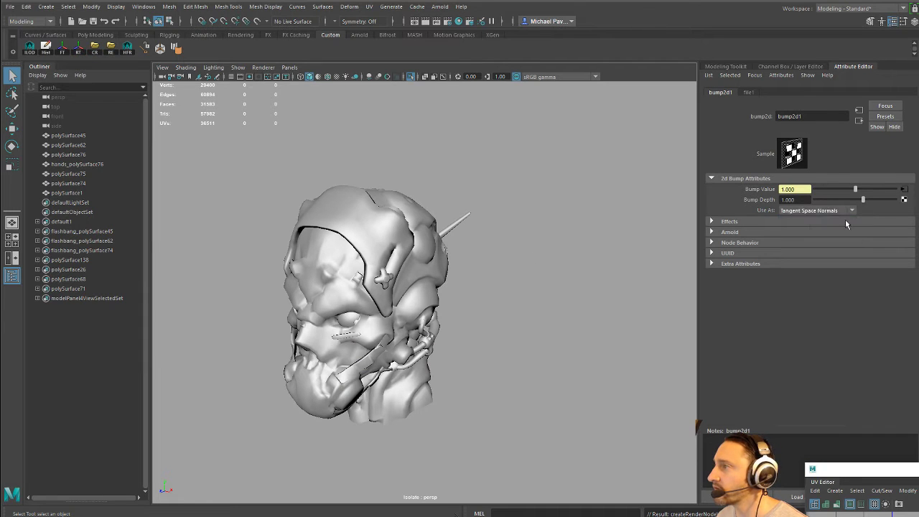
click(904, 189)
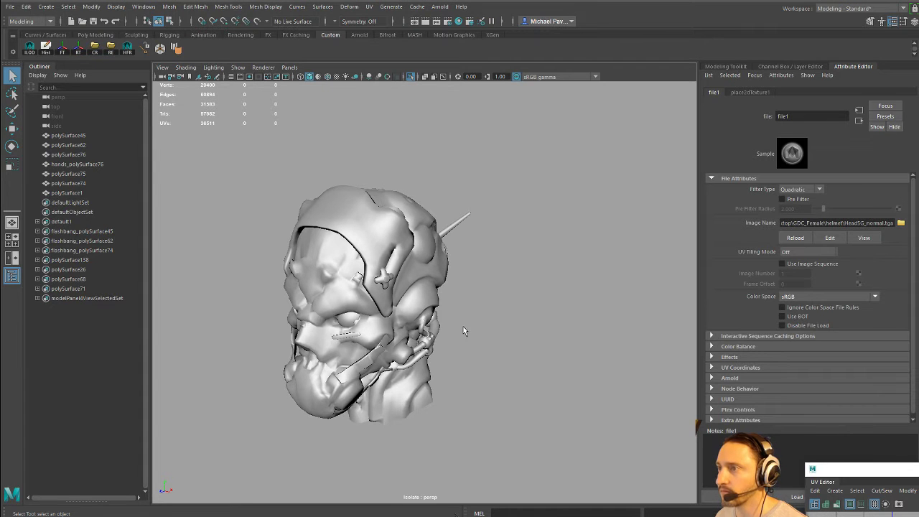
Step: Turn on textured display in the viewport and select the helmet to bring up its material
mouse_move(464, 328)
alt+mouse_down()
mouse_move(484, 242)
mouse_move(595, 219)
mouse_move(489, 232)
mouse_move(439, 252)
alt+mouse_up()
key(6)
click(441, 254)
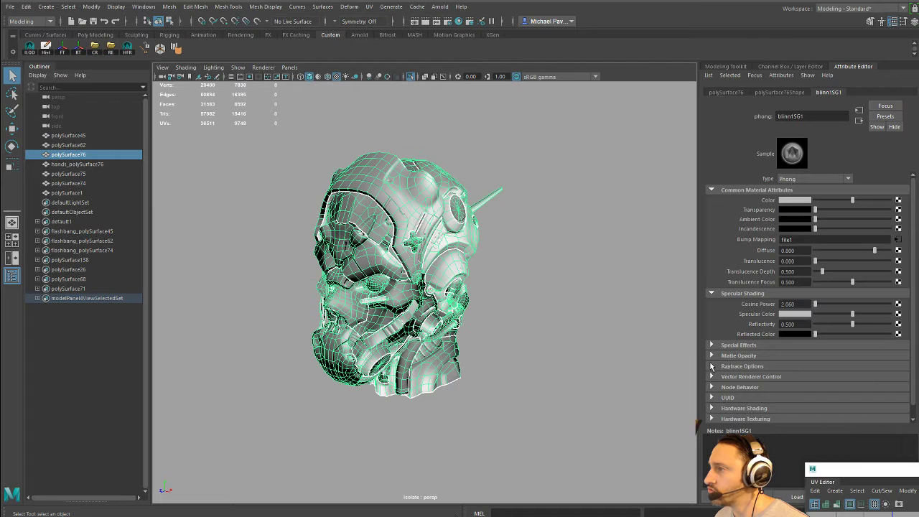
Step: Check the Hardware Texturing settings of the blinn1SG1 material and view its connected shading group
click(712, 415)
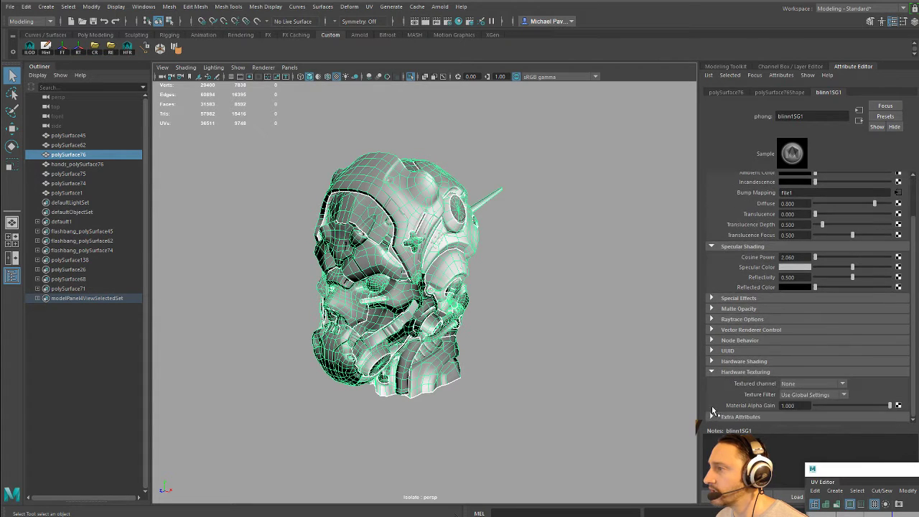
click(712, 371)
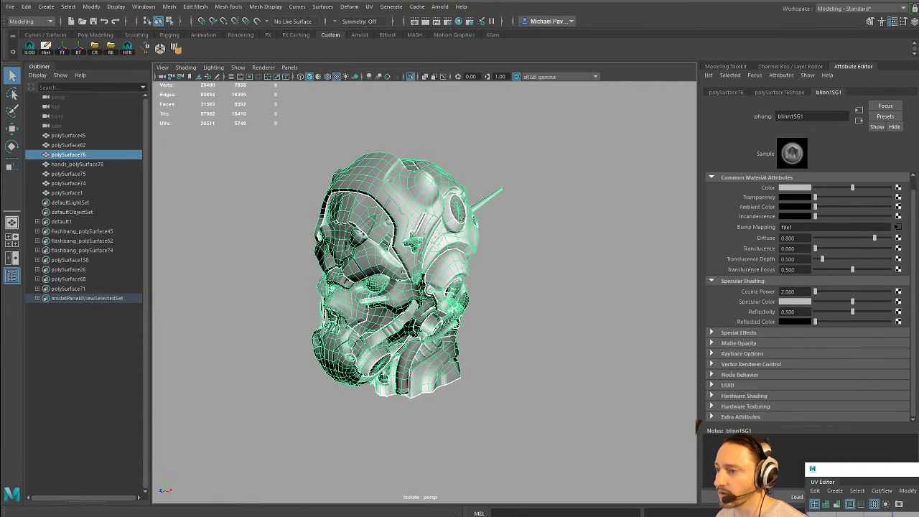
drag(352, 516, 375, 457)
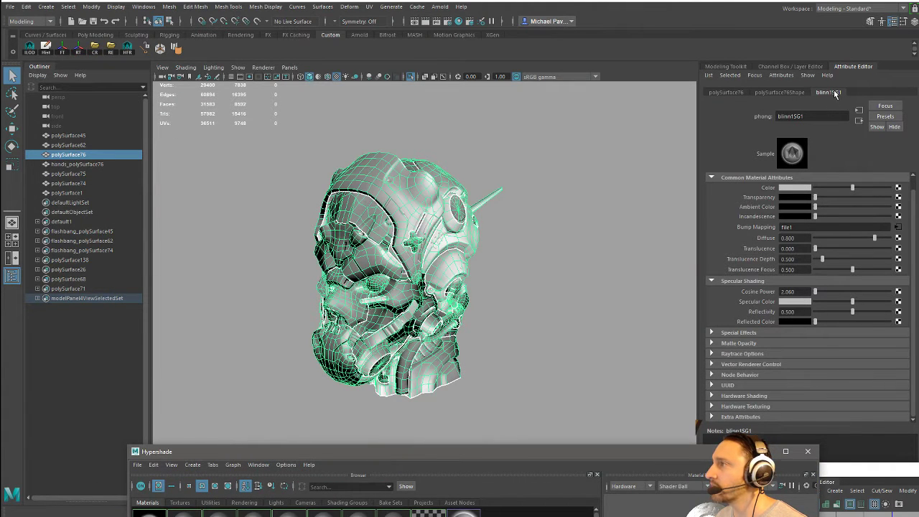
click(859, 120)
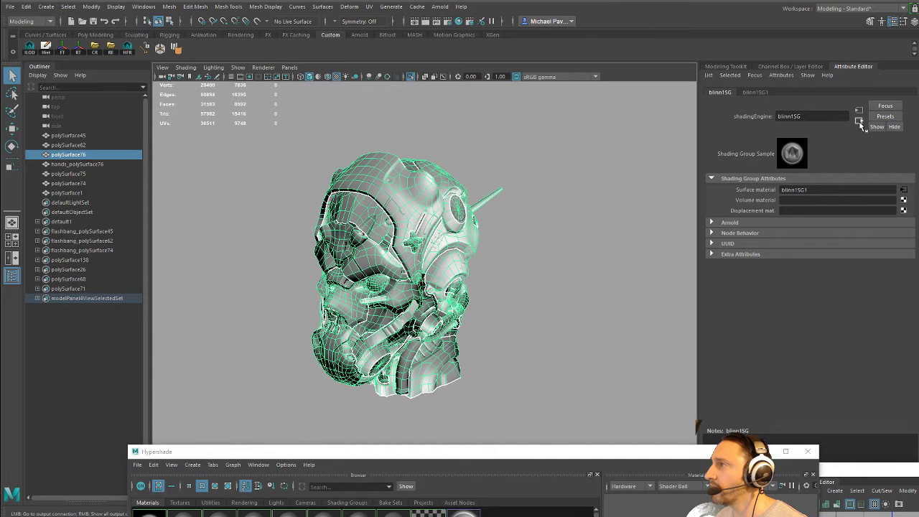
click(859, 109)
click(860, 120)
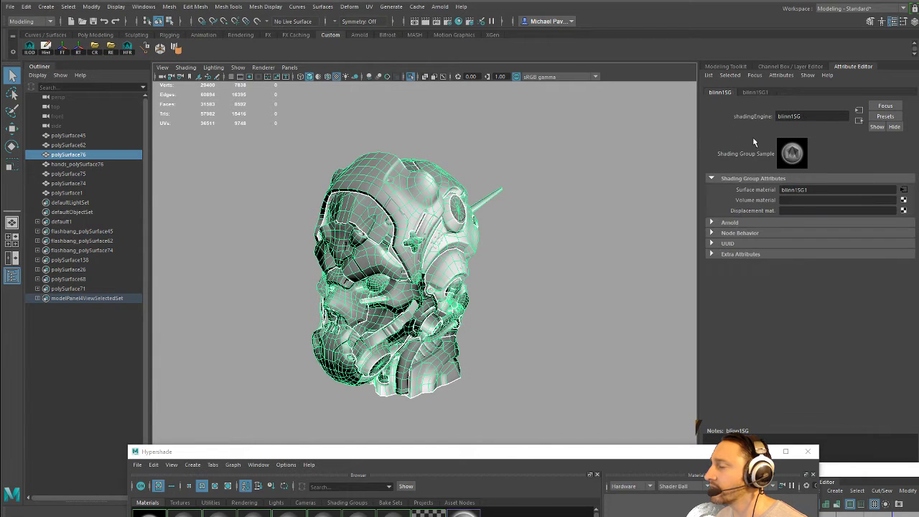
Step: View the blinn6SG1 material in Hypershade and reselect the helmeted head mesh in the viewport
drag(335, 458, 341, 141)
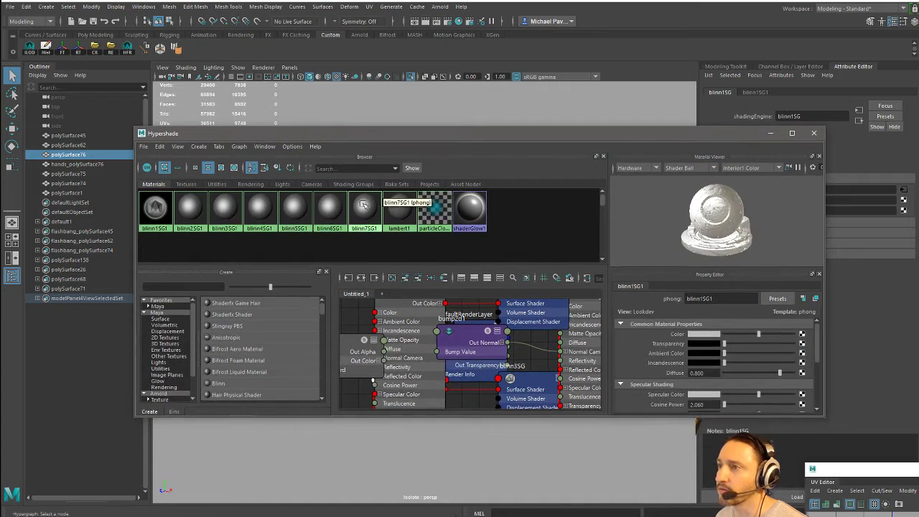
click(329, 209)
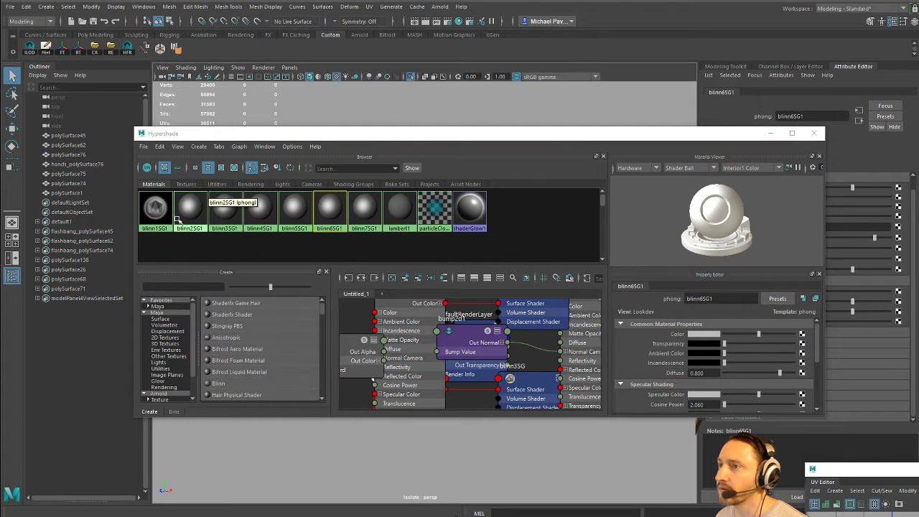
drag(348, 148, 352, 502)
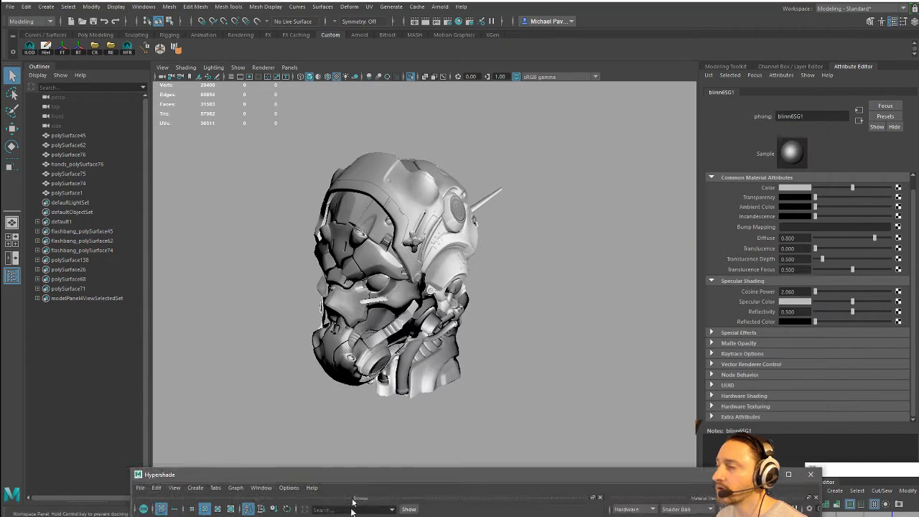
click(392, 206)
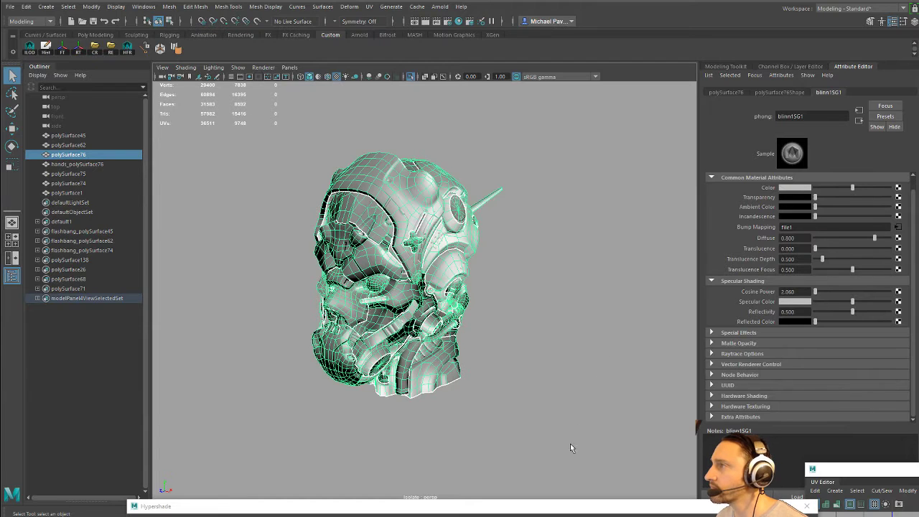
Step: Graph the node network of the blinn1SG1 material in Hypershade
drag(542, 505, 531, 117)
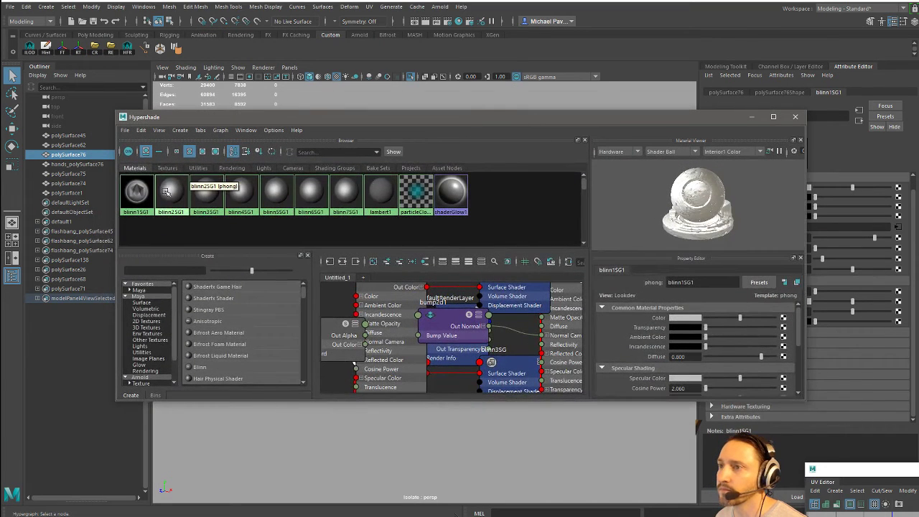
click(137, 191)
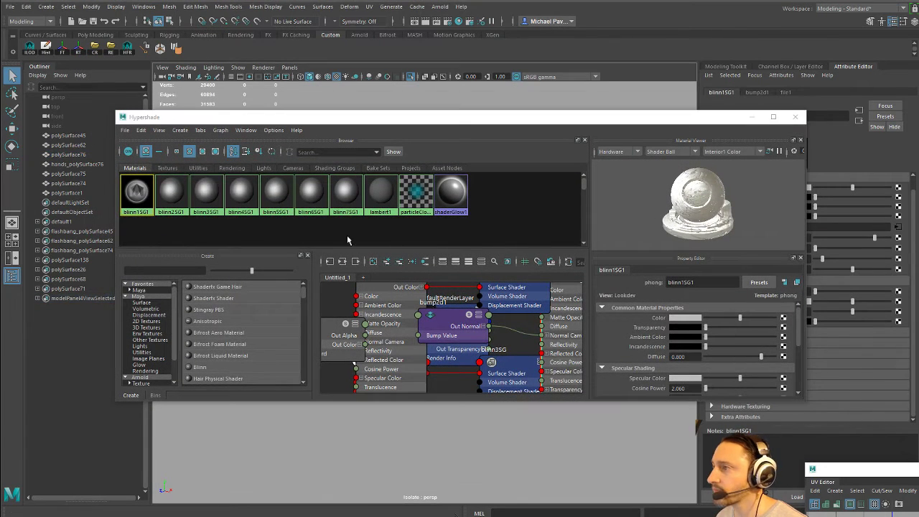
right_click(137, 197)
click(118, 238)
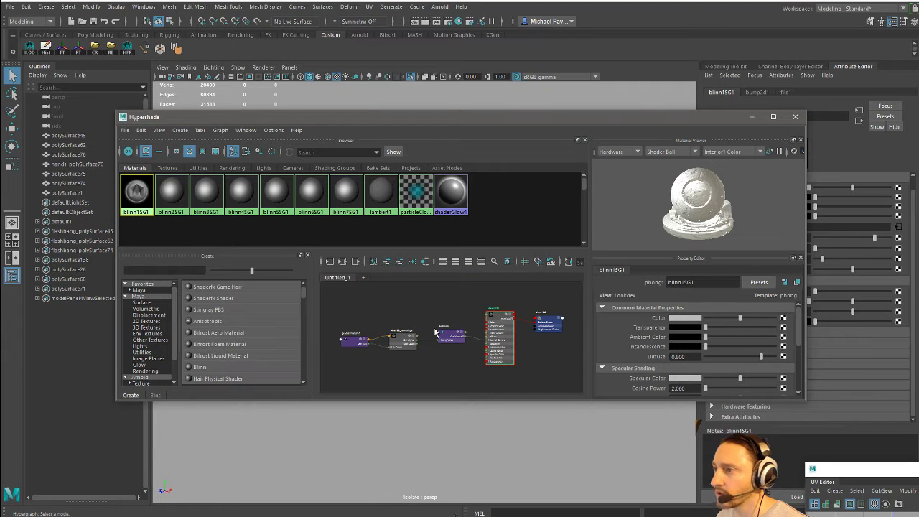
Step: Examine how the HeadSG_normal.tga texture and bump node feed the phong material, including its bump/normal mapping property
scroll(435, 333, up, 5)
alt+middle_drag(435, 332, 494, 310)
scroll(423, 310, down, 2)
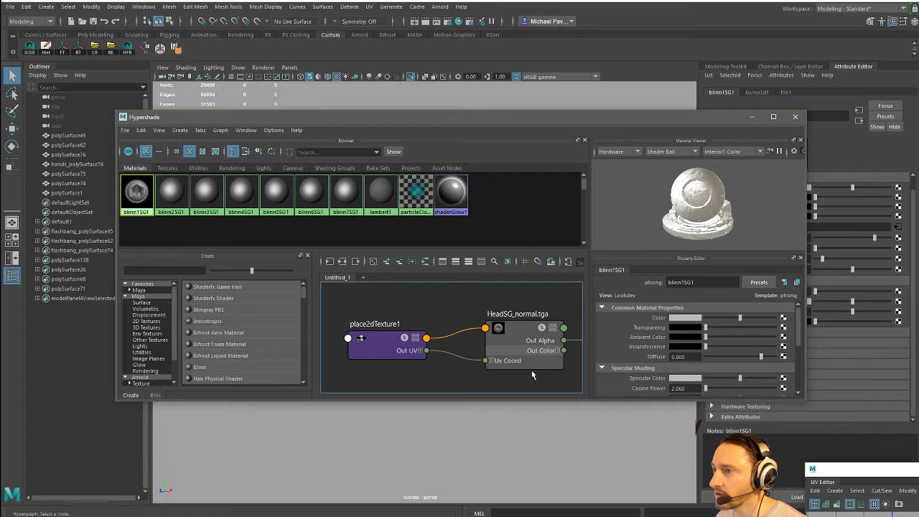
alt+middle_drag(532, 374, 301, 368)
alt+middle_drag(416, 371, 365, 369)
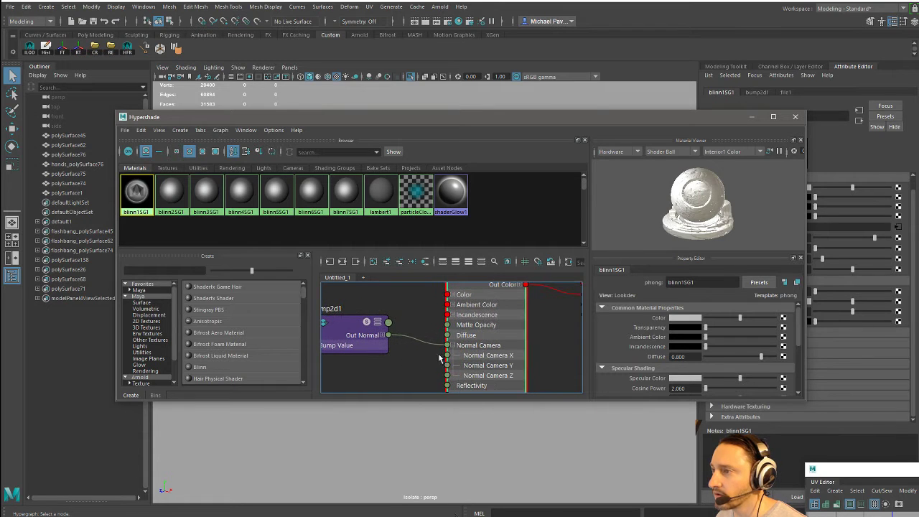
alt+middle_drag(440, 357, 414, 338)
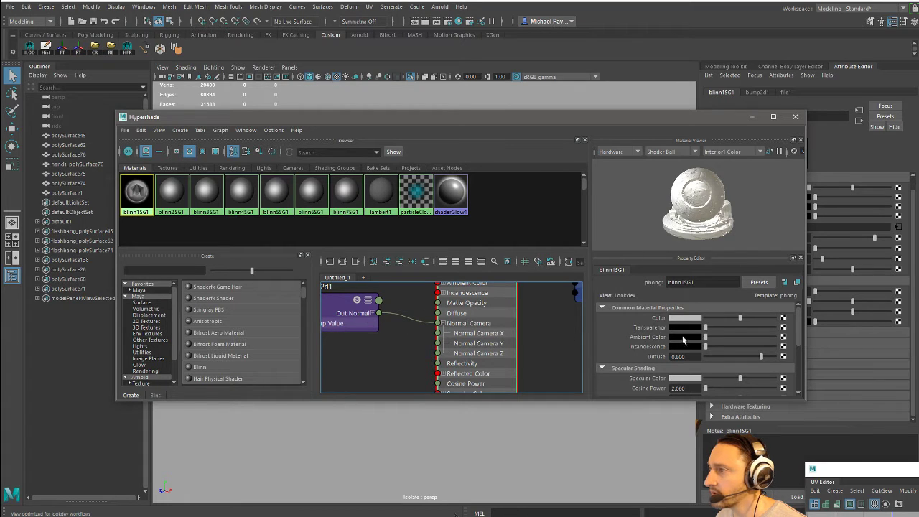
scroll(692, 339, down, 2)
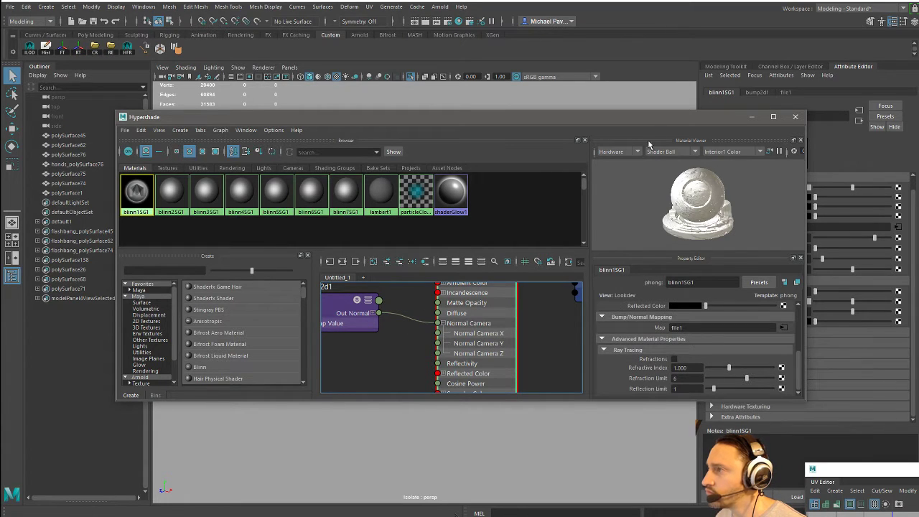
drag(430, 116, 479, 502)
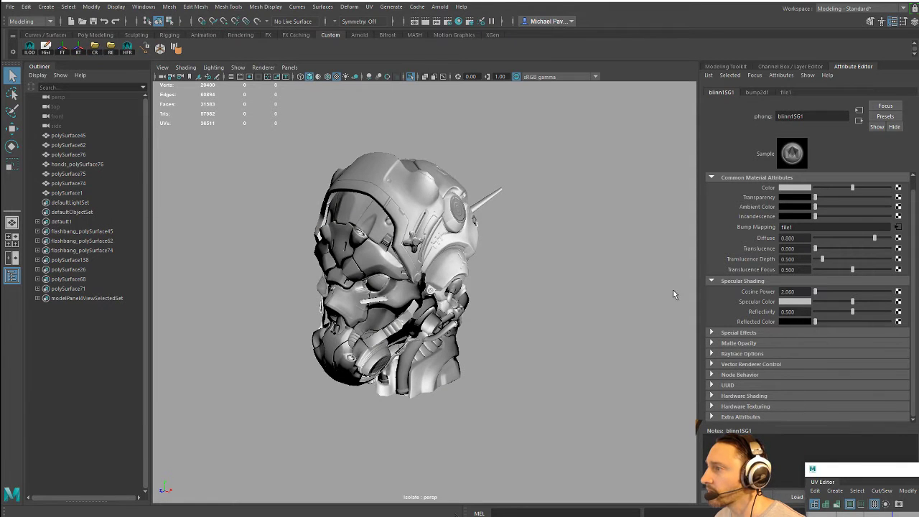
Step: Try the Left Handed tangent space coordinate system on the head mesh's shape and restore Right Handed
click(401, 233)
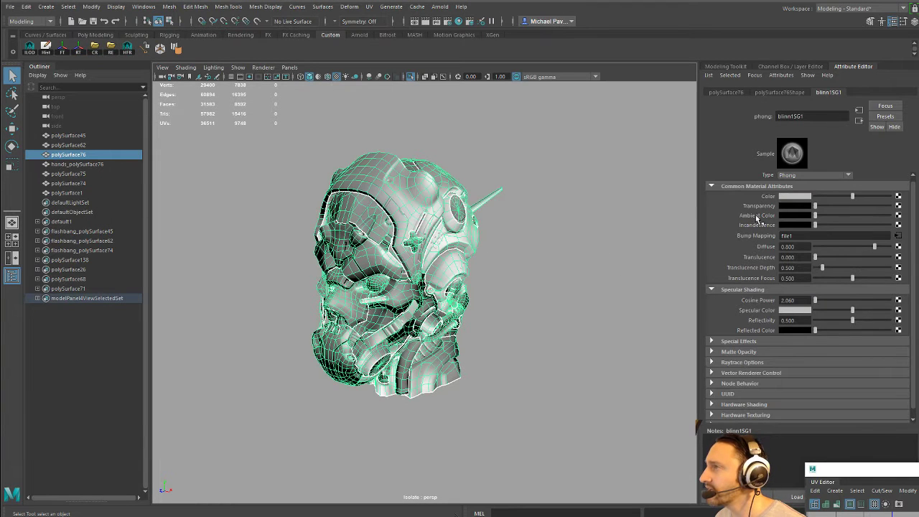
click(794, 93)
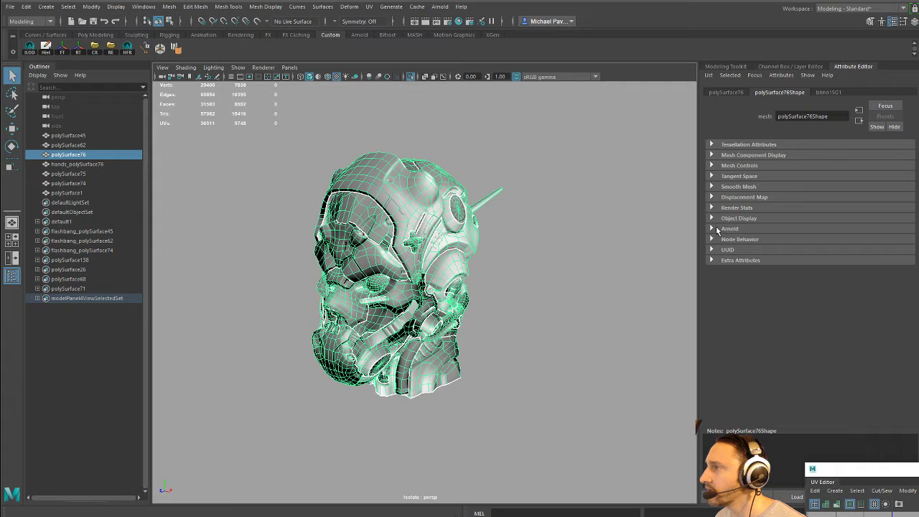
click(713, 177)
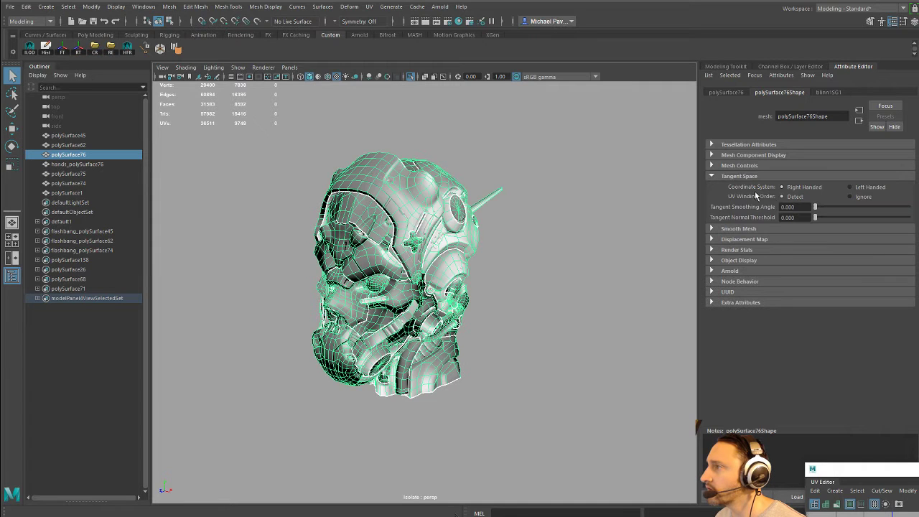
click(862, 189)
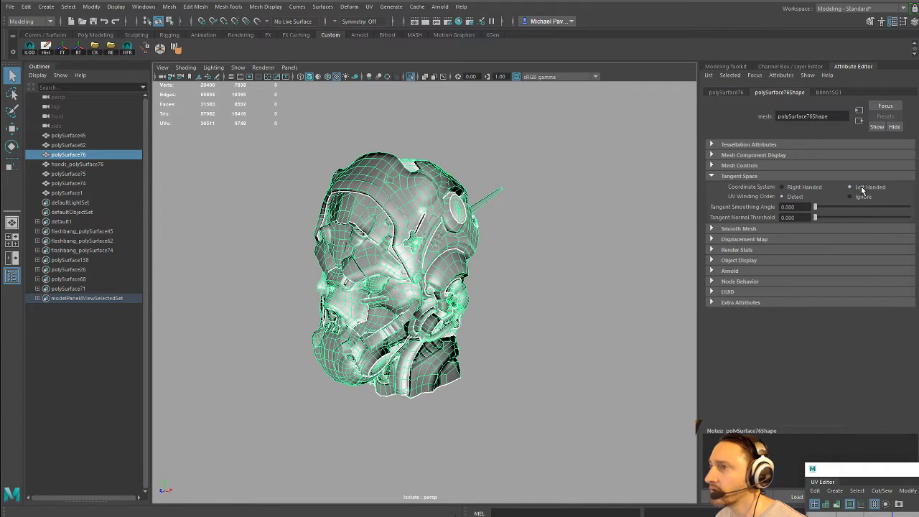
click(804, 188)
Step: Inspect the normal map shading of the head mesh from both sides and the front
alt+drag(656, 234, 610, 232)
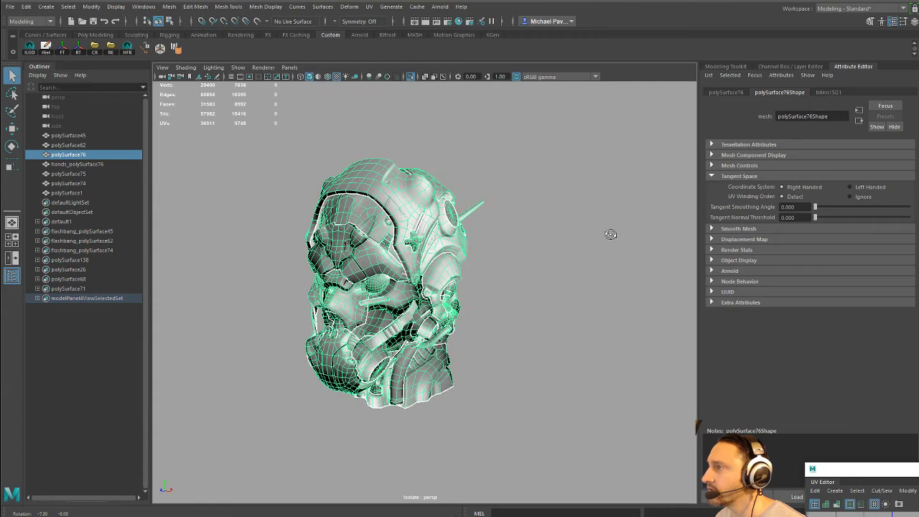
click(541, 184)
alt+drag(541, 185, 533, 277)
click(491, 232)
mouse_move(491, 232)
alt+mouse_down()
mouse_move(584, 248)
mouse_move(492, 228)
alt+mouse_up()
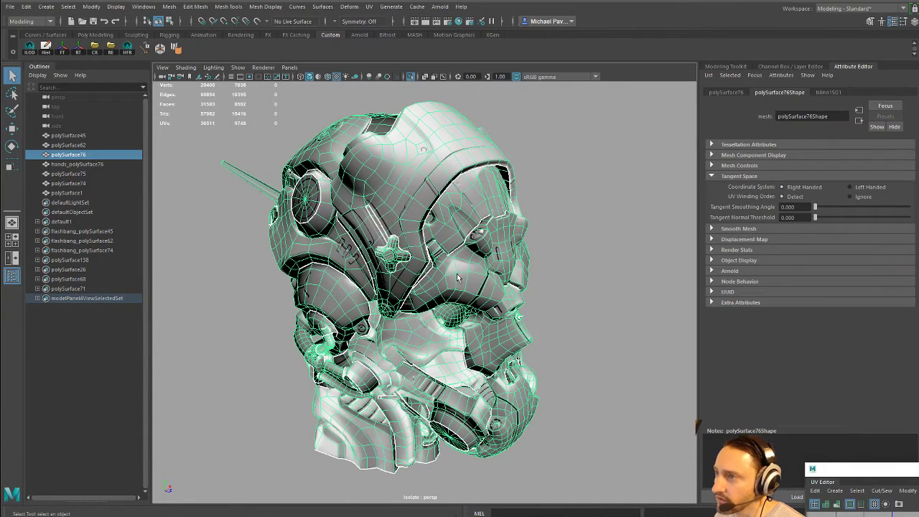
alt+drag(542, 267, 447, 308)
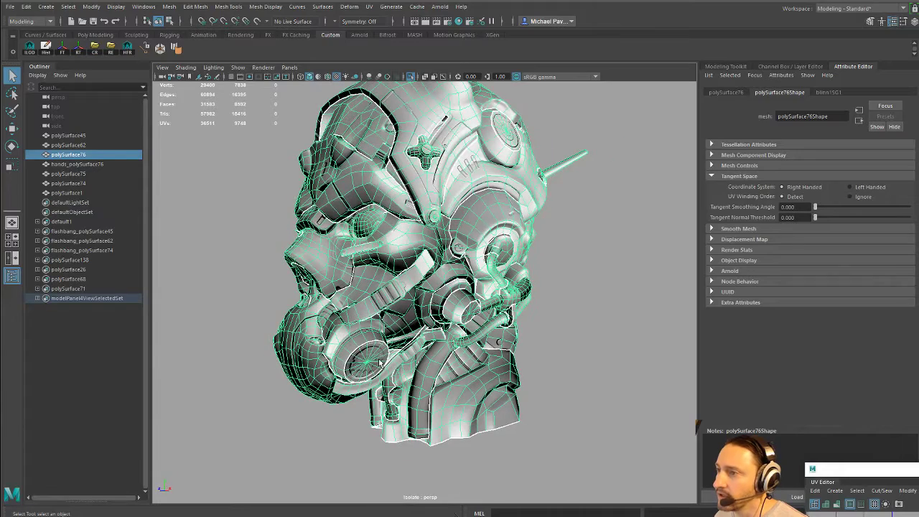
alt+drag(366, 375, 379, 347)
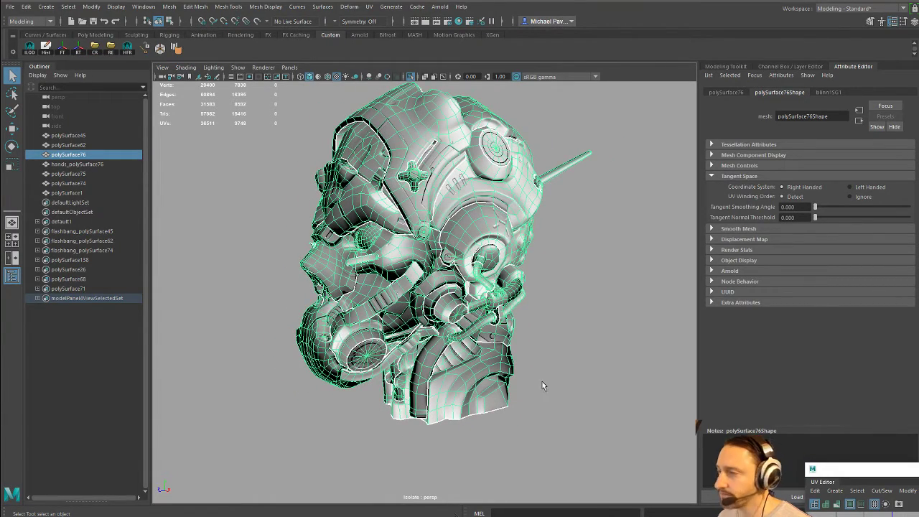
scroll(542, 386, down, 3)
alt+drag(542, 386, 589, 378)
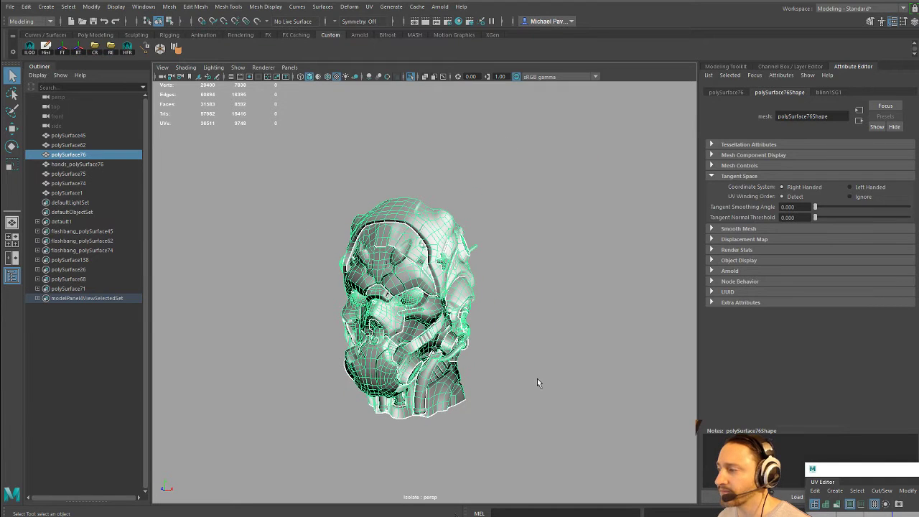
Step: Open the recent scene commander_working007.mb in place of the current one
click(10, 6)
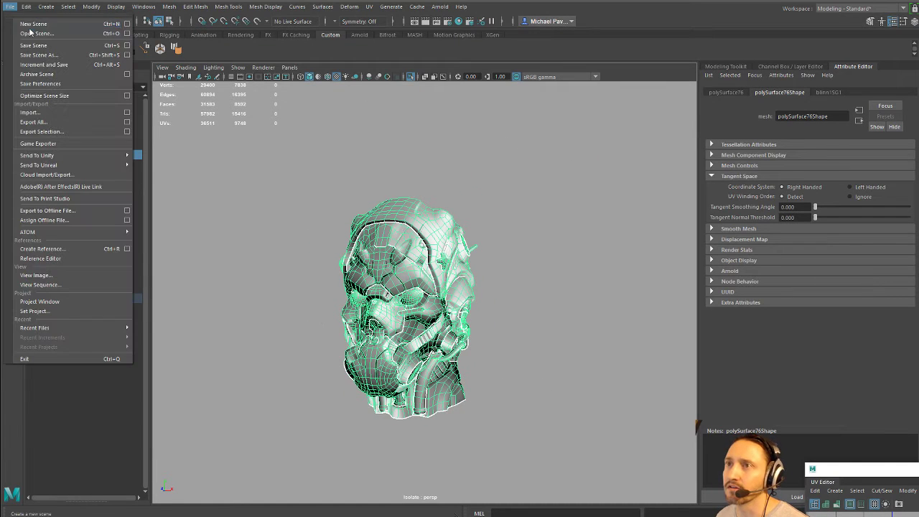
click(31, 35)
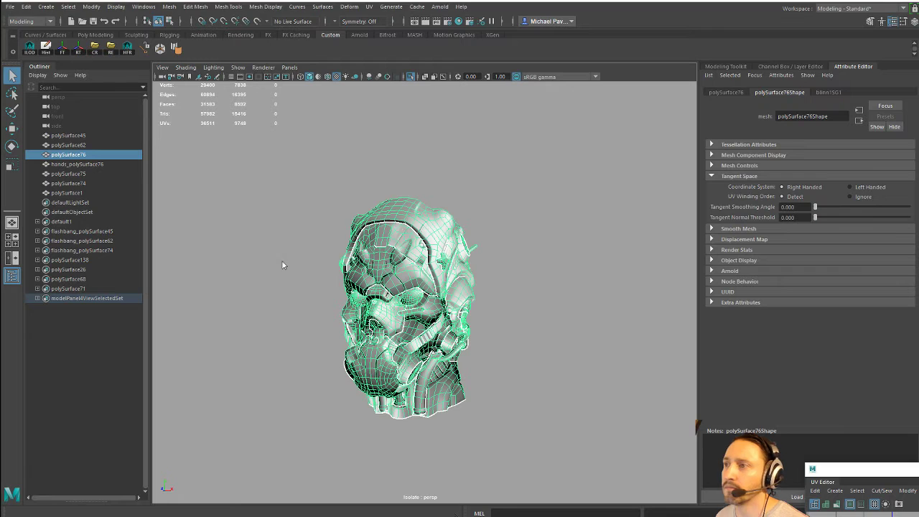
click(10, 7)
mouse_move(69, 333)
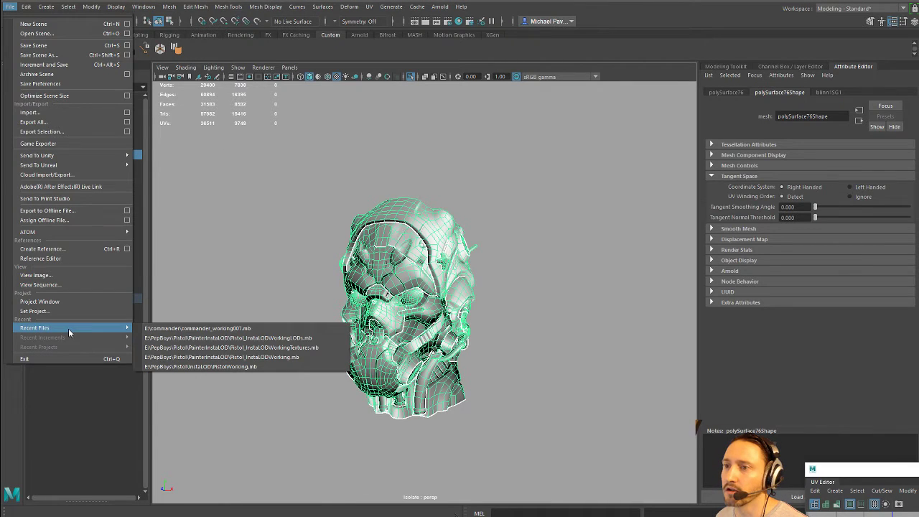
click(179, 329)
click(459, 262)
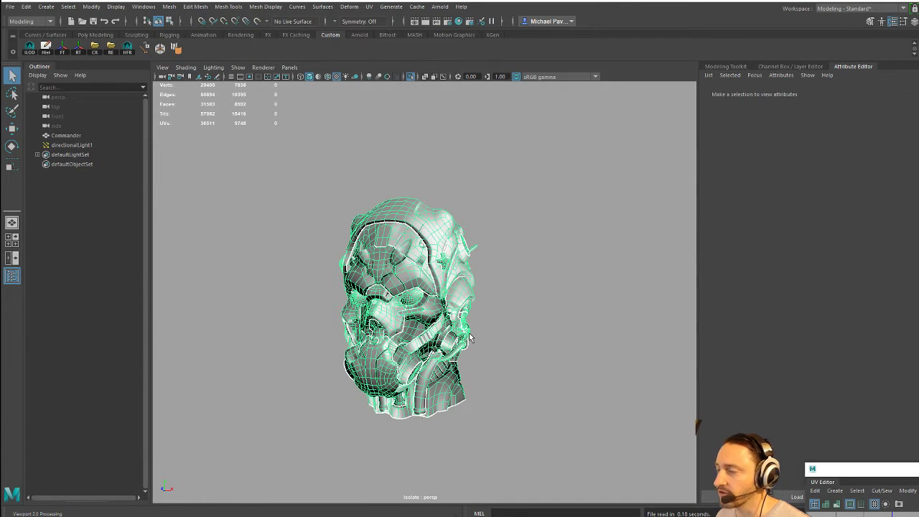
Step: Select the Commander mesh and examine its Tangent Space settings and the whole textured character from several angles
scroll(516, 306, up, 5)
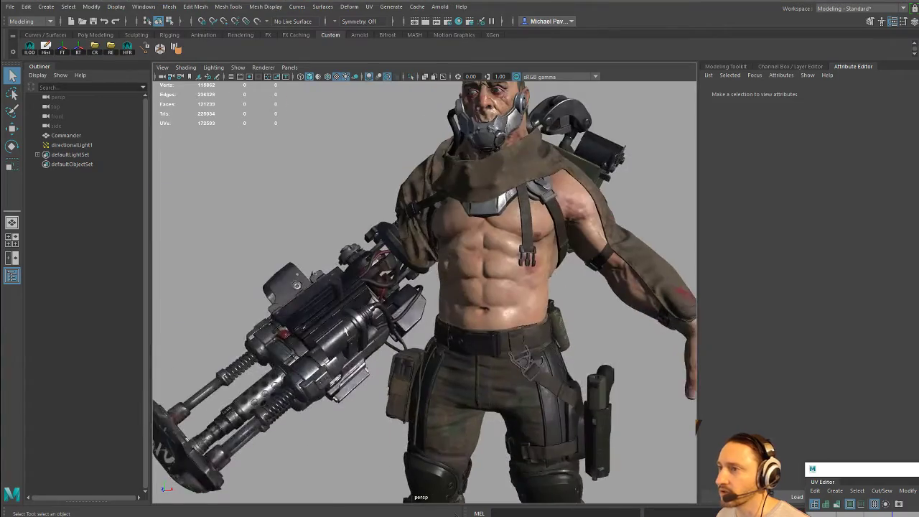
click(250, 344)
scroll(250, 344, up, 4)
alt+drag(366, 228, 460, 305)
alt+right_drag(460, 305, 283, 307)
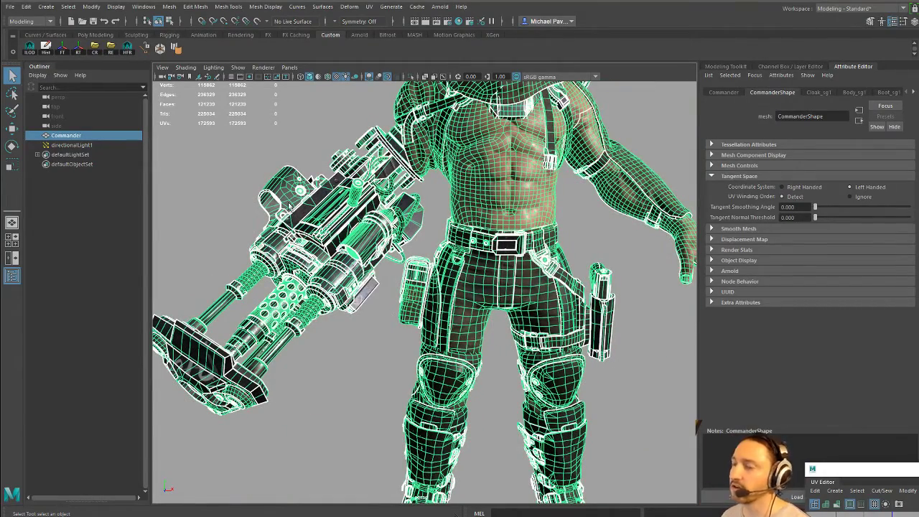
alt+middle_drag(273, 305, 276, 349)
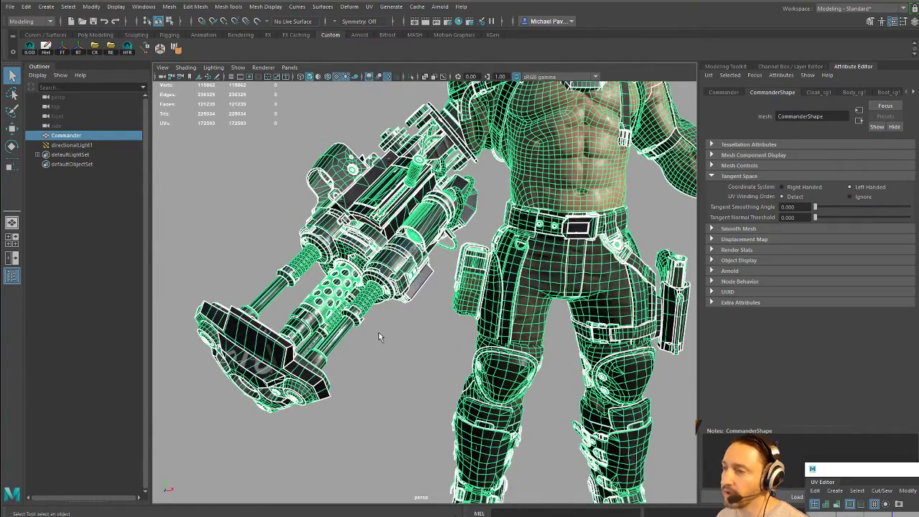
mouse_move(379, 332)
alt+right_down()
mouse_move(412, 345)
mouse_move(380, 338)
alt+right_up()
alt+drag(380, 337, 431, 273)
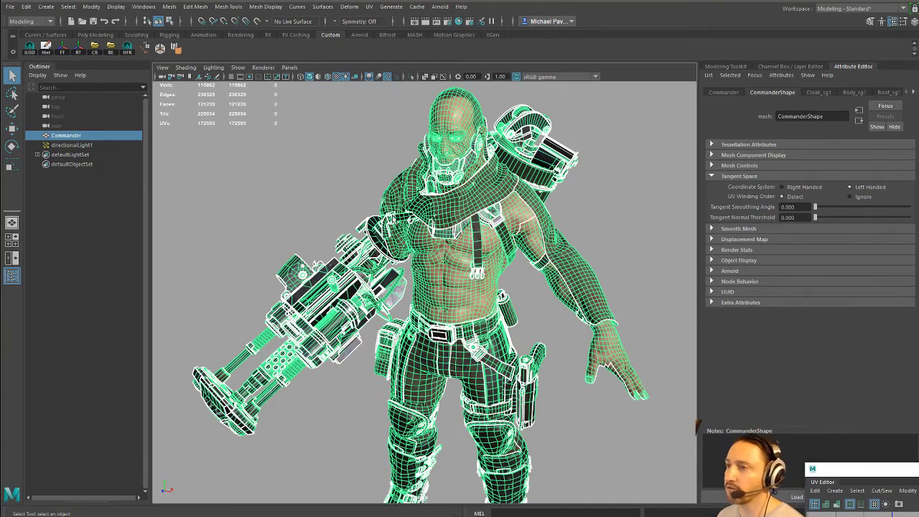
alt+drag(395, 221, 337, 237)
alt+right_drag(337, 237, 305, 417)
key(f)
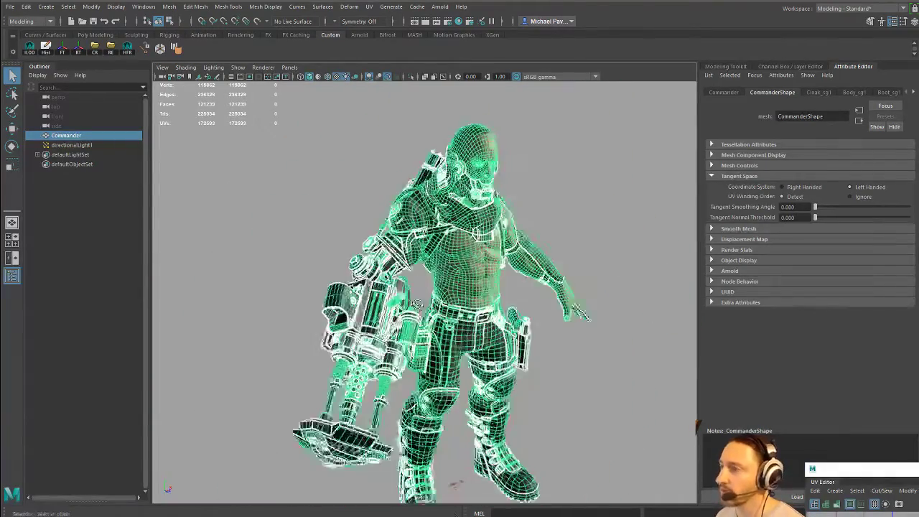
key(space)
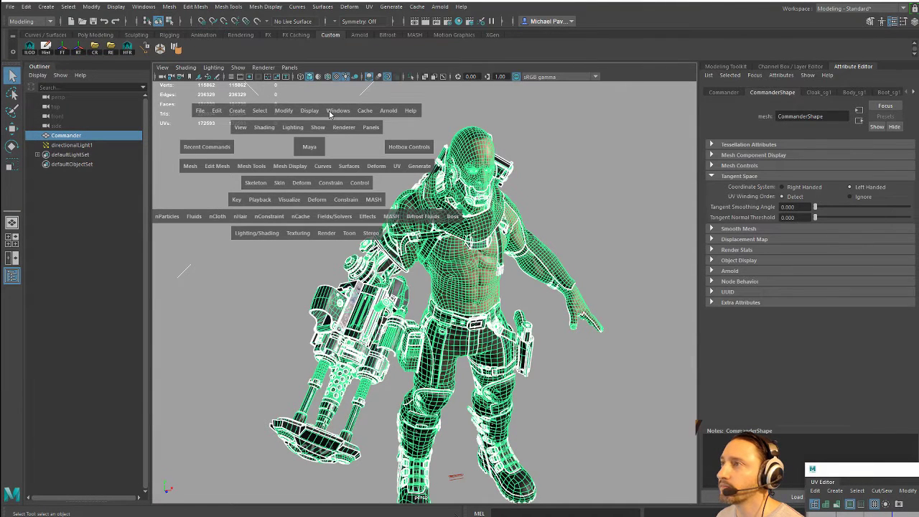
click(335, 114)
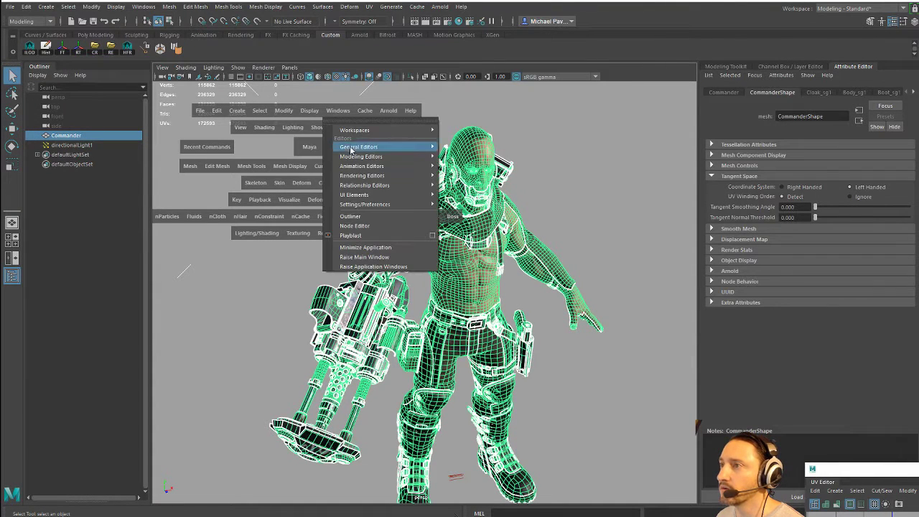
mouse_move(359, 189)
mouse_move(364, 165)
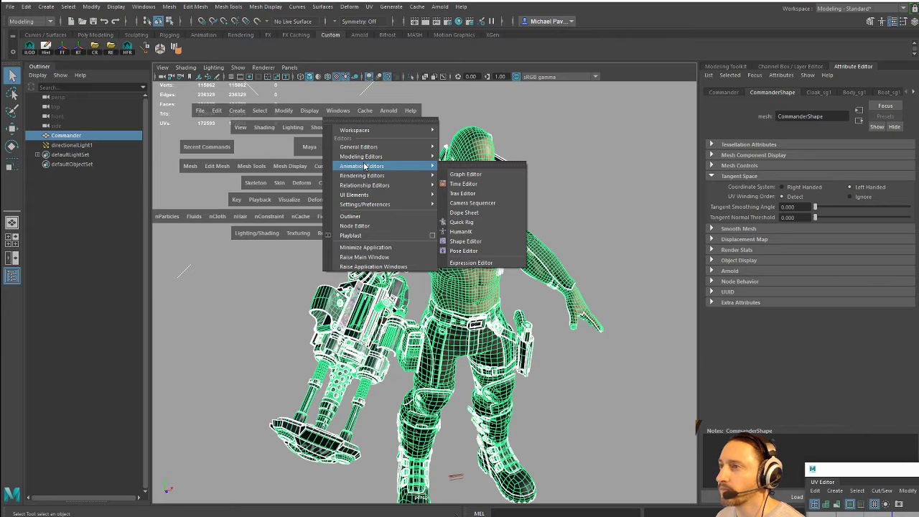
click(468, 181)
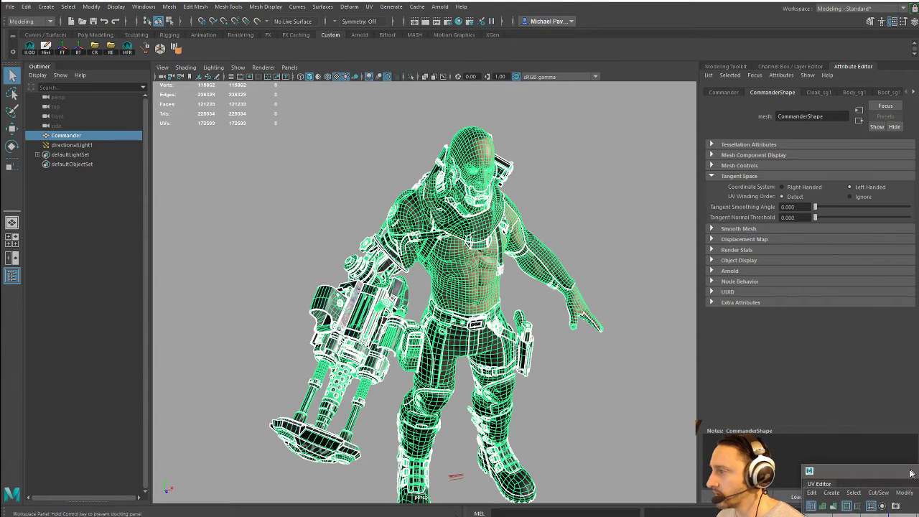
Step: Bring the UV Editor into view and select the Commander faces assigned to the Arm_front material through the Hypershade, closing it when done
drag(871, 471, 119, 80)
click(458, 21)
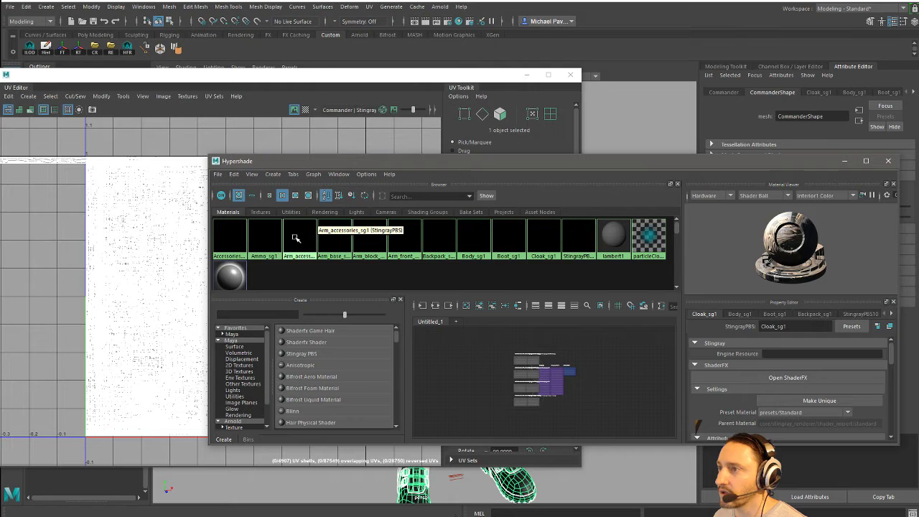
right_click(404, 241)
click(437, 238)
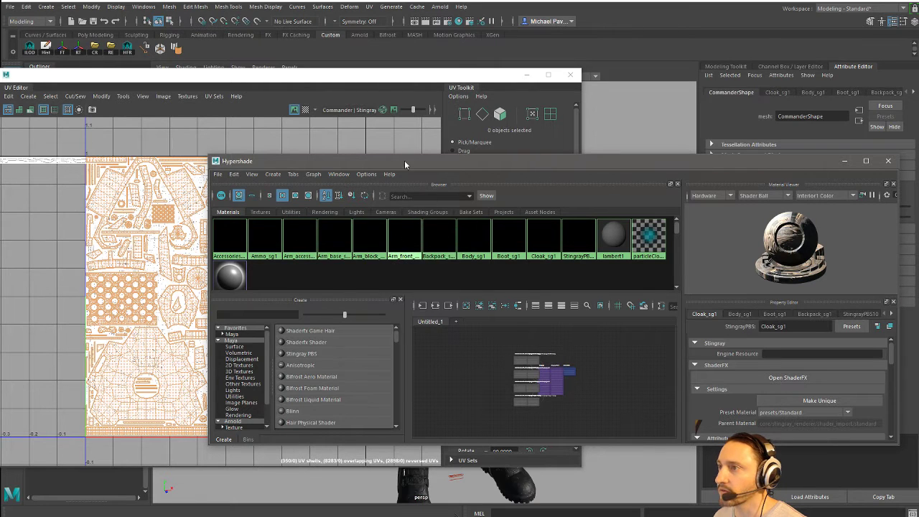
click(888, 161)
Step: Convert the selected faces to UVs and move them 1 unit in positive U, out of the overlapping tile
ctrl+right_drag(303, 235, 389, 232)
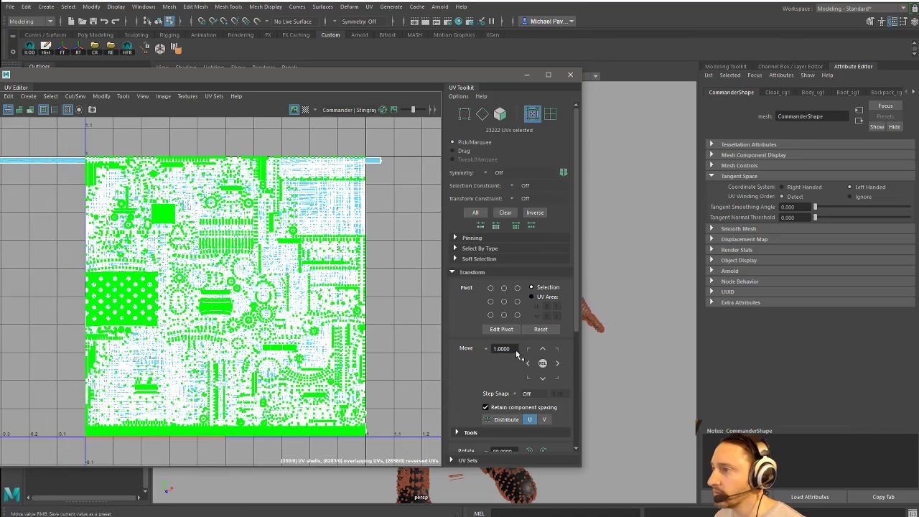
click(557, 364)
key(f)
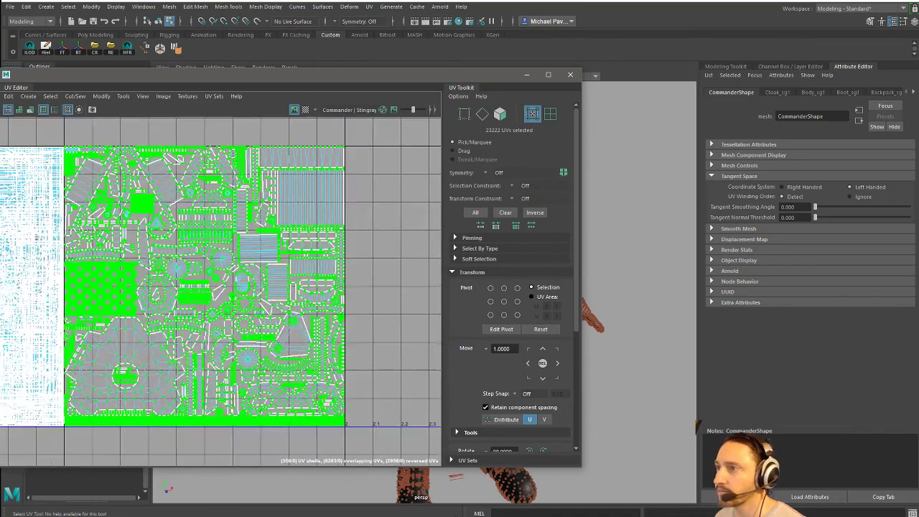
Step: Move the UV Editor clear of the weapon arm, convert the UV selection to faces and isolate that front section of the weapon
drag(260, 75, 707, 81)
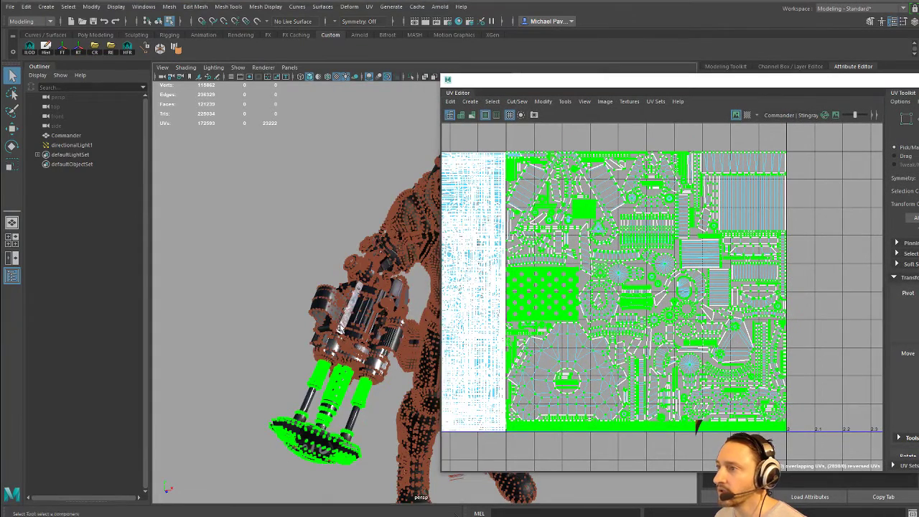
alt+drag(340, 328, 318, 346)
ctrl+right_drag(267, 266, 264, 322)
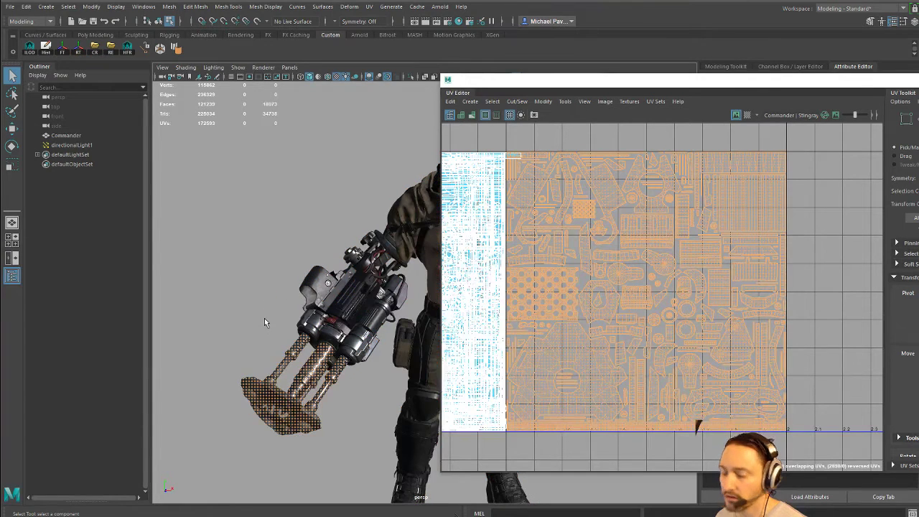
key(ctrl+1)
alt+drag(260, 297, 275, 265)
alt+right_drag(275, 265, 302, 313)
click(335, 310)
alt+drag(335, 310, 315, 257)
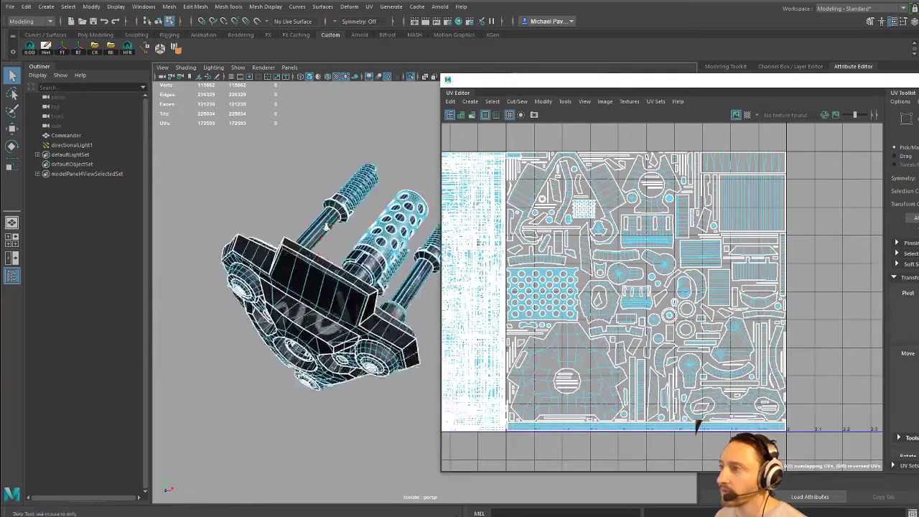
alt+right_drag(314, 257, 335, 279)
scroll(337, 279, down, 2)
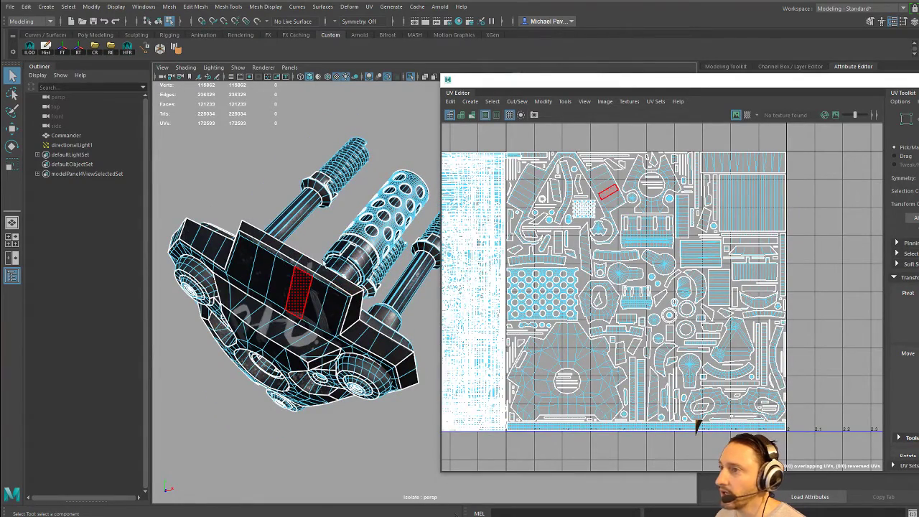
Step: Select a border edge on the weapon's front plate and examine where it lies in the UV layout
key(F8)
key(F8)
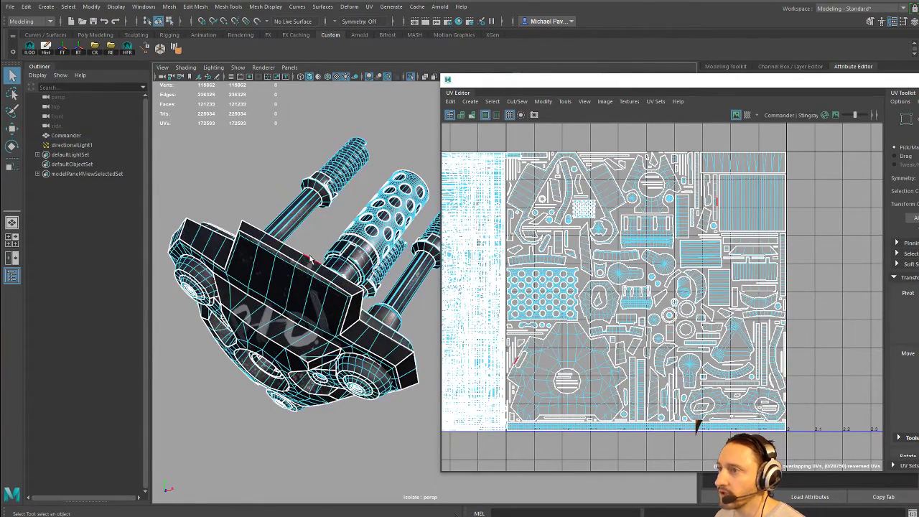
click(311, 262)
alt+middle_drag(583, 316, 659, 249)
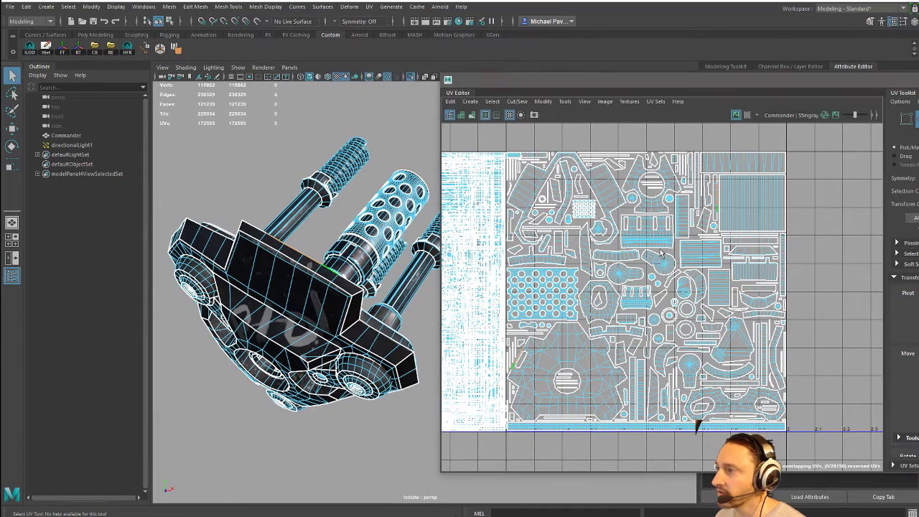
alt+drag(327, 271, 290, 235)
scroll(626, 248, up, 4)
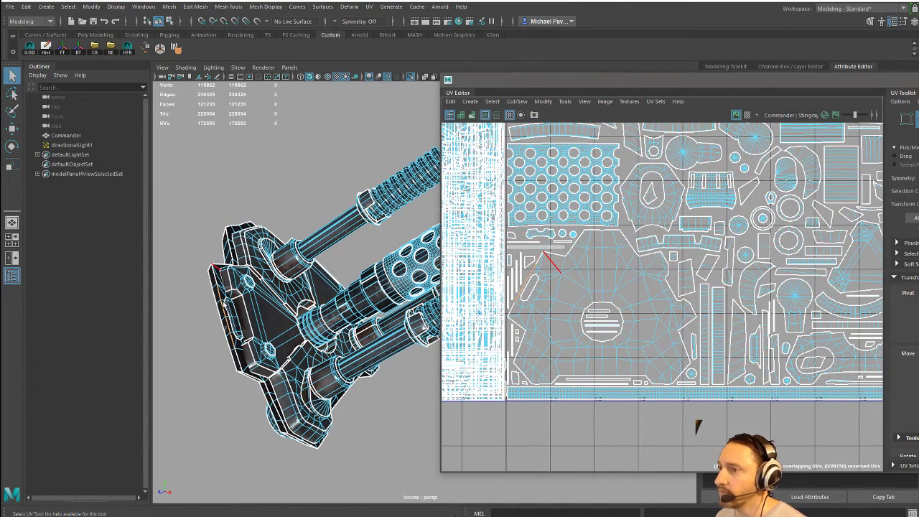
Step: Select a UV point on the front plate's outer edge and examine its matching points across the UV shells
click(219, 296)
right_drag(219, 296, 222, 275)
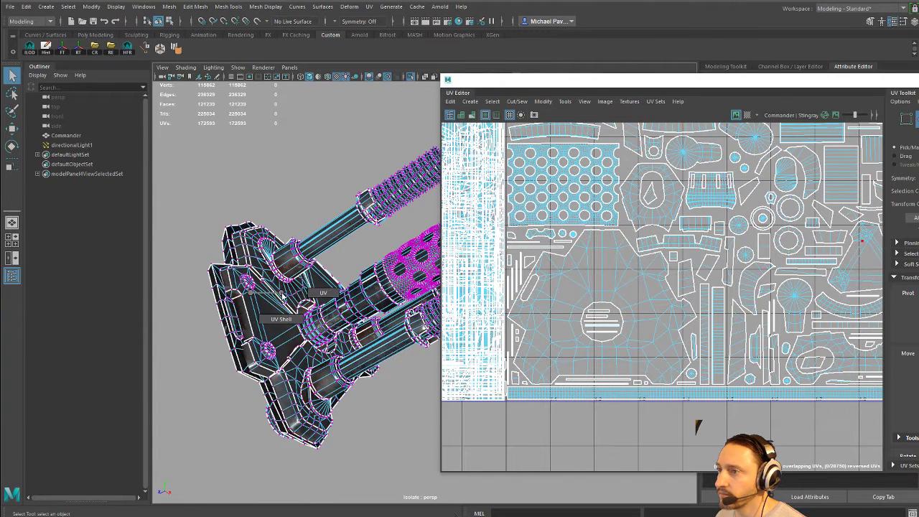
click(216, 283)
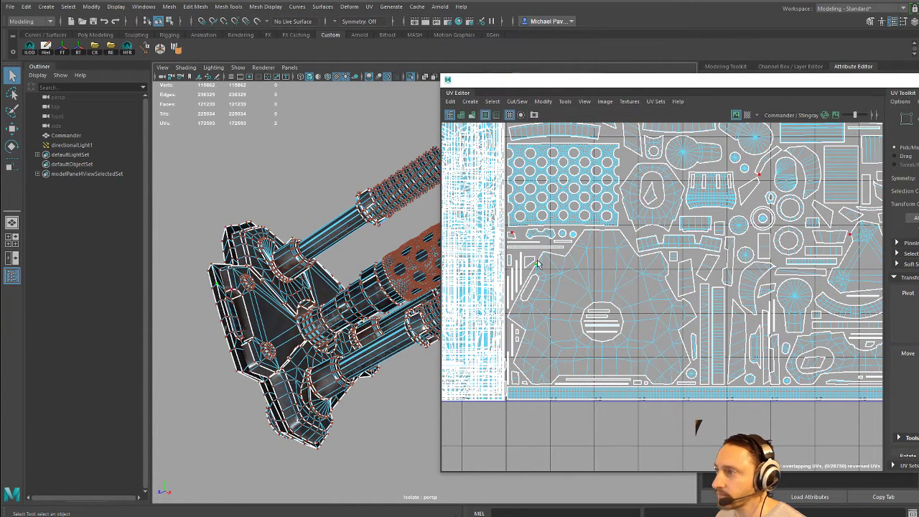
click(245, 292)
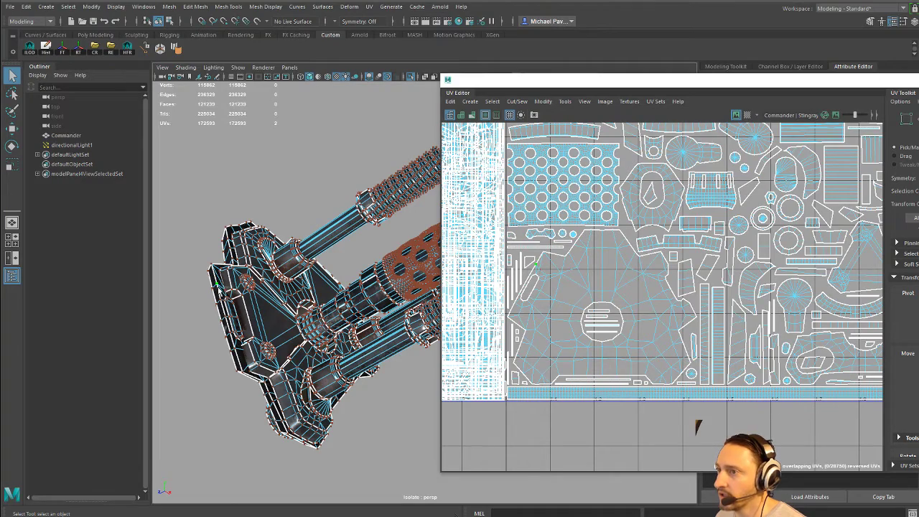
scroll(698, 427, down, 4)
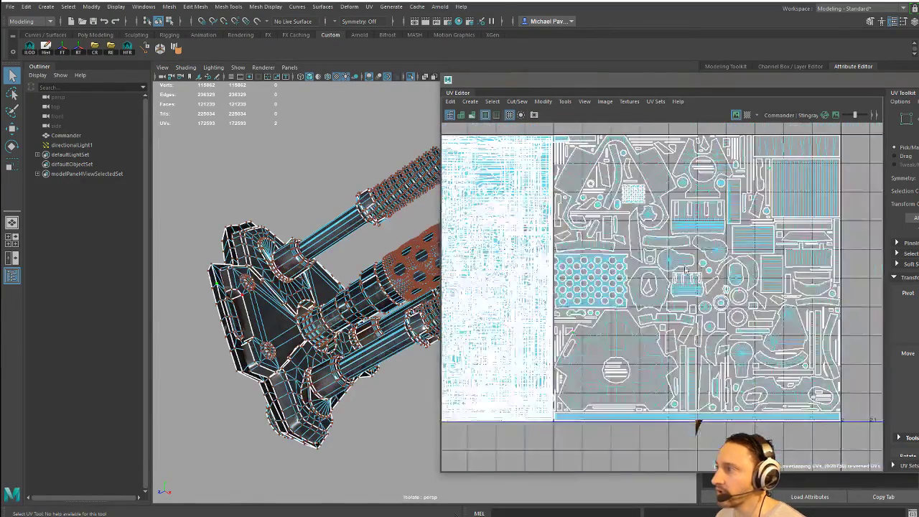
scroll(698, 426, up, 2)
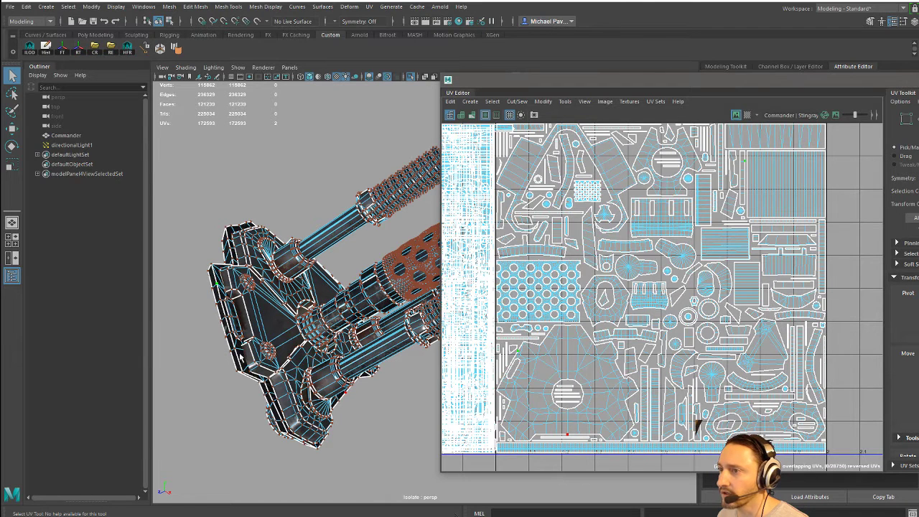
Step: Clear the component selection and inspect the textured front section of the weapon without wireframe
click(359, 242)
scroll(307, 205, down, 3)
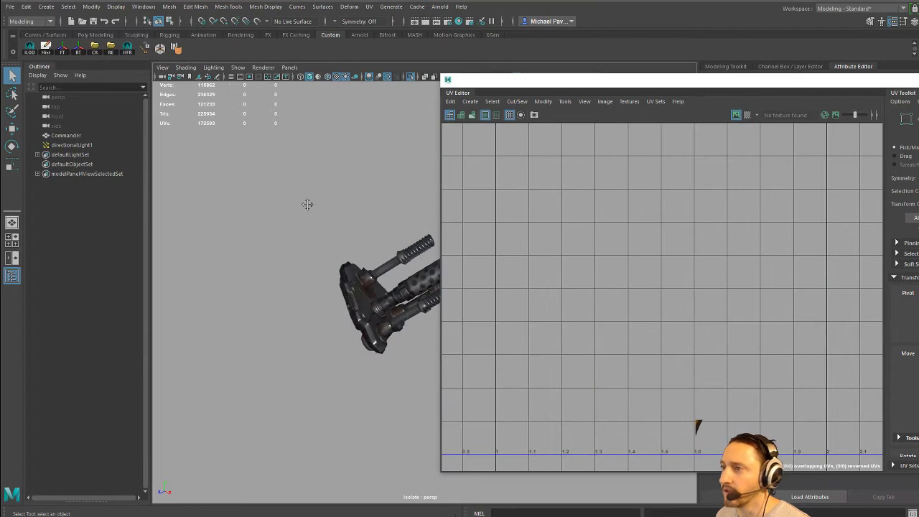
alt+drag(307, 204, 312, 240)
scroll(338, 197, up, 3)
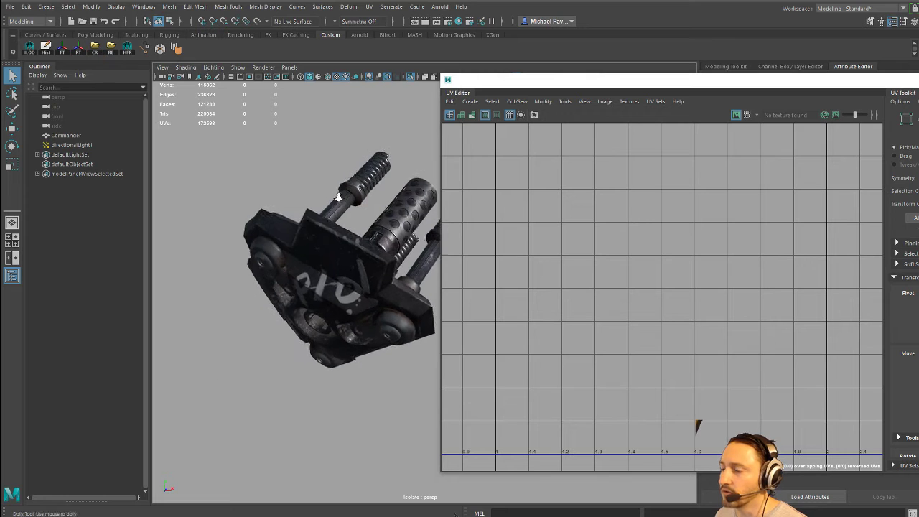
alt+right_drag(338, 197, 276, 194)
Step: Select the scene's directional light and exit isolation to show the whole Commander character
click(93, 146)
alt+middle_drag(362, 203, 244, 220)
alt+right_drag(270, 204, 205, 158)
alt+middle_drag(298, 209, 216, 152)
alt+middle_drag(336, 280, 308, 211)
alt+right_drag(308, 211, 244, 154)
alt+middle_drag(245, 154, 163, 183)
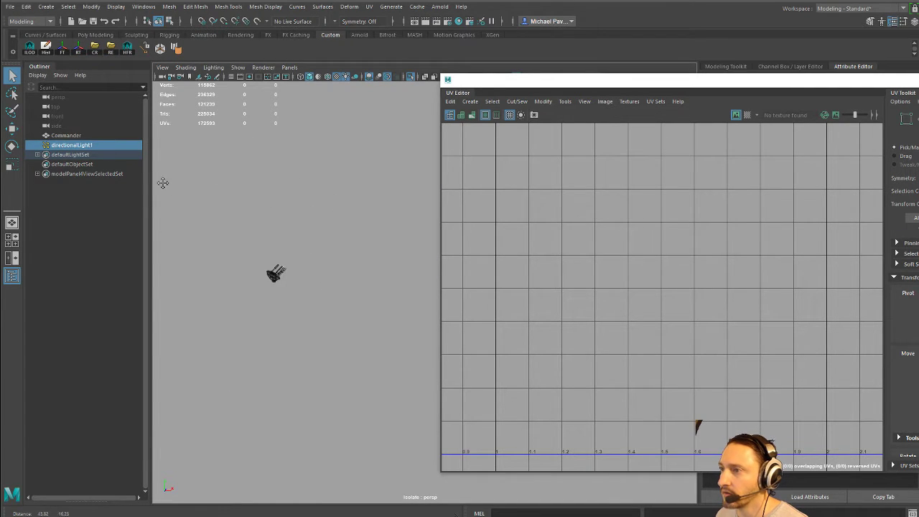
key(ctrl+1)
key(f)
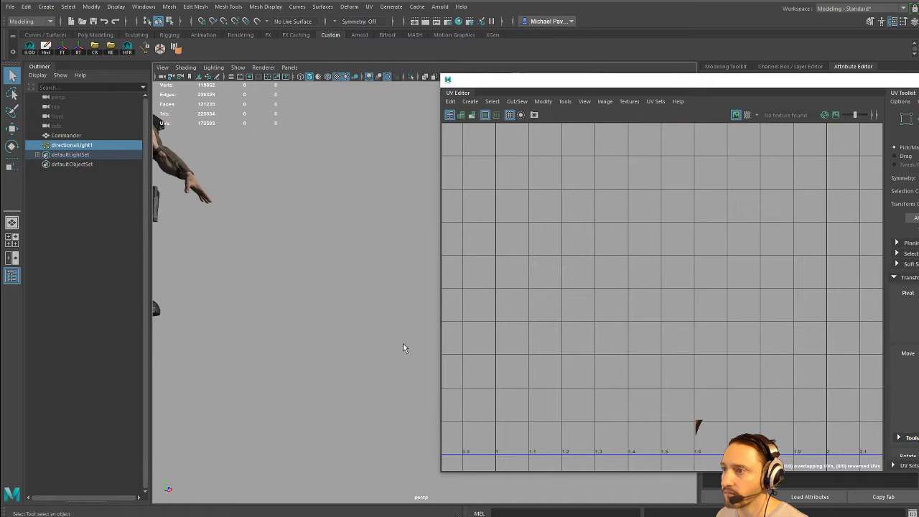
Step: Rotate the directional light at the character's feet to change how it lights the weapon and armour
alt+middle_drag(252, 222, 398, 281)
alt+right_drag(397, 281, 424, 316)
alt+middle_drag(424, 323, 313, 264)
alt+middle_drag(309, 300, 367, 315)
alt+right_drag(367, 314, 369, 367)
key(w)
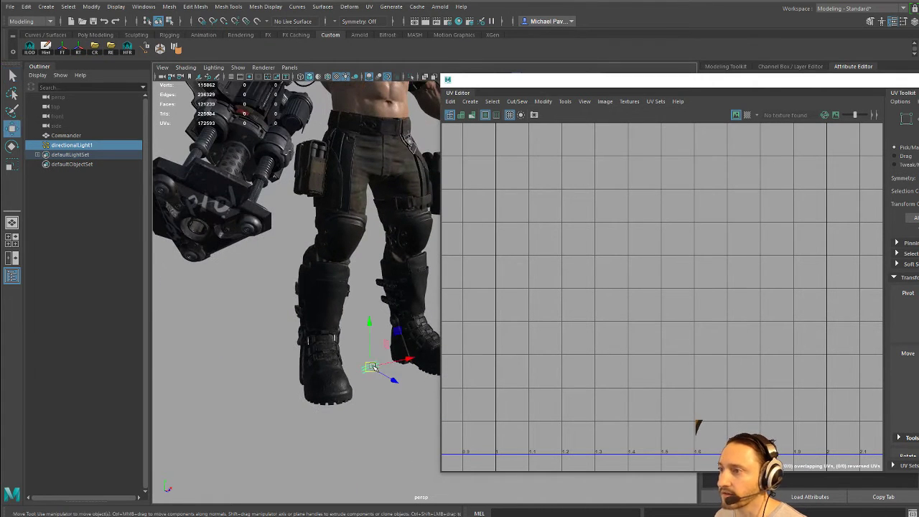
key(e)
drag(333, 374, 338, 351)
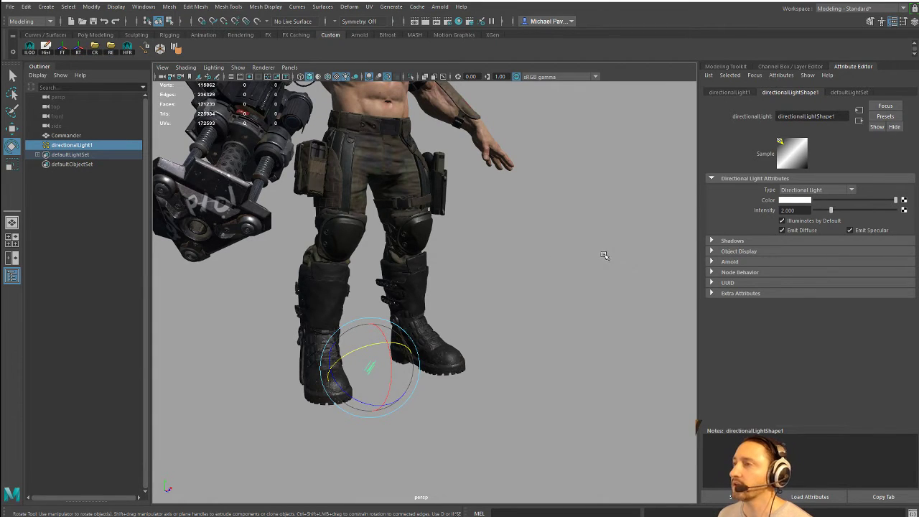
Step: Switch the viewport to textured shading without the scene light and view the full character
scroll(544, 214, down, 5)
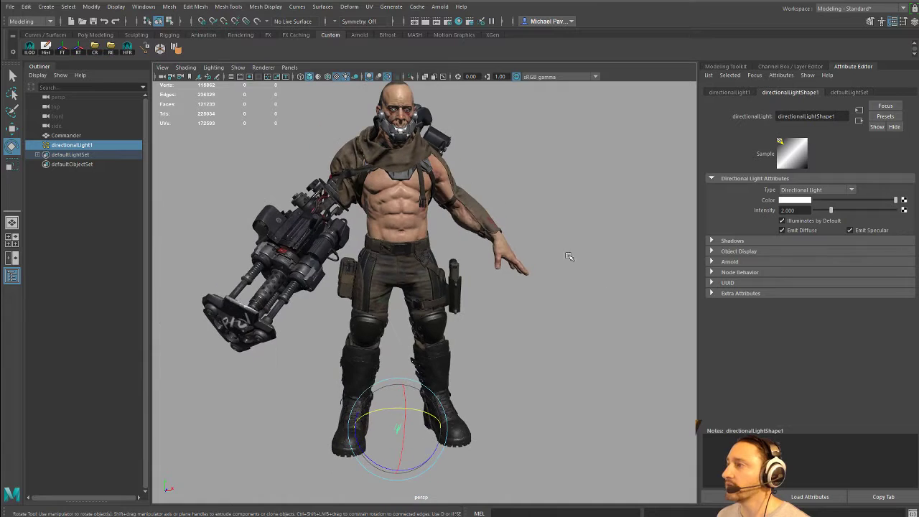
key(space)
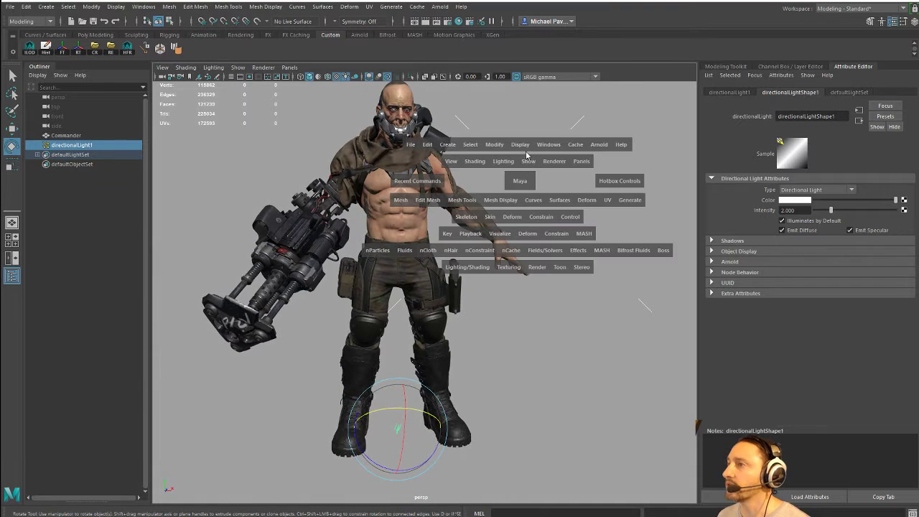
click(551, 142)
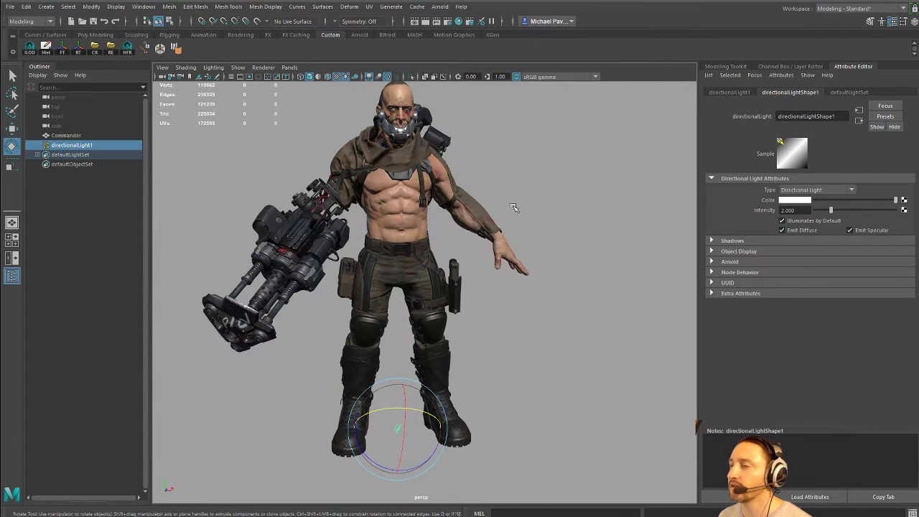
alt+drag(514, 208, 507, 206)
key(6)
key(6)
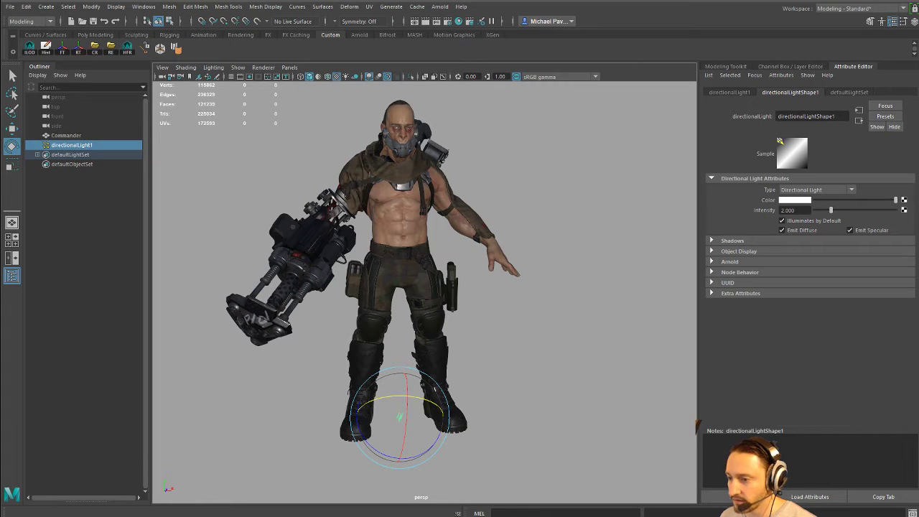
Step: Select the faces of the weapon arm's accessories and show the Commander mesh's wireframe around them
click(301, 244)
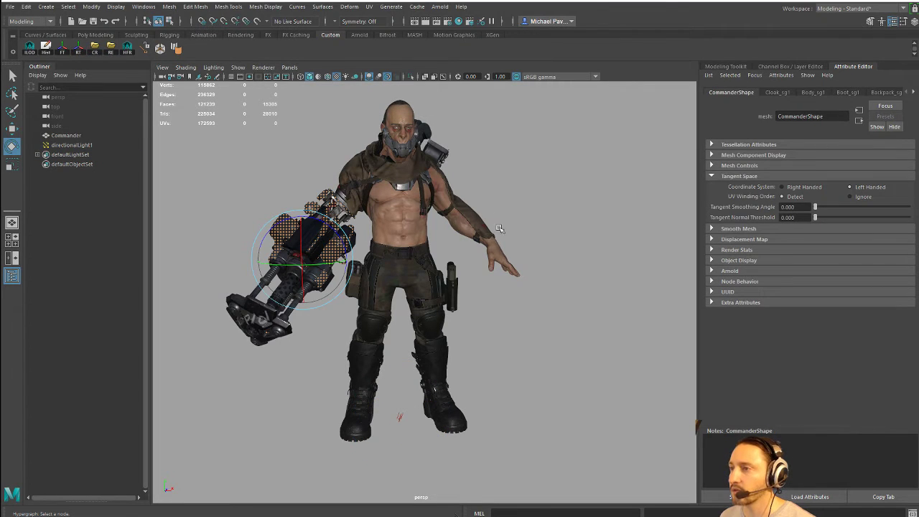
alt+drag(513, 226, 536, 176)
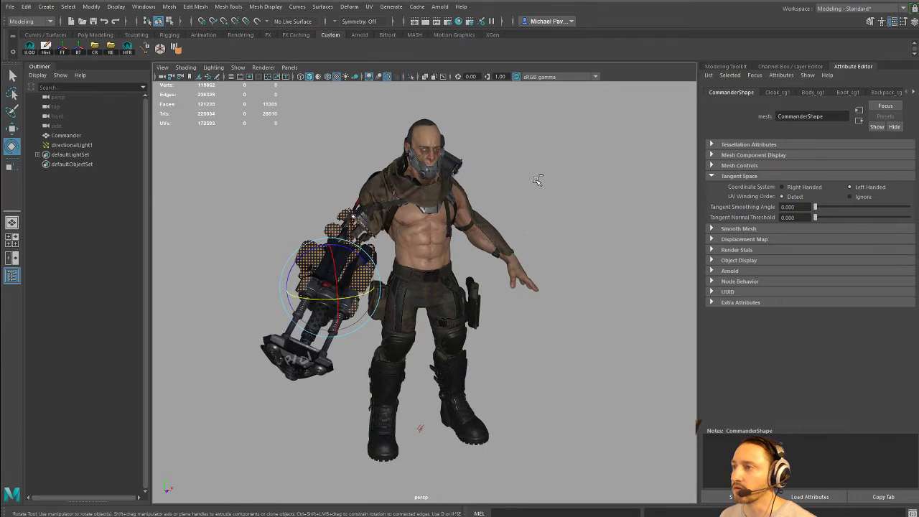
ctrl+right_drag(536, 176, 542, 234)
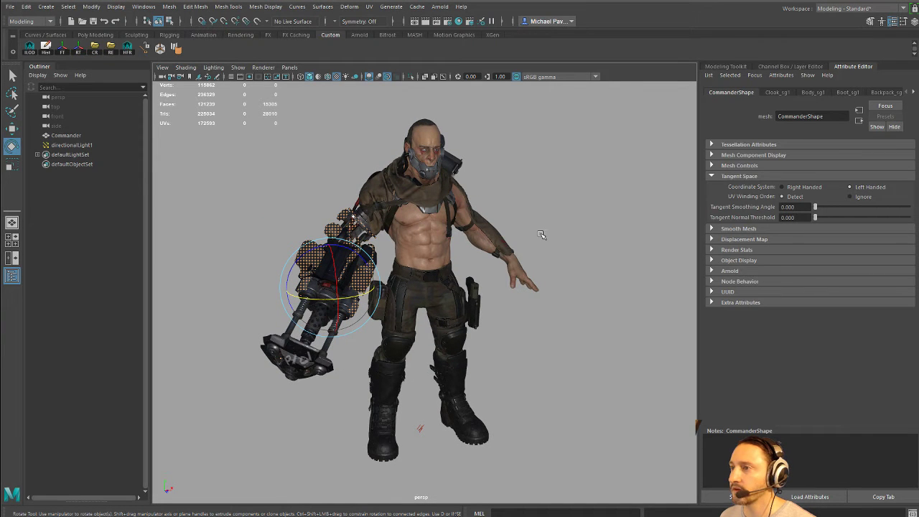
alt+drag(517, 205, 415, 211)
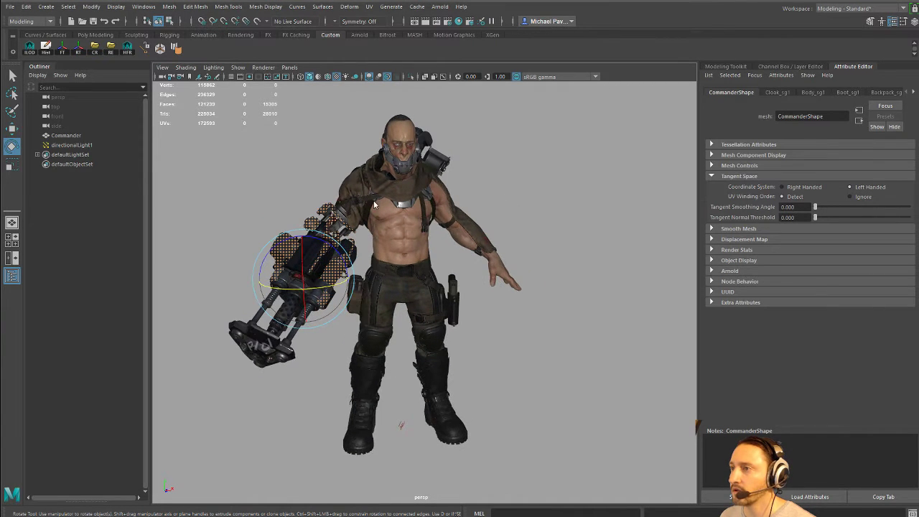
right_drag(380, 207, 374, 226)
scroll(402, 359, up, 5)
alt+drag(402, 359, 431, 344)
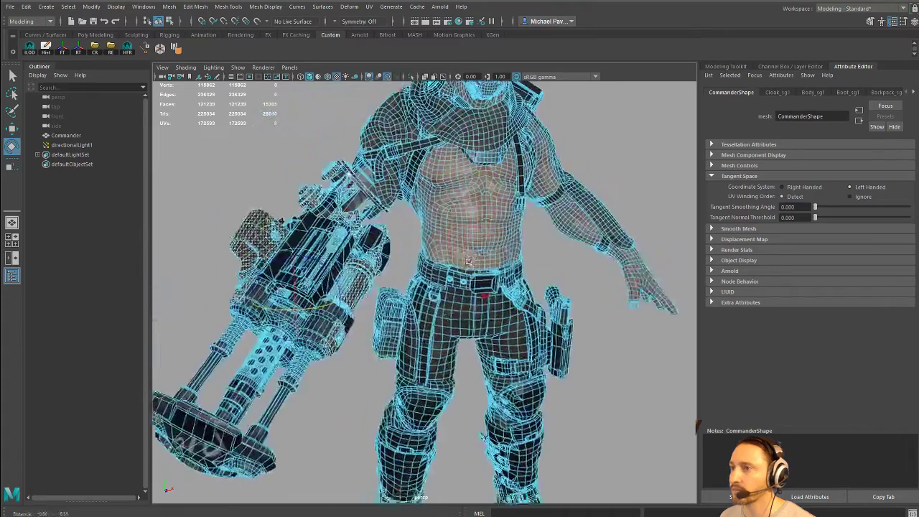
scroll(430, 288, up, 3)
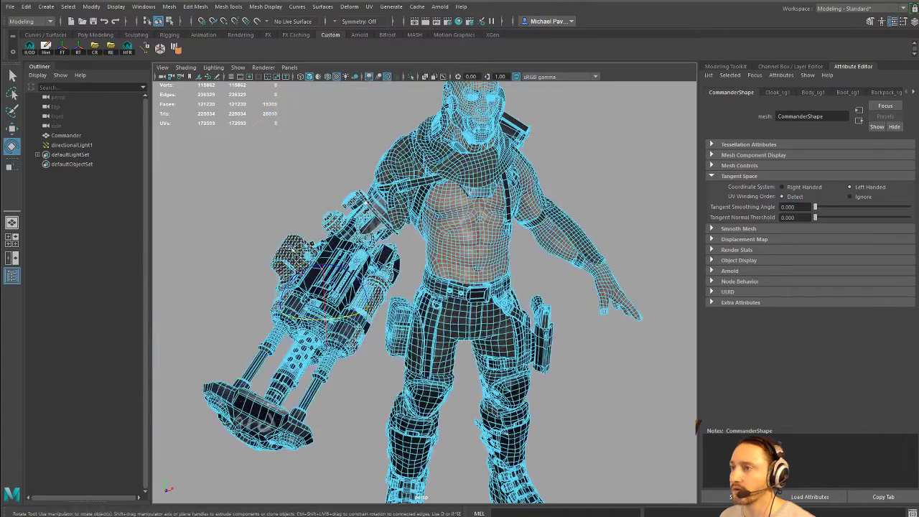
Step: Extract the selected weapon accessory faces from the Commander mesh
click(169, 7)
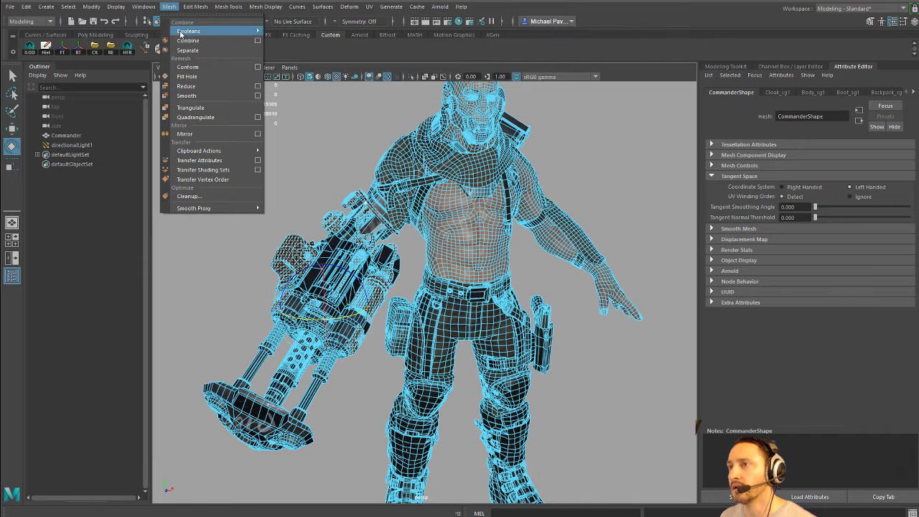
mouse_move(194, 8)
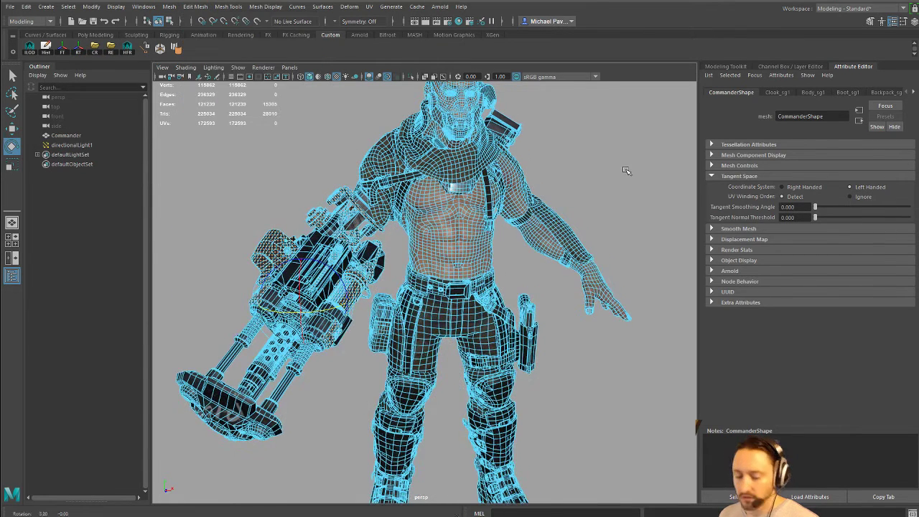
key(q)
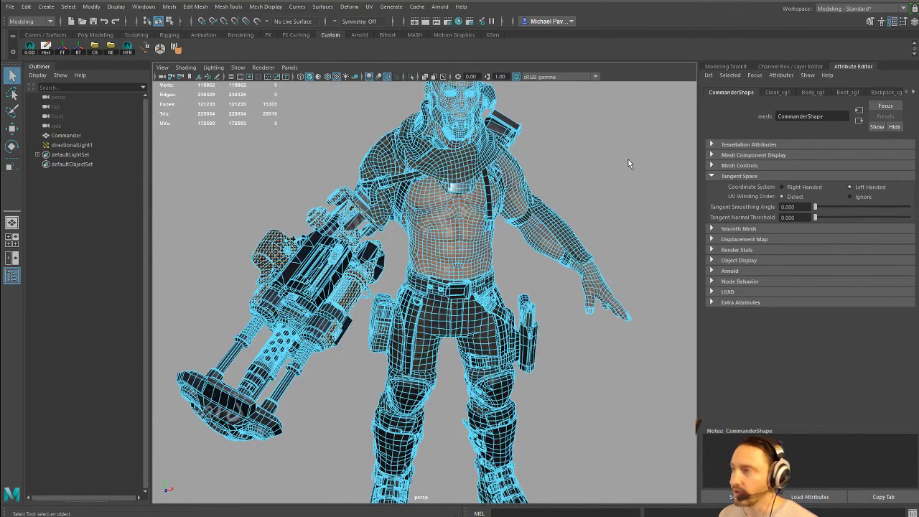
right_click(628, 159)
click(171, 7)
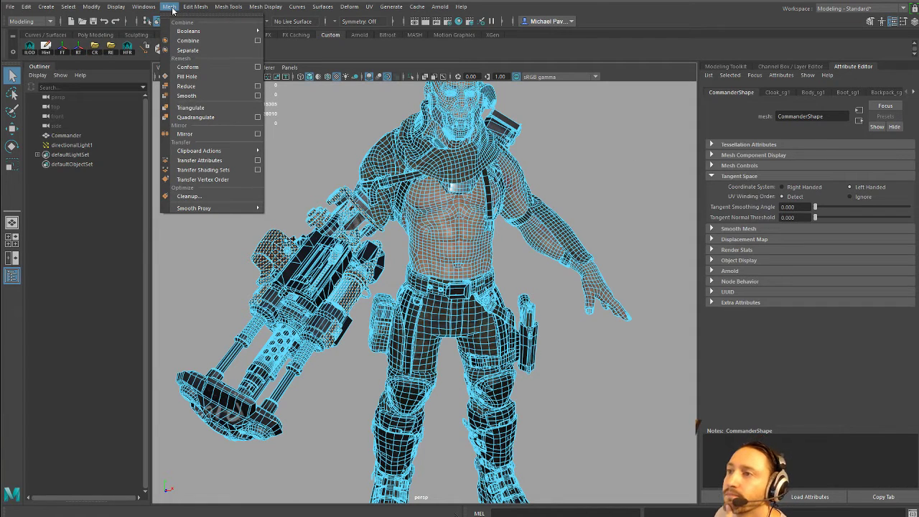
mouse_move(200, 8)
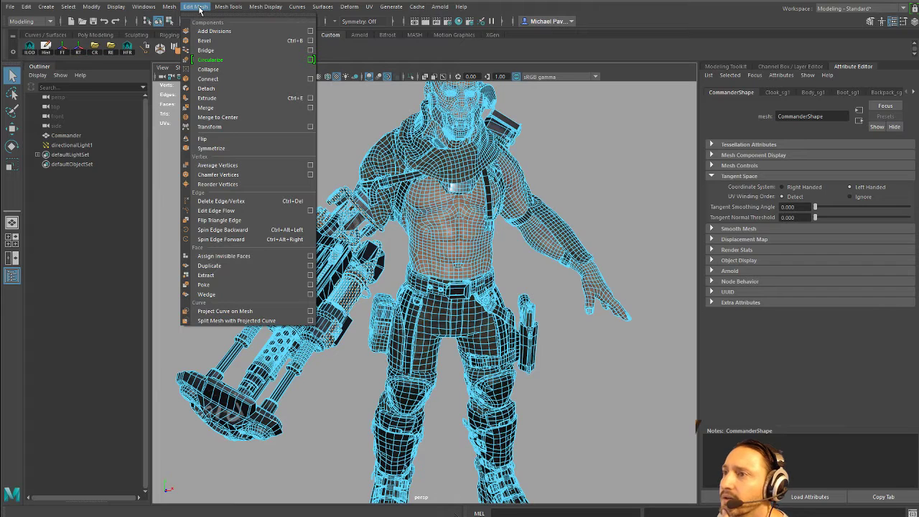
click(211, 275)
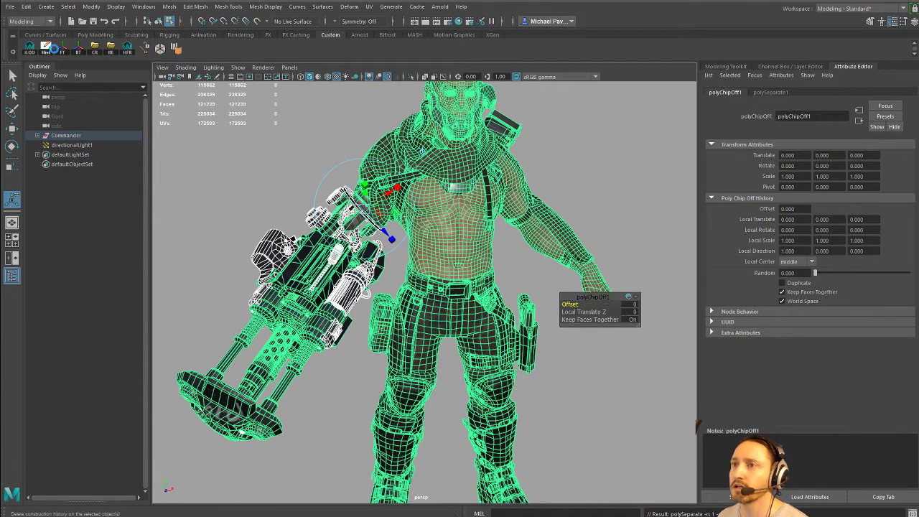
Step: Delete the separated mesh's history, freeze its transformations and look through the pieces listed under Commander
click(62, 50)
click(37, 135)
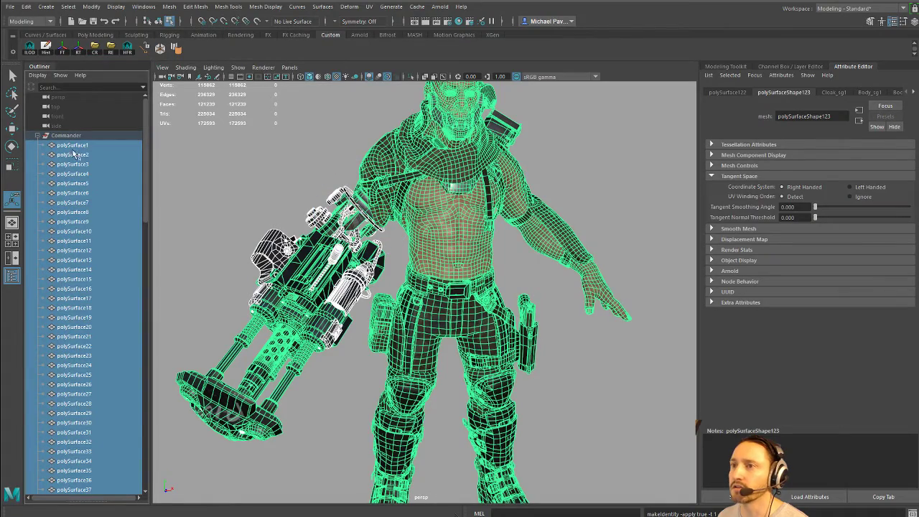
alt+drag(302, 210, 269, 189)
click(267, 191)
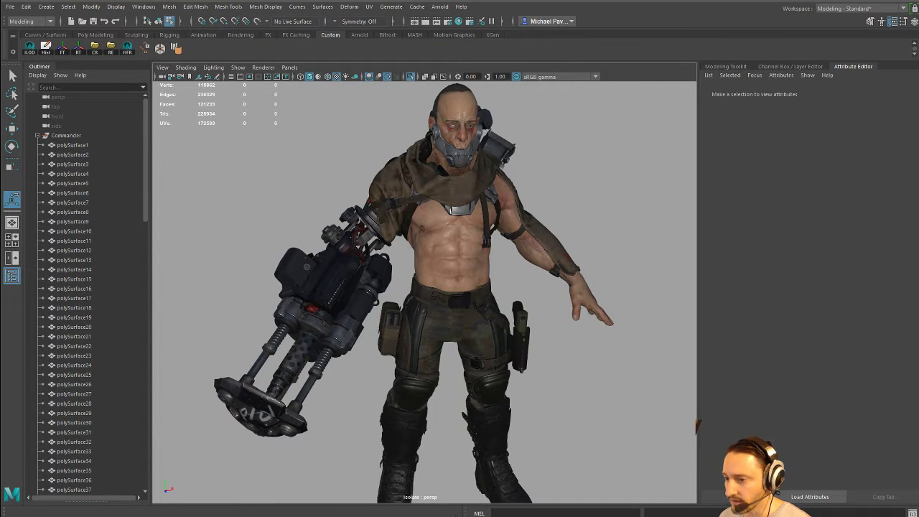
scroll(82, 320, down, 5)
scroll(80, 358, up, 5)
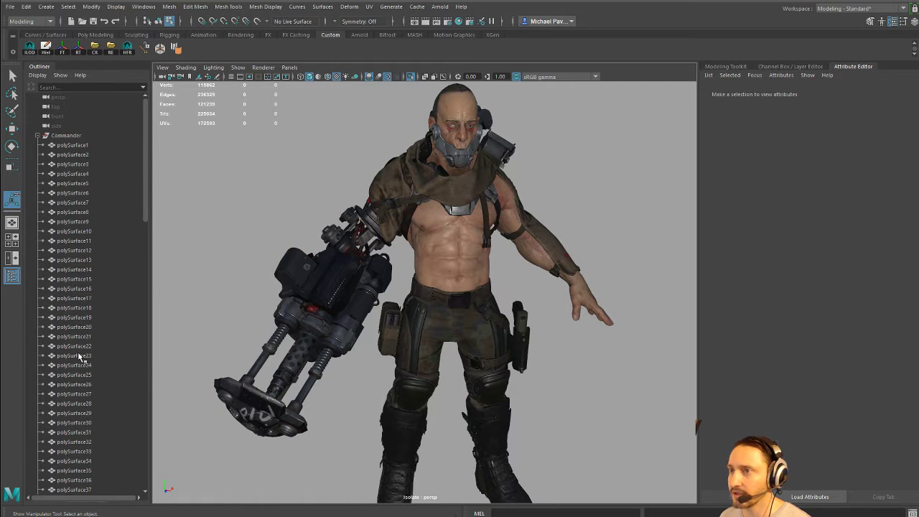
scroll(78, 352, down, 10)
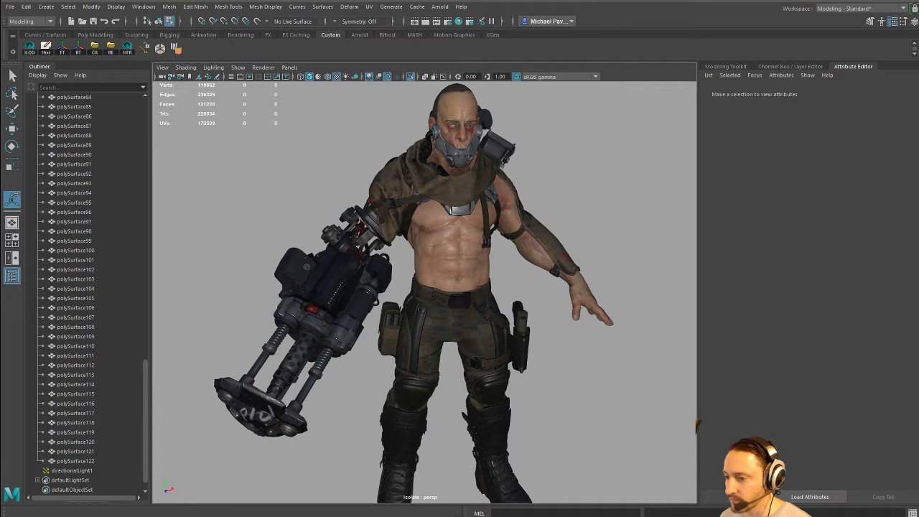
Step: Isolate the weapon arm's accessory pieces and select all of them as objects
click(325, 341)
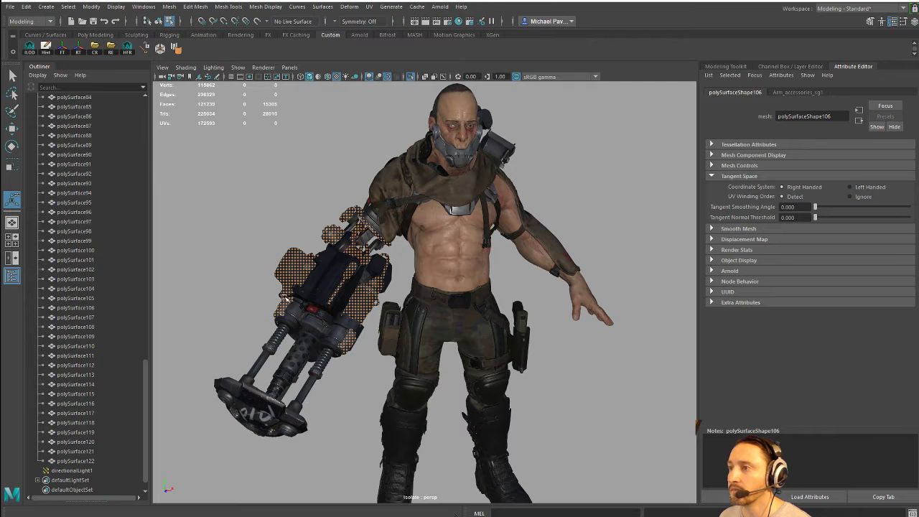
alt+drag(263, 222, 309, 190)
key(ctrl+1)
right_click(314, 173)
click(319, 180)
alt+drag(227, 141, 621, 460)
scroll(93, 344, up, 2)
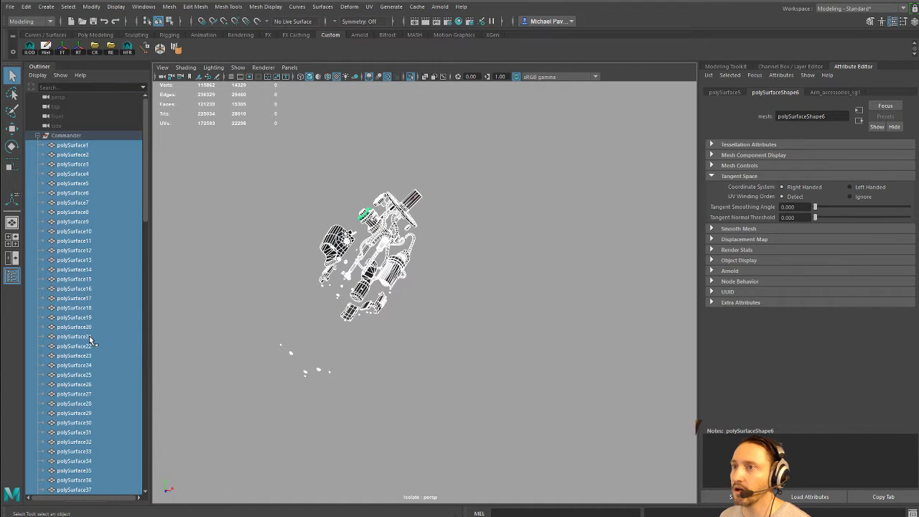
Step: Combine the selected weapon accessory pieces into one mesh and delete its construction history
alt+drag(549, 168, 433, 261)
key(f)
alt+drag(505, 252, 470, 241)
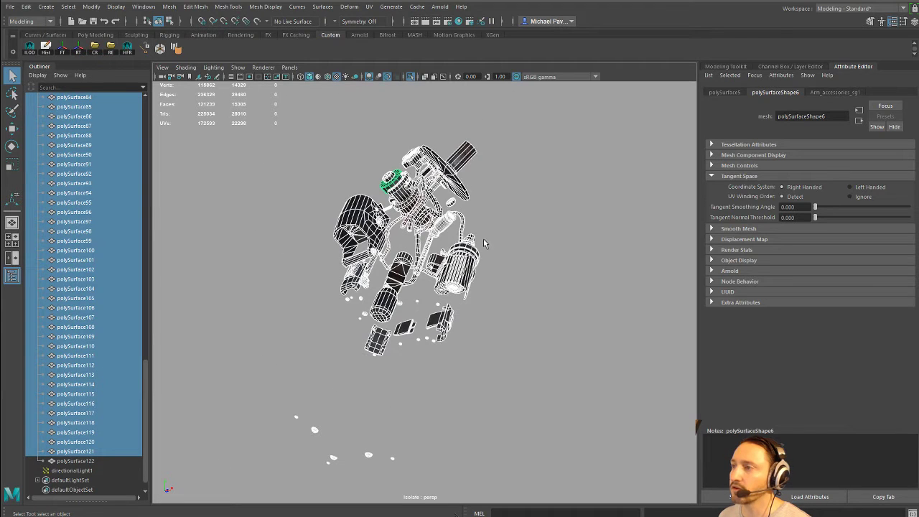
alt+drag(483, 278, 465, 270)
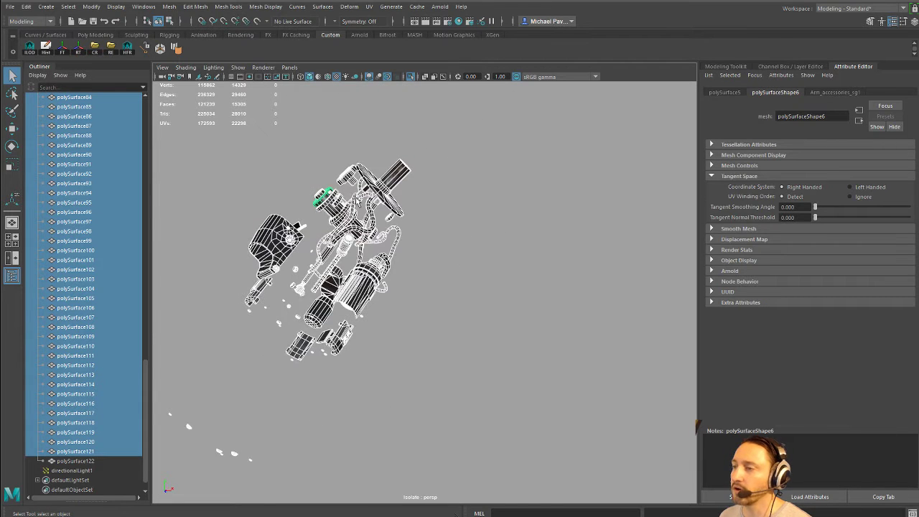
alt+drag(496, 189, 460, 216)
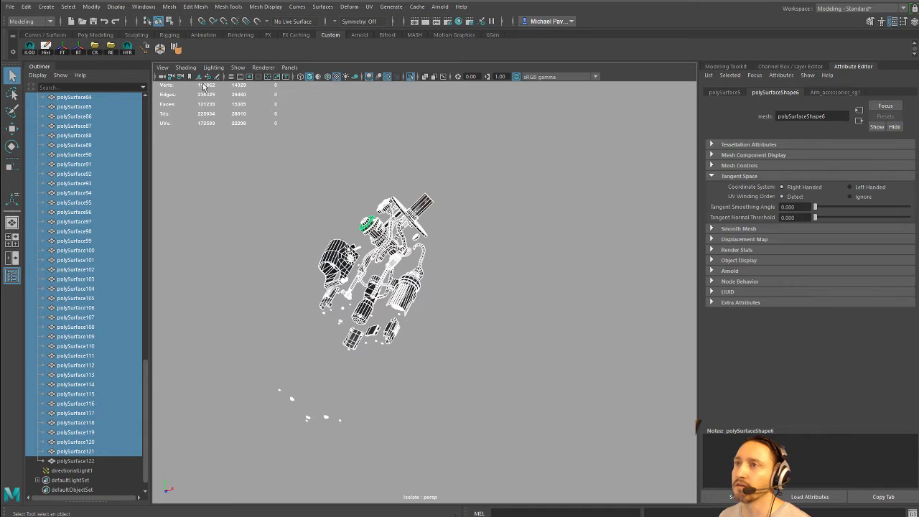
click(168, 7)
mouse_move(186, 7)
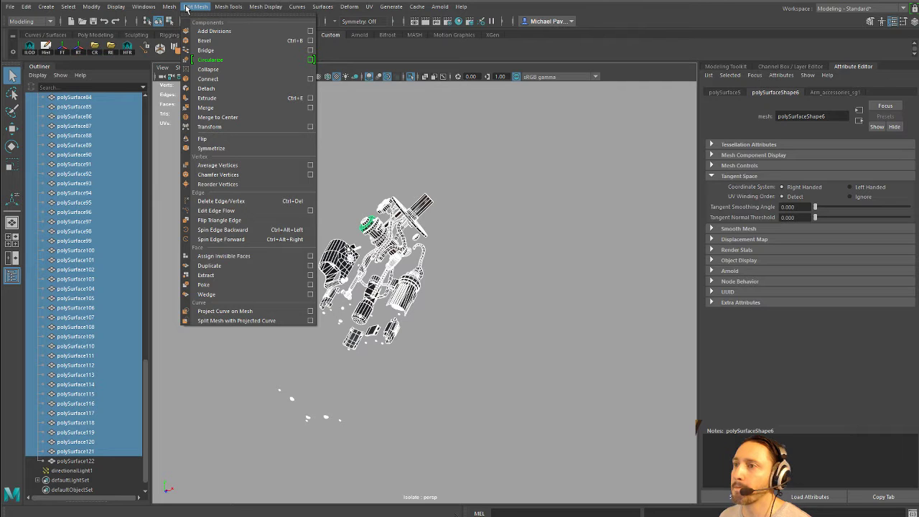
mouse_move(223, 6)
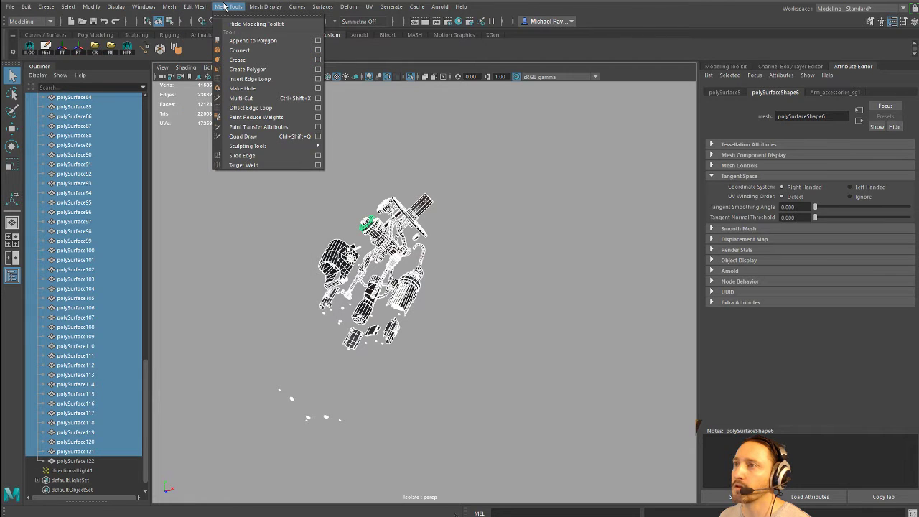
alt+drag(388, 136, 423, 160)
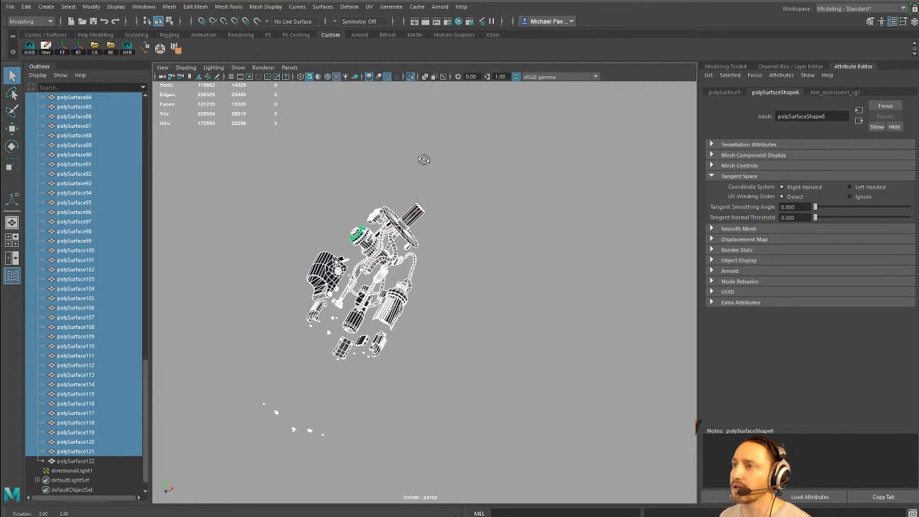
shift+right_click(518, 179)
click(495, 351)
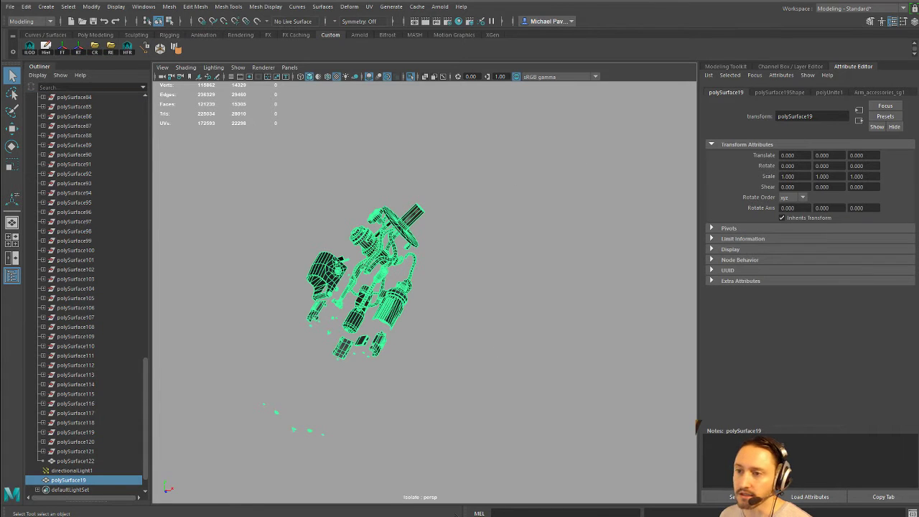
click(45, 49)
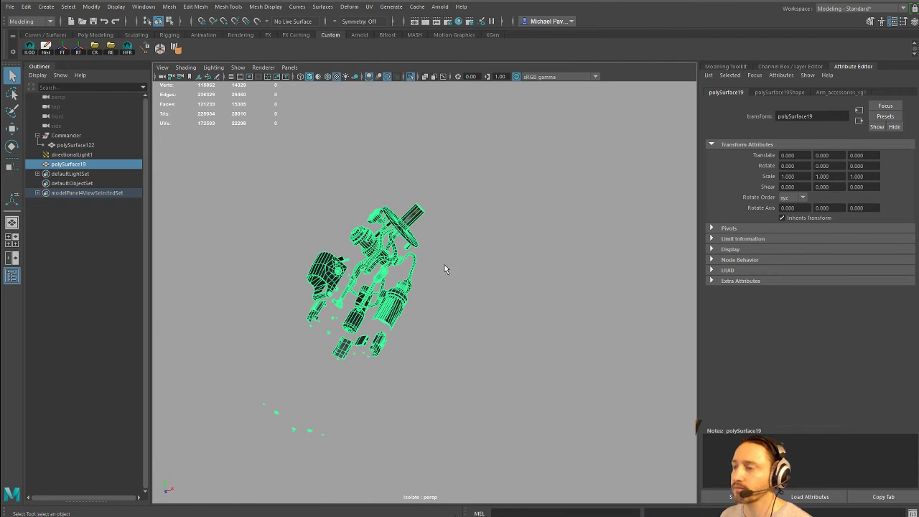
Step: Inspect the combined weapon accessories up close from several sides in textured shading
alt+drag(444, 264, 409, 204)
click(474, 251)
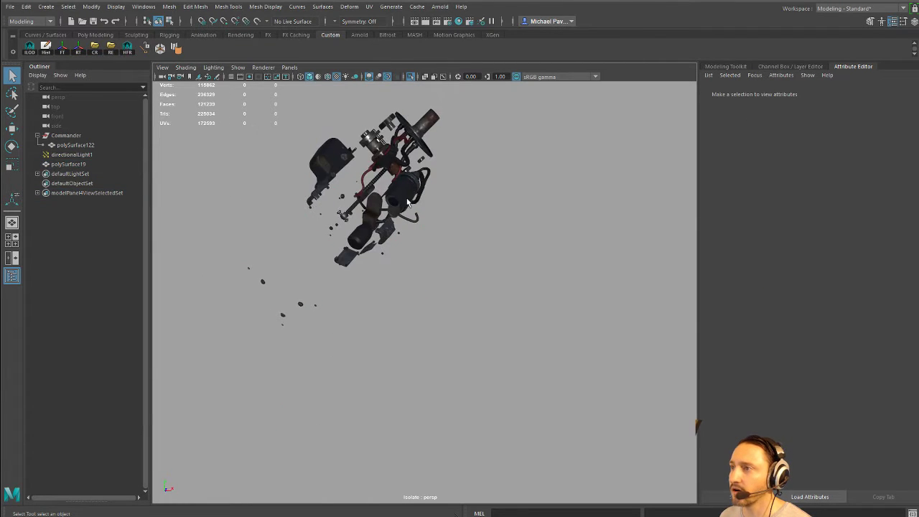
click(410, 204)
scroll(483, 308, up, 5)
scroll(484, 308, down, 5)
alt+drag(484, 308, 461, 310)
scroll(462, 310, up, 5)
click(463, 304)
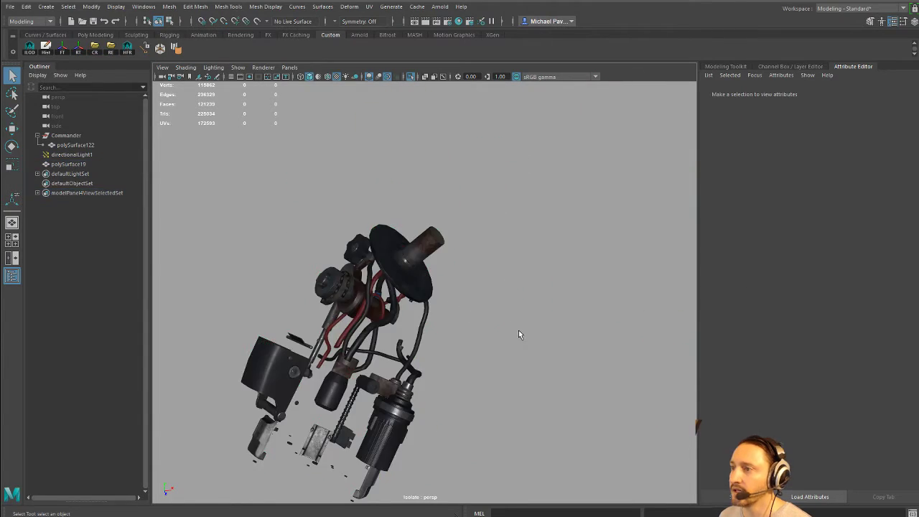
Step: Select the combined accessories mesh and open its UVs in the UV Editor
alt+drag(519, 335, 499, 172)
click(460, 267)
key(space)
click(526, 131)
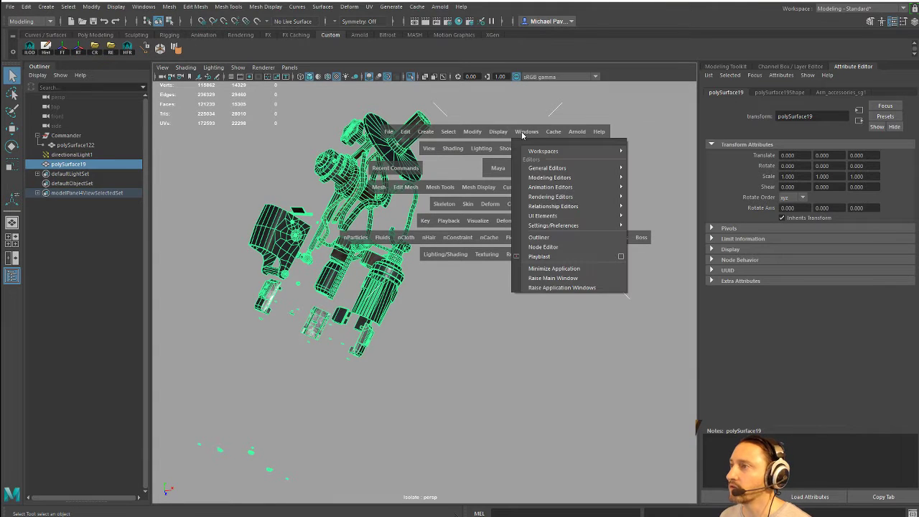
mouse_move(575, 178)
click(652, 206)
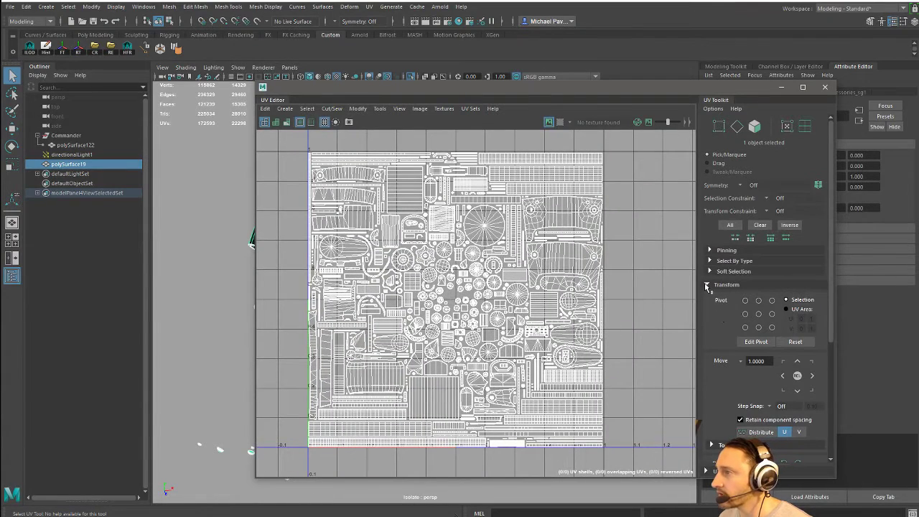
Step: Open the Layout UVs options for the selected accessories mesh and bring its pack, shell and layout settings into view
click(708, 285)
click(708, 337)
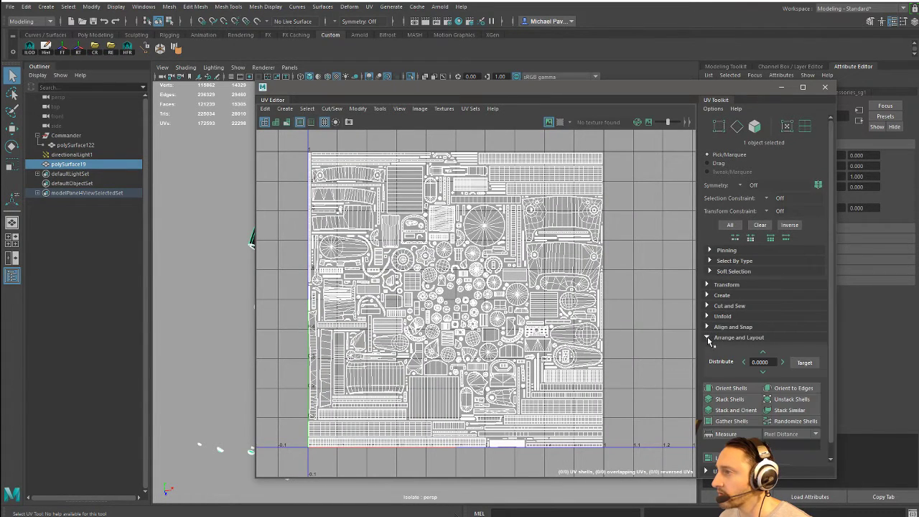
scroll(711, 352, down, 1)
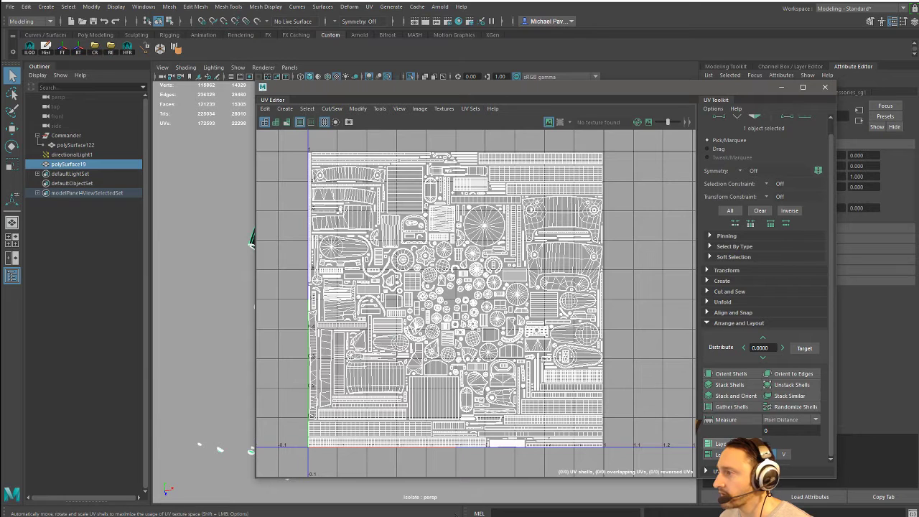
click(358, 108)
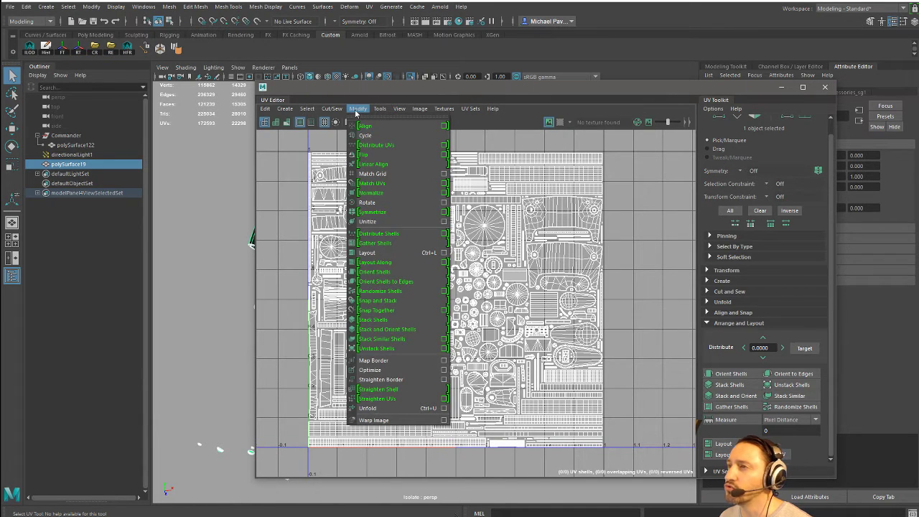
click(443, 253)
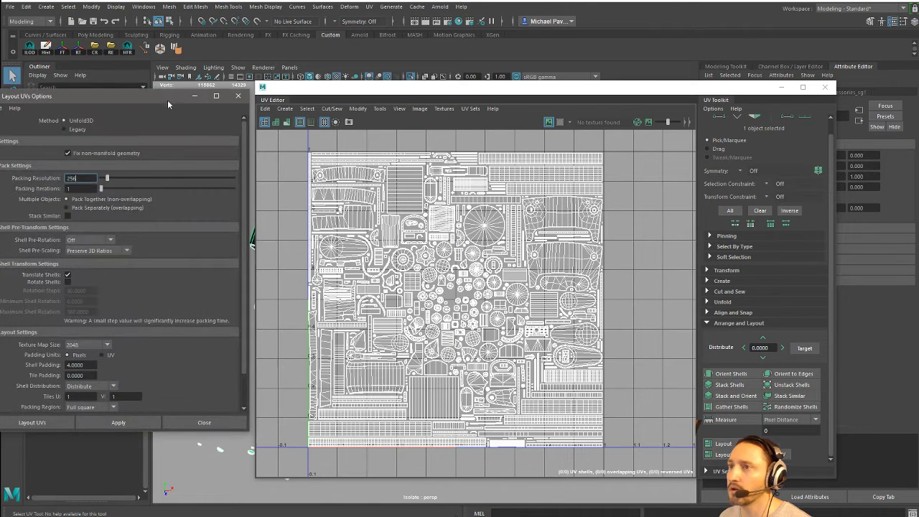
drag(168, 100, 196, 113)
scroll(228, 266, down, 2)
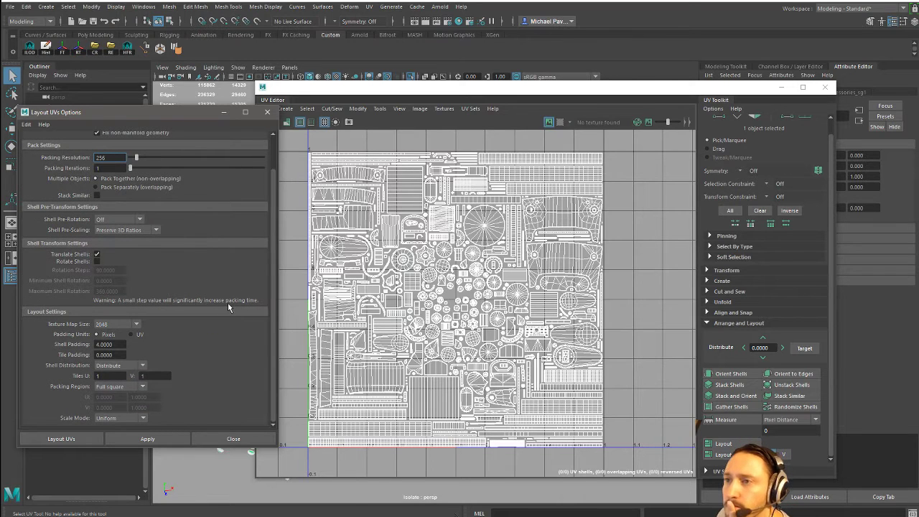
Step: Review the available shell pre-rotation and pre-scaling modes, keeping Off and Preserve 3D Ratios
click(139, 220)
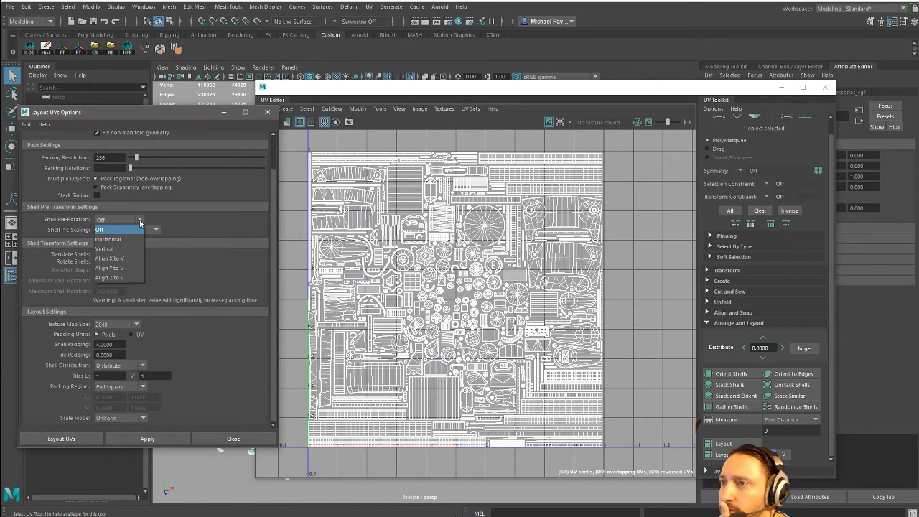
click(140, 224)
click(154, 230)
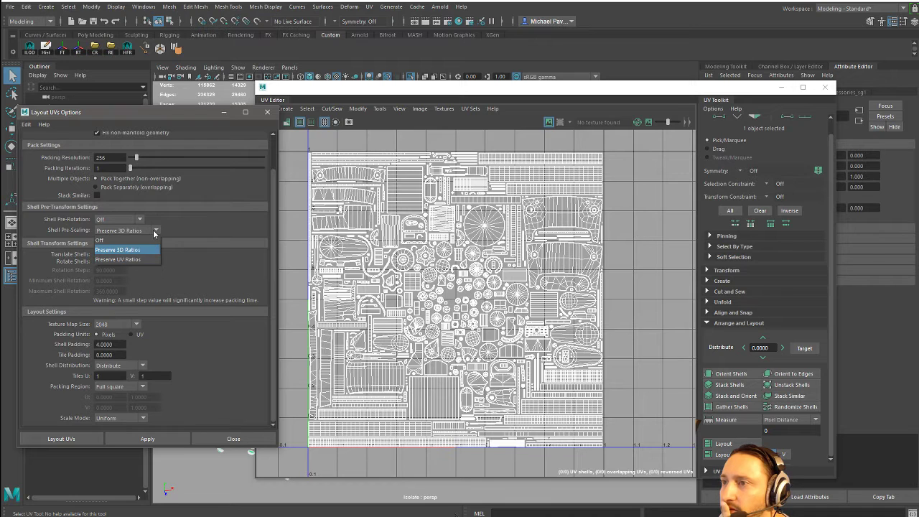
click(184, 230)
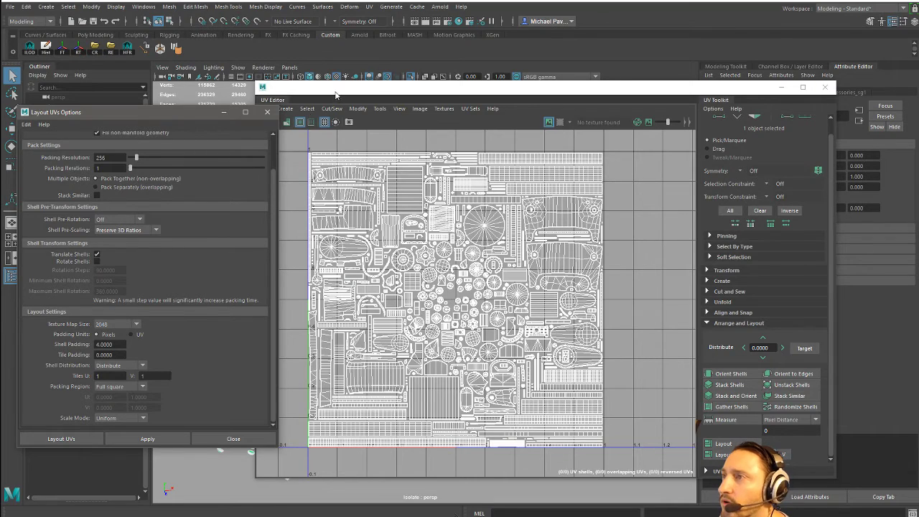
Step: Enable Rotate Shells with rotation steps of 90 and apply the UV layout to the accessories mesh
drag(336, 90, 529, 188)
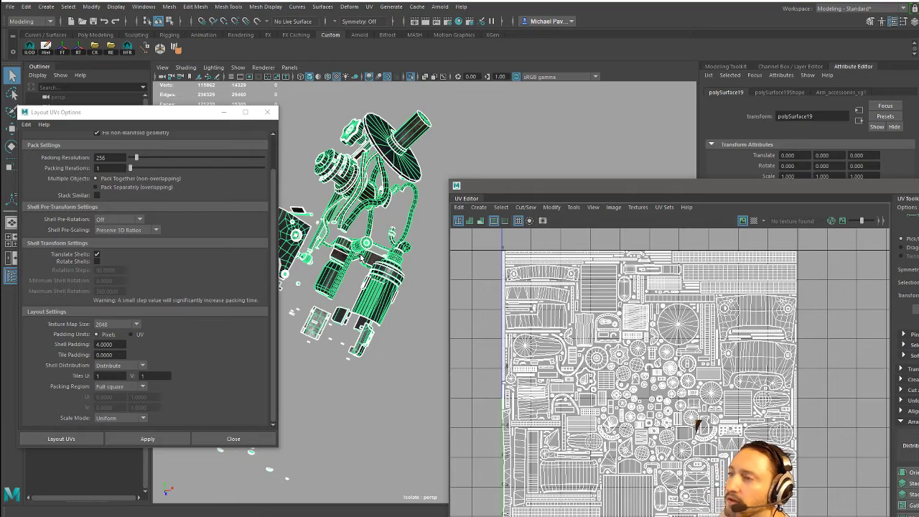
drag(503, 186, 362, 108)
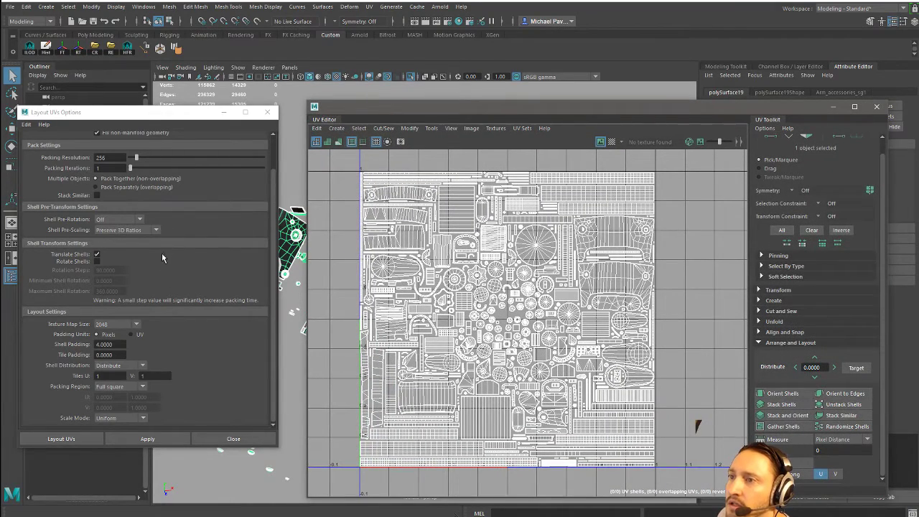
click(97, 261)
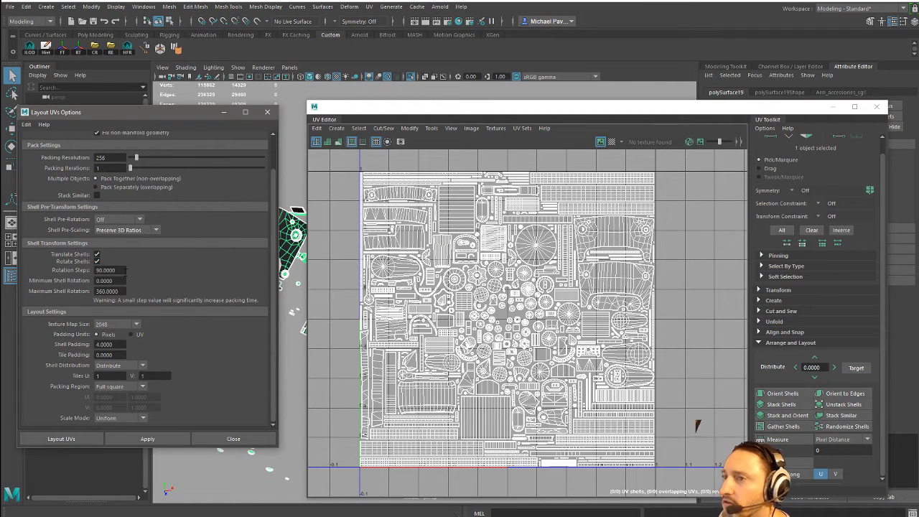
click(101, 270)
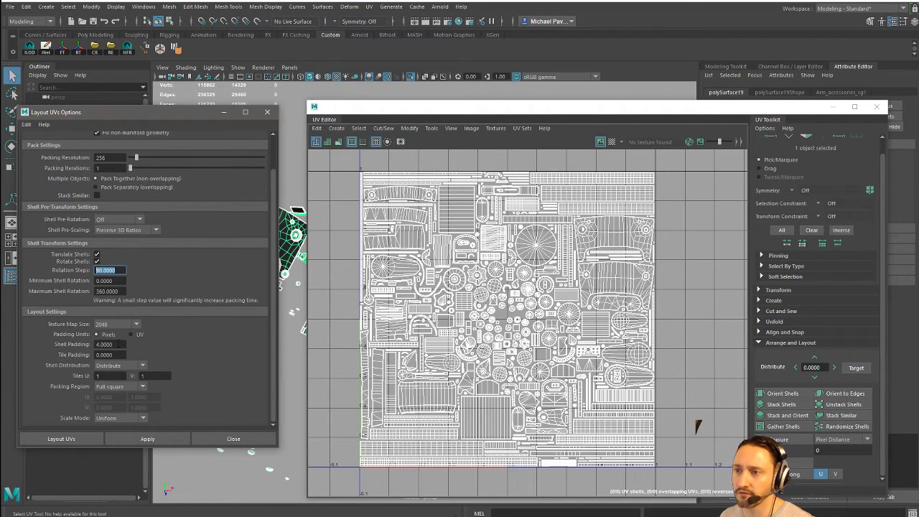
click(128, 440)
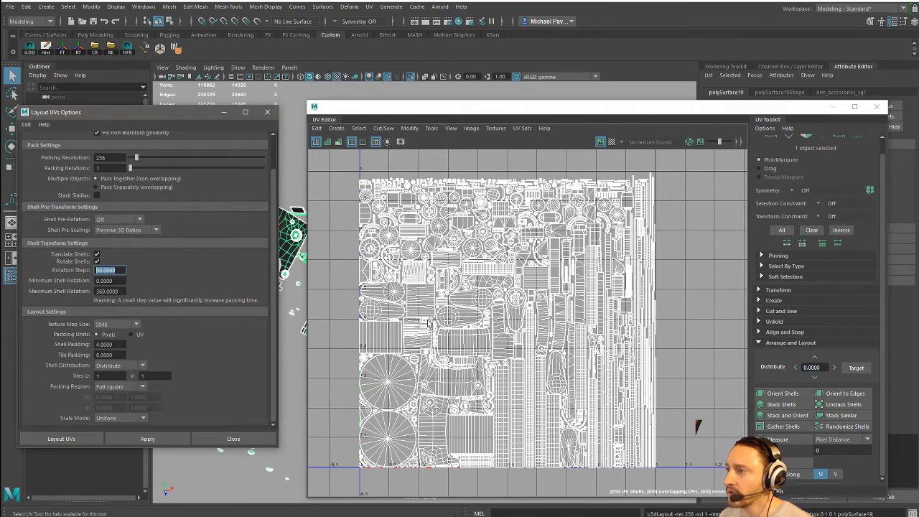
Step: Examine the repacked UV shells up close and as a whole, then review the packing settings used
scroll(445, 305, up, 5)
scroll(461, 282, up, 3)
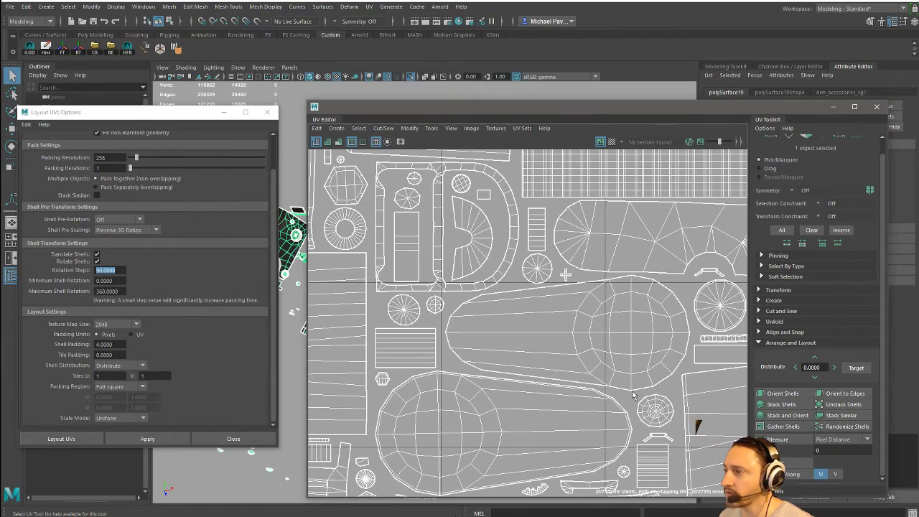
scroll(522, 317, down, 4)
scroll(522, 318, down, 3)
scroll(522, 317, up, 2)
scroll(503, 287, down, 2)
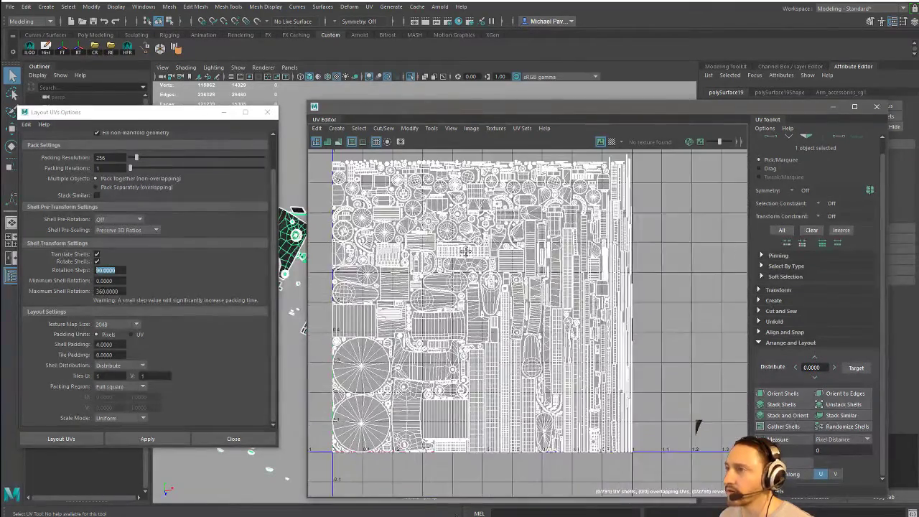
alt+middle_drag(445, 254, 498, 270)
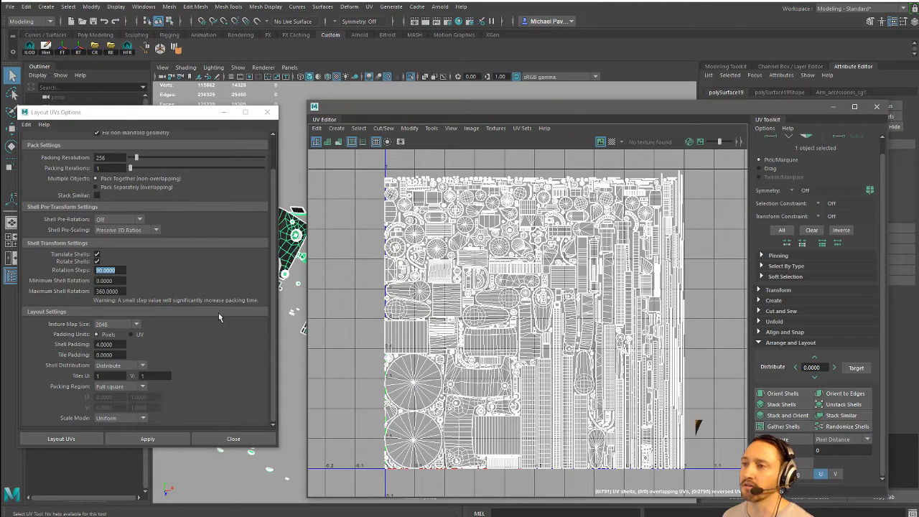
scroll(187, 273, up, 1)
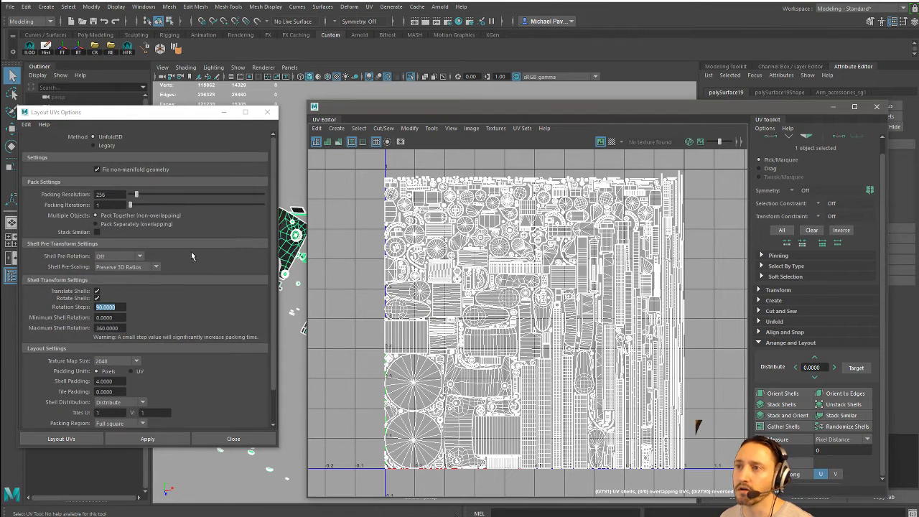
scroll(161, 254, down, 1)
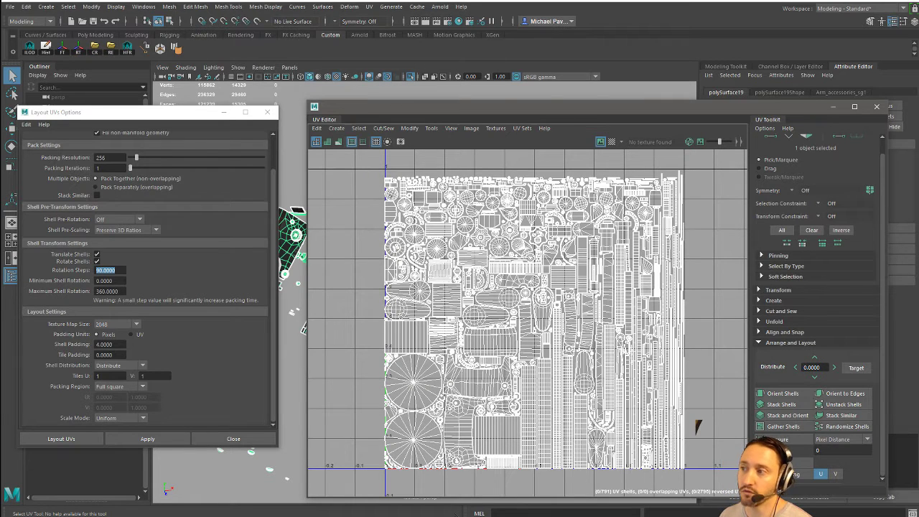
Step: Move the layout options window clear of the viewport and inspect the accessories model beside its UVs
drag(188, 114, 119, 397)
alt+drag(244, 216, 239, 314)
scroll(228, 201, up, 3)
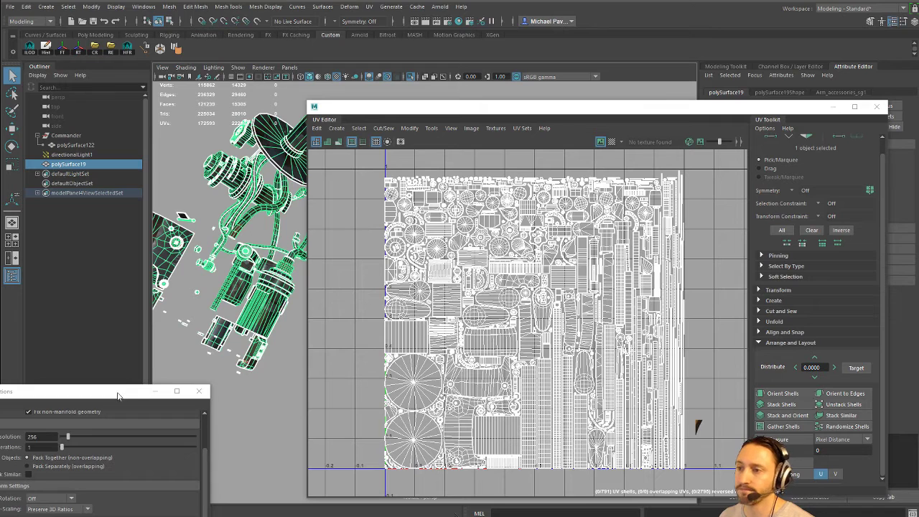
drag(119, 388, 174, 310)
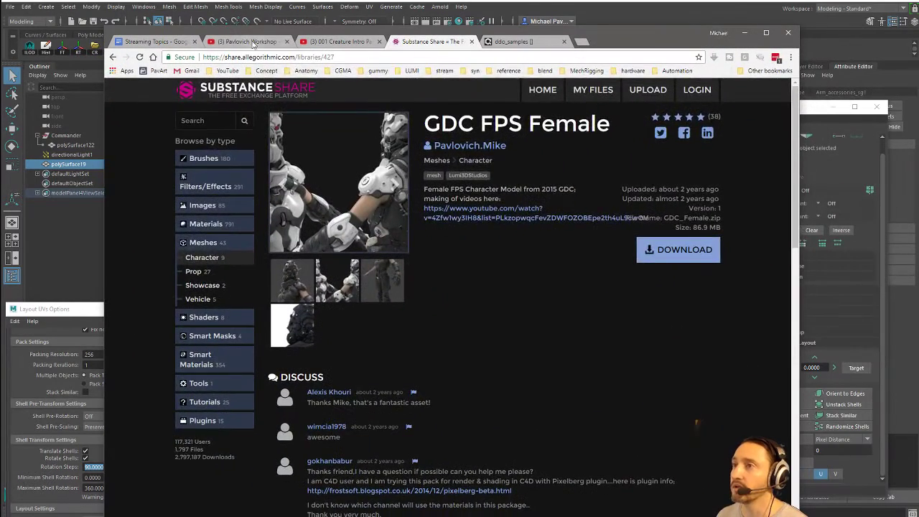
Step: Switch to Chrome and return from the Creature Intro video to the channel's YouTube playlists page
click(244, 41)
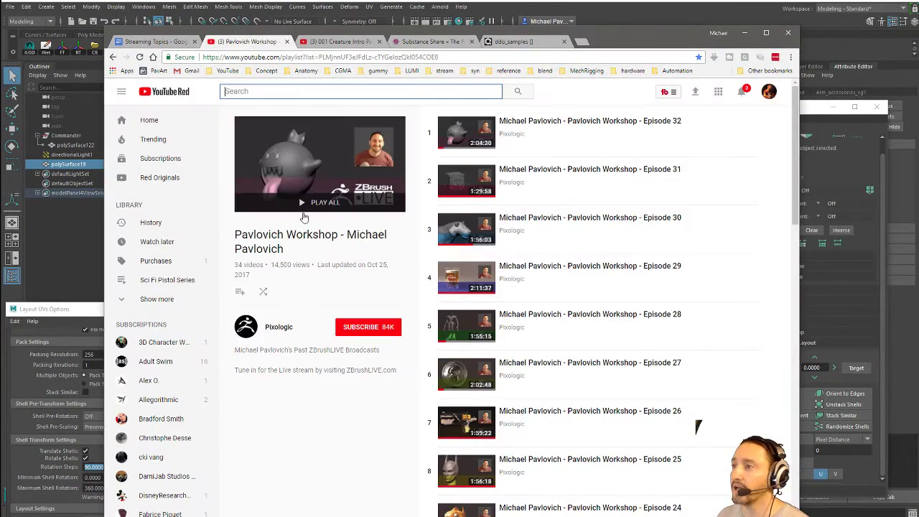
click(339, 41)
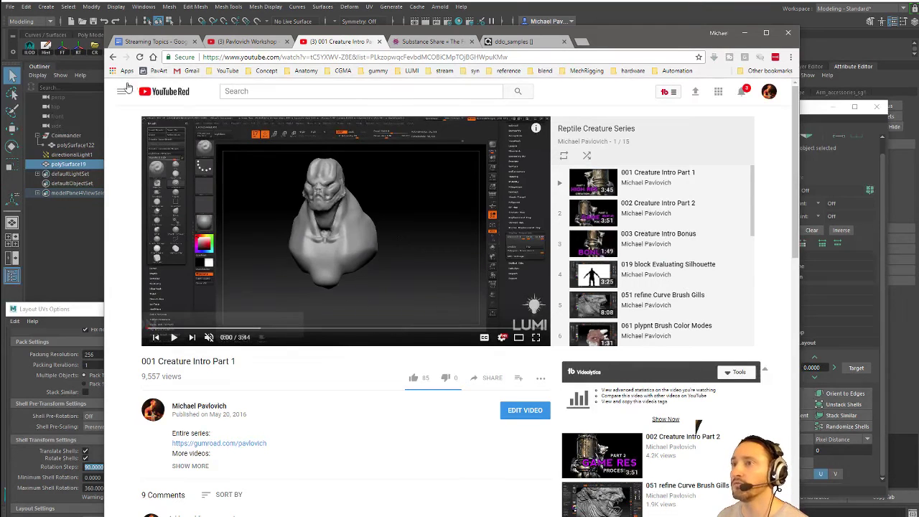
click(112, 57)
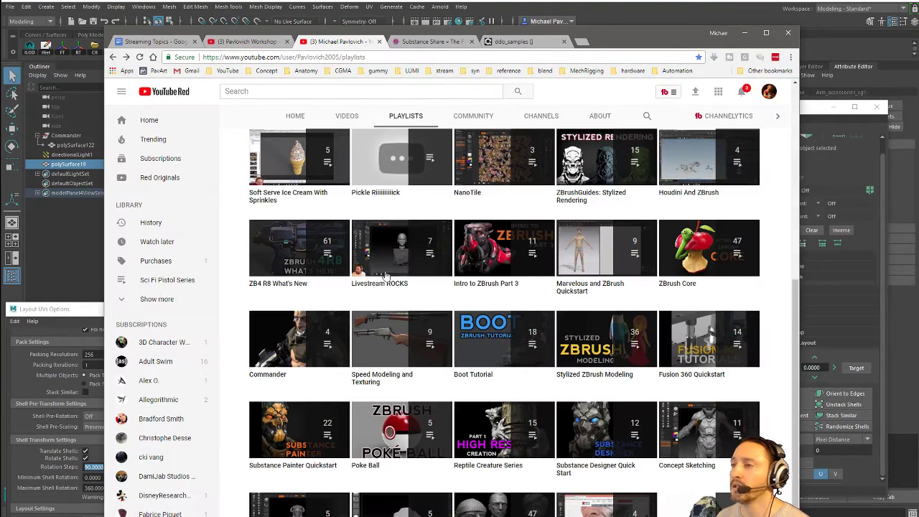
Step: Open the artist's Gumroad and Cubebrush store pages in two new browser tabs
click(579, 41)
text(gum)
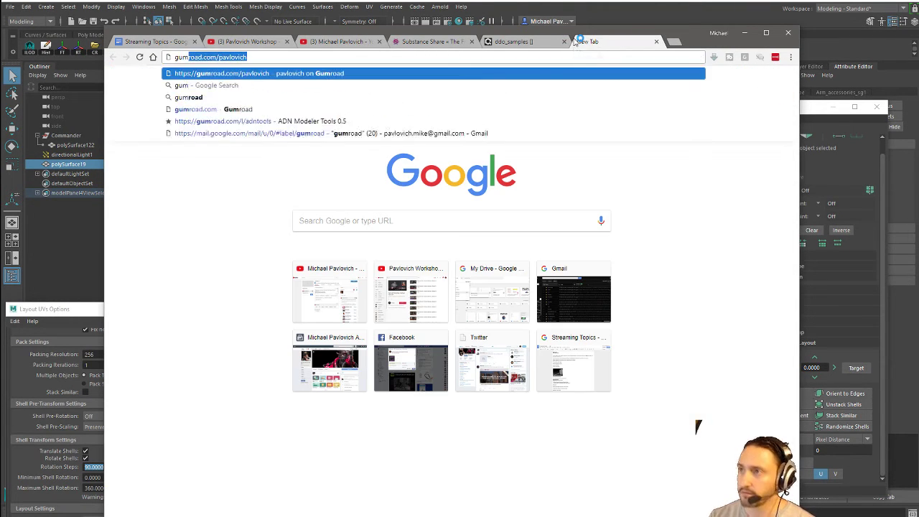
key(Return)
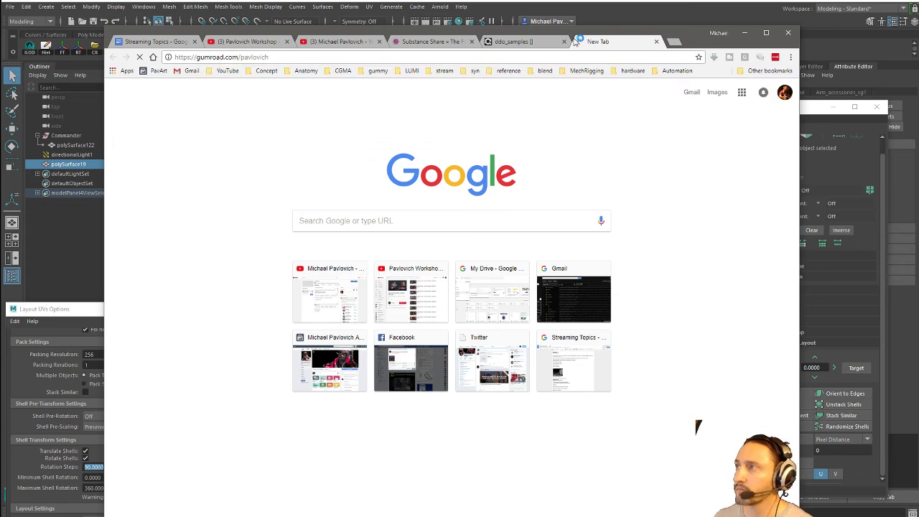
click(674, 41)
text(cubebrush.co/pavlovich)
key(Return)
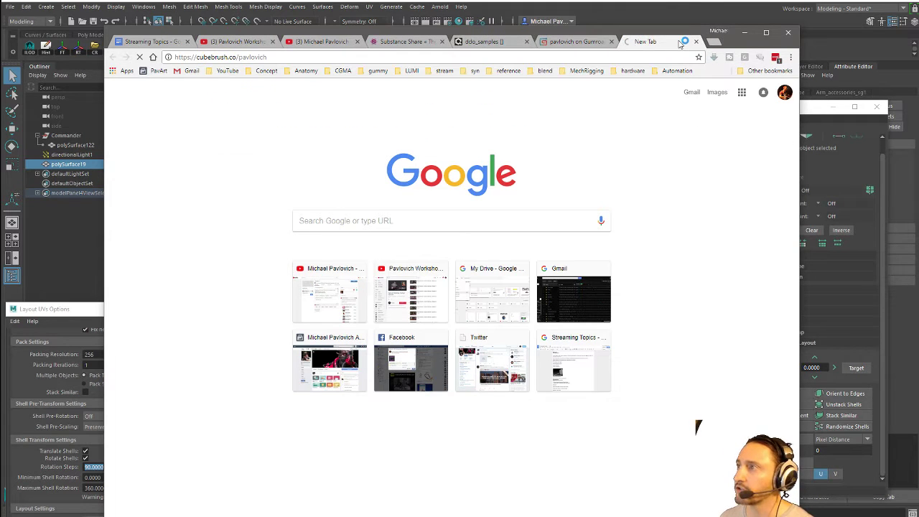
Step: Select the web addresses of the YouTube playlists, Gumroad and Cubebrush pages one after another
click(332, 42)
click(358, 58)
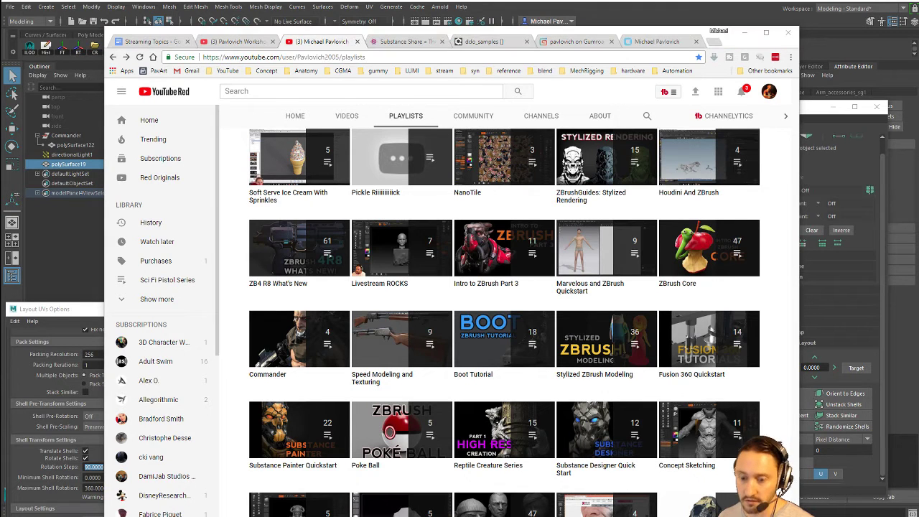
click(567, 44)
click(337, 56)
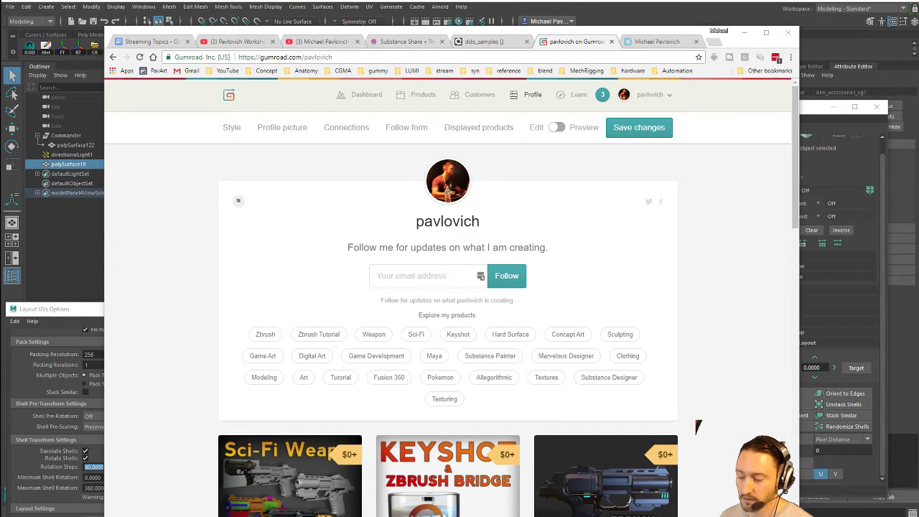
click(671, 42)
drag(348, 55, 128, 70)
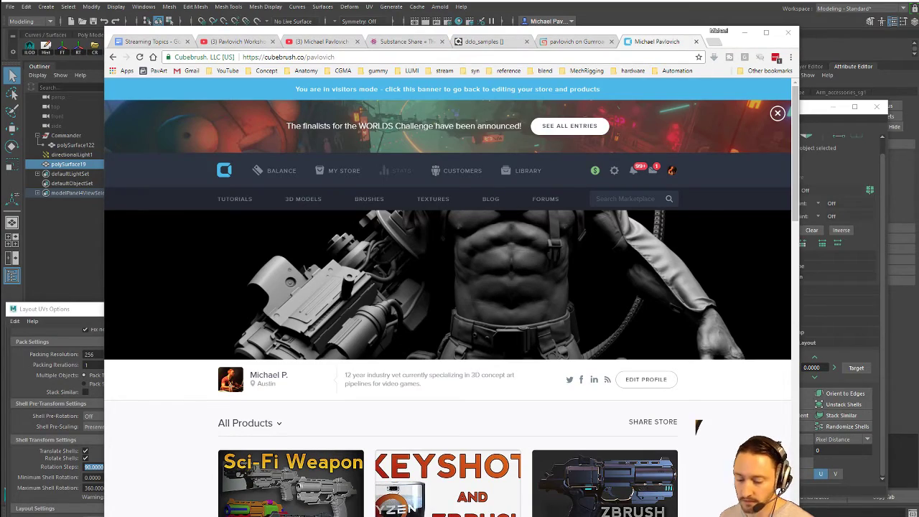
Step: Browse the product listings on the Cubebrush store page
scroll(607, 416, down, 8)
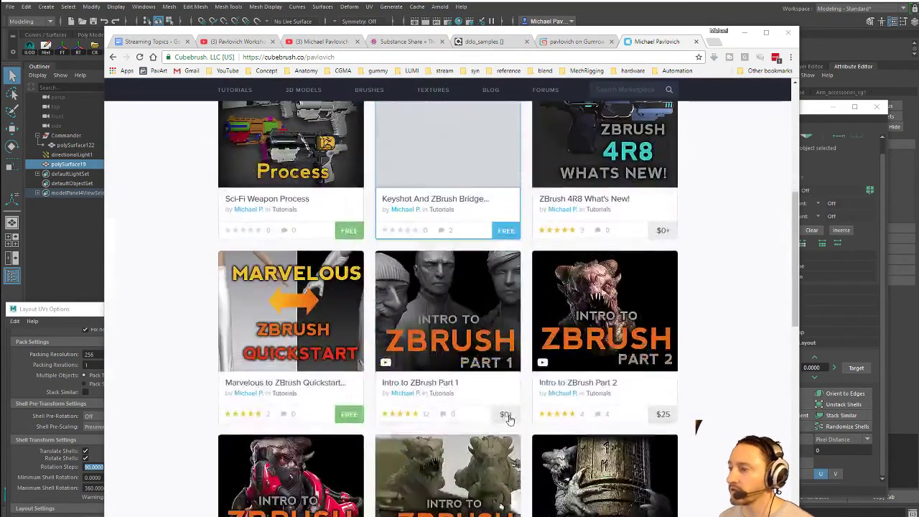
scroll(509, 420, down, 5)
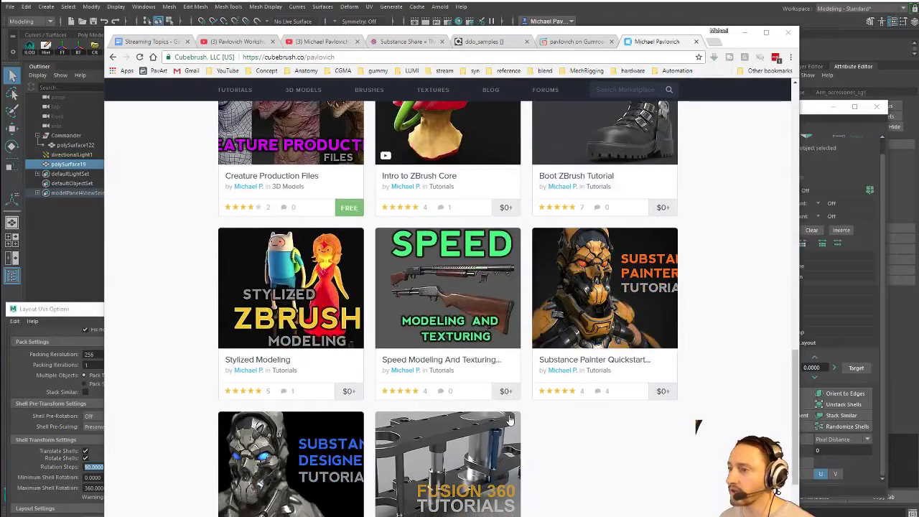
scroll(509, 420, up, 15)
Step: Open YouTube's ZBrushGuides: Stylized Rendering playlist, pause the 001 Preamble video and follow its description link to the zbrushguides.com tutorials page
click(319, 41)
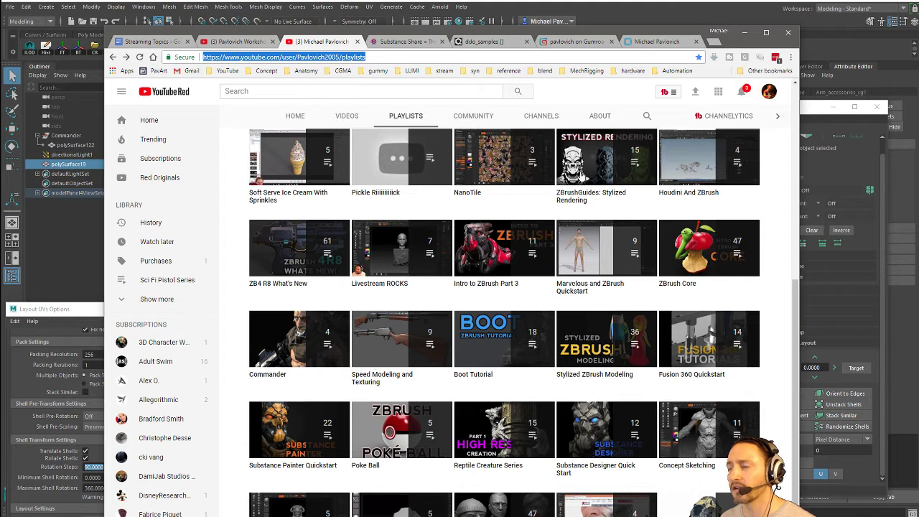
click(578, 195)
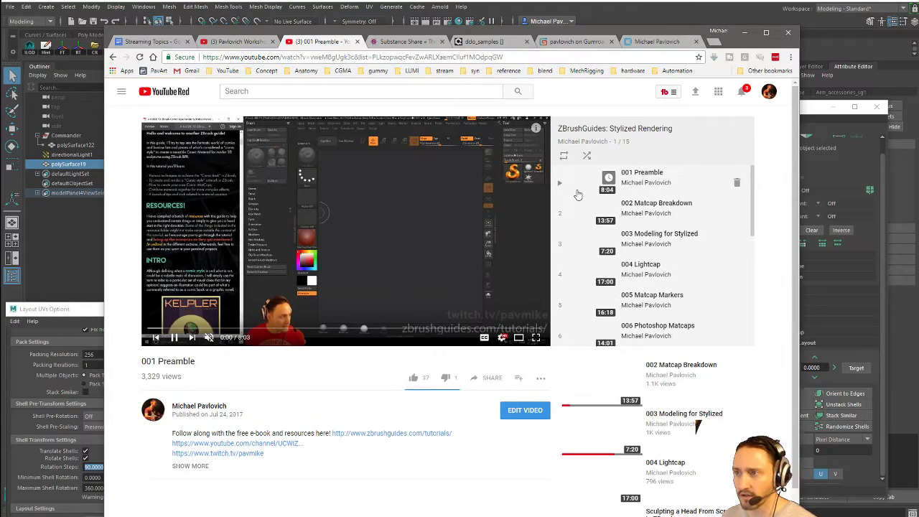
click(175, 337)
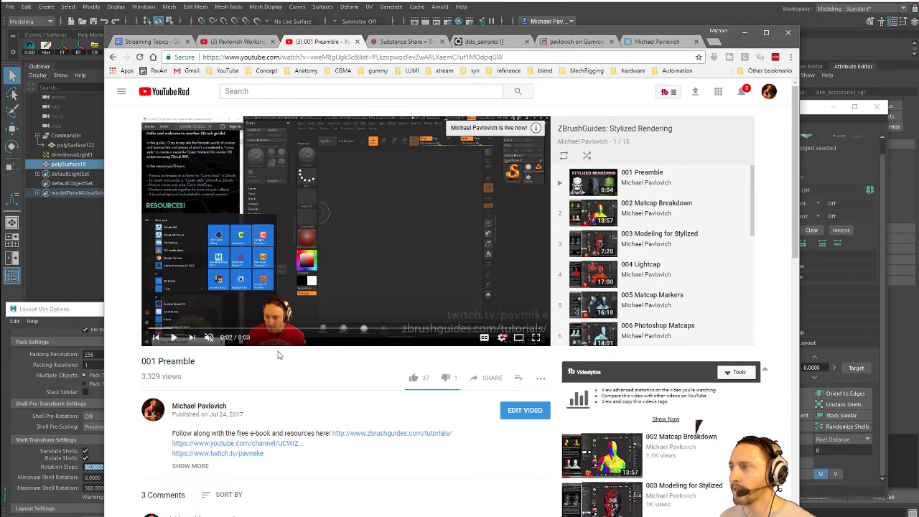
click(378, 433)
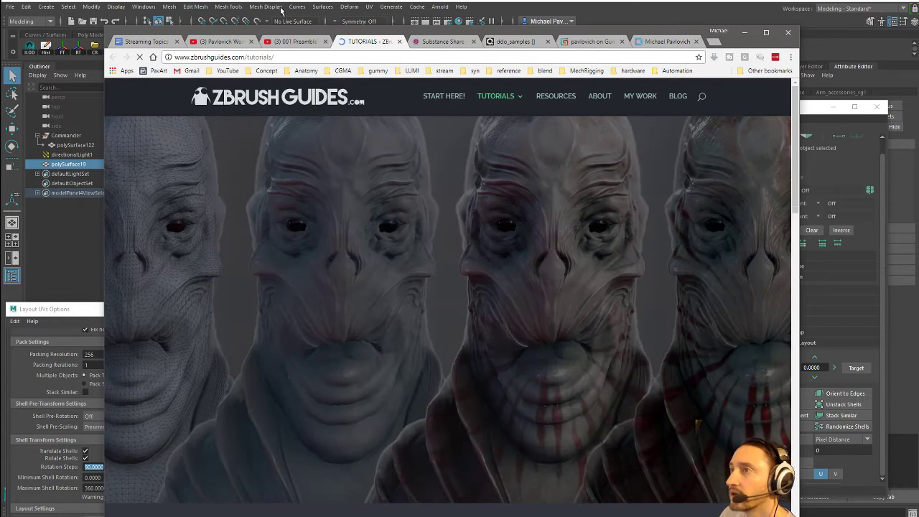
Step: Browse the eBooks section of the zbrushguides.com tutorials, including the ZBrush Comic Style Render guide, and close that page
click(281, 57)
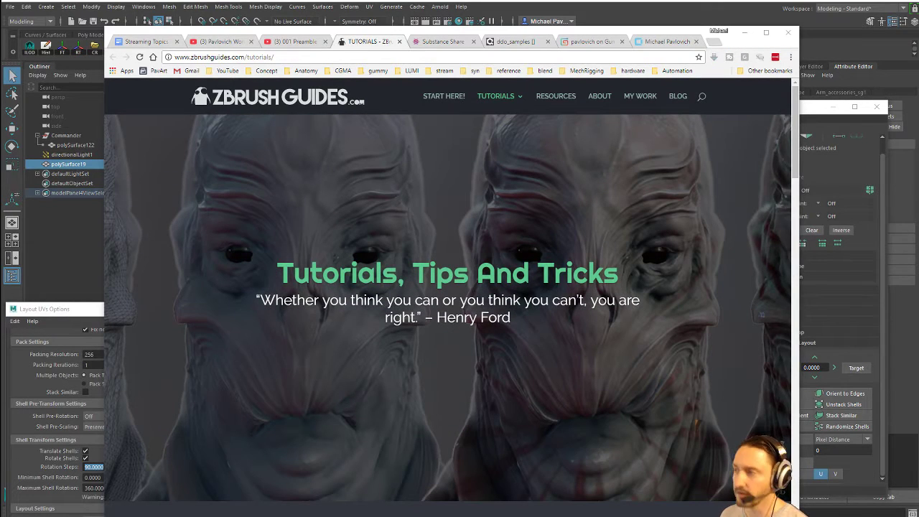
mouse_move(511, 100)
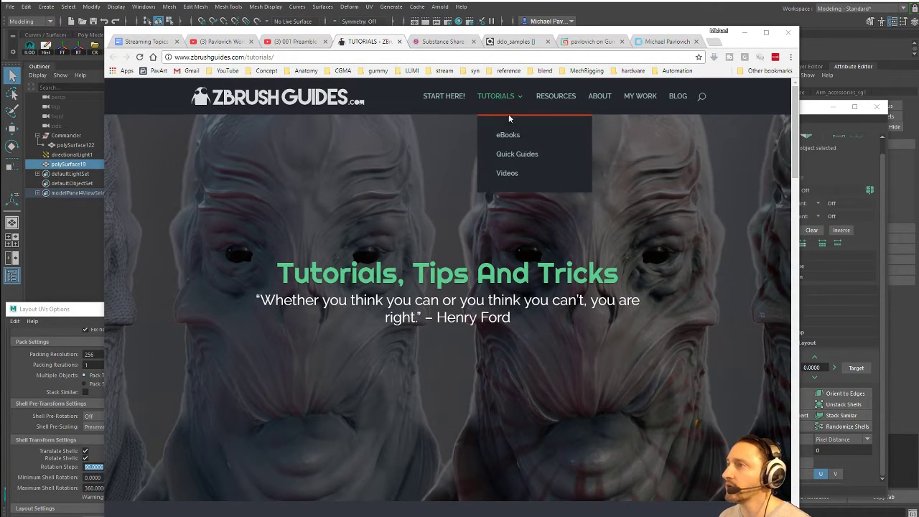
click(510, 136)
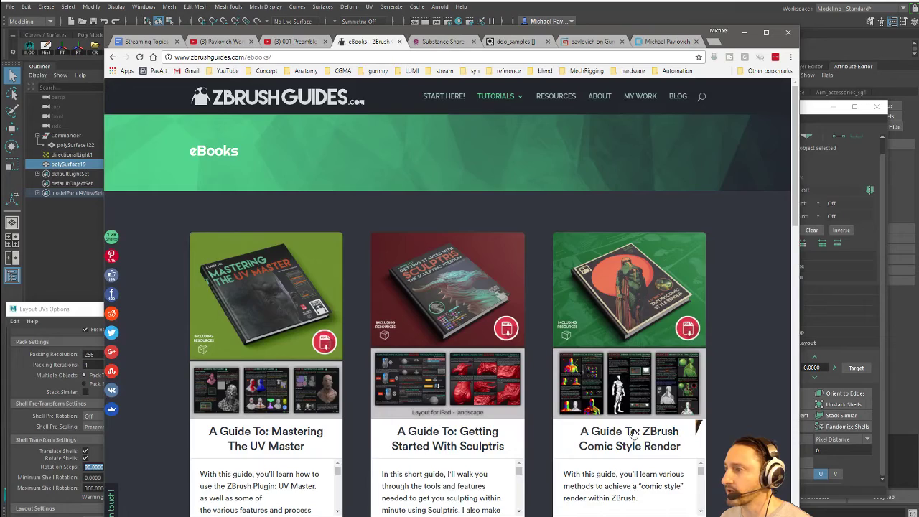
scroll(630, 434, down, 2)
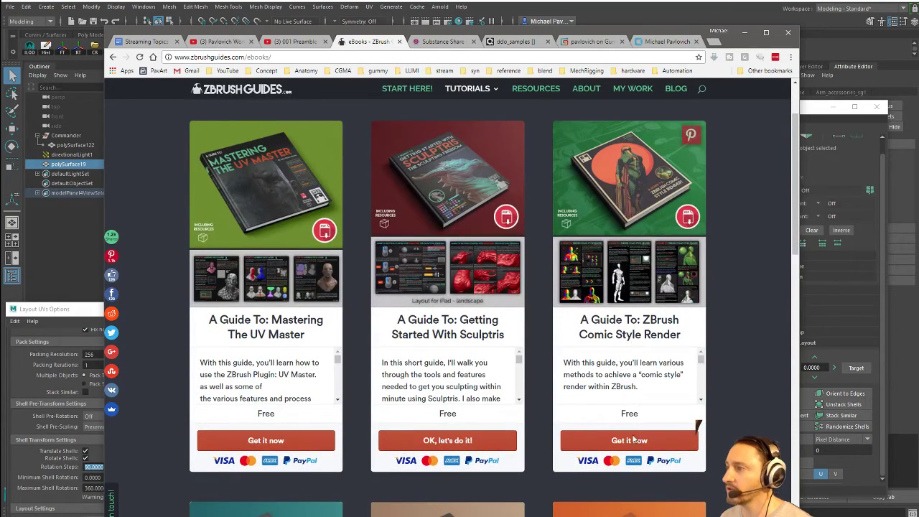
scroll(629, 413, up, 2)
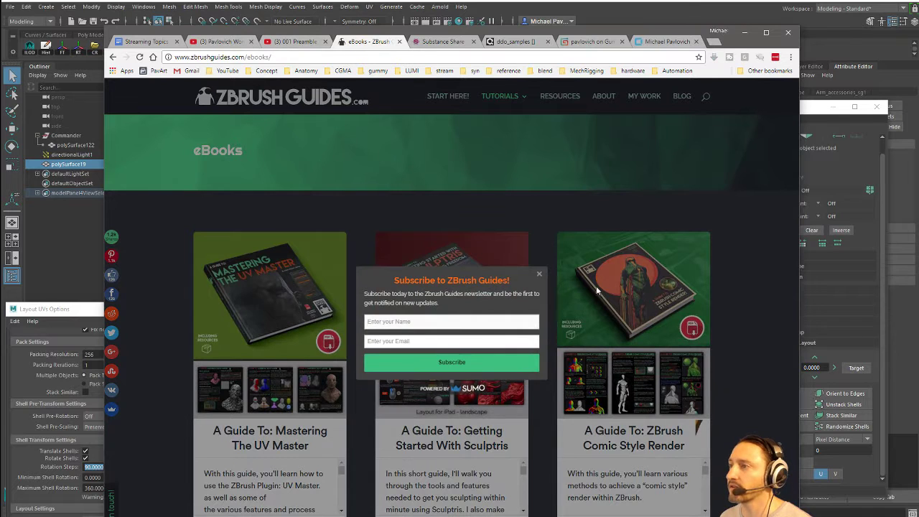
click(399, 41)
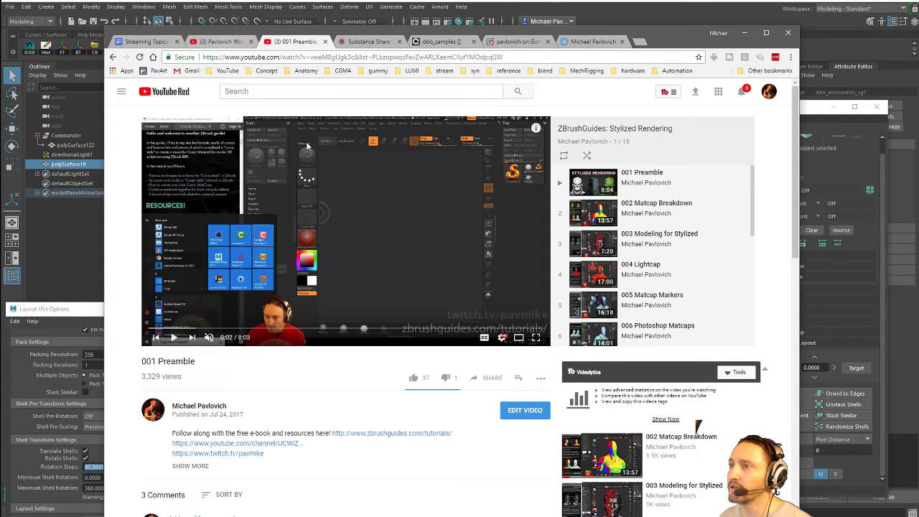
Step: Enlarge the video player to theater mode and open 004 Lightcap from the ZBrushGuides: Stylized Rendering playlist
click(519, 337)
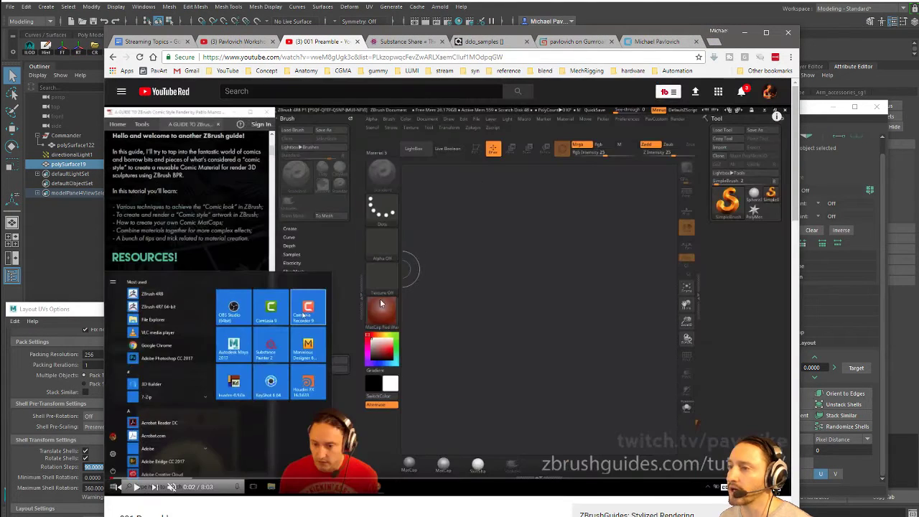
scroll(380, 309, down, 2)
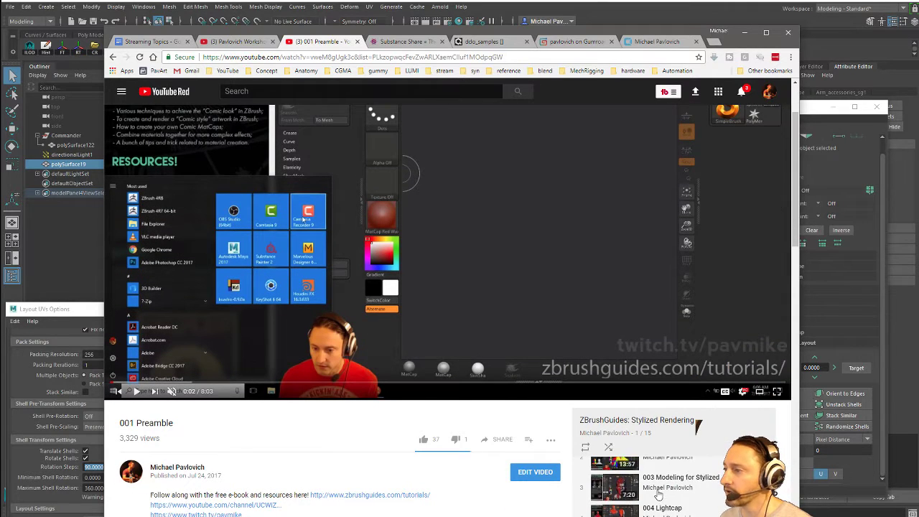
scroll(658, 495, up, 2)
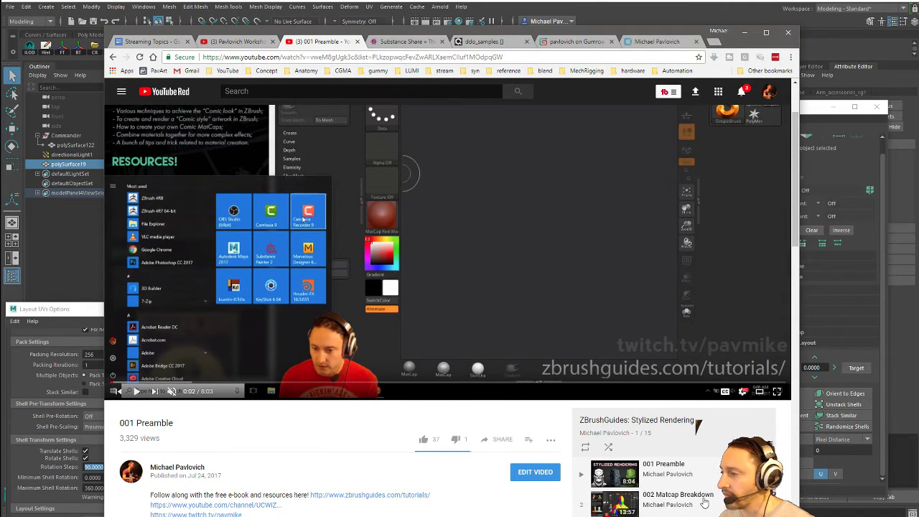
scroll(704, 503, down, 1)
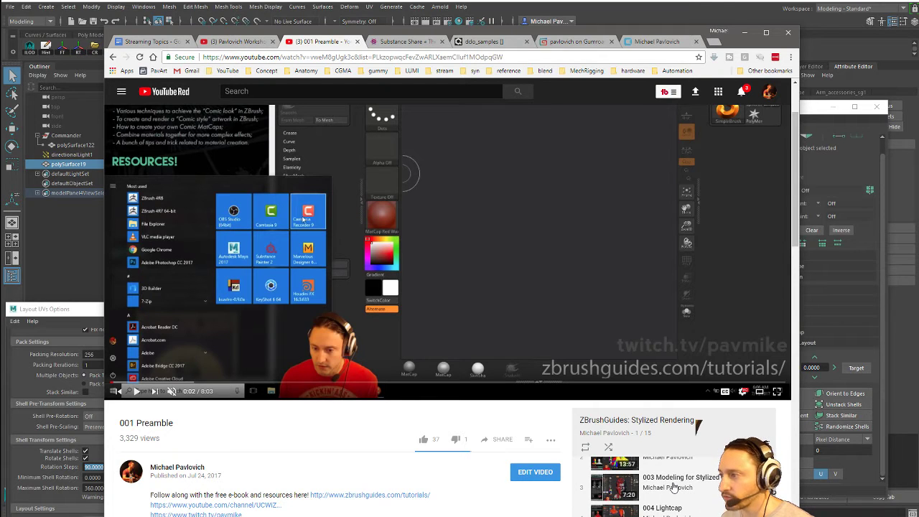
scroll(673, 488, down, 1)
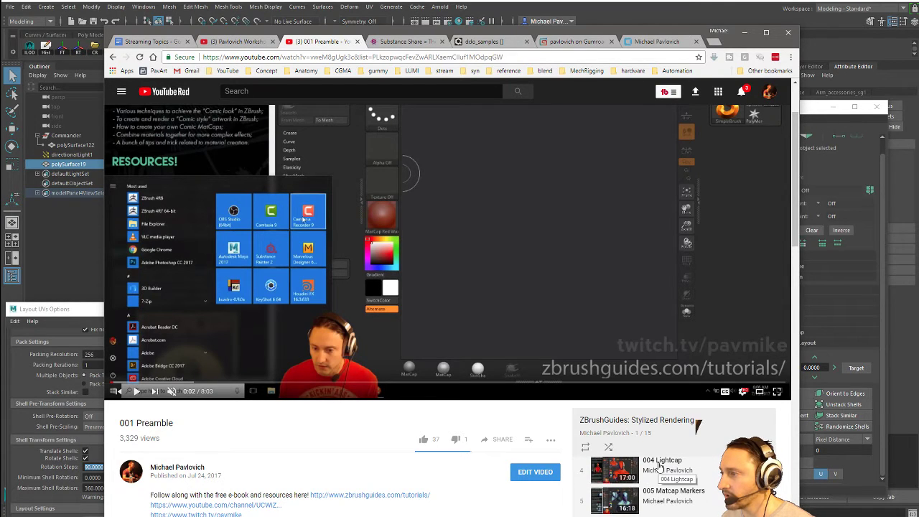
click(659, 467)
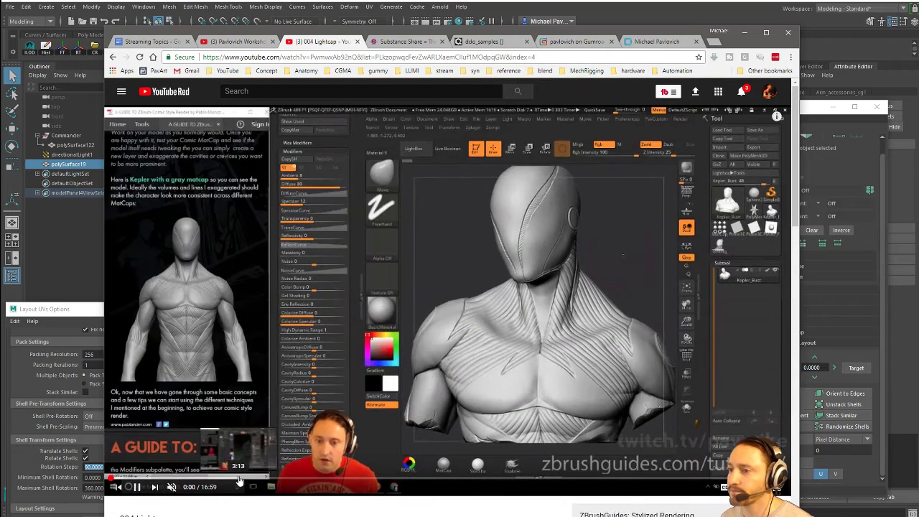
Step: Skim the 004 Lightcap video up to about 15:52 and look through the remaining videos in its playlist
drag(240, 481, 651, 478)
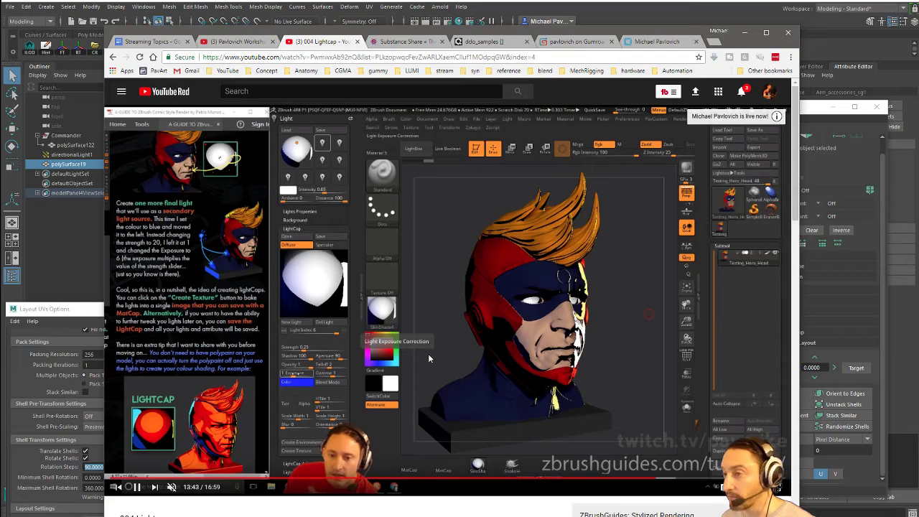
click(743, 477)
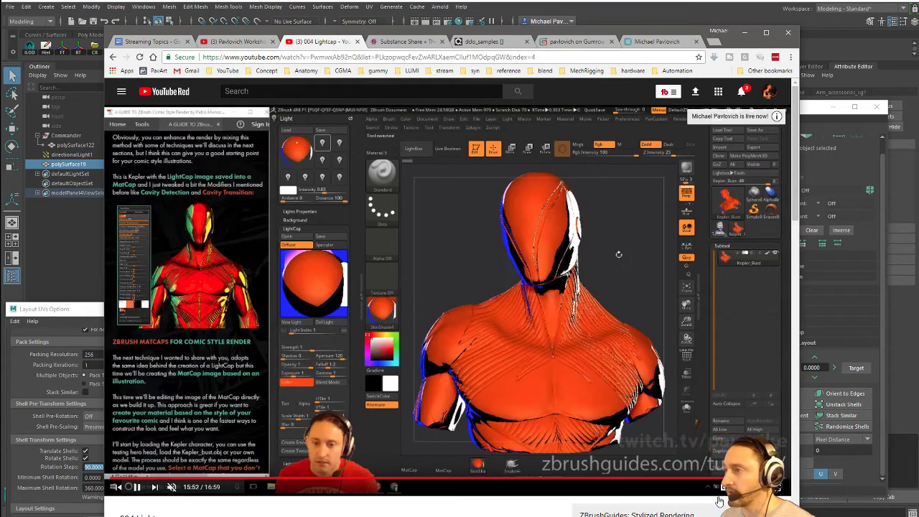
scroll(719, 501, down, 2)
scroll(693, 466, down, 4)
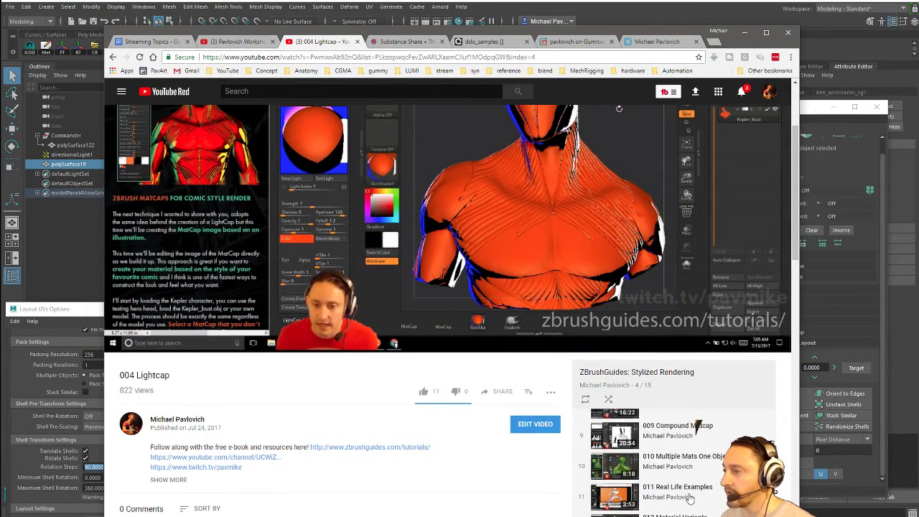
scroll(689, 499, down, 2)
scroll(690, 497, up, 5)
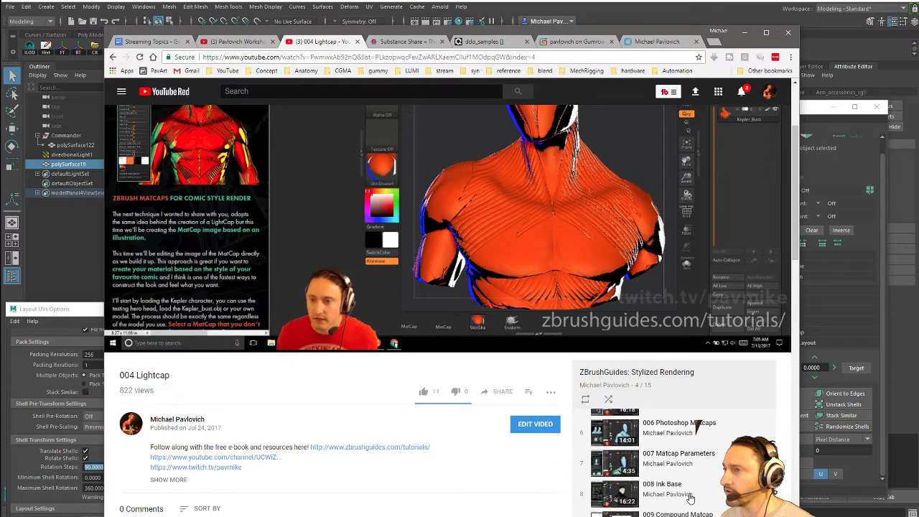
scroll(531, 287, up, 2)
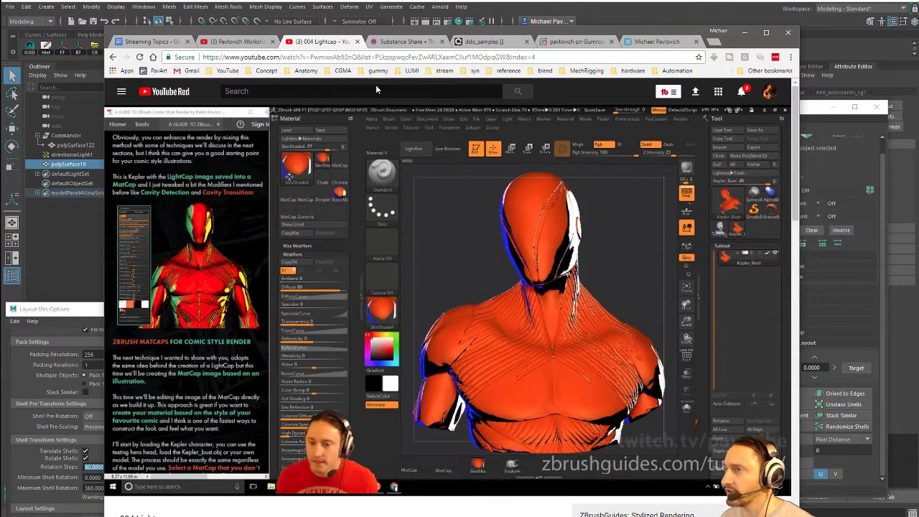
Step: Return to the YouTube channel's playlists, open Intro to ZBrush Part 3 and look through its list of videos
click(236, 43)
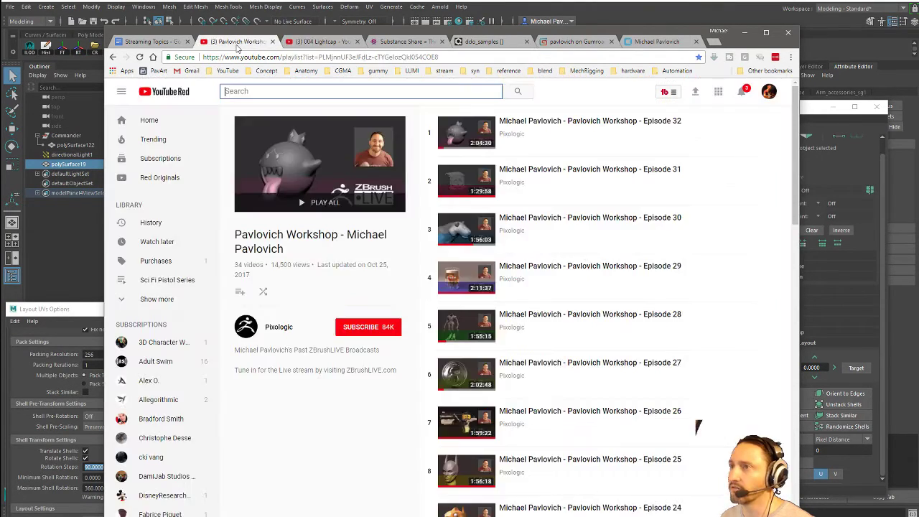
click(322, 43)
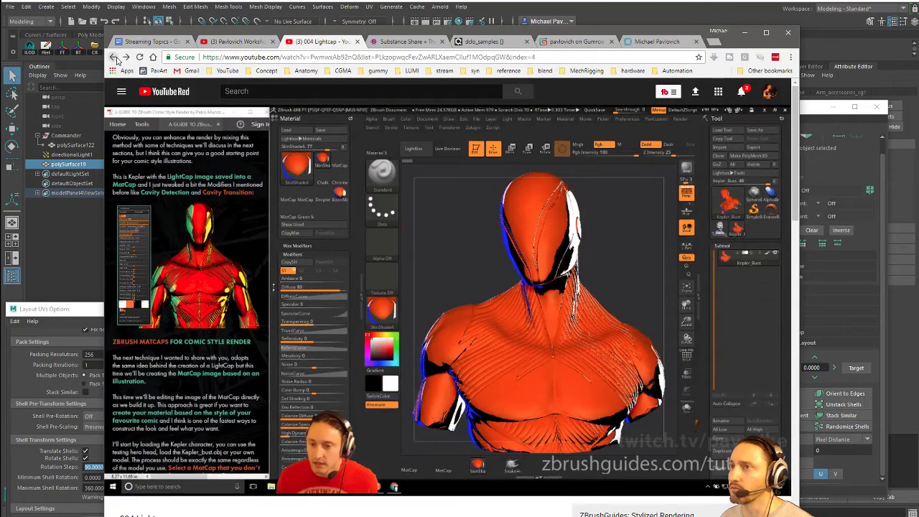
click(113, 57)
click(114, 58)
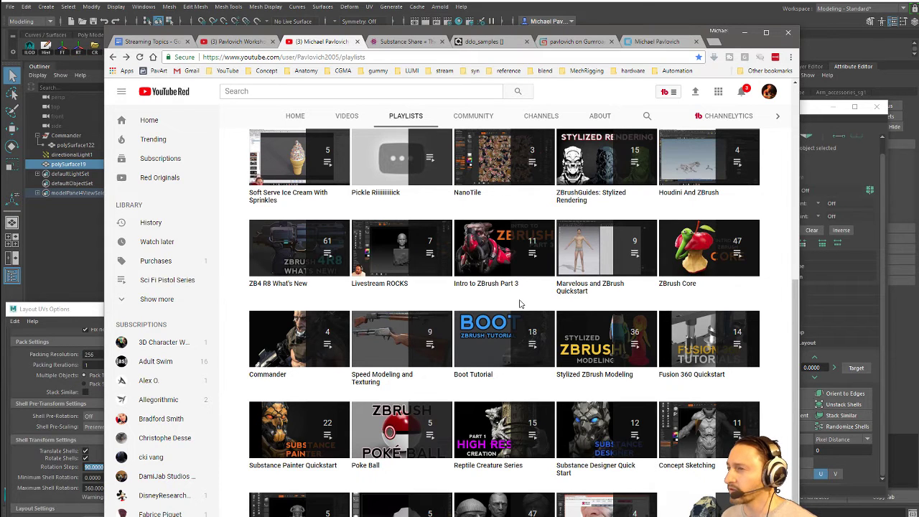
click(509, 285)
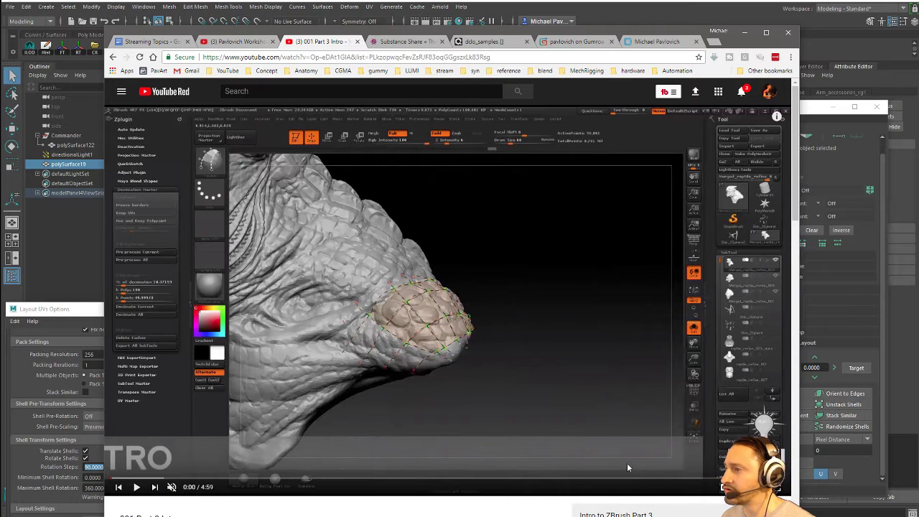
scroll(647, 463, down, 3)
scroll(647, 463, down, 5)
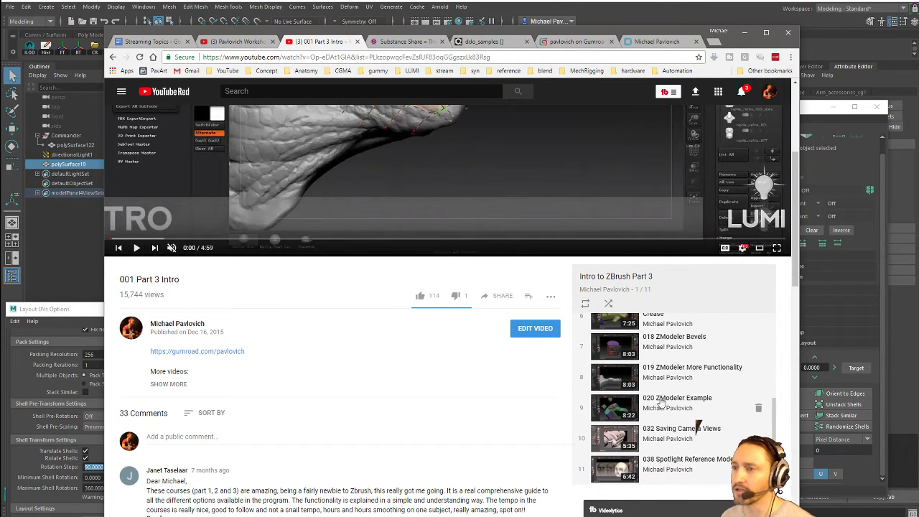
Step: Open a File Explorer window and go to the Part3_Exported folder inside Recording > ZbrushIntro
key(super+e)
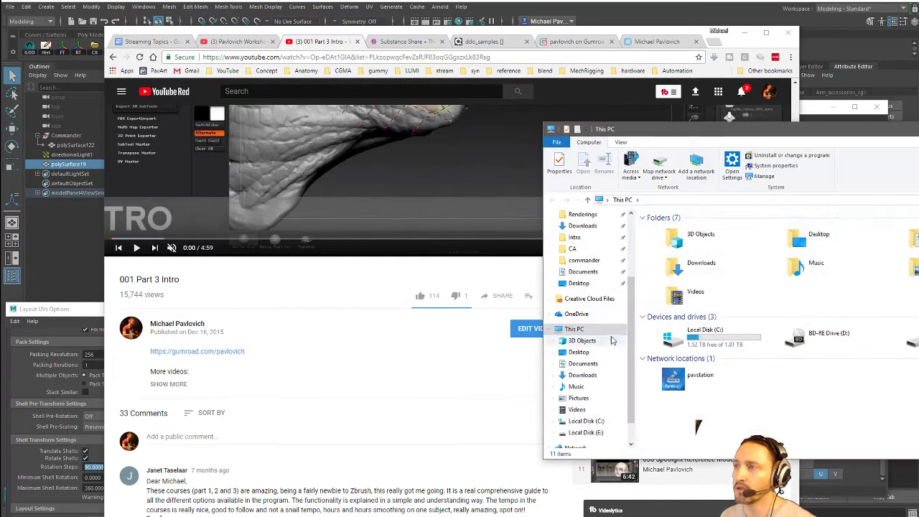
drag(732, 132, 416, 178)
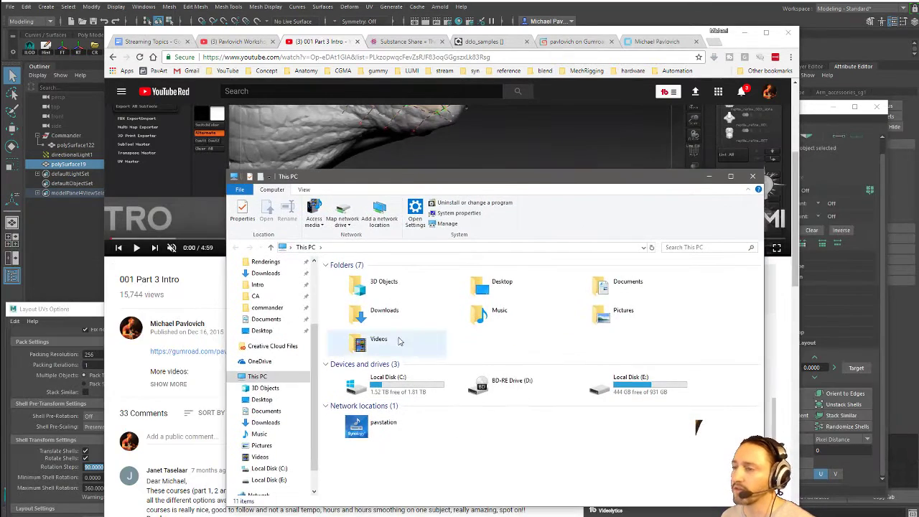
scroll(257, 321, up, 3)
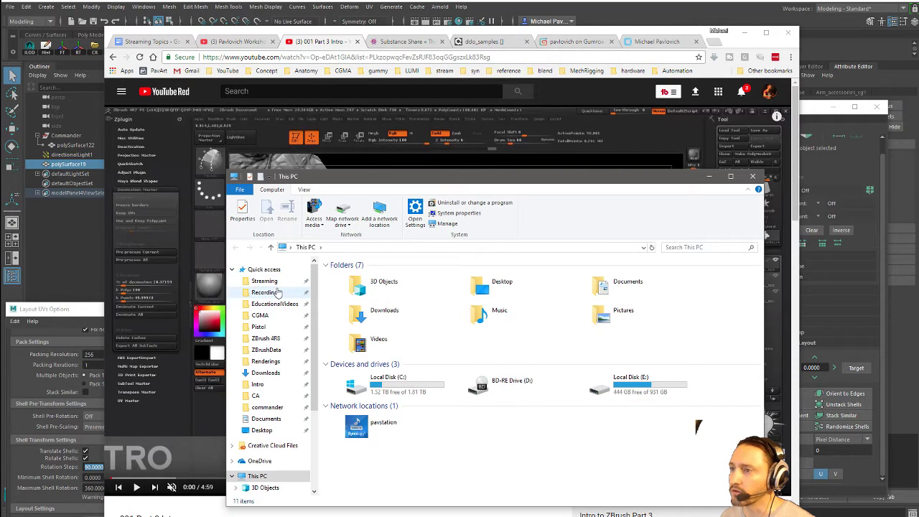
click(264, 292)
scroll(382, 390, down, 2)
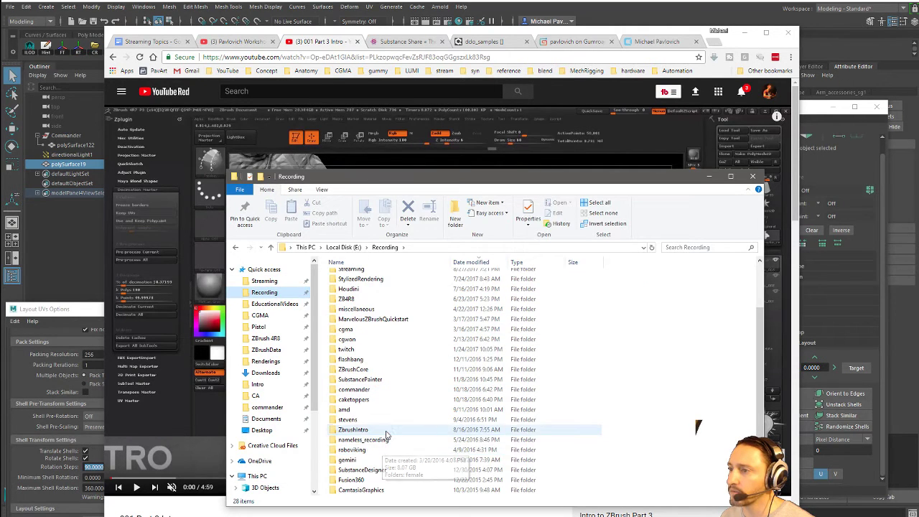
double_click(390, 460)
double_click(376, 347)
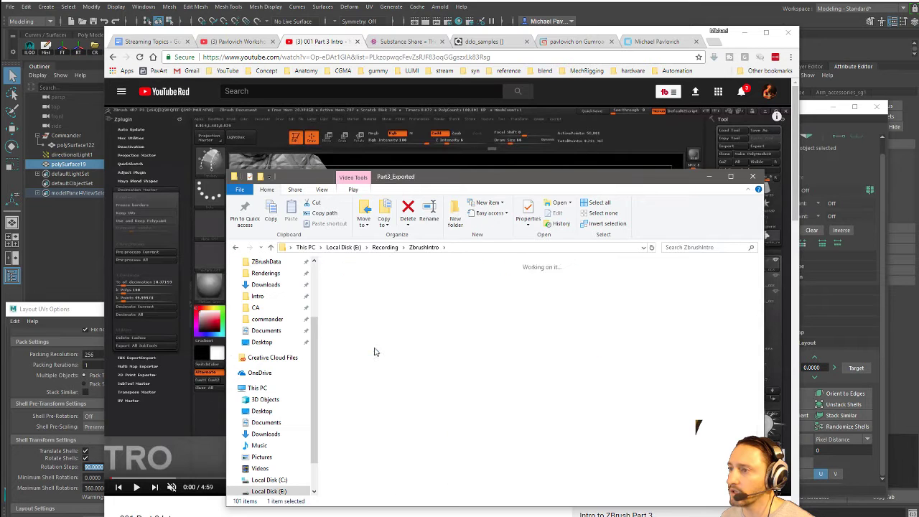
Step: Enlarge the folder window, browse the exported videos and play 030 Lightcap.mp4 followed by 029 Imaged Based Lighting.mp4
scroll(474, 377, down, 5)
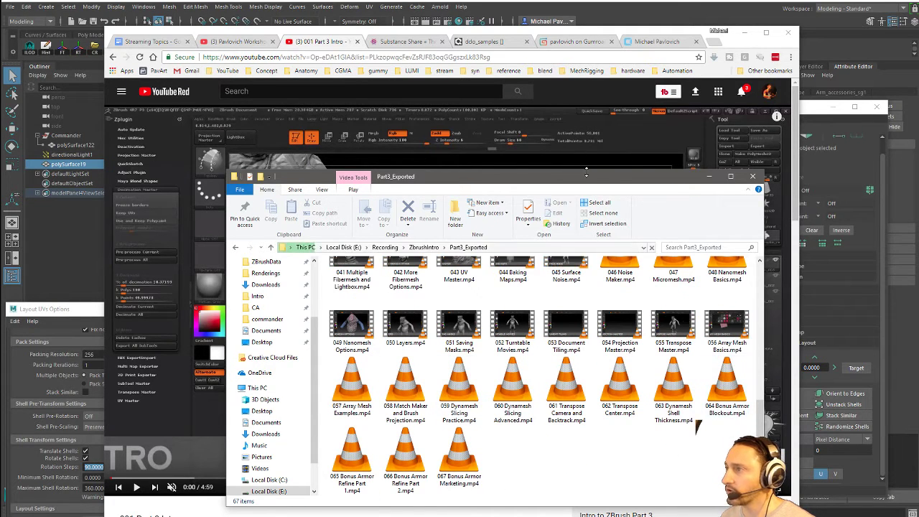
drag(567, 172, 568, 58)
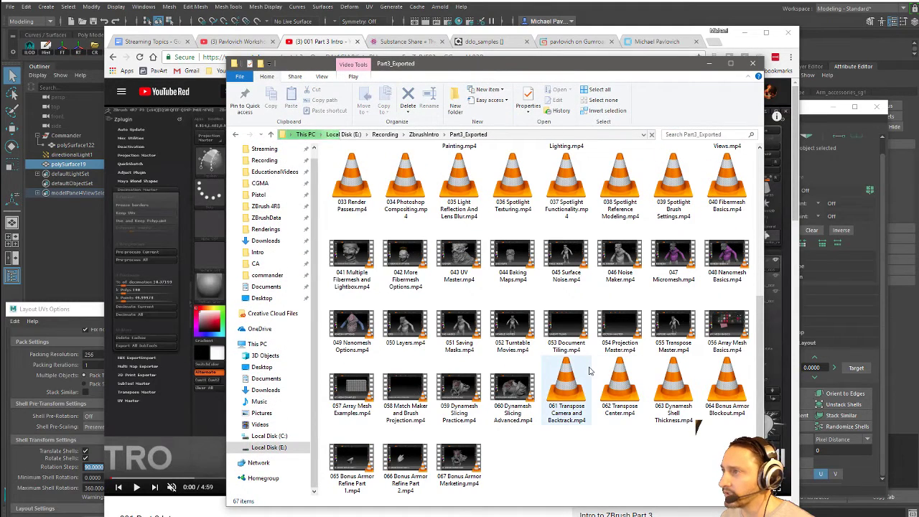
drag(762, 322, 762, 277)
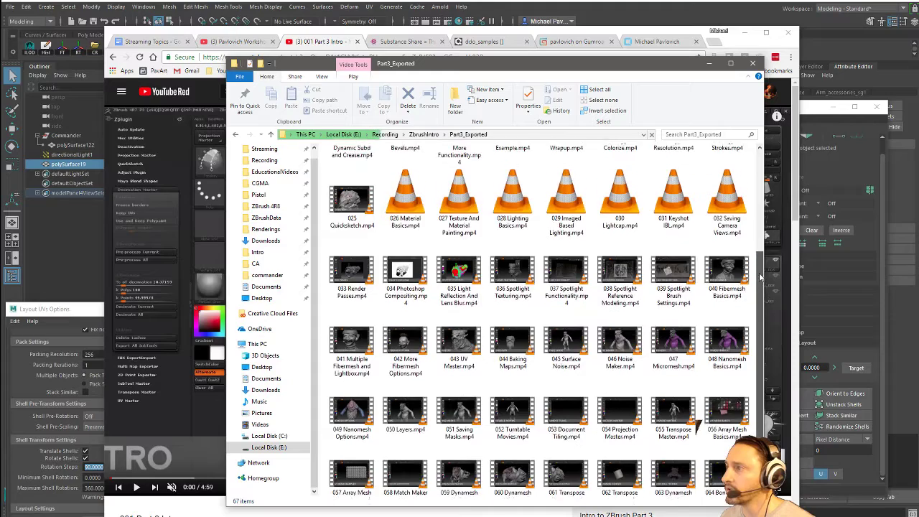
click(621, 201)
double_click(621, 201)
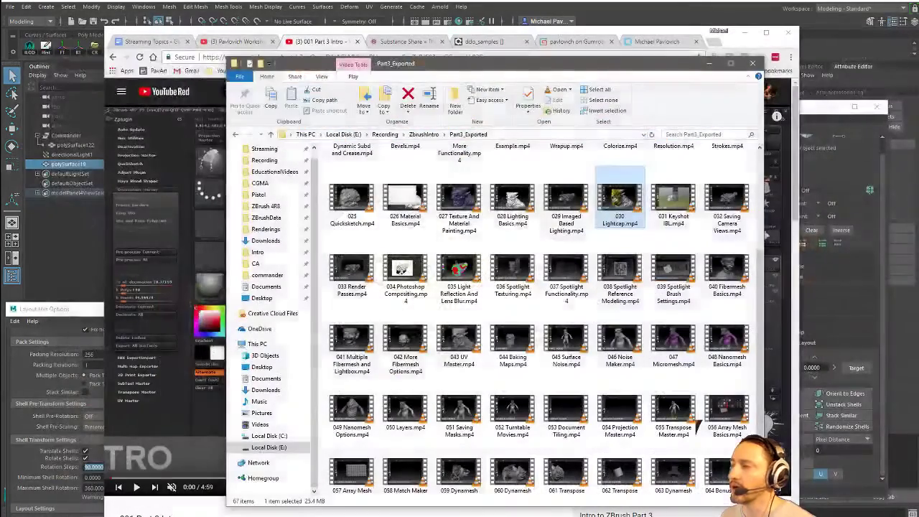
click(579, 187)
double_click(579, 191)
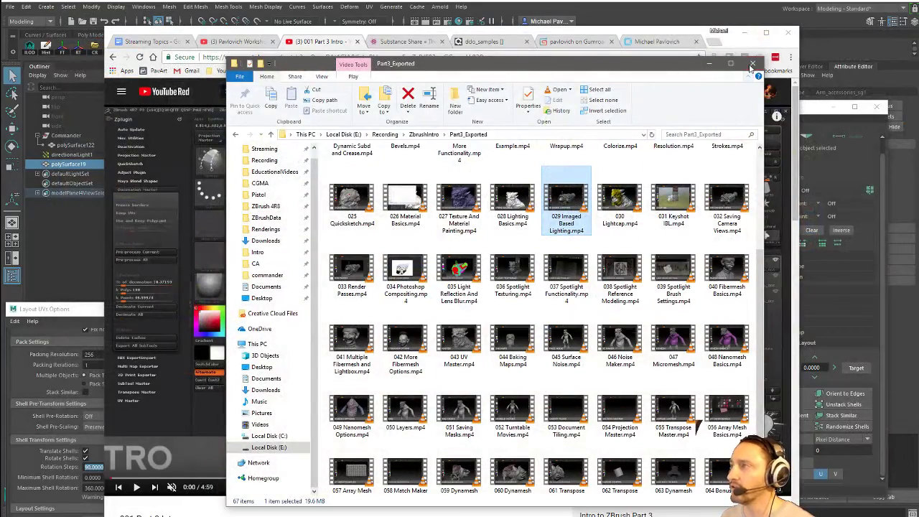
Step: Close the Part3_Exported folder window and minimize the browser to return to Maya's UV Editor
drag(710, 63, 695, 62)
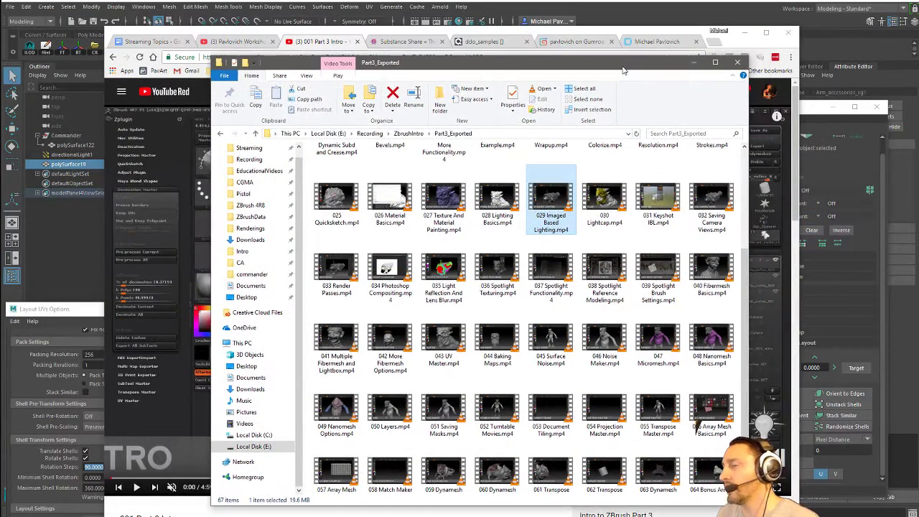
click(736, 63)
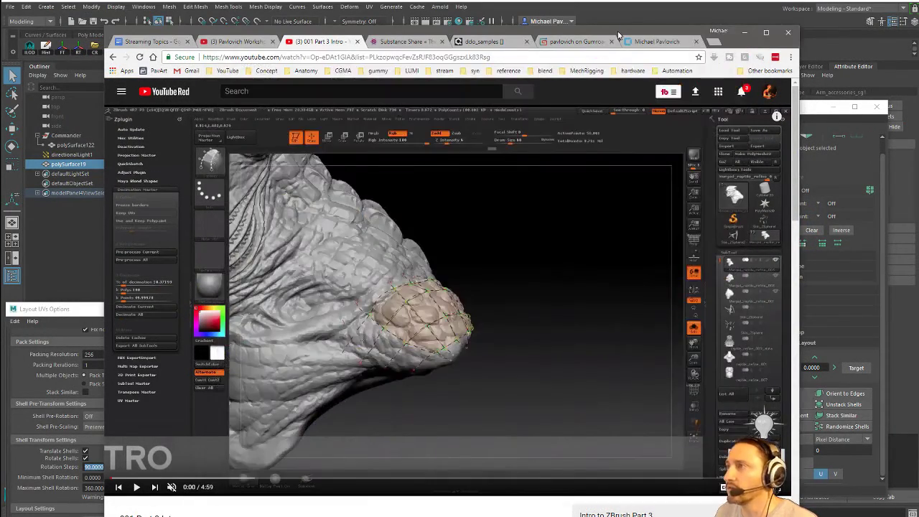
click(744, 32)
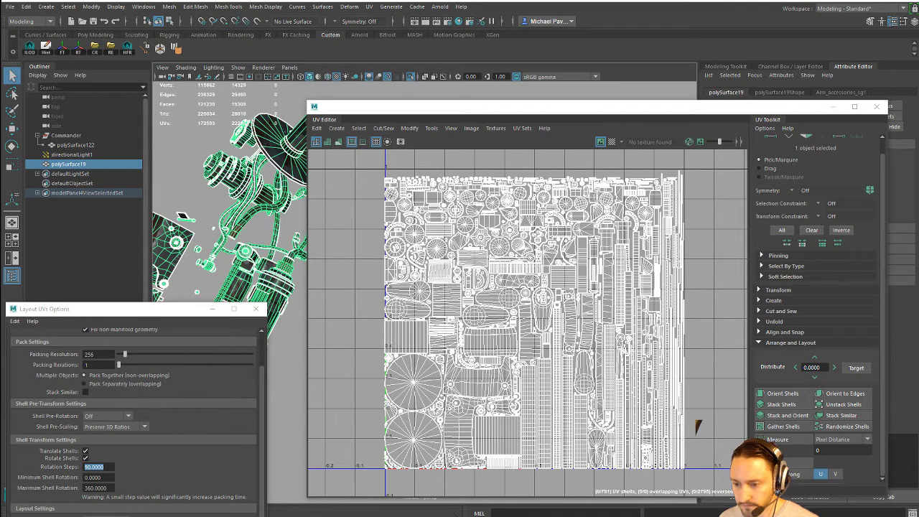
Step: Switch to the browser, look over the Wrap3 page on russian3dscanner.com and return to Maya
key(alt+Tab)
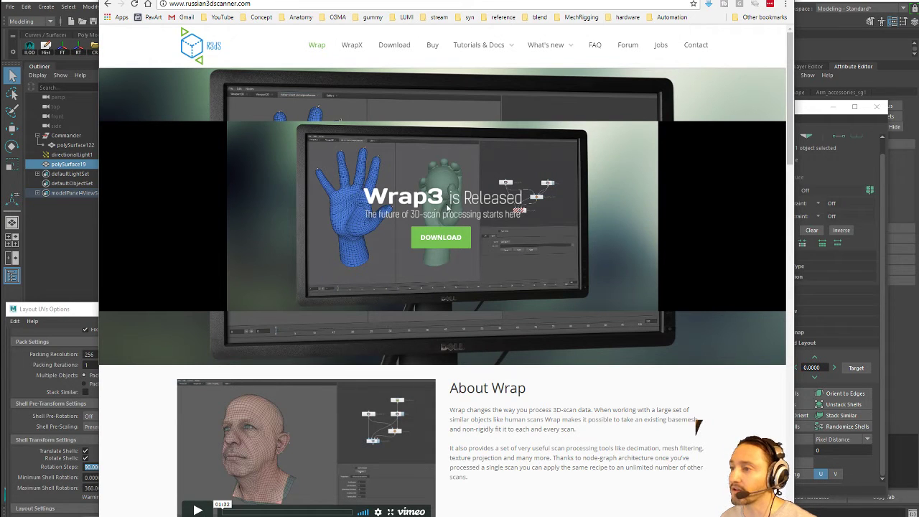
scroll(317, 401, down, 2)
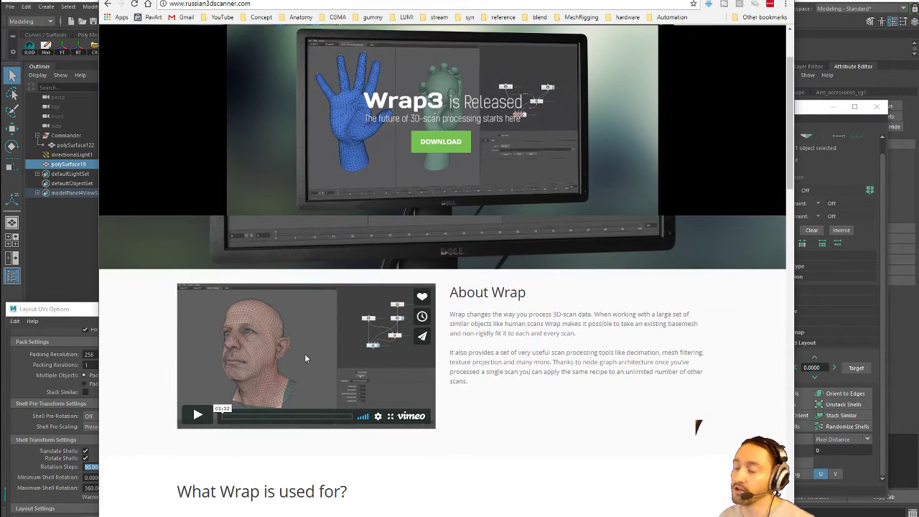
scroll(305, 356, up, 1)
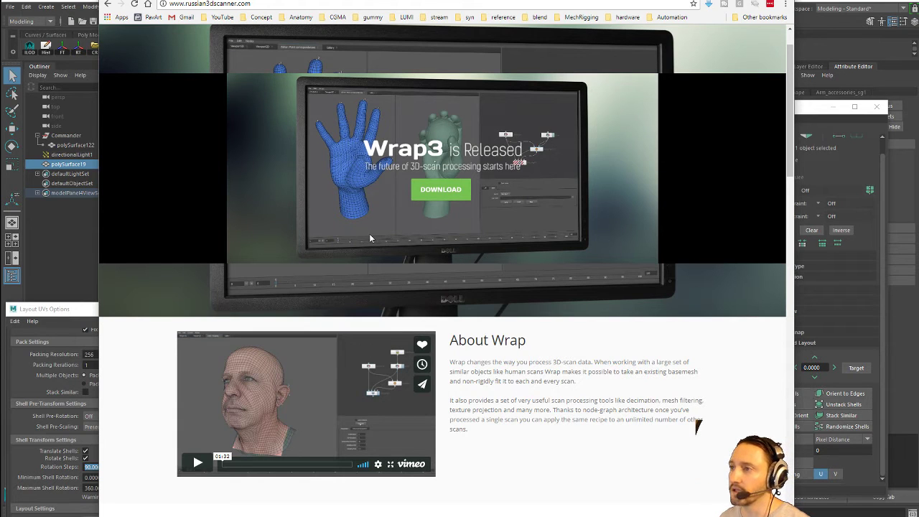
key(alt+Tab)
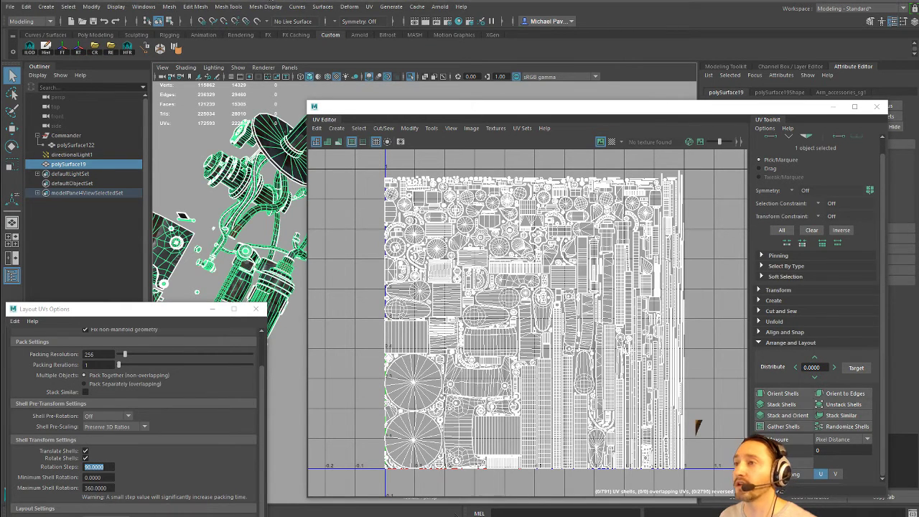
Step: Close the UV Editor and Layout UVs Options windows and turn off isolation to show the whole Commander
click(877, 106)
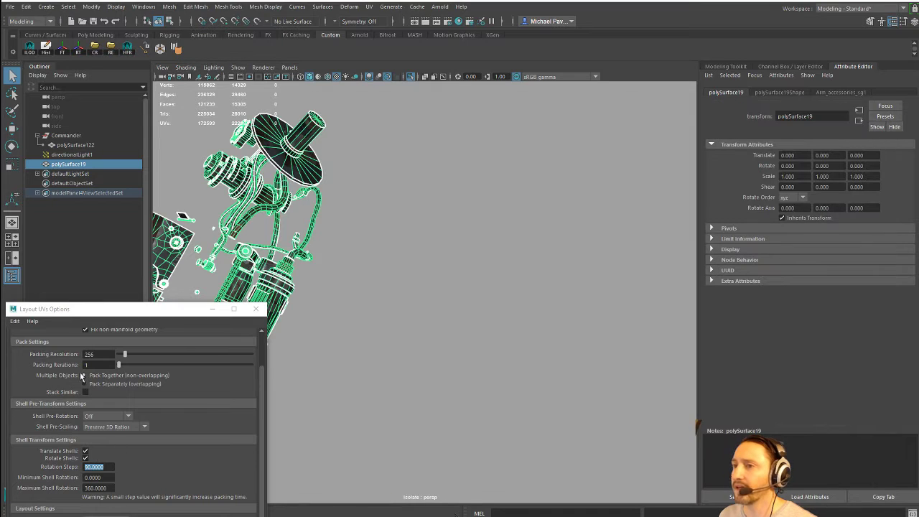
drag(146, 311, 288, 282)
click(373, 279)
scroll(409, 240, down, 5)
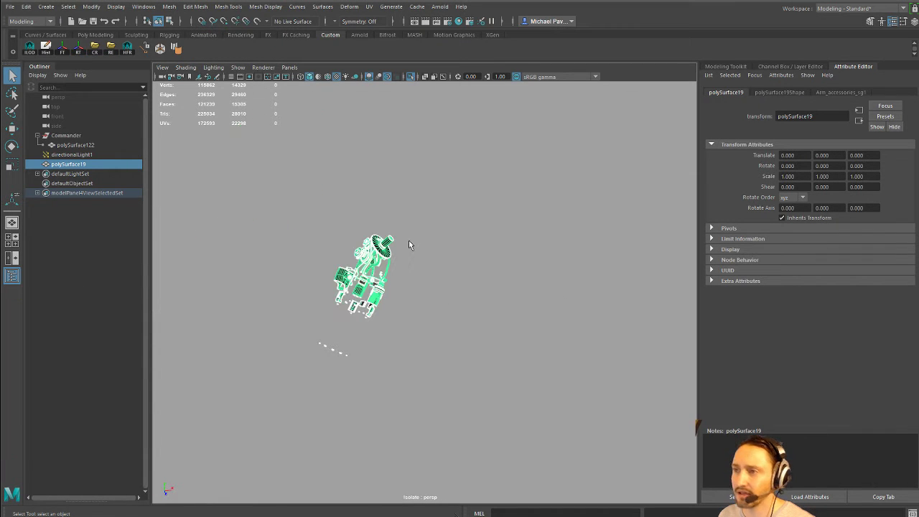
key(ctrl+1)
alt+drag(573, 241, 502, 244)
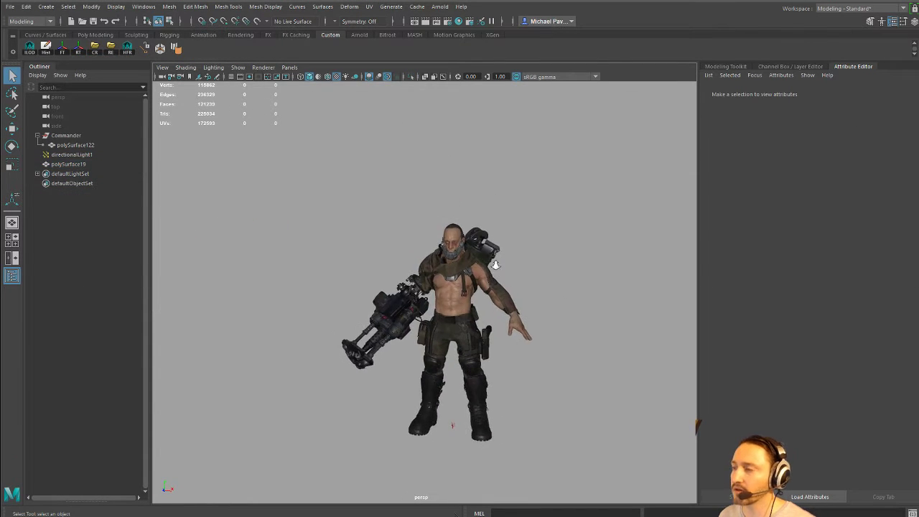
Step: Open the Hypershade for the Commander's main mesh and select all faces that use the Ammo_sg1 material
click(465, 285)
alt+middle_drag(605, 261, 592, 242)
key(space)
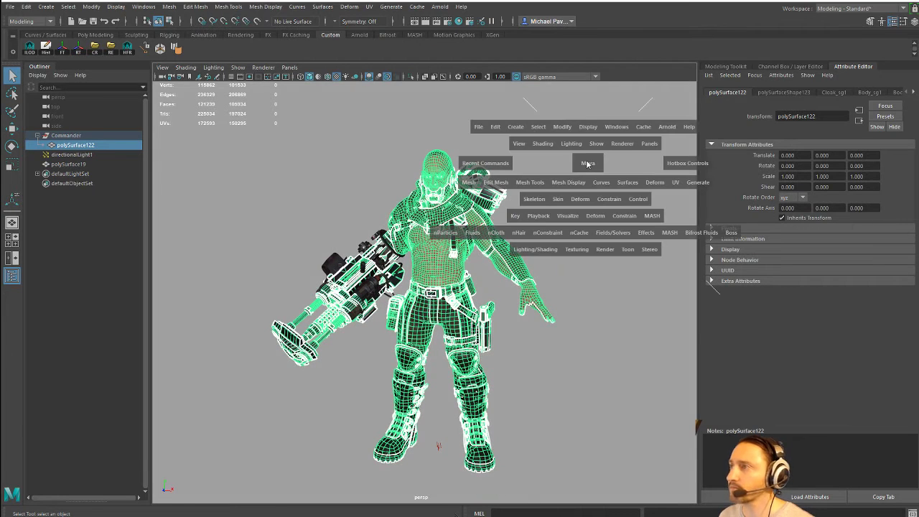
click(615, 127)
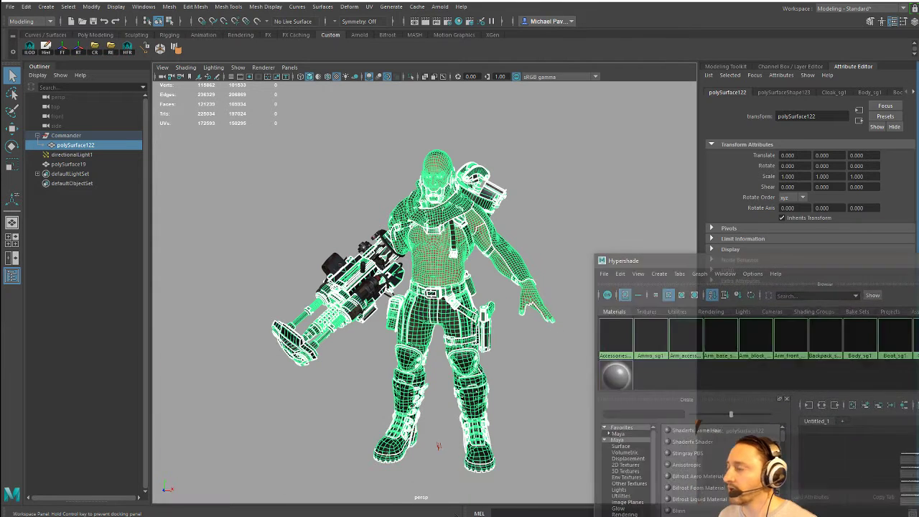
alt+drag(583, 201, 453, 228)
right_click(655, 329)
click(650, 361)
scroll(438, 237, up, 3)
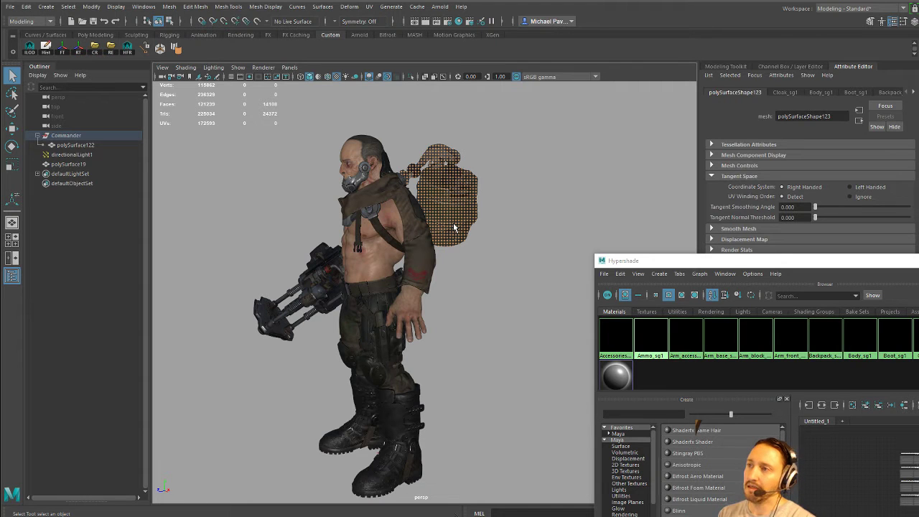
Step: Examine the selected Ammo_sg1 faces on the Commander's back from the front, side and rear, near and far
alt+drag(447, 226, 387, 229)
scroll(451, 237, down, 2)
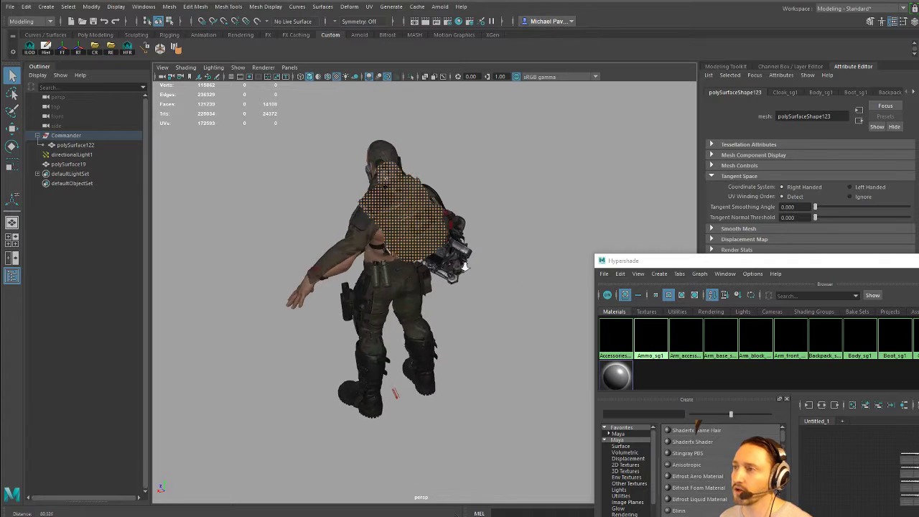
scroll(375, 227, down, 4)
alt+drag(409, 265, 378, 285)
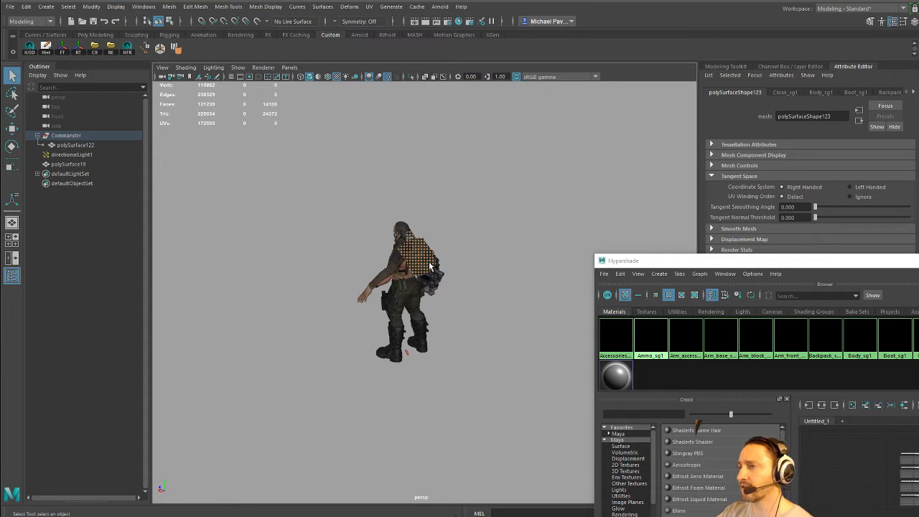
alt+drag(429, 266, 442, 270)
alt+drag(517, 392, 414, 174)
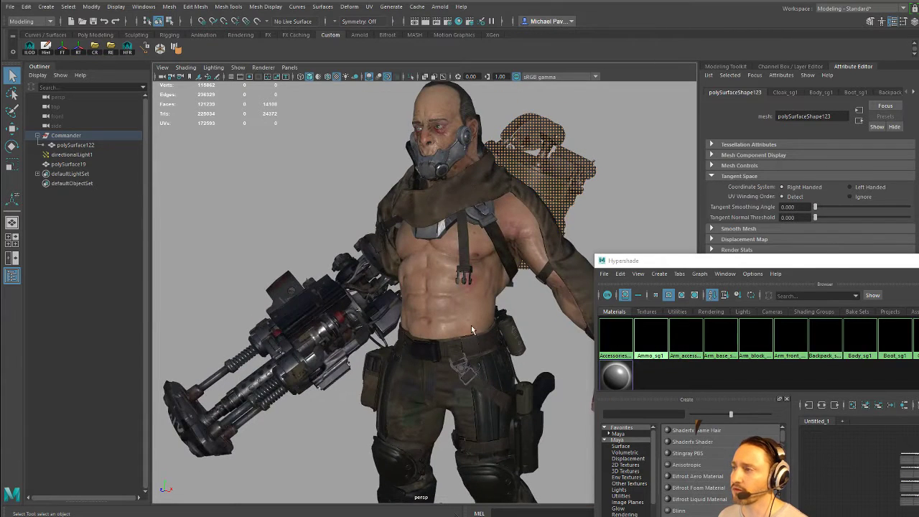
alt+drag(472, 330, 251, 311)
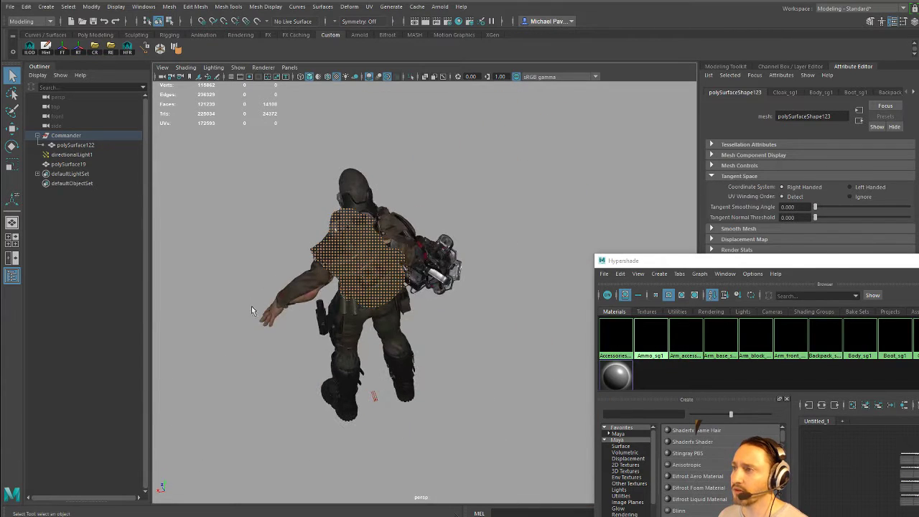
alt+drag(370, 275, 471, 267)
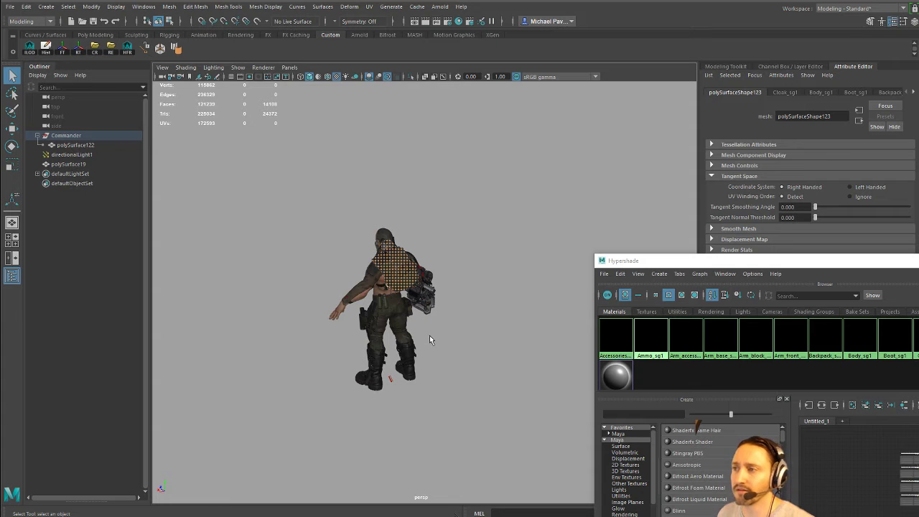
alt+drag(430, 340, 438, 301)
alt+right_drag(438, 300, 385, 214)
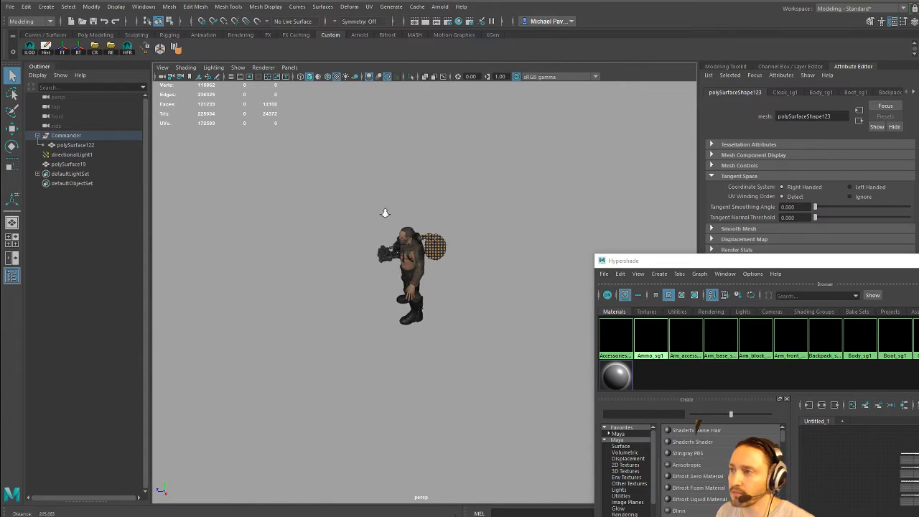
alt+drag(420, 279, 411, 302)
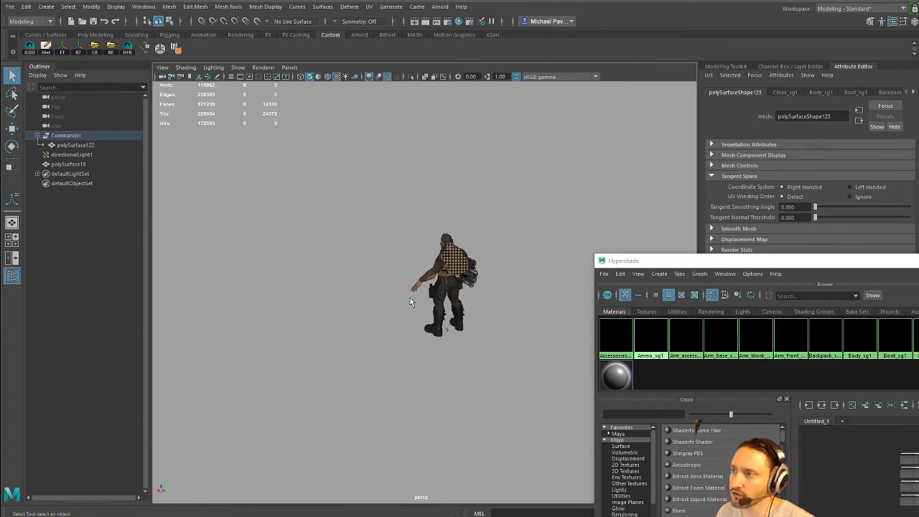
alt+drag(444, 269, 310, 202)
alt+right_drag(309, 201, 418, 392)
alt+drag(418, 393, 503, 323)
alt+right_drag(503, 323, 392, 261)
alt+drag(427, 287, 405, 273)
alt+drag(481, 224, 454, 247)
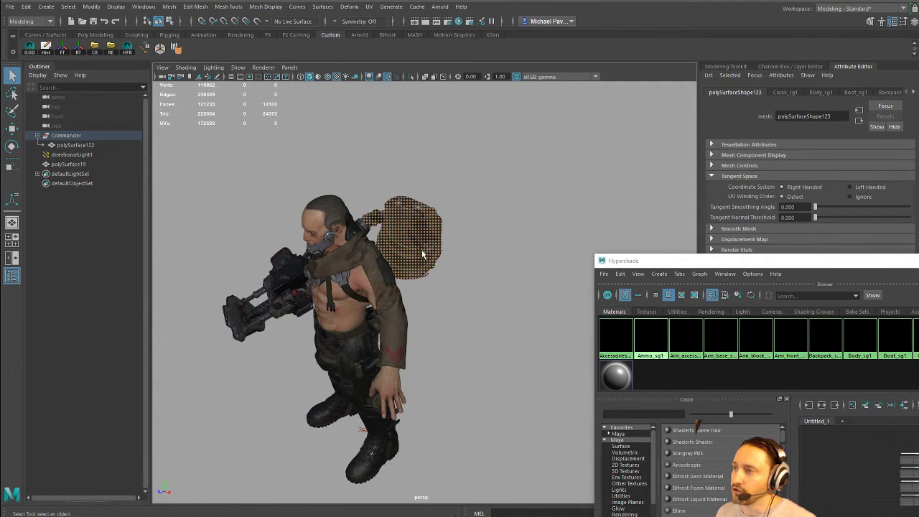
alt+drag(291, 206, 380, 294)
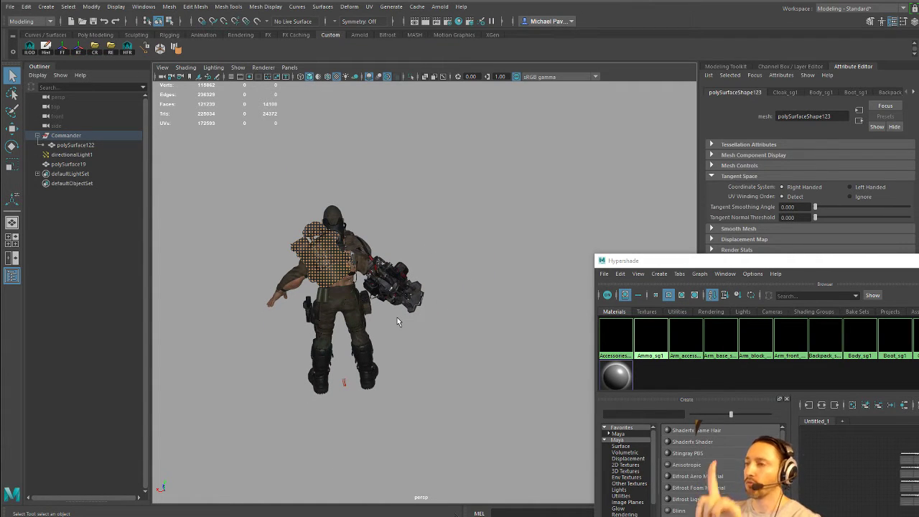
alt+drag(377, 224, 459, 283)
alt+right_drag(414, 311, 432, 267)
alt+drag(431, 267, 474, 272)
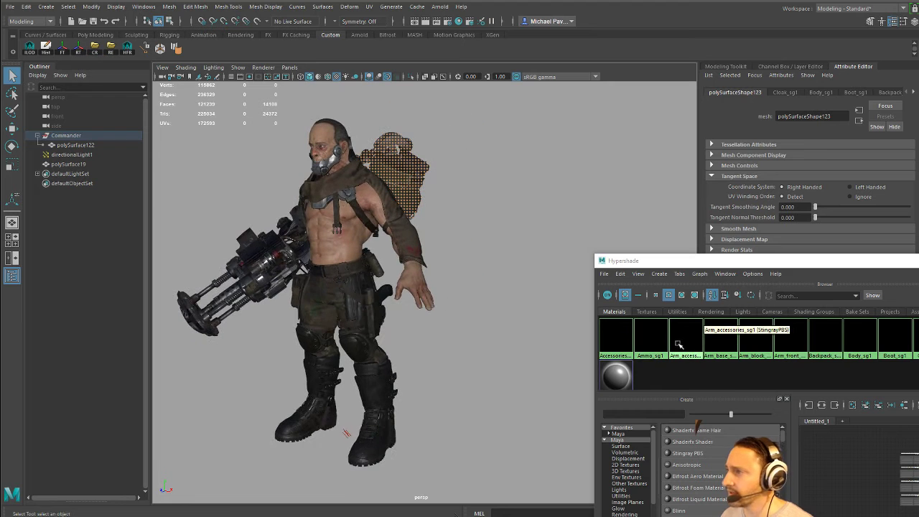
Step: Select in turn the faces that use the Arm_accessories_sg1, Arm_block_sg1 and arm front materials to compare their coverage
right_click(682, 339)
click(646, 387)
alt+drag(510, 313, 381, 284)
right_click(753, 337)
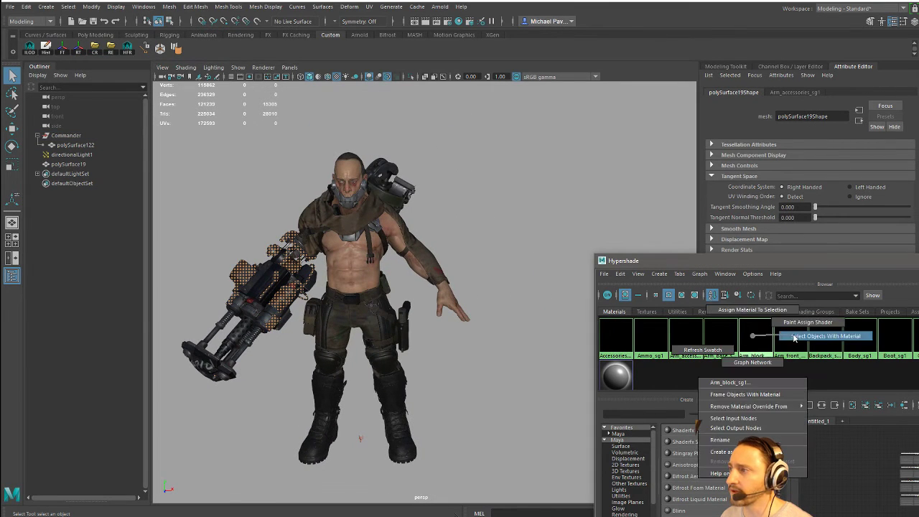
click(722, 384)
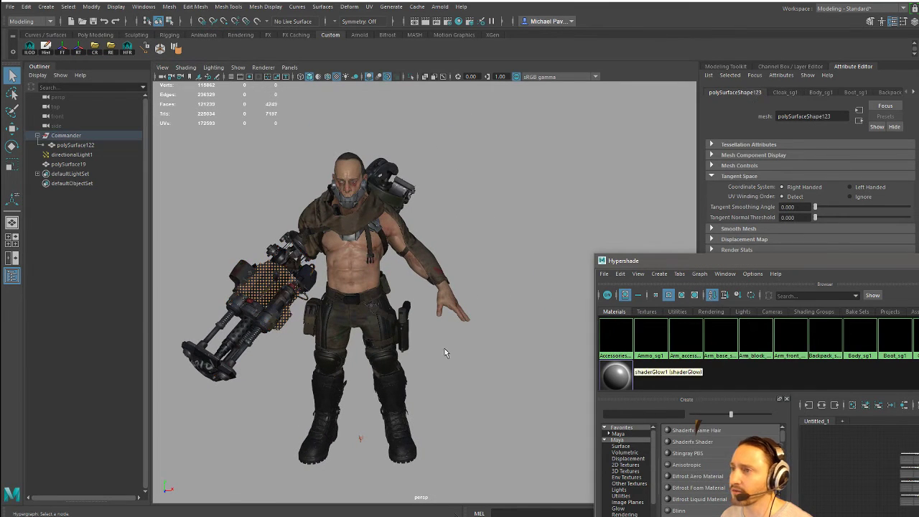
right_click(800, 340)
click(769, 386)
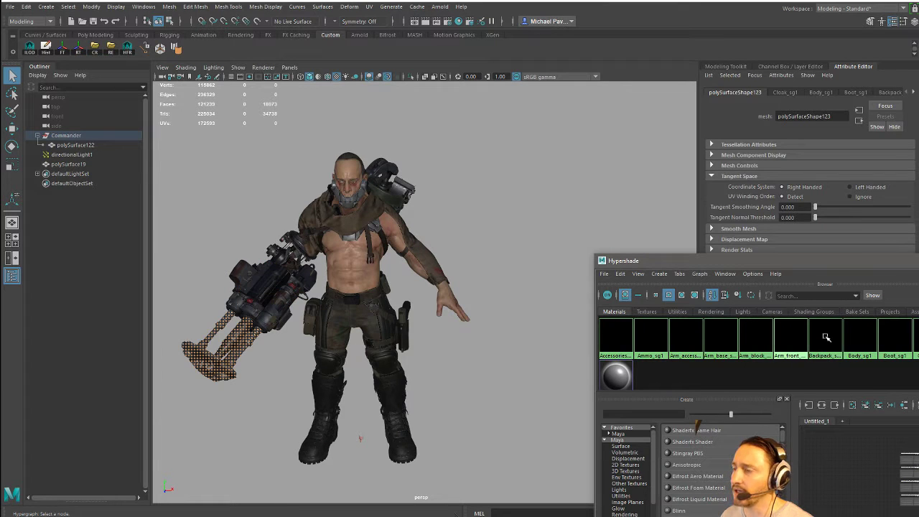
alt+drag(416, 288, 388, 286)
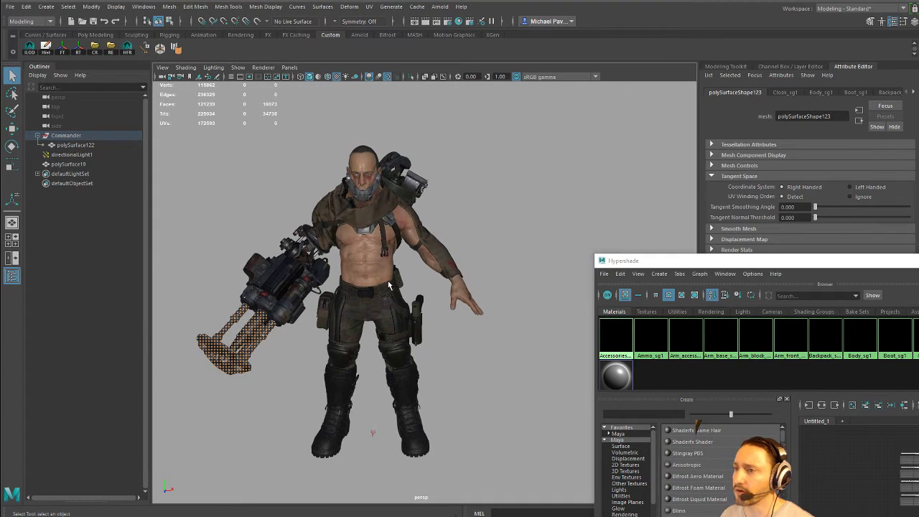
Step: Select the faces that use the backpack material and those that use Body_sg1 to compare their coverage
alt+drag(260, 194, 359, 237)
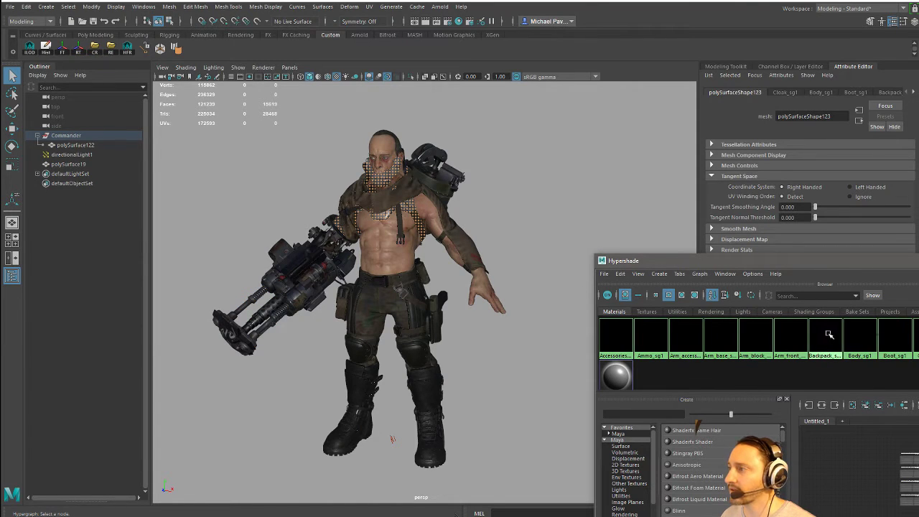
right_drag(824, 334, 847, 334)
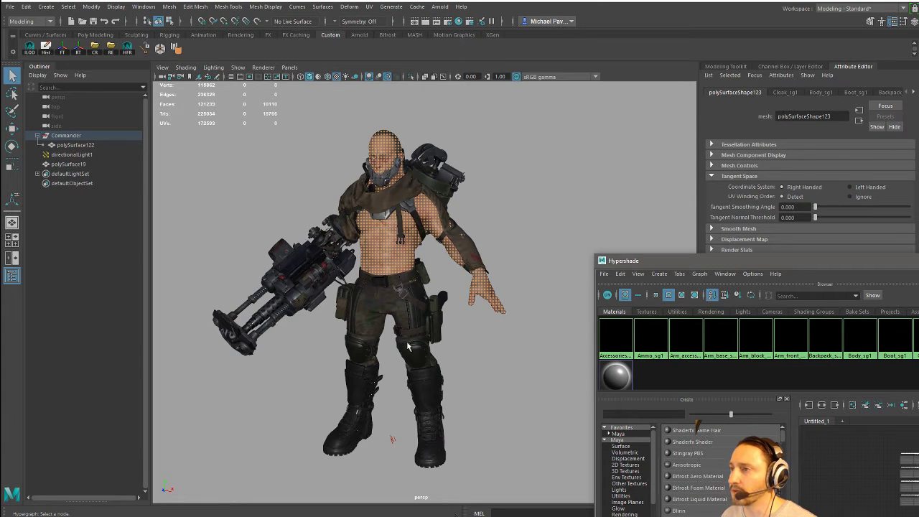
alt+drag(475, 217, 502, 213)
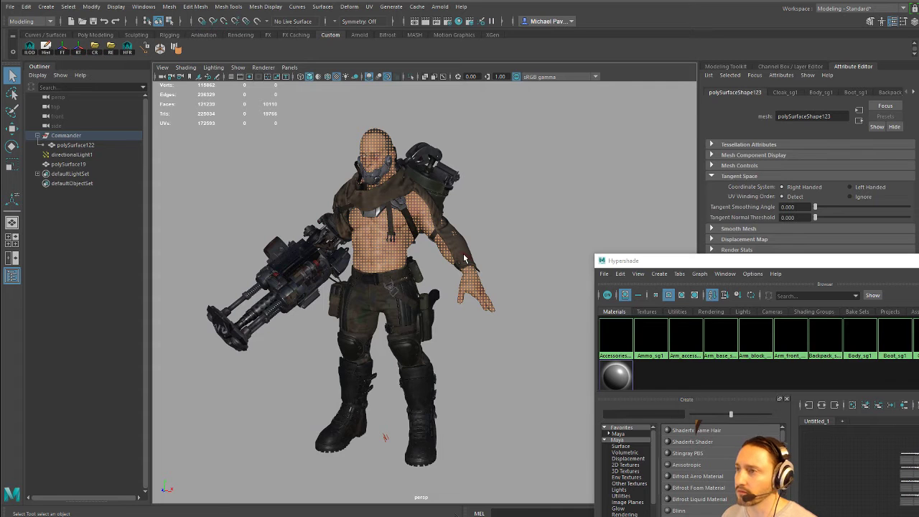
Step: Select the weapon accessories mesh polySurface19, isolate it and inspect its parts up close
alt+right_drag(463, 254, 485, 338)
alt+drag(485, 337, 422, 306)
click(367, 295)
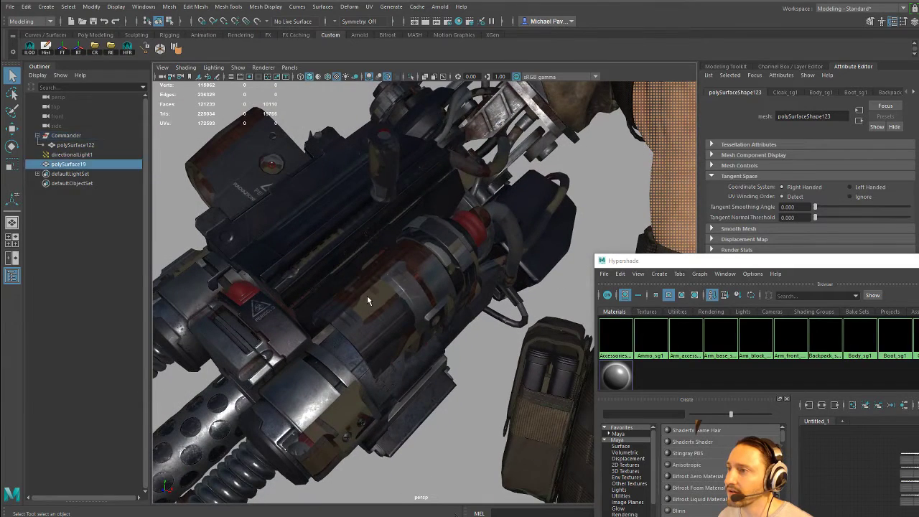
alt+right_drag(499, 304, 459, 308)
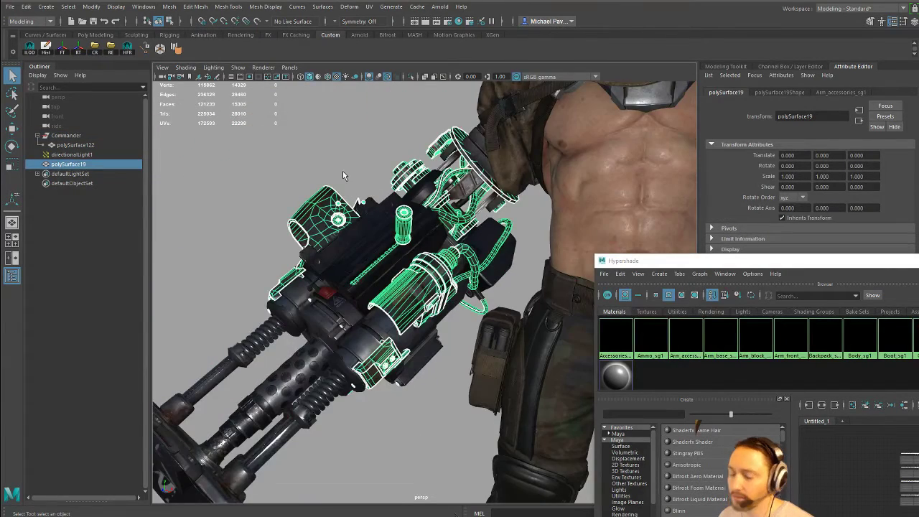
key(ctrl+1)
click(333, 139)
alt+right_drag(334, 139, 397, 238)
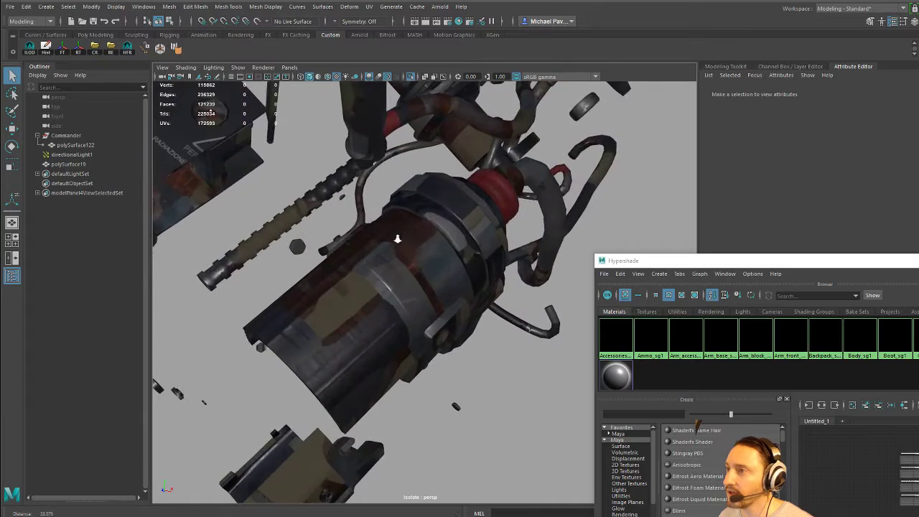
key(f)
click(498, 269)
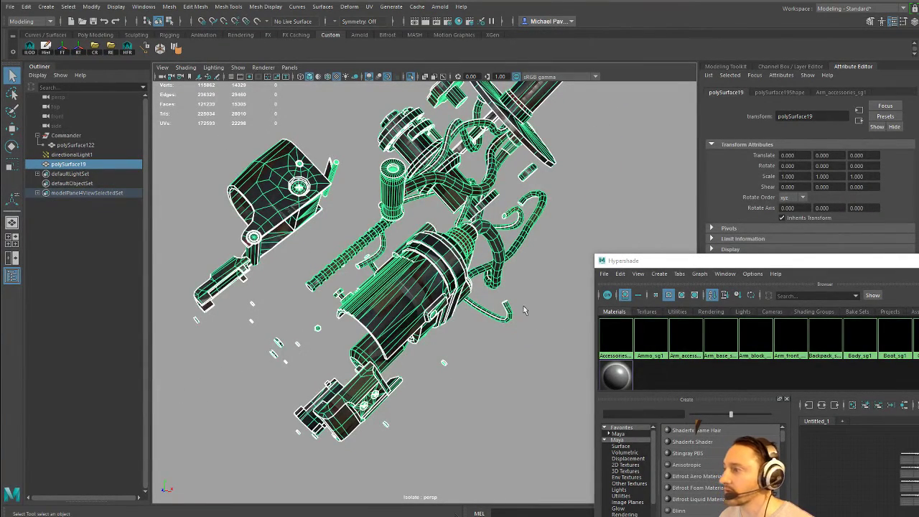
Step: Turn off isolation to show the whole Commander again and select the main mesh polySurface122
scroll(388, 210, down, 6)
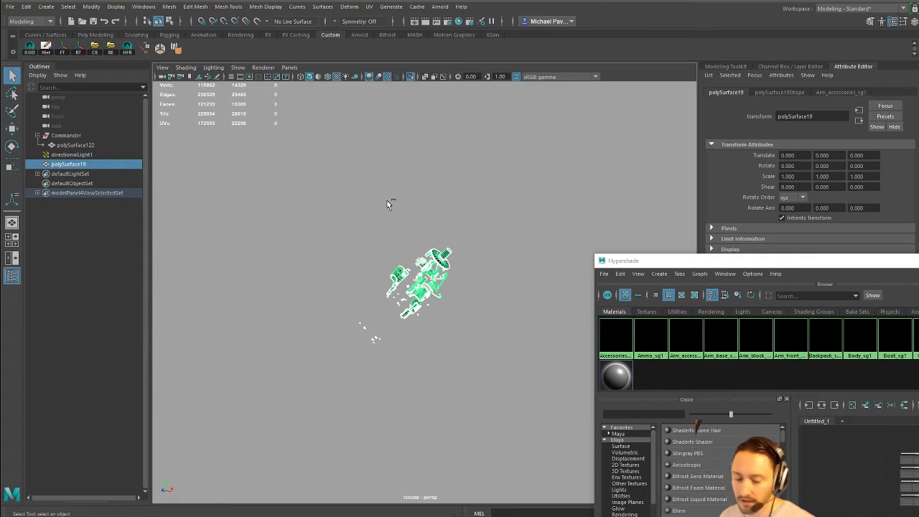
key(ctrl+1)
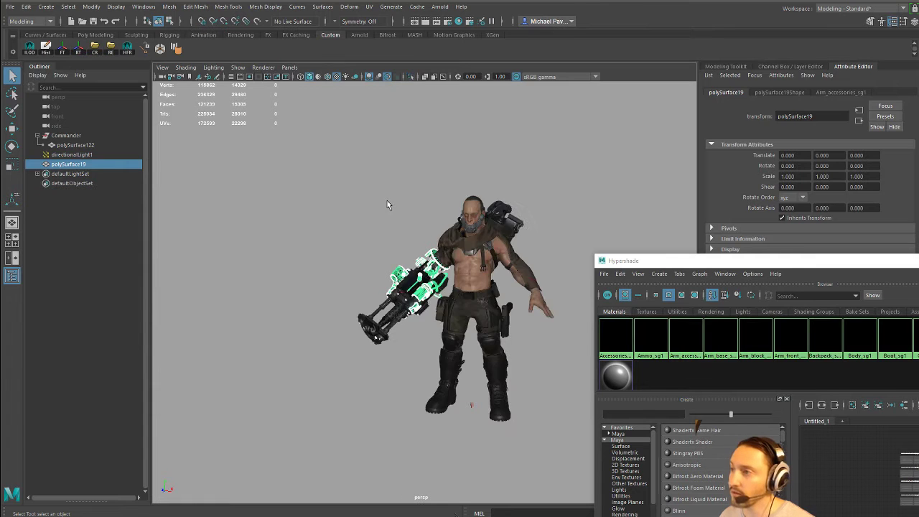
scroll(387, 200, up, 4)
alt+middle_drag(359, 256, 500, 208)
scroll(369, 176, down, 5)
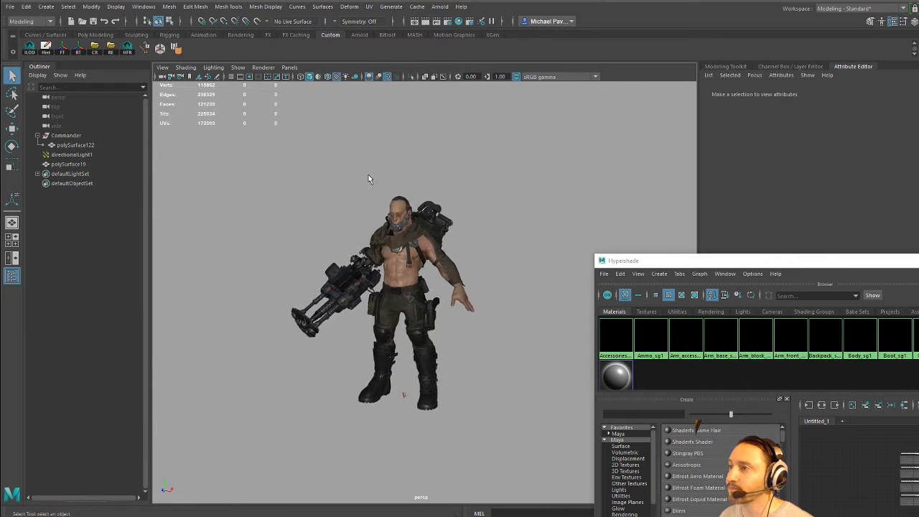
scroll(437, 233, up, 5)
click(414, 202)
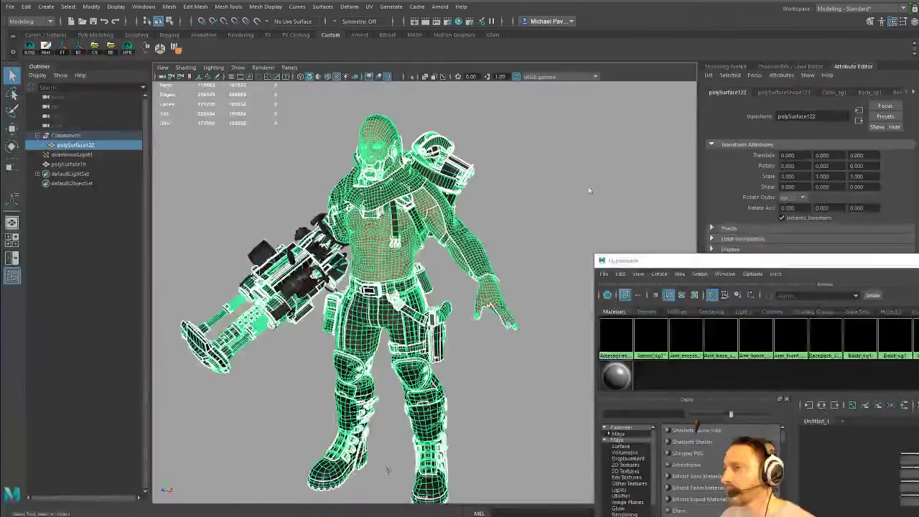
Step: Start a new empty scene in place of the Commander scene
scroll(504, 245, down, 2)
alt+drag(459, 313, 498, 183)
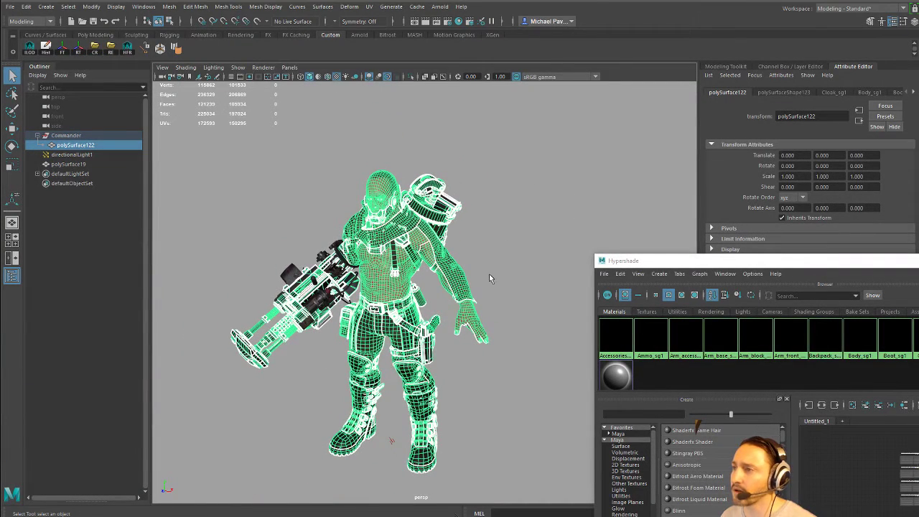
alt+drag(489, 274, 470, 267)
click(13, 8)
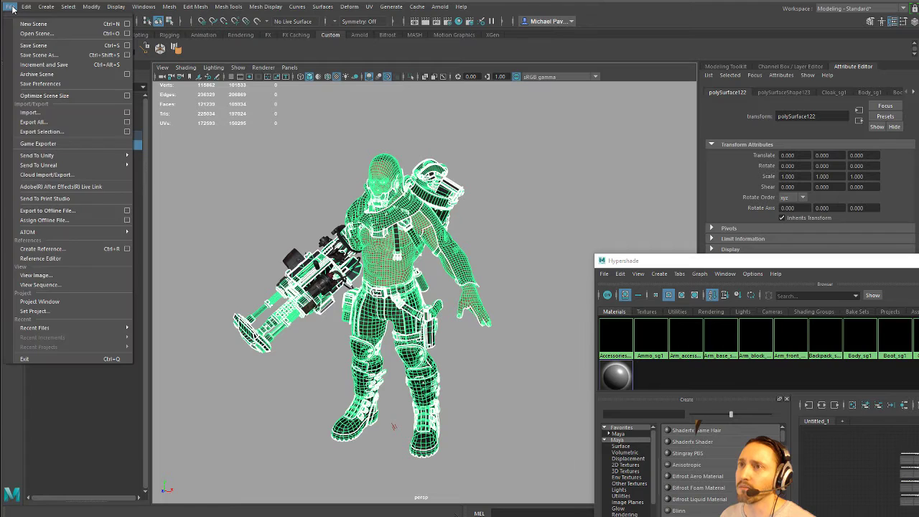
click(26, 27)
click(458, 260)
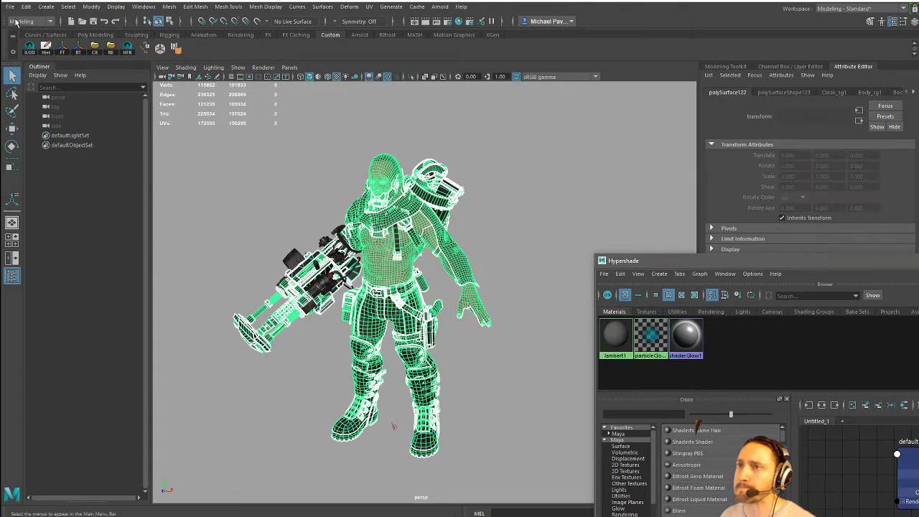
click(10, 6)
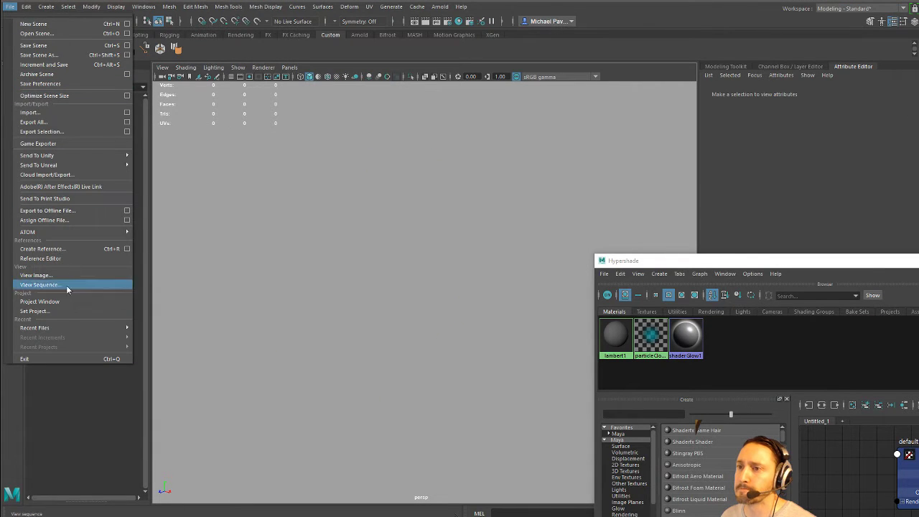
mouse_move(64, 328)
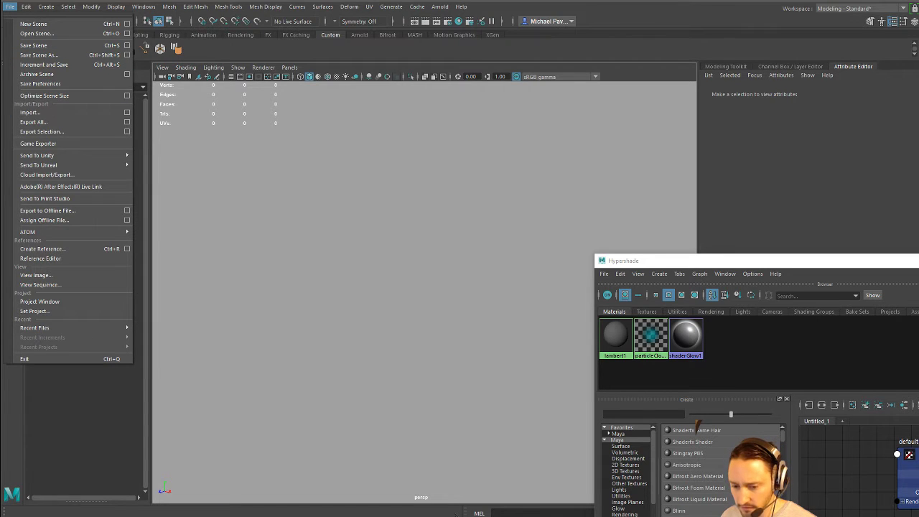
key(Escape)
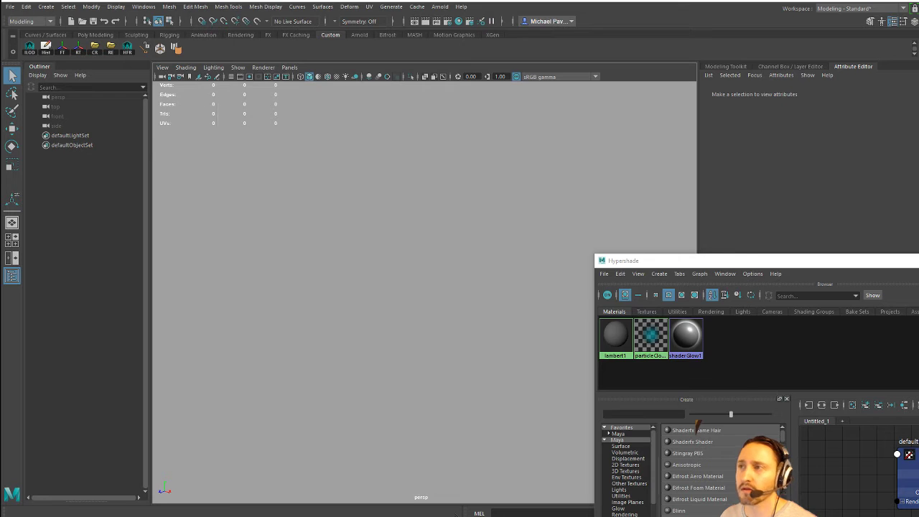
Step: Bring GDC_Female.obj from the GDC_Female folder into the empty scene, then select and frame the whole character mesh
key(alt+Tab)
drag(450, 62, 758, 14)
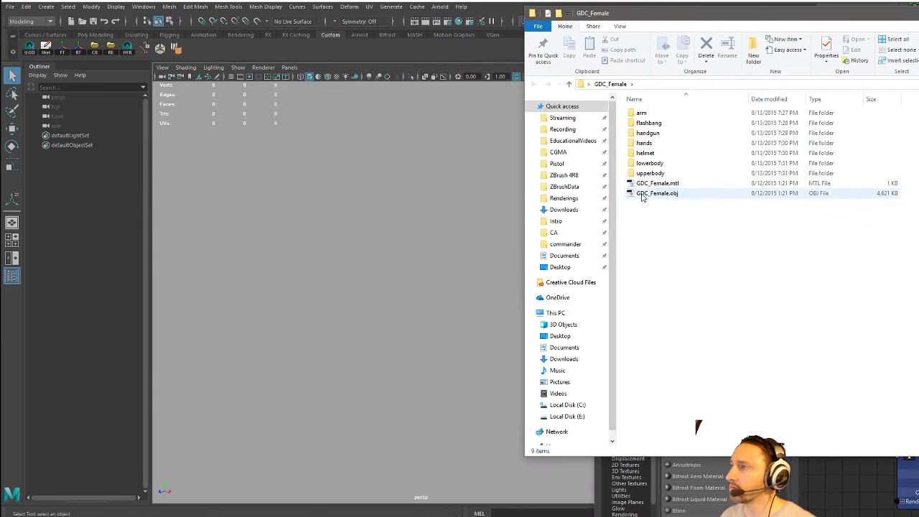
drag(642, 195, 359, 301)
click(479, 247)
alt+right_drag(479, 247, 438, 355)
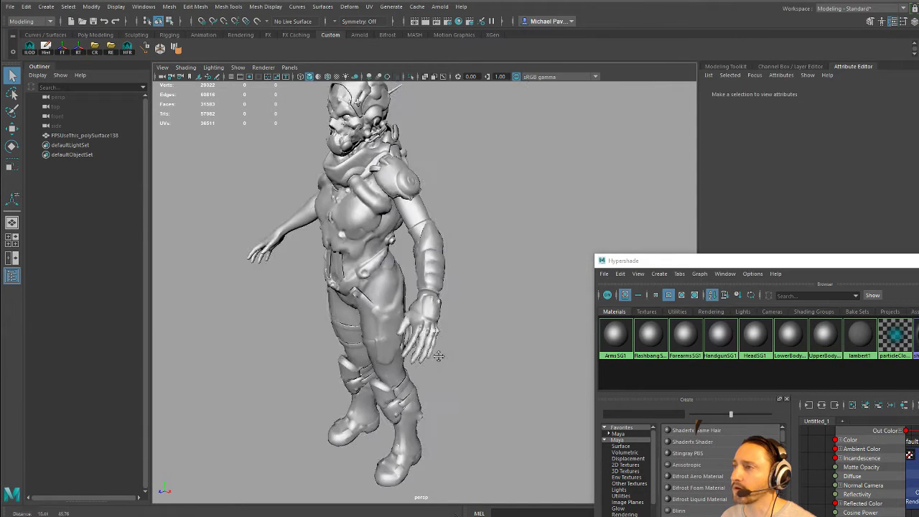
alt+drag(438, 355, 473, 206)
click(473, 205)
key(f)
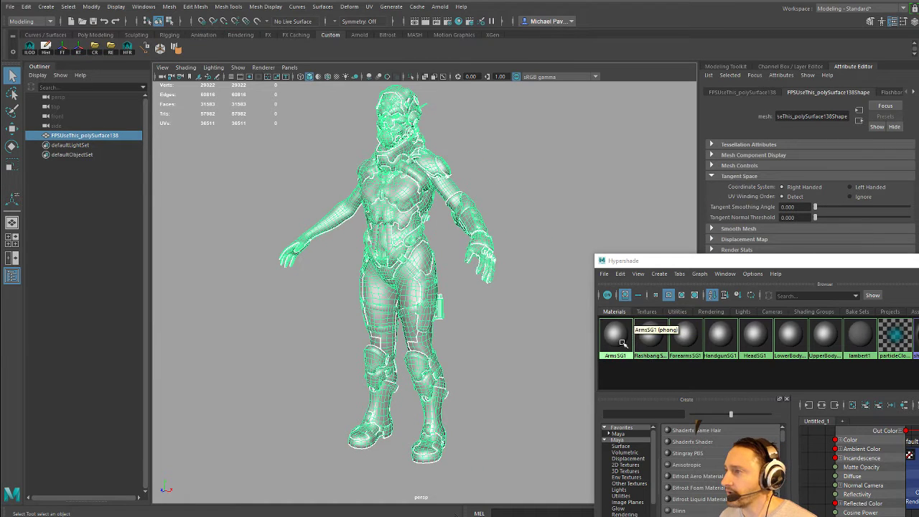
Step: Select the faces that use the ArmsSG1 material and inspect which parts of the female character they cover
right_drag(617, 332, 636, 322)
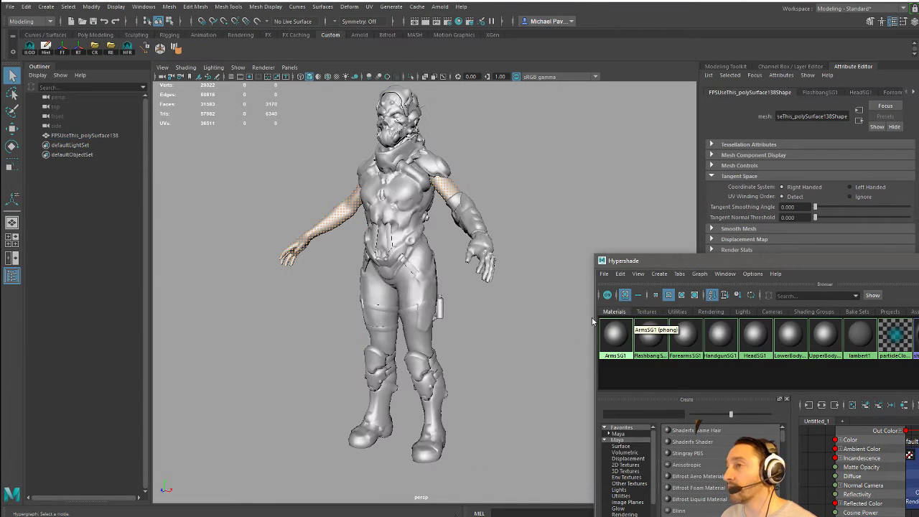
alt+drag(402, 207, 372, 194)
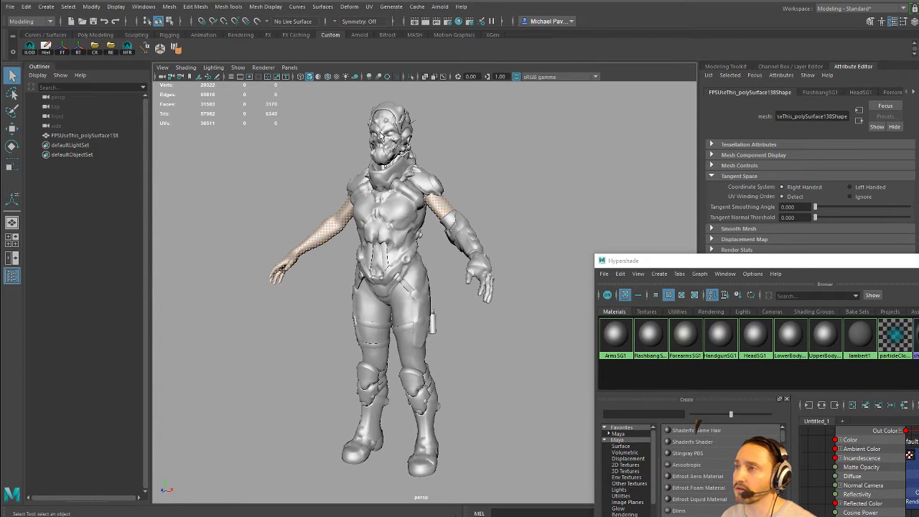
alt+drag(469, 240, 451, 253)
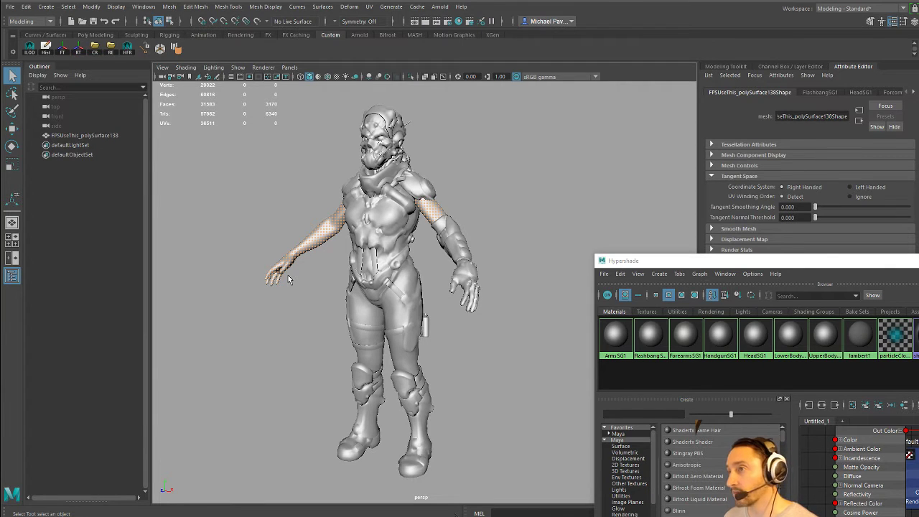
Step: Select the faces that use the flashbang material and inspect their placement around the thigh
right_drag(650, 331, 676, 332)
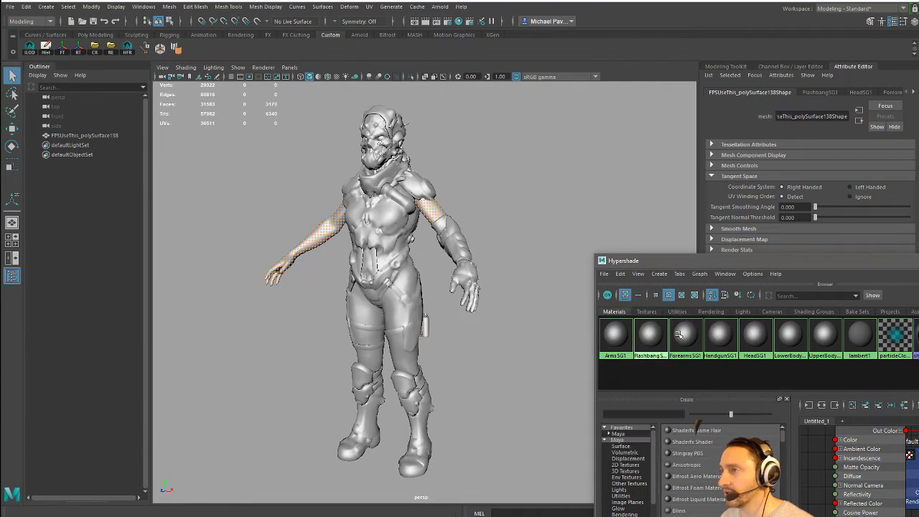
mouse_move(380, 251)
alt+mouse_down()
mouse_move(425, 254)
mouse_move(431, 267)
mouse_move(407, 302)
mouse_move(381, 308)
alt+mouse_up()
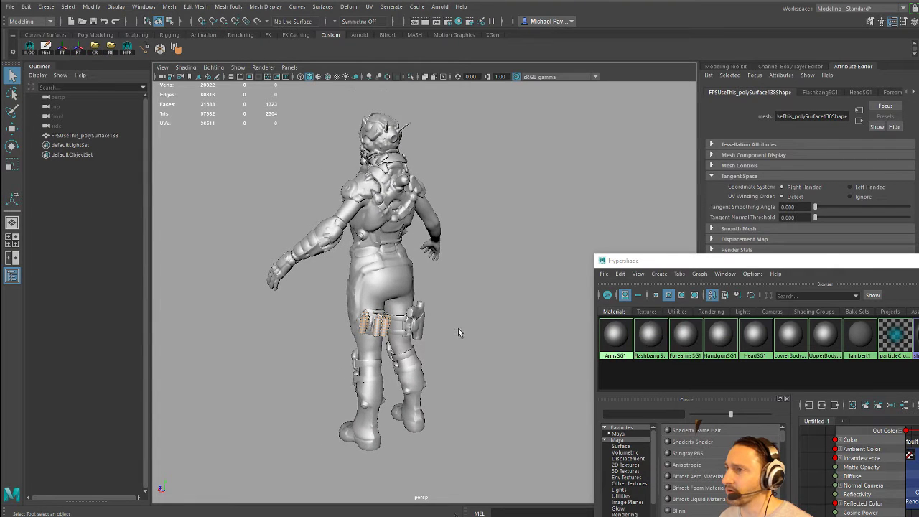
alt+drag(458, 328, 481, 332)
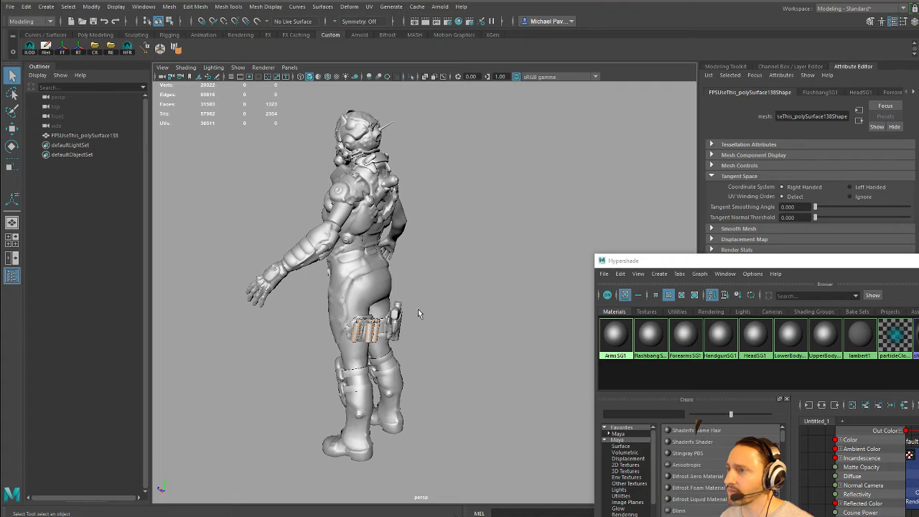
alt+drag(417, 308, 450, 307)
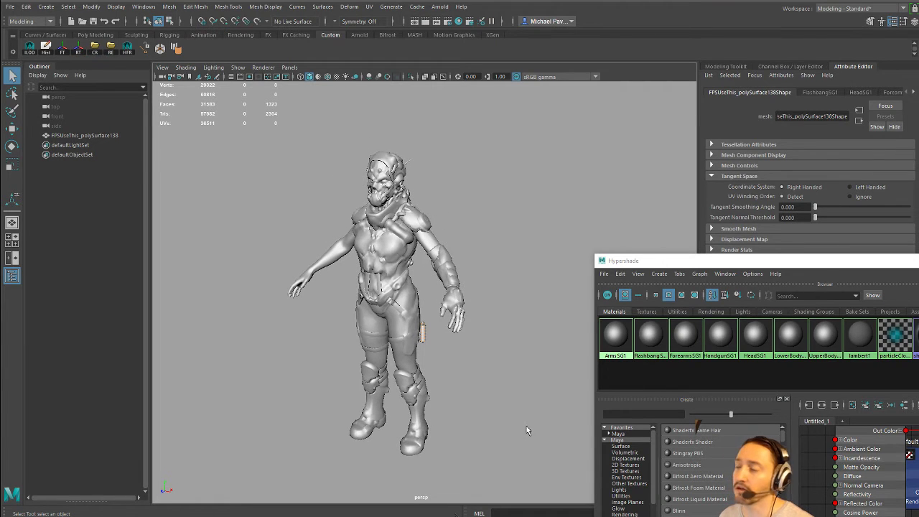
alt+drag(527, 429, 464, 349)
Step: Switch the character mesh to face selection and box-select its legs and then its head region to compare their density
click(421, 306)
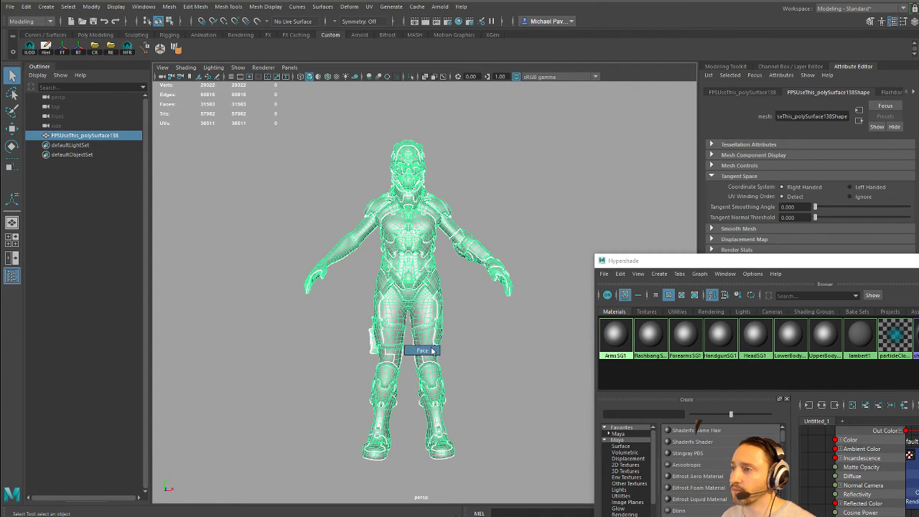
key(F11)
drag(465, 276, 332, 470)
alt+drag(404, 428, 440, 411)
drag(532, 202, 446, 204)
alt+right_drag(445, 204, 434, 282)
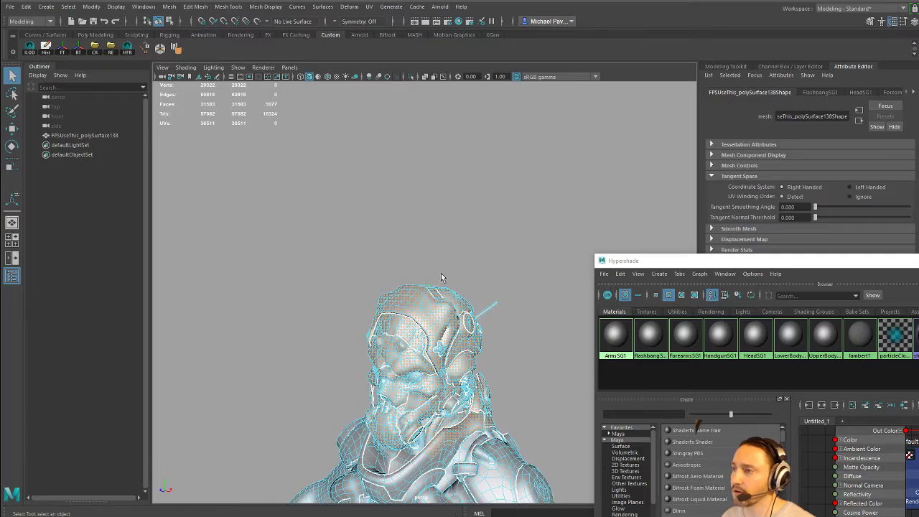
Step: Return to selecting the whole mesh and inspect the wireframe of the helmet, mask and shoulder up close
click(440, 275)
alt+drag(441, 275, 486, 267)
alt+middle_drag(486, 267, 366, 224)
alt+right_drag(366, 224, 491, 228)
alt+drag(490, 229, 395, 297)
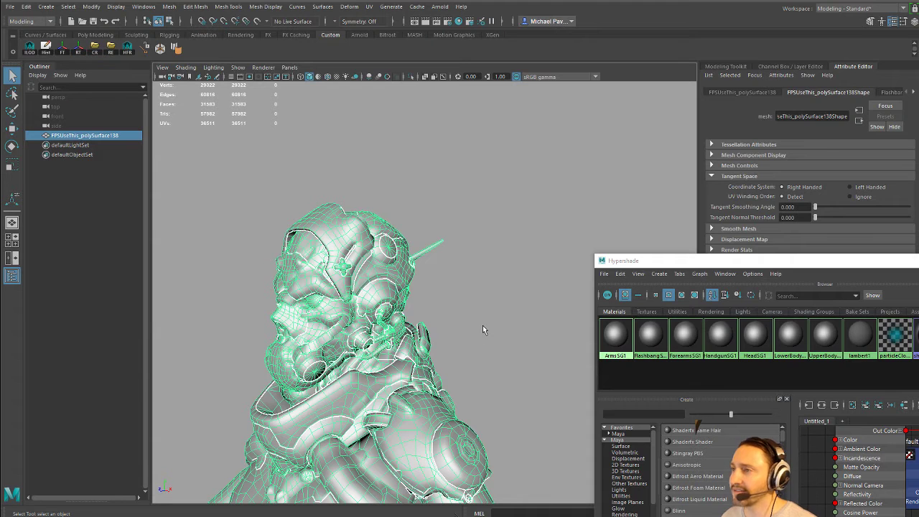
alt+right_drag(497, 326, 465, 237)
alt+drag(464, 237, 500, 236)
Step: Box-select the character's upper body, view it from several angles and return to whole-mesh selection
click(291, 182)
drag(212, 133, 473, 322)
alt+drag(417, 252, 415, 317)
mouse_move(495, 415)
alt+mouse_down()
mouse_move(511, 418)
mouse_move(304, 418)
mouse_move(512, 419)
alt+mouse_up()
click(520, 372)
alt+drag(521, 372, 493, 303)
key(F8)
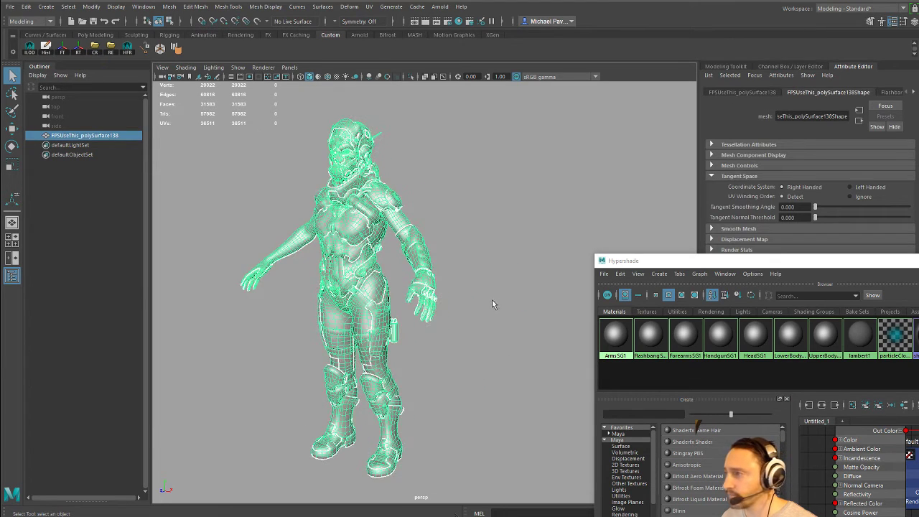
Step: Examine the mesh topology on the helmet's round details and antenna, and on the whole figure from front and back
mouse_move(462, 192)
alt+mouse_down()
mouse_move(507, 205)
mouse_move(433, 193)
mouse_move(446, 193)
alt+mouse_up()
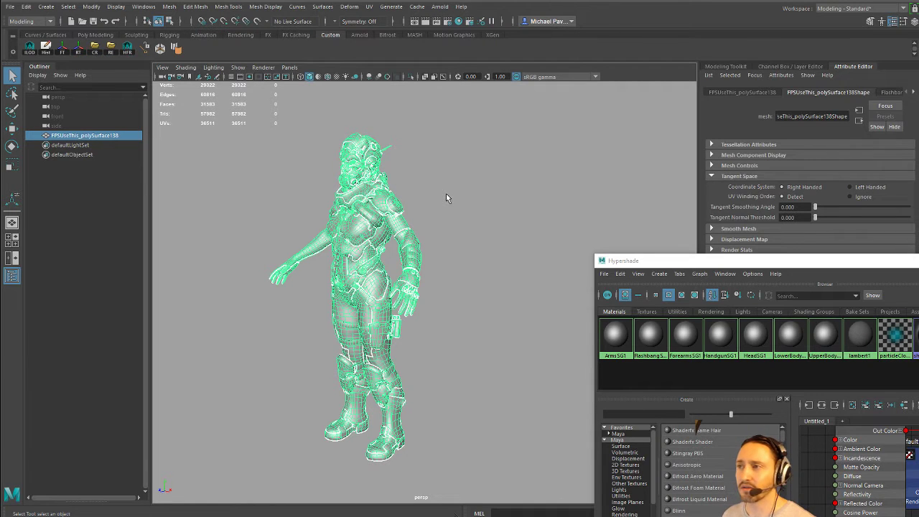
alt+middle_drag(351, 188, 407, 205)
alt+drag(408, 205, 353, 322)
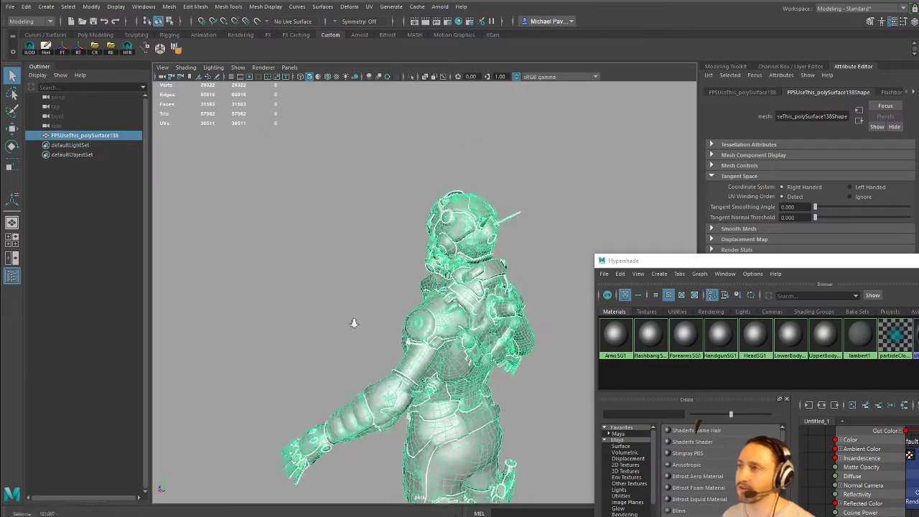
alt+right_drag(352, 322, 459, 402)
alt+drag(459, 402, 369, 388)
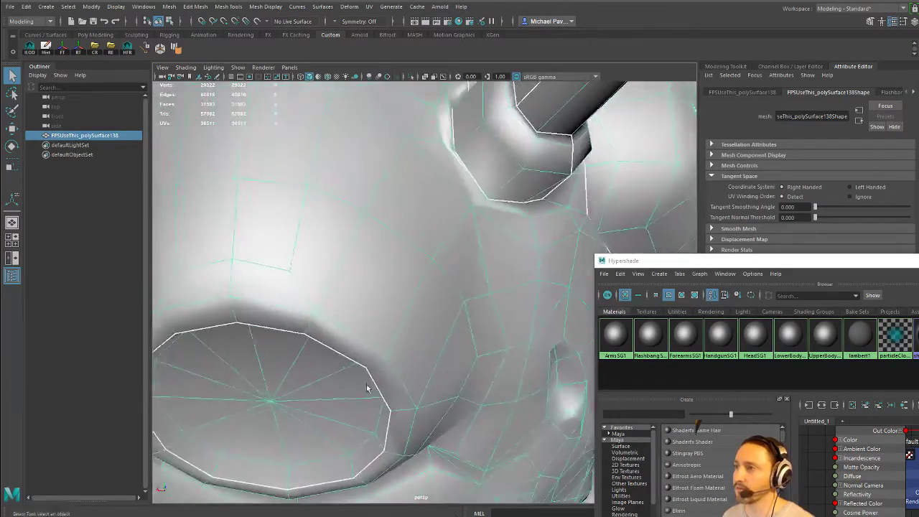
alt+right_drag(369, 387, 94, 250)
alt+drag(409, 277, 349, 320)
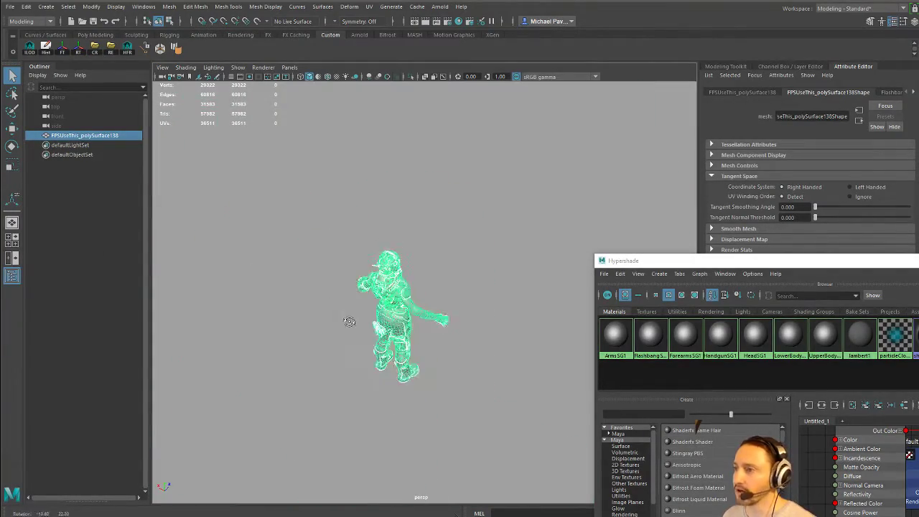
alt+right_drag(349, 320, 433, 333)
alt+drag(377, 344, 483, 316)
alt+middle_drag(449, 367, 426, 310)
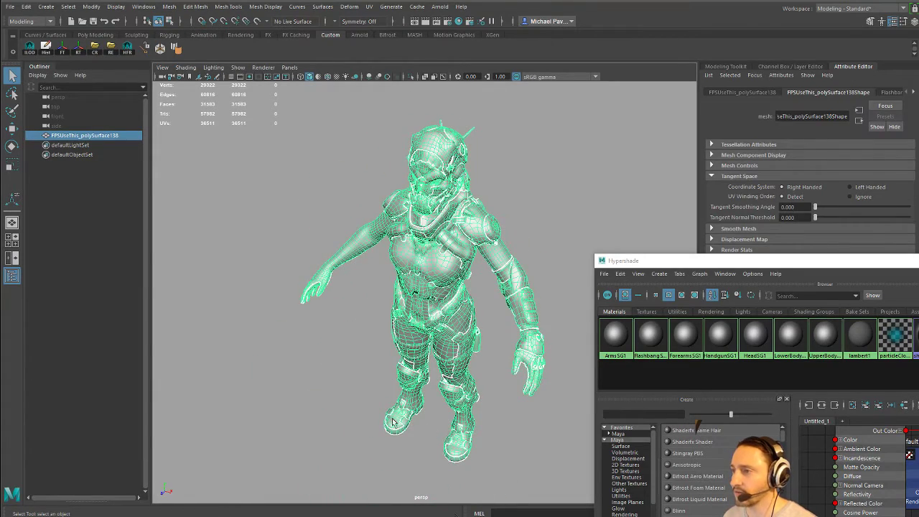
Step: Select the vertices of both lower legs to inspect that part of the mesh, then return to object selection and deselect everything
drag(349, 359, 441, 460)
click(520, 498)
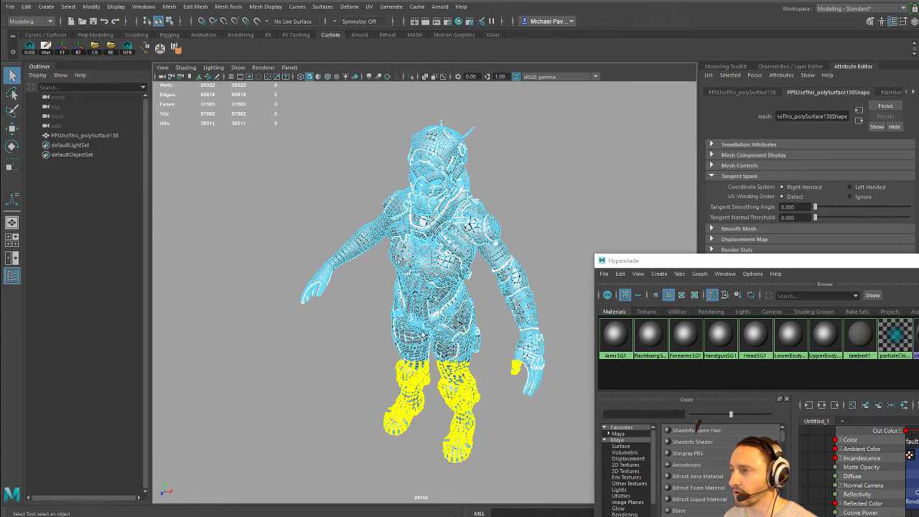
alt+drag(469, 208, 497, 187)
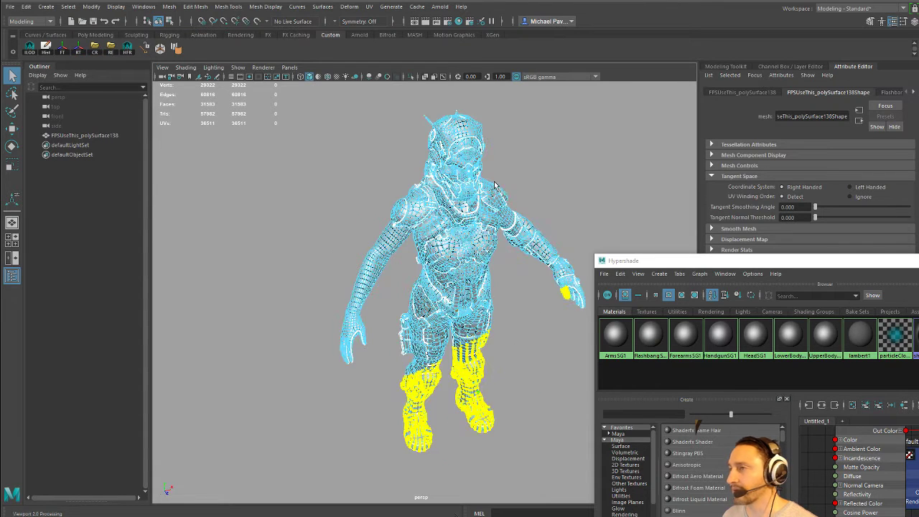
right_click(498, 196)
click(535, 182)
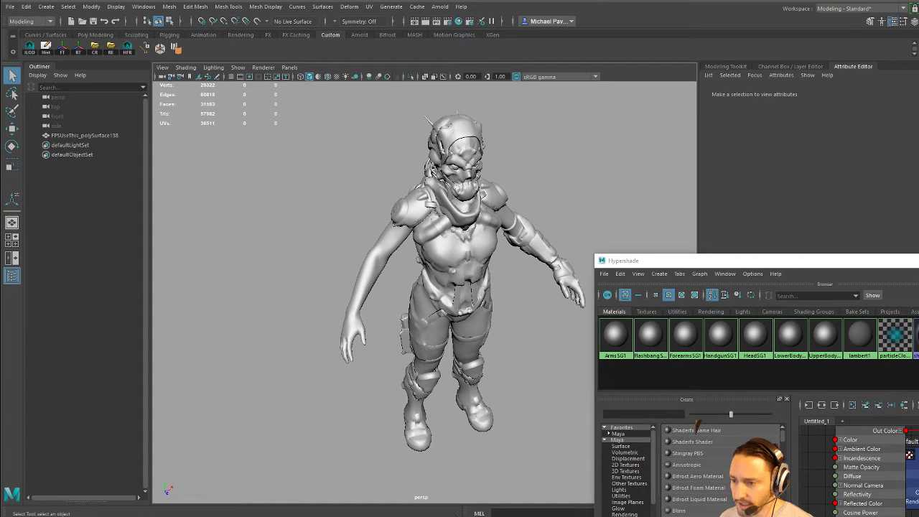
alt+drag(208, 289, 281, 222)
alt+right_drag(282, 223, 383, 239)
alt+drag(383, 239, 361, 247)
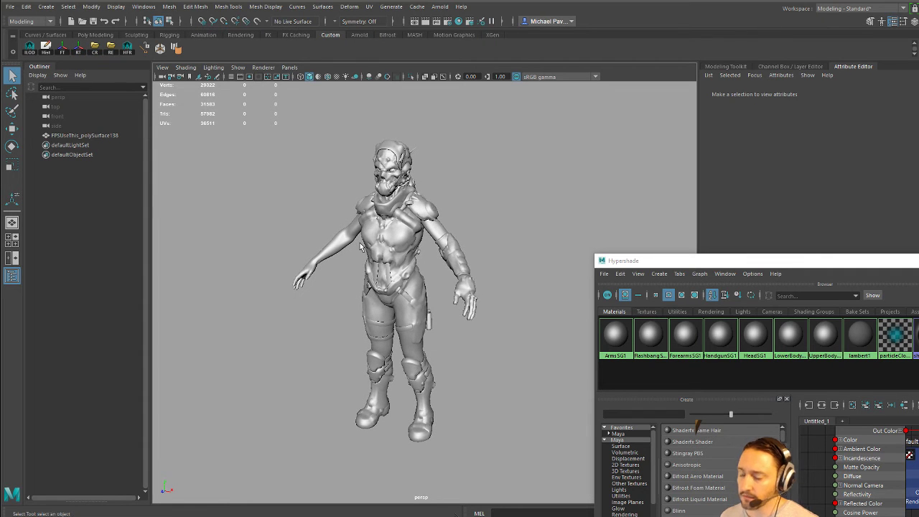
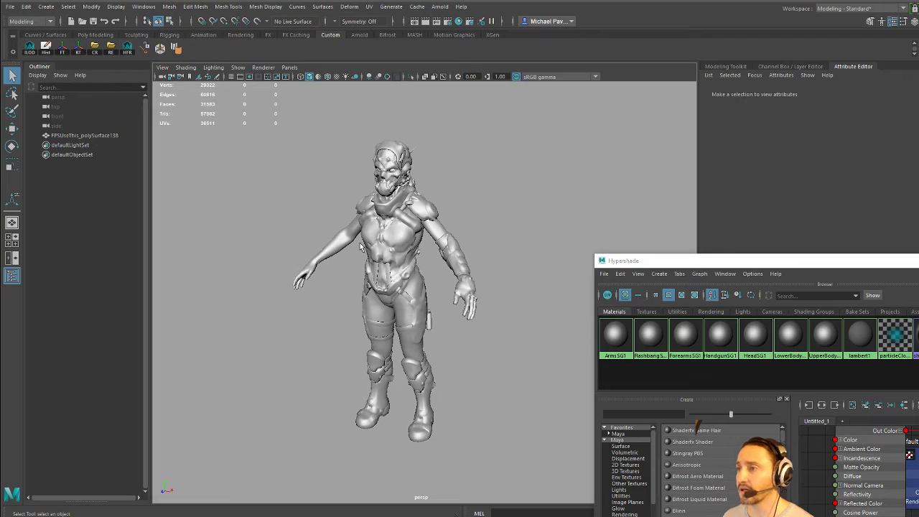
Step: Select the faces of the three flashbang canisters on the back of the character's thigh
alt+drag(361, 246, 424, 395)
click(420, 384)
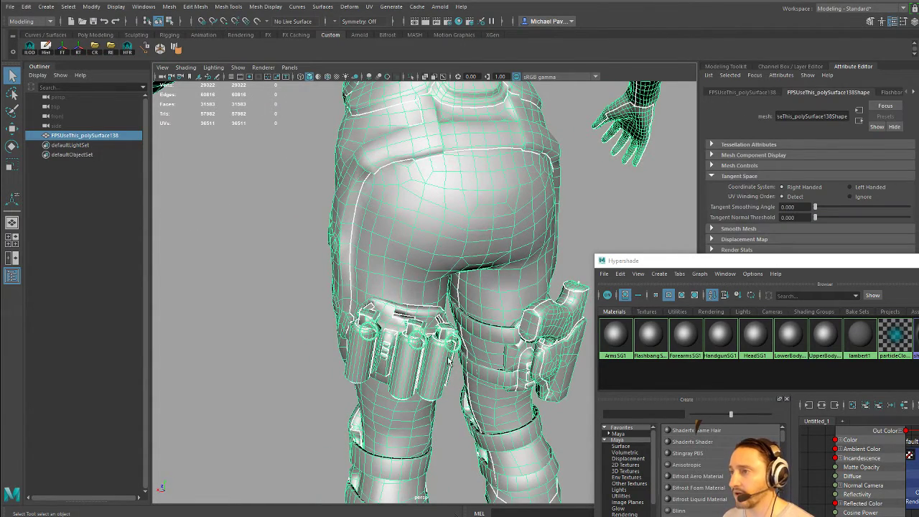
alt+middle_drag(450, 322, 371, 280)
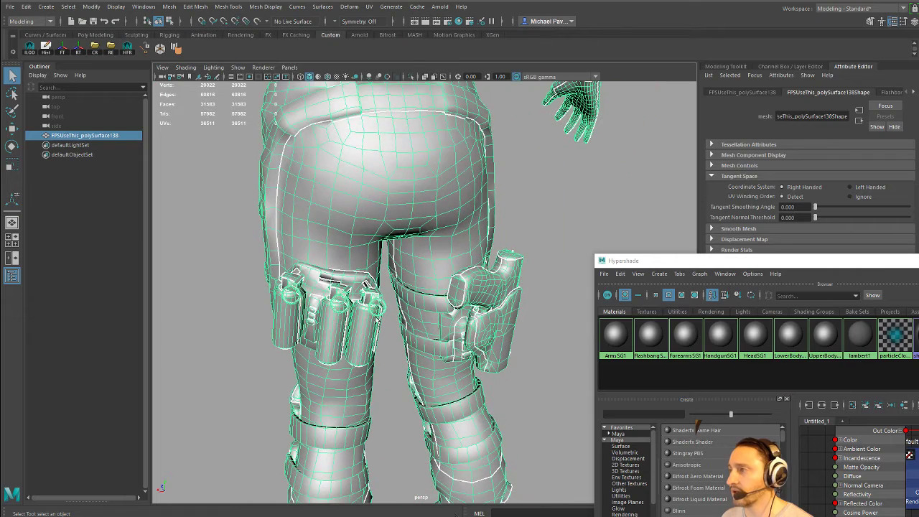
key(F11)
double_click(336, 327)
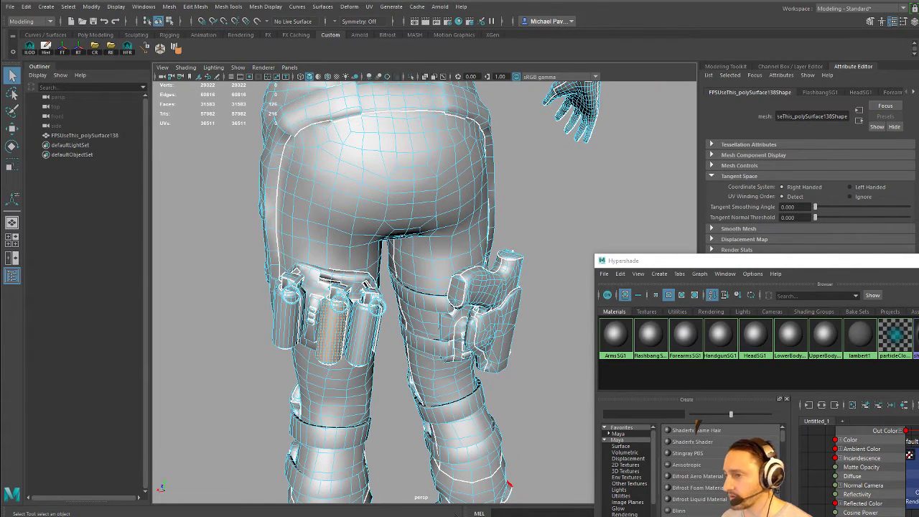
shift+double_click(365, 333)
shift+double_click(296, 323)
Step: Return to object selection with the whole character mesh selected and view the figure from the side
scroll(310, 265, down, 5)
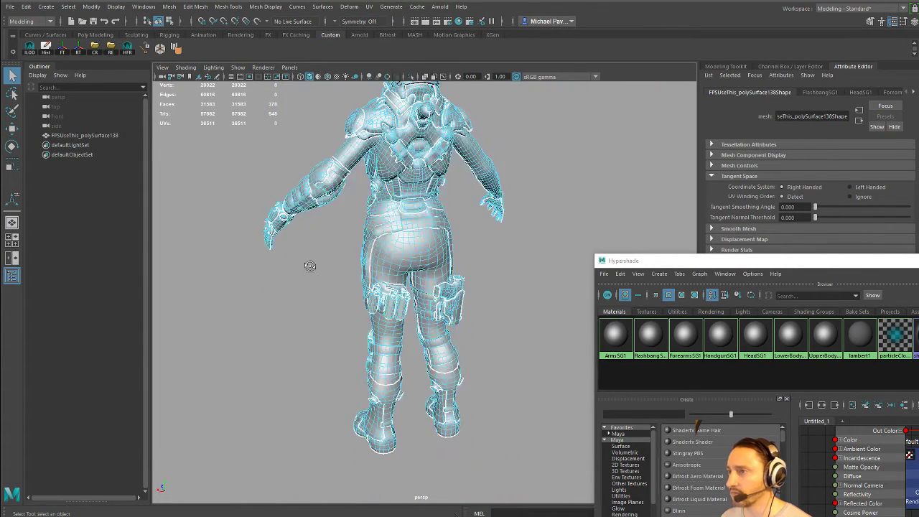
alt+drag(309, 266, 343, 299)
mouse_move(344, 298)
right_down()
mouse_move(406, 277)
mouse_move(350, 314)
right_up()
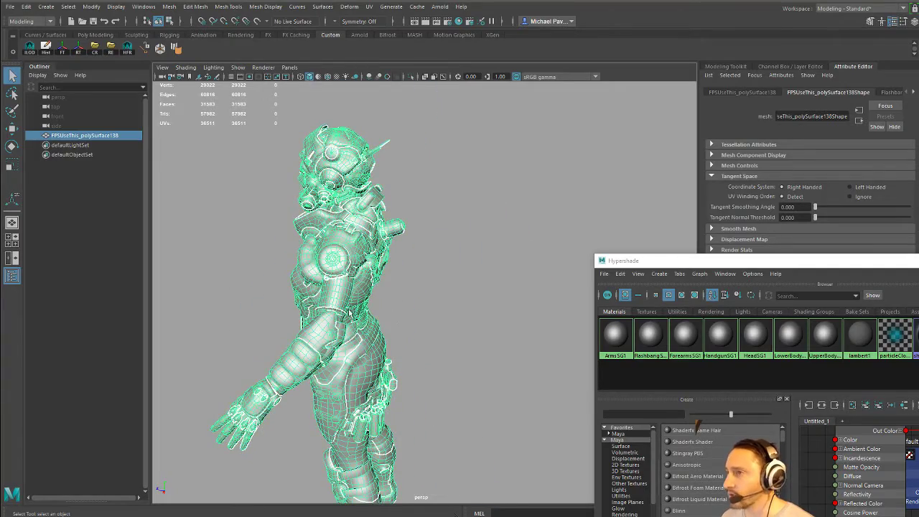
Step: Select the faces of both shoulder pads on the character mesh, then return to object selection
alt+drag(350, 313, 345, 267)
scroll(373, 273, up, 4)
key(F11)
double_click(426, 274)
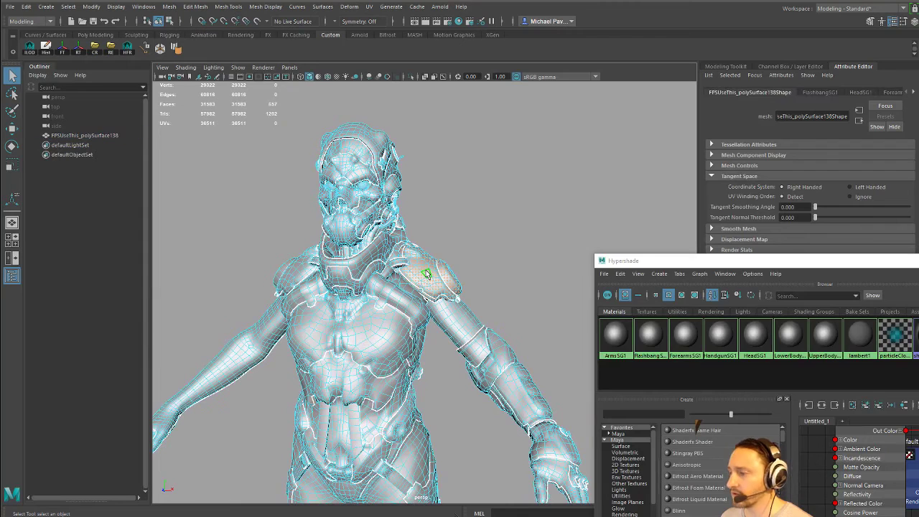
shift+double_click(307, 273)
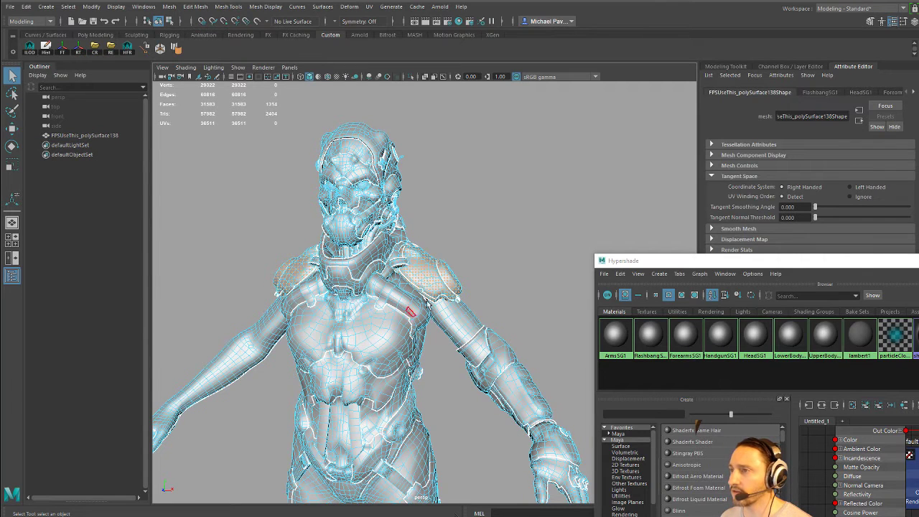
alt+drag(433, 289, 456, 248)
key(F8)
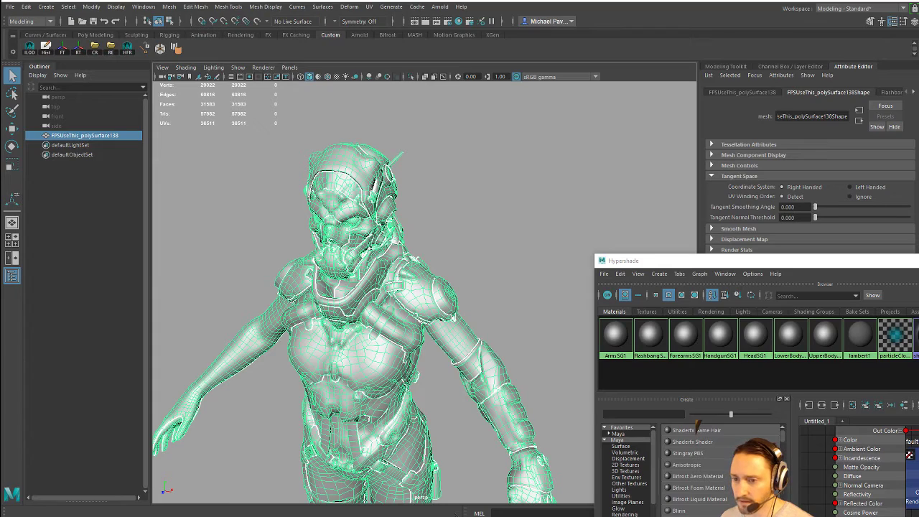
Step: Switch to the web browser and open the video PavWork 27 from the Livestream Full Episodes playlist on YouTube
key(alt+Tab)
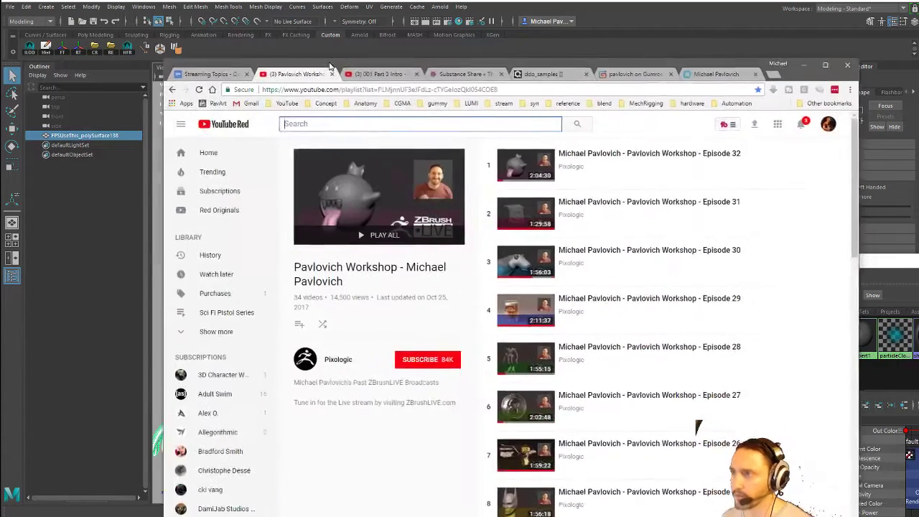
click(341, 69)
click(152, 84)
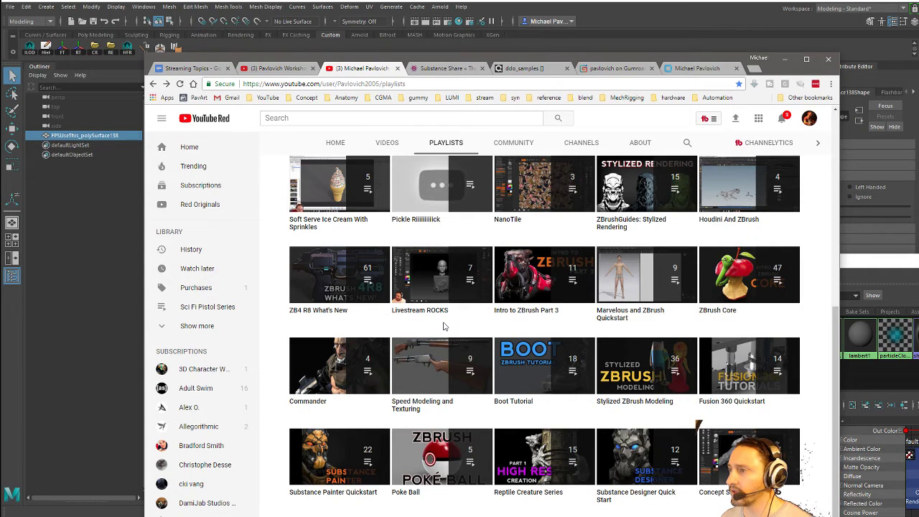
click(194, 326)
click(193, 327)
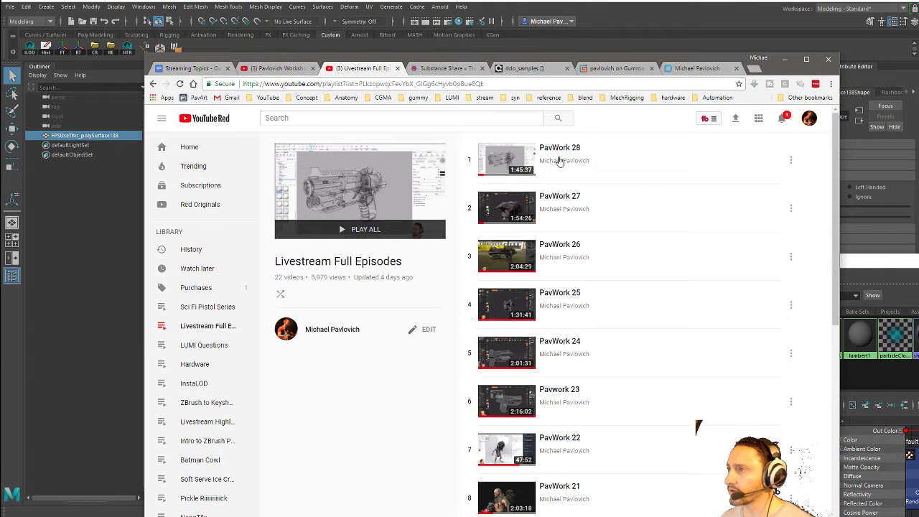
click(563, 199)
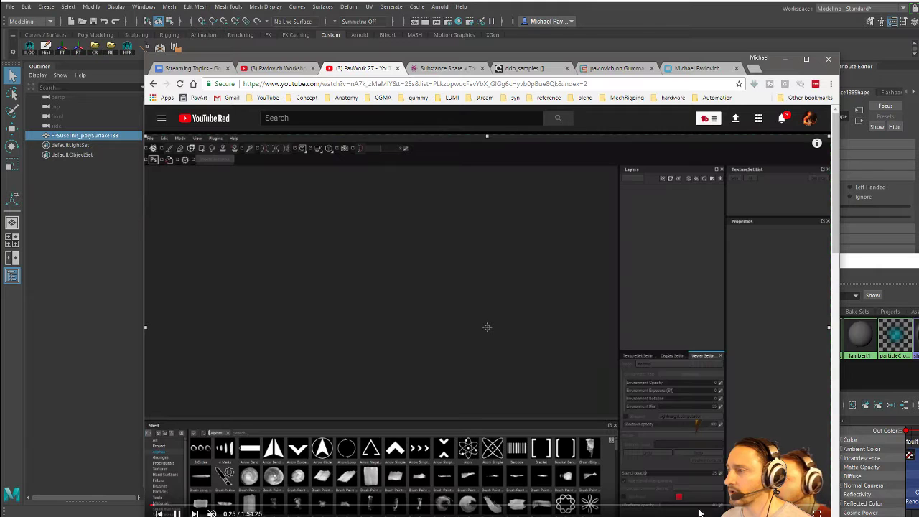
Step: Skim the last part of the video for the character's upper-body texturing, then return to Maya
click(703, 504)
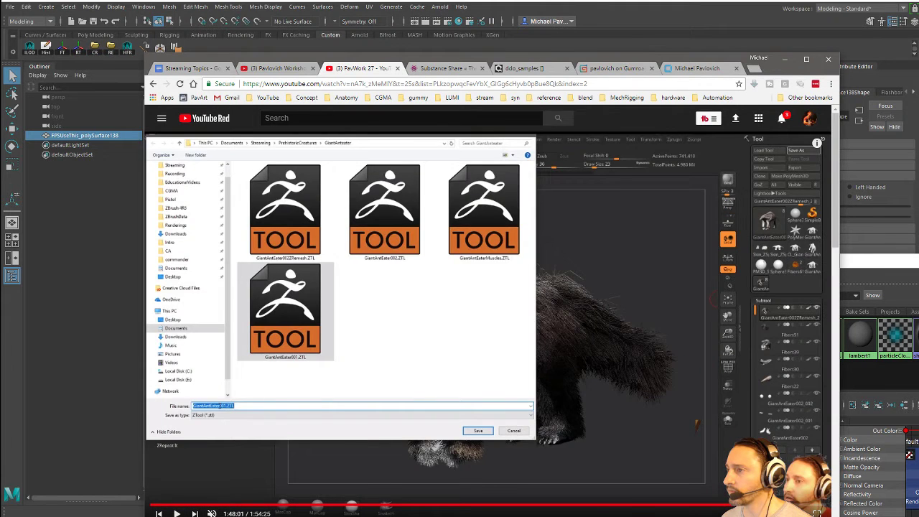
click(781, 504)
click(801, 505)
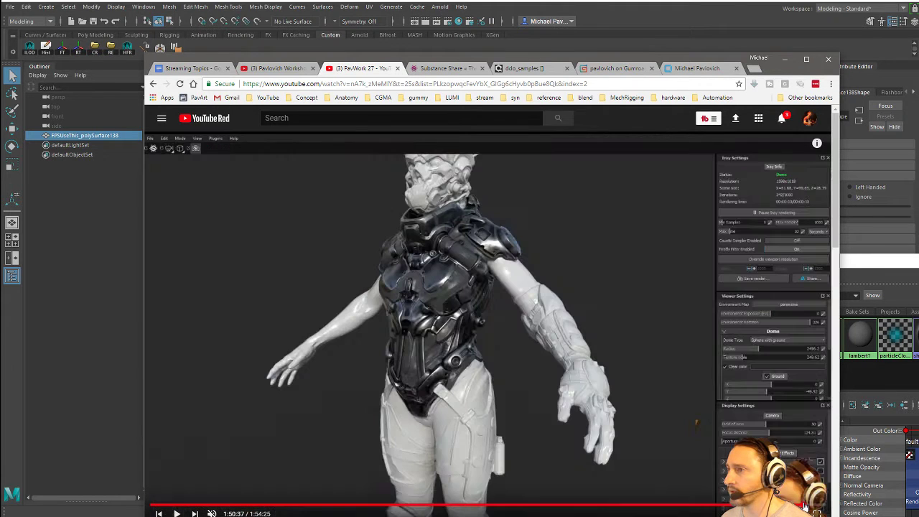
click(778, 505)
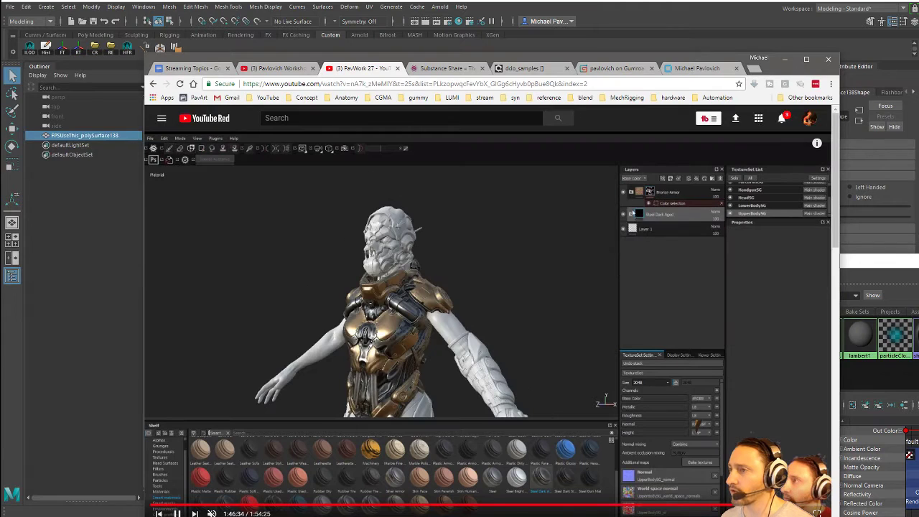
click(772, 505)
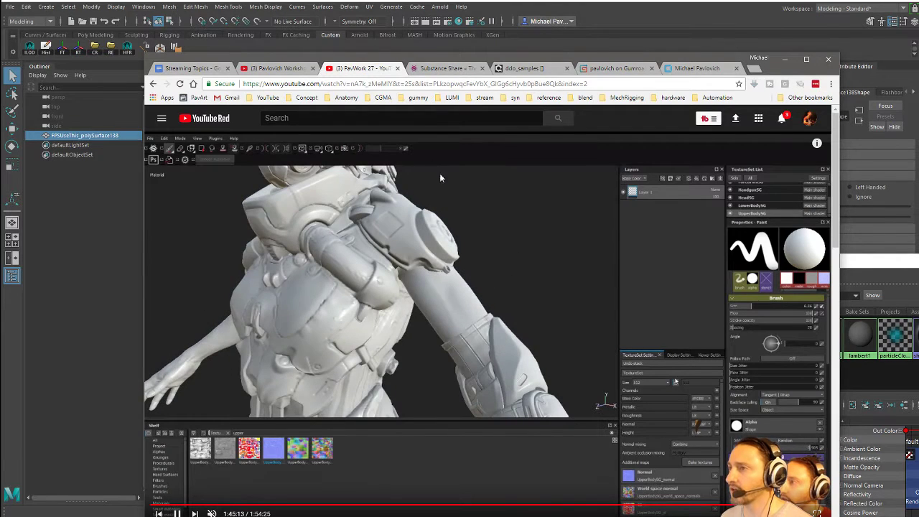
click(791, 506)
click(805, 506)
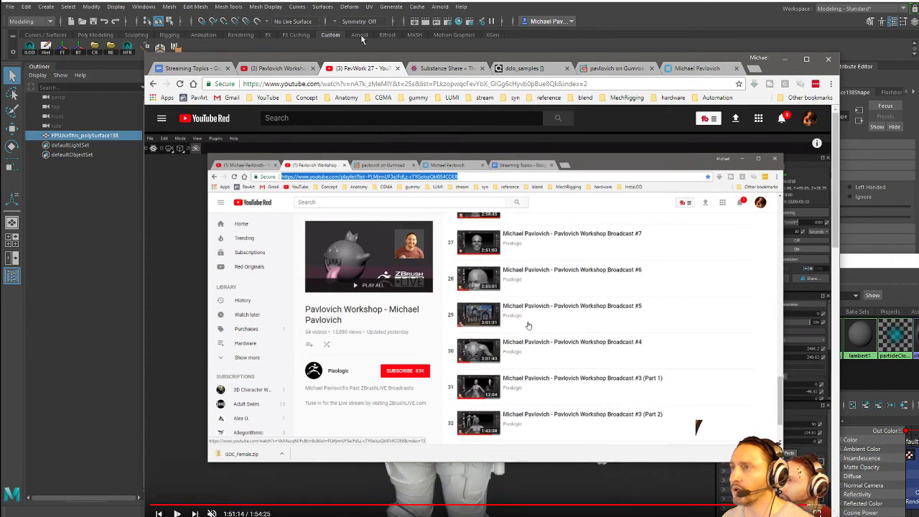
click(364, 54)
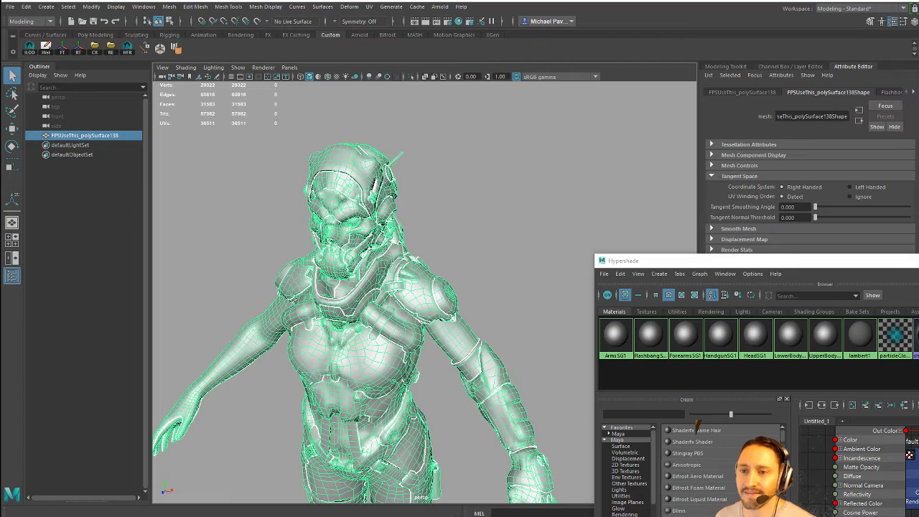
Step: Examine the whole character mesh from the side, back and front, then deselect it
scroll(464, 242, down, 5)
alt+drag(388, 242, 478, 332)
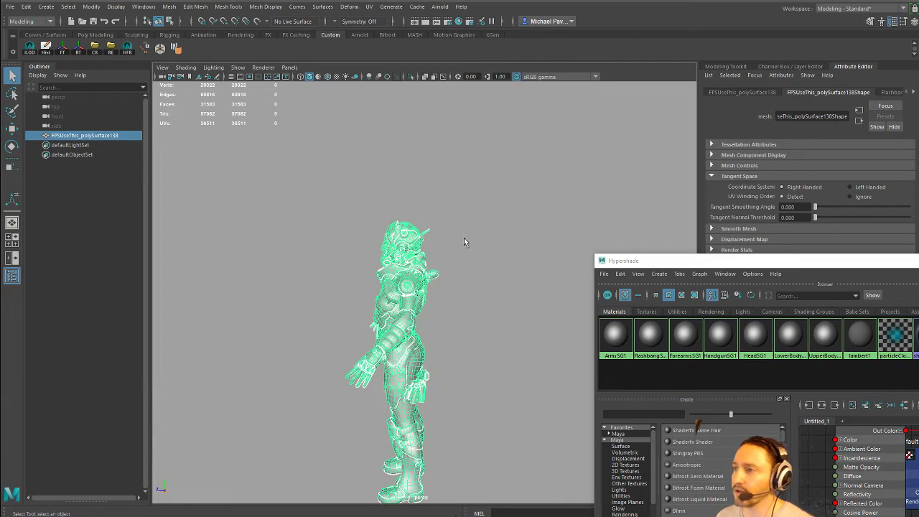
click(463, 242)
click(416, 328)
scroll(473, 343, up, 3)
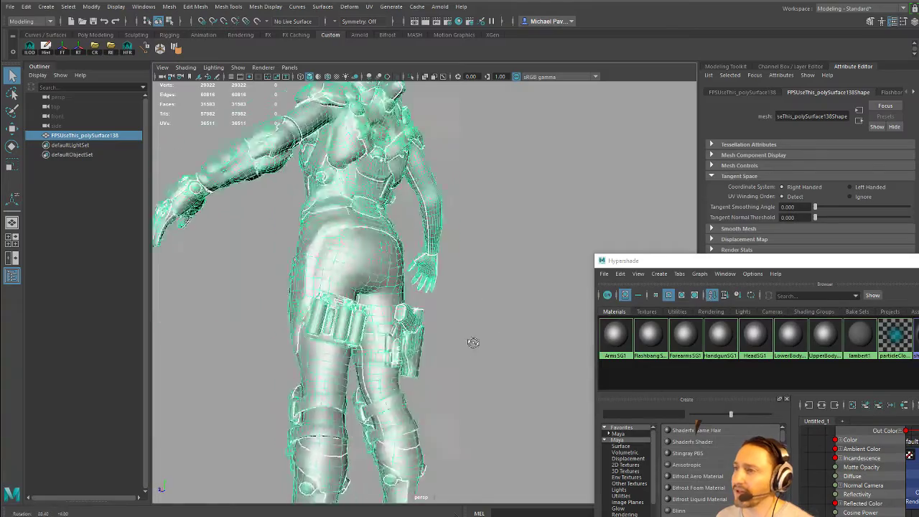
scroll(473, 343, down, 3)
alt+drag(459, 369, 436, 362)
scroll(437, 362, up, 1)
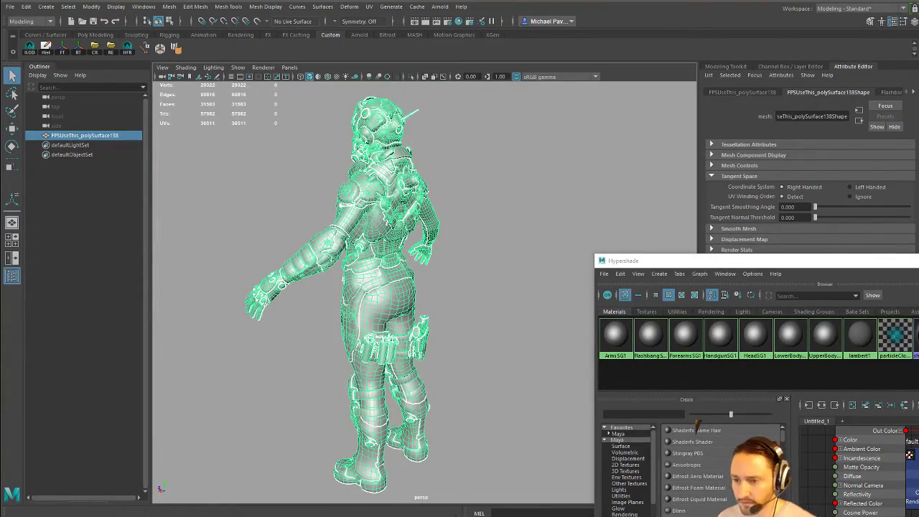
click(453, 316)
alt+drag(454, 317, 333, 385)
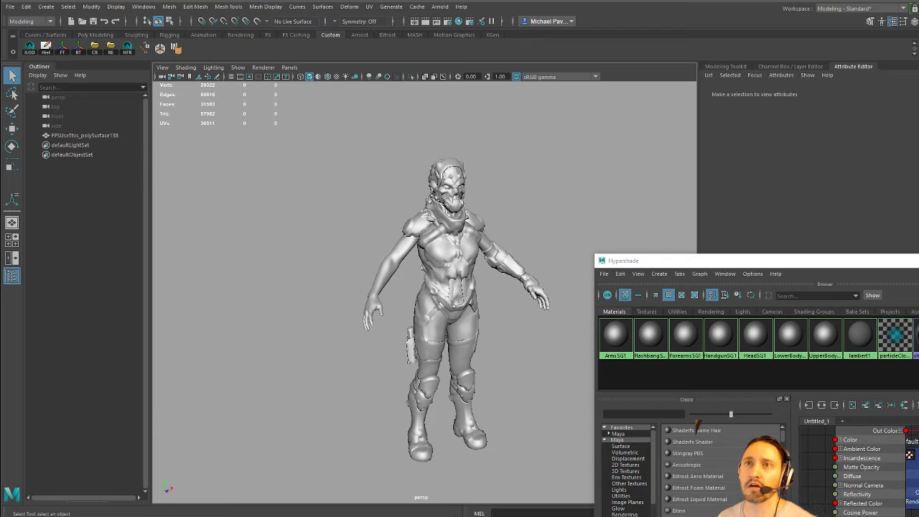
Step: Start a new empty Maya scene and close the Hypershade window
click(10, 7)
click(29, 20)
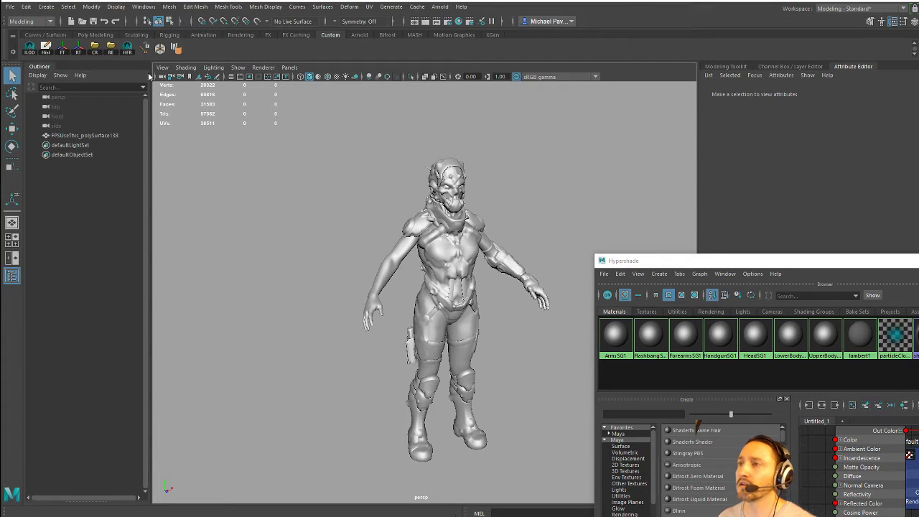
click(456, 260)
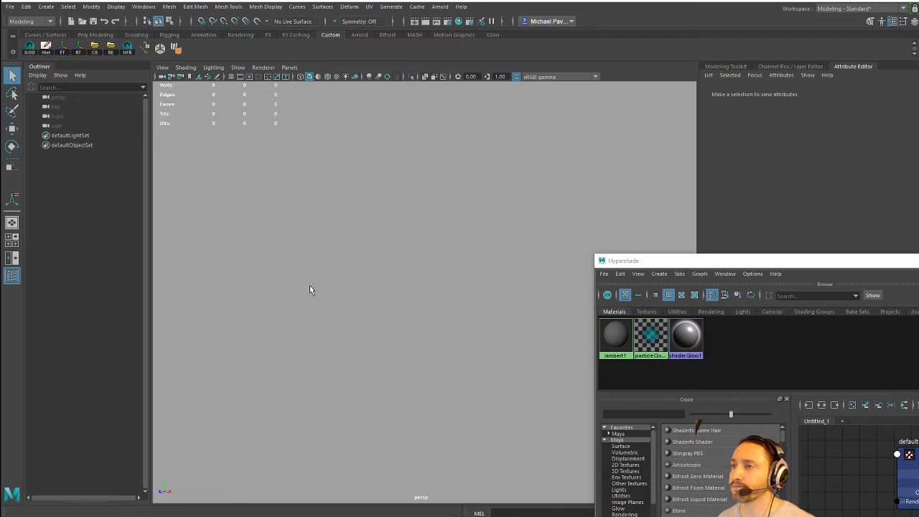
drag(682, 260, 601, 279)
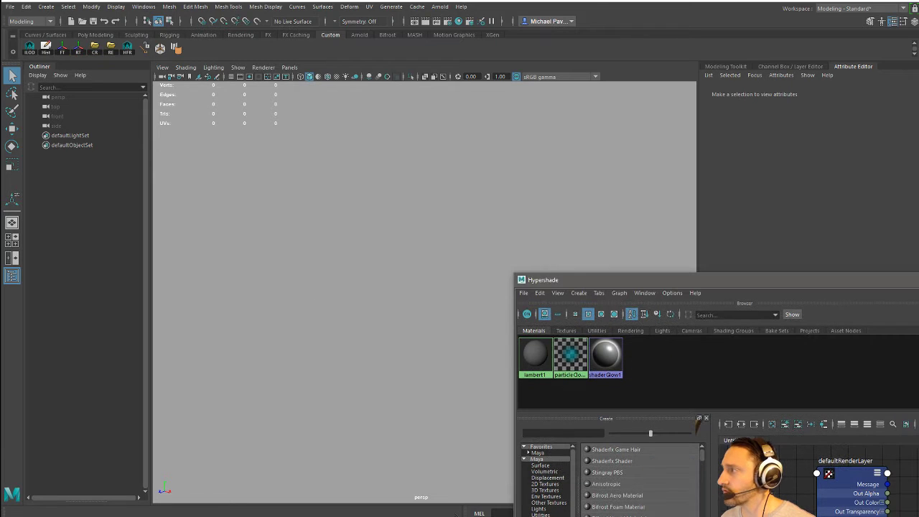
click(596, 277)
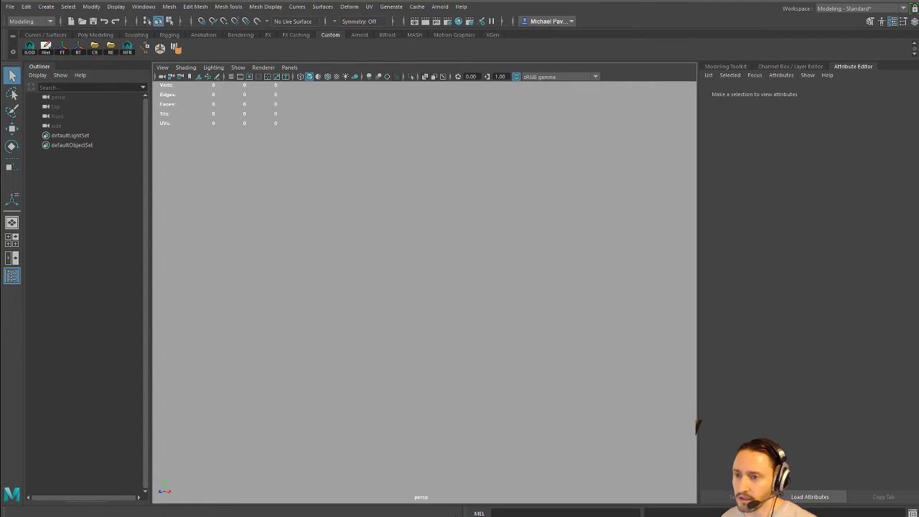
Step: Switch to ZBrush and initialize it to clear the loaded tools and reset the session
key(alt+Tab)
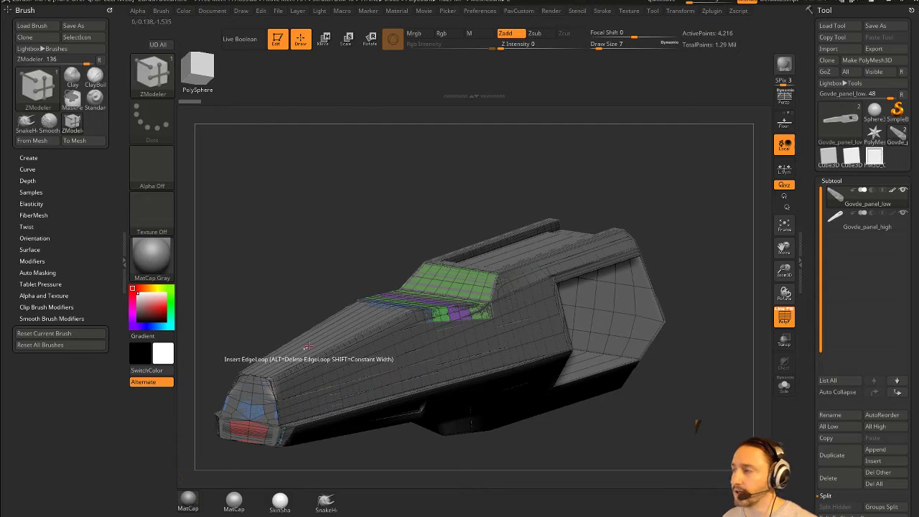
click(482, 11)
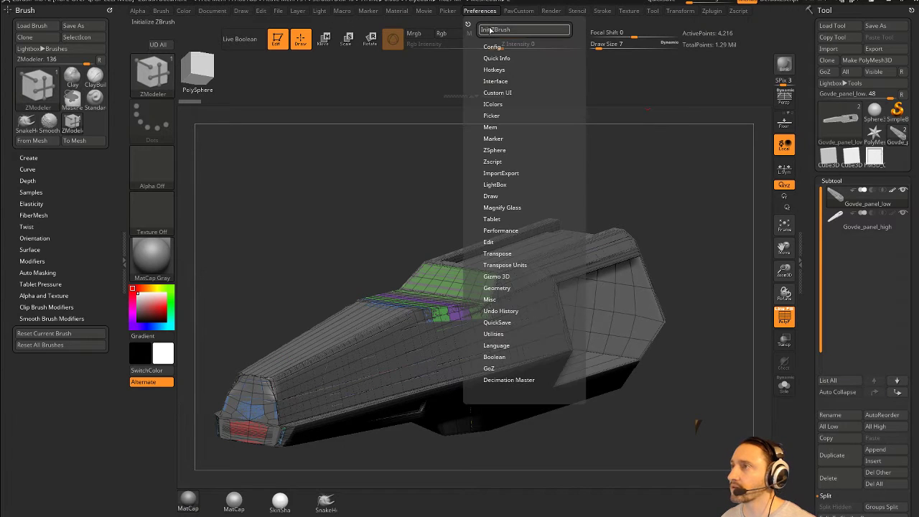
click(495, 29)
click(489, 294)
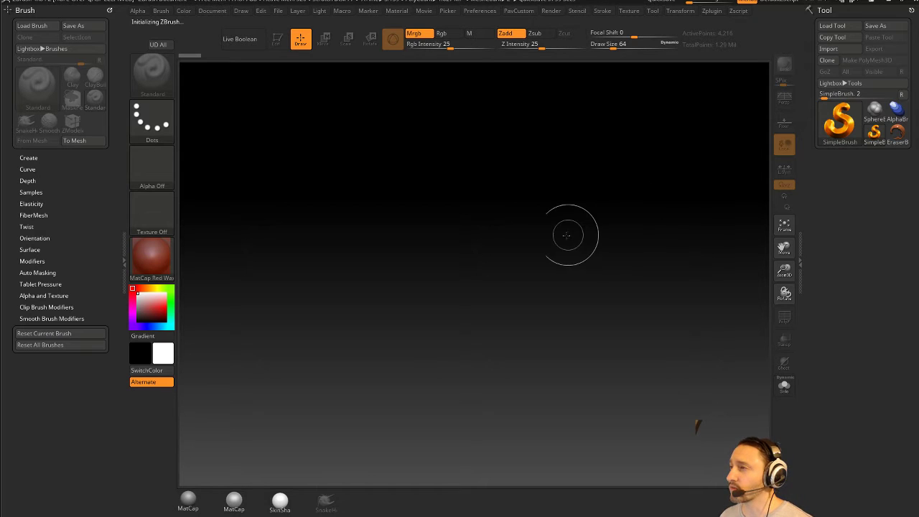
Step: Set the brush draw size to 16 and lower the background gradient range to give the document a flat background
text(s20)
key(Return)
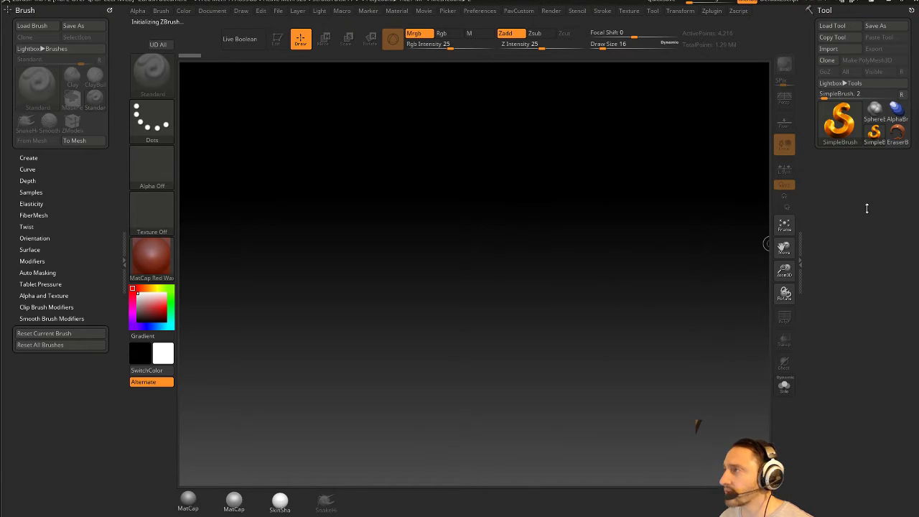
click(213, 10)
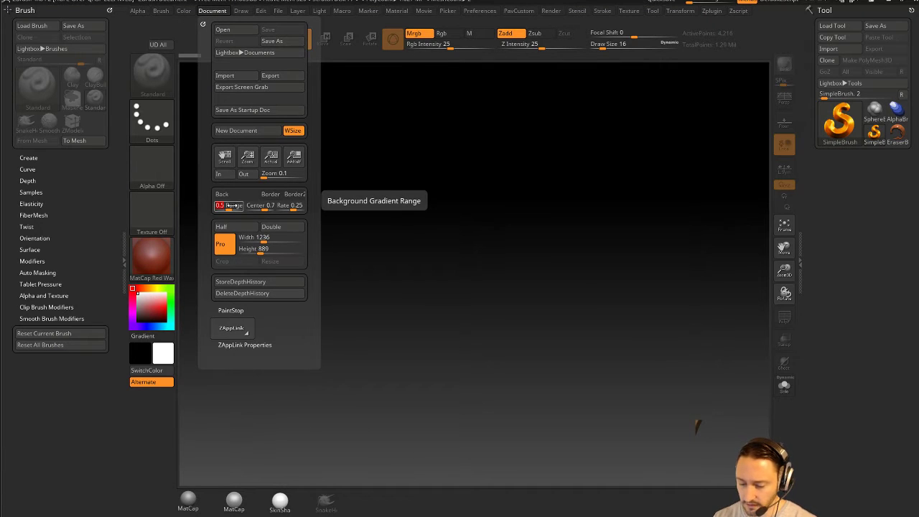
drag(231, 205, 230, 206)
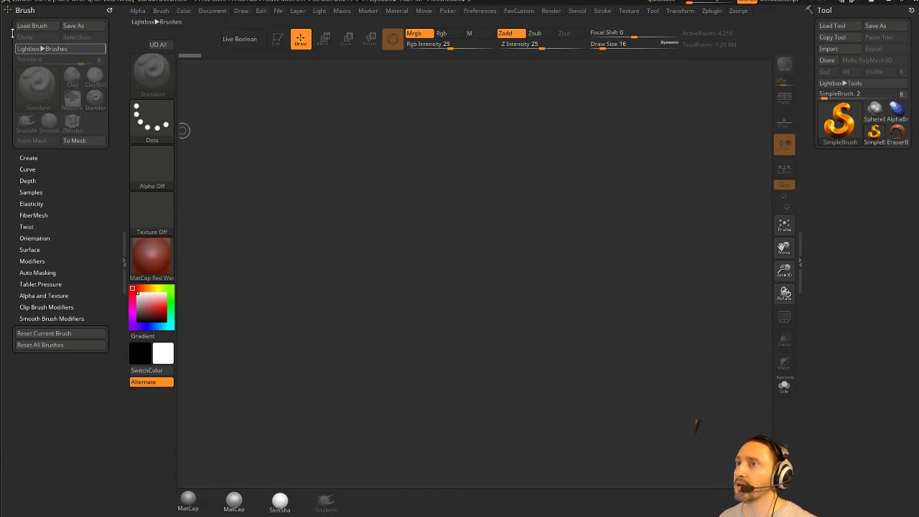
Step: Dock the Zplugin palette in the side tray and expand its Scale Master section
click(711, 12)
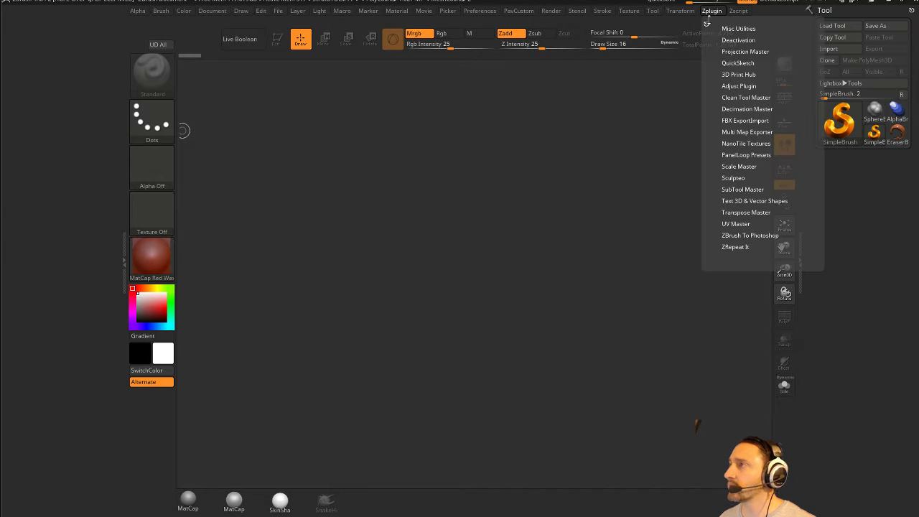
drag(705, 12, 46, 137)
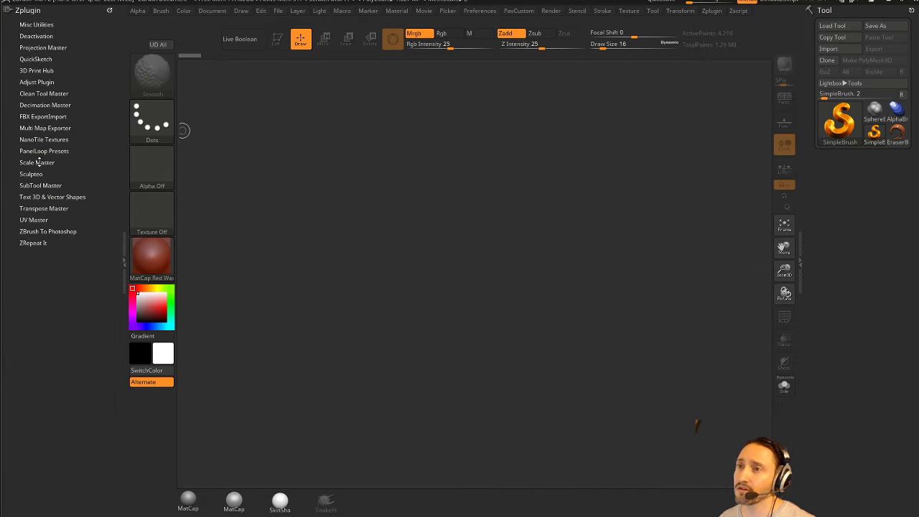
click(37, 162)
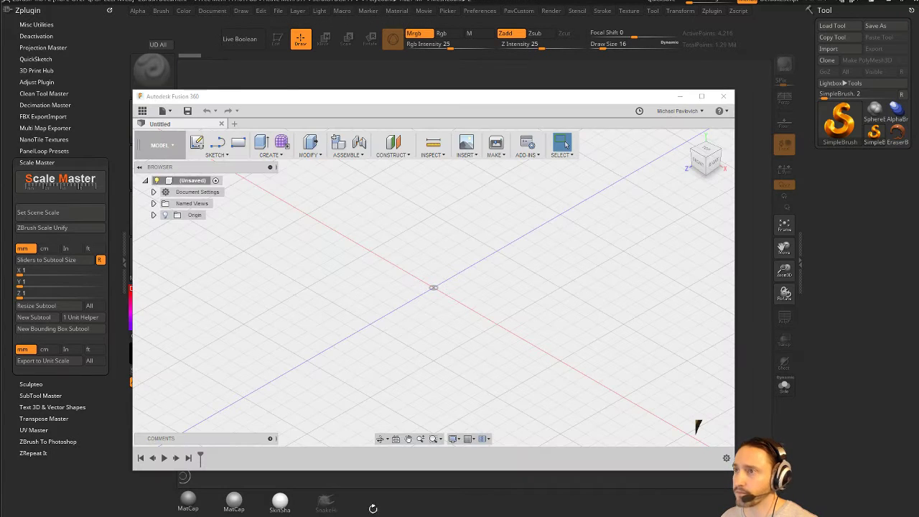
Step: Switch to Fusion 360 and enlarge its window to fill the screen
drag(275, 93, 143, 0)
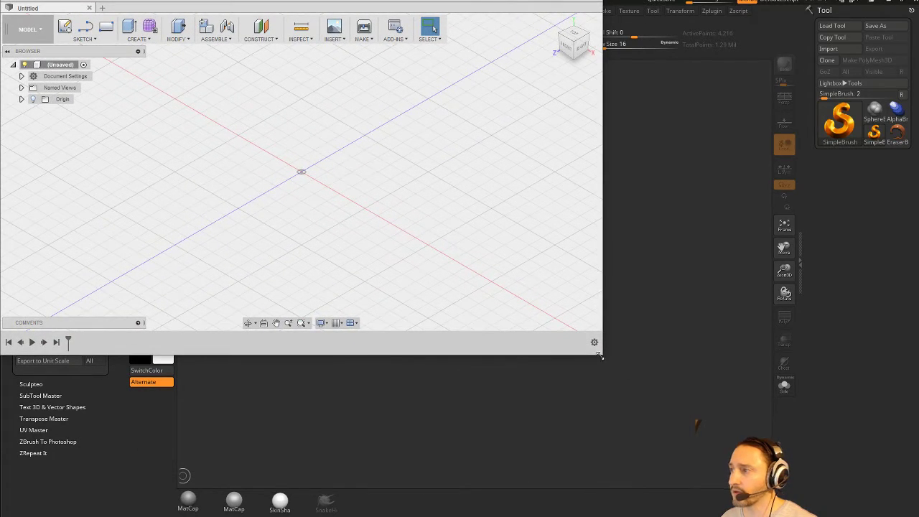
drag(601, 356, 918, 516)
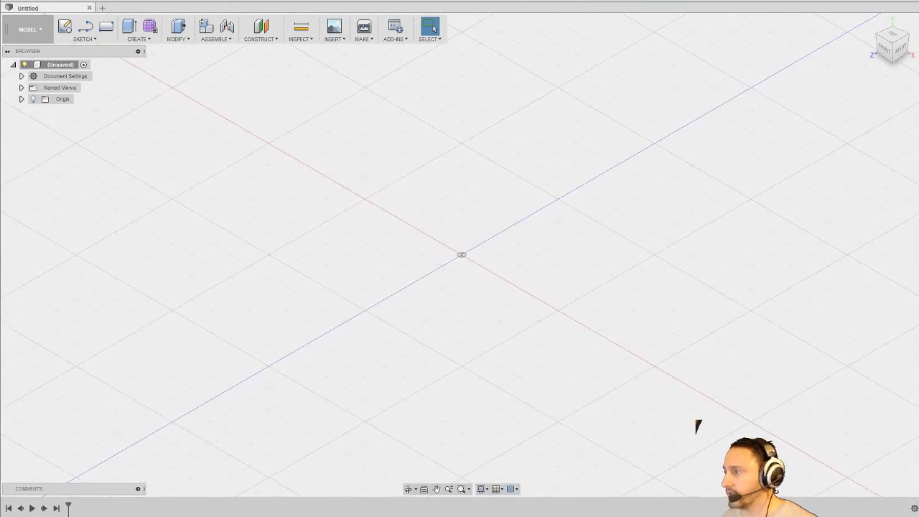
drag(497, 240, 442, 214)
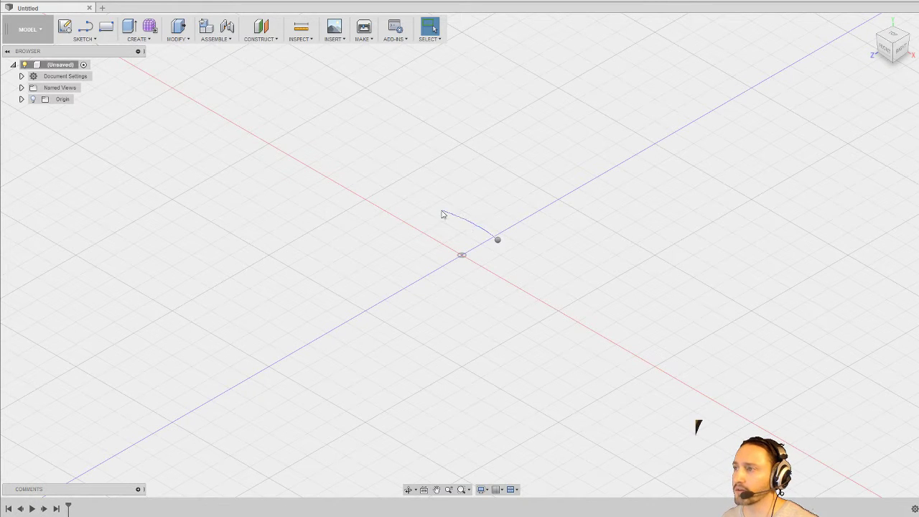
right_click(514, 228)
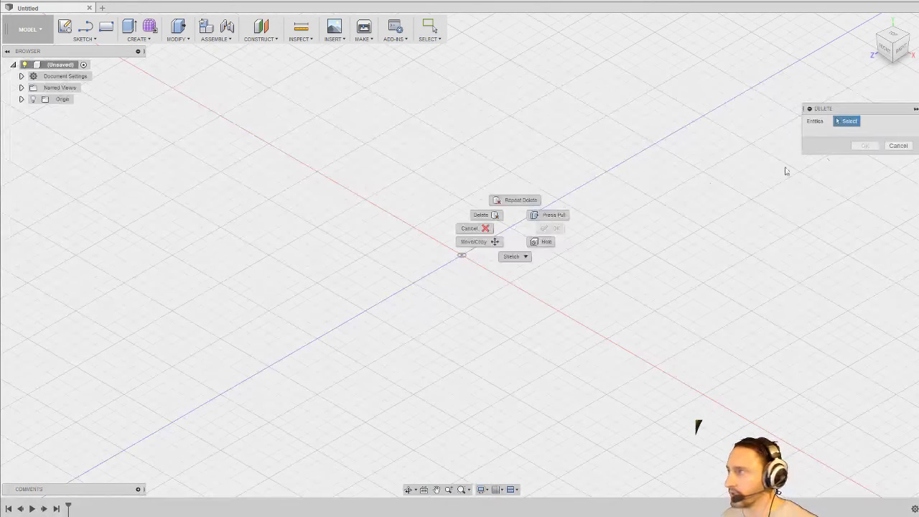
click(897, 151)
click(898, 145)
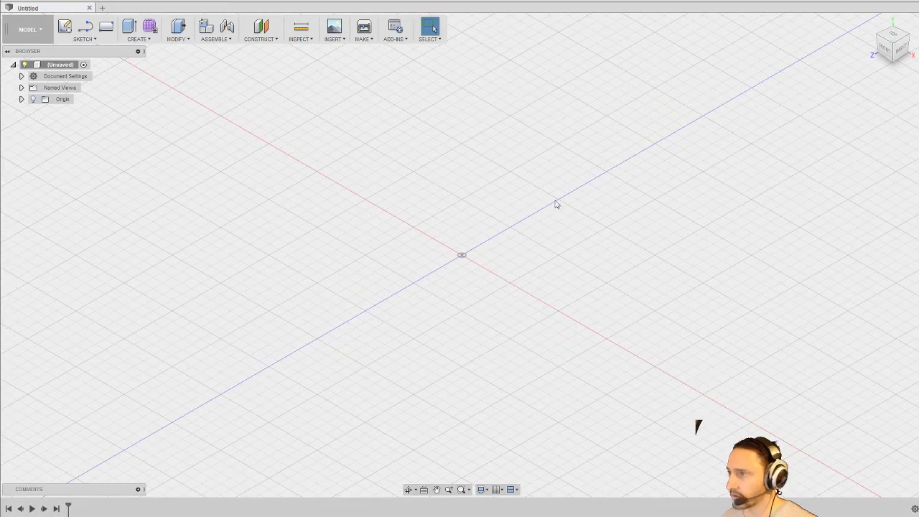
Step: Start a sketch on the horizontal ground plane and draw a roughly square two-point rectangle around the origin
shift+middle_drag(565, 207, 572, 250)
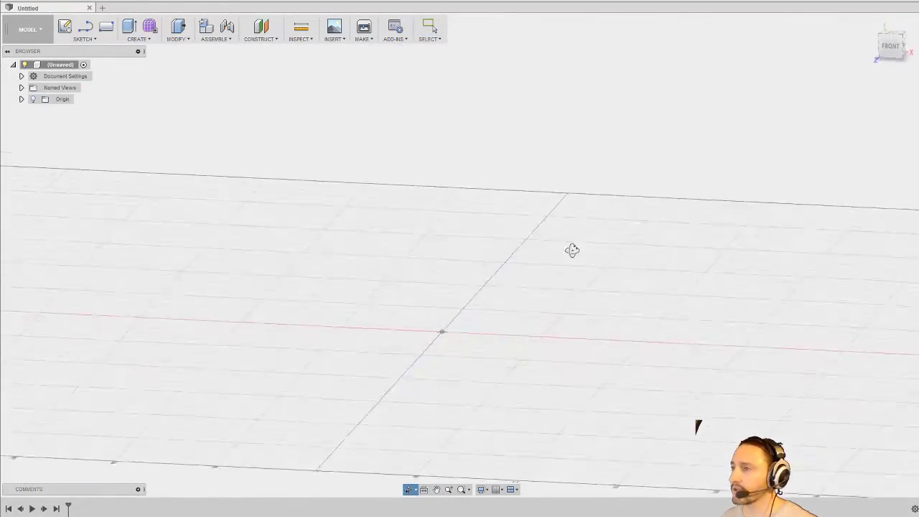
key(F6)
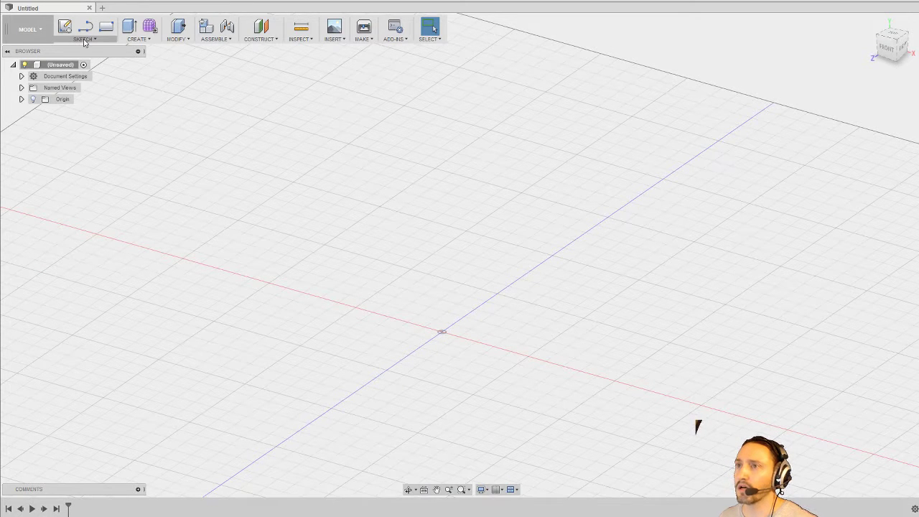
click(64, 26)
click(451, 351)
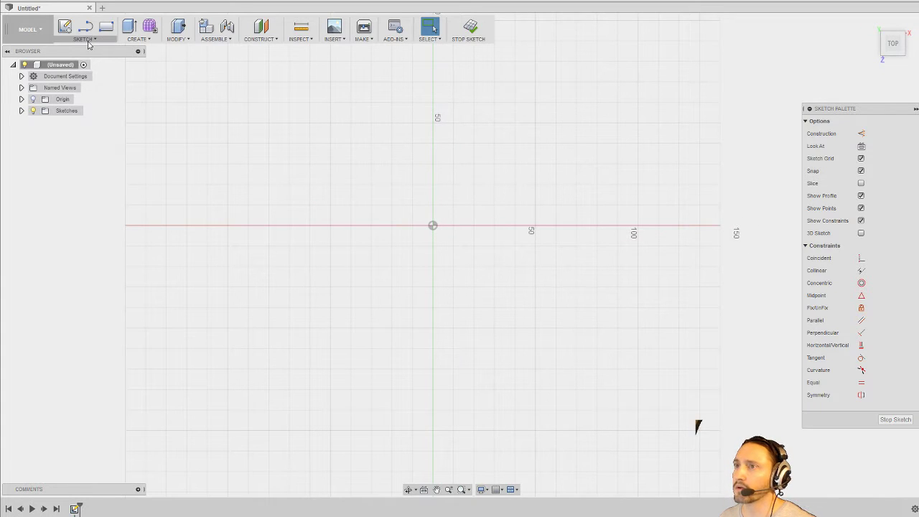
click(106, 26)
click(360, 158)
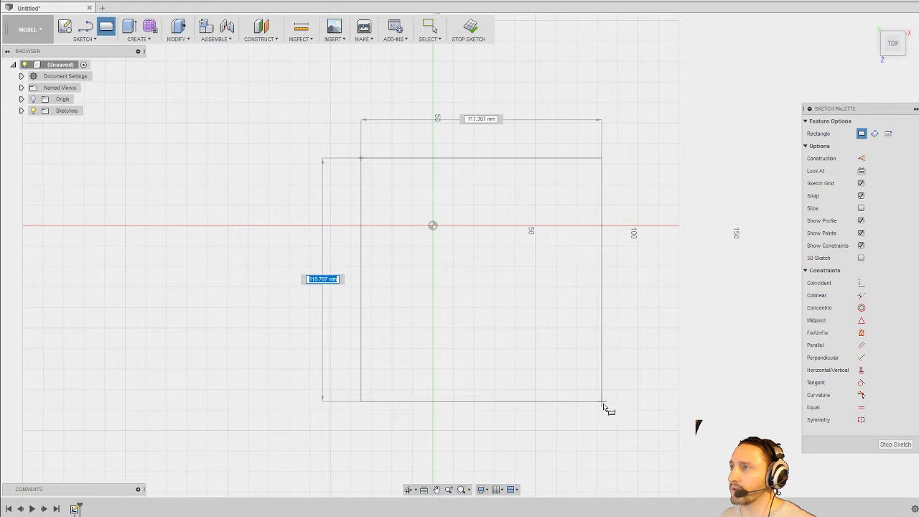
click(633, 431)
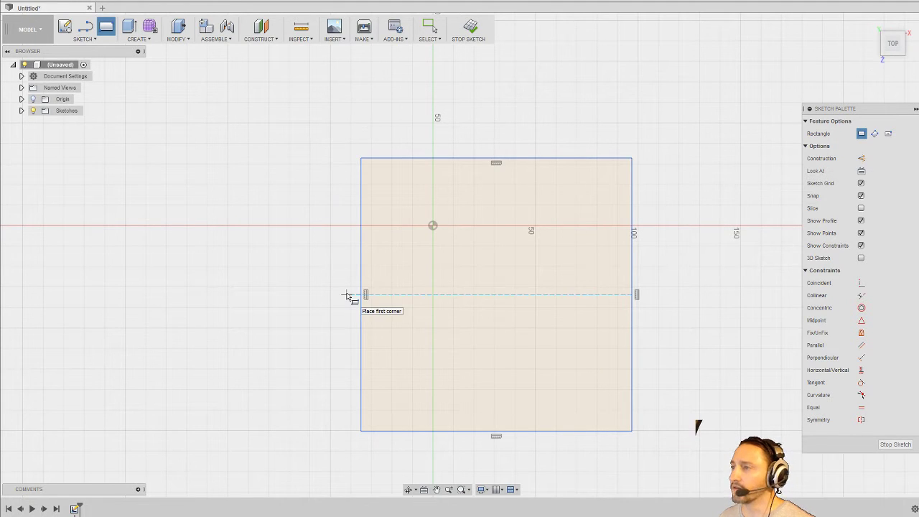
Step: Sketch a circle about 39 mm in diameter and a second 15 mm circle inside the rectangle, and finish the sketch
click(84, 37)
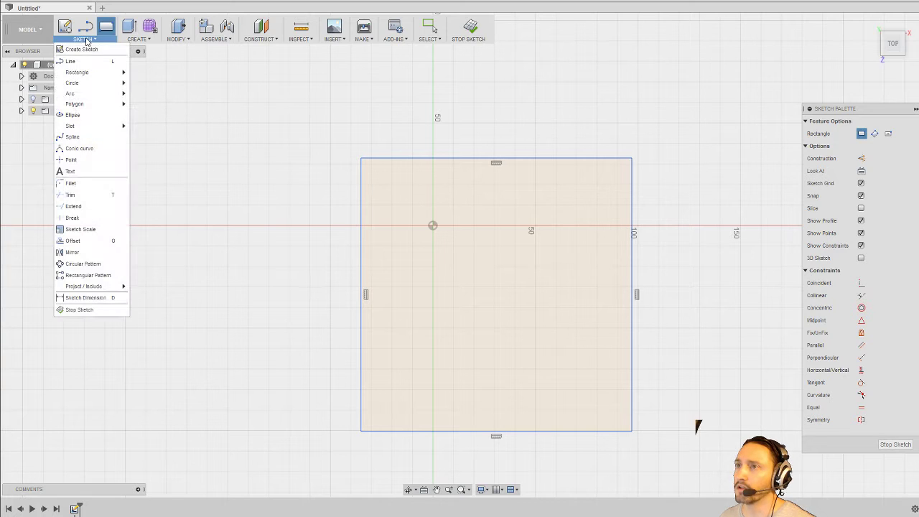
click(151, 85)
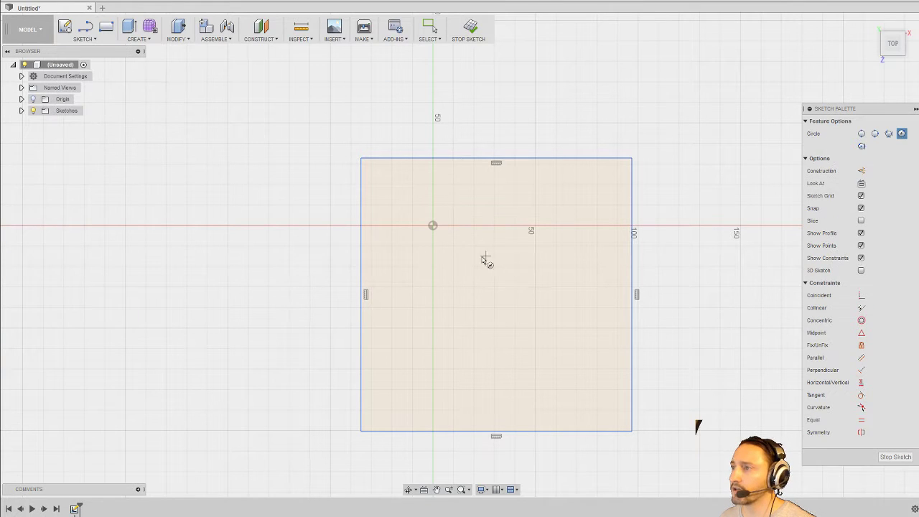
click(471, 259)
click(499, 286)
click(560, 343)
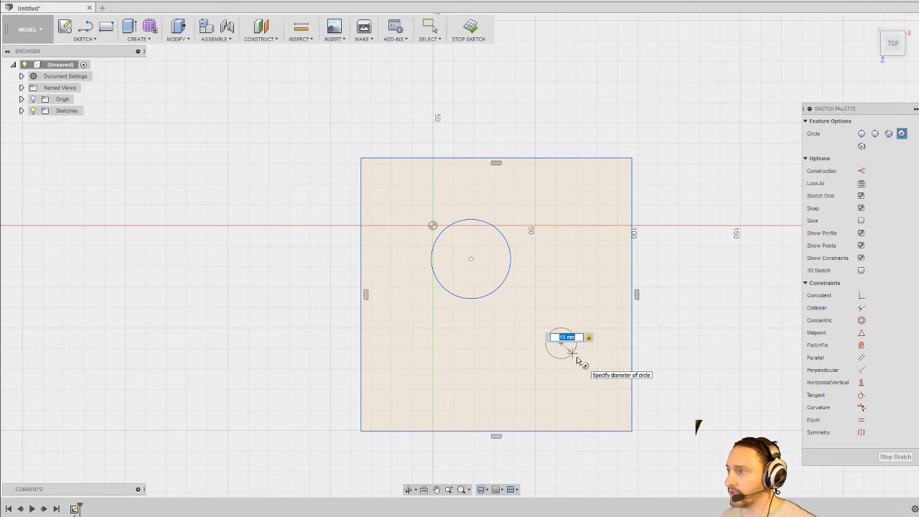
key(Return)
key(Escape)
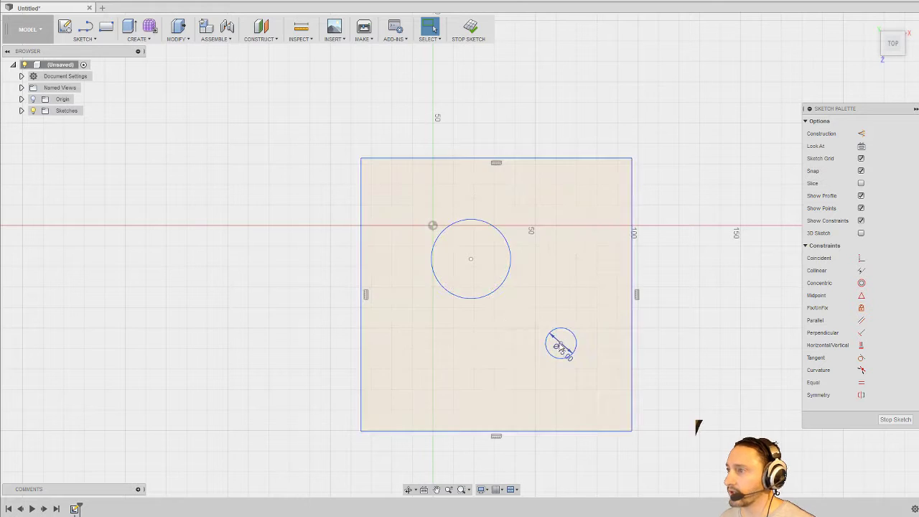
click(470, 28)
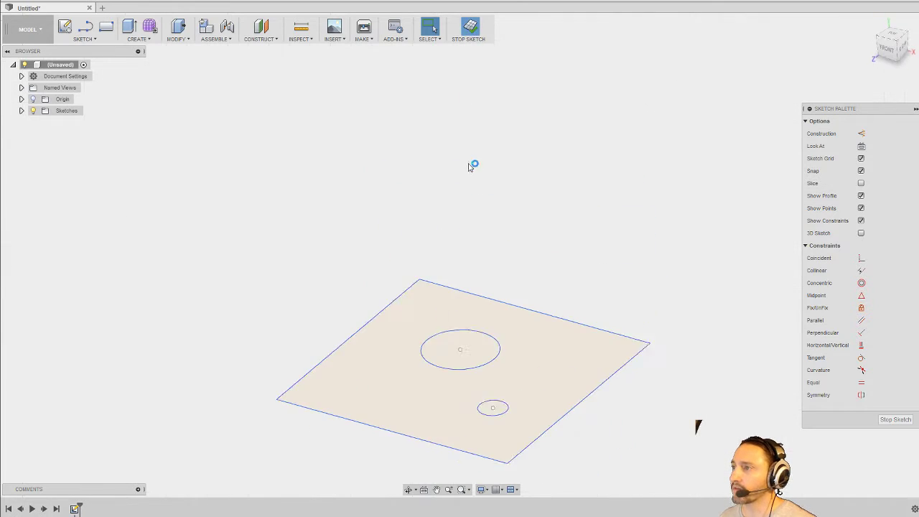
Step: Extrude the rectangular profile around the two circles upward as a new body, forming a plate with two holes
right_click(512, 300)
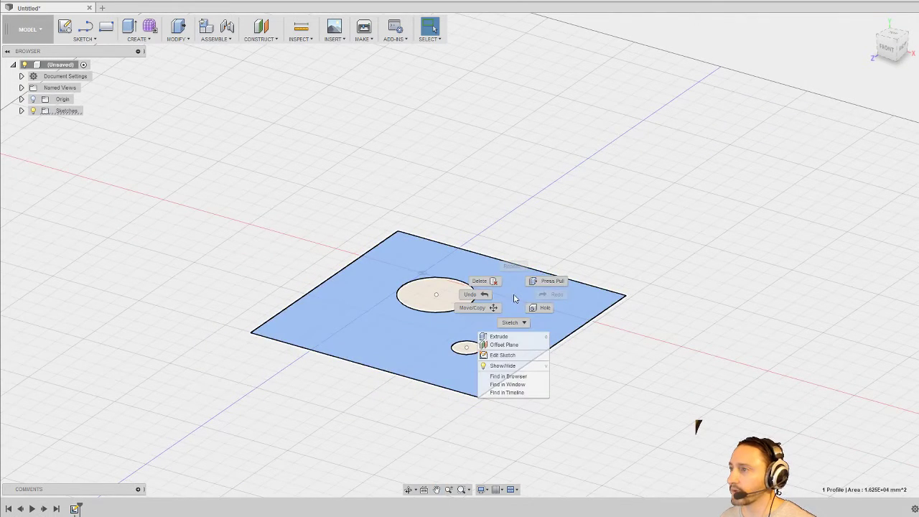
click(544, 266)
text(50)
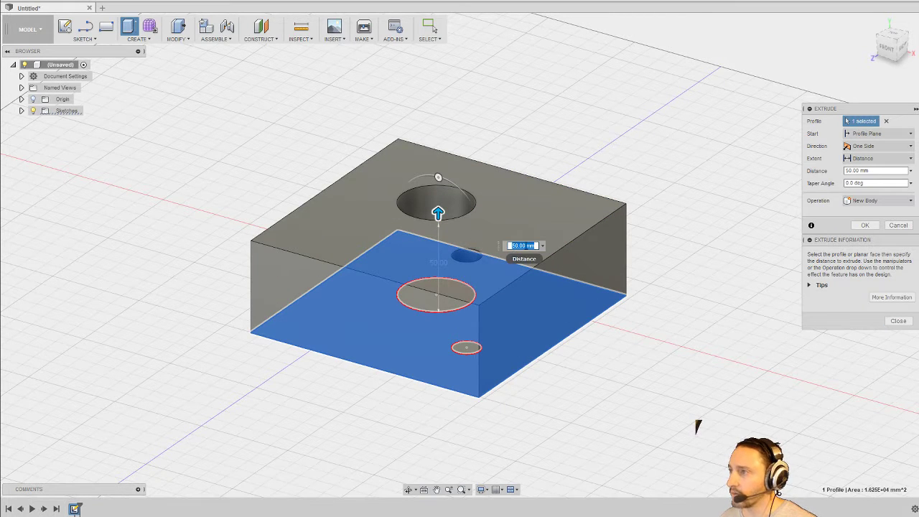
key(Return)
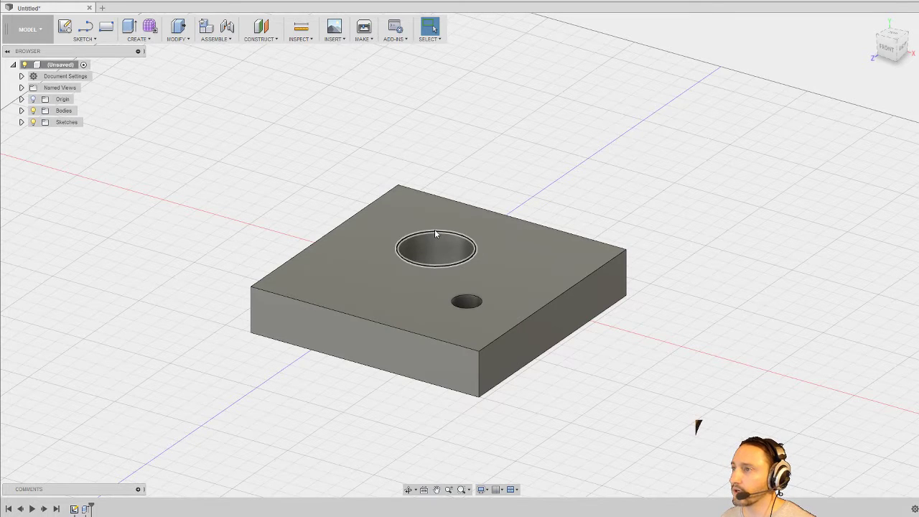
click(94, 40)
click(142, 40)
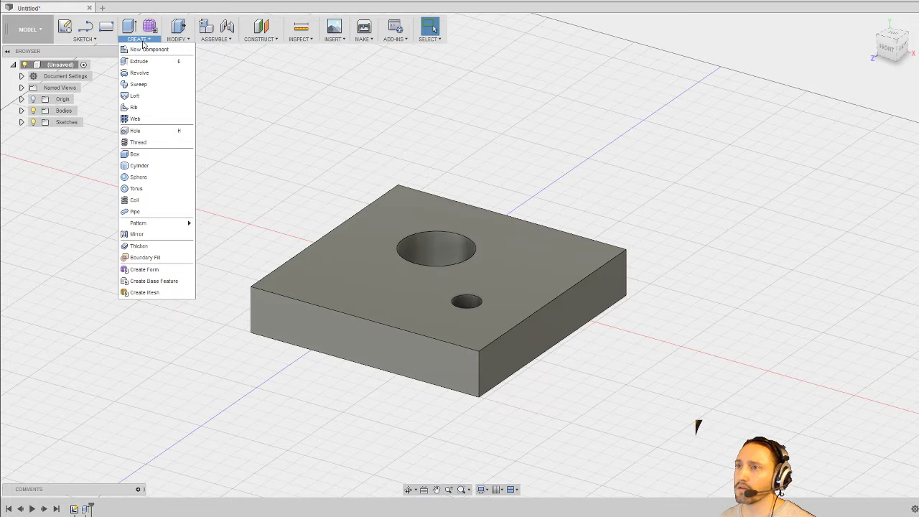
right_click(451, 111)
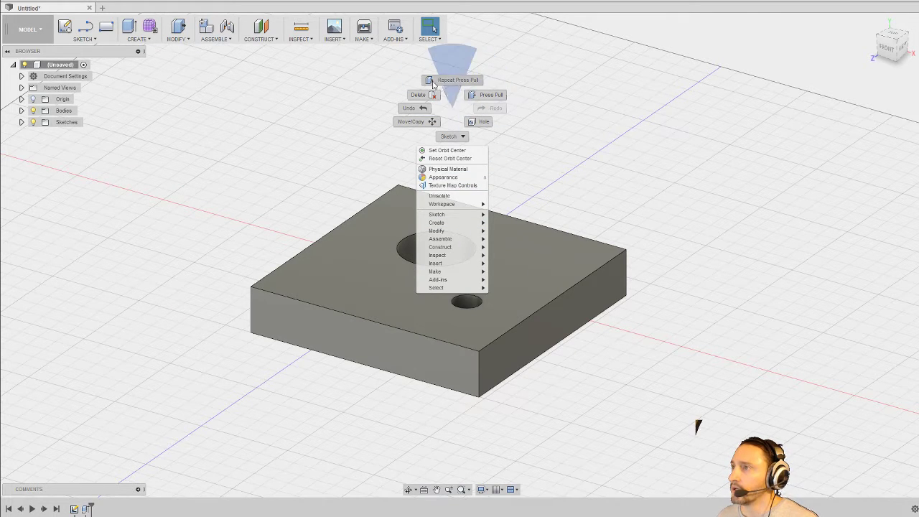
click(456, 264)
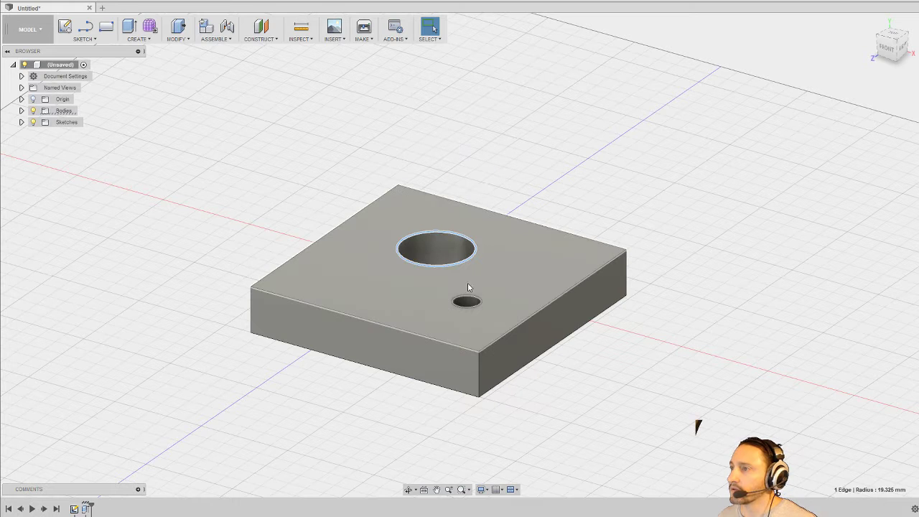
Step: Fillet the upper edge of the larger hole with a constant radius of 5 mm
click(178, 39)
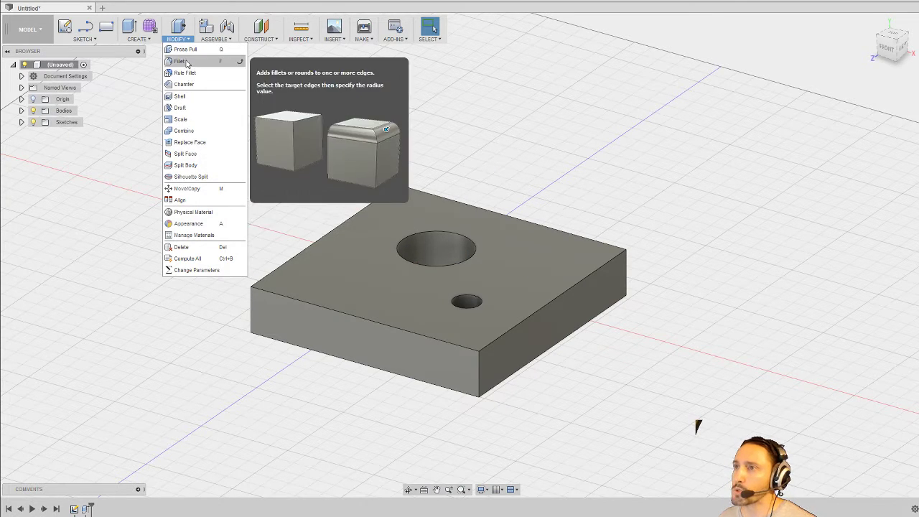
click(183, 61)
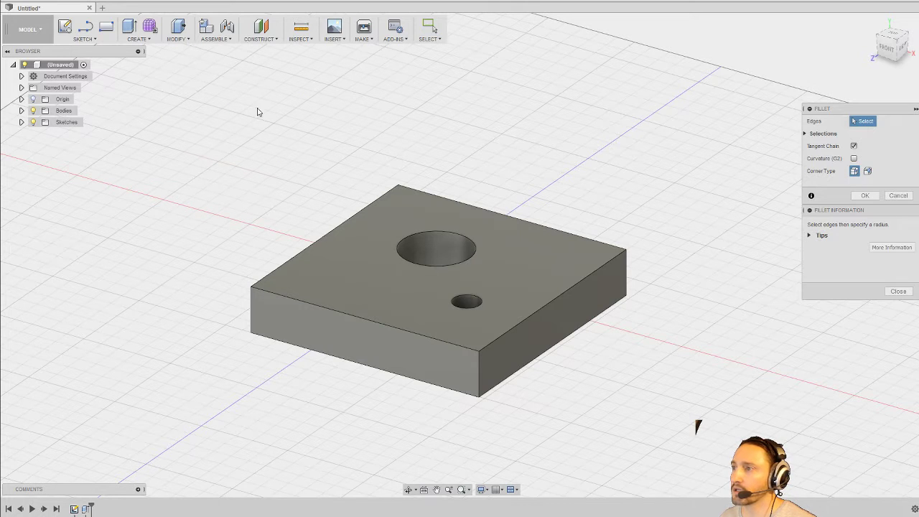
click(432, 232)
text(10)
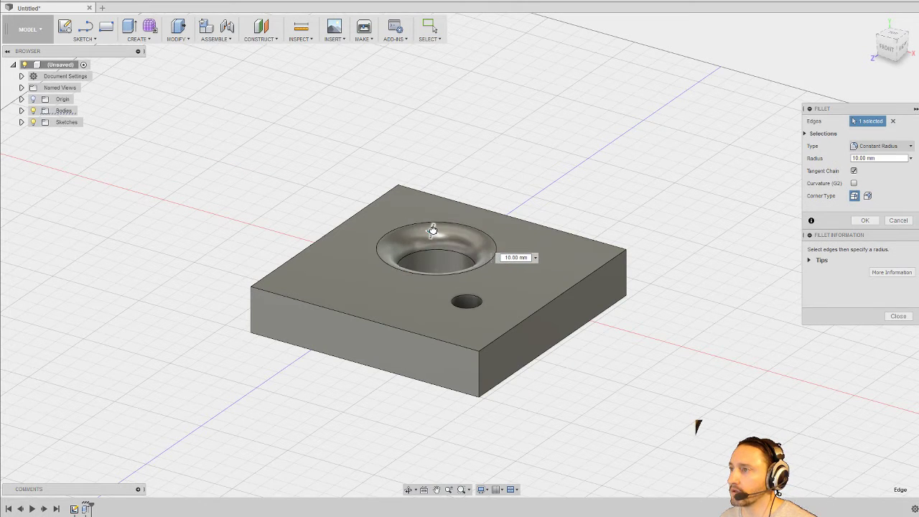
text(5)
key(Return)
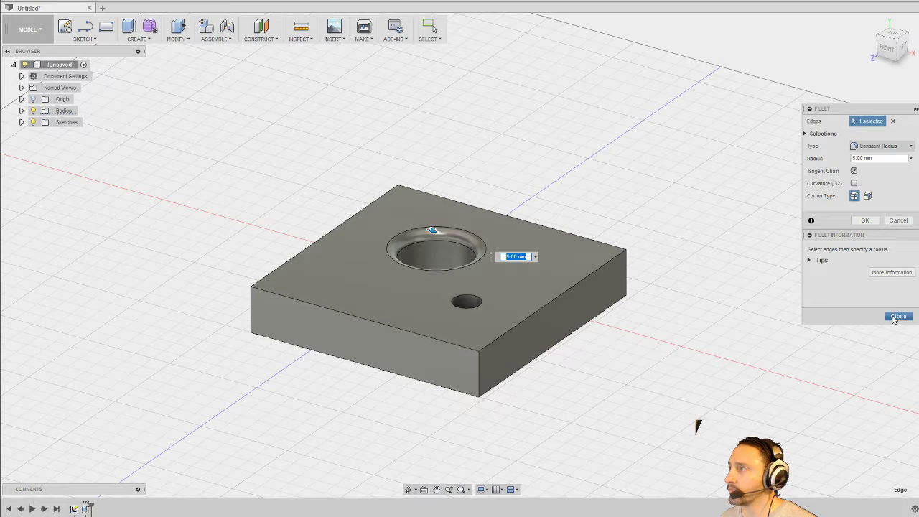
click(898, 317)
click(865, 221)
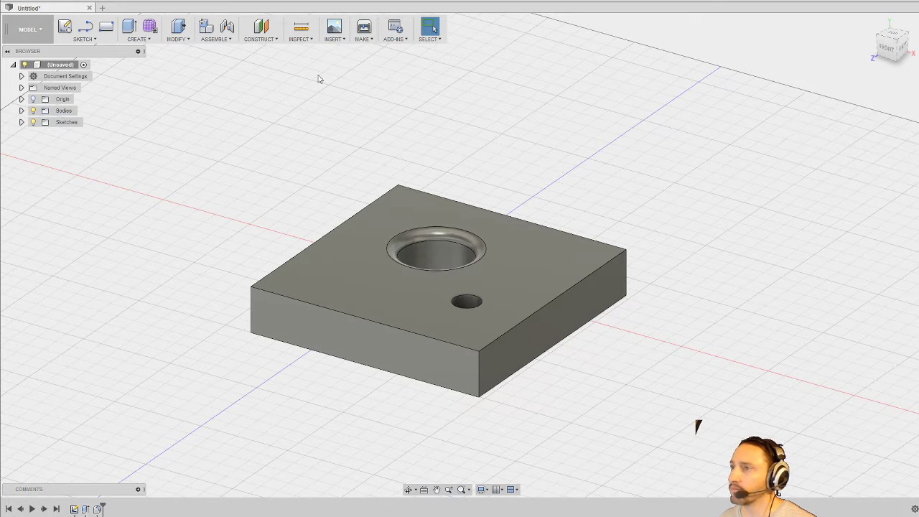
Step: Chamfer the upper edge of the smaller hole with an equal distance of 5 mm
click(191, 41)
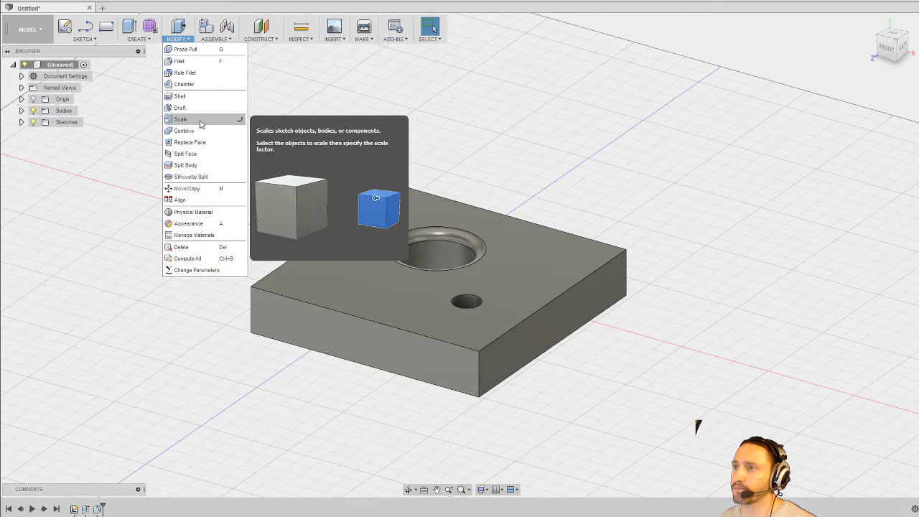
click(209, 85)
click(466, 300)
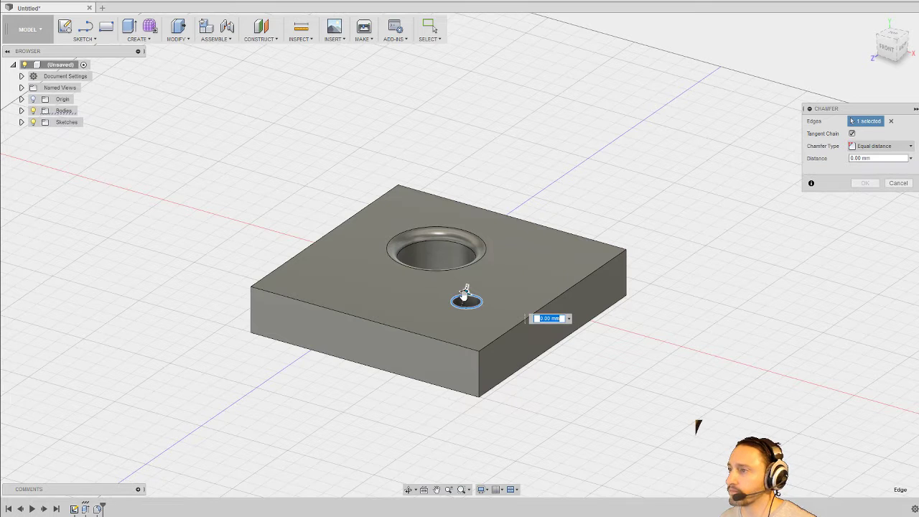
text(10)
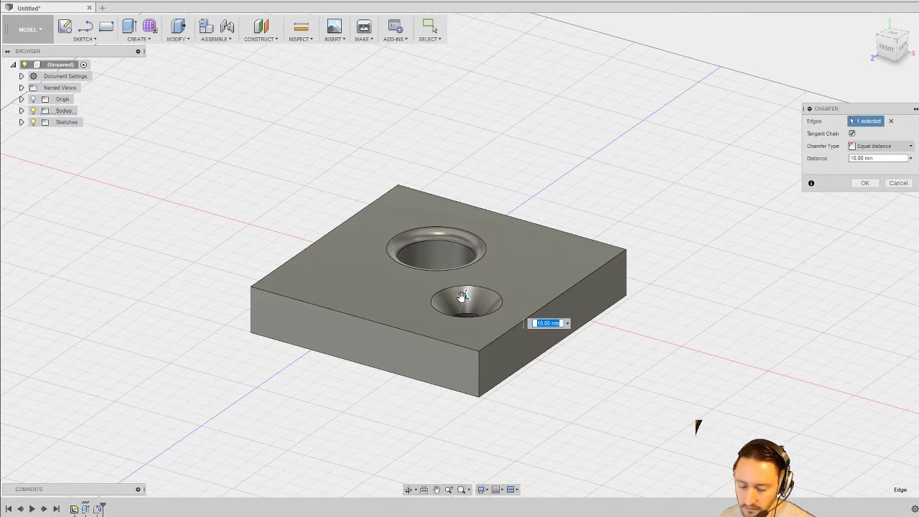
text(5)
key(Return)
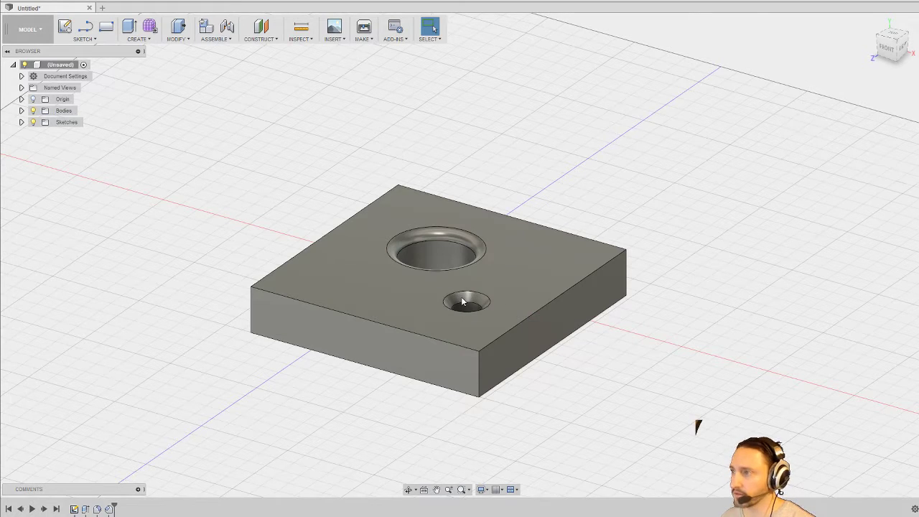
Step: Fillet the plate's four vertical corner edges with a constant radius of 5 mm
shift+middle_drag(555, 132, 537, 383)
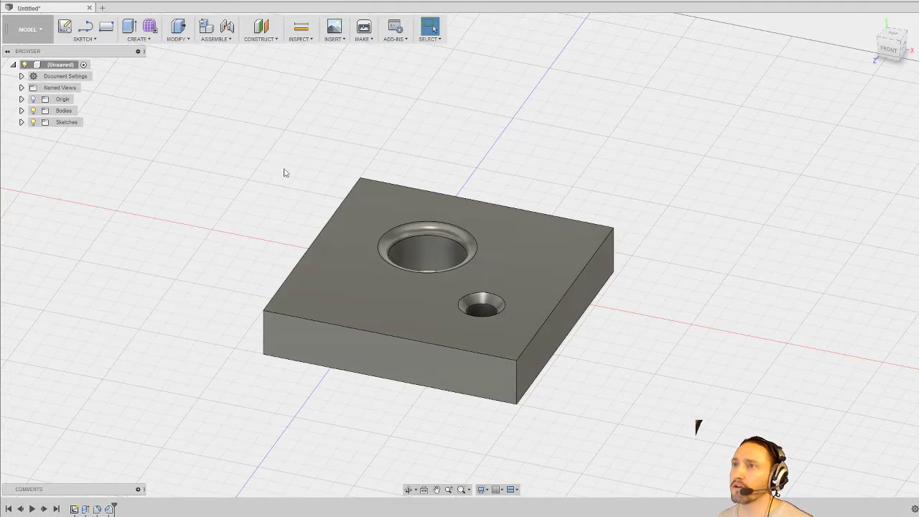
click(178, 39)
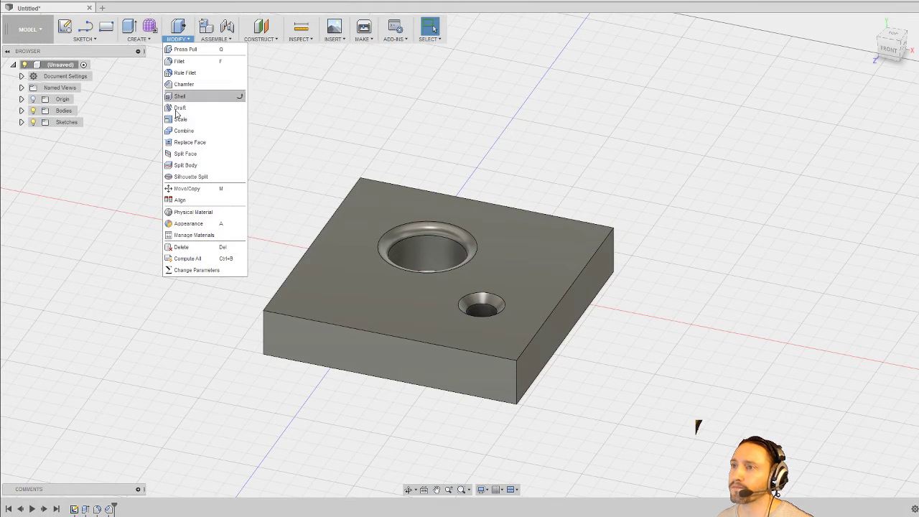
click(179, 61)
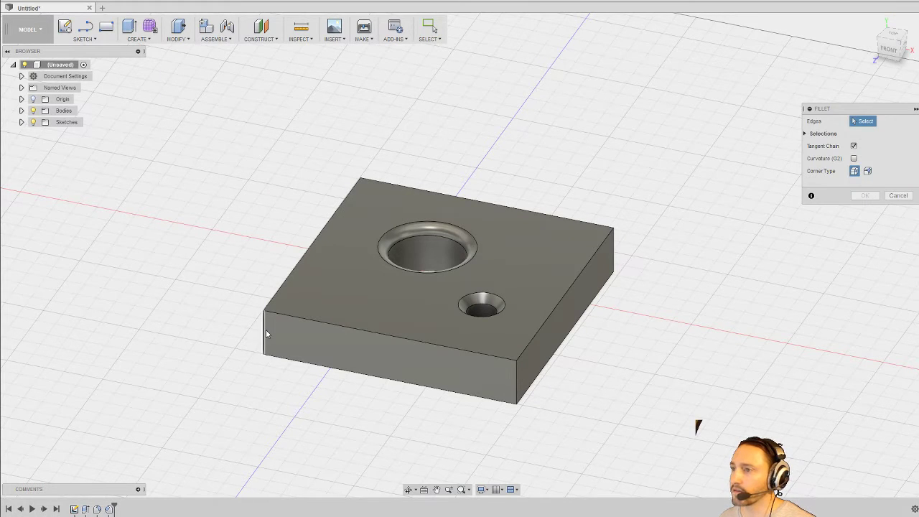
click(264, 331)
click(517, 380)
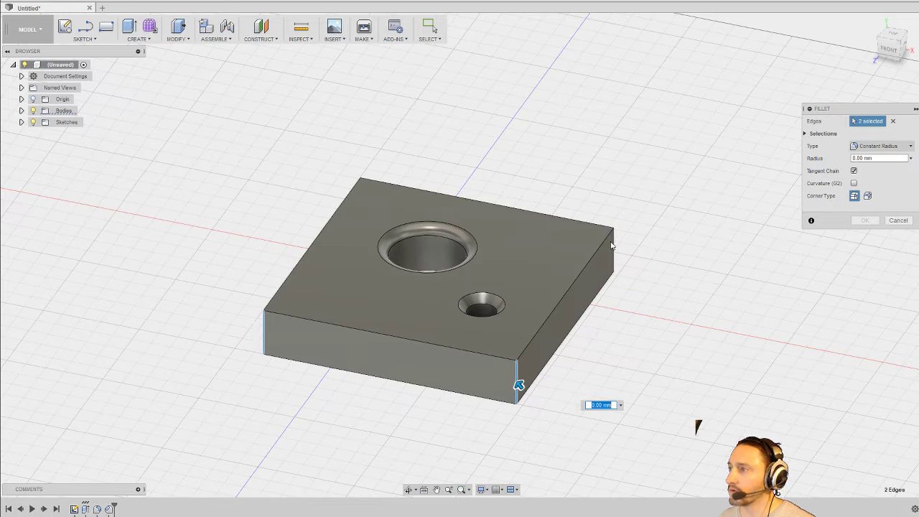
click(610, 239)
shift+middle_drag(348, 117, 447, 123)
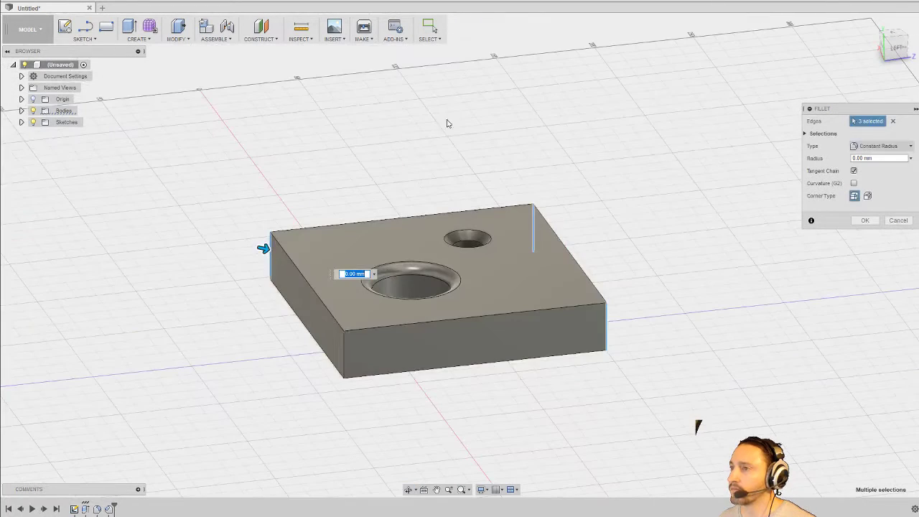
click(343, 350)
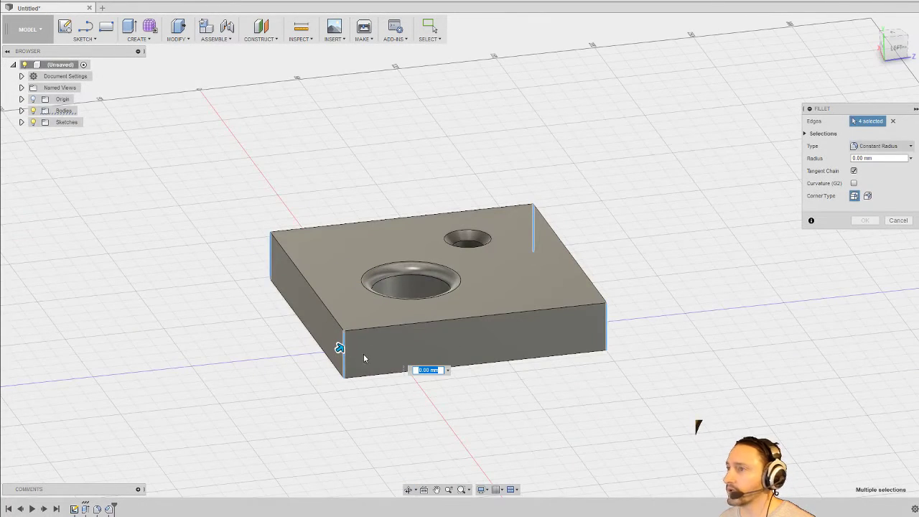
mouse_move(339, 347)
mouse_down()
mouse_move(332, 351)
mouse_move(342, 347)
mouse_up()
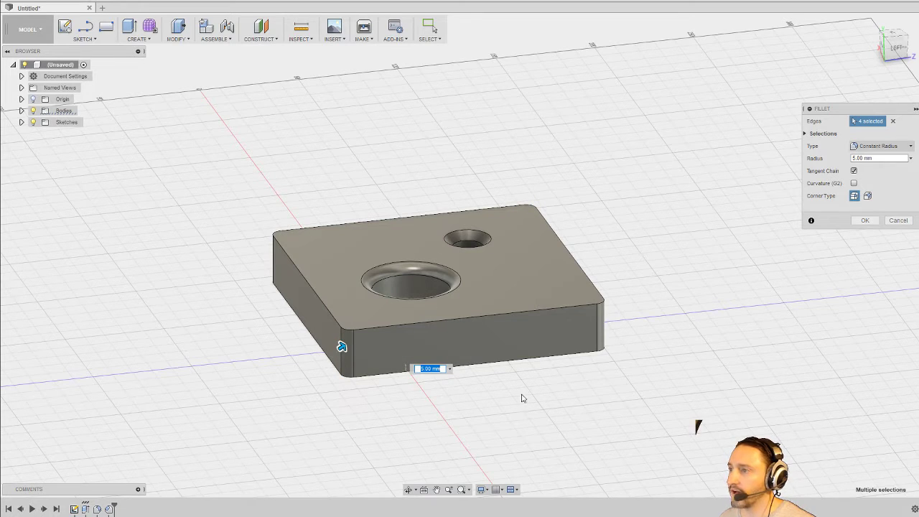
click(865, 220)
Step: Round the plate's whole upper outer edge loop with a small constant-radius fillet
shift+middle_drag(669, 234, 589, 288)
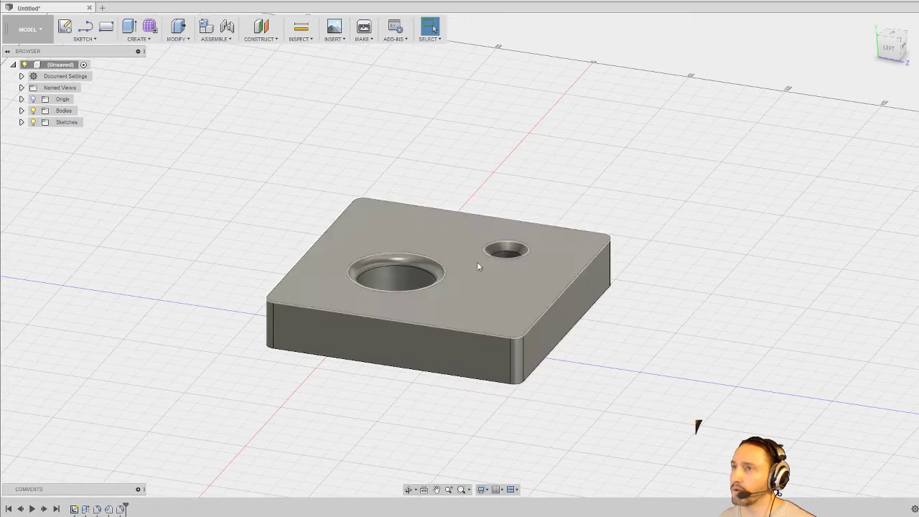
click(176, 37)
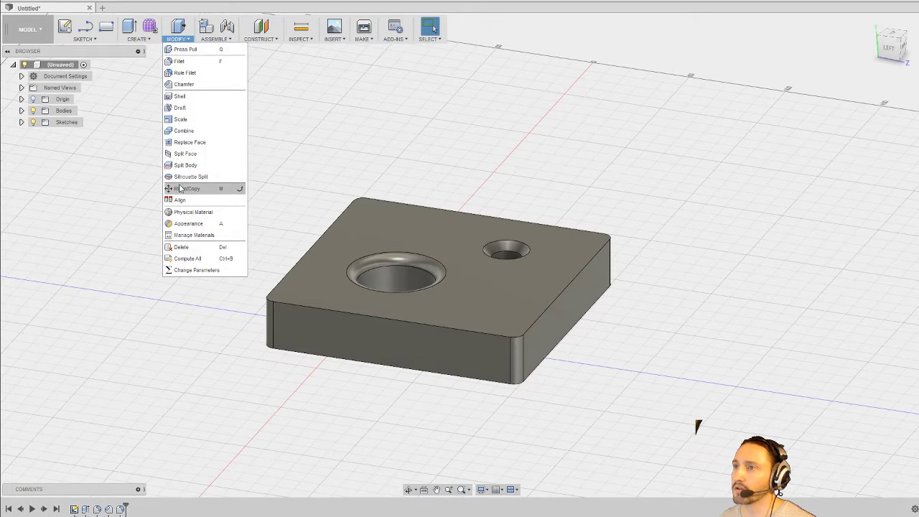
click(188, 62)
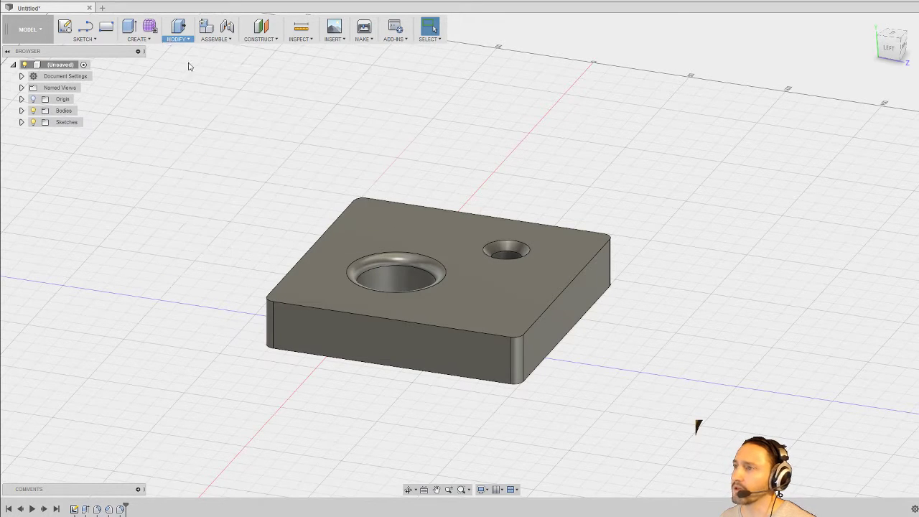
click(352, 204)
drag(344, 198, 352, 201)
click(852, 222)
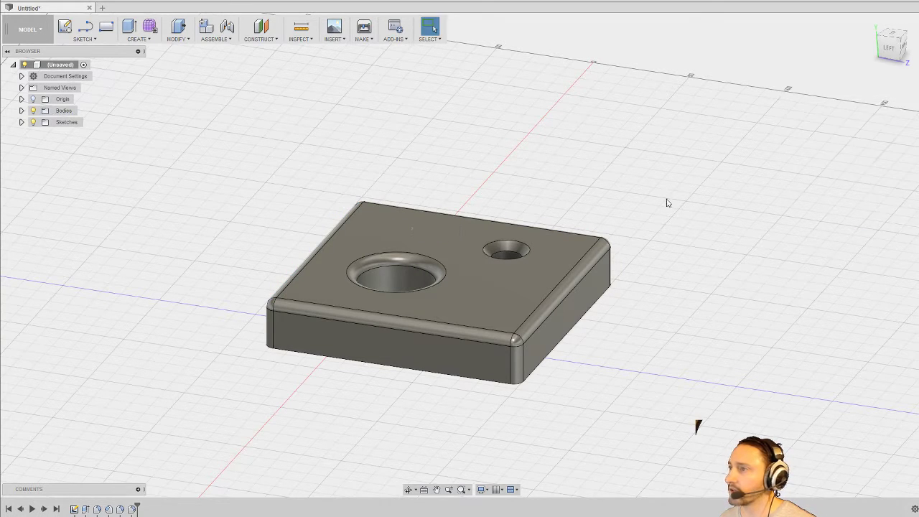
shift+middle_drag(667, 199, 600, 212)
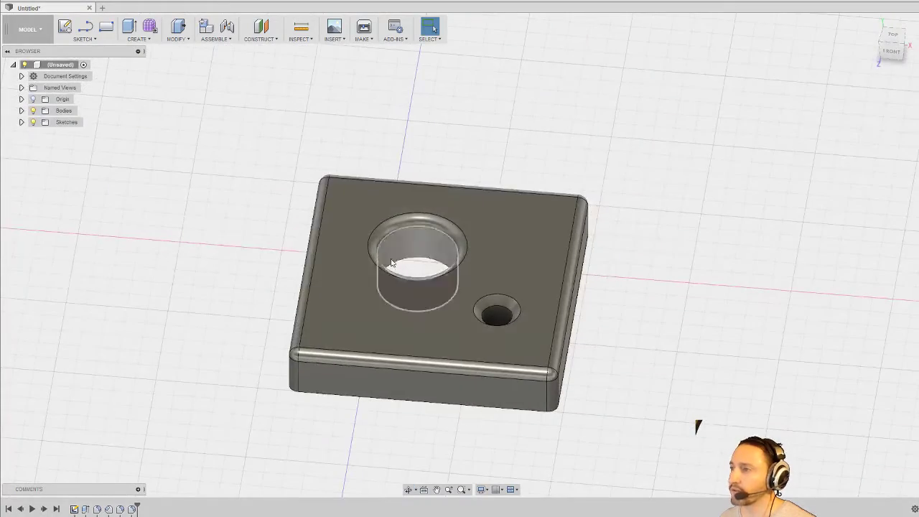
key(F6)
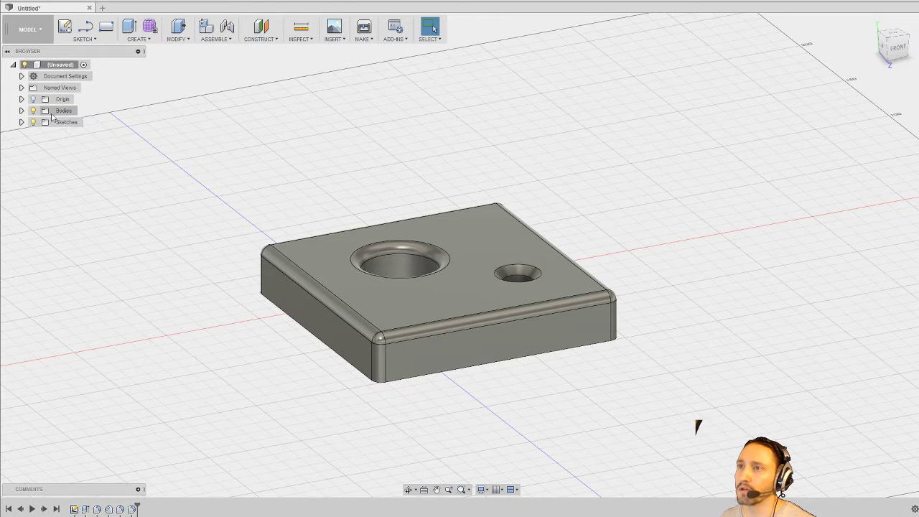
Step: Set up an STL export of Body1, the filleted plate with two holes, with refinement set to High
click(22, 110)
click(68, 123)
right_click(66, 126)
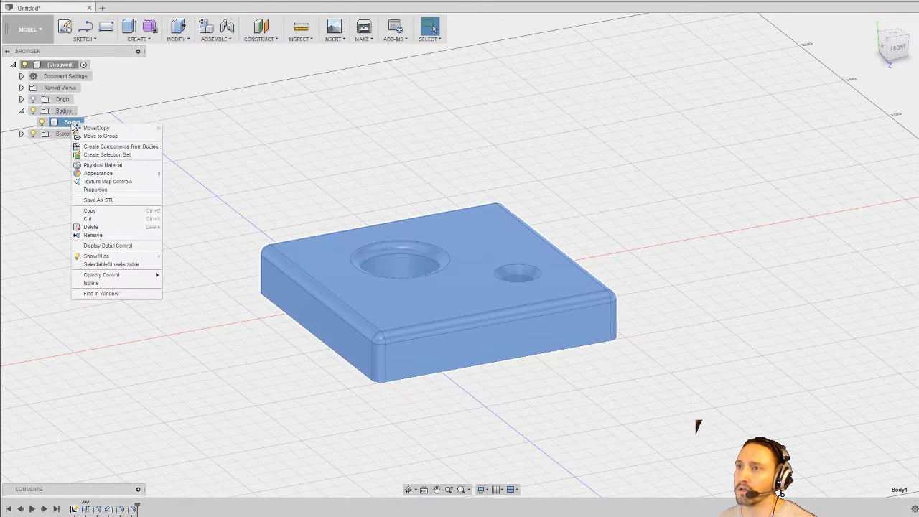
click(108, 199)
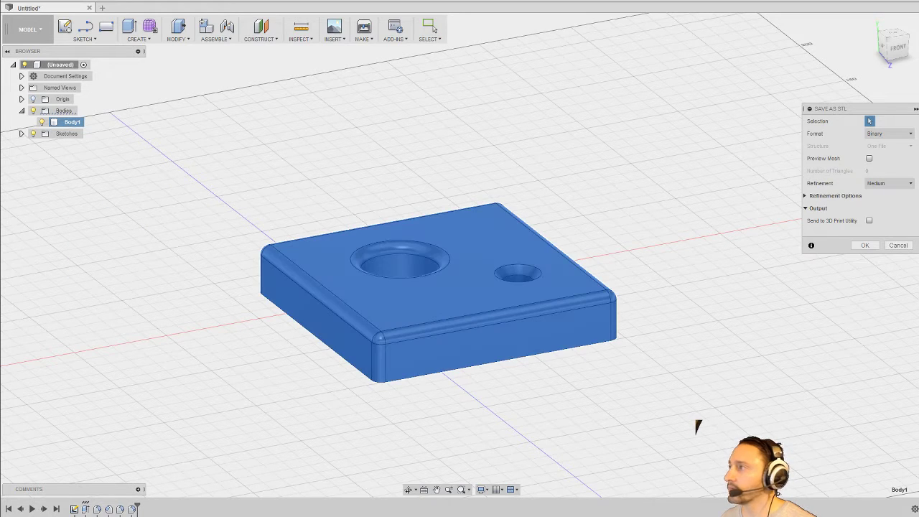
click(883, 183)
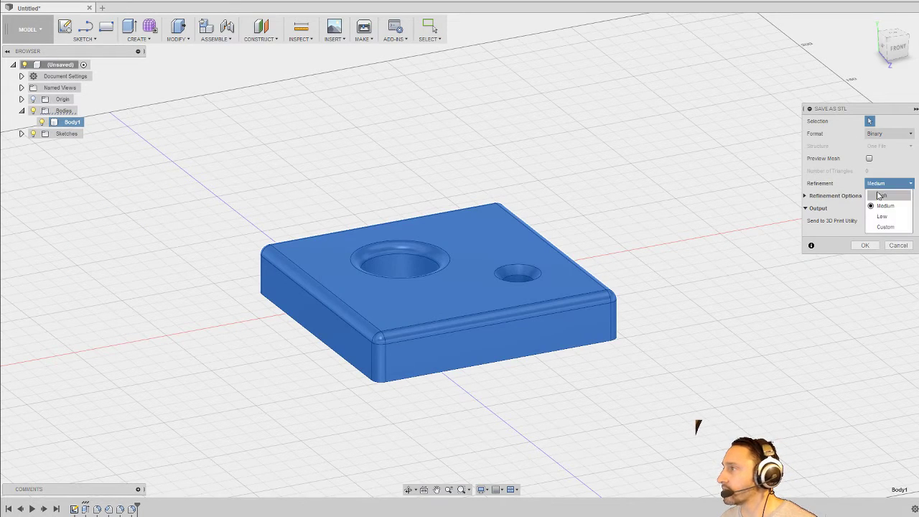
click(879, 195)
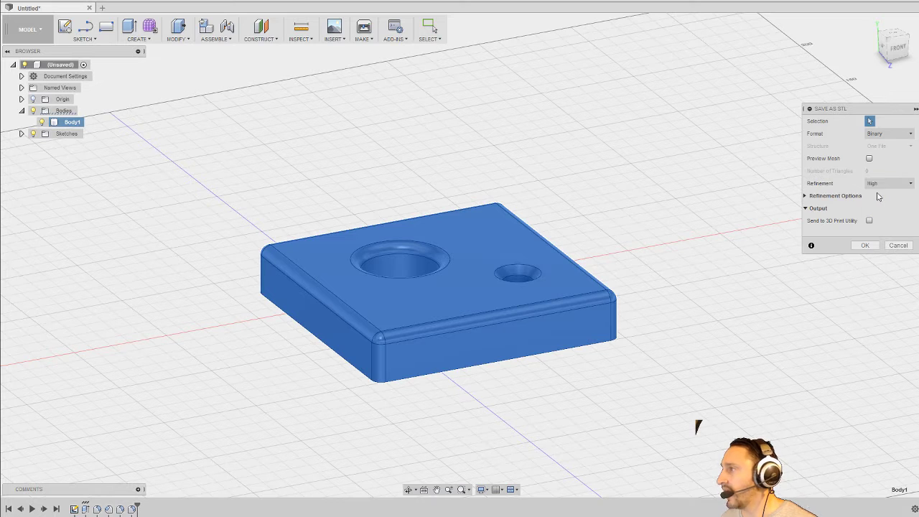
click(805, 196)
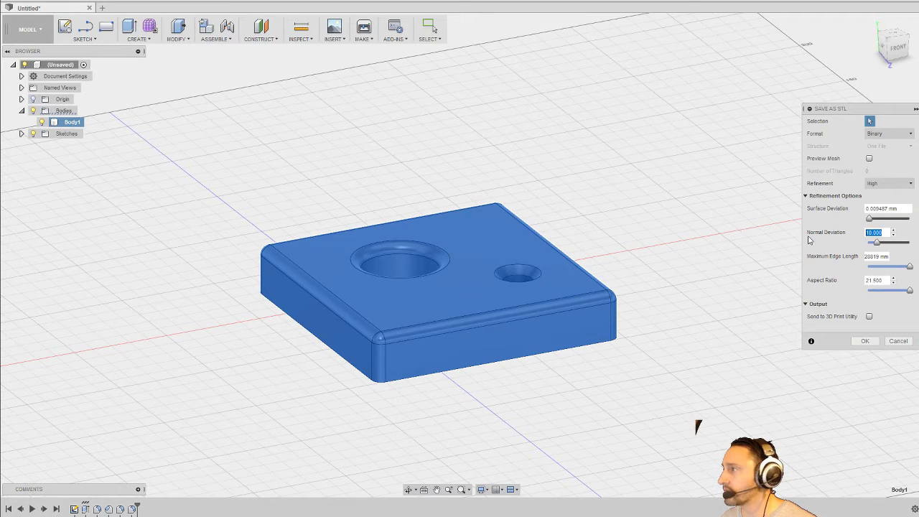
click(865, 341)
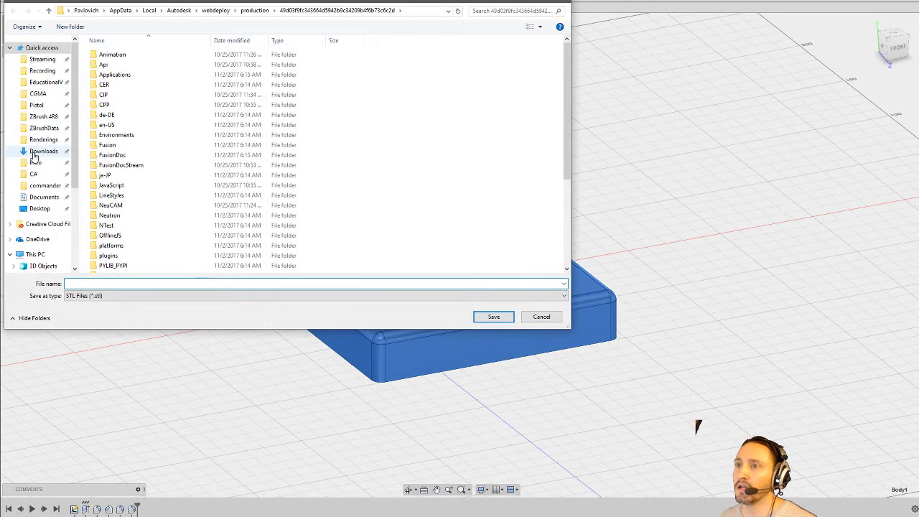
Step: Save the STL file to the Desktop under the name test
click(35, 207)
click(109, 283)
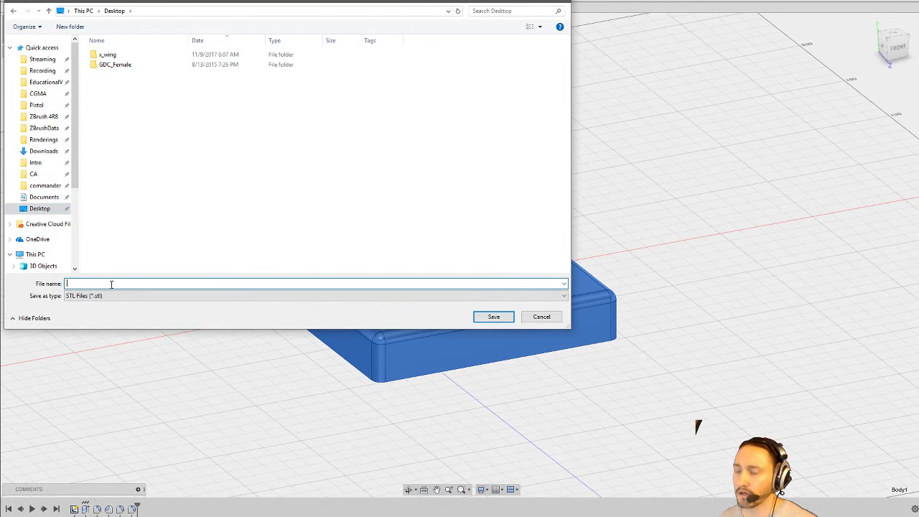
text(test)
key(Return)
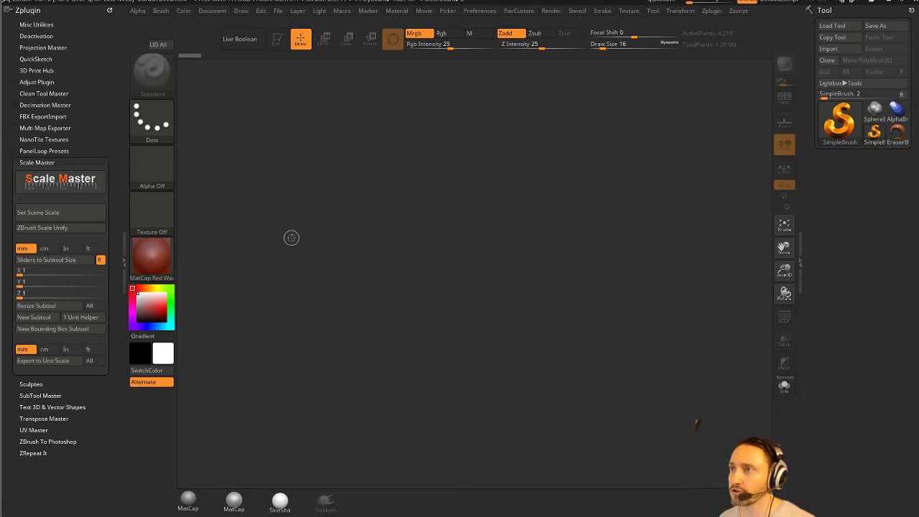
Step: Switch to ZBrush and import test.stl from the Desktop using the 3D Print Hub plugin
click(52, 162)
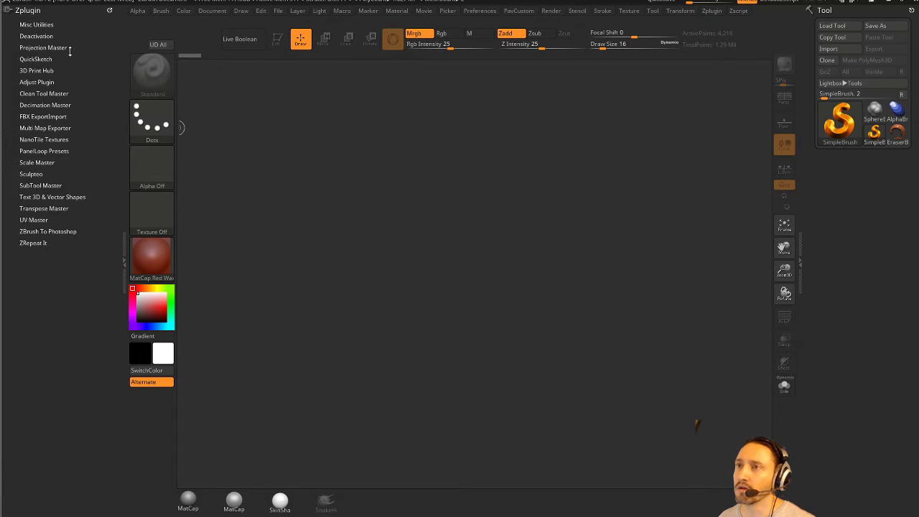
click(35, 70)
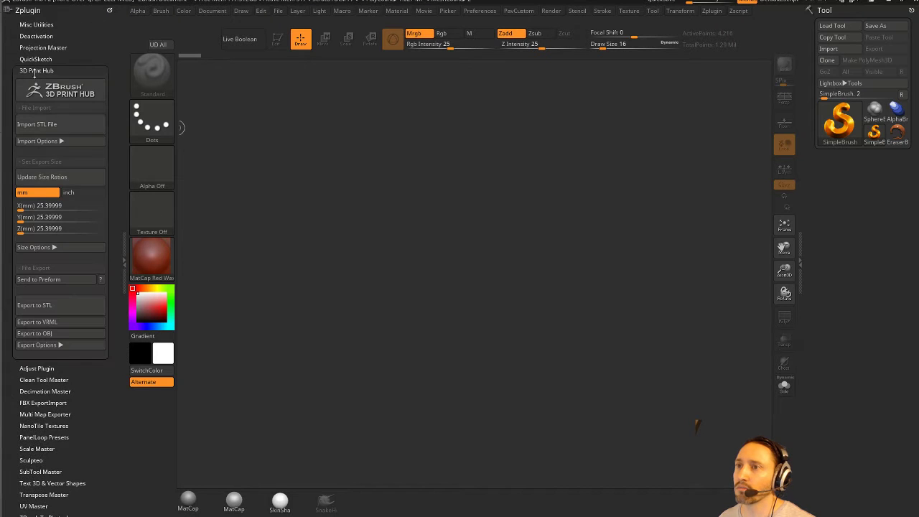
click(38, 124)
click(43, 137)
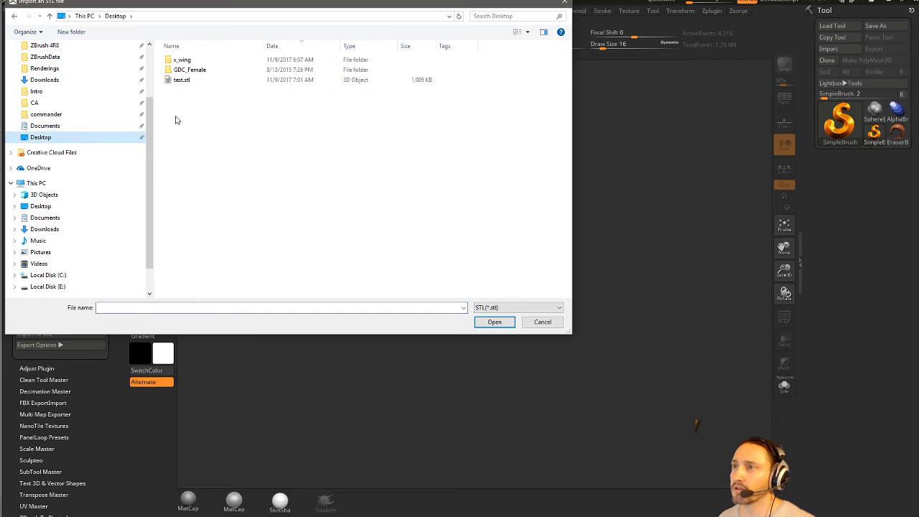
double_click(186, 80)
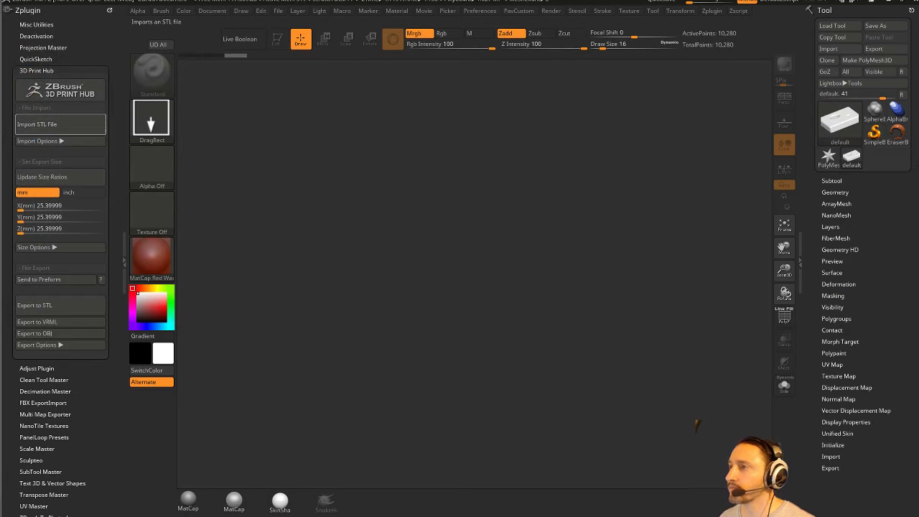
Step: Draw the imported plate on the canvas, enter Edit mode and apply the MatCap Gray material
drag(415, 239, 338, 139)
click(278, 41)
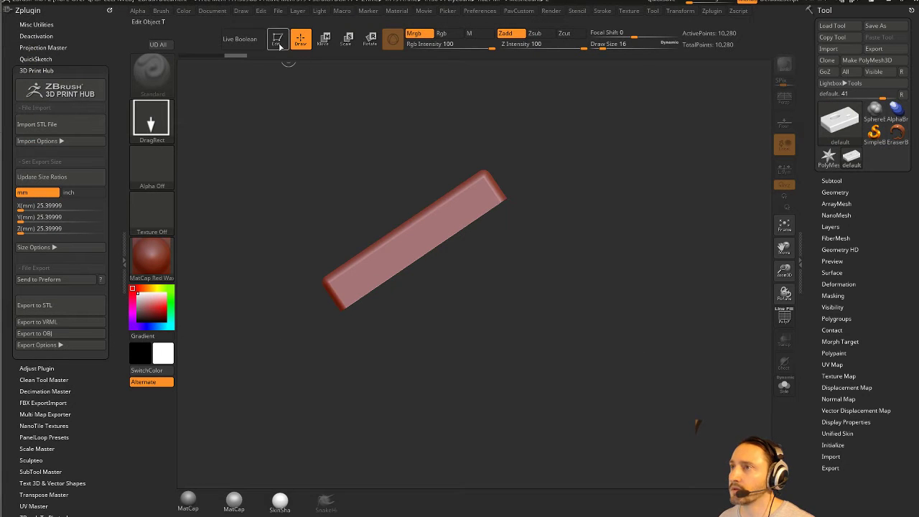
click(198, 504)
drag(359, 424, 723, 383)
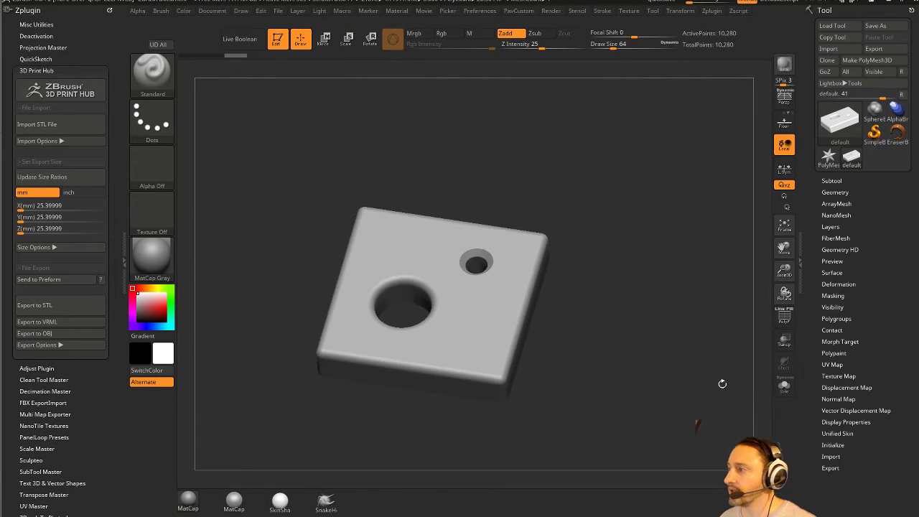
Step: Examine the imported plate's export scale and offsets, its XYZ geometry size, and its shape from several angles
click(830, 467)
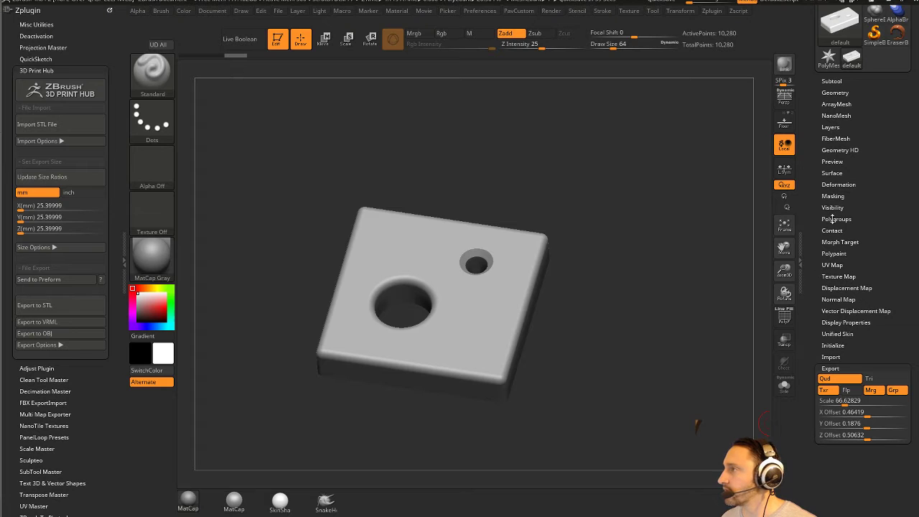
key(shift)
click(835, 93)
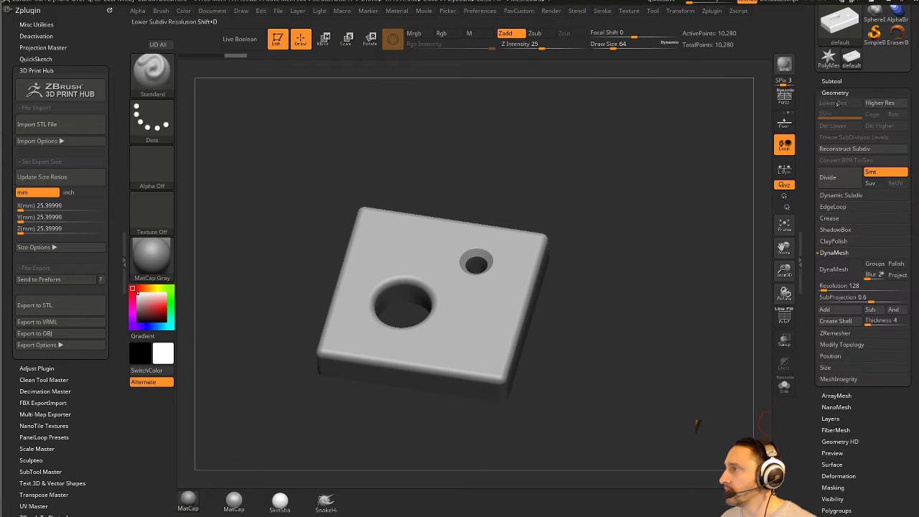
click(835, 366)
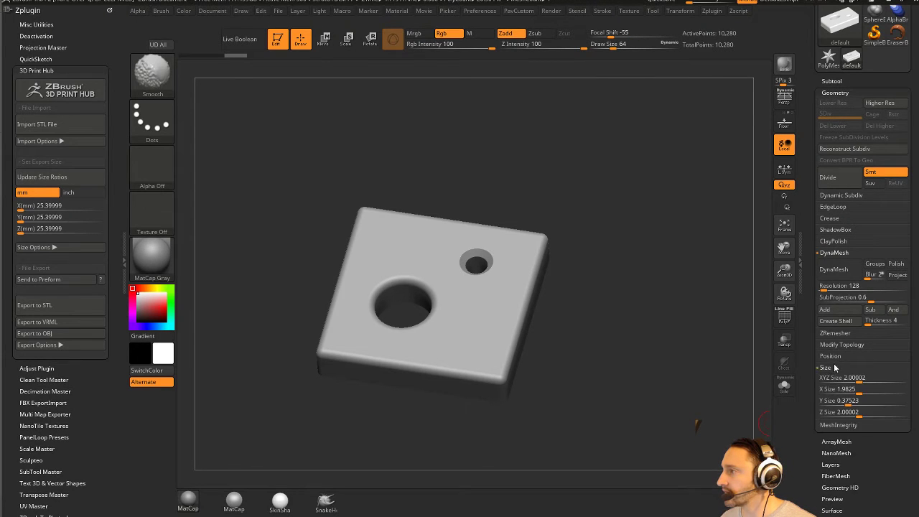
drag(813, 368, 815, 247)
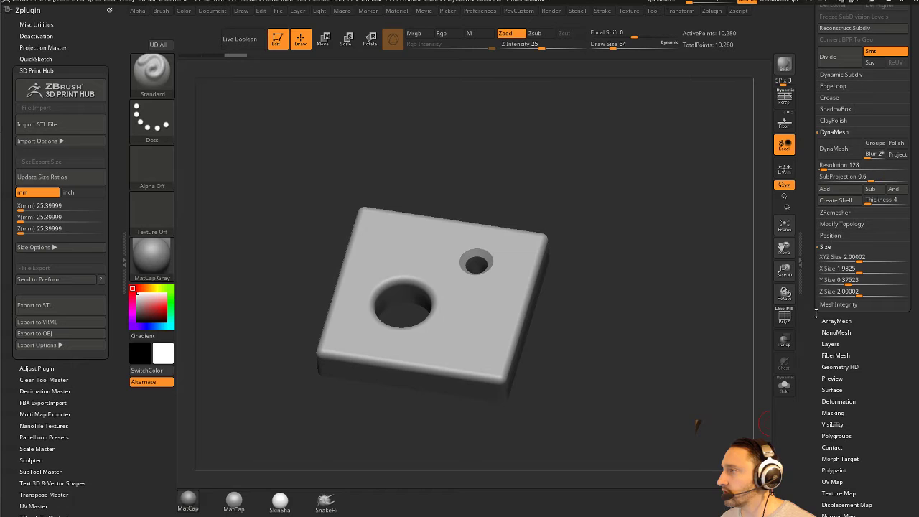
drag(607, 279, 624, 322)
click(839, 258)
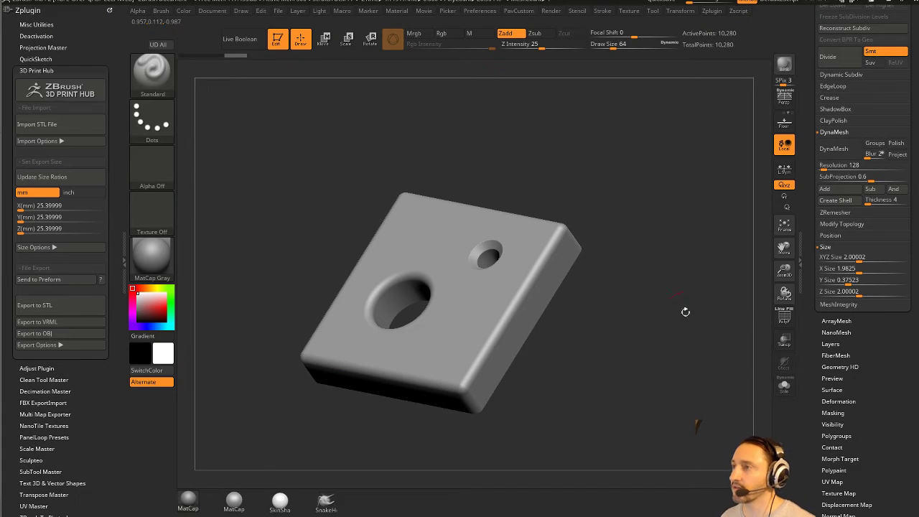
mouse_move(686, 311)
mouse_down()
mouse_move(708, 266)
mouse_move(657, 263)
mouse_move(531, 307)
mouse_up()
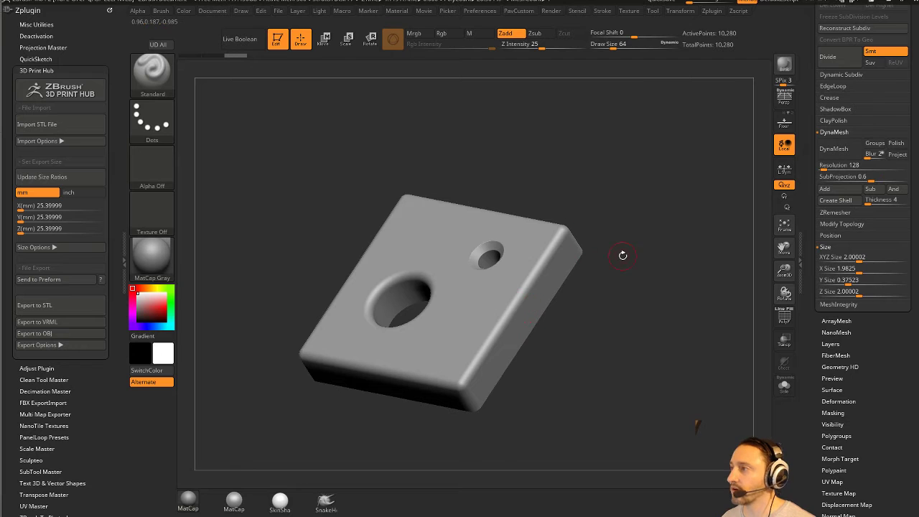
scroll(861, 302, down, 8)
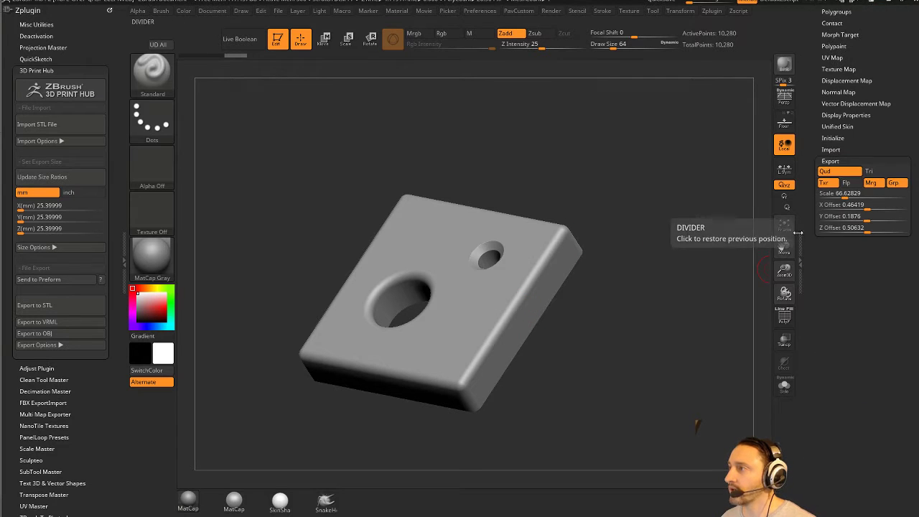
drag(729, 215, 480, 240)
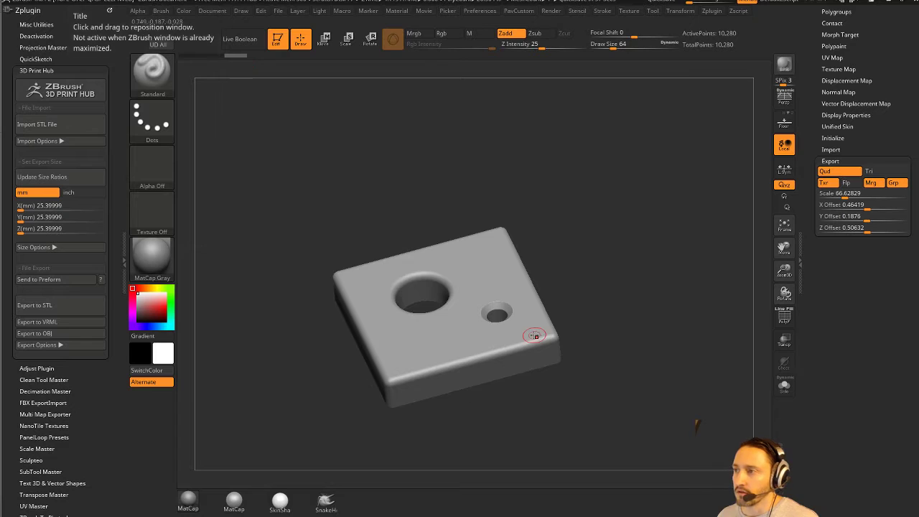
drag(537, 334, 185, 394)
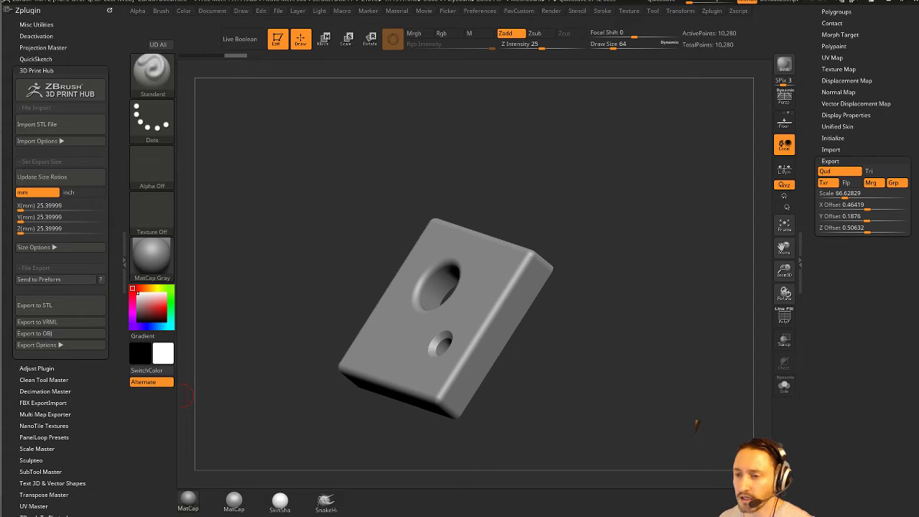
Step: Load the saved armoured character ZTool from disk and bring the whole figure into view
scroll(818, 37, up, 10)
click(832, 26)
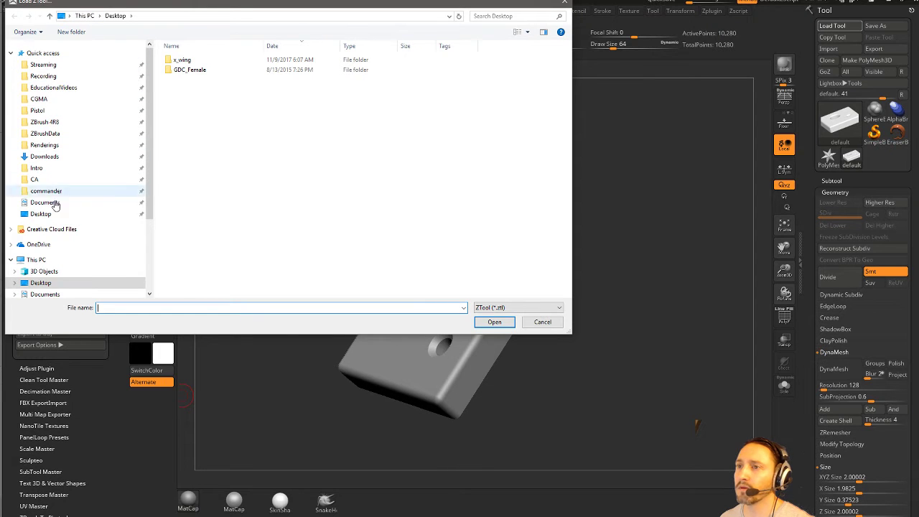
click(36, 259)
double_click(467, 167)
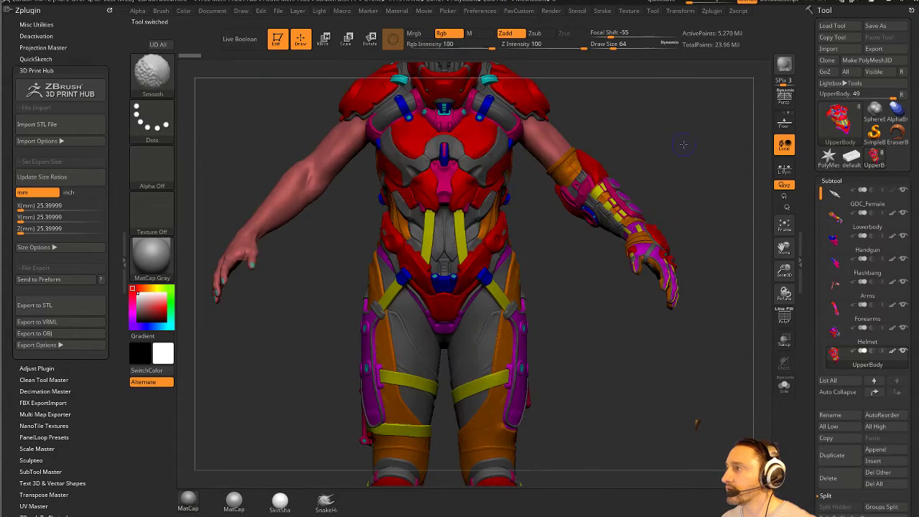
mouse_move(683, 145)
mouse_down()
mouse_move(608, 194)
mouse_move(772, 379)
mouse_up()
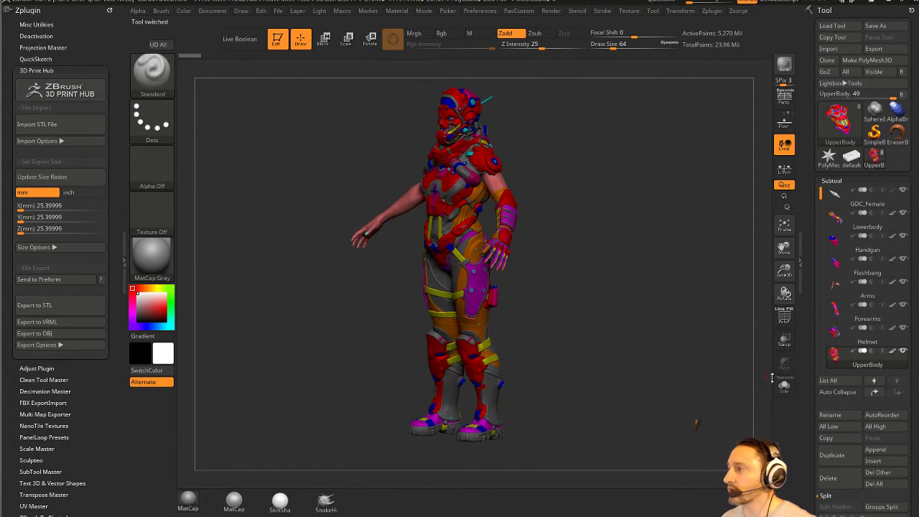
Step: Isolate the character's subtools in Solo mode and review them one by one from Lowerbody to UpperBody, ending with the full figure shown
click(784, 385)
drag(689, 323, 687, 301)
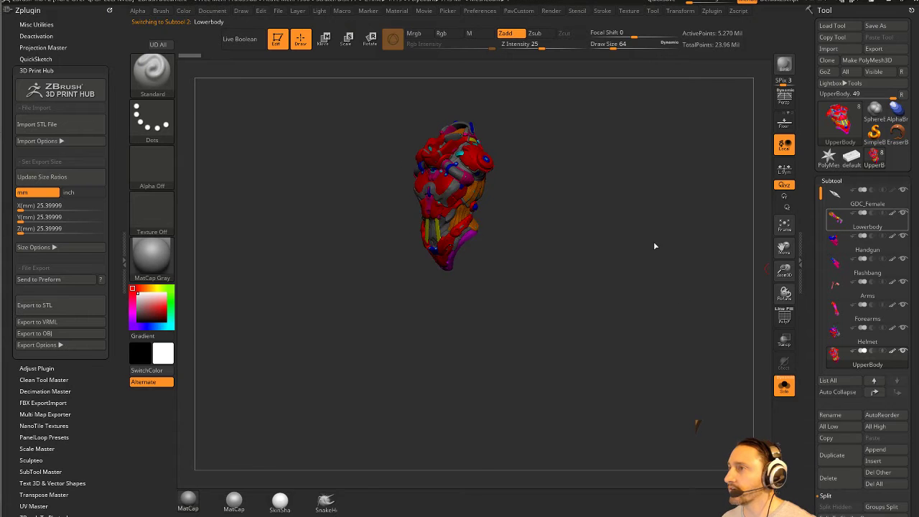
click(896, 382)
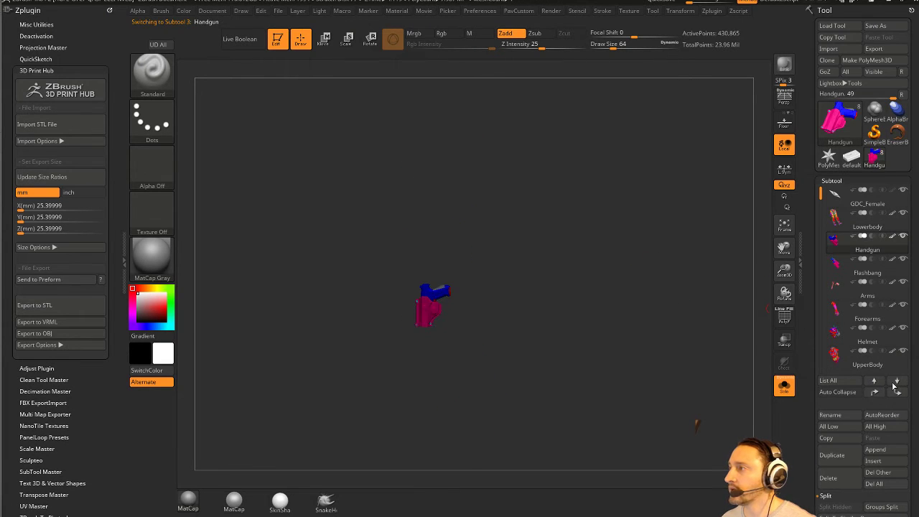
click(896, 381)
click(896, 382)
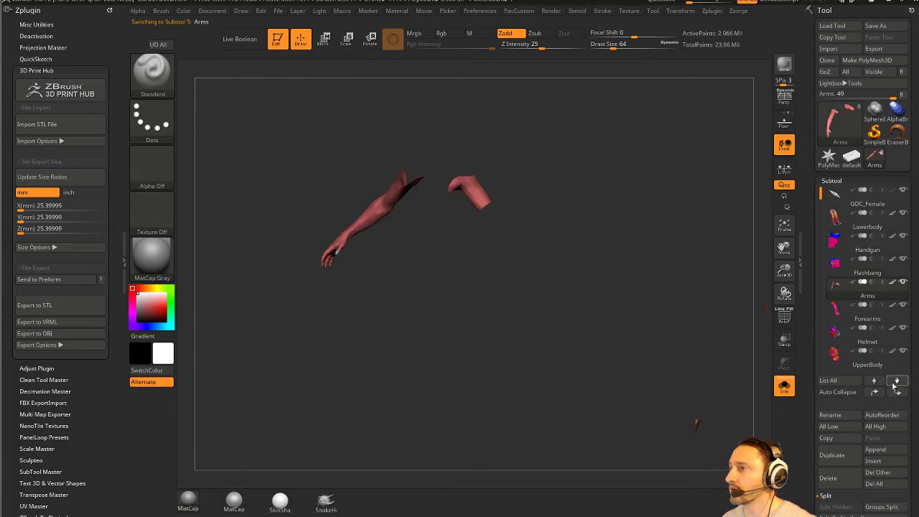
click(896, 382)
click(896, 382)
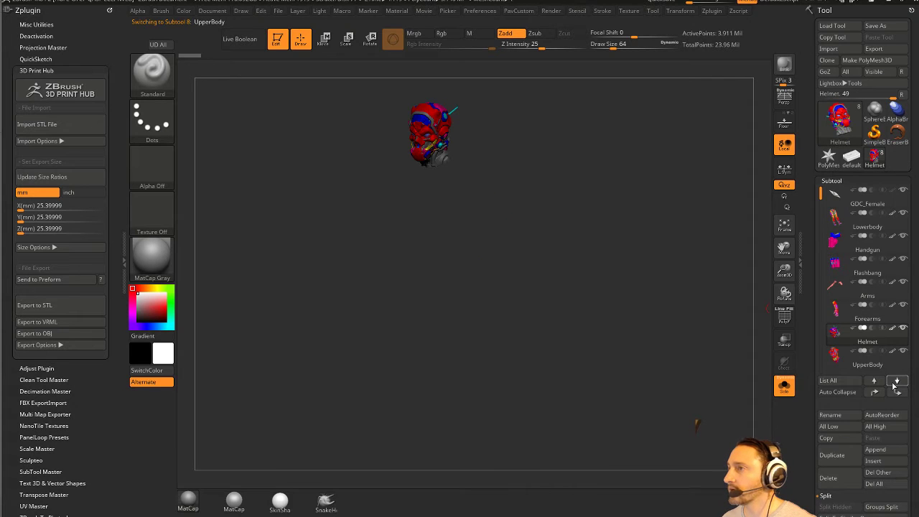
click(896, 382)
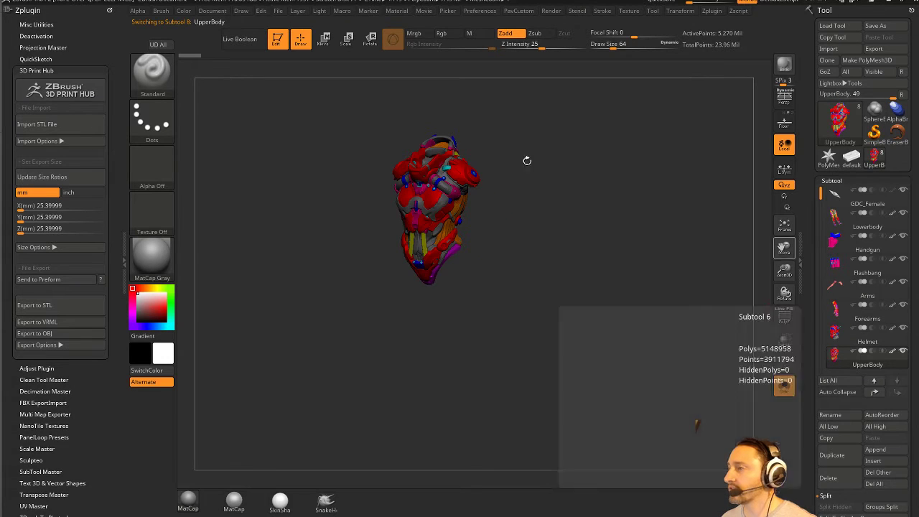
drag(527, 160, 546, 206)
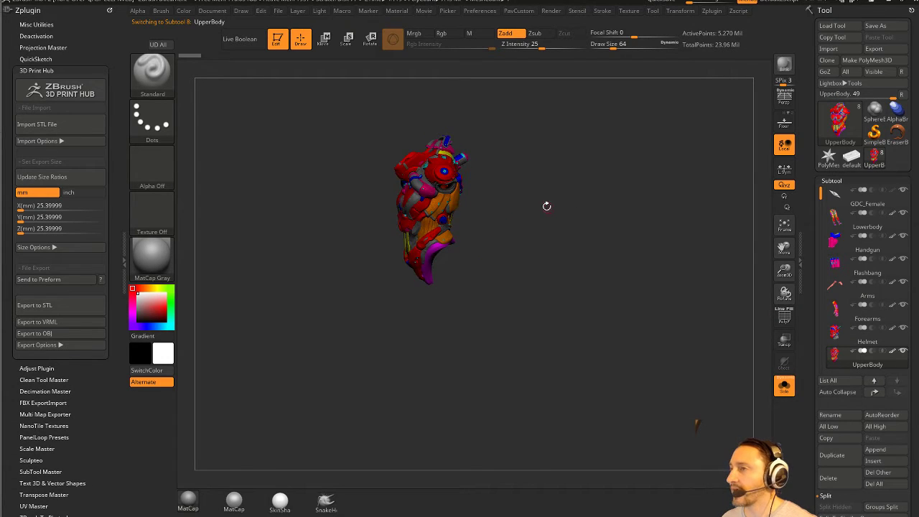
click(784, 386)
Step: Examine the character's upper body up close and check the polygon and point counts of its subtools, including Lowerbody and Arms
drag(672, 220, 700, 272)
mouse_move(865, 230)
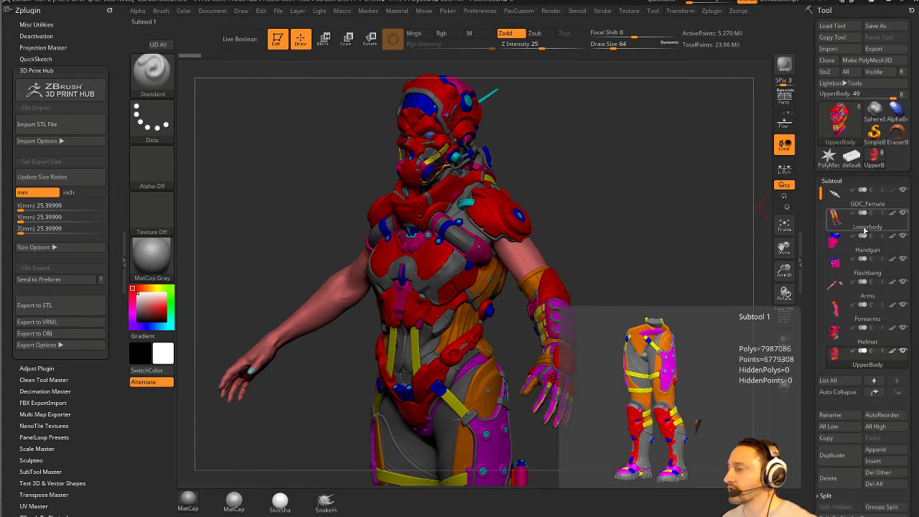
drag(689, 212, 697, 232)
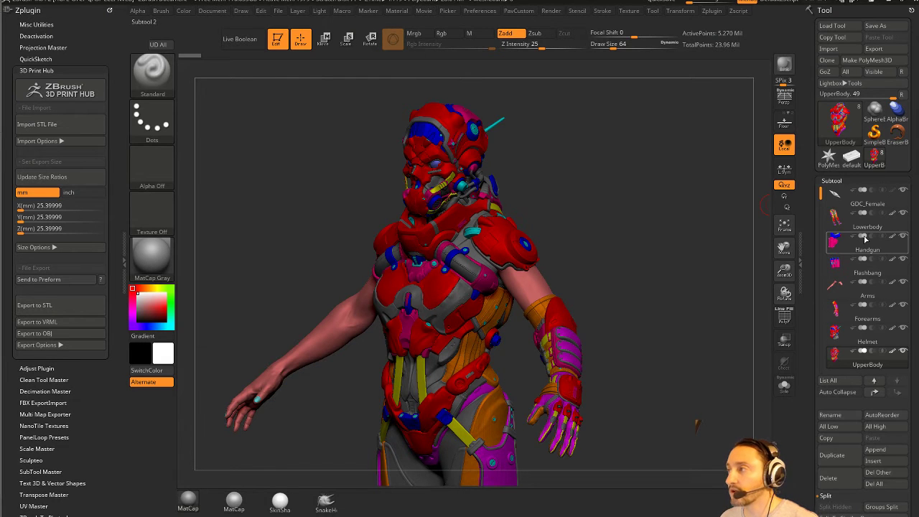
mouse_move(893, 228)
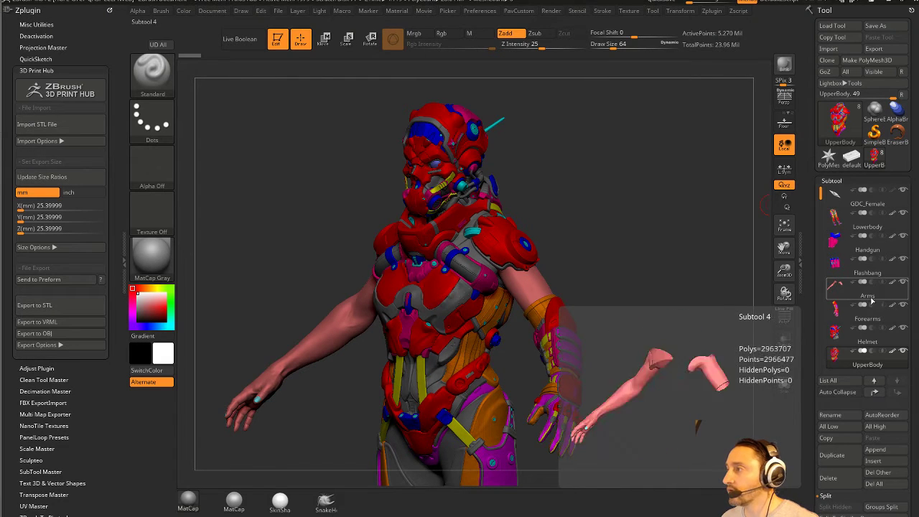
Step: Hide every subtool except Arms, and show Forearms and UpperBody alongside it
mouse_move(883, 296)
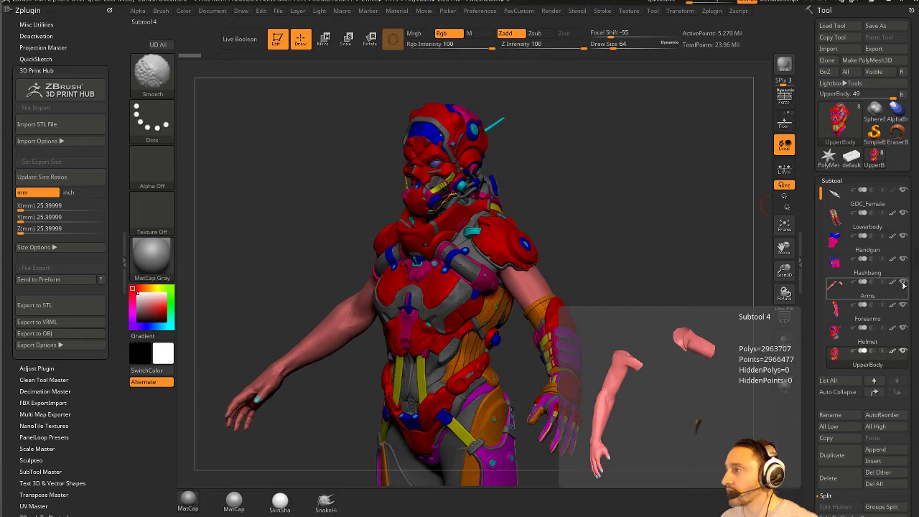
shift+click(903, 282)
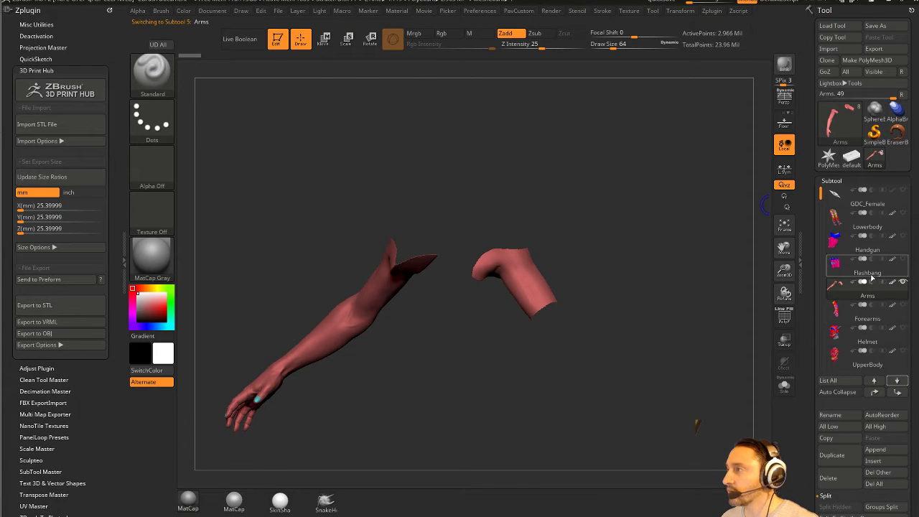
click(902, 306)
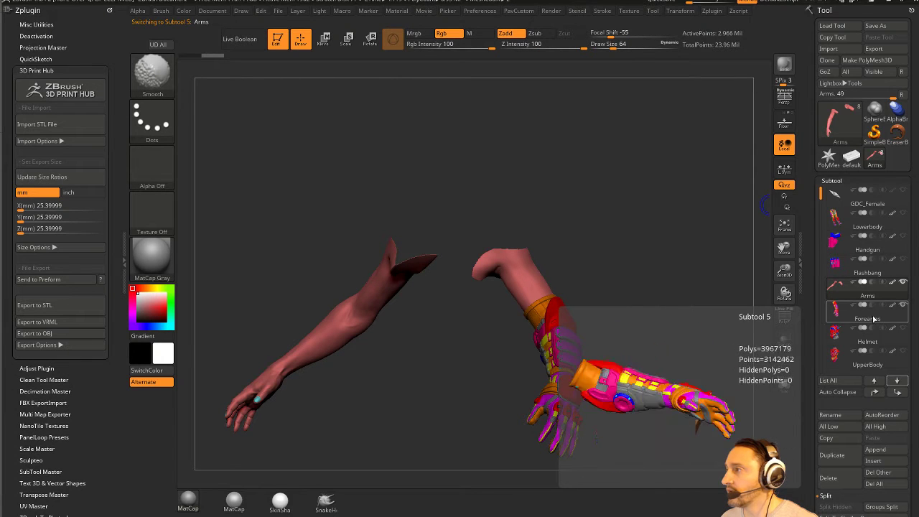
click(903, 352)
drag(668, 234, 605, 258)
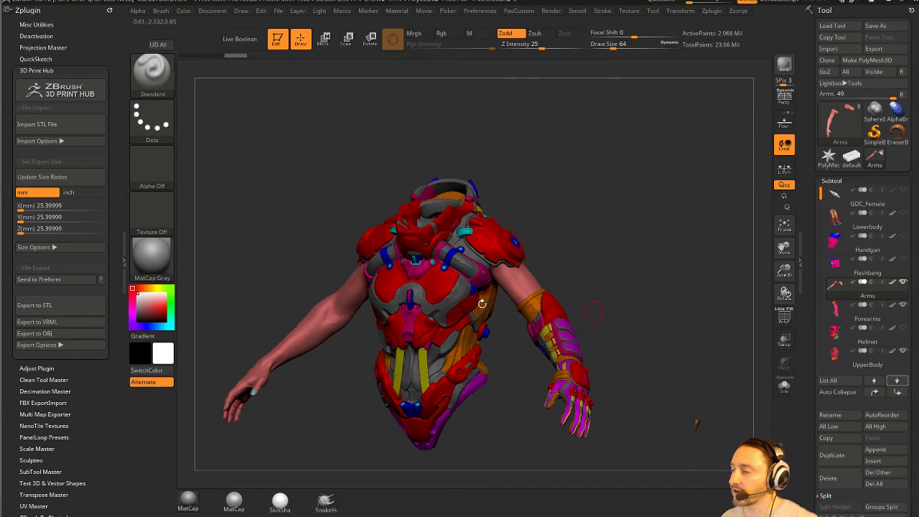
Step: Turn off the subtools' polypaint, display them in dark grey with the MatCap Pearl Cavity material, and set Draw Size to 37
shift+click(893, 282)
click(231, 499)
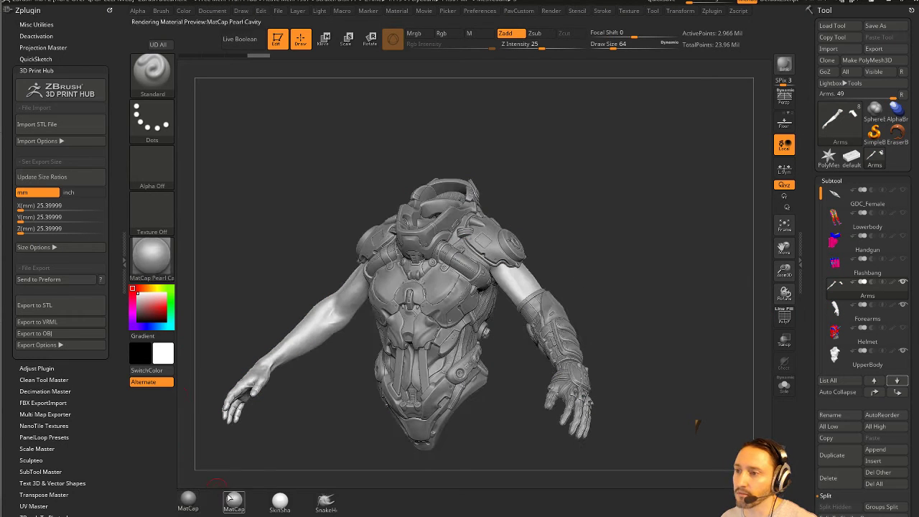
click(137, 309)
key(s)
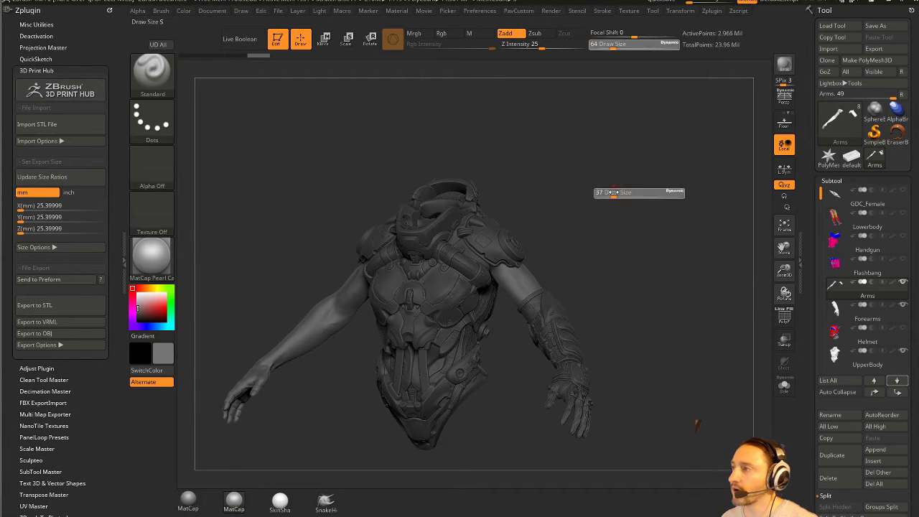
drag(612, 193, 644, 170)
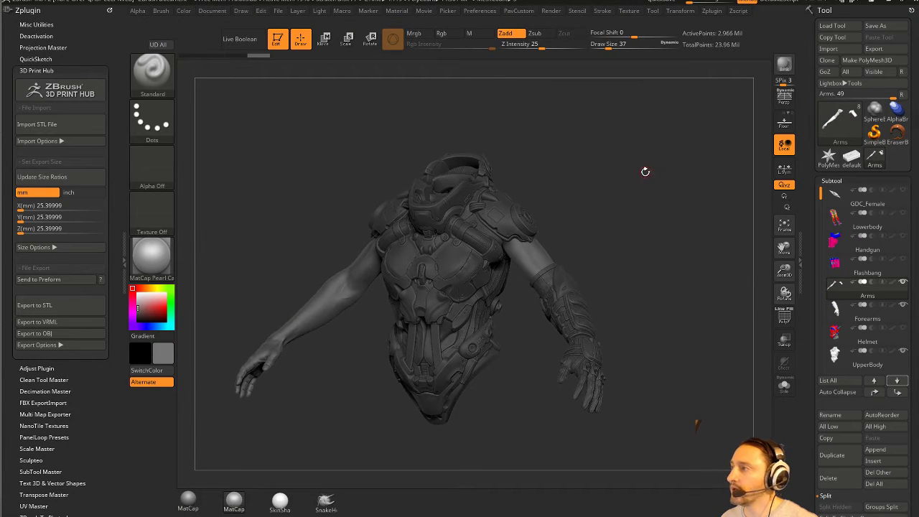
Step: Add a ZSphere to the character as a new subtool and make it the active one
click(879, 461)
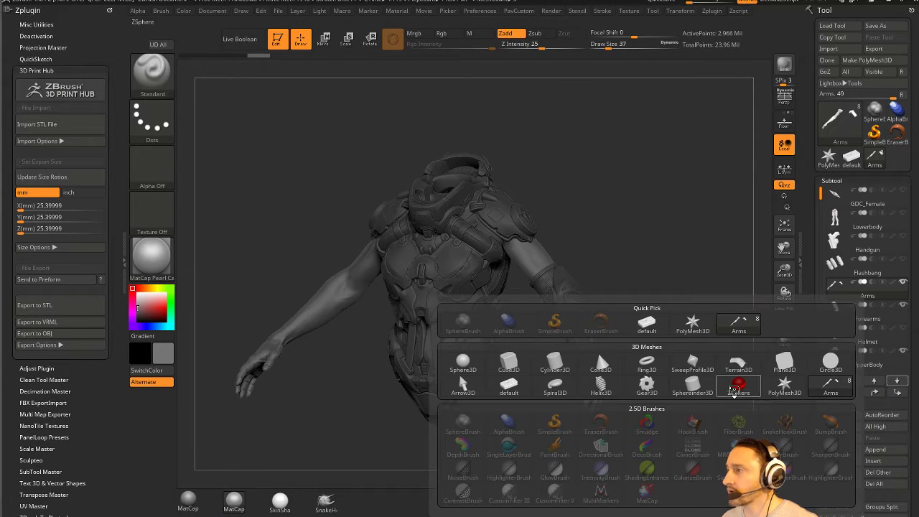
click(738, 384)
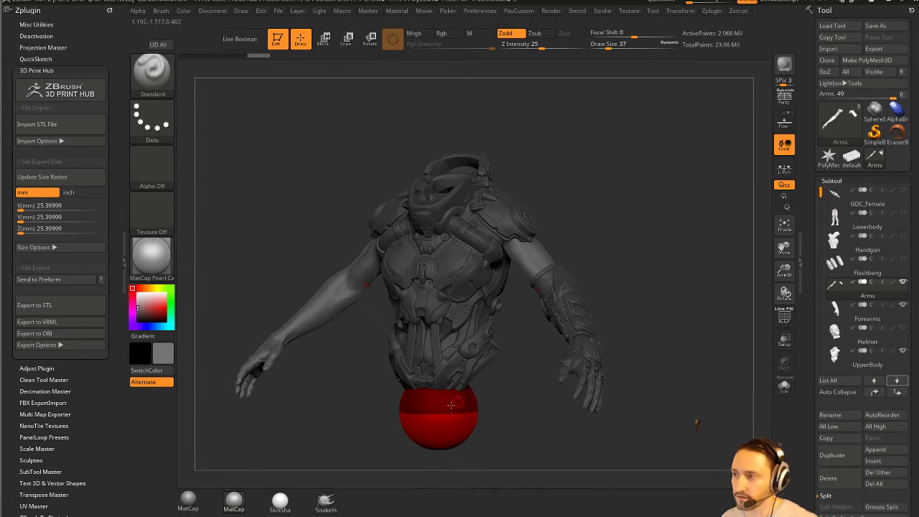
drag(451, 405, 466, 374)
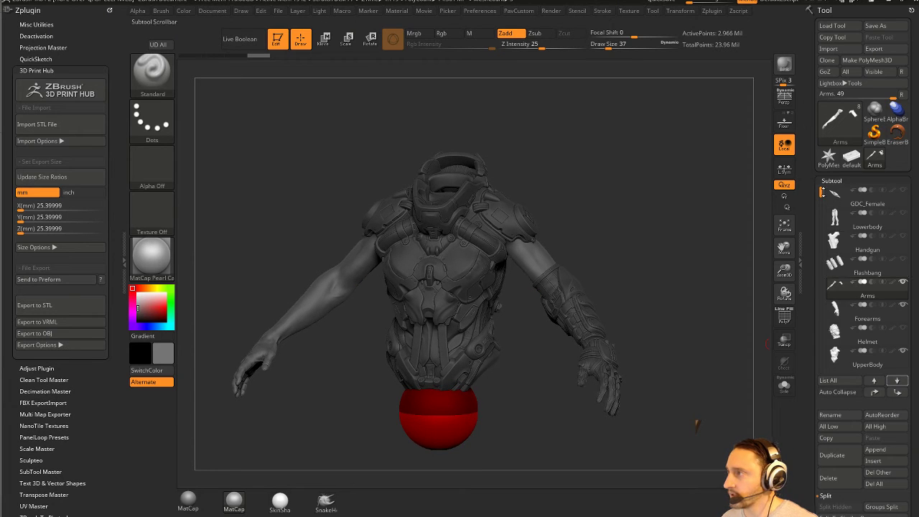
drag(822, 192, 822, 282)
click(867, 290)
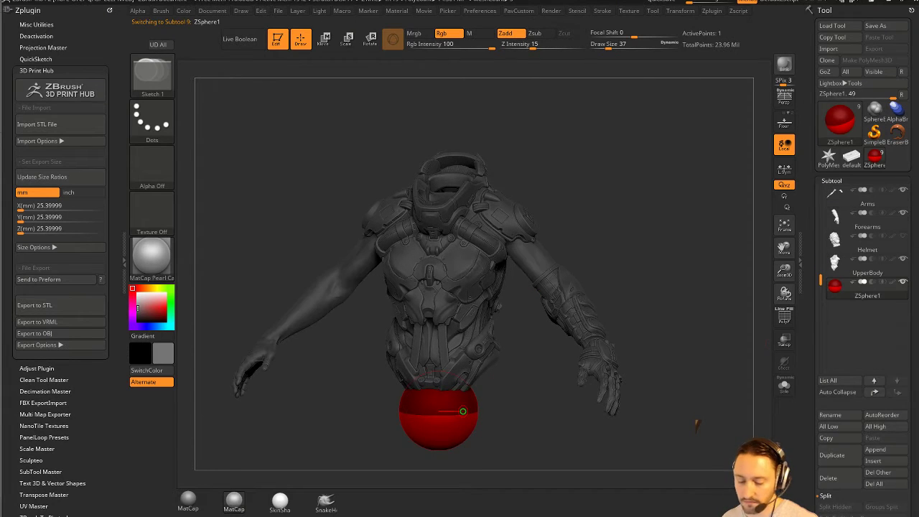
Step: Scale the ZSphere down and move it up inside the chest, using transparency to check that the torso encloses it
key(e)
drag(463, 410, 440, 413)
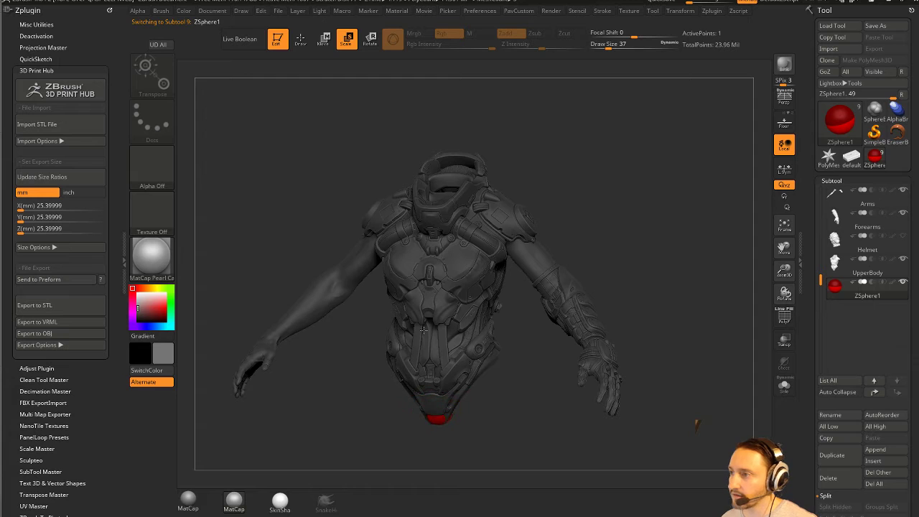
click(784, 341)
drag(646, 345, 503, 374)
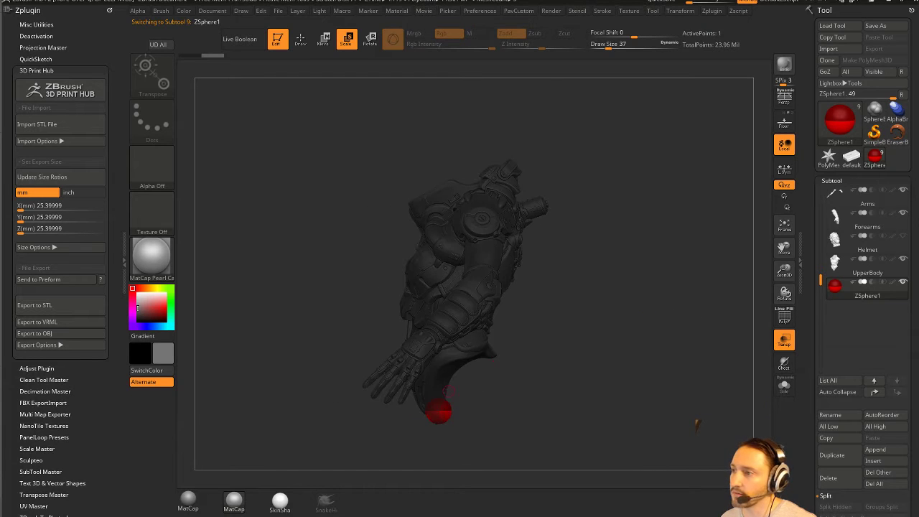
key(w)
drag(440, 394, 443, 316)
drag(545, 323, 667, 328)
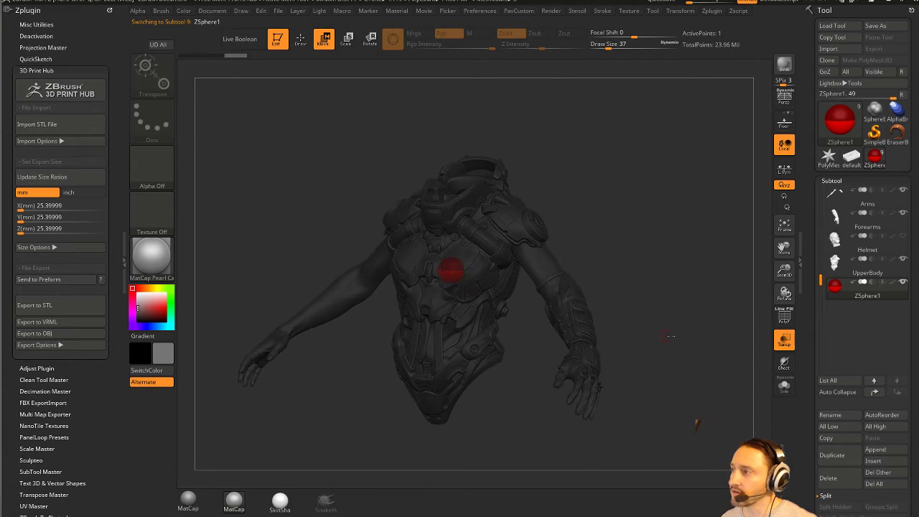
click(784, 343)
drag(663, 216, 655, 215)
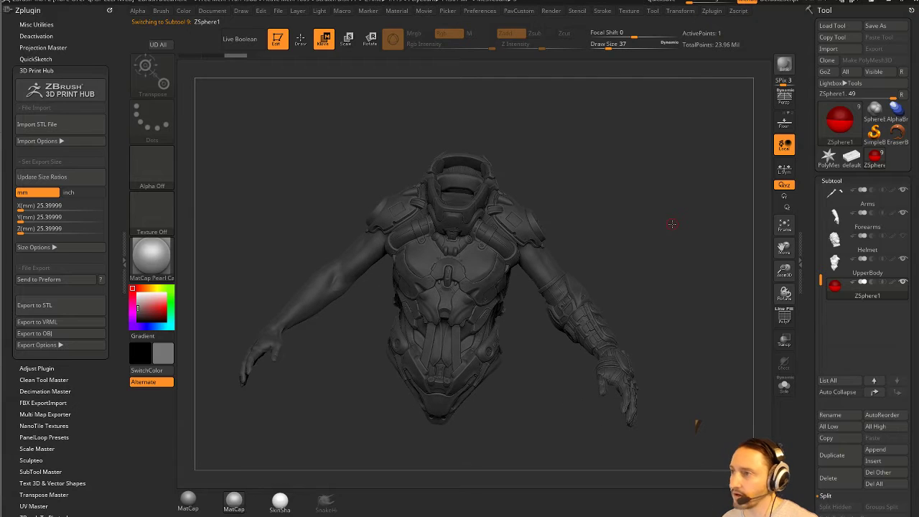
Step: Enable Edit Topology for the ZSphere subtool
key(space)
drag(617, 97, 607, 97)
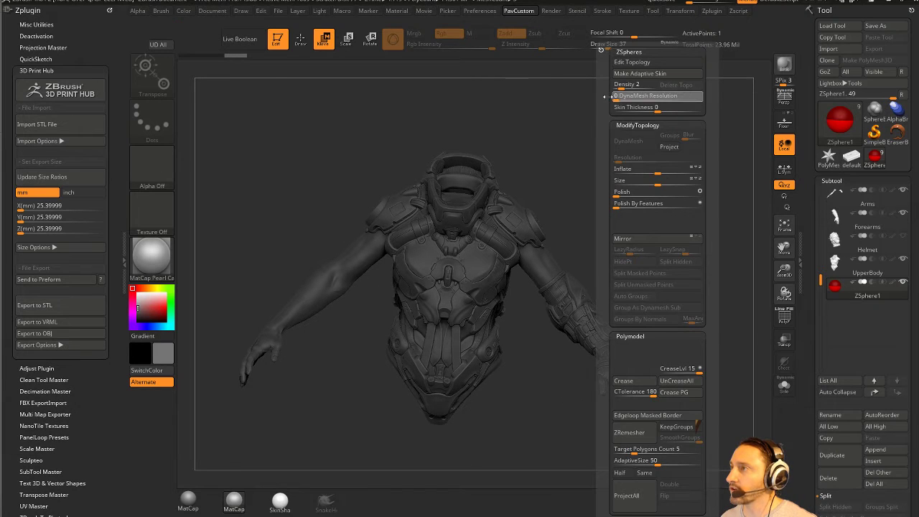
click(630, 62)
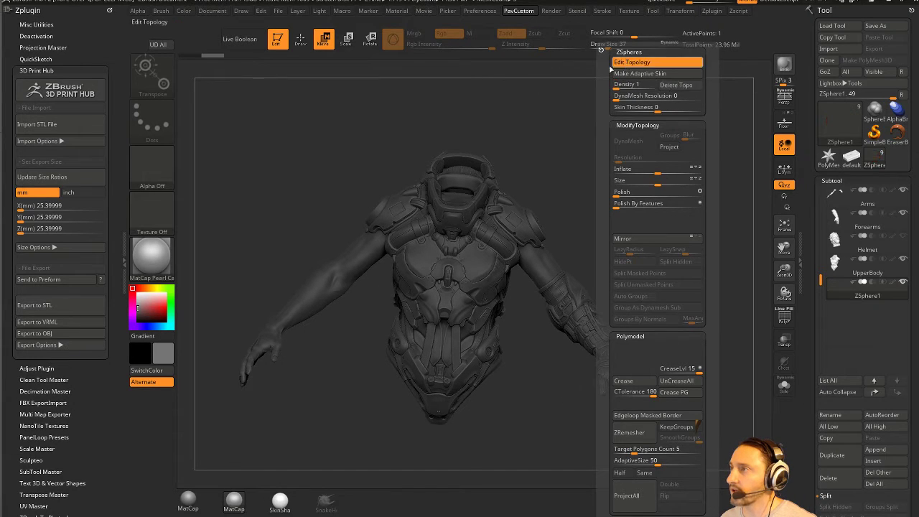
Step: Open the Topology, Rigging, Projection and Adaptive Skin settings, and set the adaptive skin Density to 1
drag(810, 341, 528, 141)
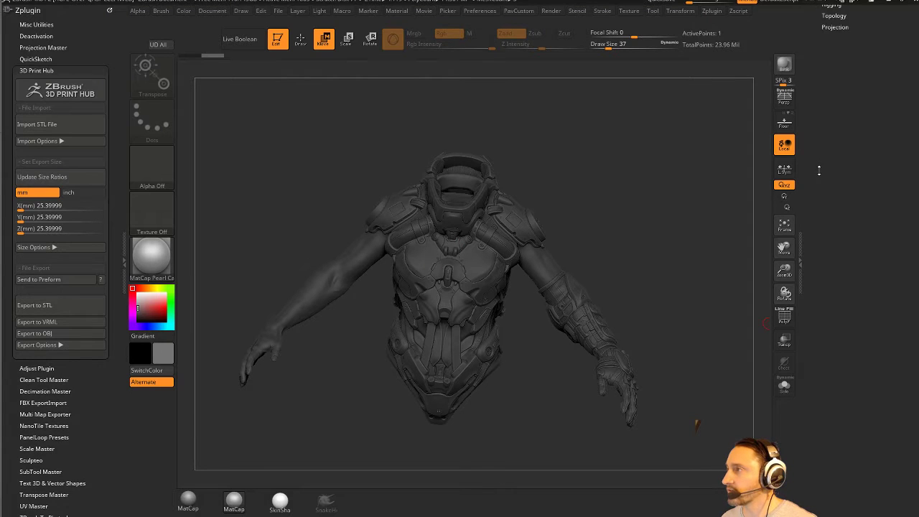
click(833, 381)
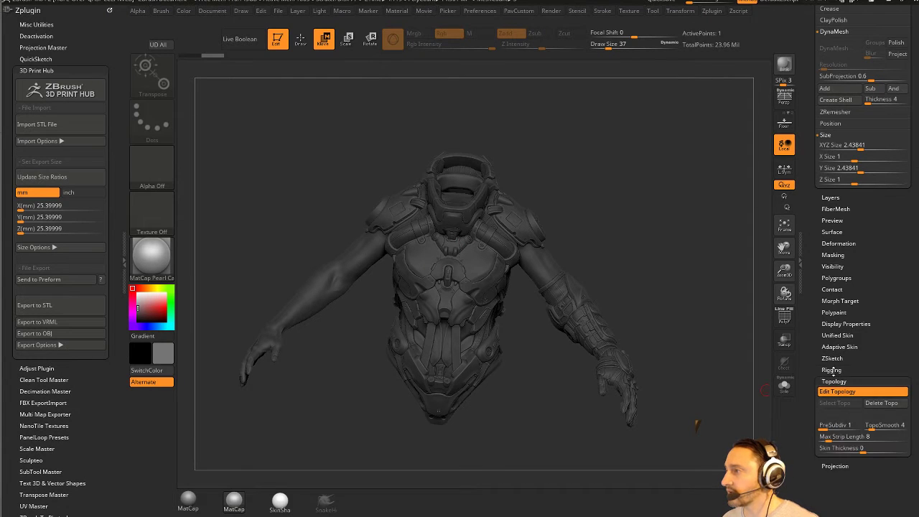
click(831, 370)
click(834, 394)
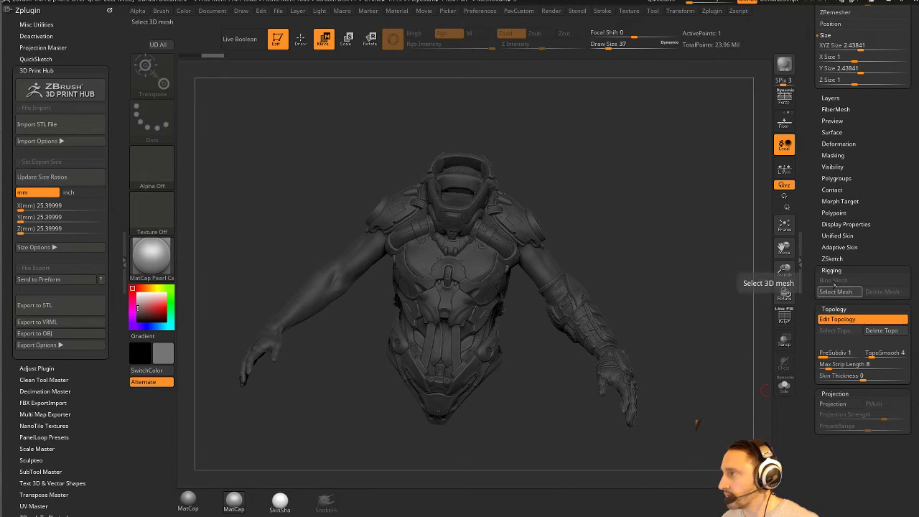
click(835, 247)
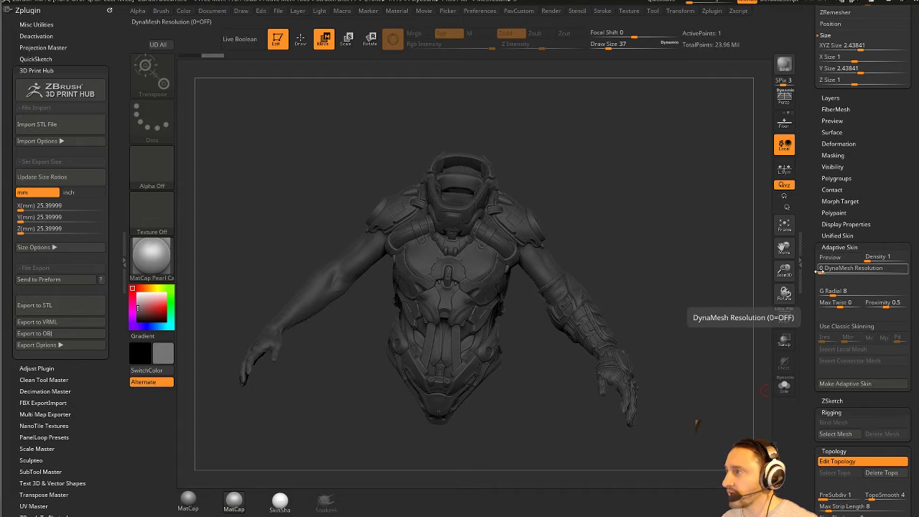
drag(669, 265, 651, 261)
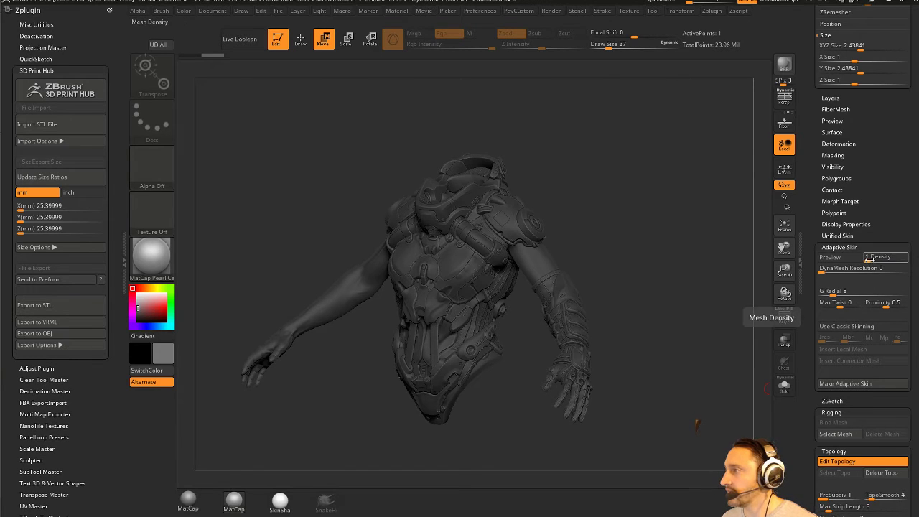
drag(867, 259, 865, 260)
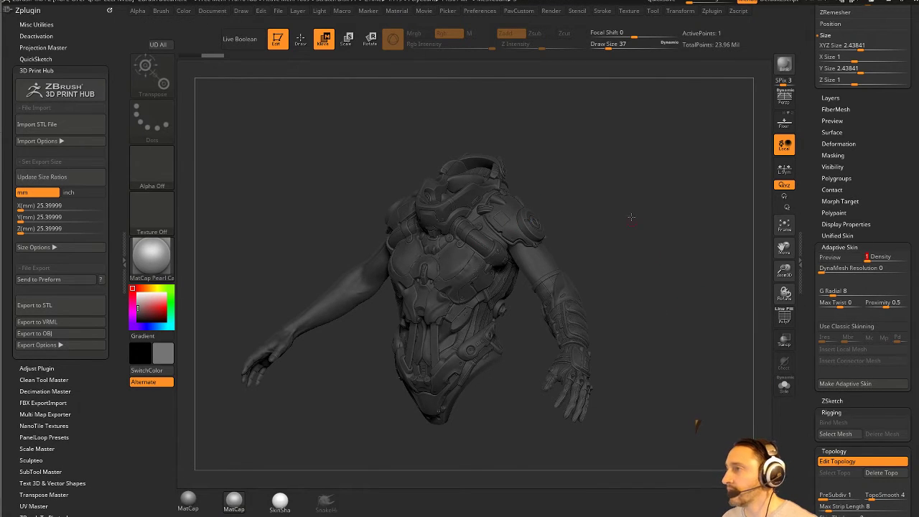
Step: Reduce the Draw Size to 13 and switch to Draw mode for placing topology points on the chest armour
drag(638, 194, 646, 209)
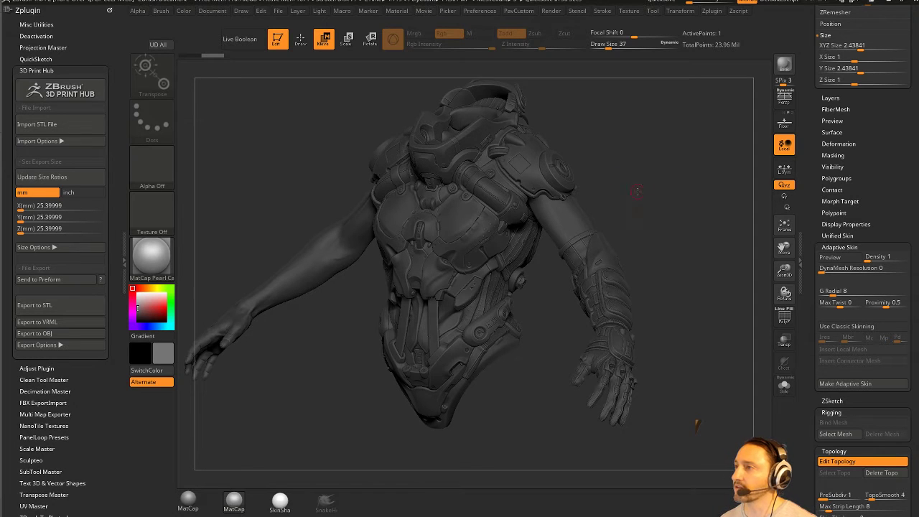
drag(637, 191, 654, 216)
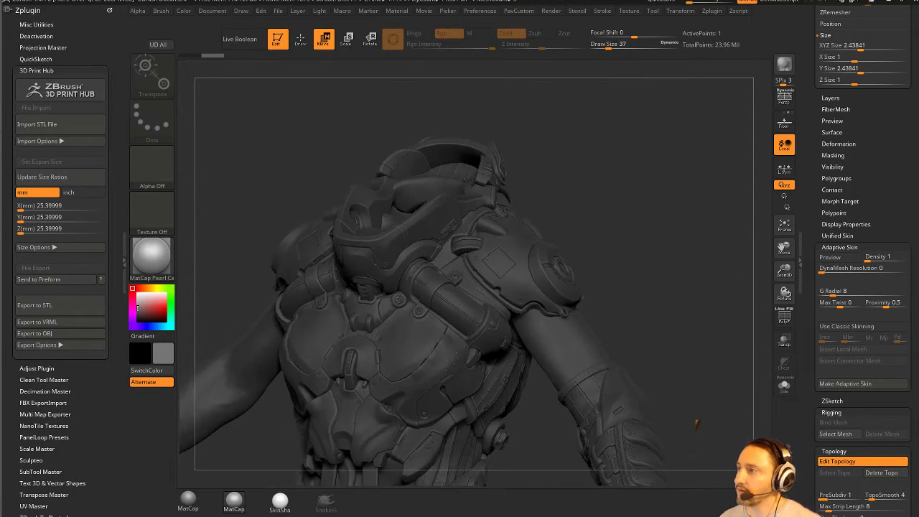
text(s13)
key(Return)
right_drag(437, 310, 444, 321)
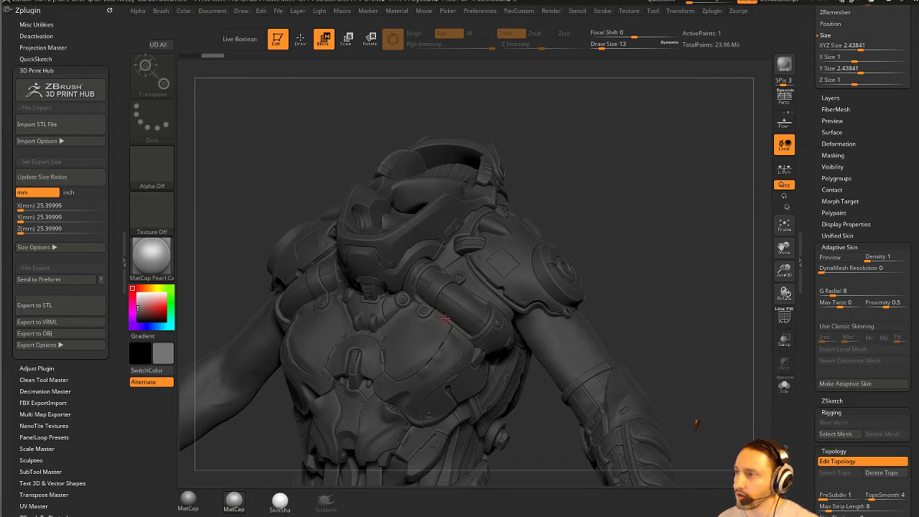
key(space)
click(540, 85)
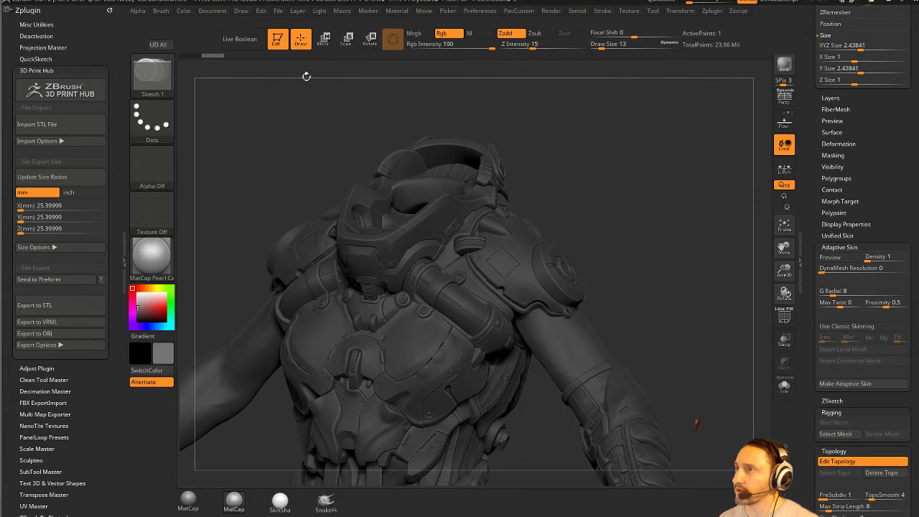
Step: Draw a mirrored strip of three topology quads along the curved tube between the collar and the shoulder armour
drag(437, 310, 474, 337)
mouse_move(473, 338)
ctrl+right_down()
mouse_move(699, 203)
mouse_move(681, 261)
mouse_move(494, 331)
ctrl+right_up()
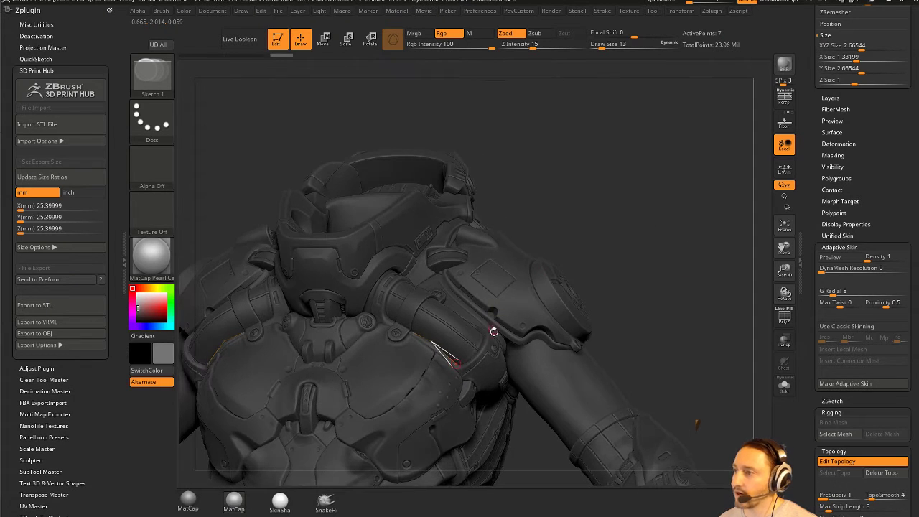
click(474, 355)
click(413, 332)
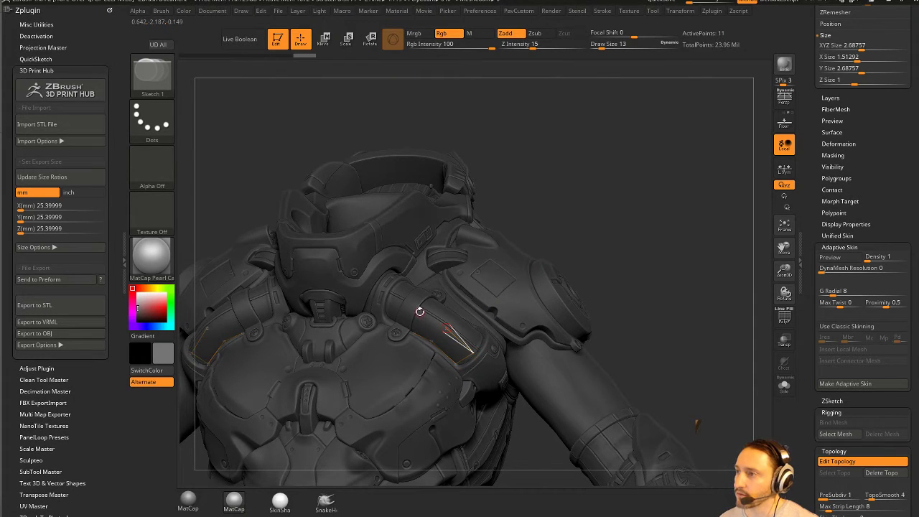
click(433, 337)
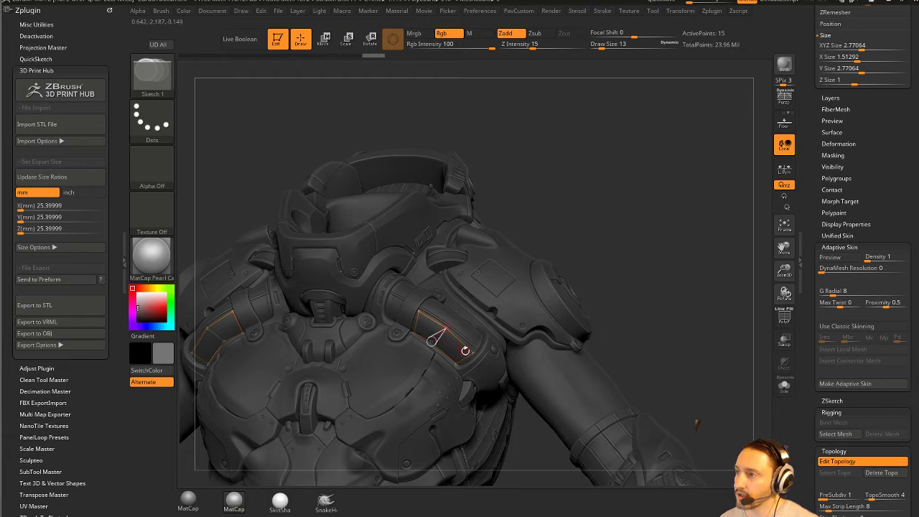
click(459, 340)
click(444, 351)
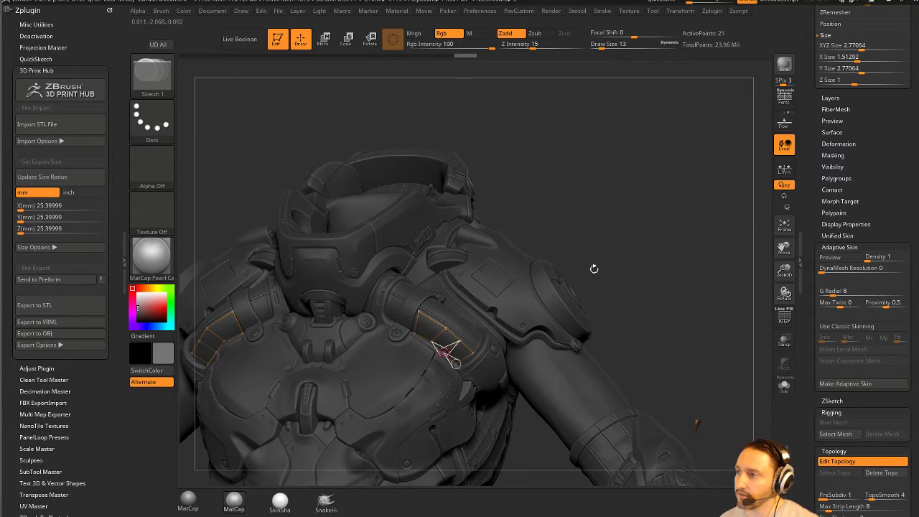
Step: Reposition the points of the mirrored topology strip on the curved shoulder tube with Move mode, then return to Draw mode
drag(593, 267, 583, 257)
key(w)
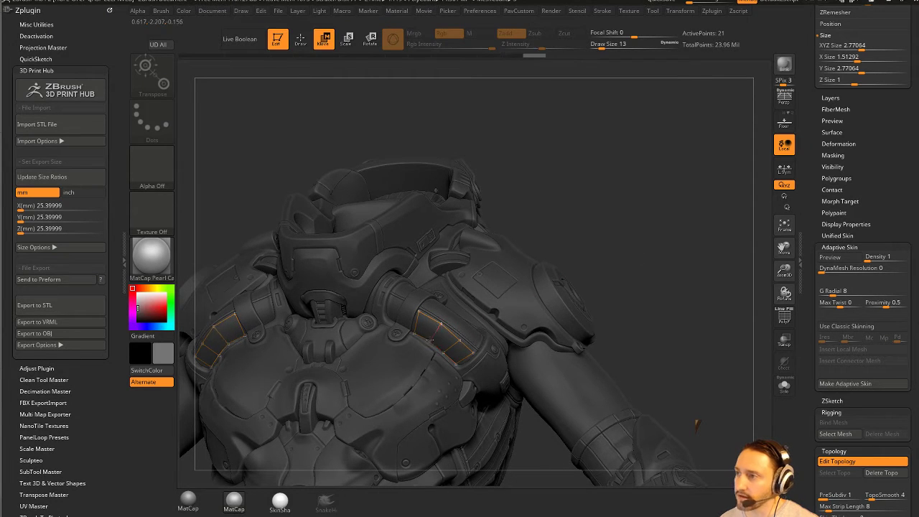
key(q)
mouse_move(661, 211)
mouse_down()
mouse_move(666, 263)
mouse_move(632, 267)
mouse_up()
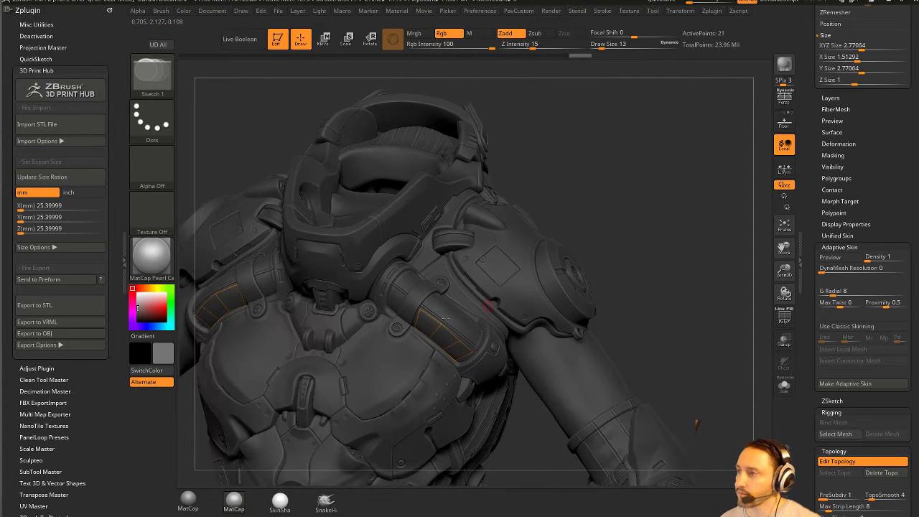
key(w)
click(413, 327)
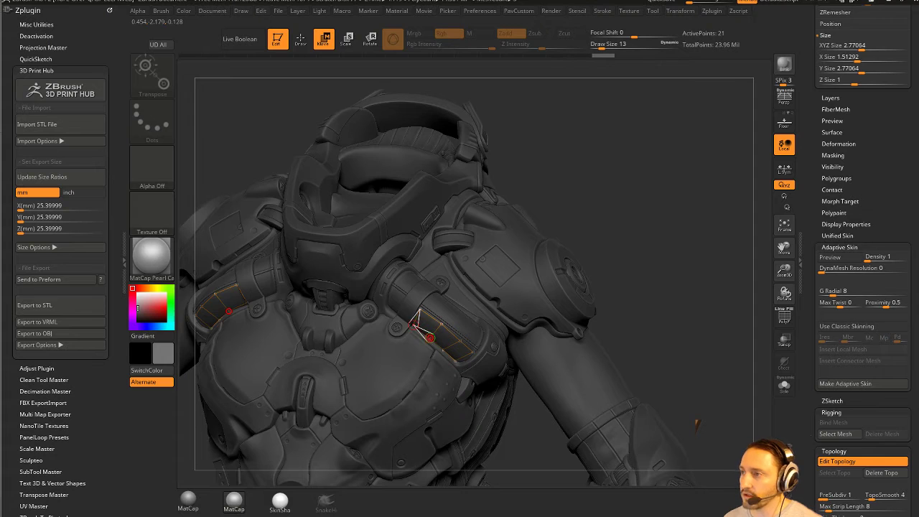
click(421, 310)
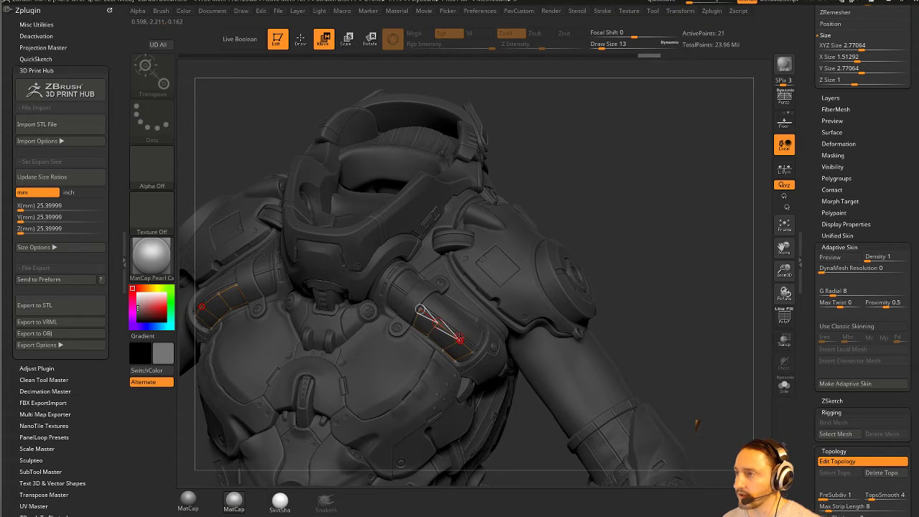
click(458, 361)
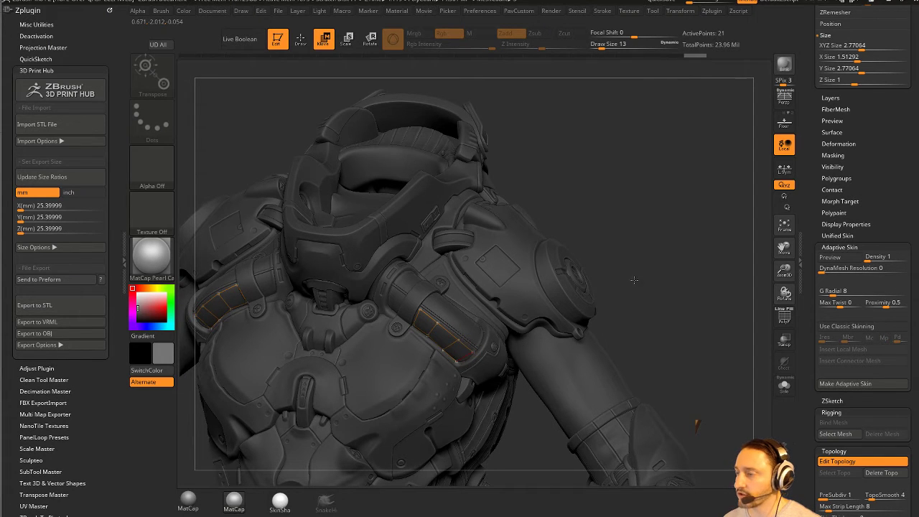
key(q)
mouse_move(646, 267)
mouse_down()
mouse_move(711, 248)
mouse_move(633, 263)
mouse_move(571, 261)
mouse_move(639, 249)
mouse_up()
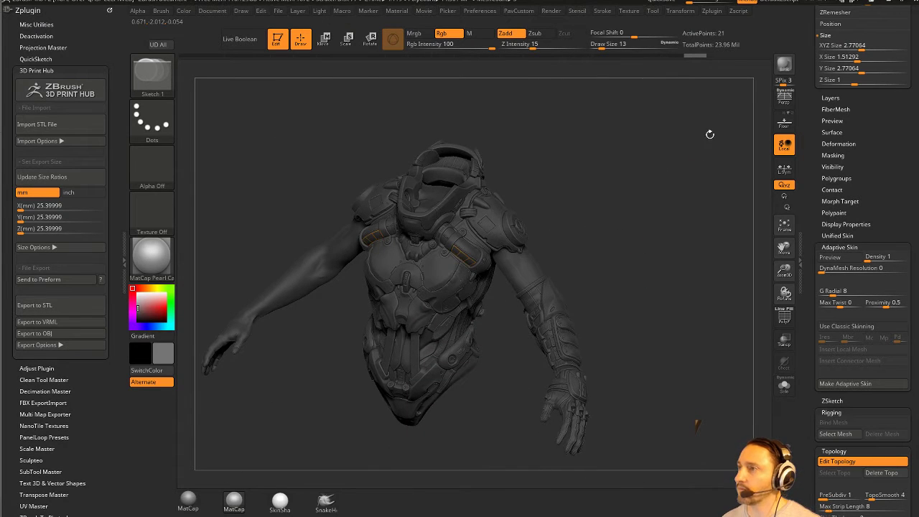
Step: Examine the character's chest, shoulder and abdomen armour from several angles for parts suited to retopology
scroll(861, 251, up, 10)
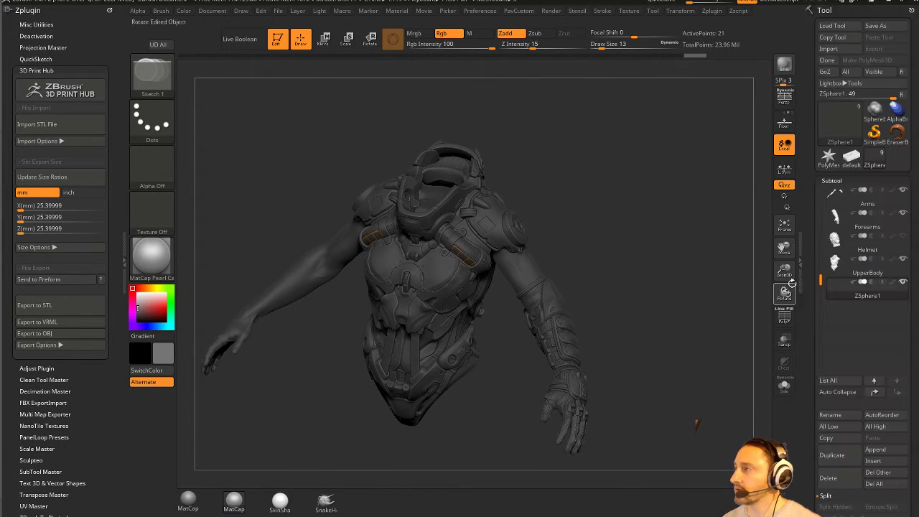
mouse_move(726, 280)
mouse_down()
mouse_move(621, 250)
mouse_move(564, 208)
mouse_up()
drag(612, 263, 641, 258)
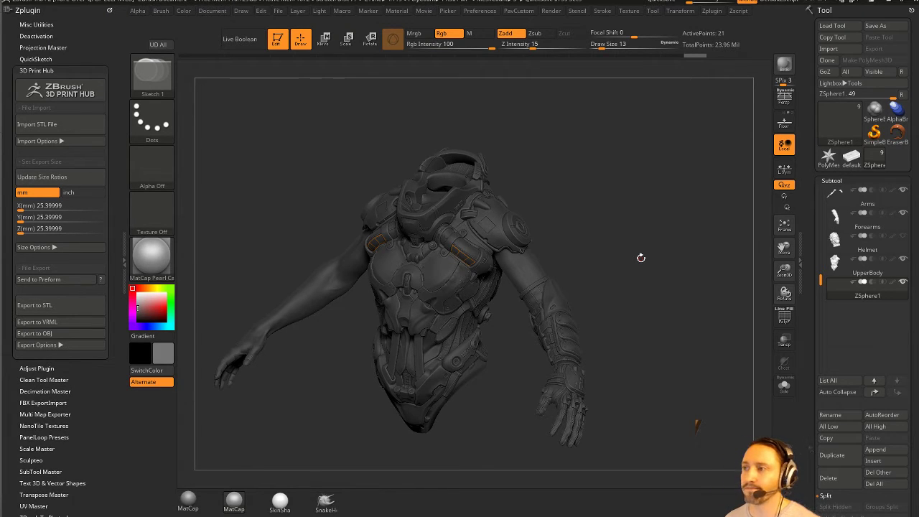
scroll(589, 196, up, 10)
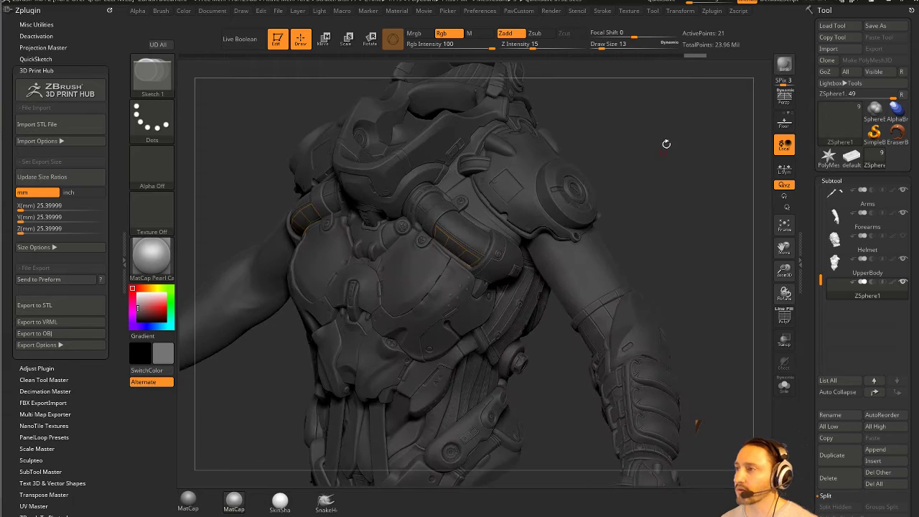
drag(677, 172, 632, 176)
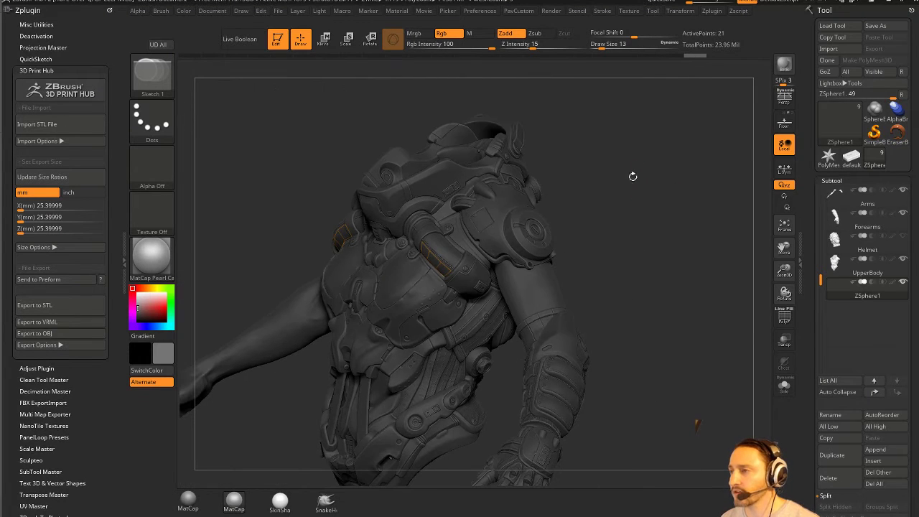
drag(624, 221, 419, 293)
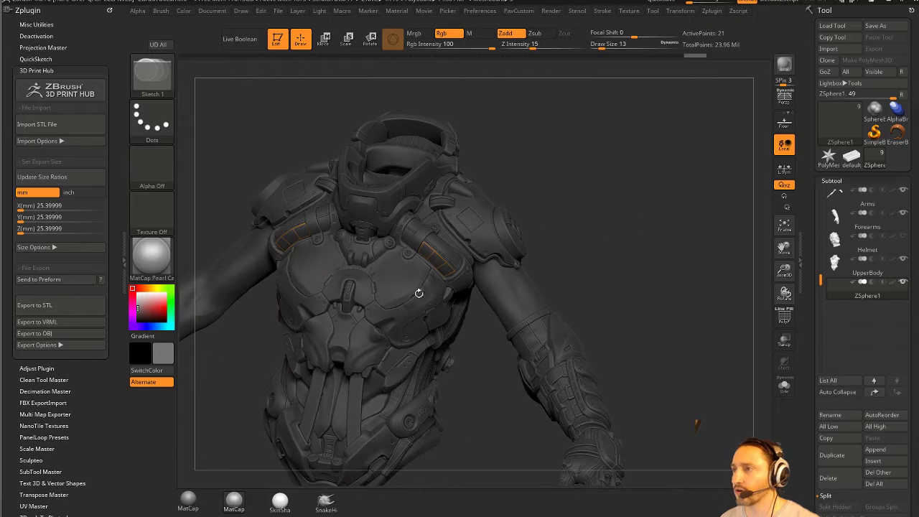
drag(468, 420, 491, 252)
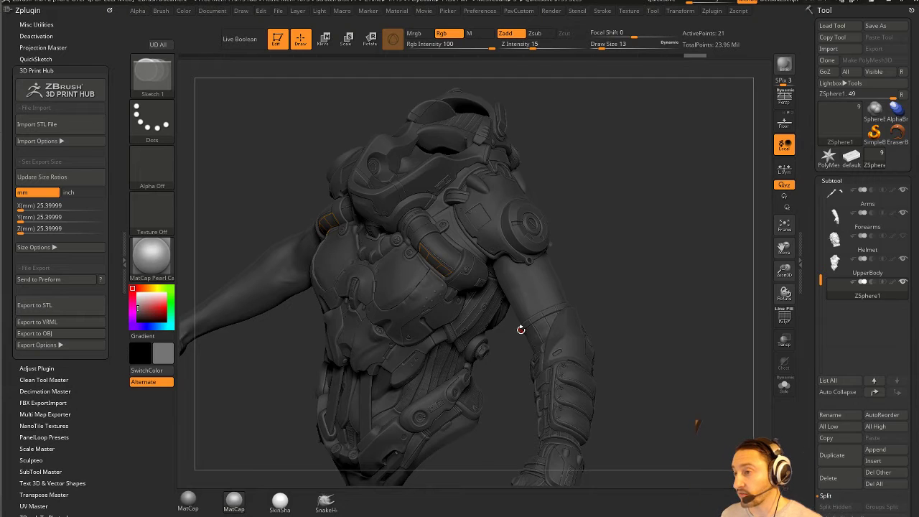
drag(636, 191, 688, 243)
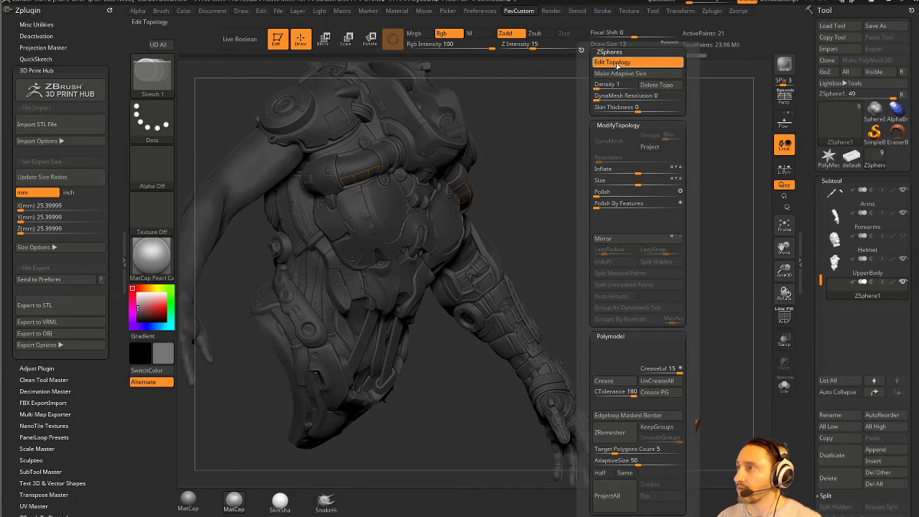
Step: Select the UpperBody subtool, isolate its strap pieces and split the hidden geometry into a separate subtool
alt+click(391, 332)
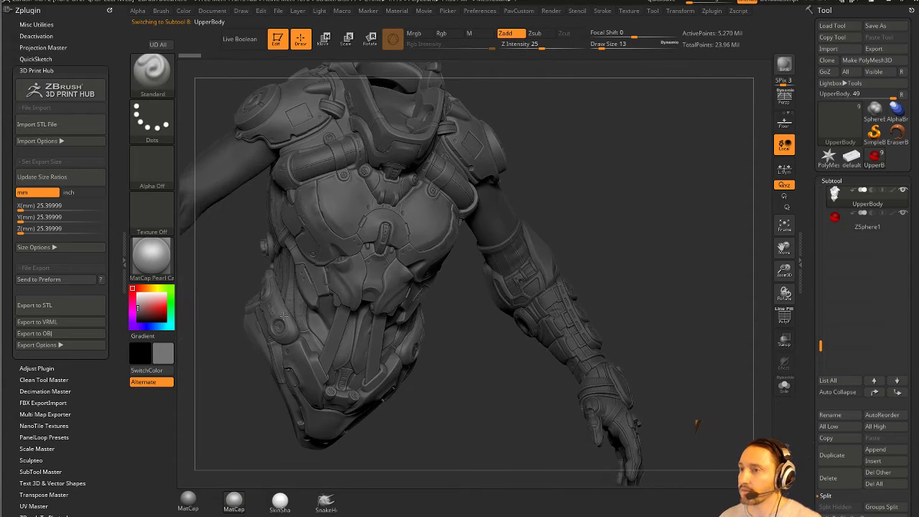
mouse_move(632, 244)
mouse_down()
mouse_move(662, 225)
mouse_move(623, 257)
mouse_move(690, 273)
mouse_up()
ctrl+alt+shift+click(499, 321)
key(space)
click(712, 265)
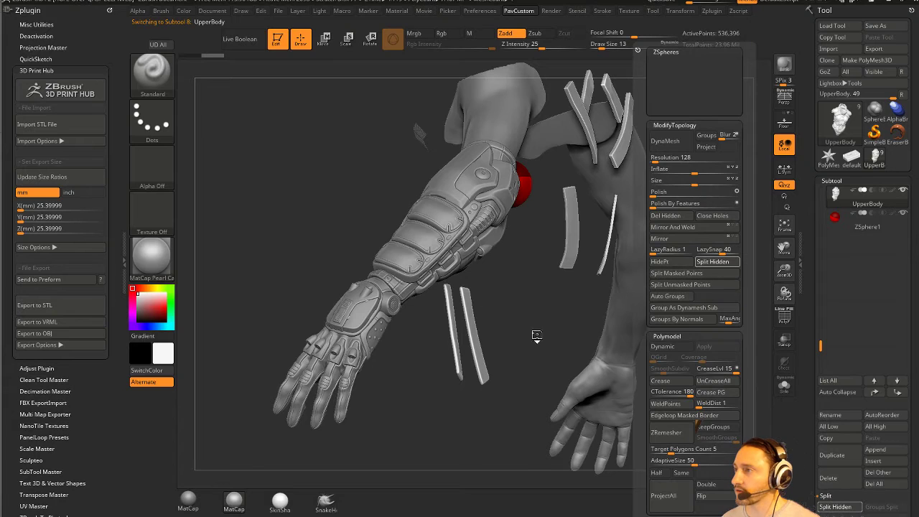
Step: Show the strap subtool on its own with its wireframe and reconstruct its lower subdivision levels as far as possible
click(784, 316)
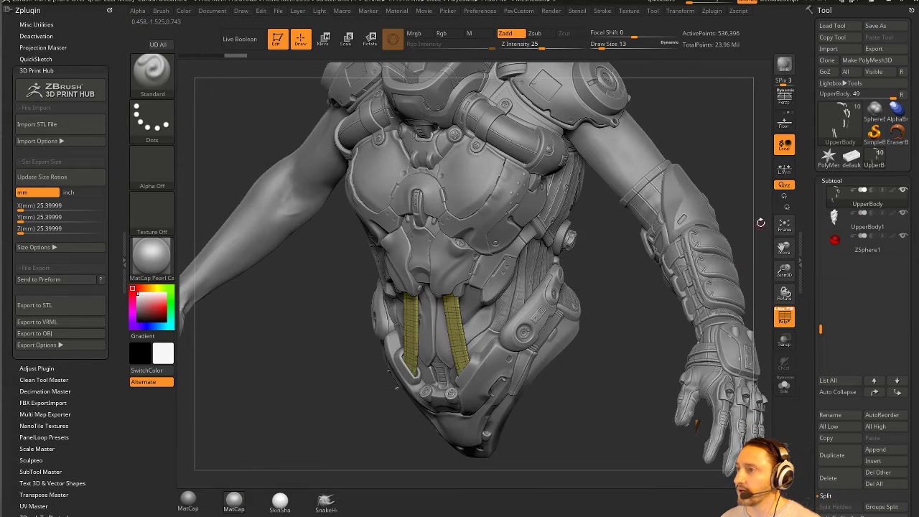
drag(784, 293, 782, 259)
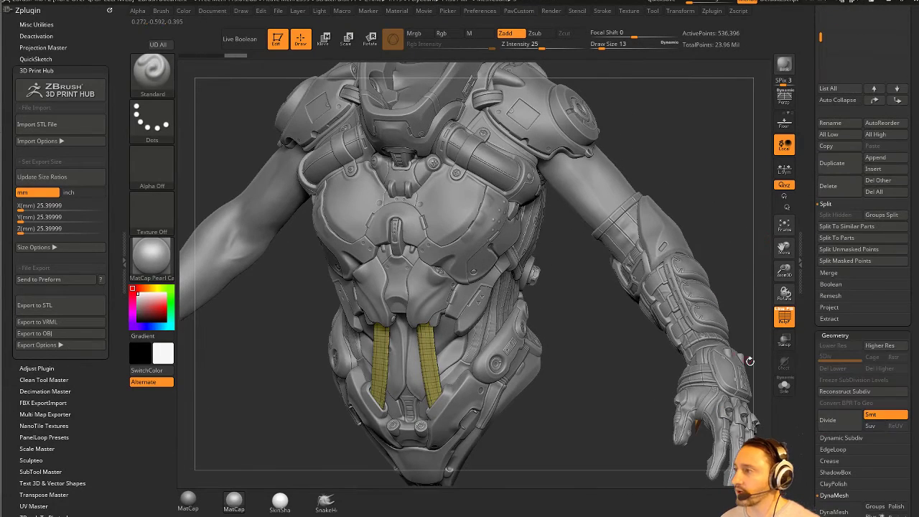
key(ctrl+shift+s)
drag(710, 266, 615, 223)
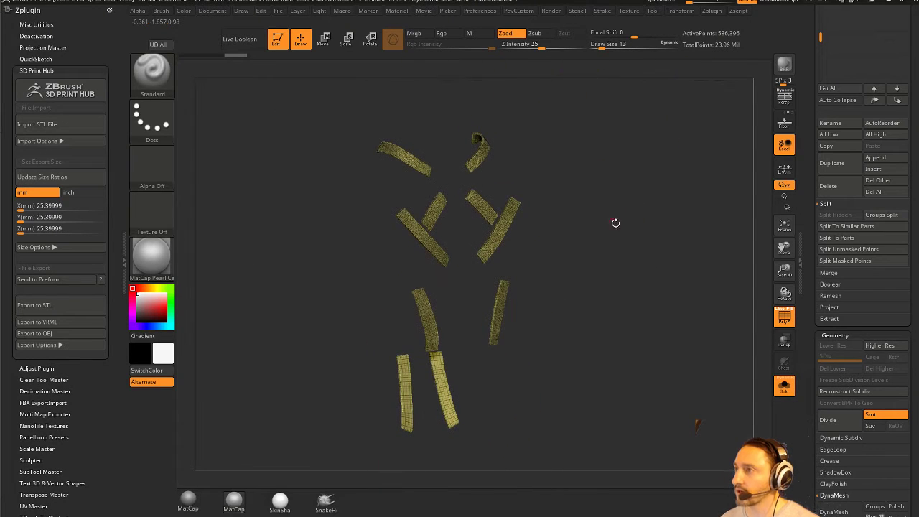
click(836, 391)
click(837, 381)
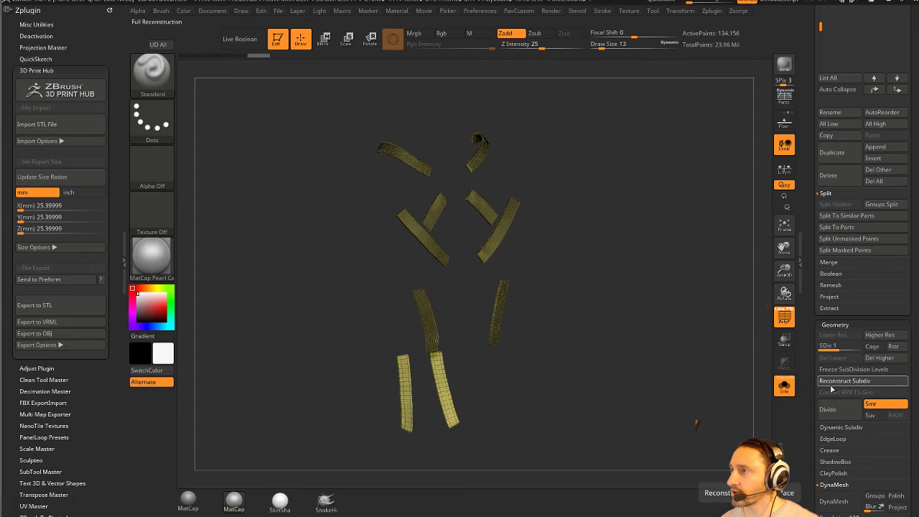
click(834, 384)
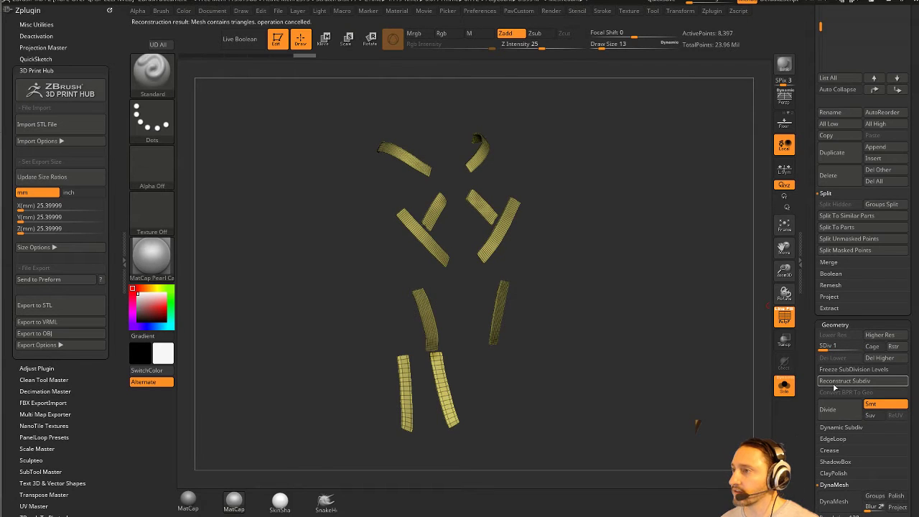
Step: Hide the two lower abdominal straps and split them off into their own subtool
drag(728, 336, 409, 344)
ctrl+shift+drag(300, 246, 416, 437)
key(space)
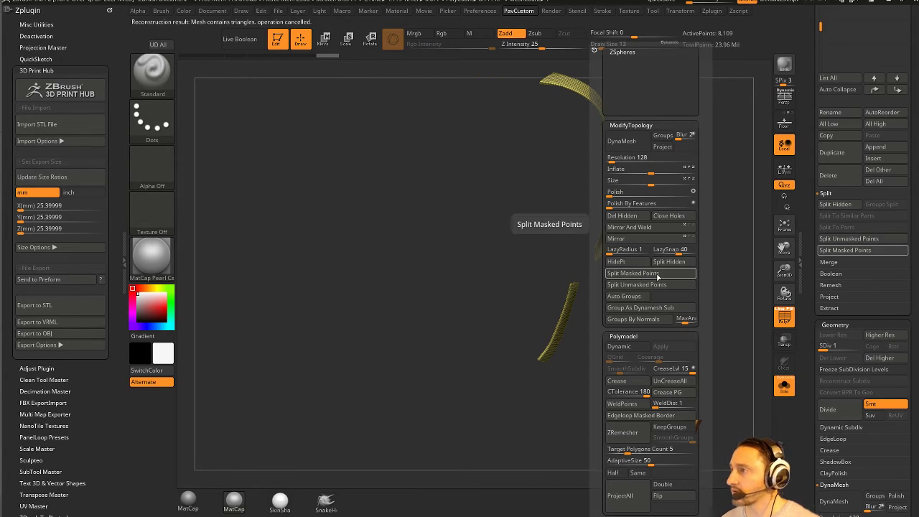
click(667, 261)
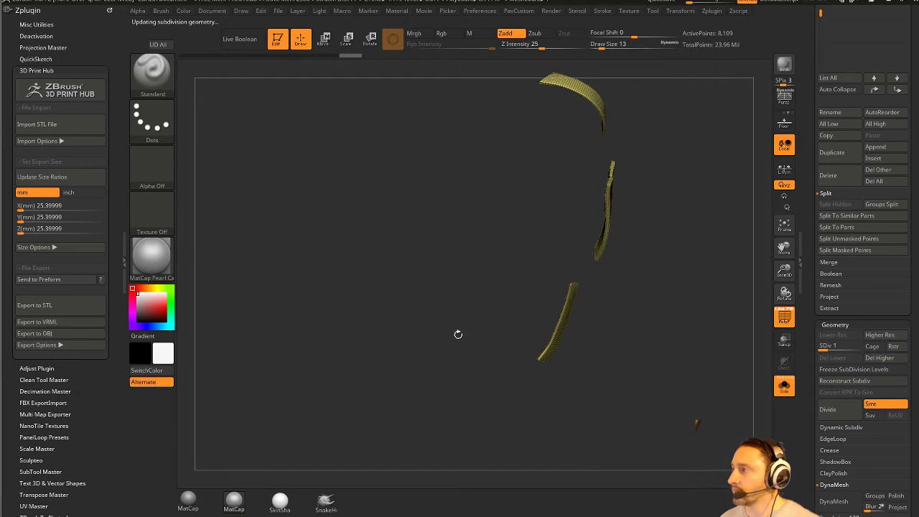
Step: Try to reconstruct another lower subdivision level on the remaining straps and inspect their mesh
drag(457, 332, 764, 331)
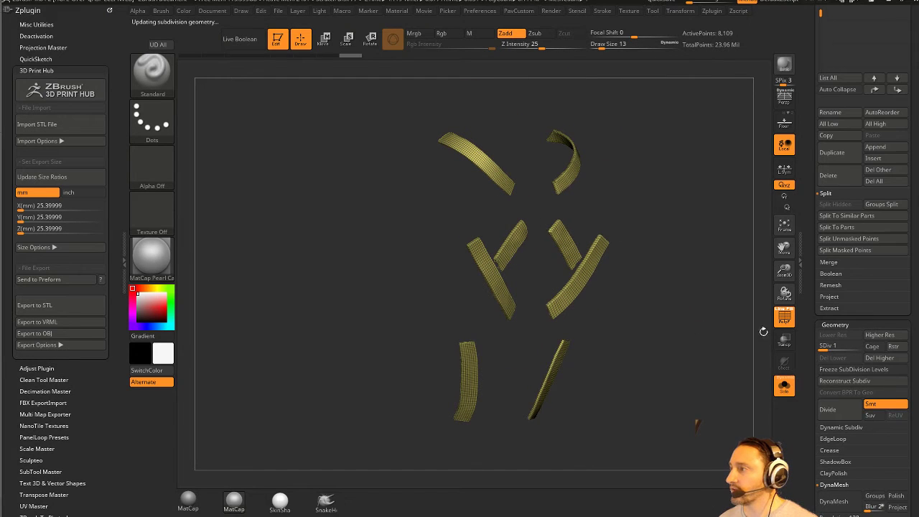
click(842, 383)
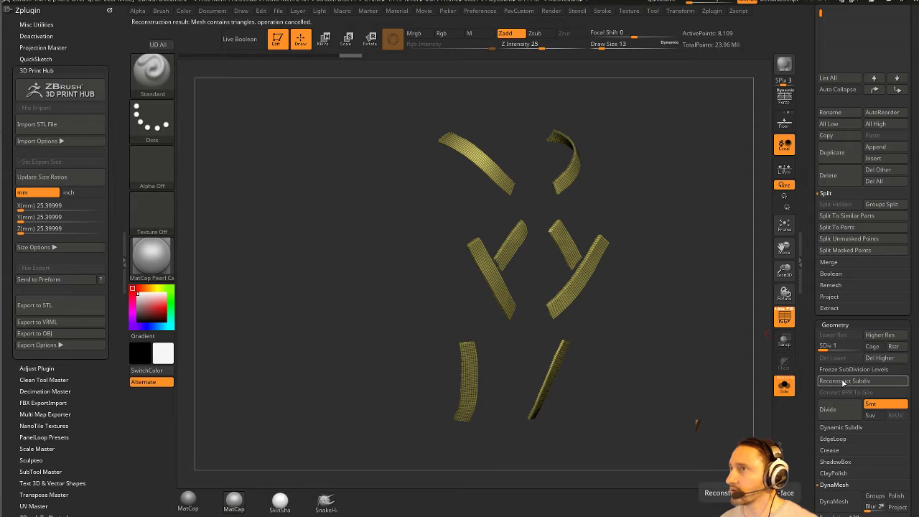
drag(715, 306, 641, 310)
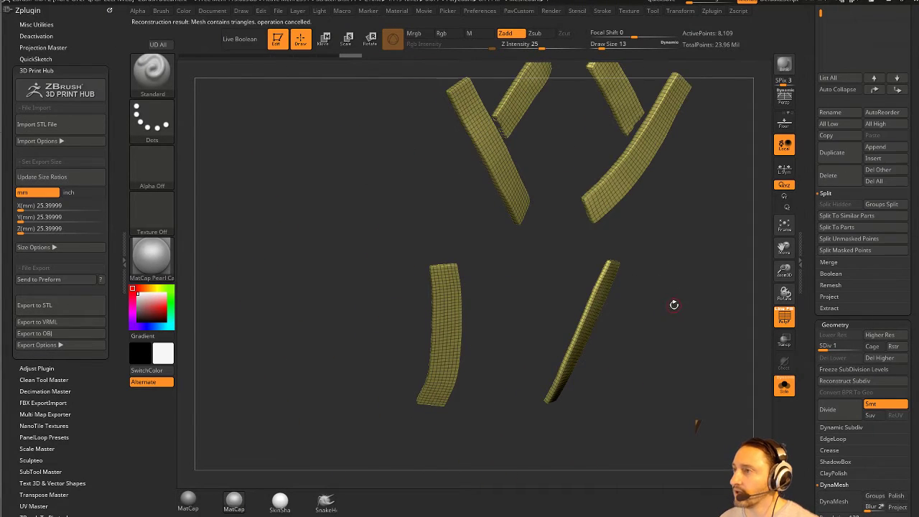
drag(680, 373, 718, 287)
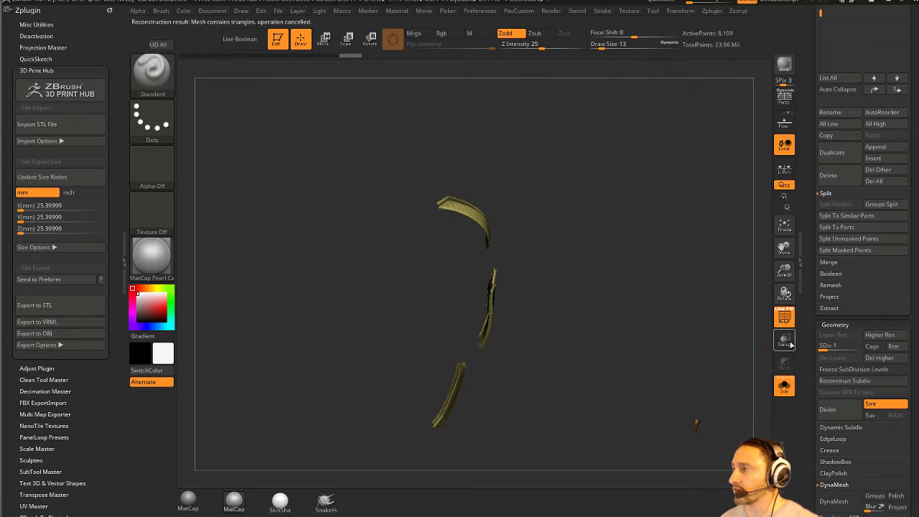
click(784, 315)
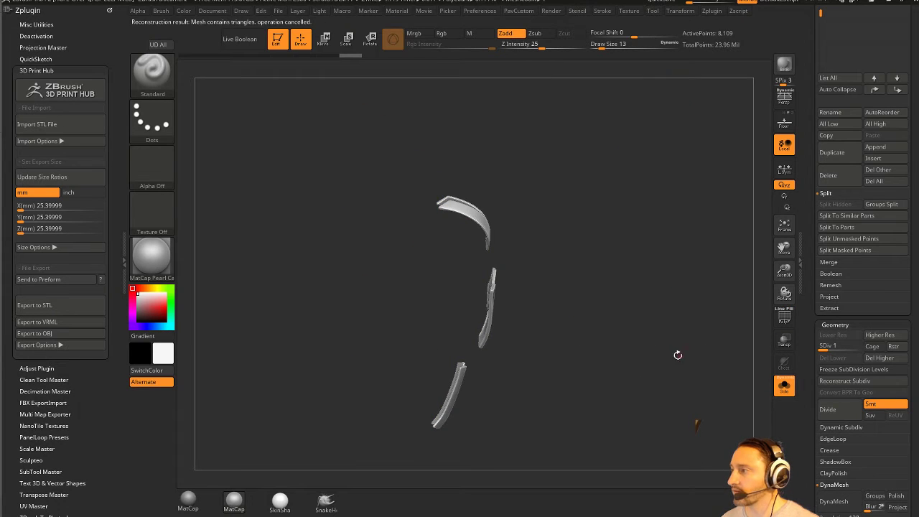
drag(678, 354, 471, 285)
Step: Show the full character, select the two abdominal straps' subtool and isolate it with its wireframe shown
click(784, 385)
alt+click(359, 361)
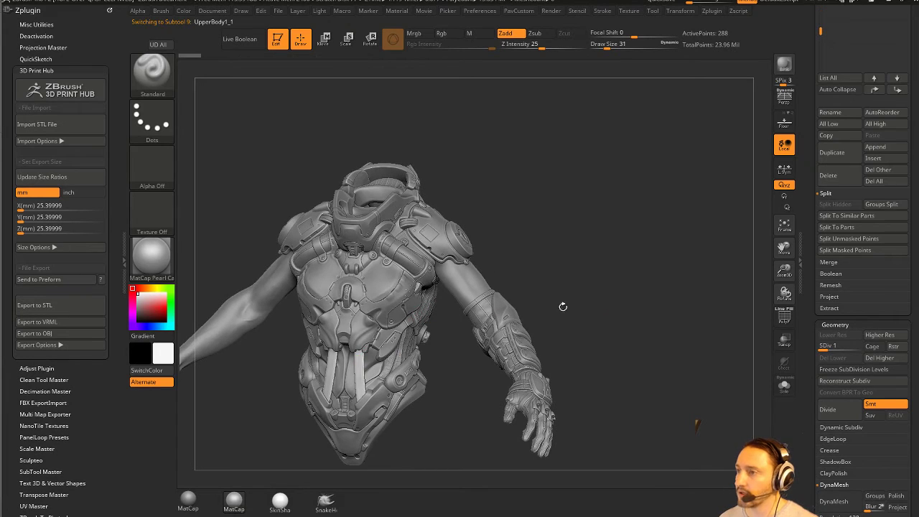
drag(565, 308, 452, 293)
click(784, 316)
click(784, 390)
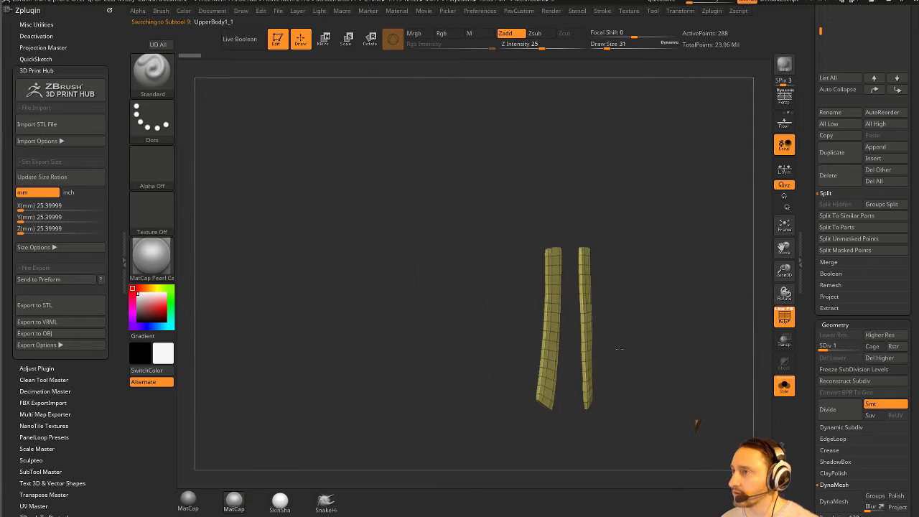
Step: Switch to the ZModeler brush, choose an edge action and try to edit an edge loop on one abdominal strap
drag(560, 294, 589, 274)
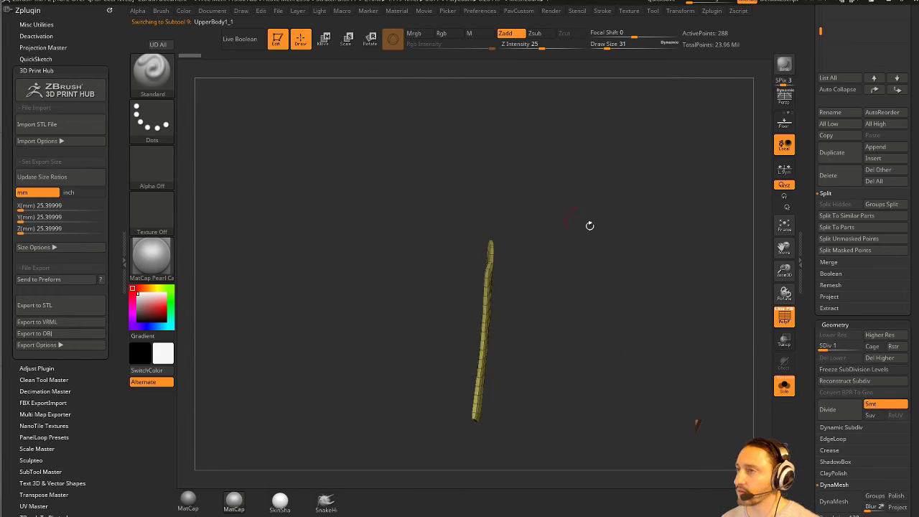
mouse_move(590, 225)
mouse_down()
mouse_move(566, 230)
mouse_move(589, 265)
mouse_move(604, 204)
mouse_up()
key(b)
key(z)
key(m)
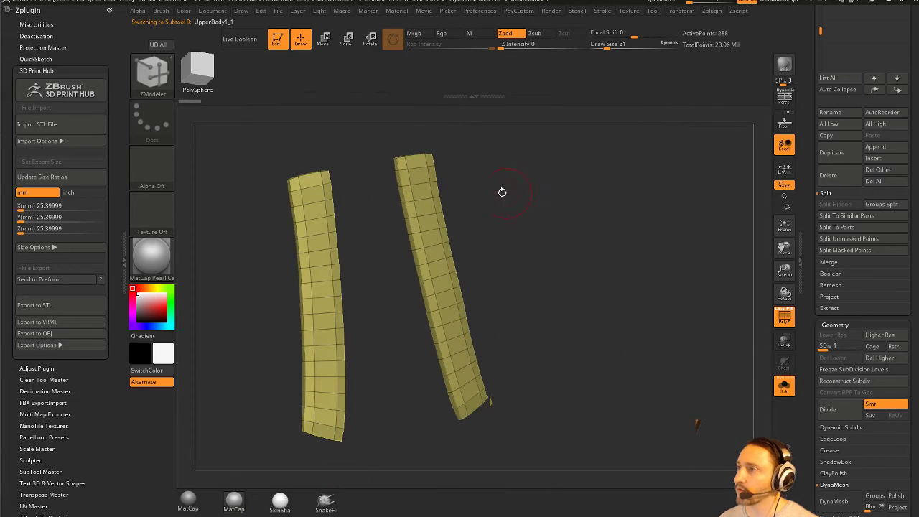
key(space)
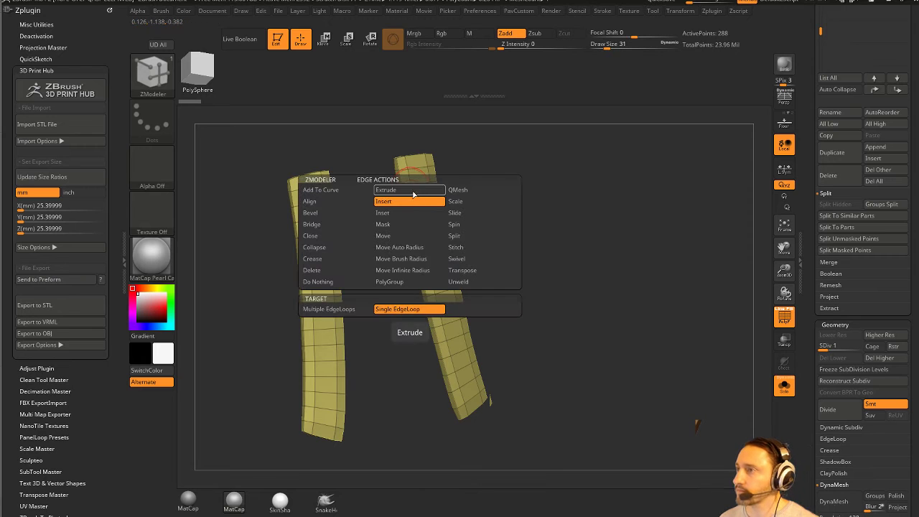
click(402, 270)
click(428, 177)
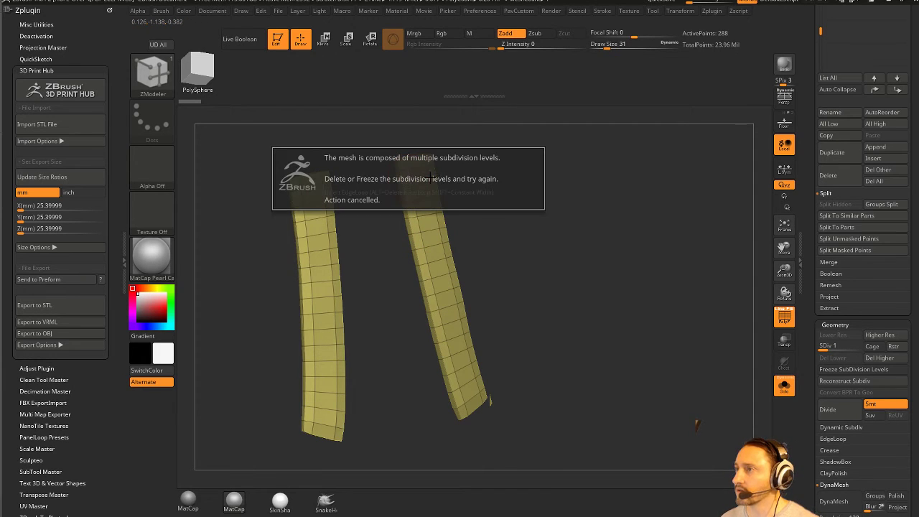
Step: Delete the straps' higher subdivision levels and remove the extra lengthwise edge loops from both straps
click(879, 357)
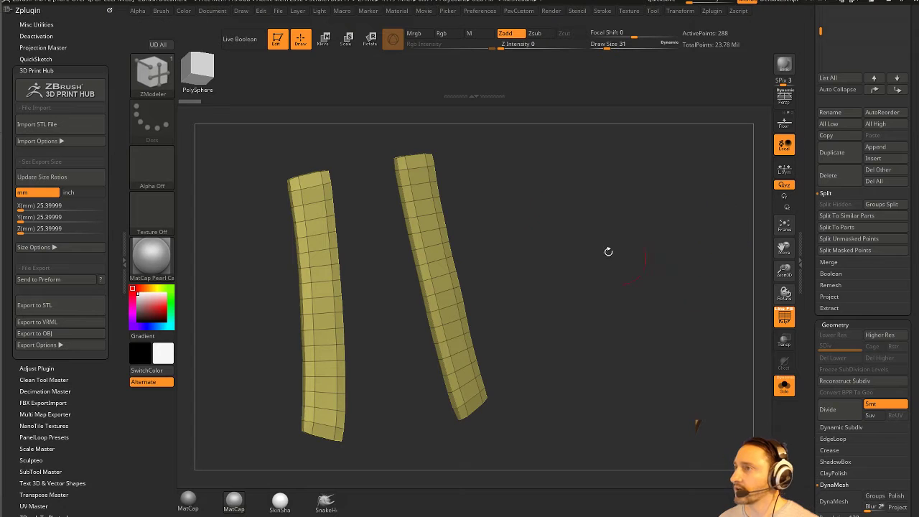
alt+click(412, 178)
drag(483, 181, 533, 160)
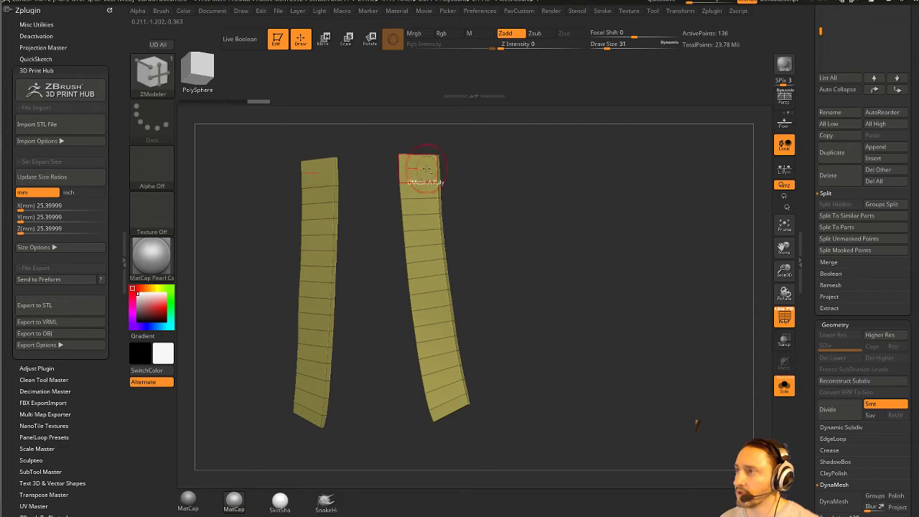
Step: Delete every other crosswise edge loop along both abdominal straps to thin out their topology
alt+click(426, 213)
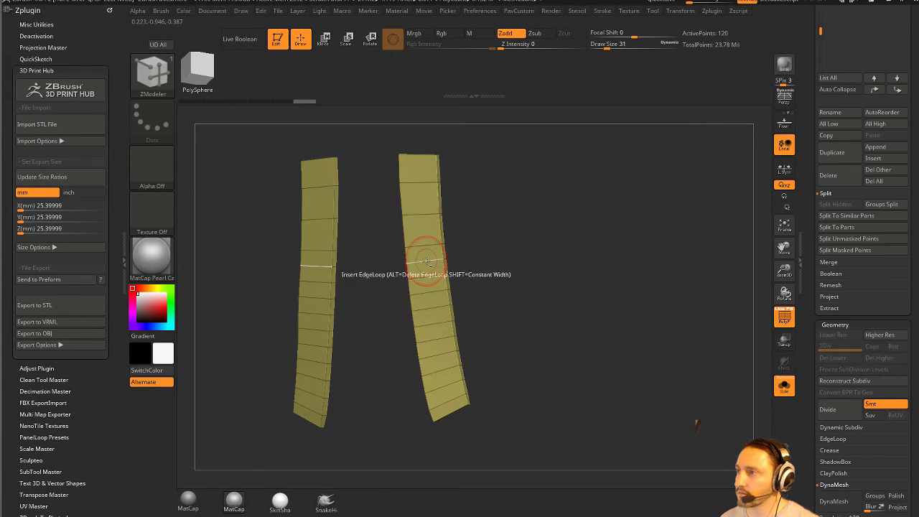
alt+click(431, 272)
alt+click(436, 305)
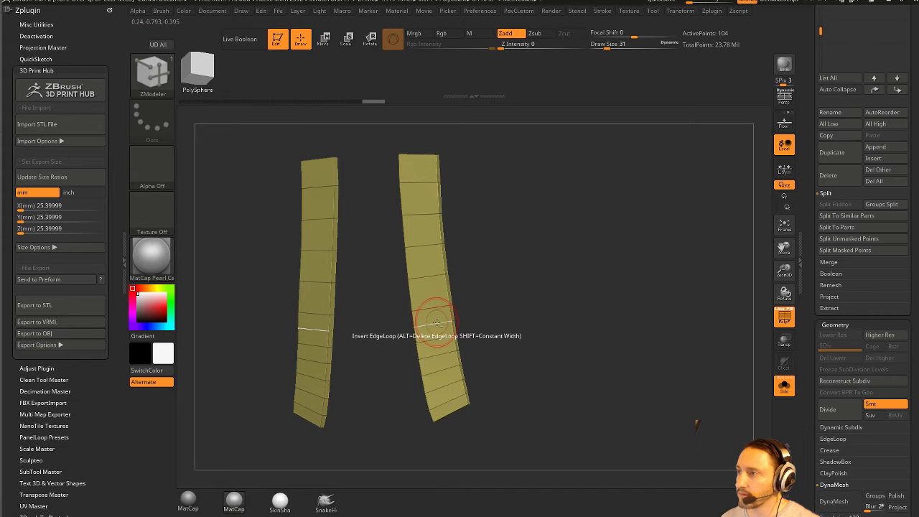
alt+click(439, 366)
alt+click(469, 374)
drag(488, 387, 516, 388)
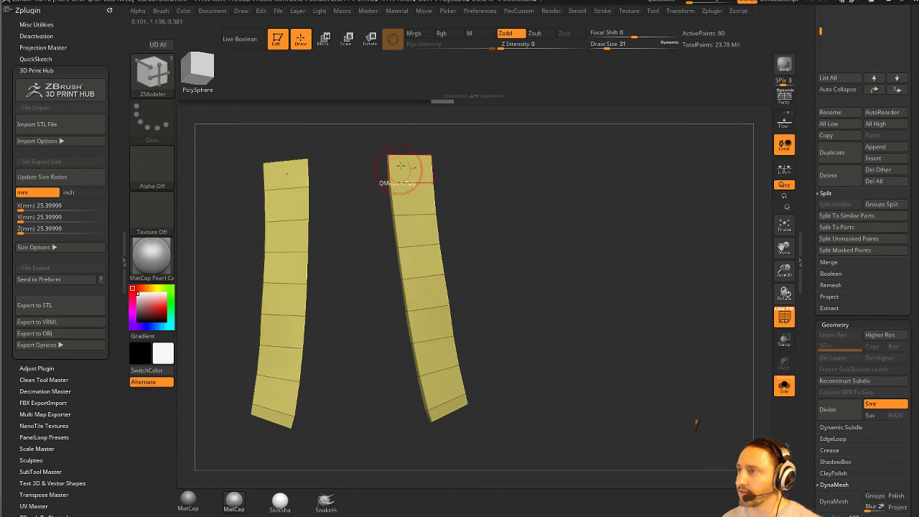
drag(590, 261, 608, 287)
Step: Show the full character again, turn off the wireframe and switch to the Standard brush
click(782, 384)
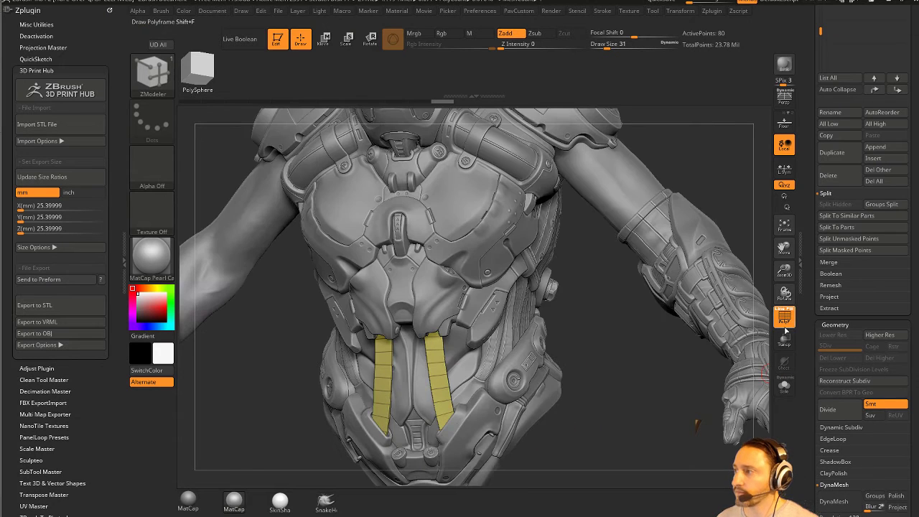
key(shift+f)
key(b)
key(s)
key(t)
mouse_move(579, 332)
alt+mouse_down()
mouse_move(603, 341)
mouse_move(641, 213)
mouse_move(675, 186)
mouse_move(663, 218)
mouse_move(569, 265)
alt+mouse_up()
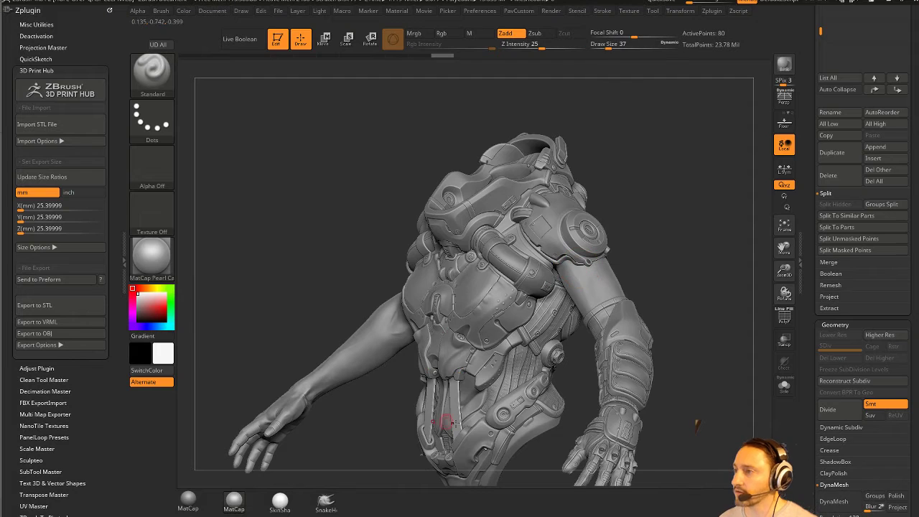
mouse_move(682, 280)
mouse_down()
mouse_move(667, 234)
mouse_move(586, 287)
mouse_up()
Step: Hide the UpperBody and UpperBody1_1 strap subtools and select the UpperBody1 subtool
alt+click(579, 244)
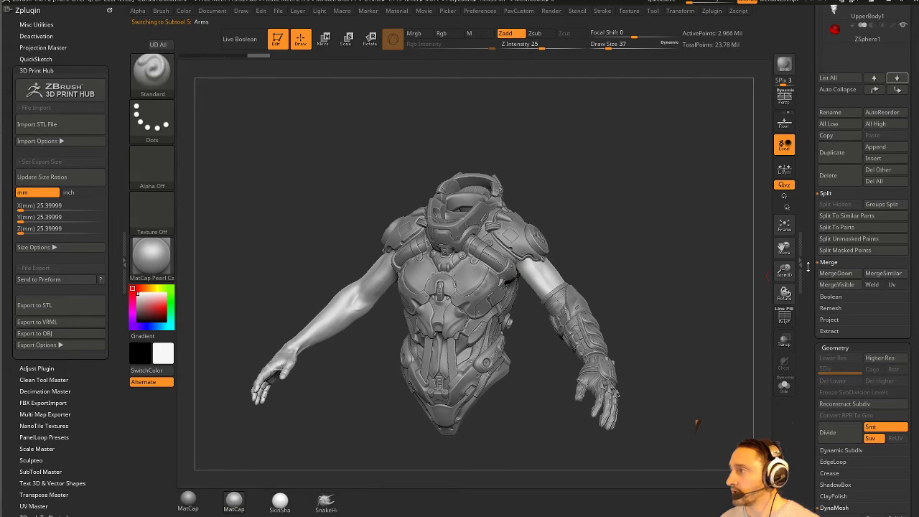
drag(809, 268, 808, 366)
drag(524, 349, 452, 346)
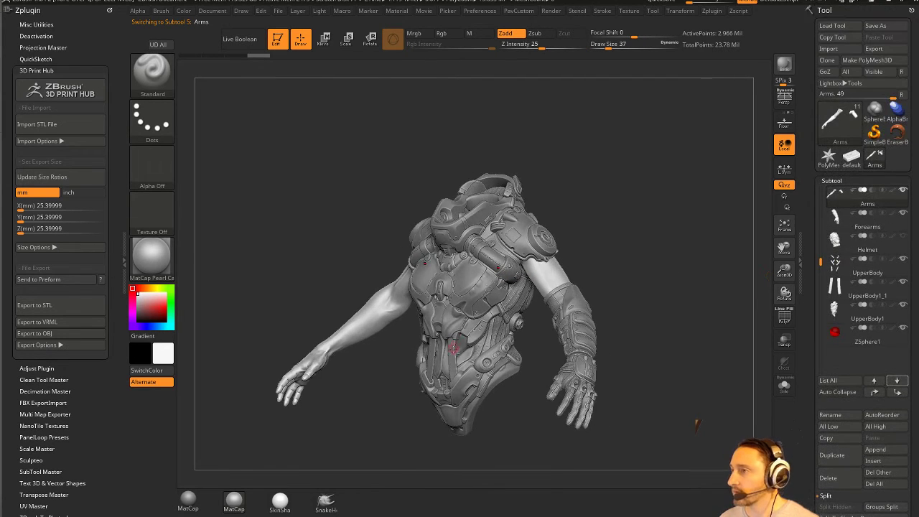
alt+click(453, 351)
key(Up)
drag(710, 323, 631, 324)
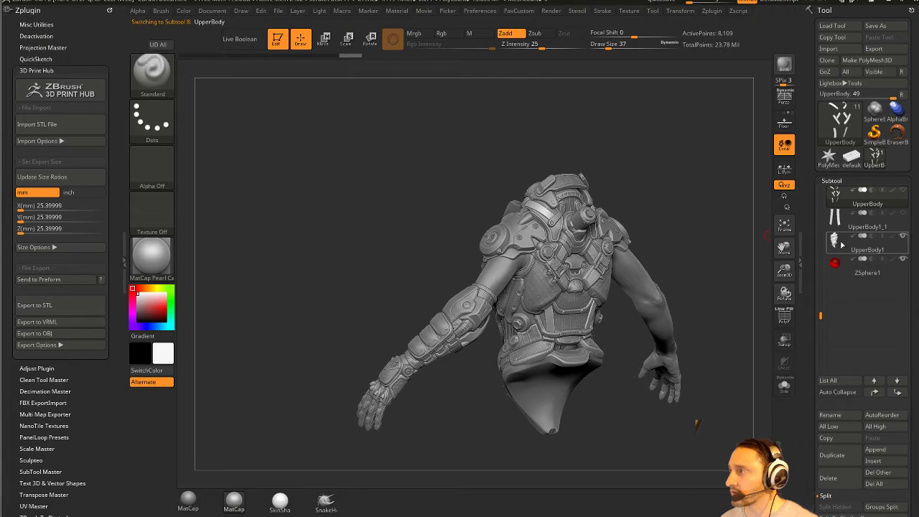
mouse_move(668, 203)
mouse_down()
mouse_move(725, 208)
mouse_move(596, 210)
mouse_move(786, 316)
mouse_up()
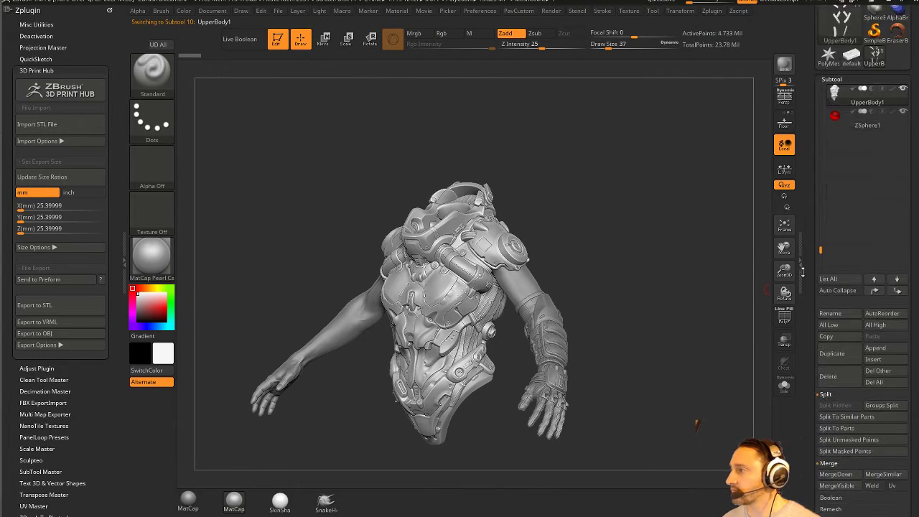
Step: Merge all visible subtools into one new tool and switch to that merged tool
scroll(832, 352, down, 6)
key(shift)
click(836, 358)
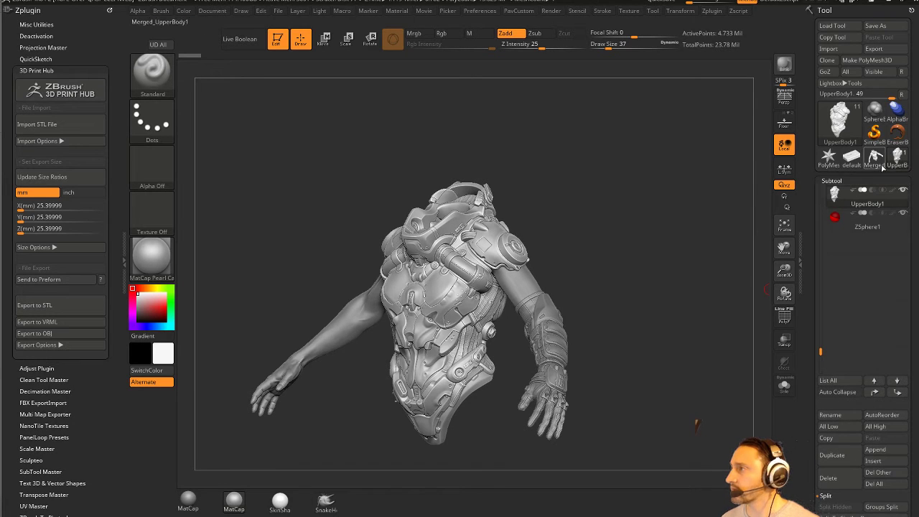
drag(627, 244, 615, 241)
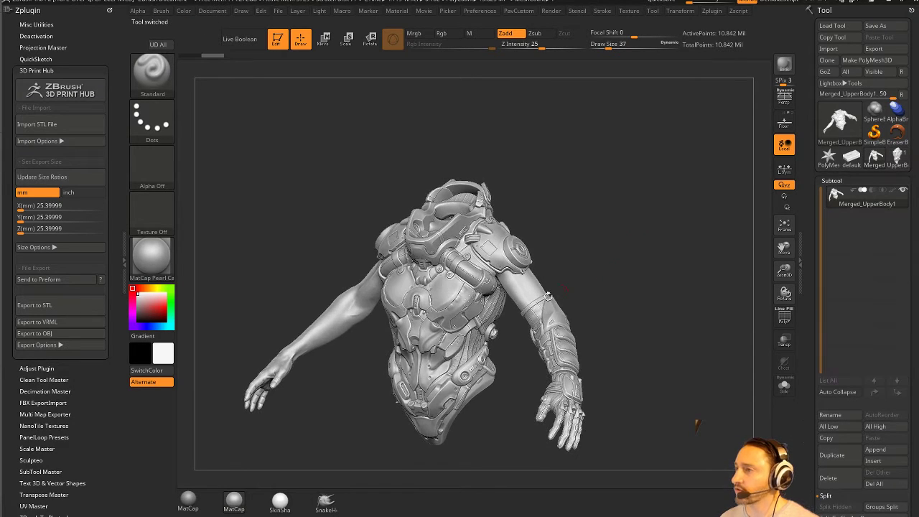
Step: DynaMesh the merged upper body at resolution 128
key(s)
key(space)
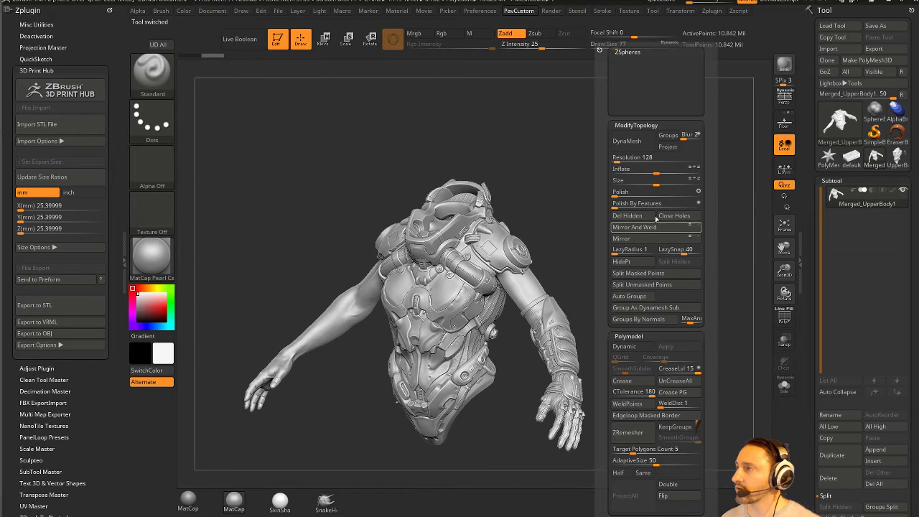
click(629, 141)
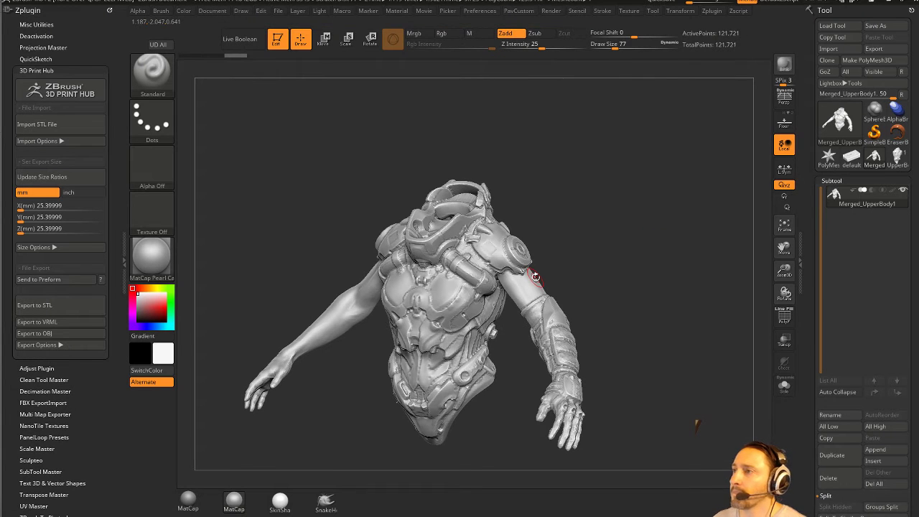
Step: Hide part of the merged mesh from a side view to examine its interior, and restore full visibility
drag(618, 210, 523, 316)
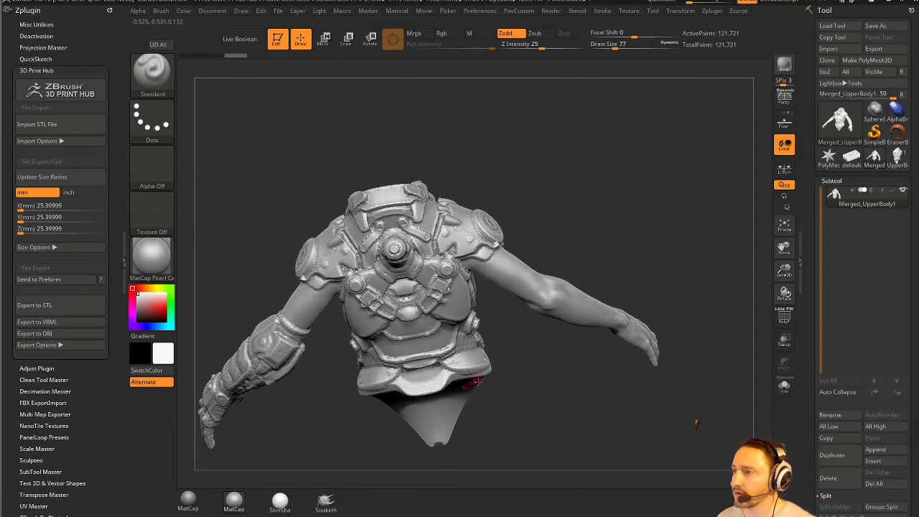
mouse_move(477, 384)
mouse_down()
mouse_move(390, 393)
mouse_move(640, 324)
mouse_move(624, 318)
mouse_move(597, 254)
mouse_up()
key(ctrl+shift)
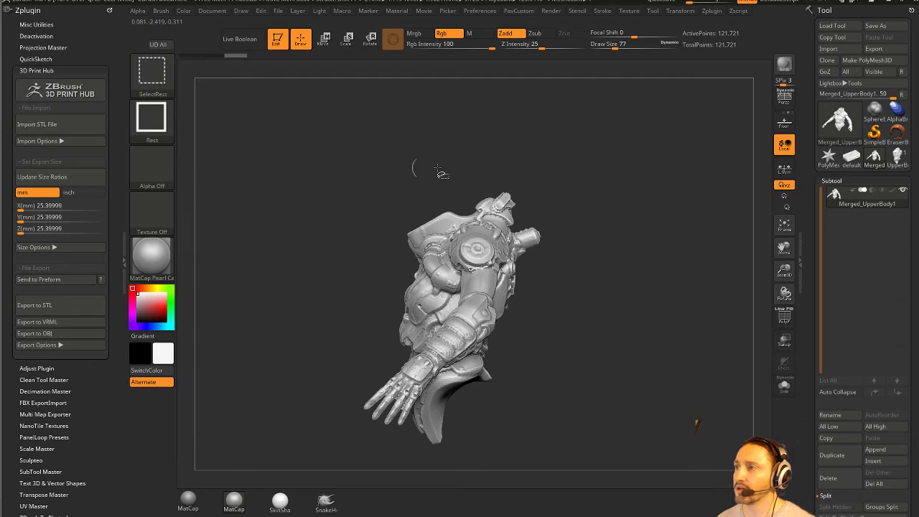
mouse_move(439, 172)
ctrl+shift+mouse_down()
mouse_move(591, 455)
mouse_move(592, 474)
ctrl+shift+mouse_up()
mouse_move(638, 228)
mouse_down()
mouse_move(669, 265)
mouse_move(661, 311)
mouse_up()
ctrl+shift+click(662, 256)
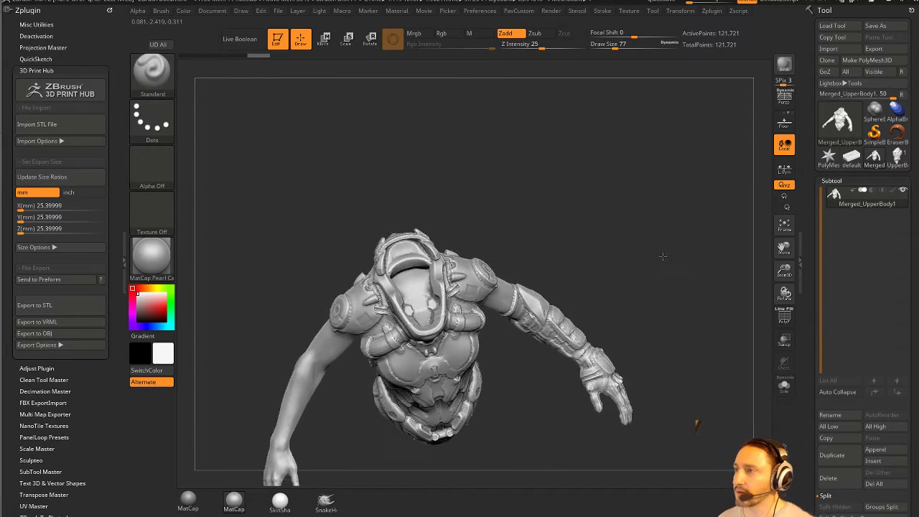
Step: Inflate the helmet's inner surface and the lower back with the Inflate brush and update the DynaMesh
mouse_move(662, 256)
mouse_down()
mouse_move(679, 215)
mouse_move(654, 217)
mouse_move(666, 199)
mouse_move(657, 216)
mouse_up()
key(b)
key(i)
key(n)
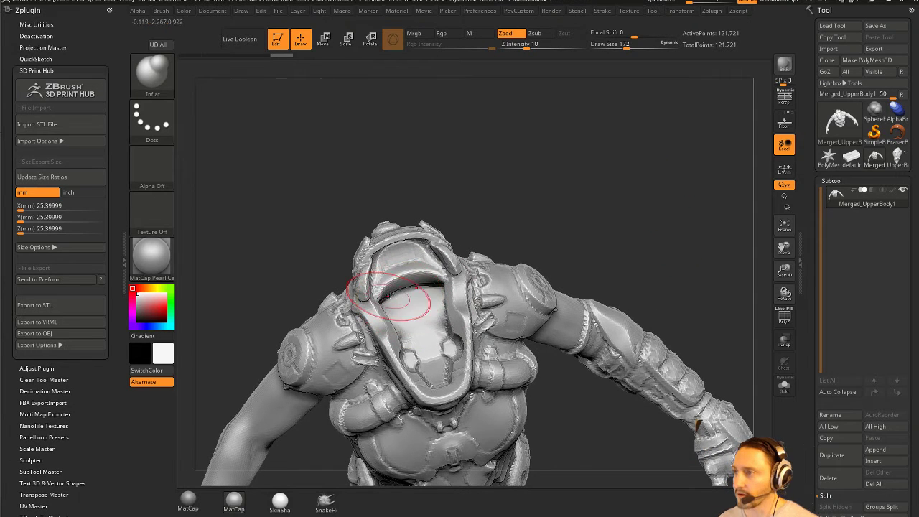
mouse_move(615, 191)
mouse_down()
mouse_move(646, 150)
mouse_move(585, 256)
mouse_up()
drag(596, 287, 424, 342)
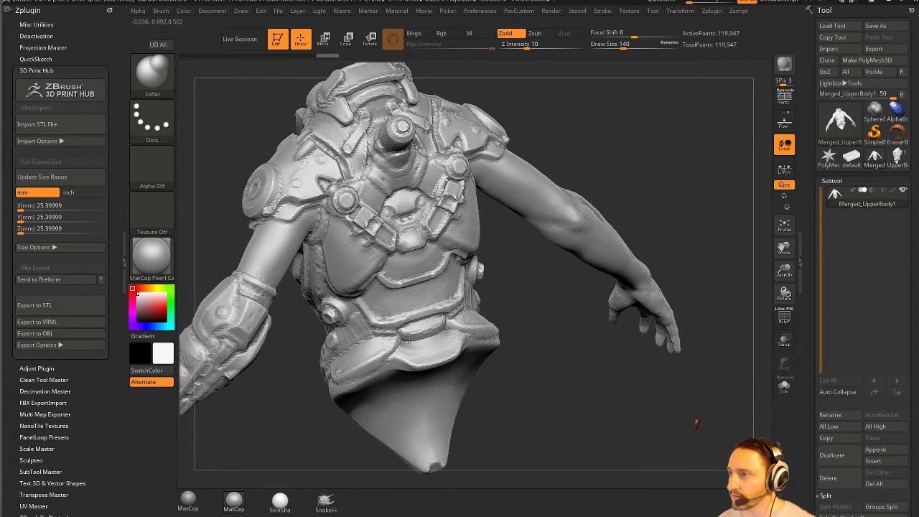
Step: Section the updated DynaMesh from the side to recheck its interior, and unhide everything
mouse_move(568, 309)
mouse_down()
mouse_move(525, 344)
mouse_move(420, 359)
mouse_move(607, 324)
mouse_move(639, 187)
mouse_move(590, 199)
mouse_up()
key(ctrl+shift)
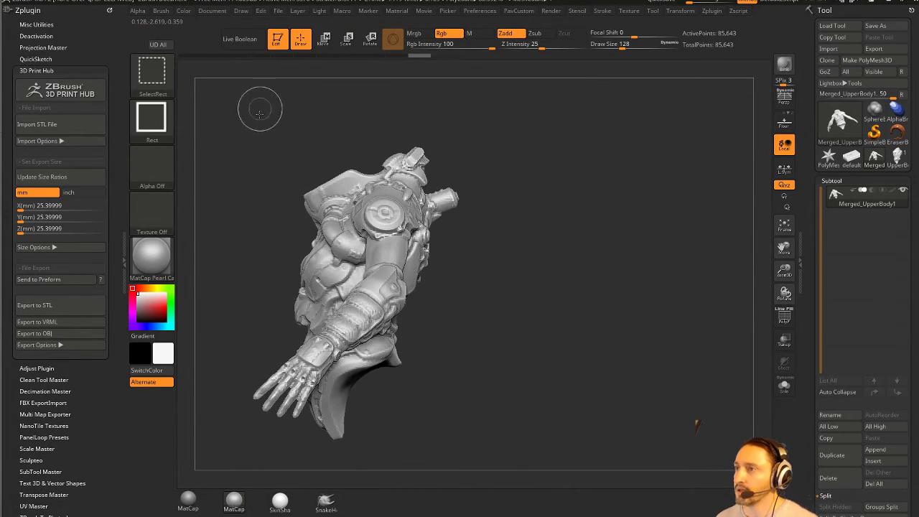
ctrl+shift+drag(254, 112, 385, 457)
mouse_move(530, 224)
mouse_down()
mouse_move(483, 234)
mouse_move(504, 238)
mouse_move(589, 199)
mouse_move(645, 239)
mouse_move(629, 237)
mouse_move(668, 232)
mouse_up()
ctrl+shift+click(504, 238)
key(s)
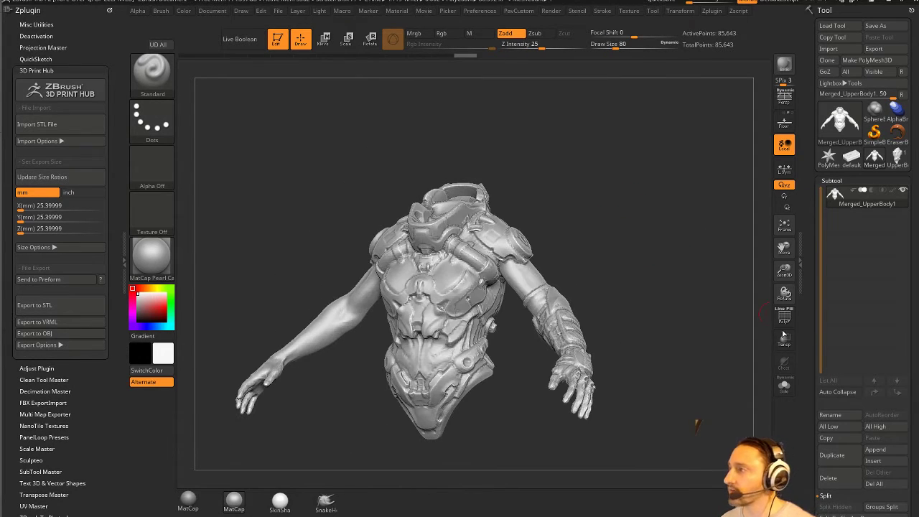
Step: Duplicate the merged upper body subtool and close the Zplugin palette
click(832, 455)
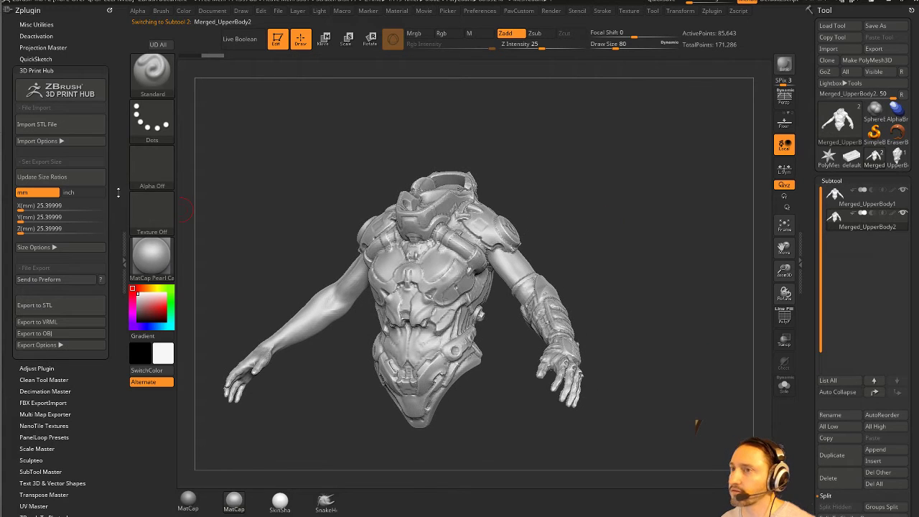
click(56, 70)
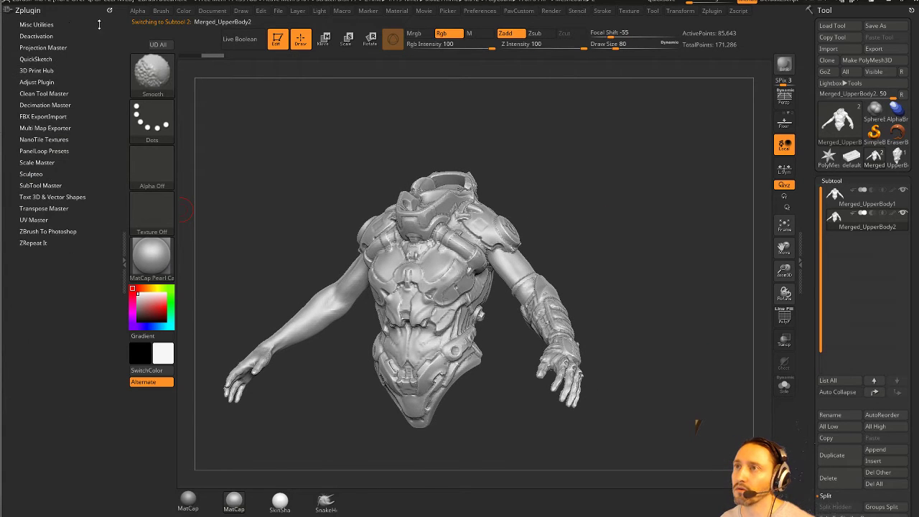
click(109, 10)
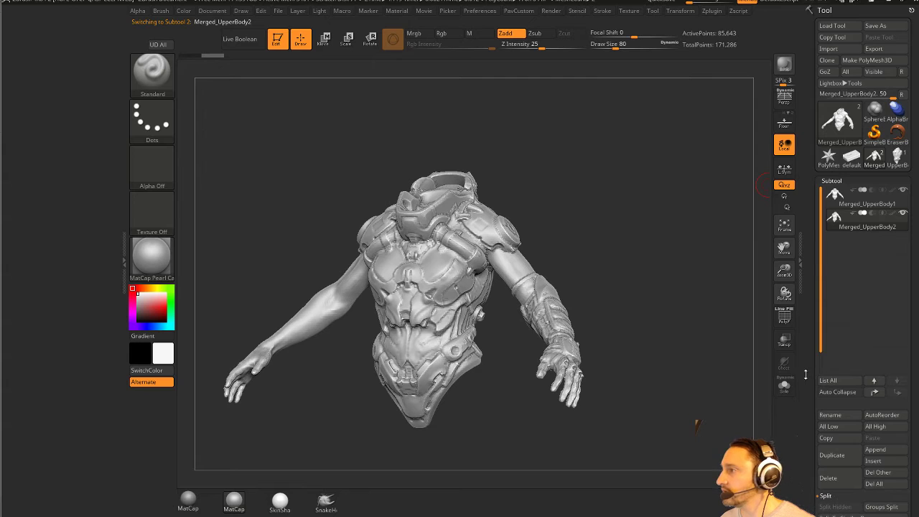
Step: ZRemesh the duplicated upper body with a target polygons count of 5 and AdaptiveSize 25
drag(805, 374, 811, 236)
shift+click(838, 210)
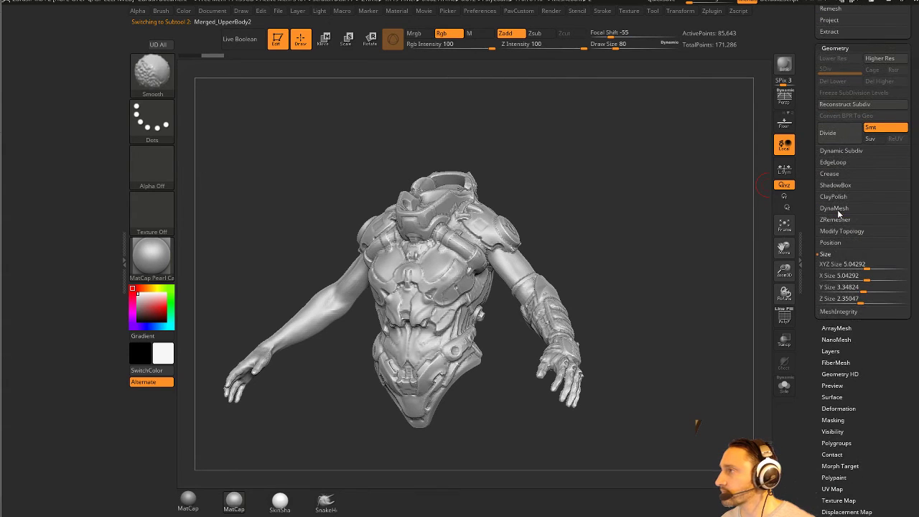
drag(732, 244, 607, 267)
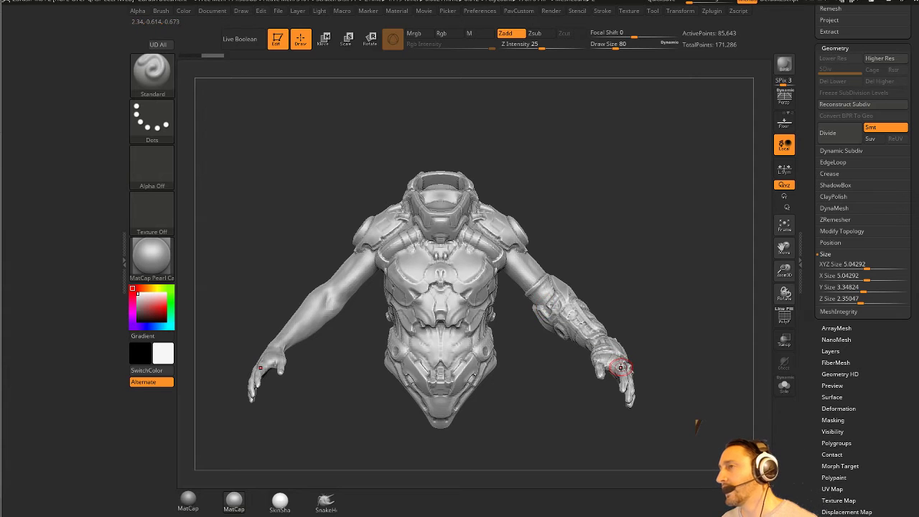
drag(718, 293, 694, 302)
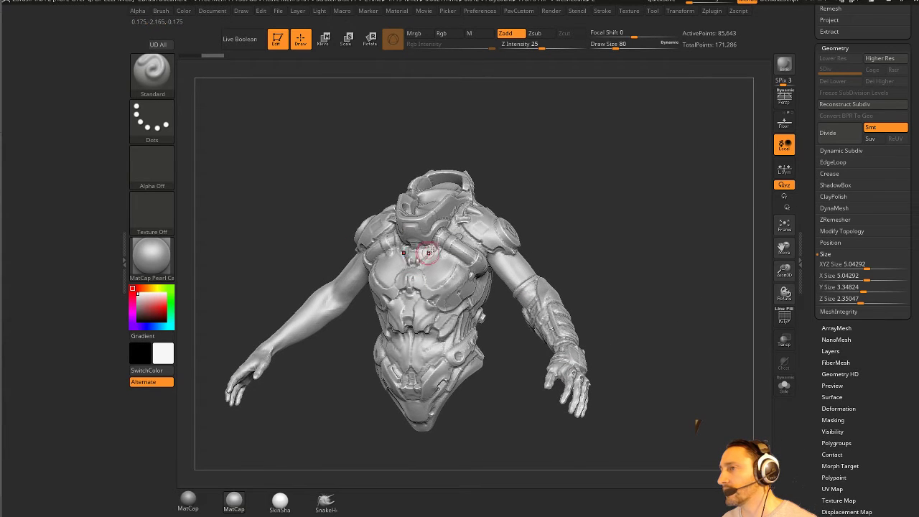
drag(421, 256, 550, 227)
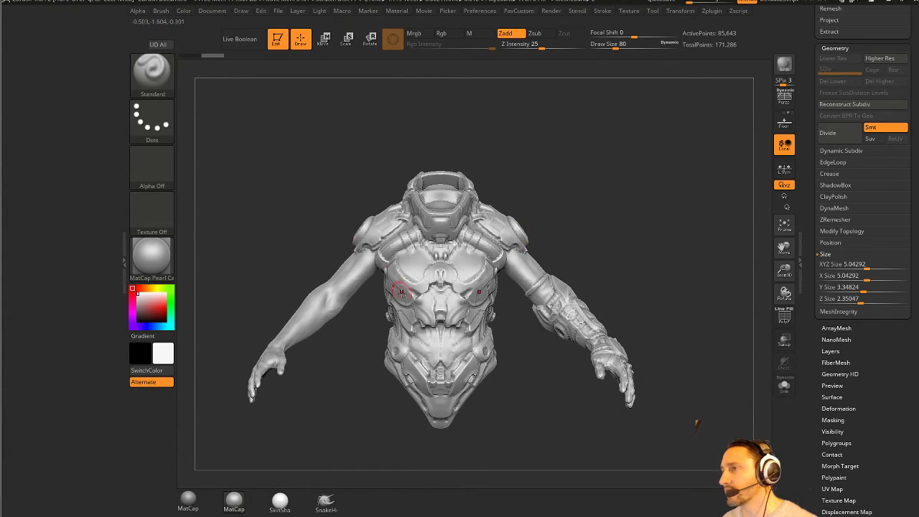
drag(607, 337, 739, 294)
click(835, 220)
scroll(808, 224, down, 3)
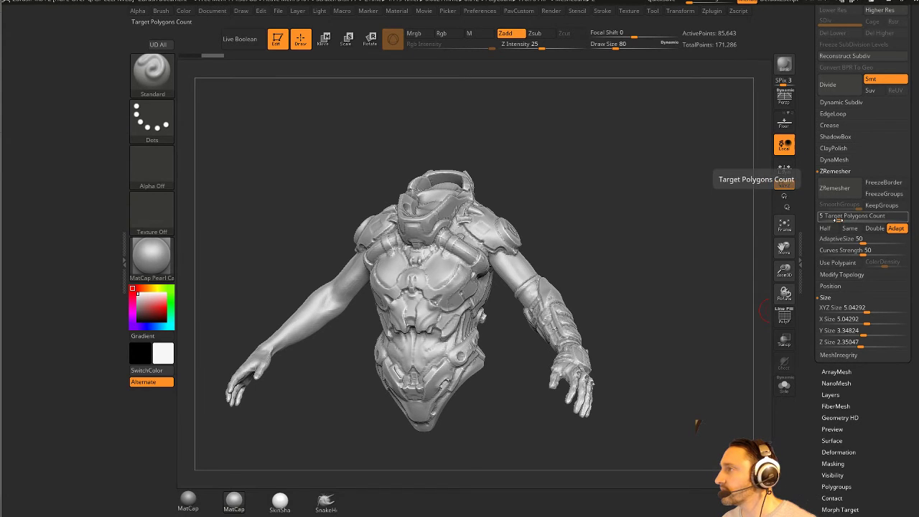
click(849, 240)
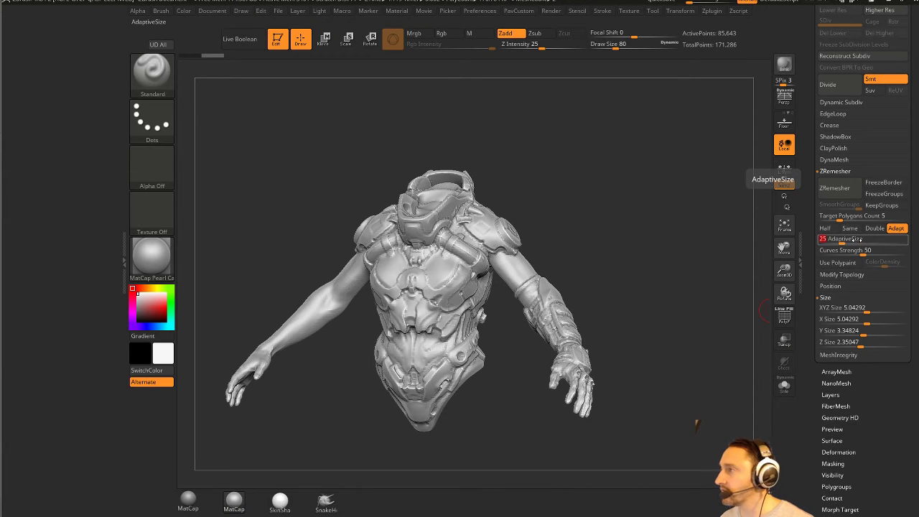
key(Return)
click(834, 188)
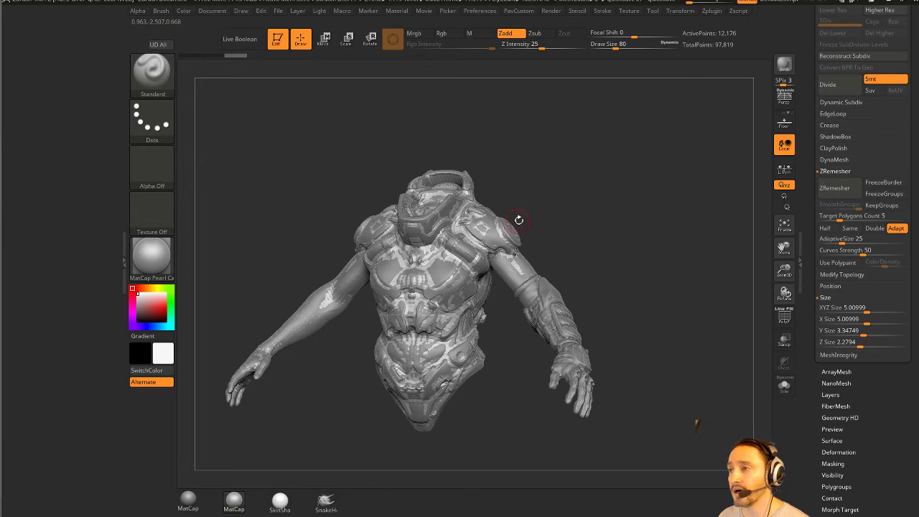
Step: Show the wireframe and isolate the remeshed body to examine its topology, and compare it with the original merged mesh
click(784, 317)
drag(765, 288, 747, 337)
click(784, 387)
drag(747, 402, 695, 335)
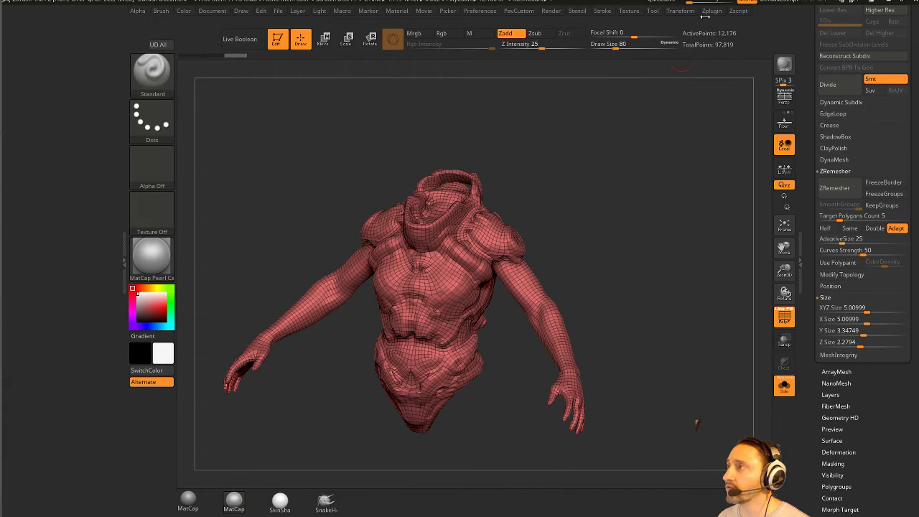
click(784, 386)
scroll(847, 273, up, 10)
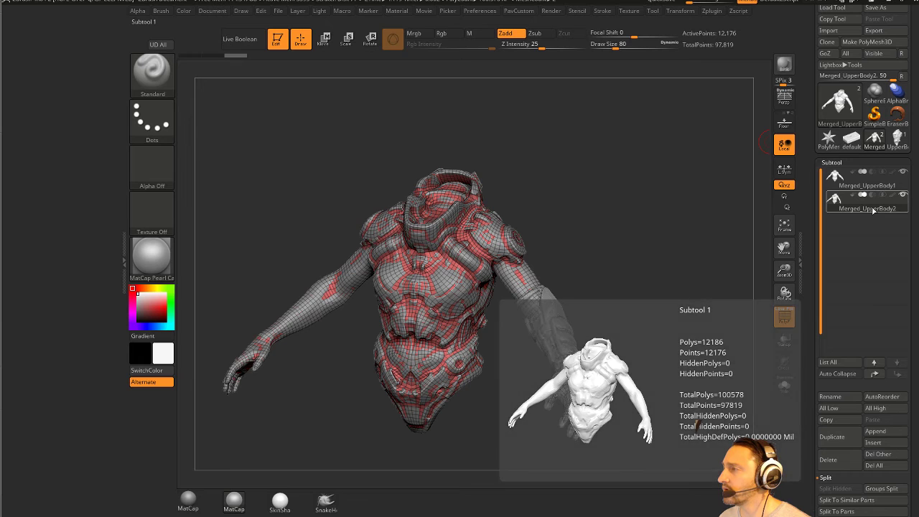
key(space)
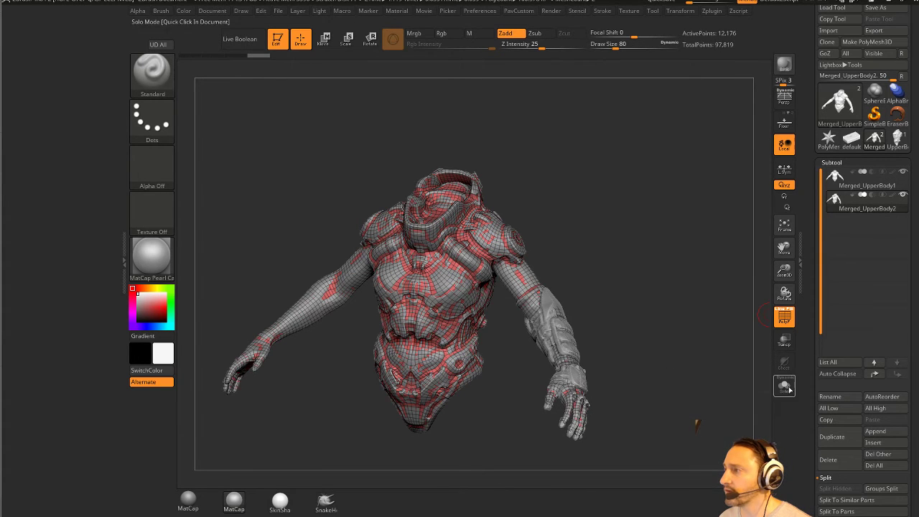
Step: Append the remeshed Merged_UpperBody tool as a subtool of the original UpperBody1 tool
click(892, 146)
click(875, 431)
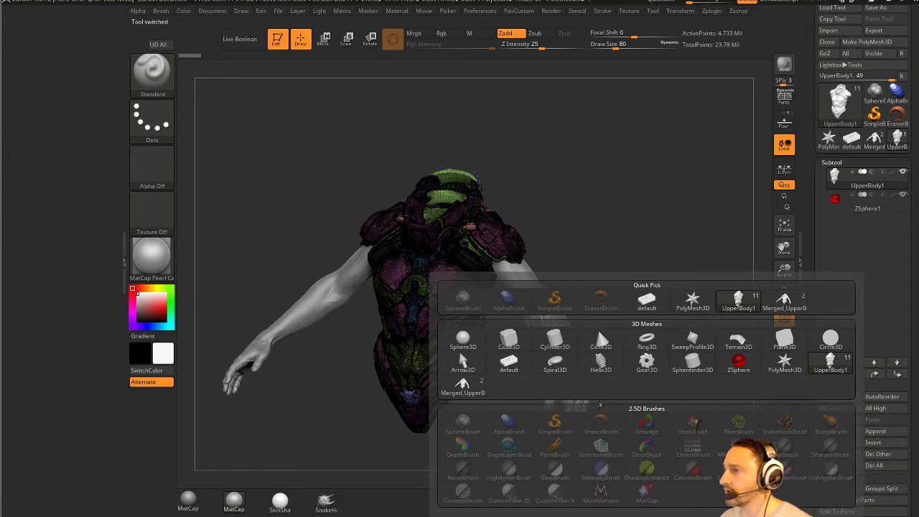
mouse_move(465, 387)
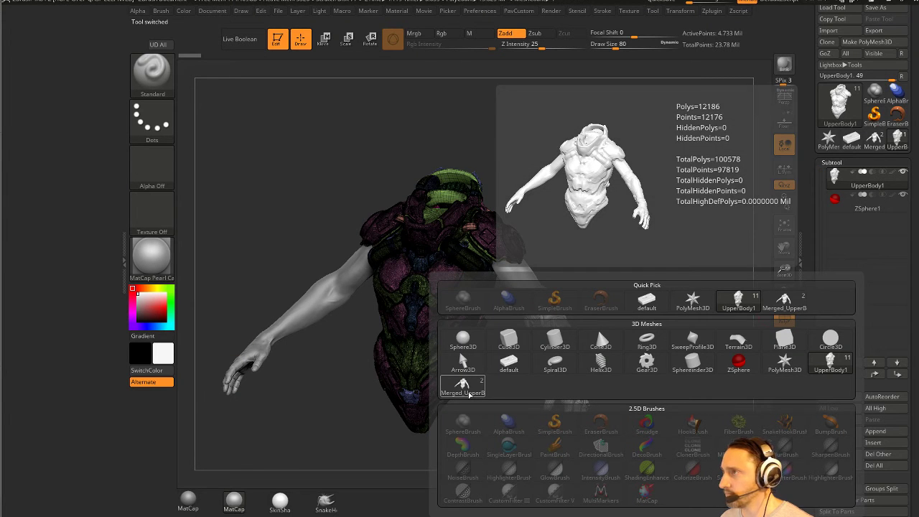
click(465, 388)
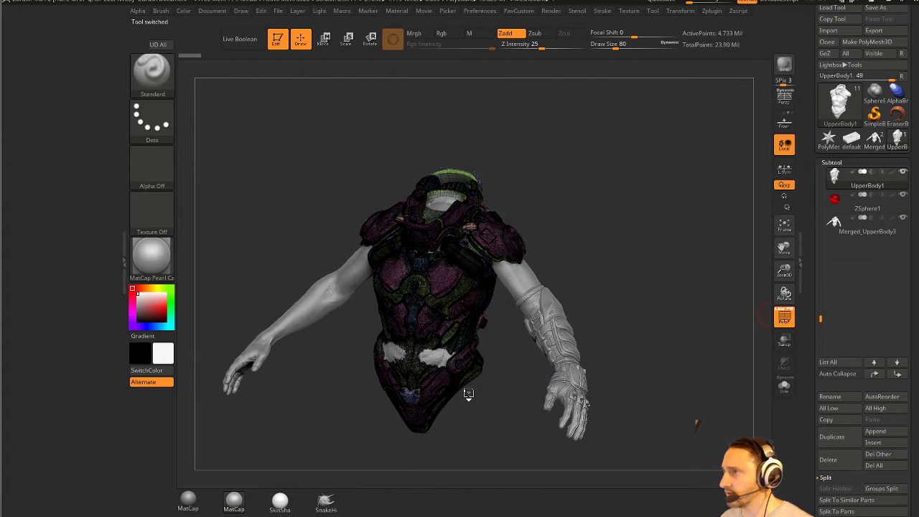
key(shift+f)
Step: Select the appended merged upper body and move it up in the subtool order, directly below UpperBody1
click(882, 232)
drag(661, 285, 632, 282)
click(876, 374)
drag(732, 252, 470, 197)
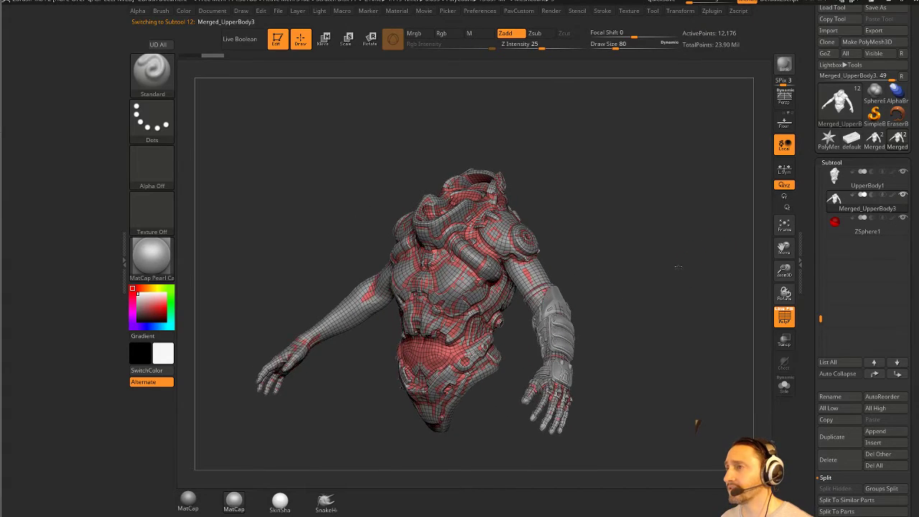
drag(677, 266, 716, 256)
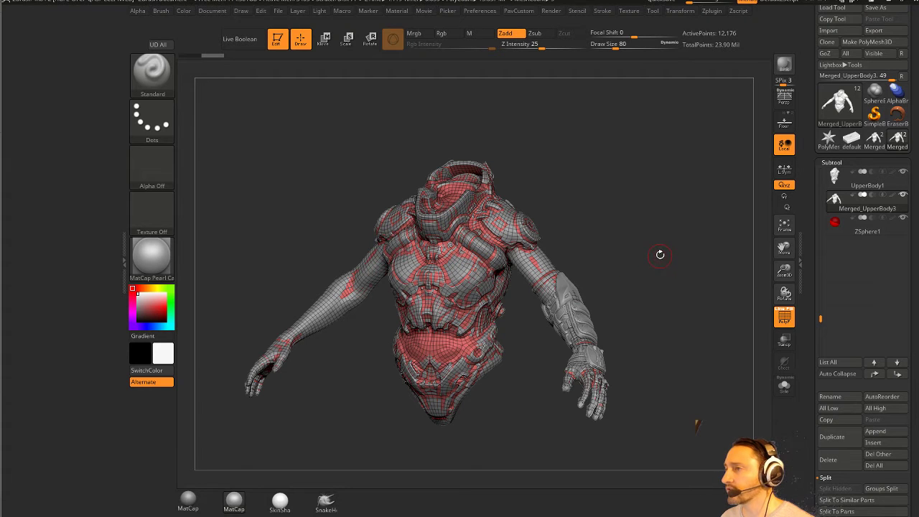
Step: Subdivide the remeshed upper body once and project all visible subtools' detail onto it with ProjectAll
key(space)
key(space)
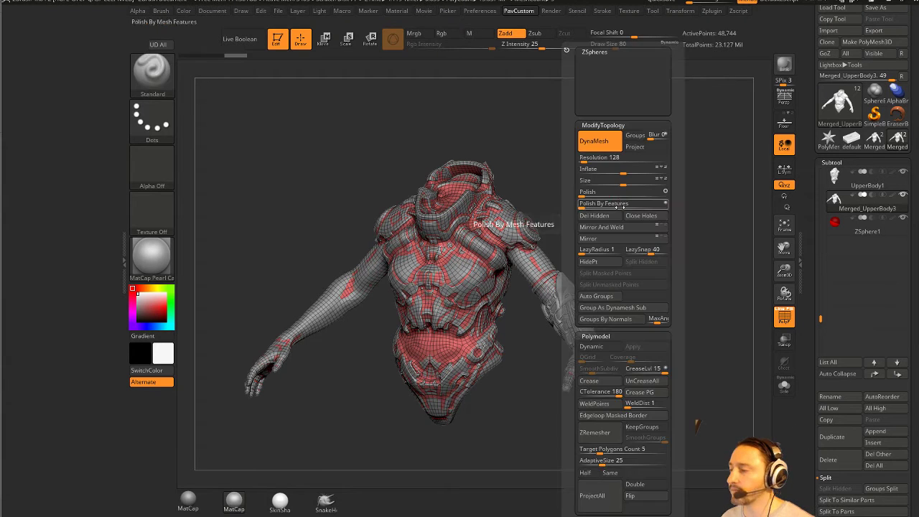
click(593, 495)
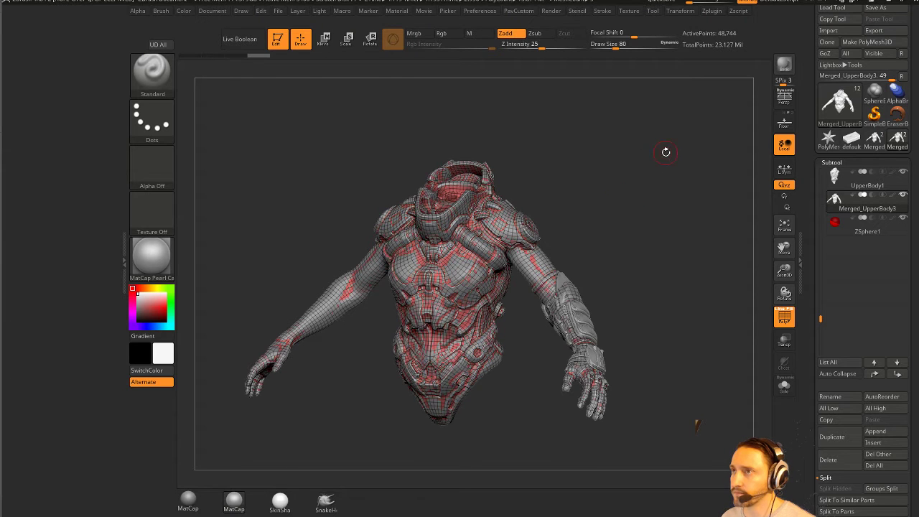
Step: Subdivide the upper body a second time and project all subtools onto it, and undo both operations
key(space)
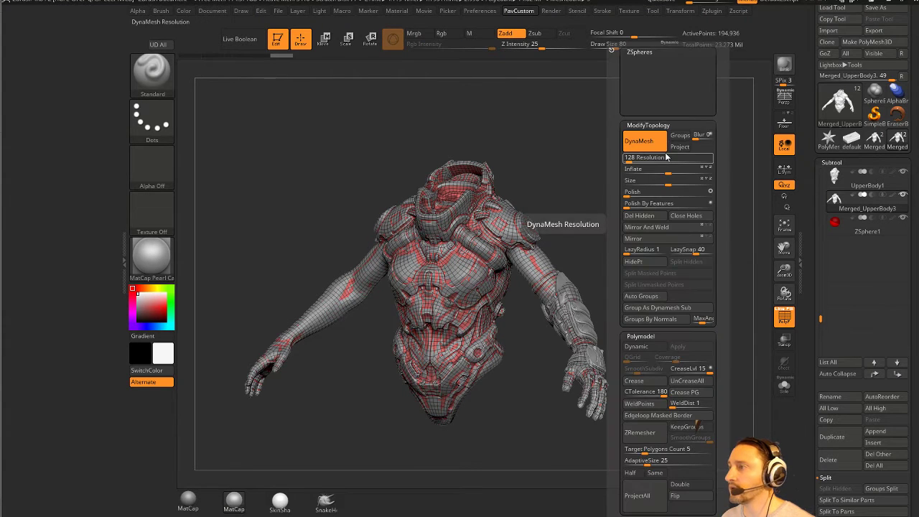
key(ctrl+p)
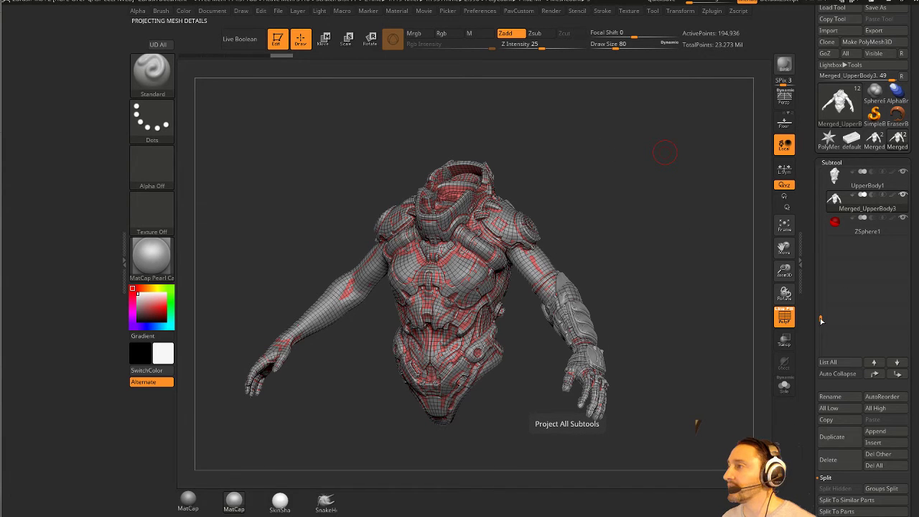
drag(503, 122, 540, 125)
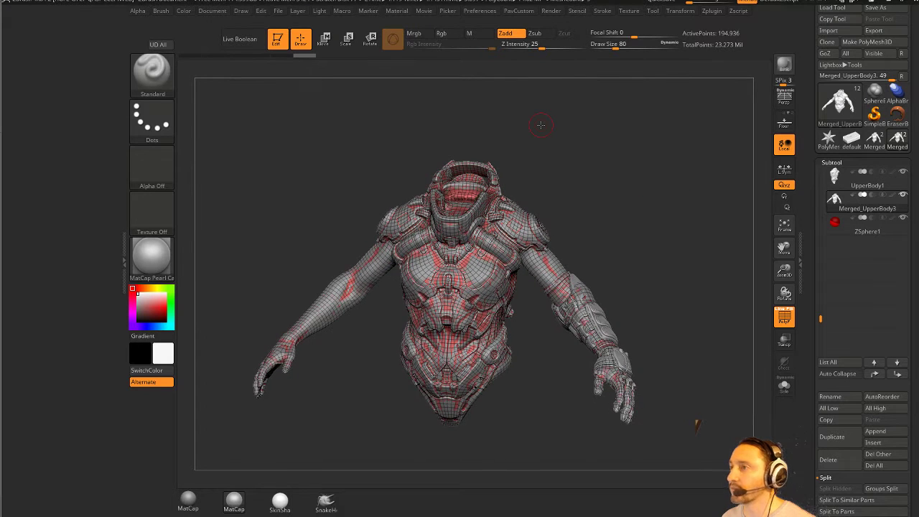
key(ctrl)
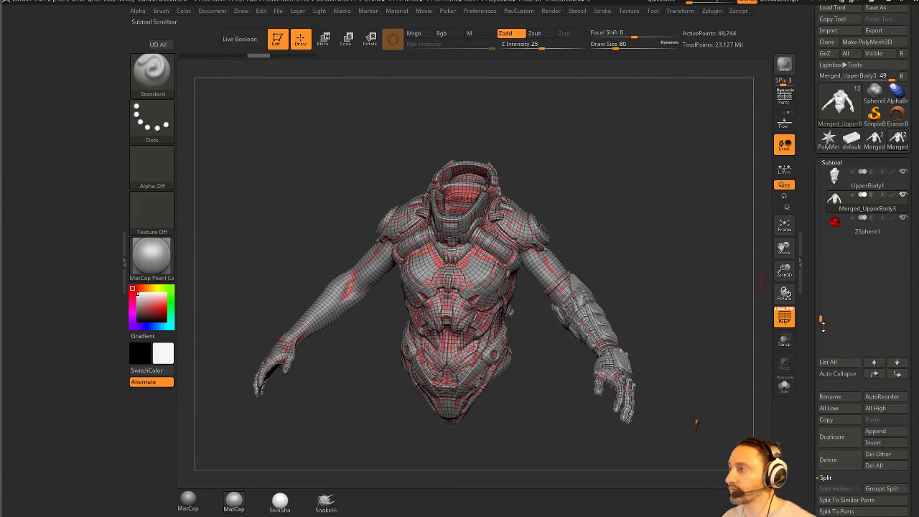
Step: Turn on the polypaint display for the character's subtools in the subtool list
drag(819, 306, 819, 274)
click(868, 231)
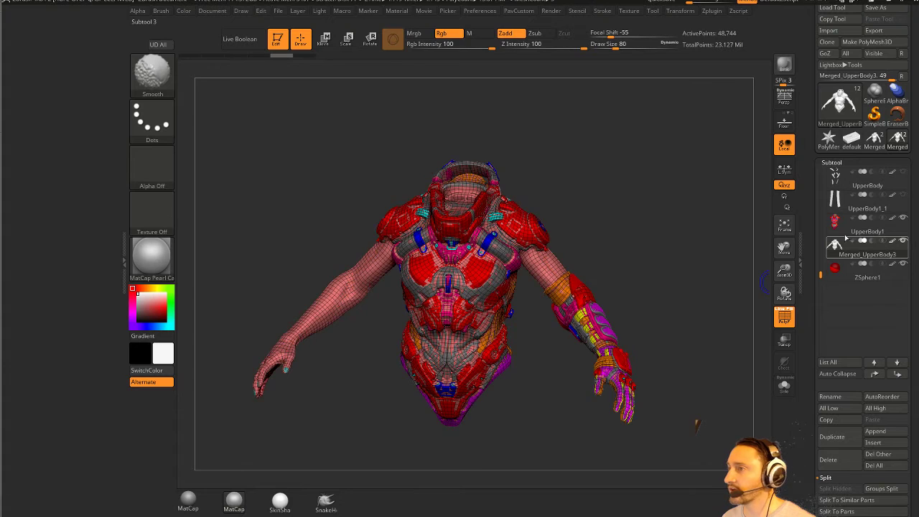
drag(588, 194, 648, 198)
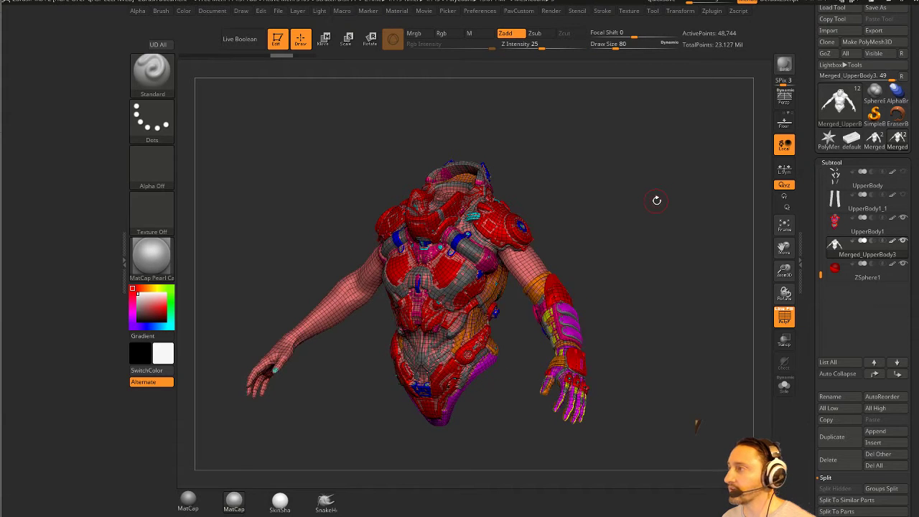
Step: Project all visible subtools onto the merged upper body, subdivide it once more, and repeat the projection
key(space)
click(630, 497)
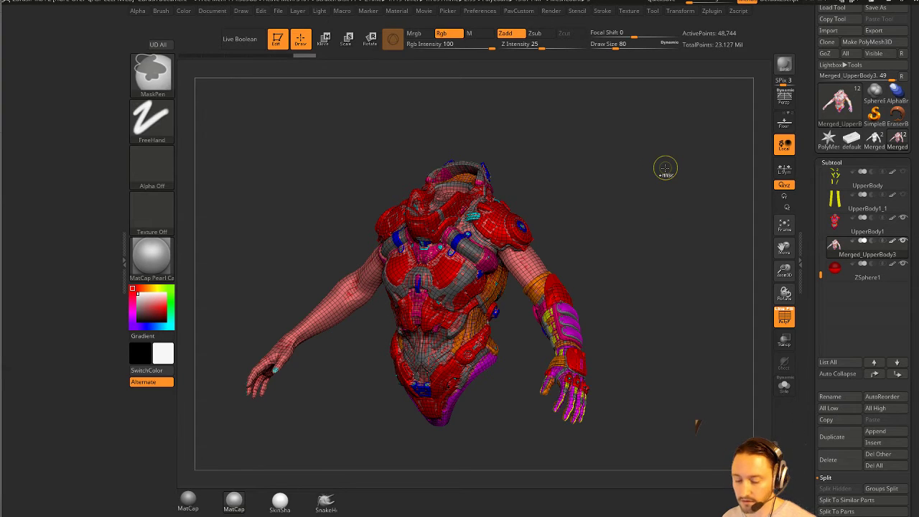
key(shift+p)
click(632, 495)
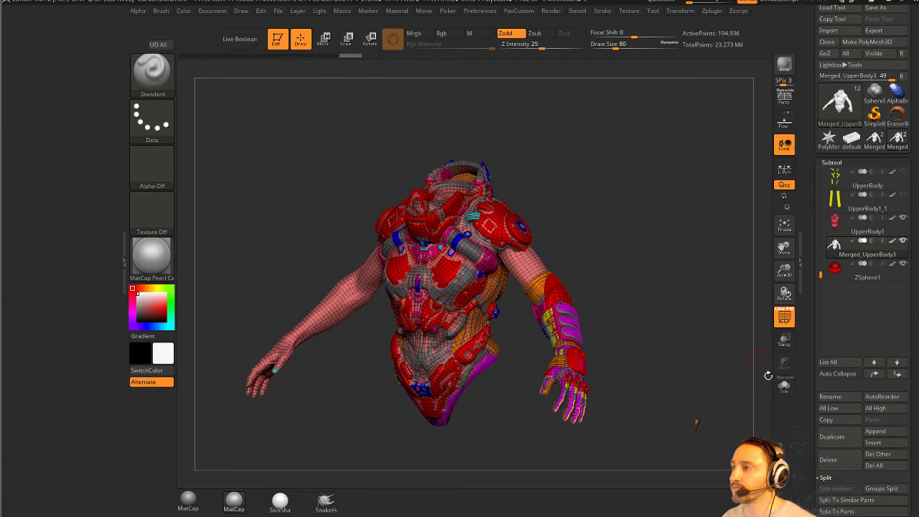
Step: Isolate the projected upper body and hide its wireframe to examine the transferred detail, and show all subtools again
click(793, 393)
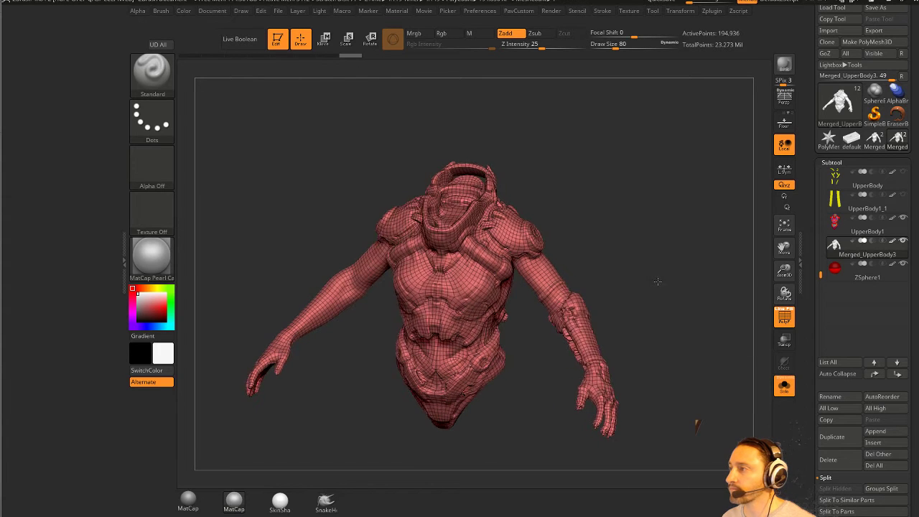
click(779, 320)
drag(764, 323, 762, 291)
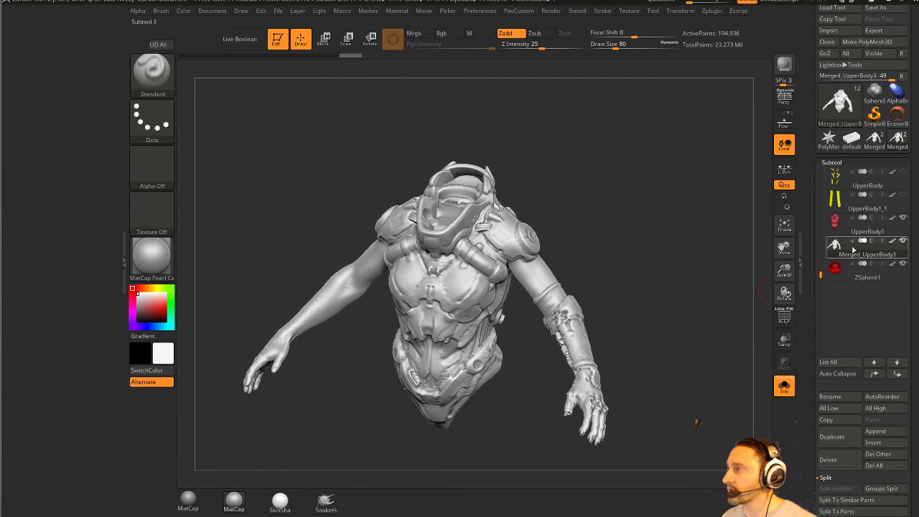
click(784, 387)
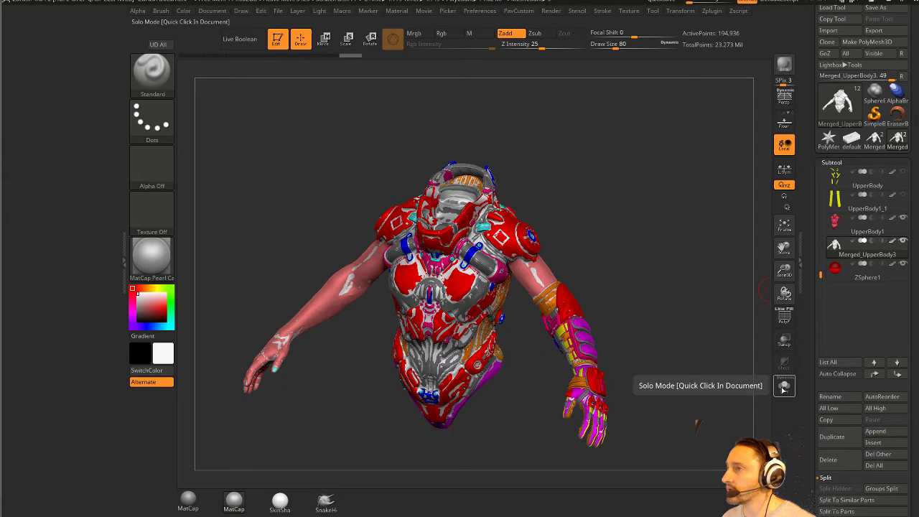
Step: Run ProjectAll again on the subdivided upper body and answer the PolyPainting projection question
key(F1)
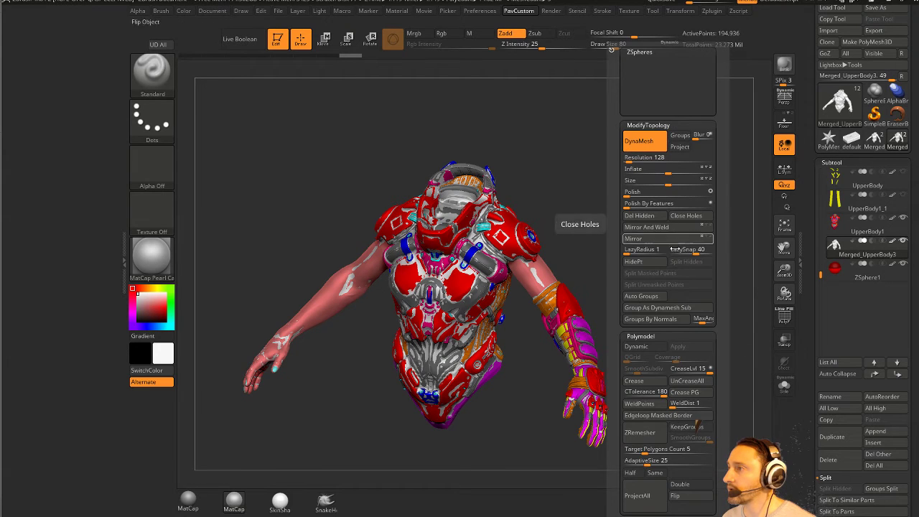
click(632, 425)
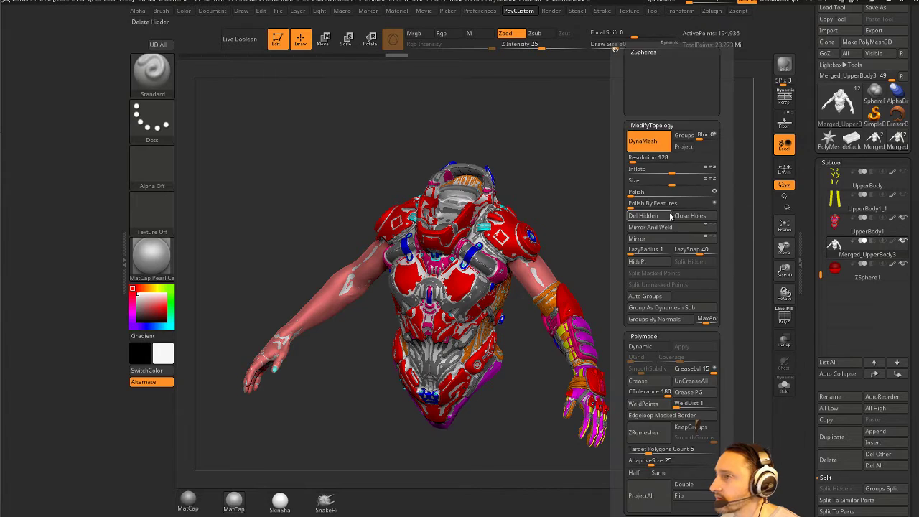
click(649, 495)
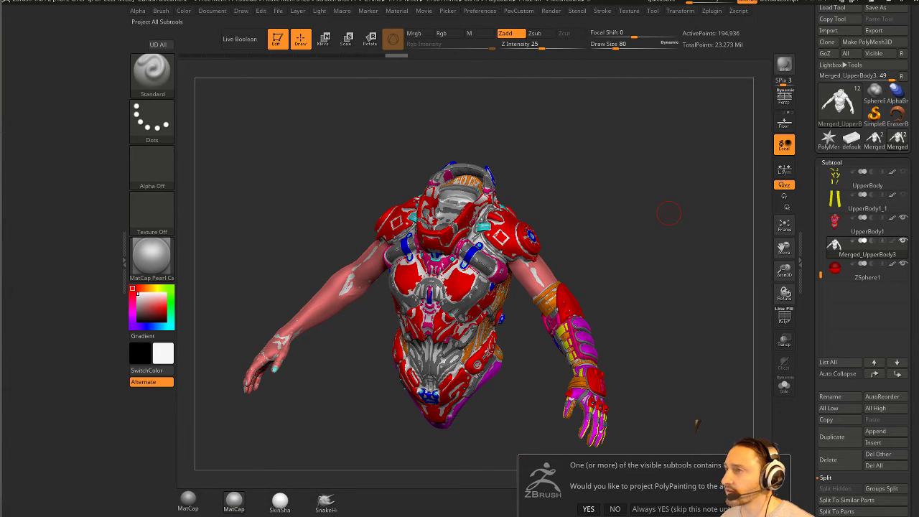
click(647, 509)
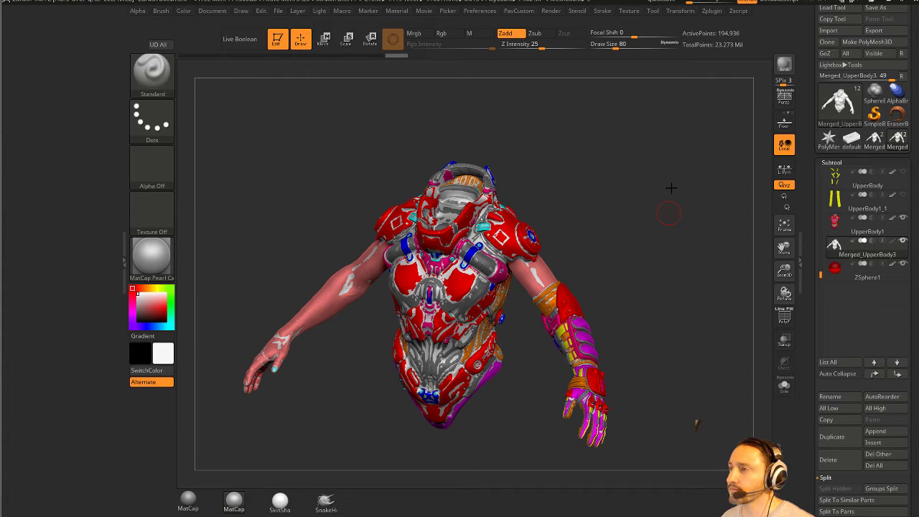
Step: Recheck the reprojected upper body on its own and bring the other subtools back into view
drag(663, 182, 673, 197)
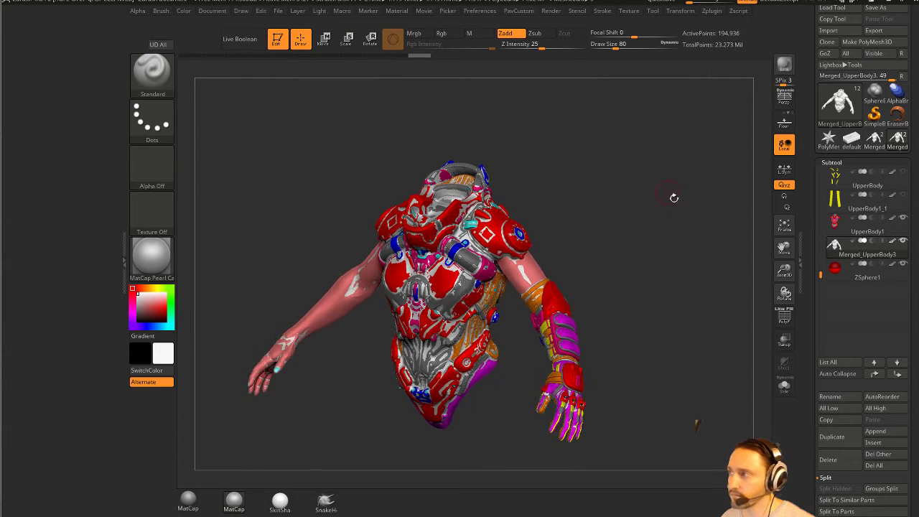
click(784, 385)
click(784, 385)
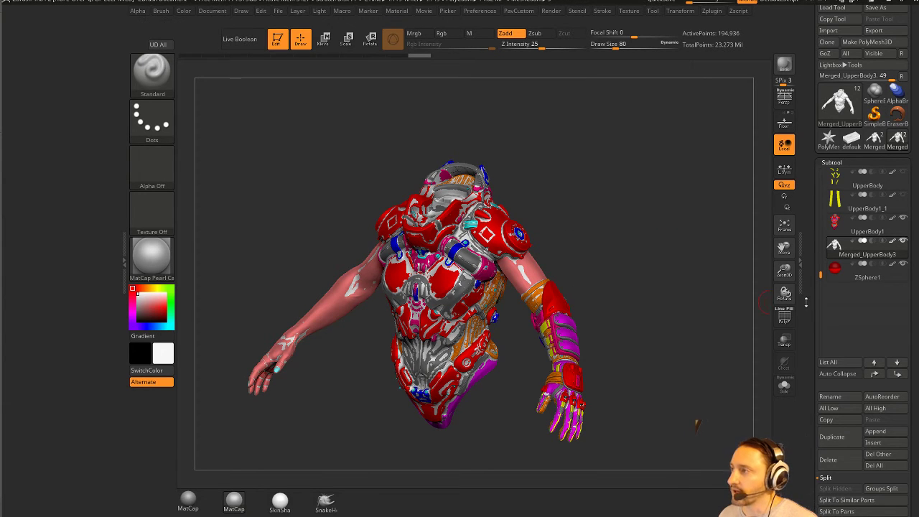
Step: Dock the Zplugin palette beside the canvas and switch the merged upper body to subdivision level 1
click(712, 11)
drag(707, 24, 125, 122)
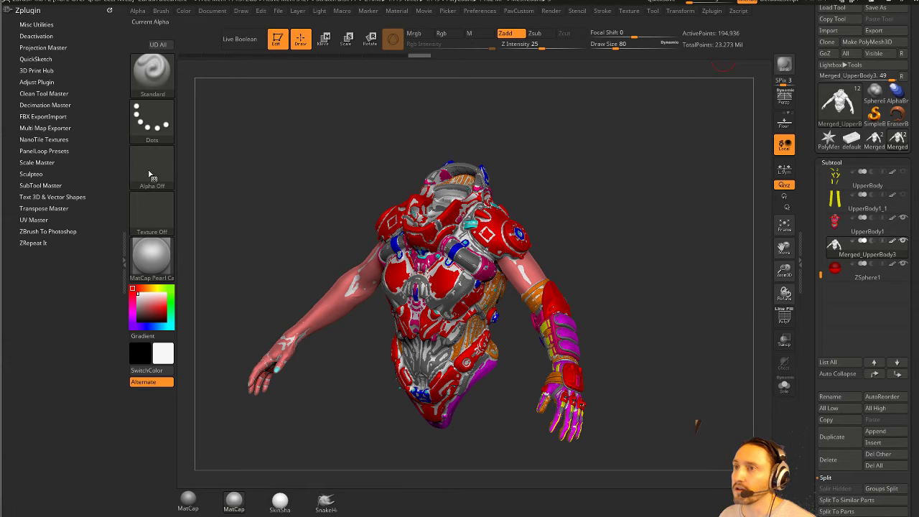
scroll(852, 254, down, 6)
click(852, 257)
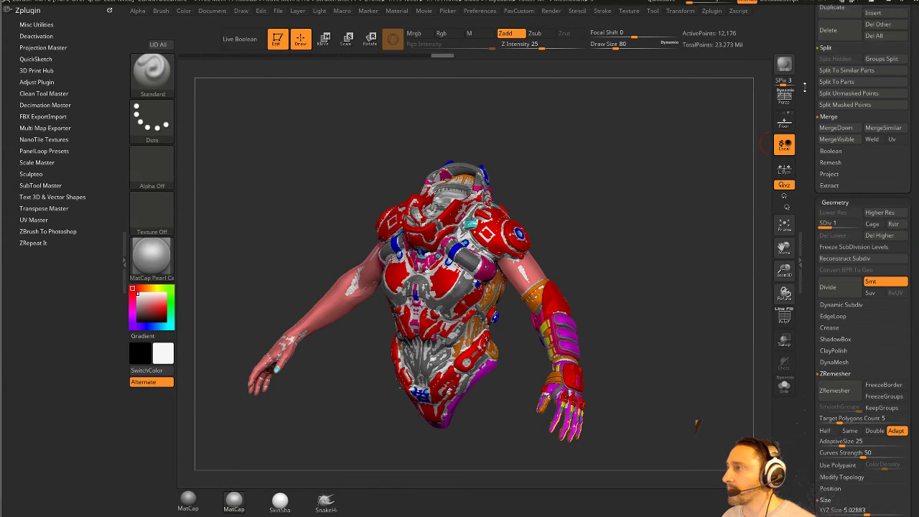
scroll(847, 287, down, 6)
click(825, 220)
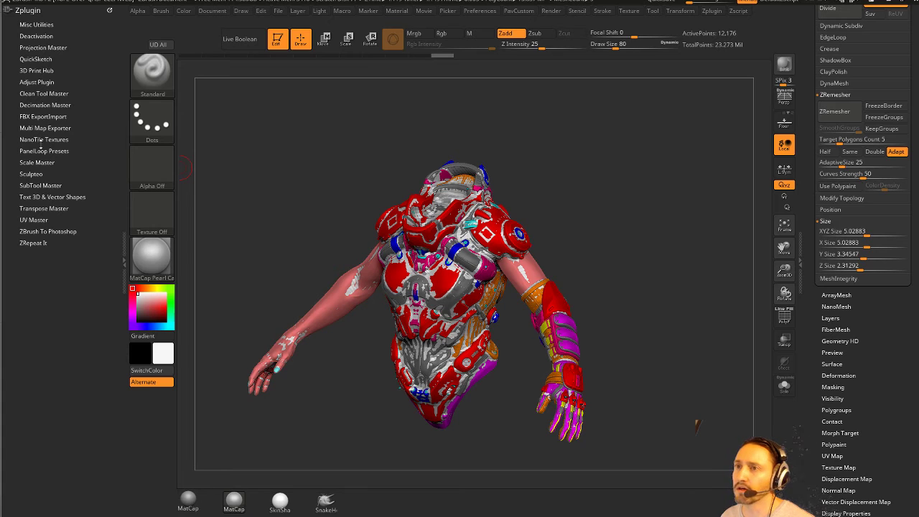
Step: Review the Multi Map Exporter's map types, map size and export options, and collapse the section
key(shift)
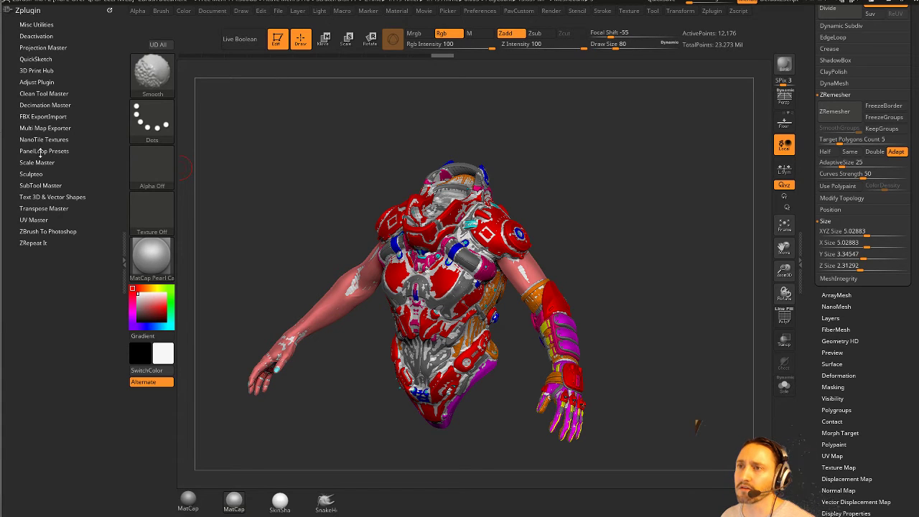
click(37, 118)
click(36, 117)
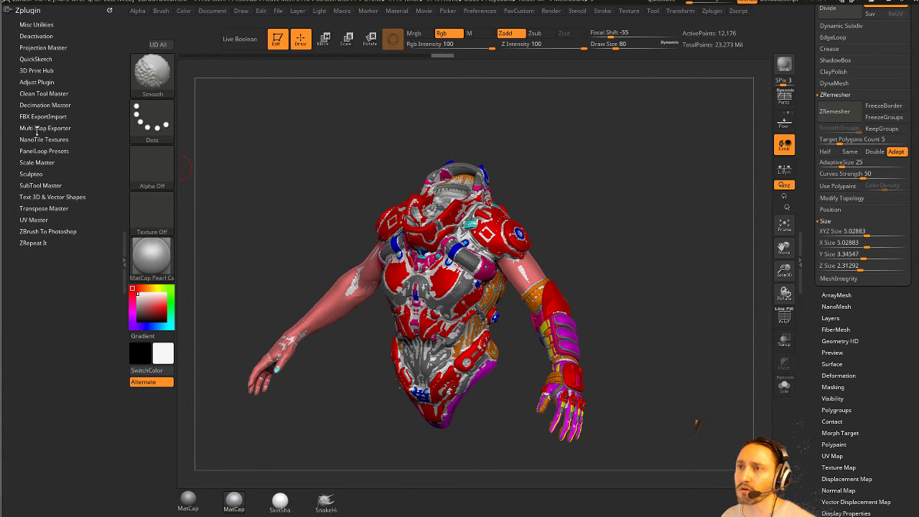
click(38, 128)
drag(625, 208, 671, 197)
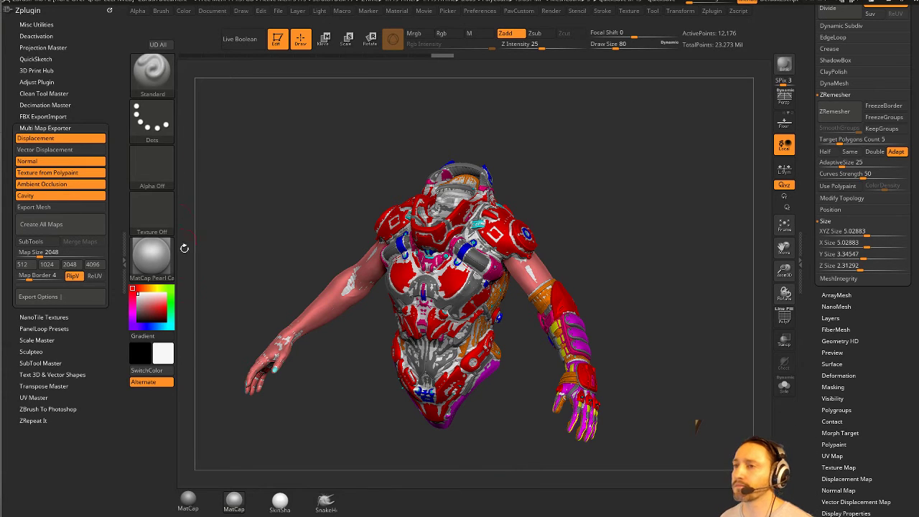
click(44, 128)
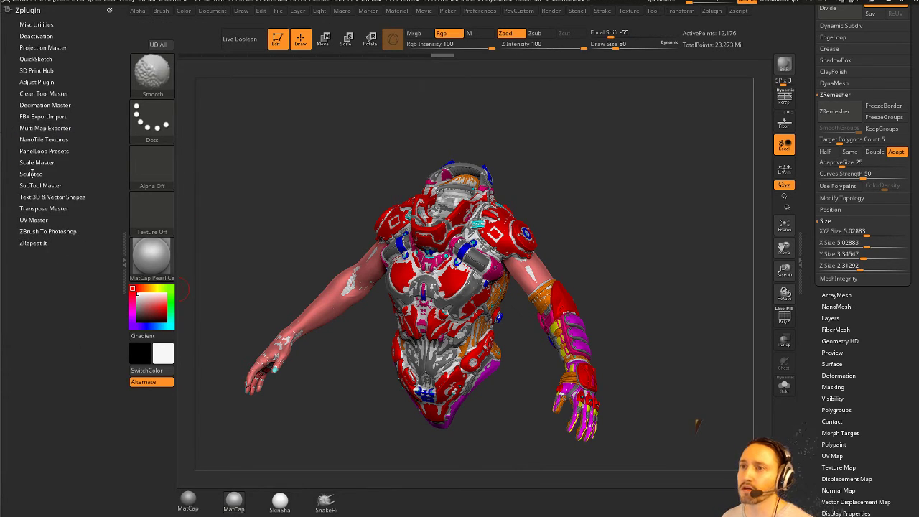
Step: Display Scale Master's unit-scale export options, and switch through Maya to Fusion 360 to view the plate with two holes
click(37, 163)
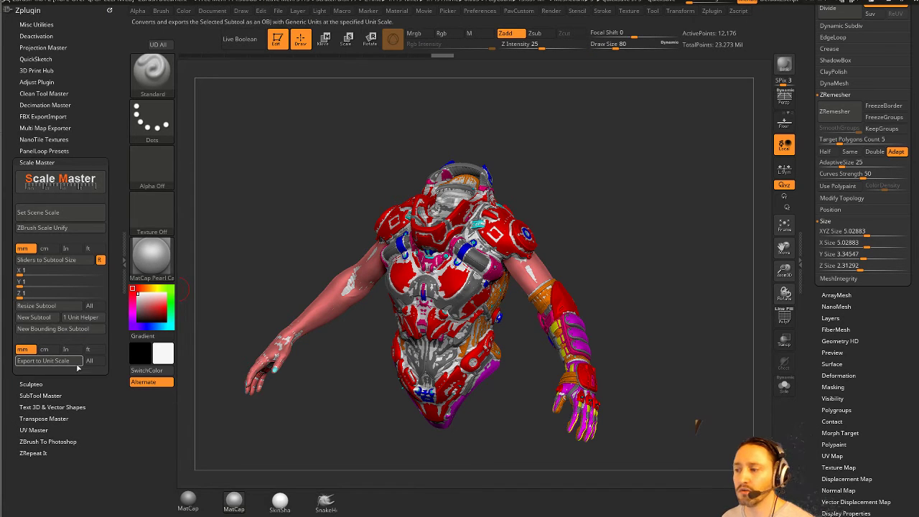
key(alt+Tab)
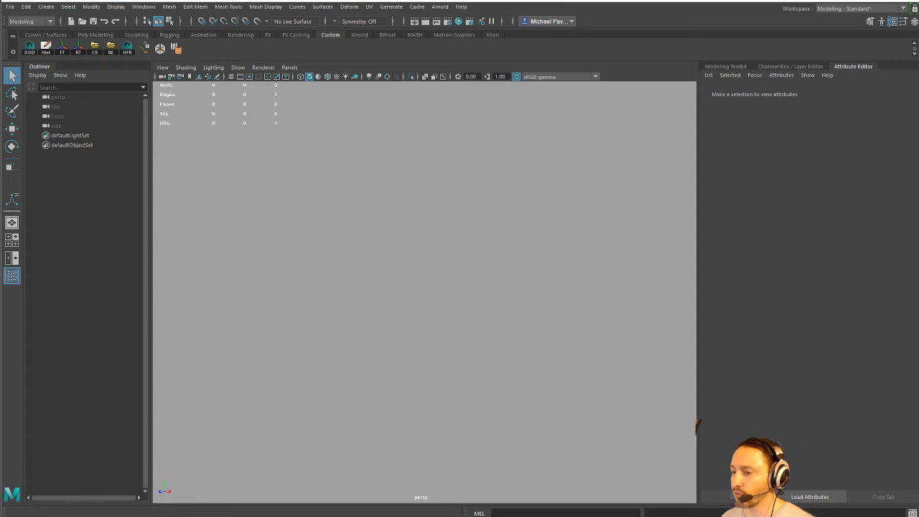
key(alt+Tab)
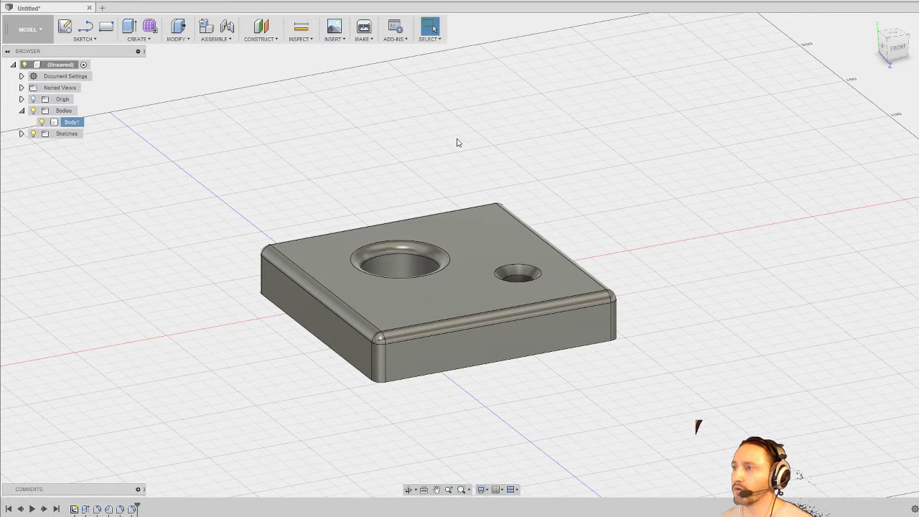
shift+middle_drag(476, 139, 503, 174)
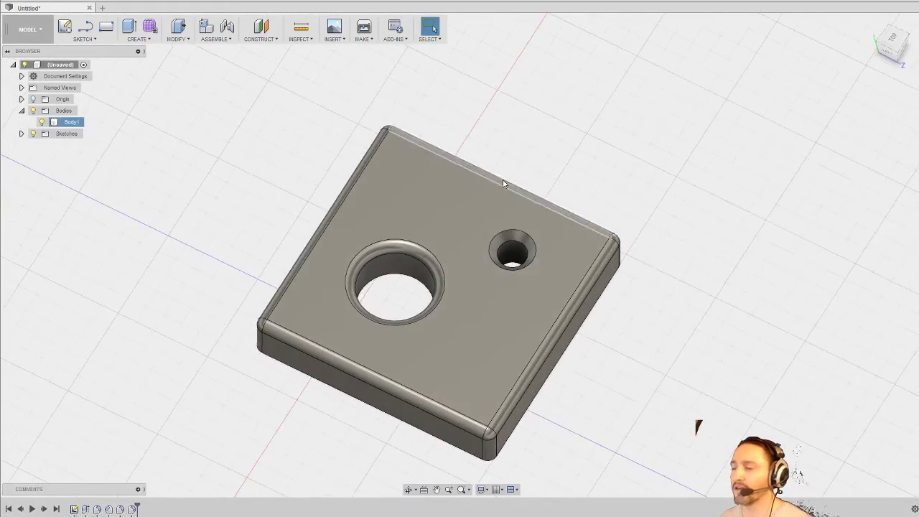
Step: Look over the plate with two holes from a lower, wider angle in Fusion 360 and switch back to ZBrush
scroll(581, 225, down, 5)
shift+middle_drag(581, 226, 607, 201)
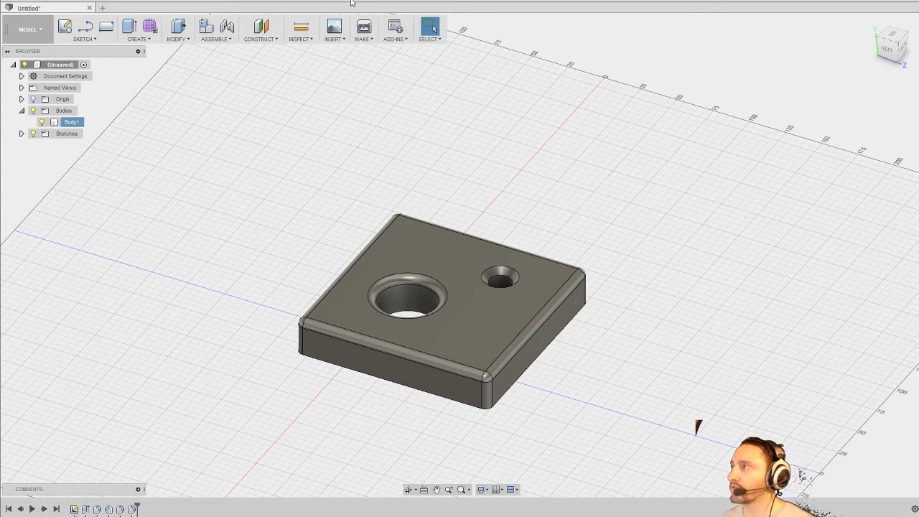
key(Escape)
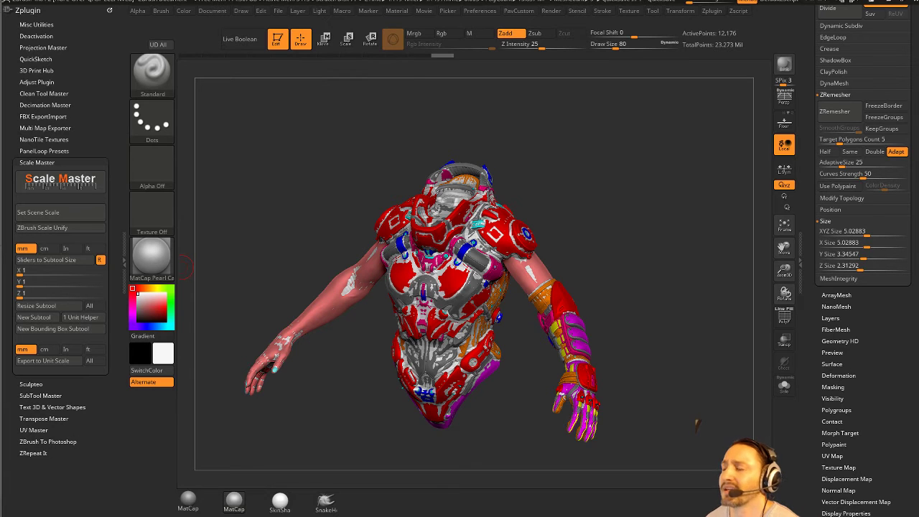
Step: Delete all subtools of the tool holding Merged_UpperBody3, and delete the Merged_UpperBody2 subtool from the remaining merged tool
click(813, 100)
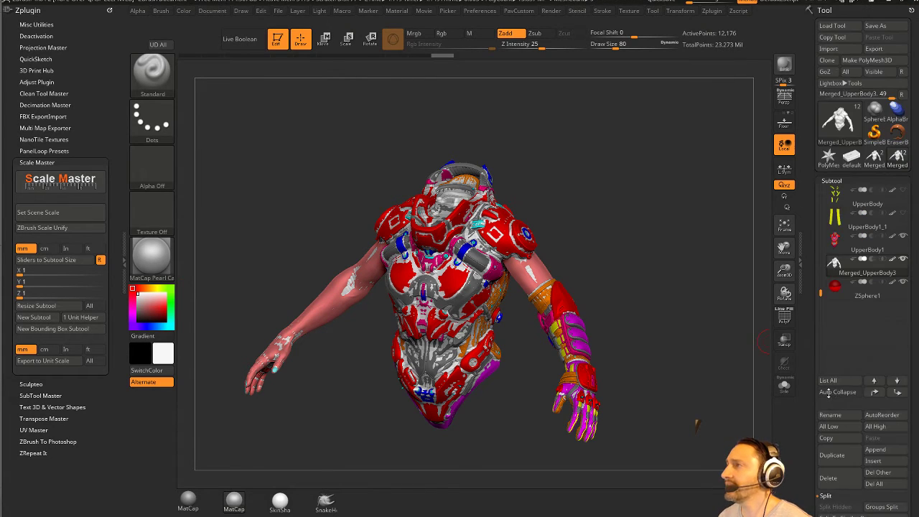
drag(707, 206, 717, 230)
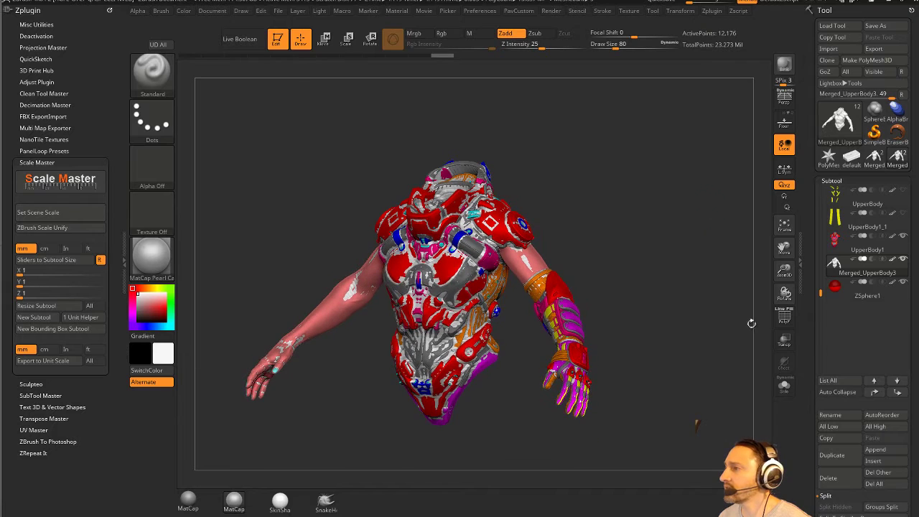
click(874, 483)
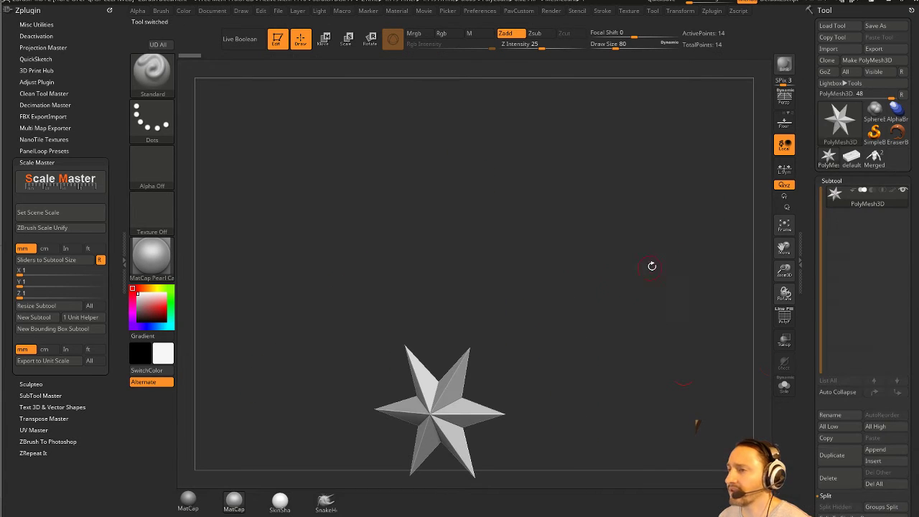
click(873, 158)
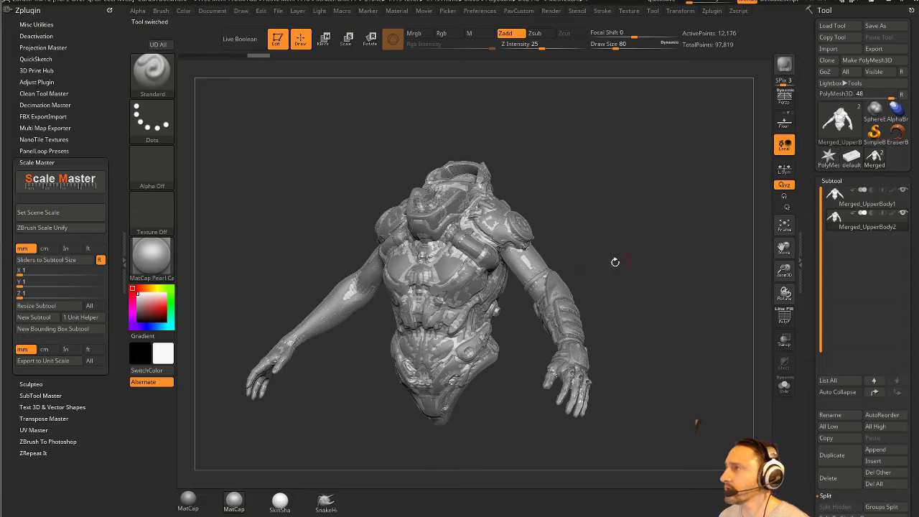
click(828, 477)
drag(683, 213, 652, 219)
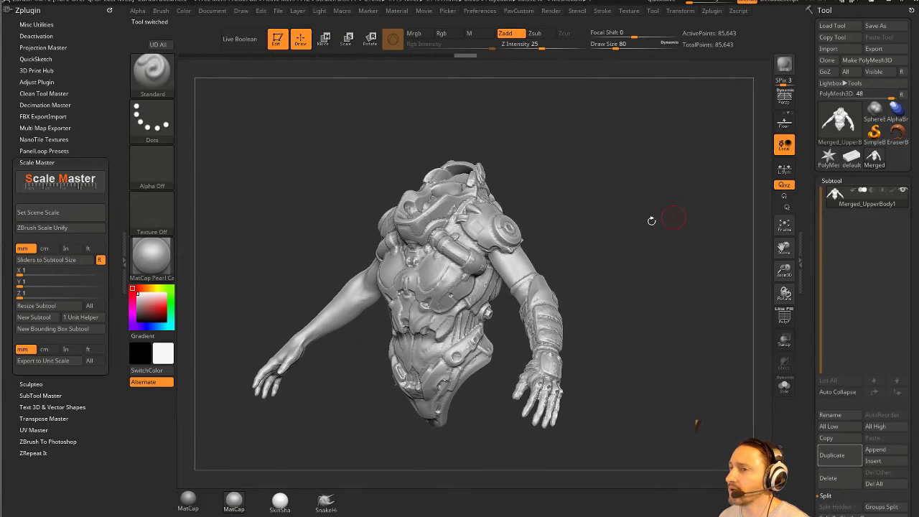
Step: Try MatCap Gray on the upper body and settle on the MatCap GreenClay material
click(151, 255)
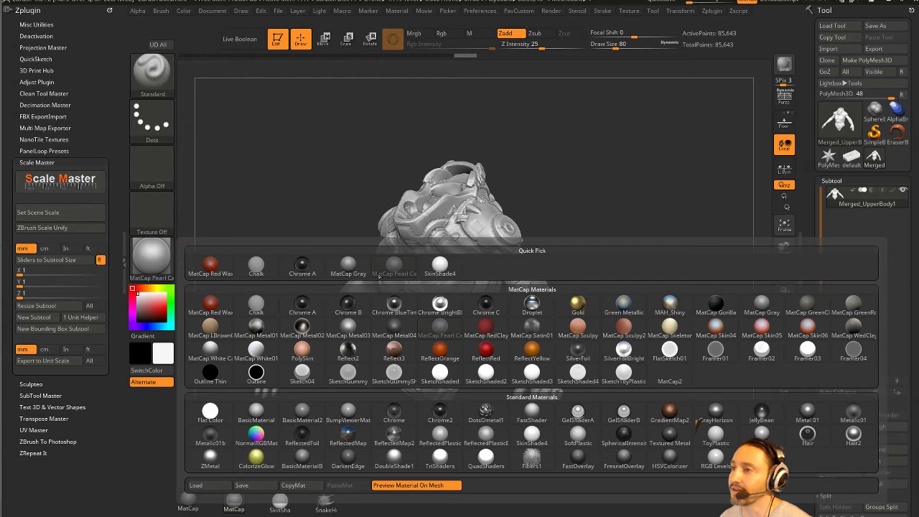
click(348, 267)
click(148, 262)
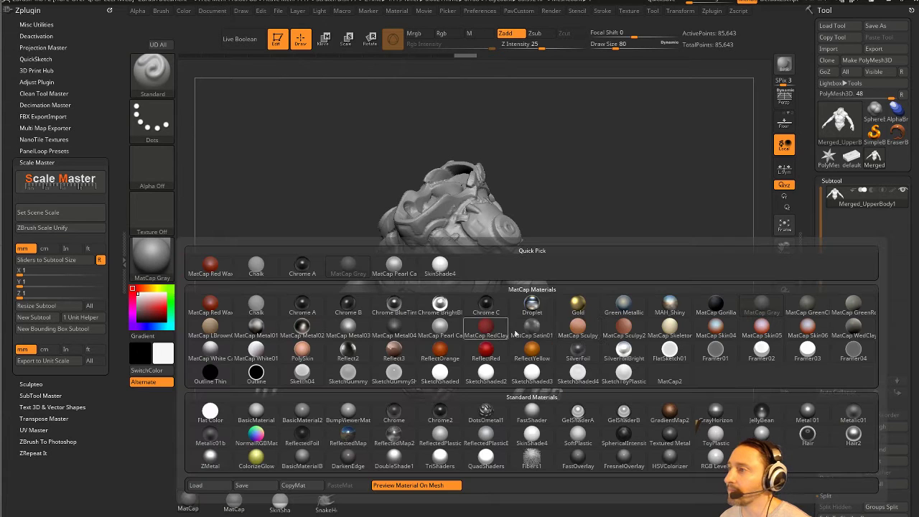
click(797, 330)
drag(637, 284, 599, 292)
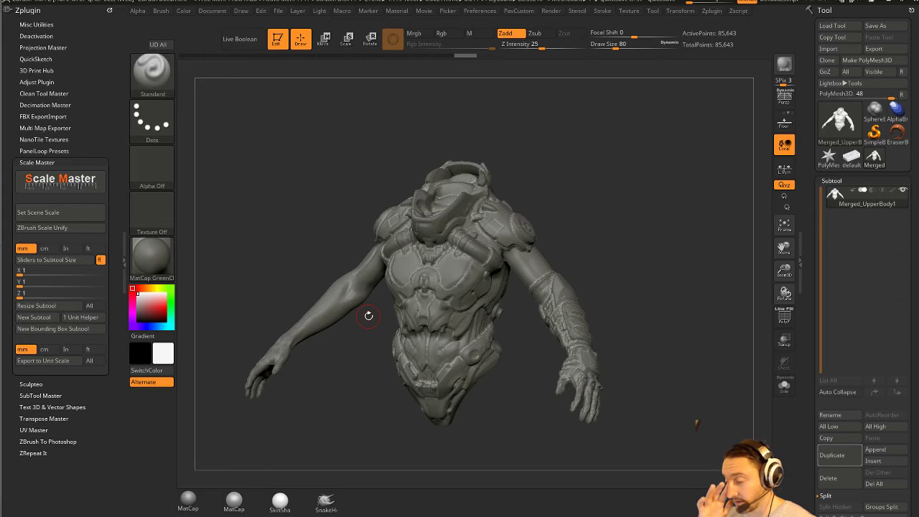
Step: Delete the remaining merged upper body tool and make the default plate tool active on the canvas
click(828, 156)
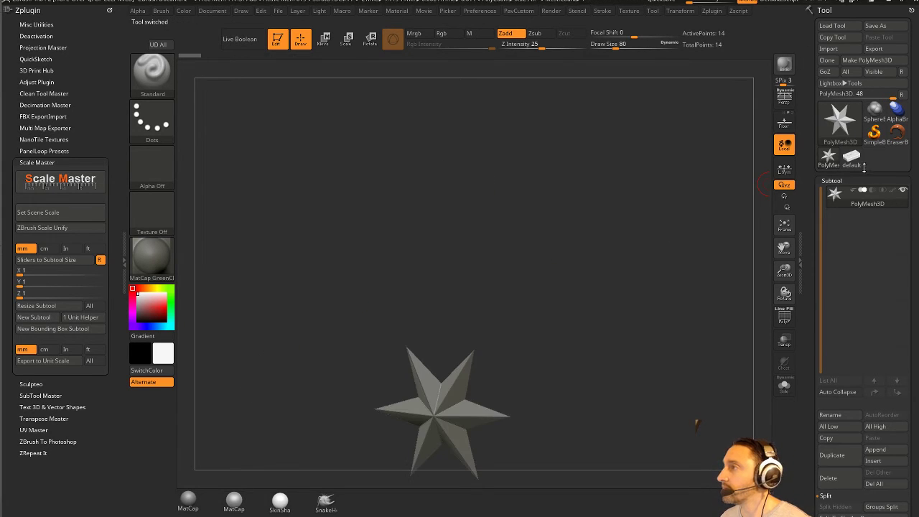
click(854, 160)
drag(718, 259, 655, 244)
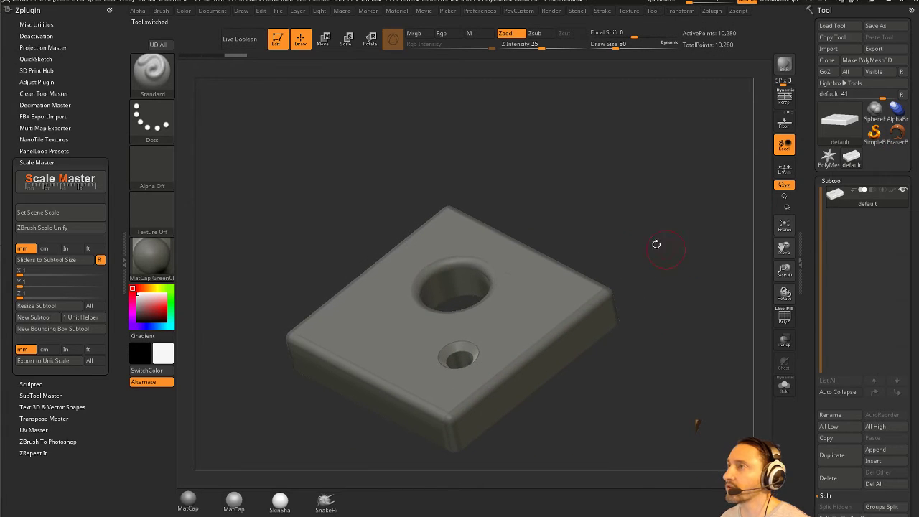
Step: Choose KeyShot as the external renderer and send the plate to it
click(403, 11)
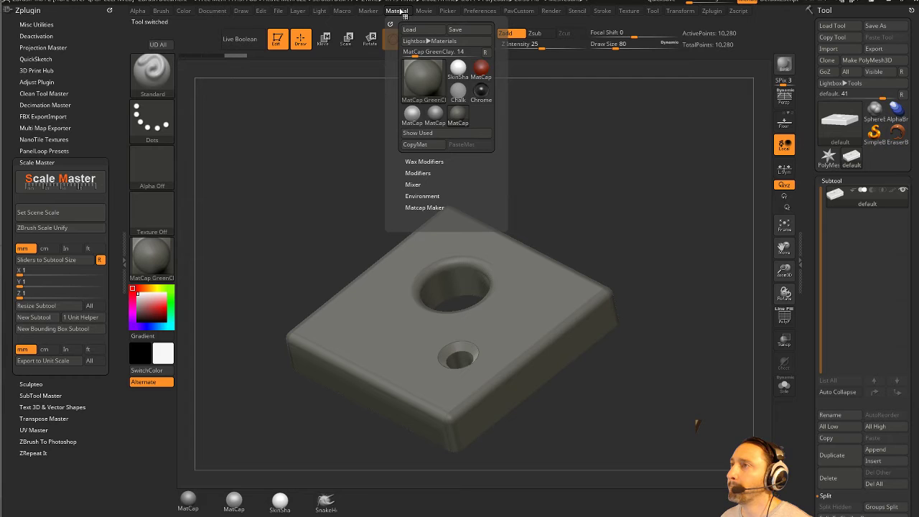
click(520, 12)
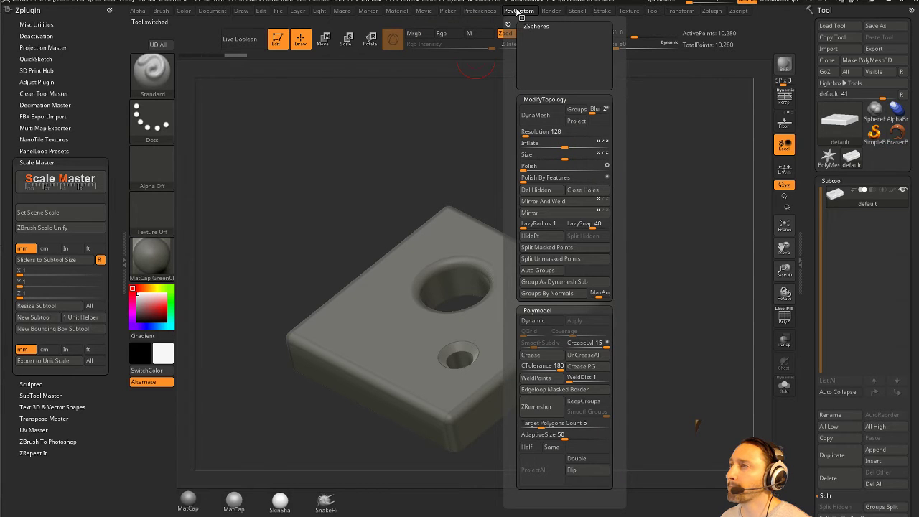
mouse_move(551, 11)
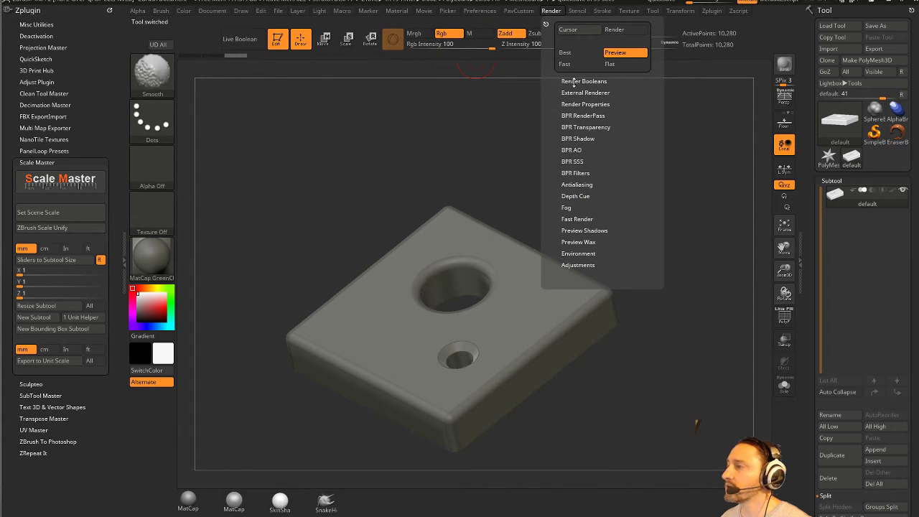
key(shift)
key(shift)
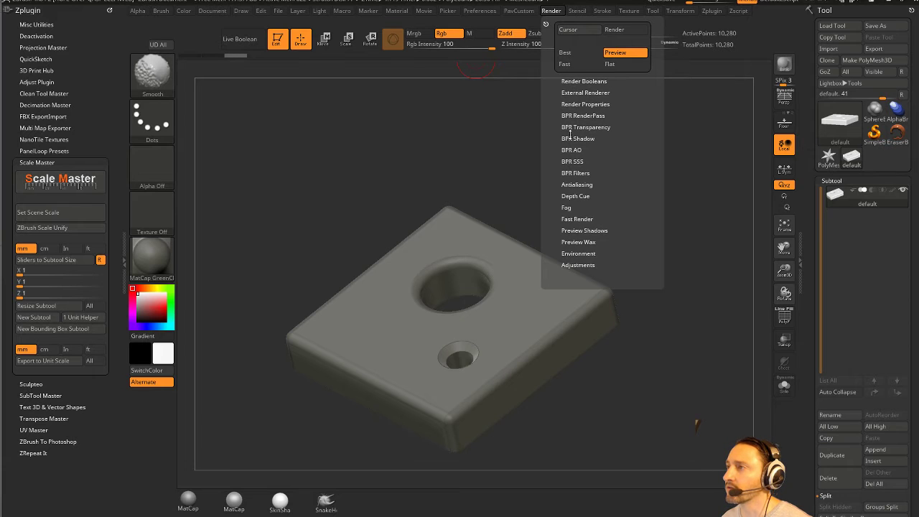
click(579, 94)
click(603, 125)
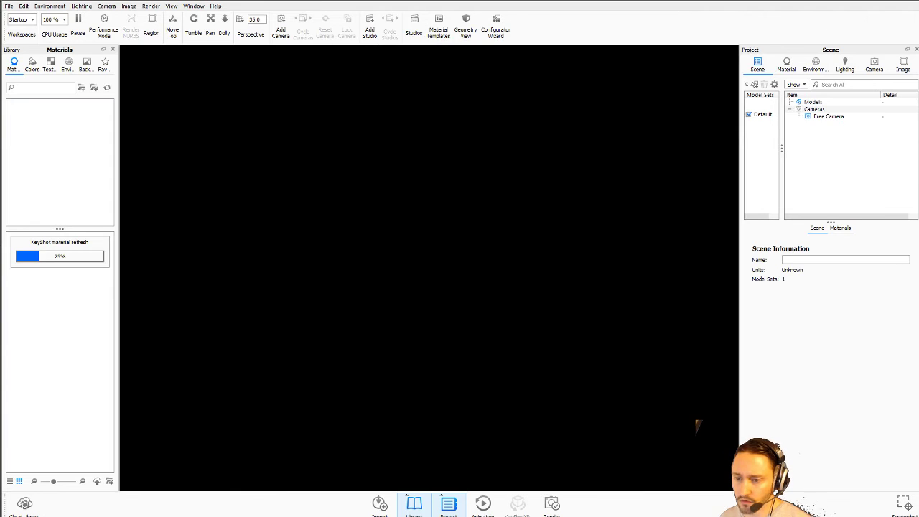
Step: Look through the YouTube channel's created playlists in the web browser and return to KeyShot
drag(918, 232, 337, 139)
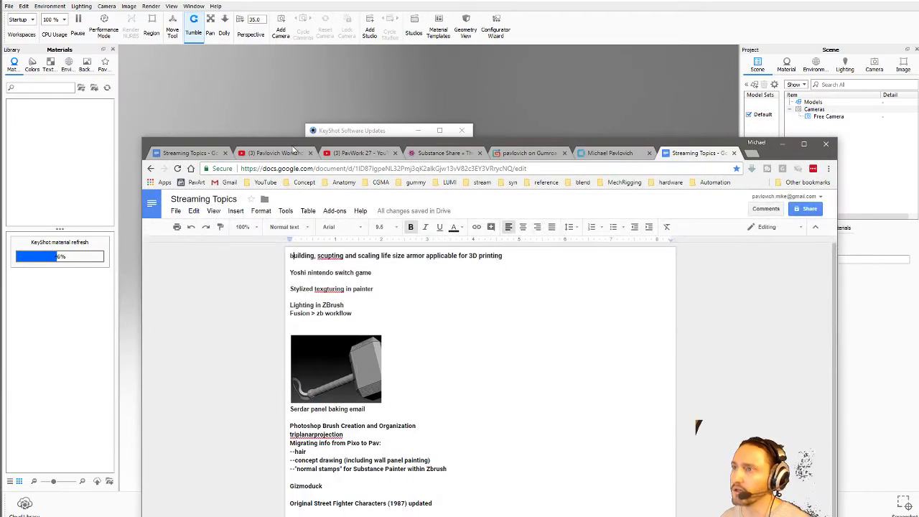
click(275, 153)
click(352, 153)
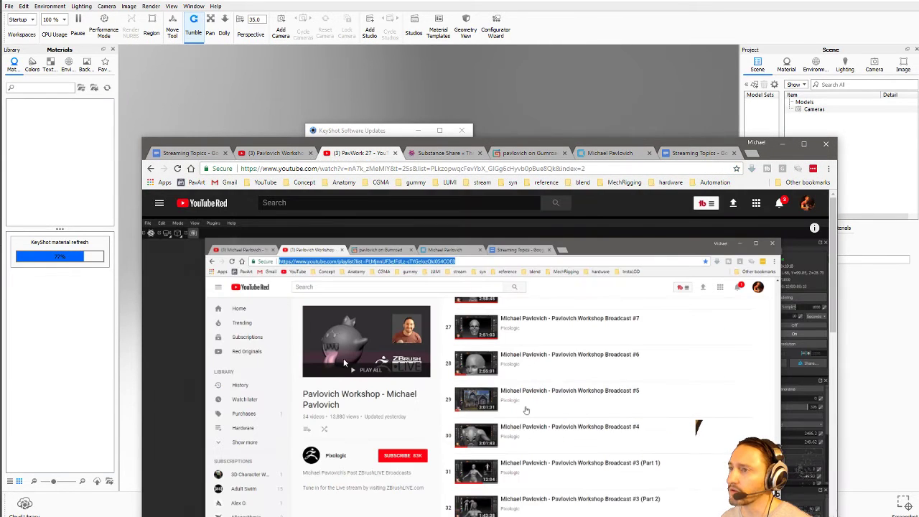
click(150, 168)
click(149, 168)
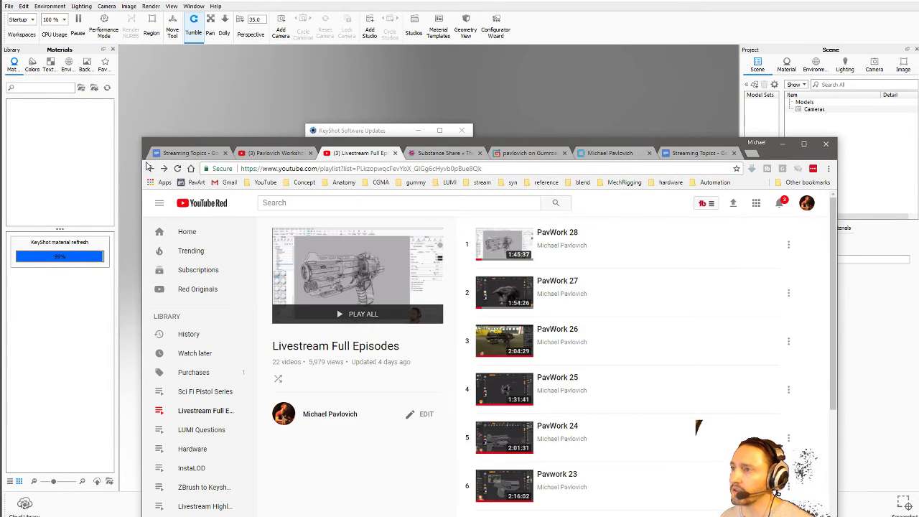
scroll(541, 342, down, 1)
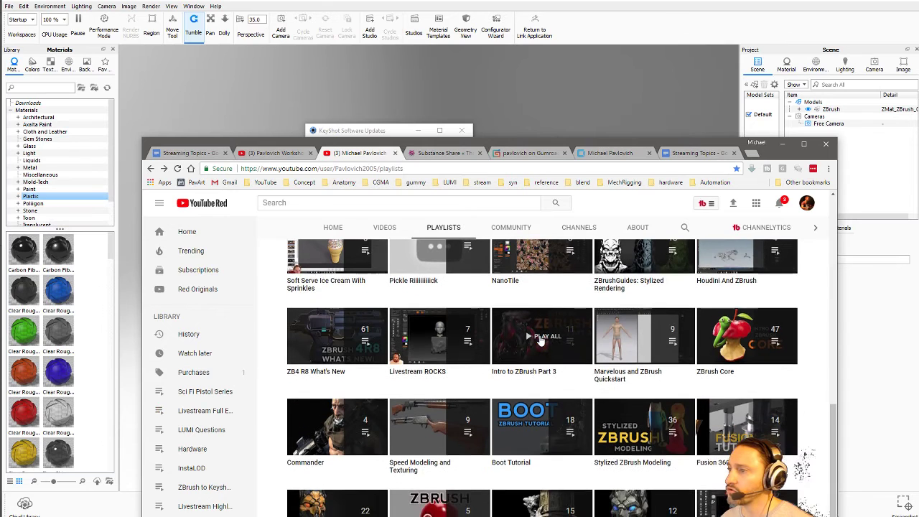
scroll(541, 342, up, 5)
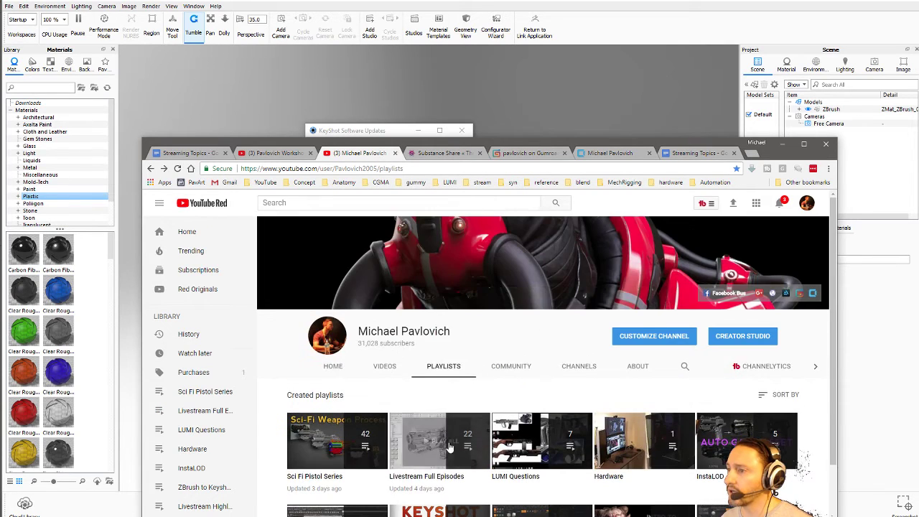
scroll(431, 388, down, 2)
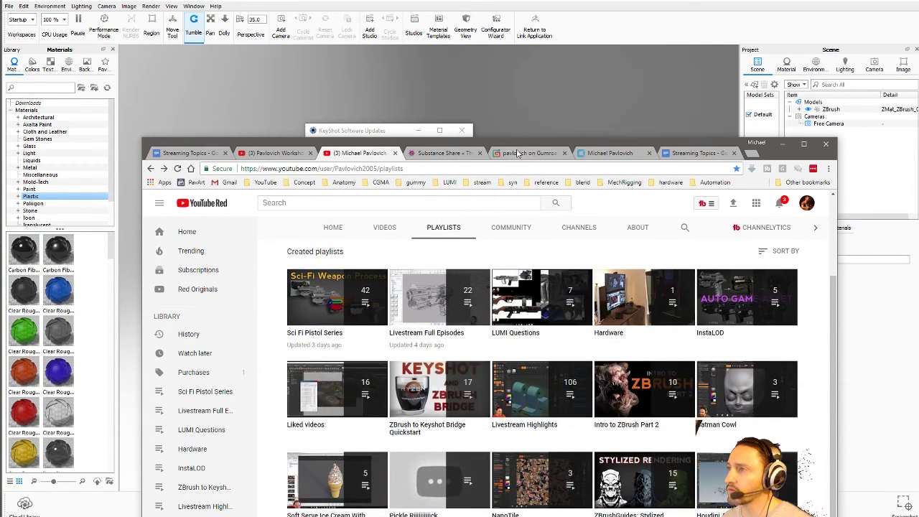
key(alt+Tab)
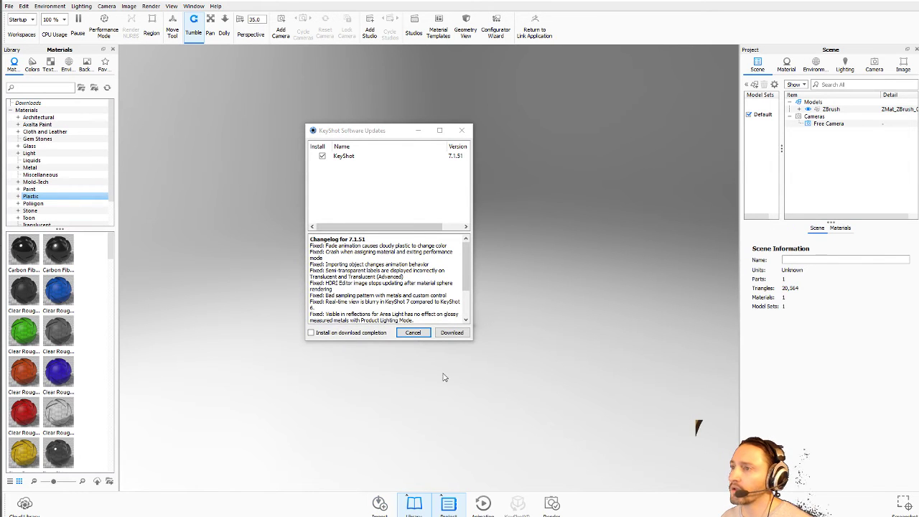
Step: Download the KeyShot 7.1.51 update to the Desktop with Install on download completion enabled
click(359, 334)
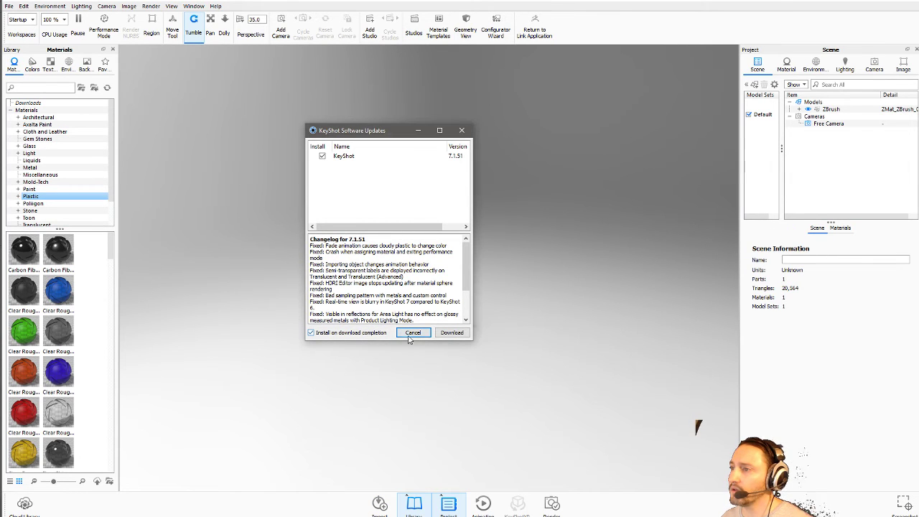
click(446, 334)
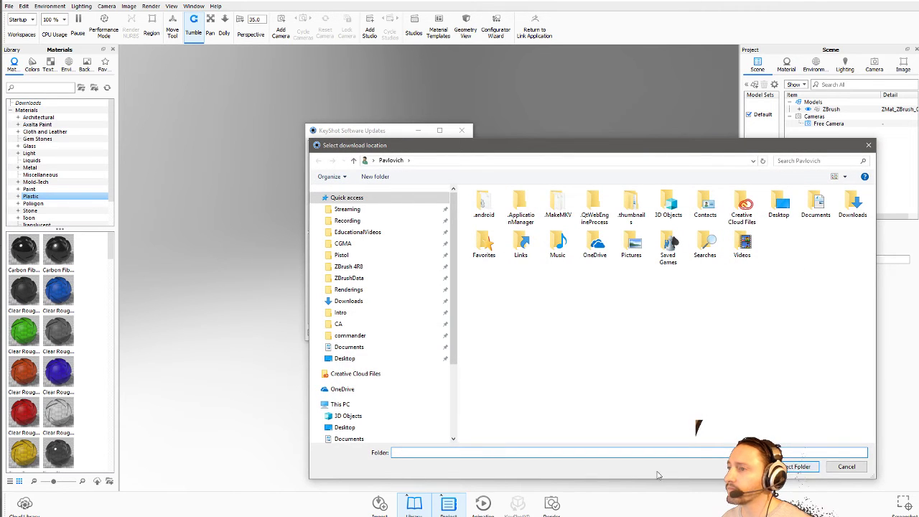
click(344, 358)
click(799, 467)
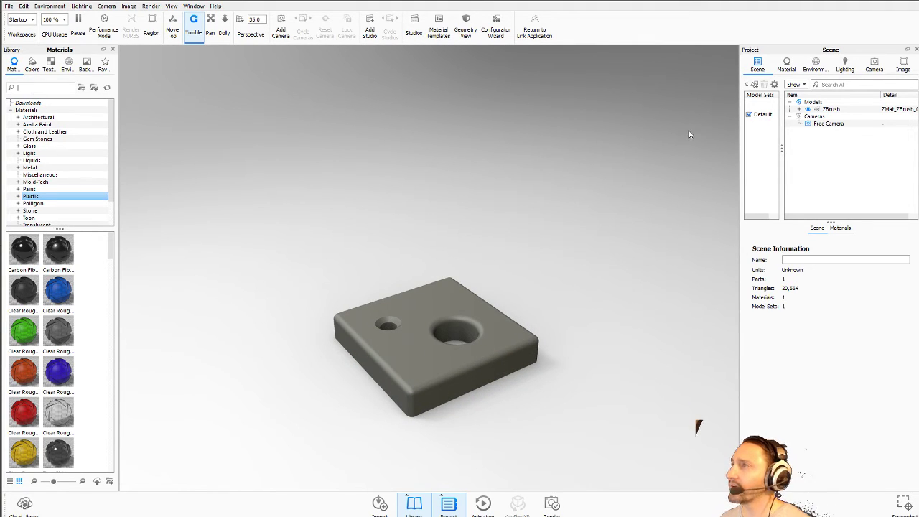
Step: Review the plate scene's Material, Environment and Lighting settings in KeyShot
click(786, 69)
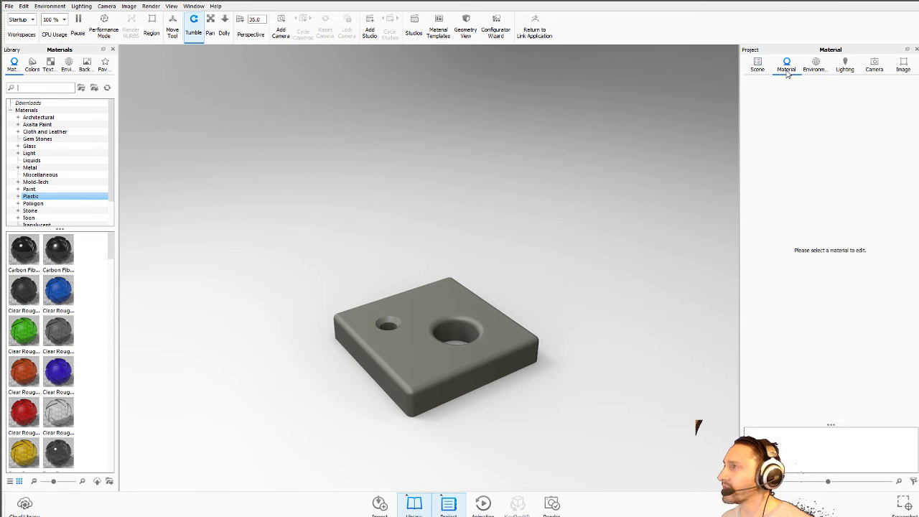
click(814, 68)
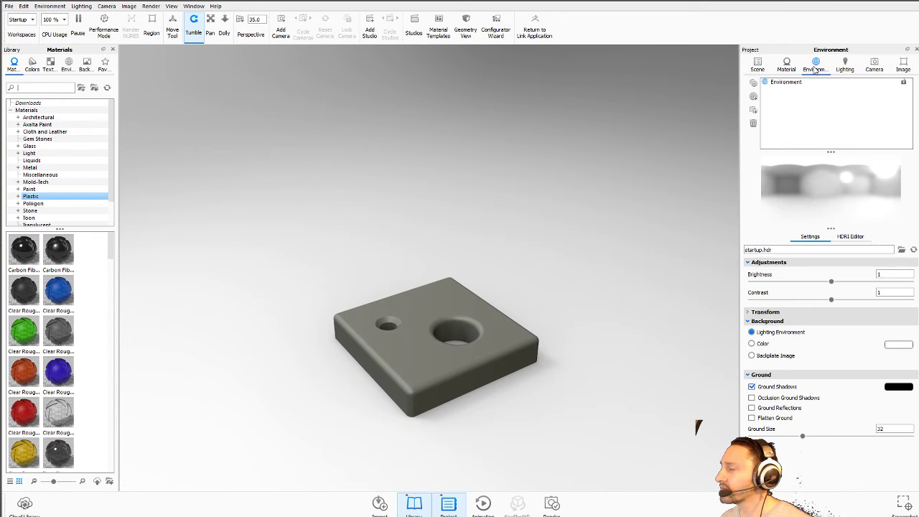
click(843, 68)
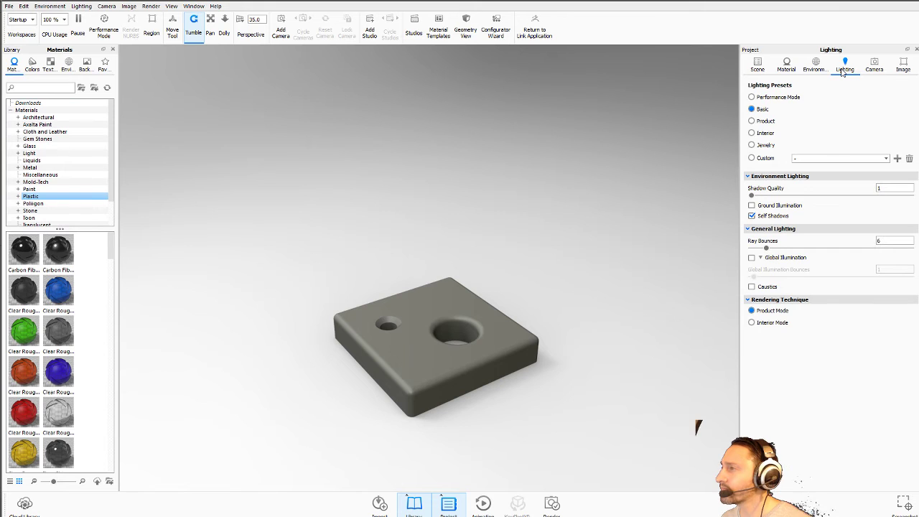
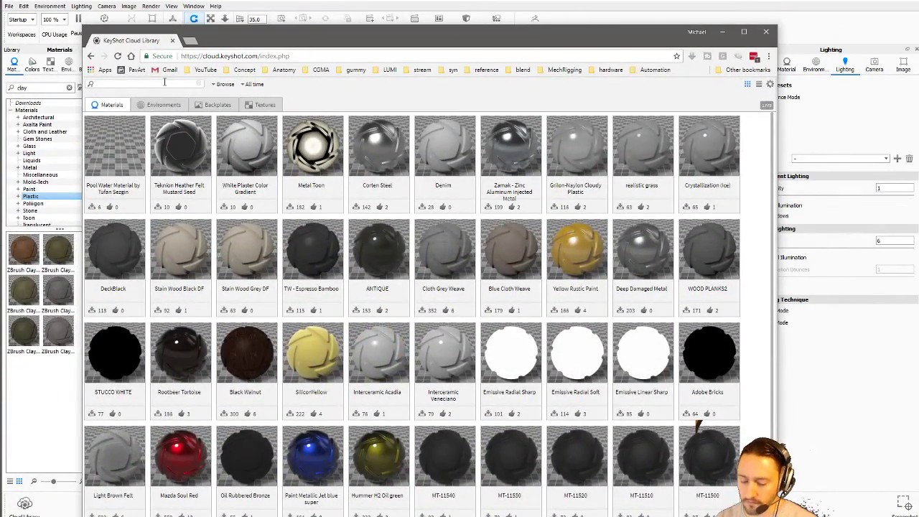
Step: Search the KeyShot Cloud Library for clay materials and close the library window
click(165, 82)
text(clay)
key(Return)
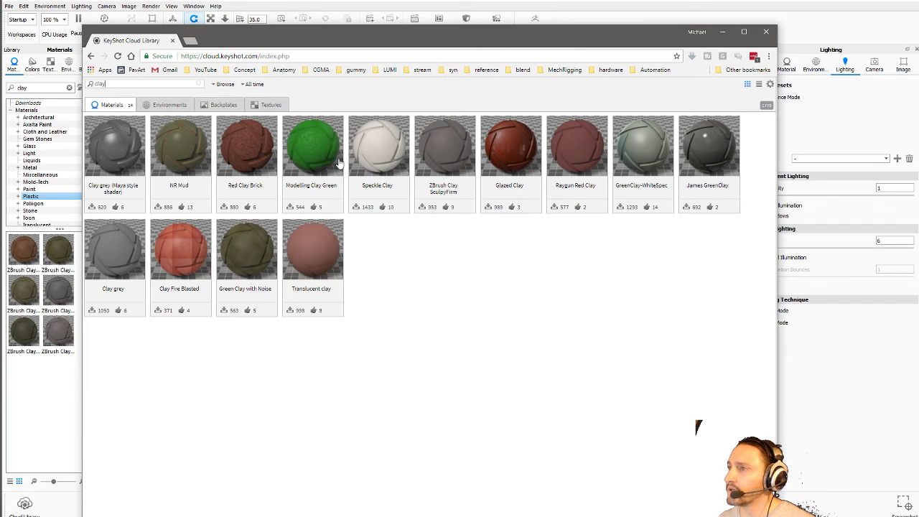
key(alt+F4)
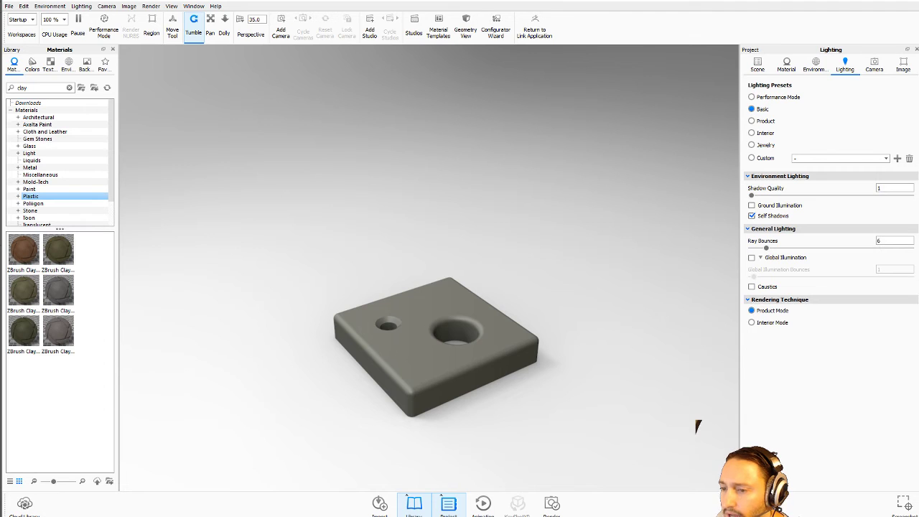
Step: Switch to the web browser and open the playlists page of the YouTube channel
key(alt+Tab)
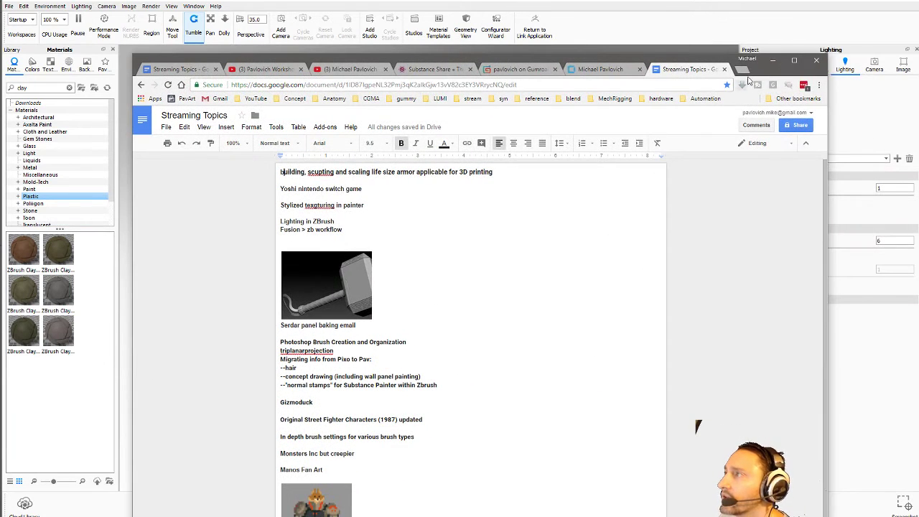
click(744, 70)
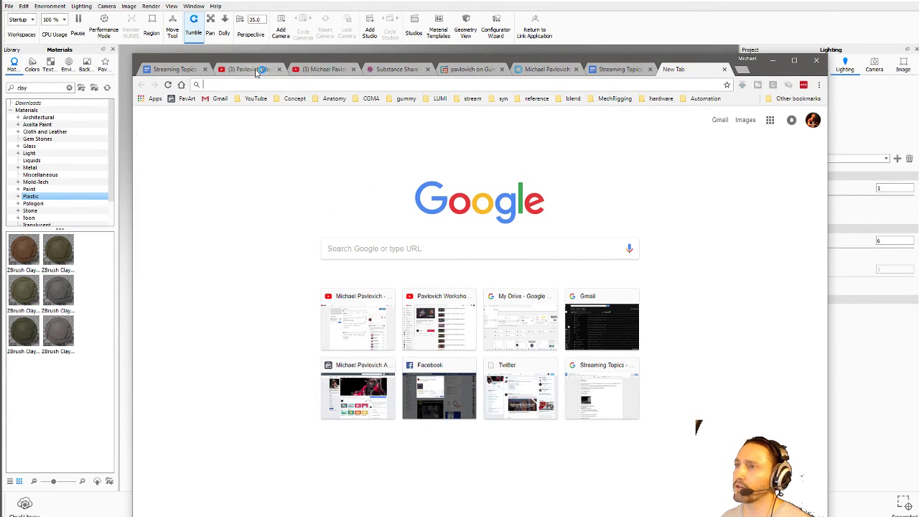
click(256, 70)
click(141, 84)
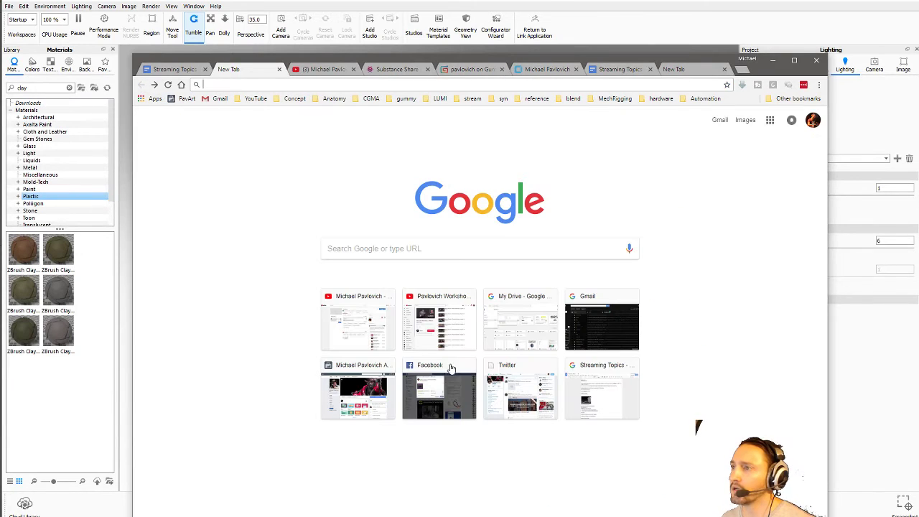
click(354, 322)
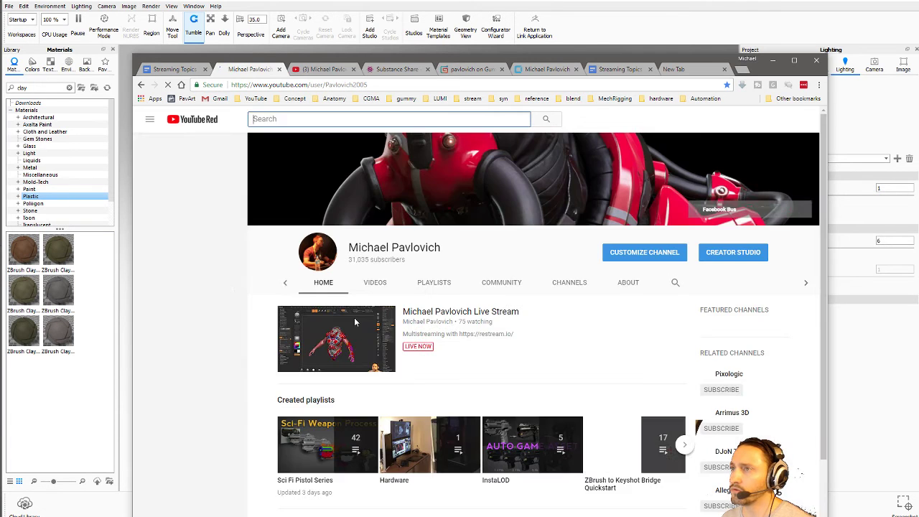
scroll(440, 369, down, 3)
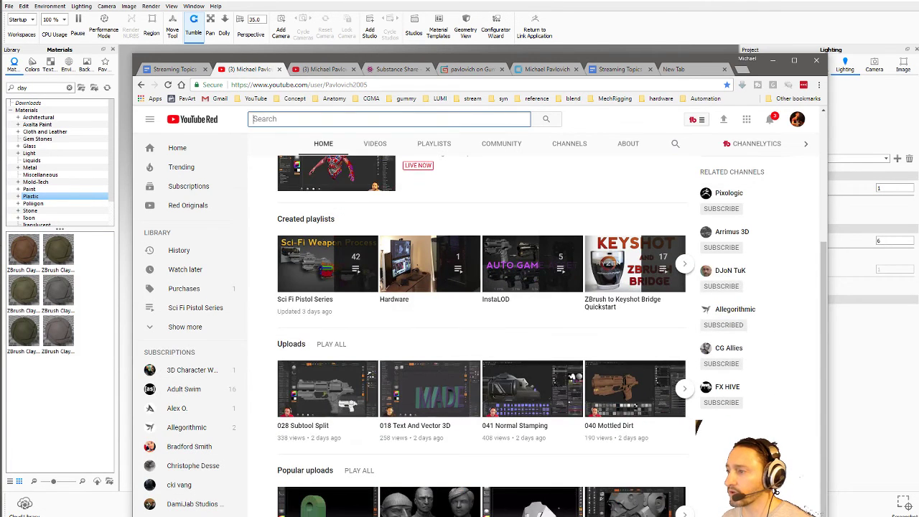
drag(523, 59, 479, 0)
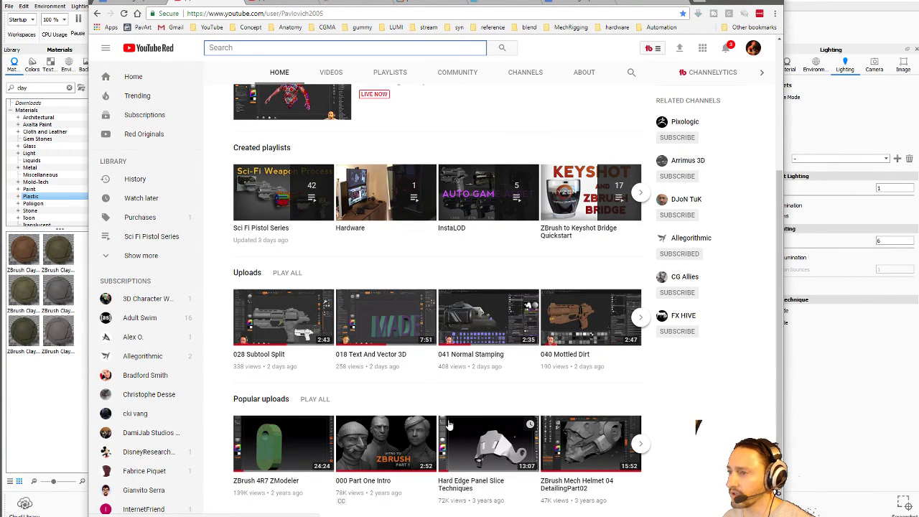
scroll(400, 359, up, 3)
click(383, 175)
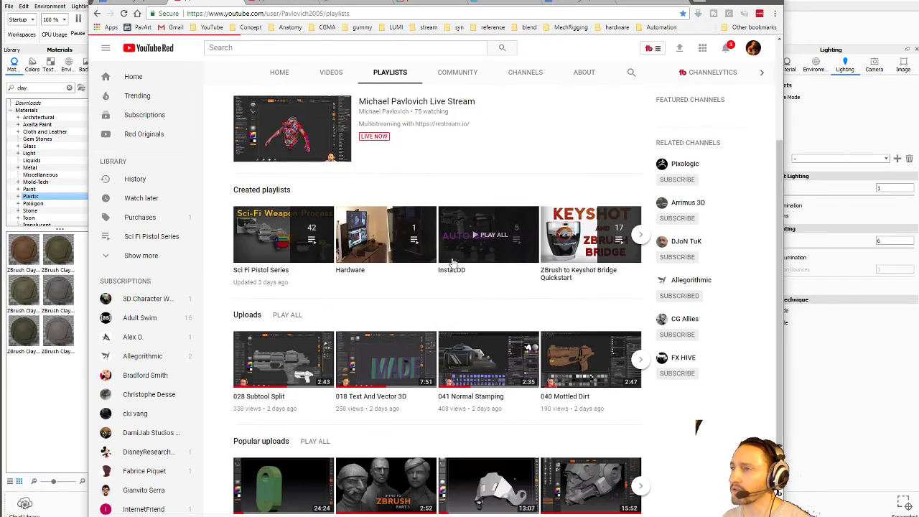
Step: Look through the channel's created playlists and open the Concept Sketching playlist
scroll(482, 257, down, 5)
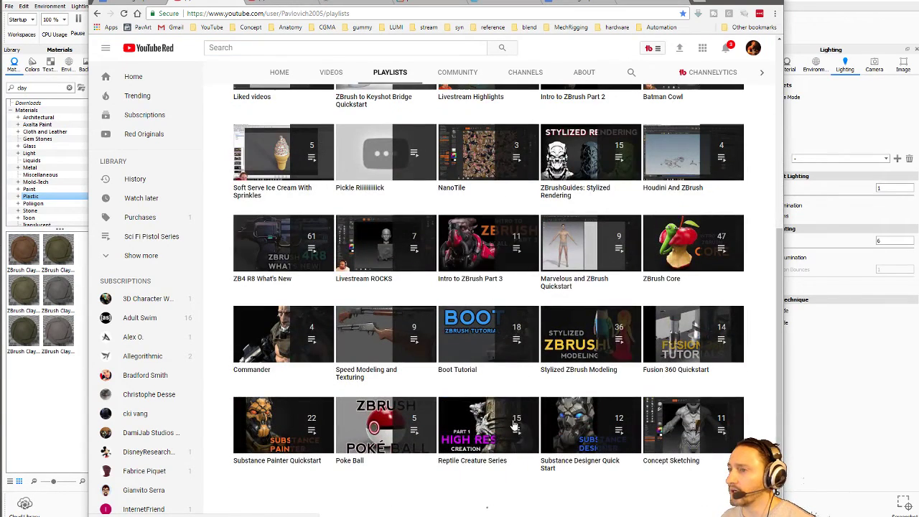
scroll(635, 335, down, 1)
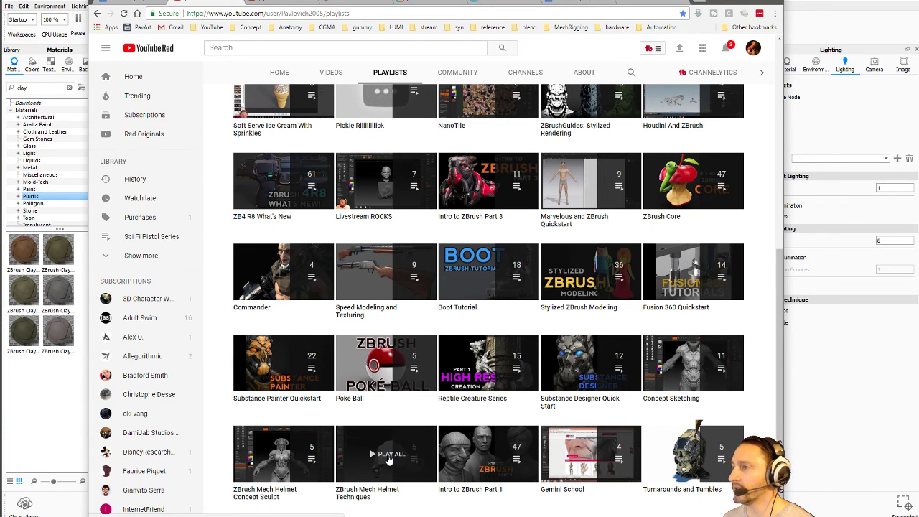
scroll(431, 172, up, 5)
scroll(418, 156, down, 3)
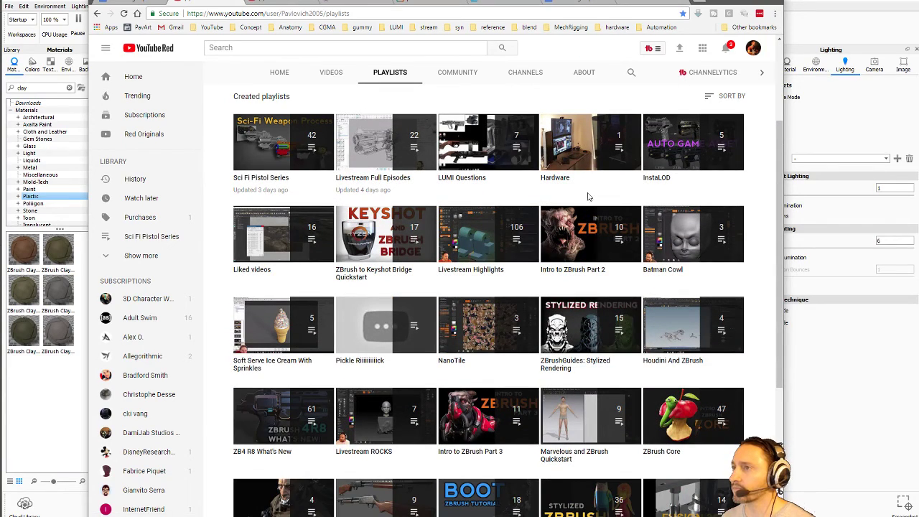
scroll(501, 229, down, 3)
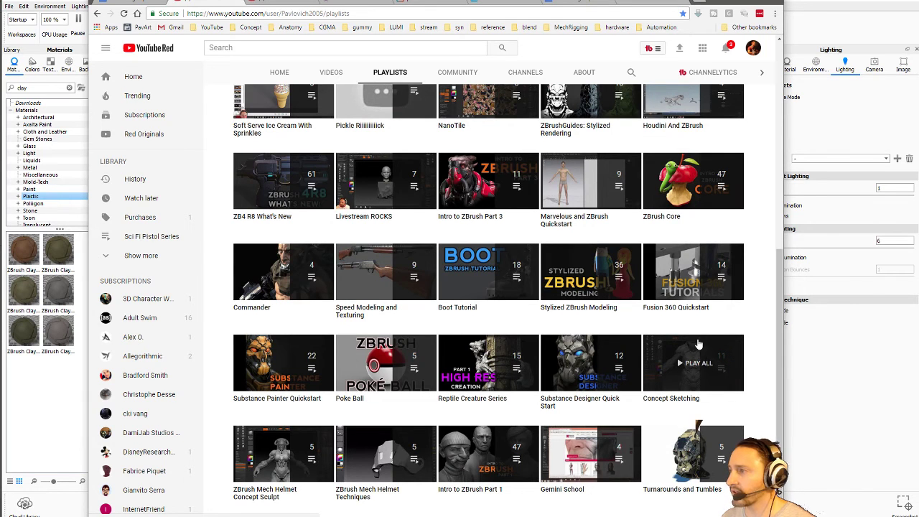
click(698, 346)
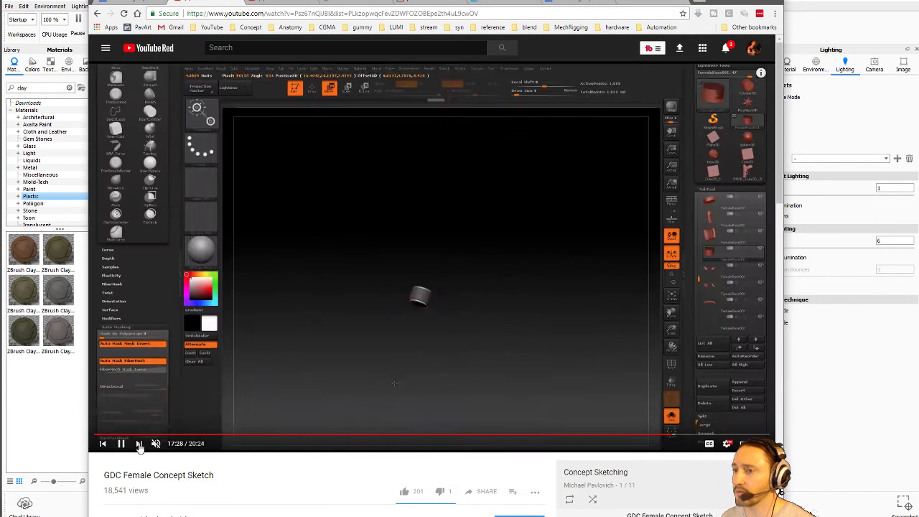
Step: Skim through the GDC Female Concept Sketch video up to about 19:37 to review how the sculpt progresses
click(142, 434)
scroll(318, 431, down, 2)
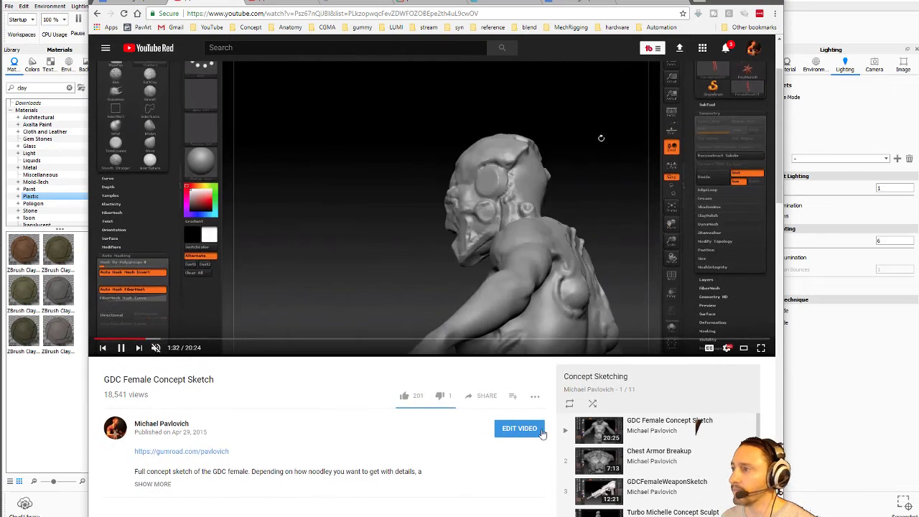
scroll(430, 302, up, 2)
click(224, 438)
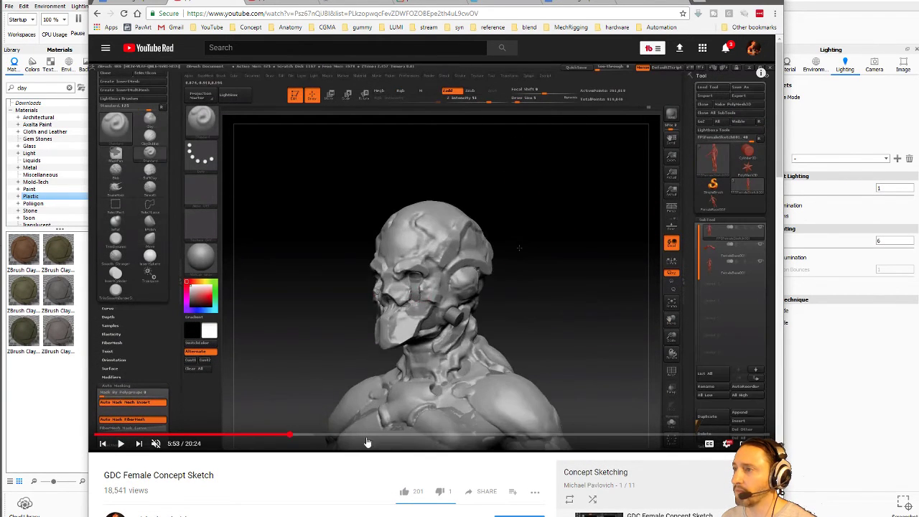
click(290, 436)
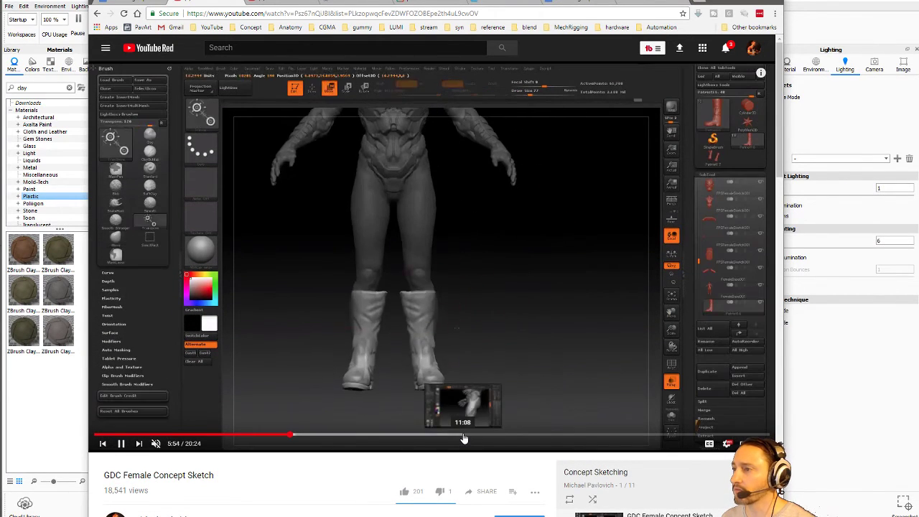
click(464, 438)
click(539, 437)
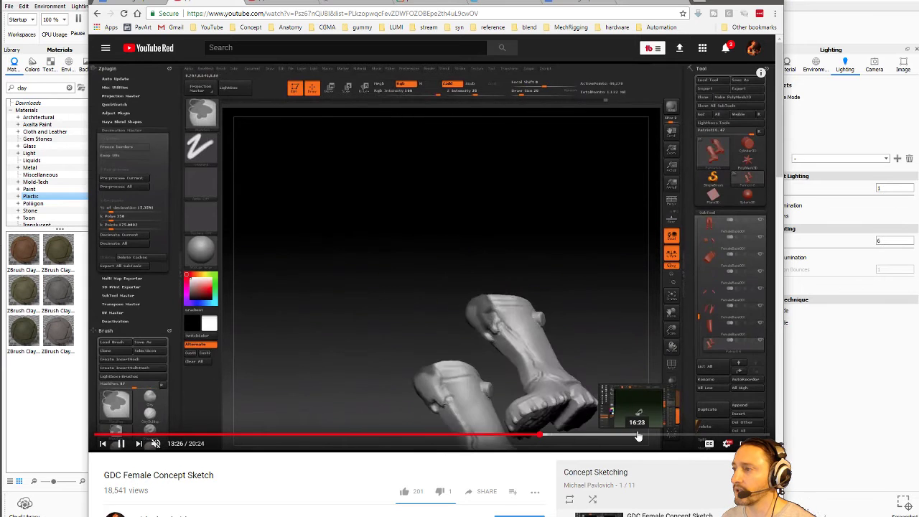
click(637, 436)
click(744, 436)
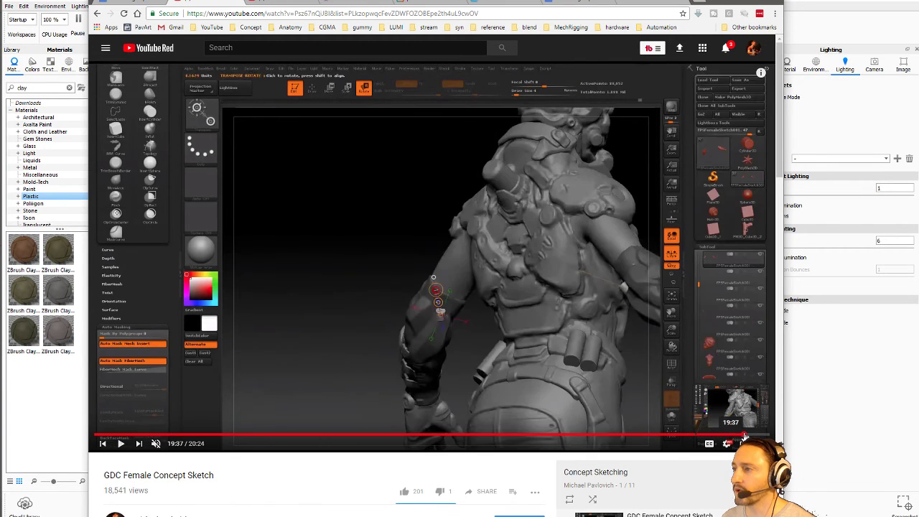
click(413, 231)
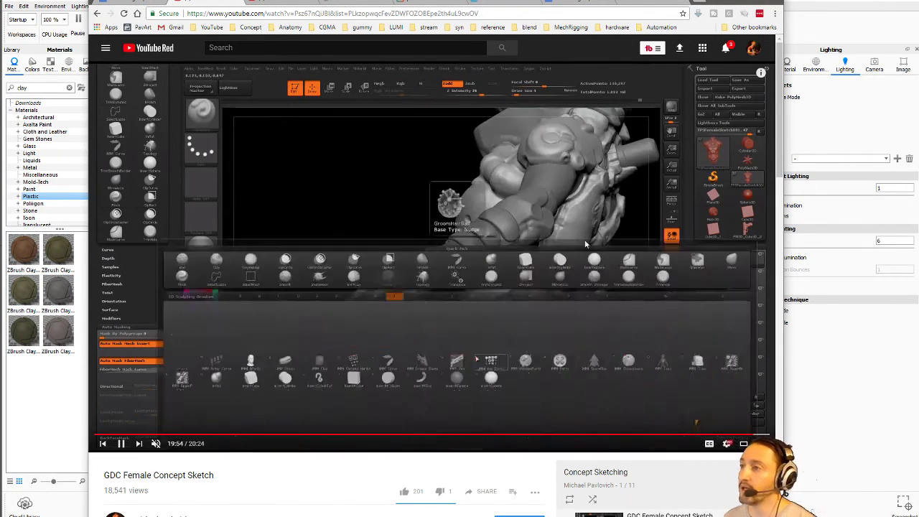
Step: Open the Chest Armor Breakup video from the Concept Sketching playlist and skim through it to about 6:49
scroll(559, 396, down, 3)
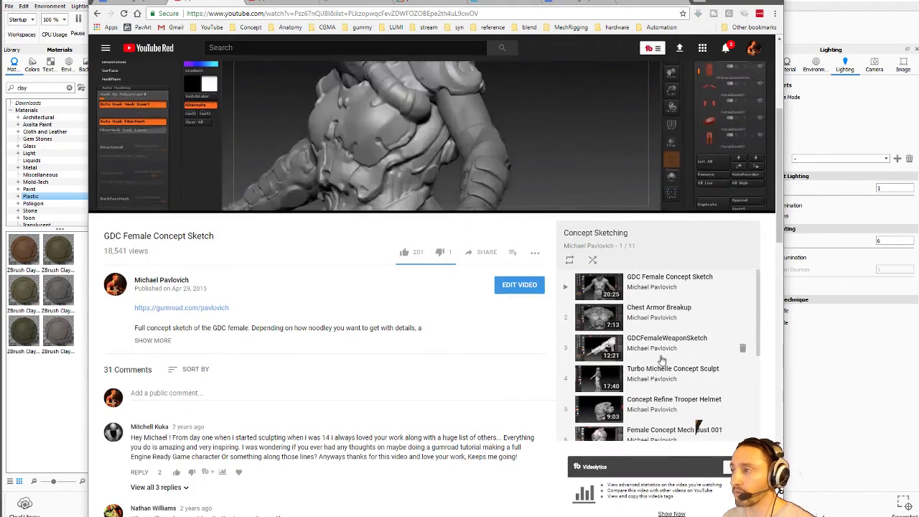
scroll(559, 395, up, 2)
click(594, 413)
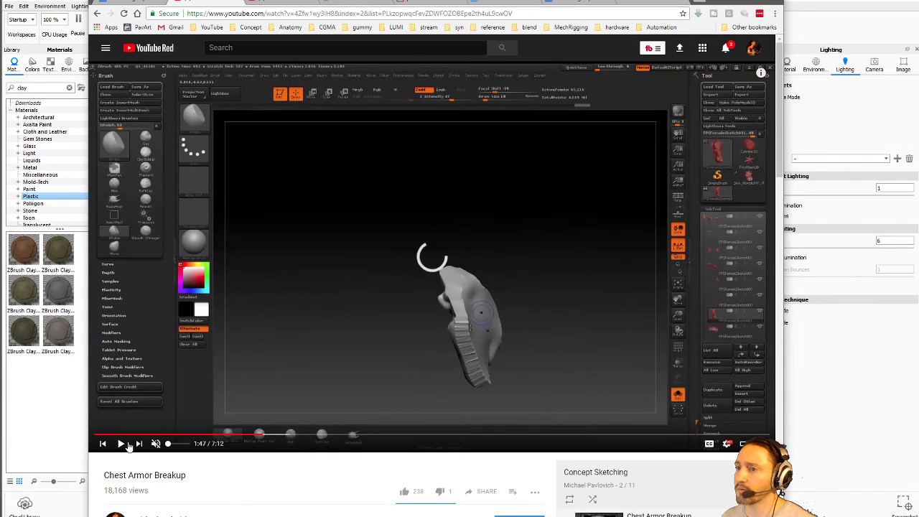
click(122, 444)
click(306, 434)
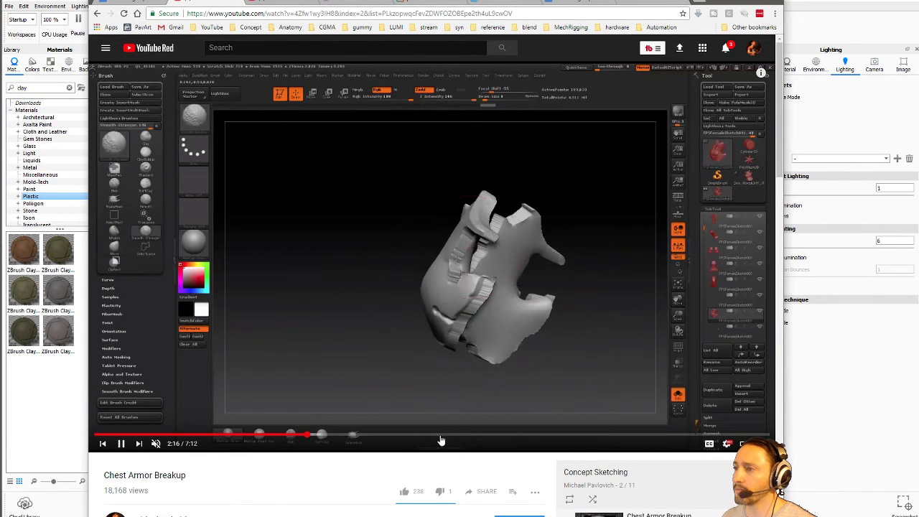
click(590, 435)
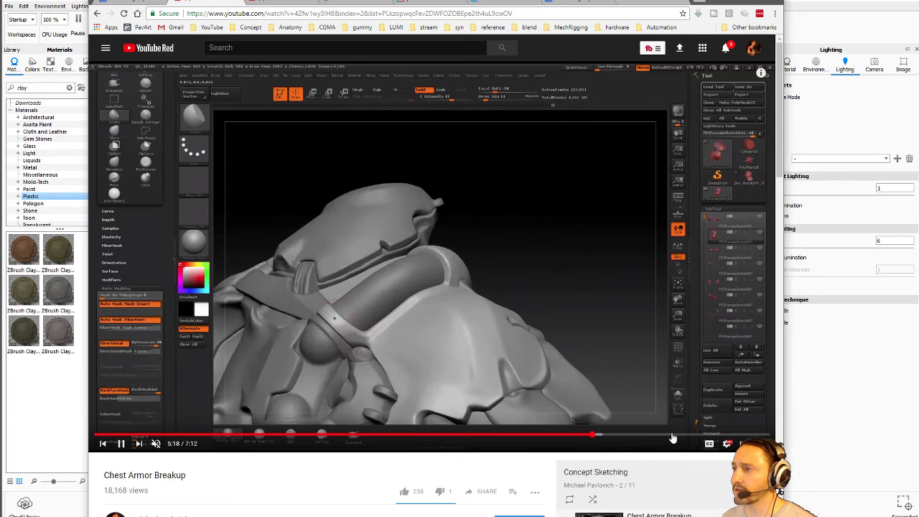
click(673, 435)
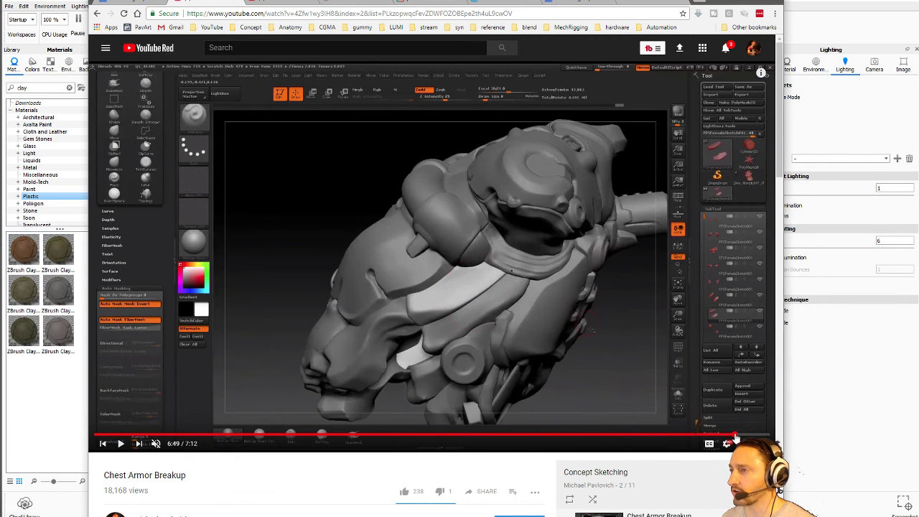
Step: Look through the remaining videos listed in the Concept Sketching playlist
scroll(465, 327, down, 3)
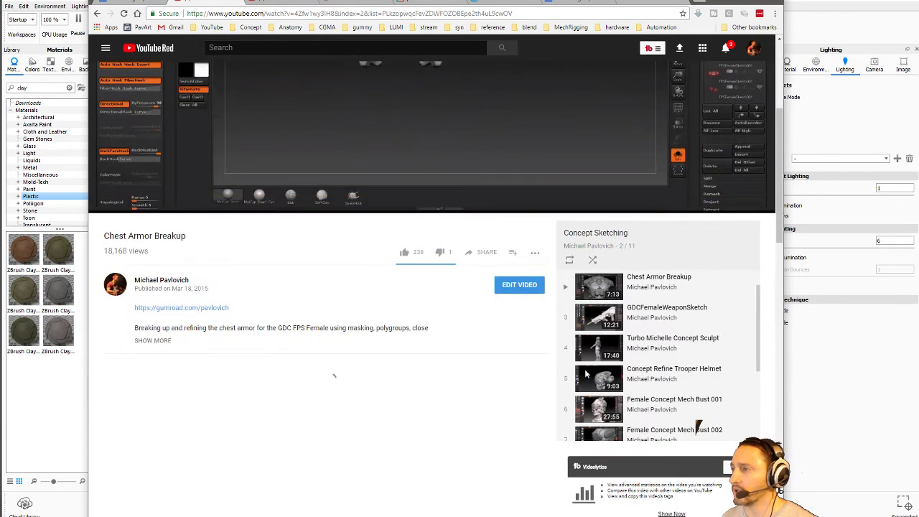
scroll(609, 378, down, 2)
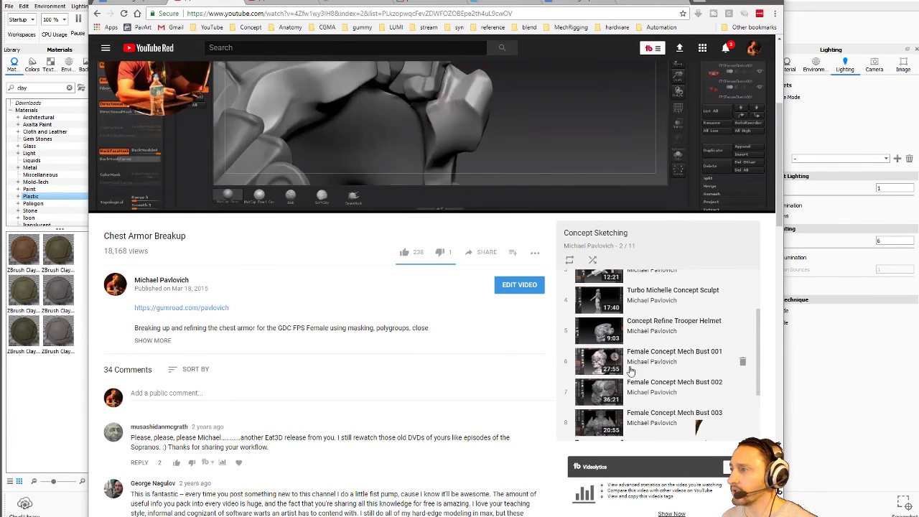
scroll(655, 362, down, 3)
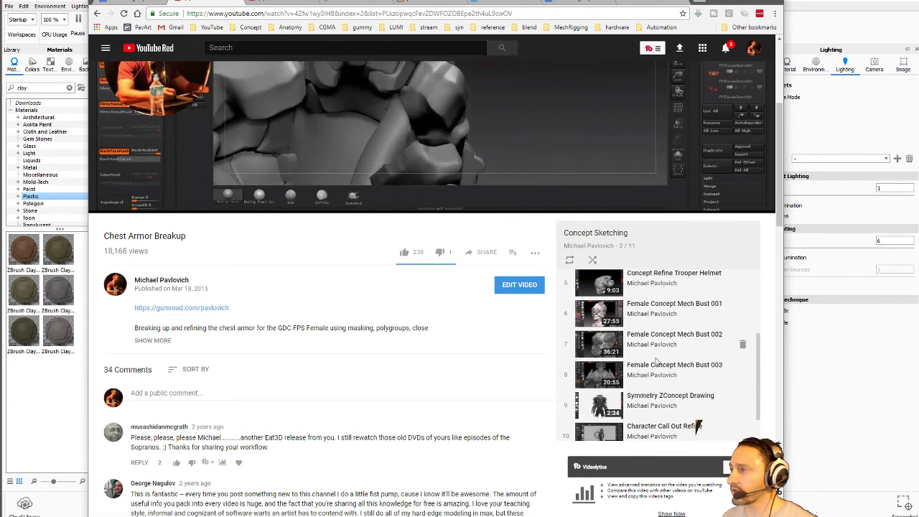
scroll(655, 363, up, 3)
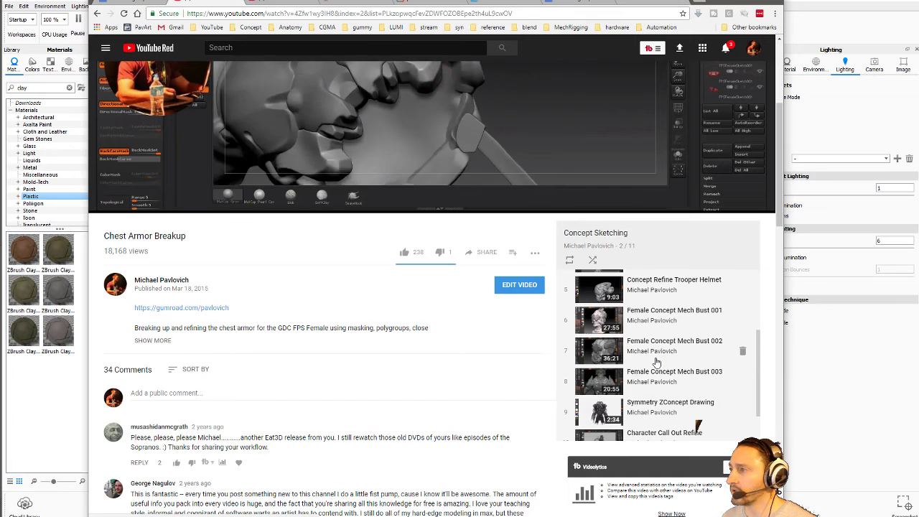
scroll(655, 363, down, 1)
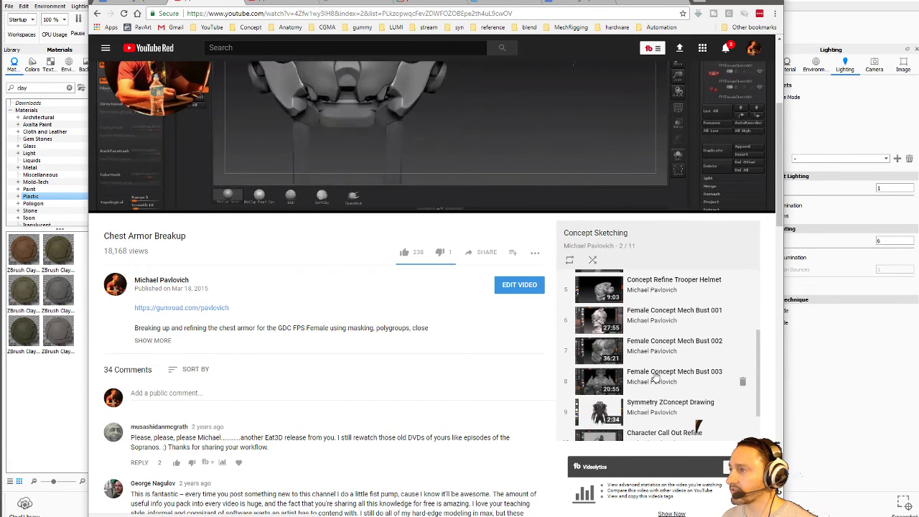
scroll(605, 422, up, 3)
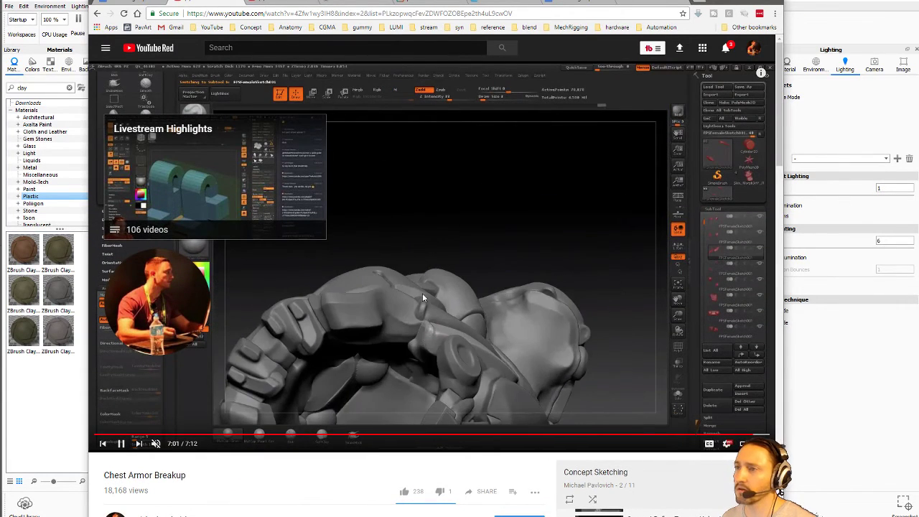
Step: Return to the channel's playlists and open the ZBrush Mech Helmet Concept Sculpt playlist
click(99, 14)
click(98, 15)
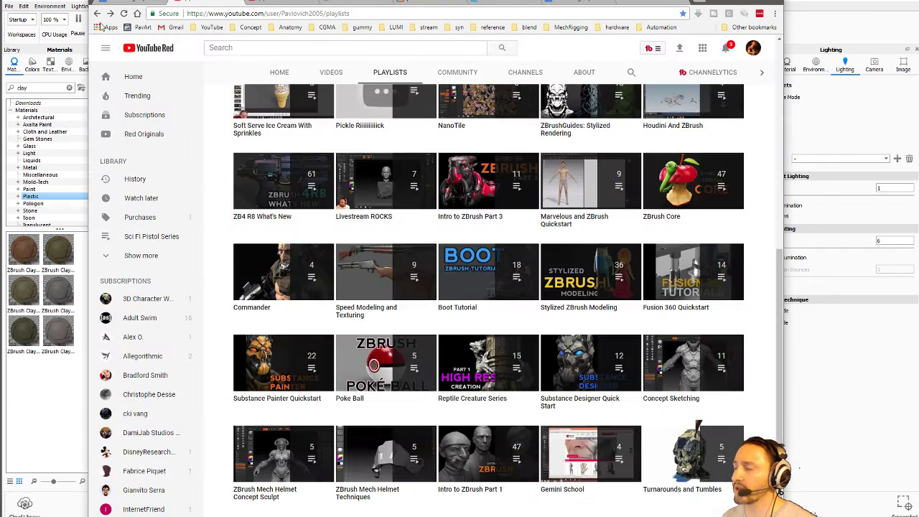
click(298, 449)
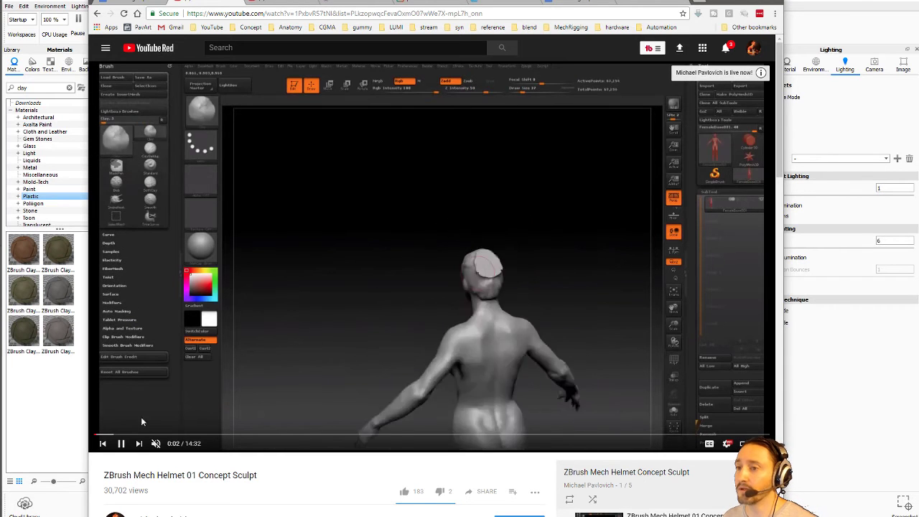
Step: Skim through the ZBrush Mech Helmet 01 Concept Sculpt video from its start to about 14:09
click(113, 435)
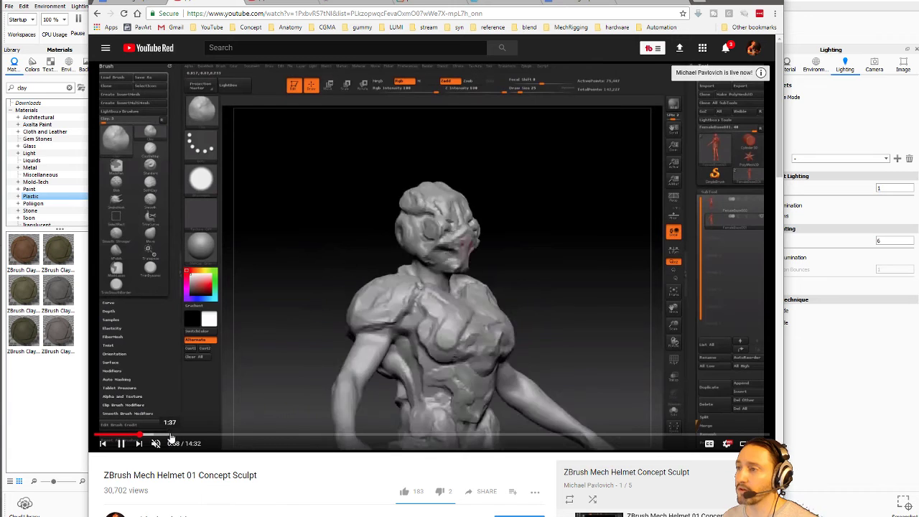
click(171, 435)
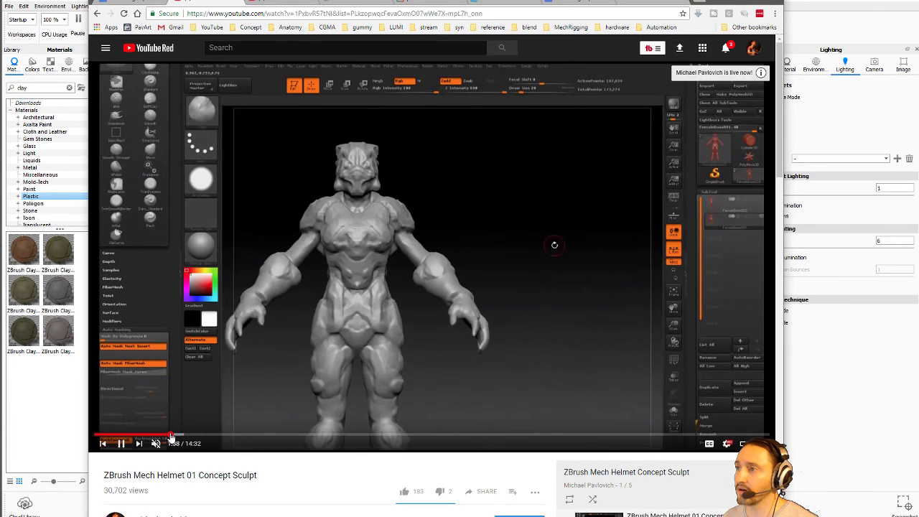
click(120, 443)
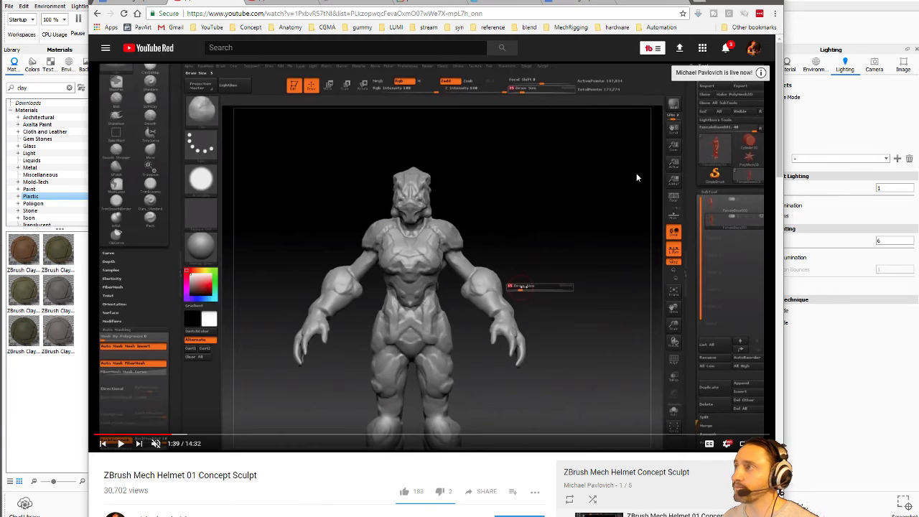
click(122, 444)
drag(394, 439, 527, 436)
drag(598, 438, 752, 436)
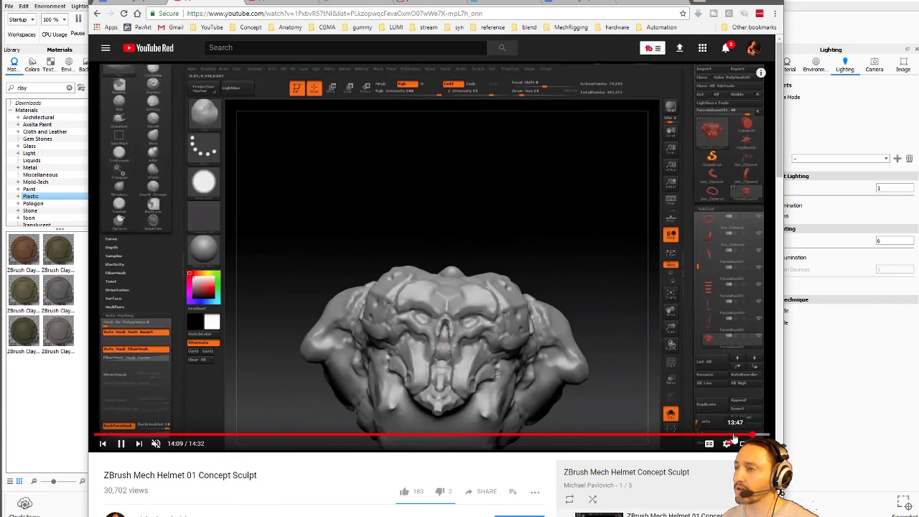
Step: Jump back to about 13:41 in the current video, and open ZBrush Mech Helmet 02 RefineSculpt from the playlist
click(730, 438)
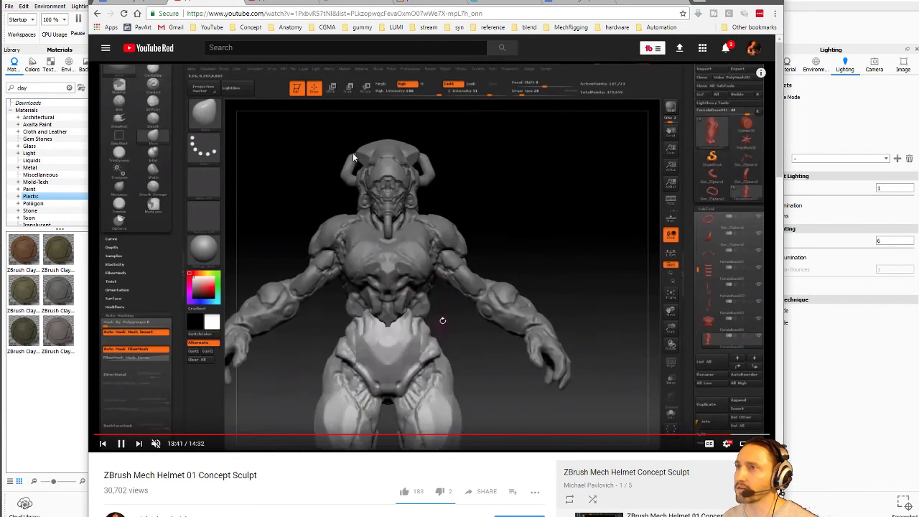
scroll(584, 137, down, 1)
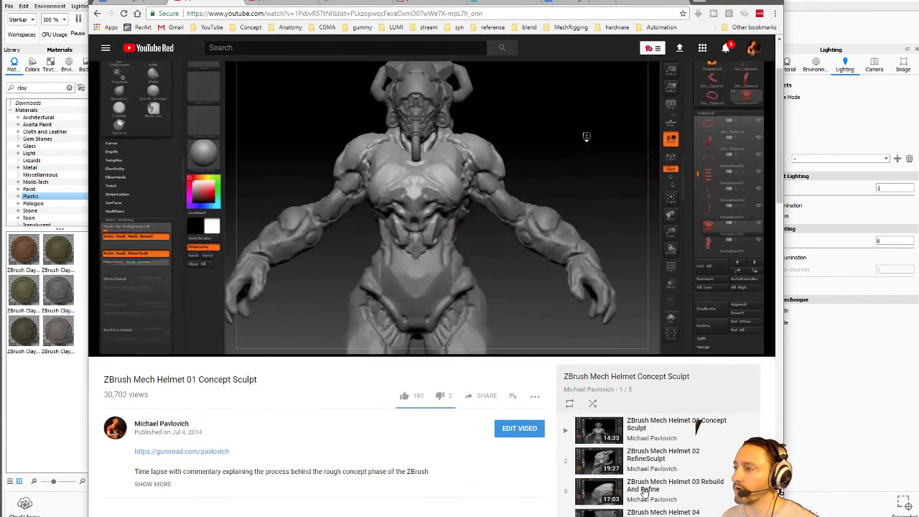
scroll(606, 463, down, 1)
click(607, 416)
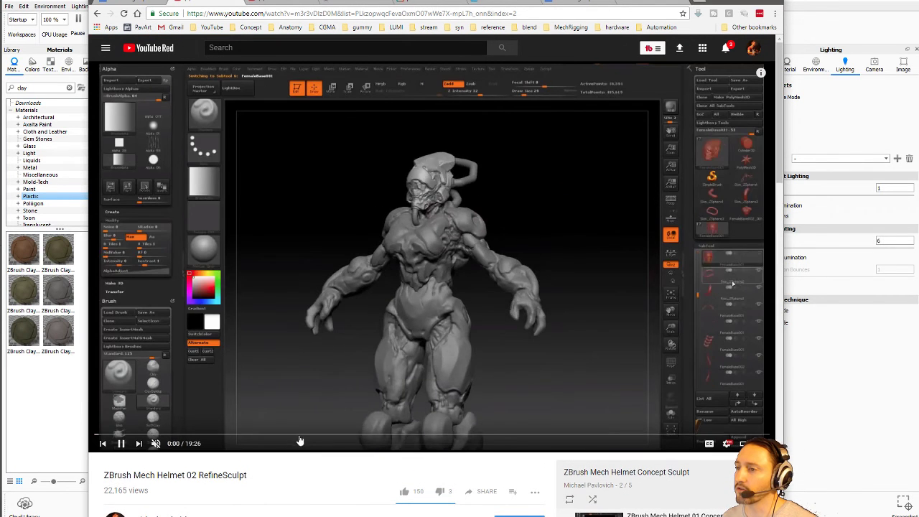
Step: Skim through the ZBrush Mech Helmet 02 RefineSculpt video to about 18:53 and check the playlist's remaining videos
click(300, 436)
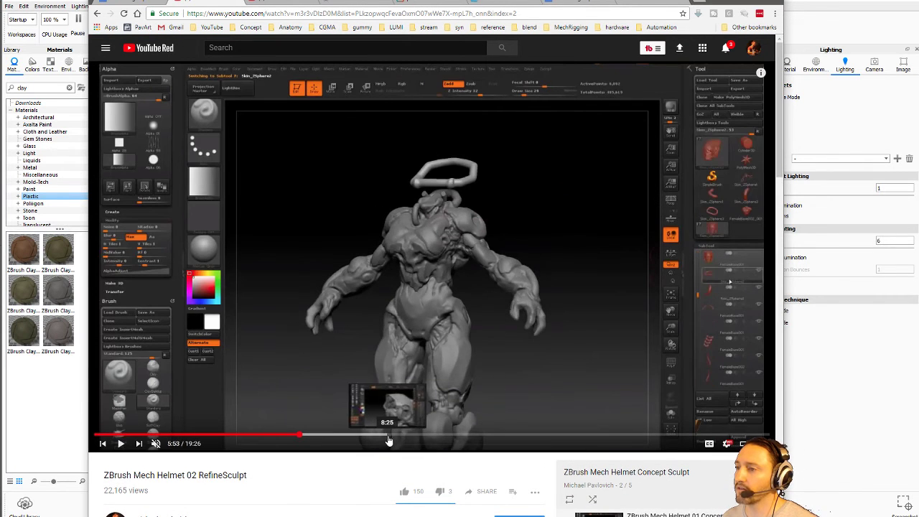
click(529, 436)
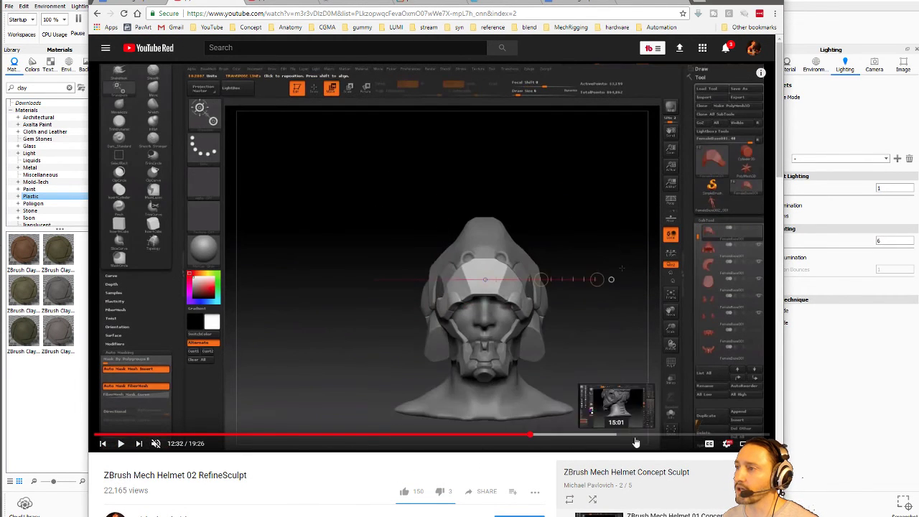
click(646, 435)
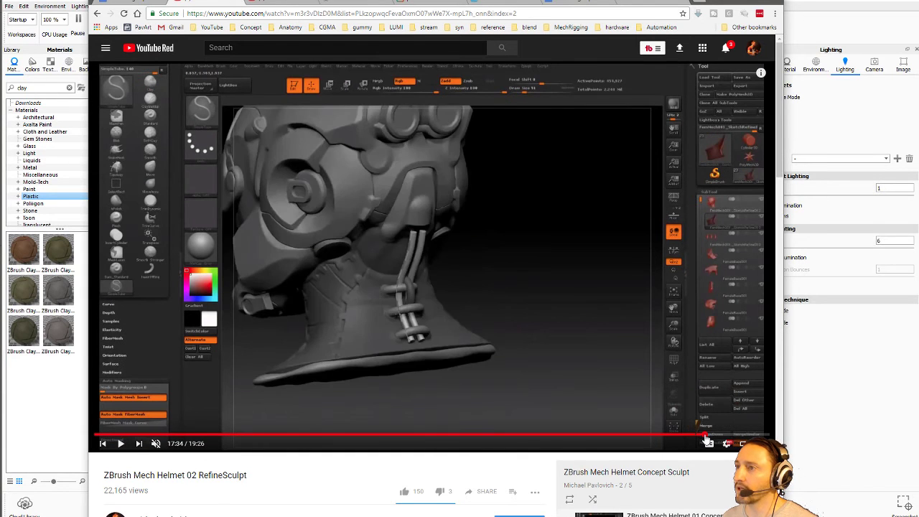
click(706, 436)
click(728, 436)
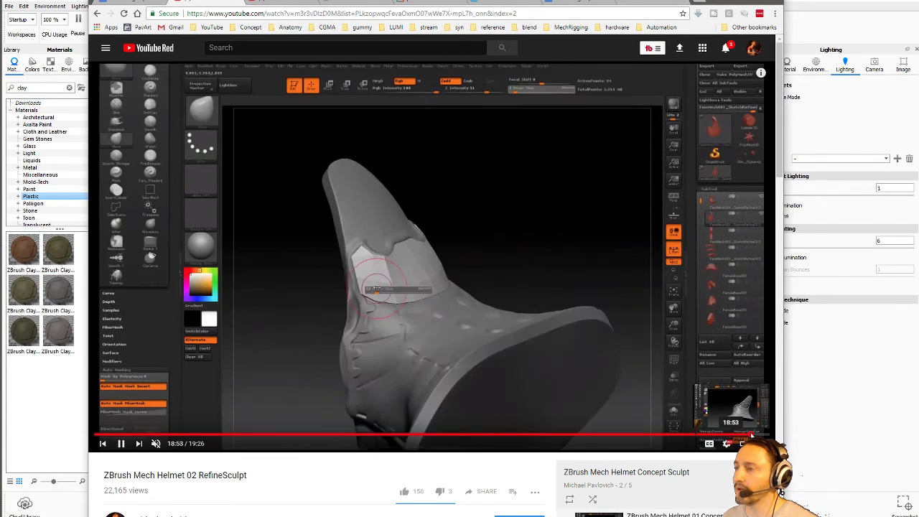
click(750, 436)
scroll(725, 436, down, 4)
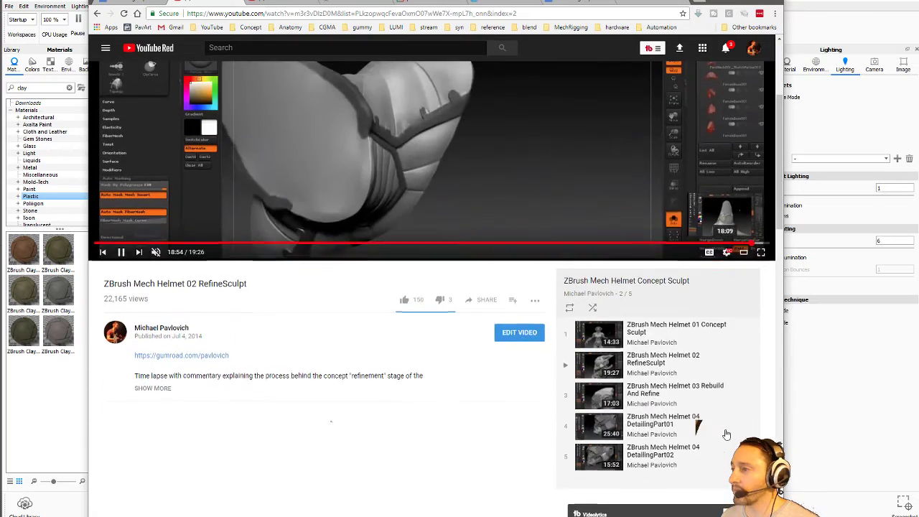
scroll(471, 210, up, 3)
Step: Go to artstation.com and open the signed-in account's own profile
click(394, 14)
text(artstation.com)
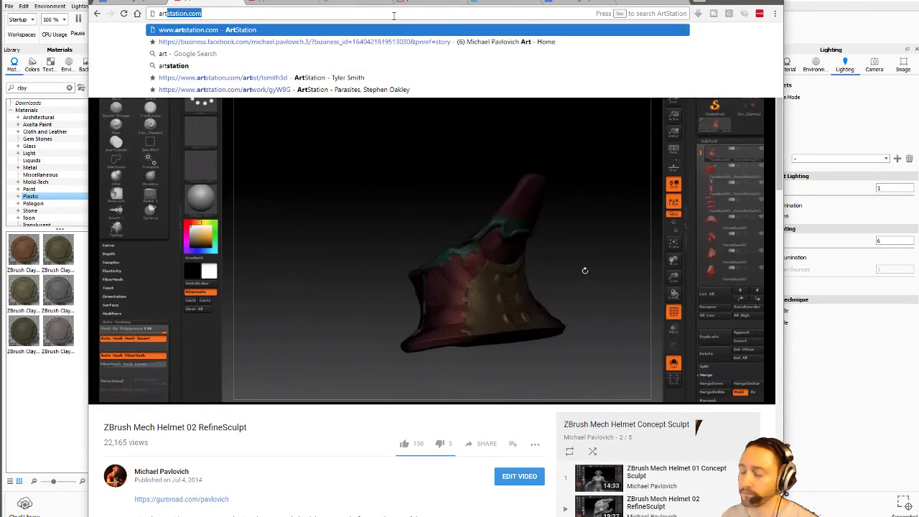
key(Return)
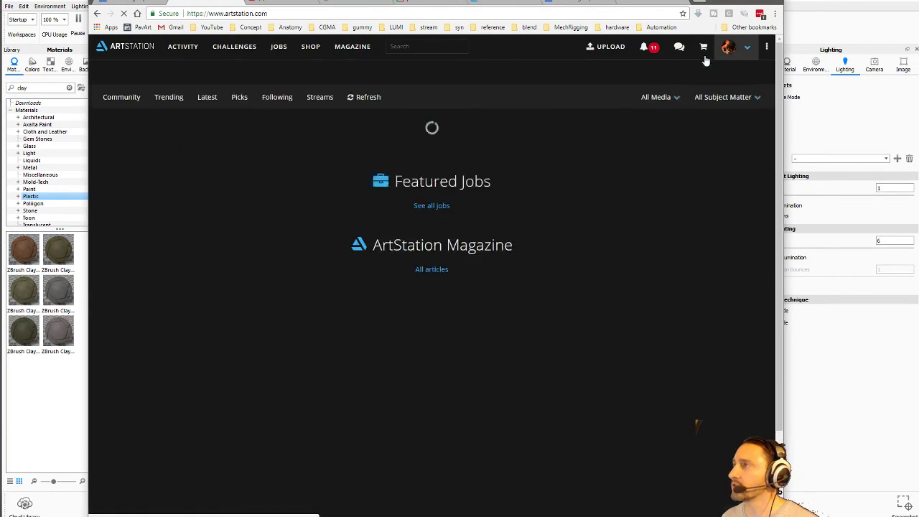
click(747, 49)
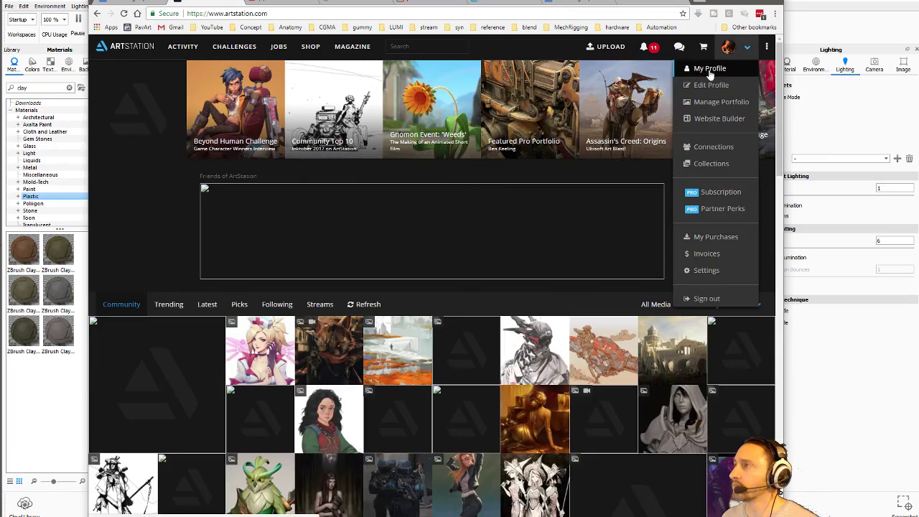
click(709, 69)
Step: Open the Commander - High Res Process artwork from the profile's portfolio
scroll(374, 272, down, 3)
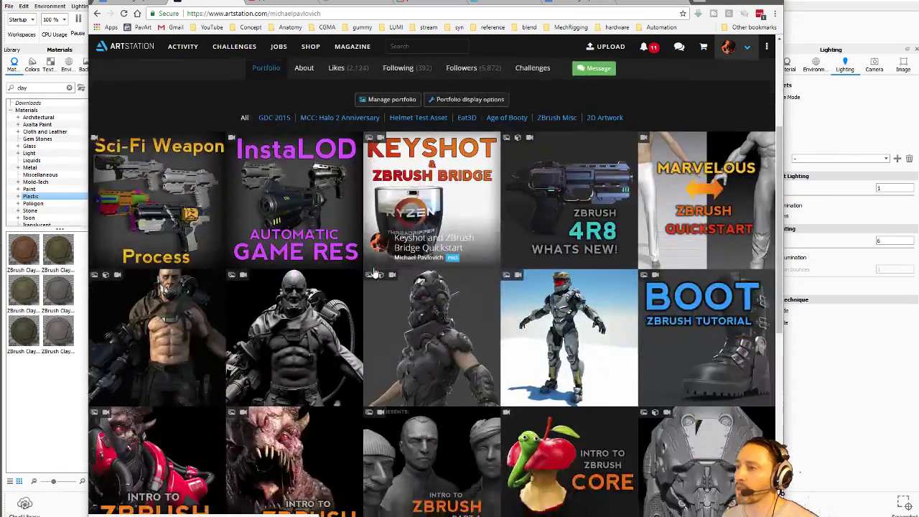
scroll(373, 273, down, 2)
click(342, 243)
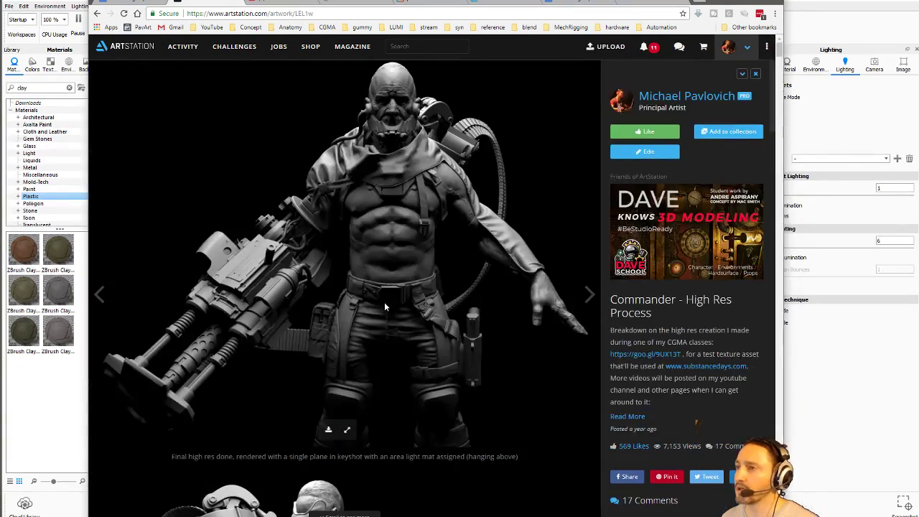
Step: Look through the Commander's final high-res renders, textured views, close-ups and clay-style sculpture images
scroll(383, 304, down, 3)
scroll(384, 304, up, 3)
scroll(337, 260, down, 5)
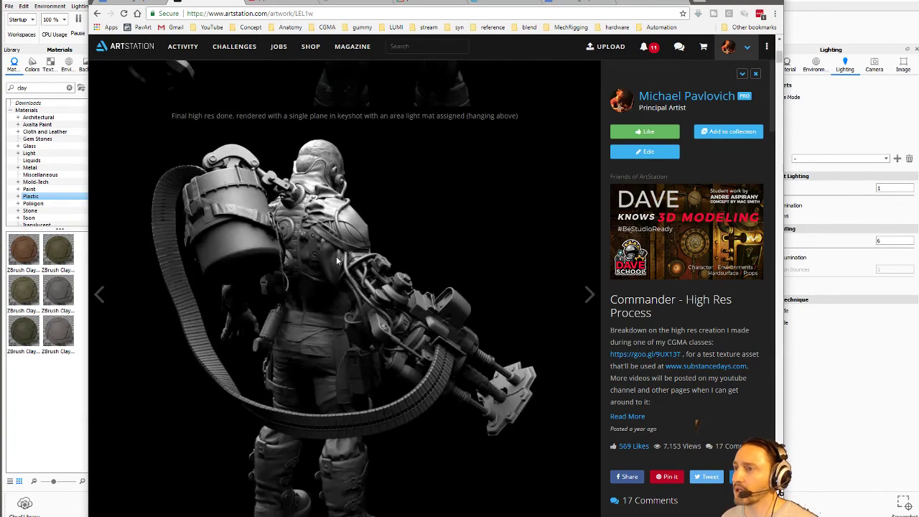
scroll(337, 262, down, 10)
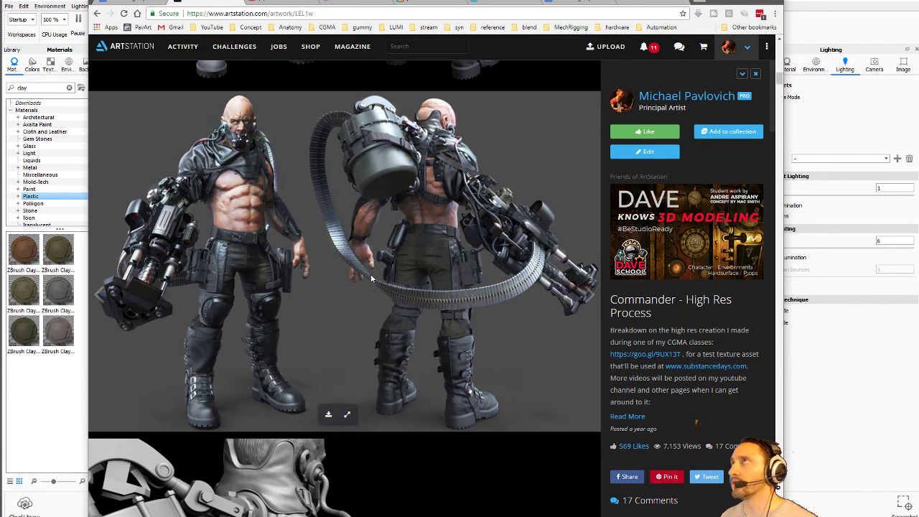
scroll(371, 278, down, 5)
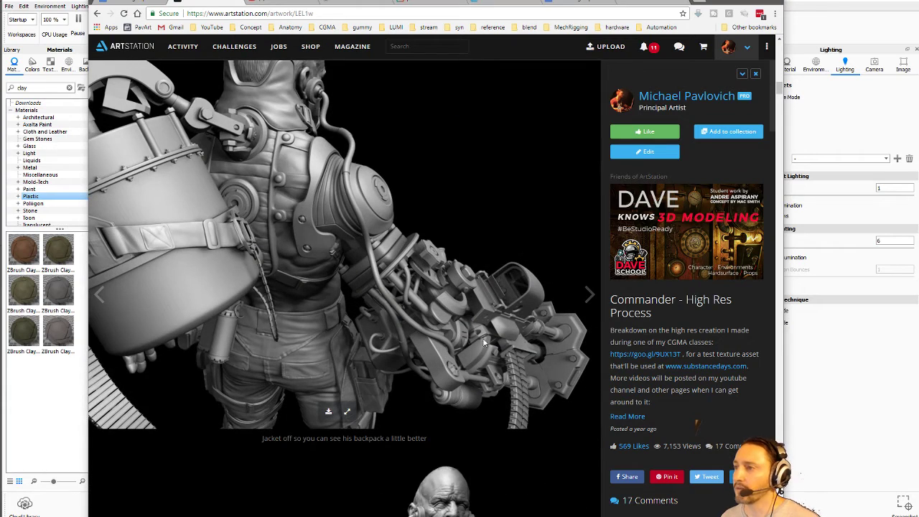
scroll(380, 286, down, 6)
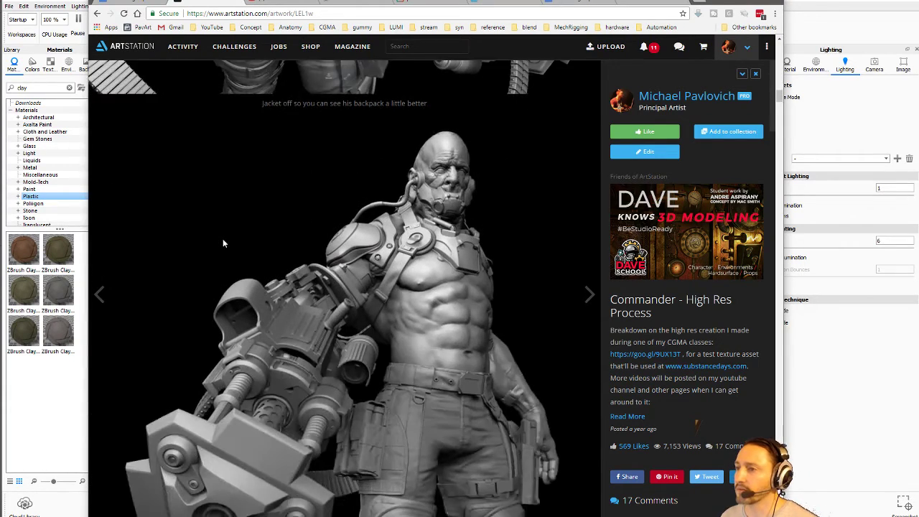
scroll(335, 243, down, 8)
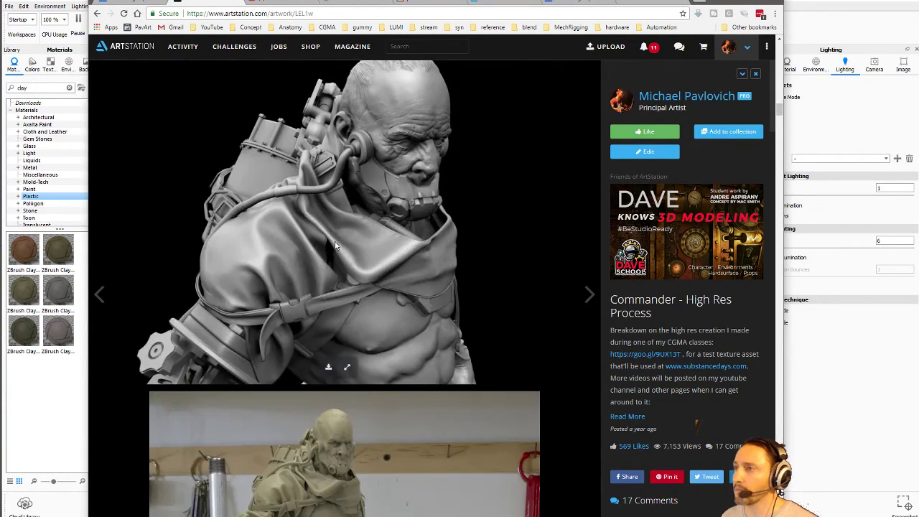
scroll(326, 250, down, 10)
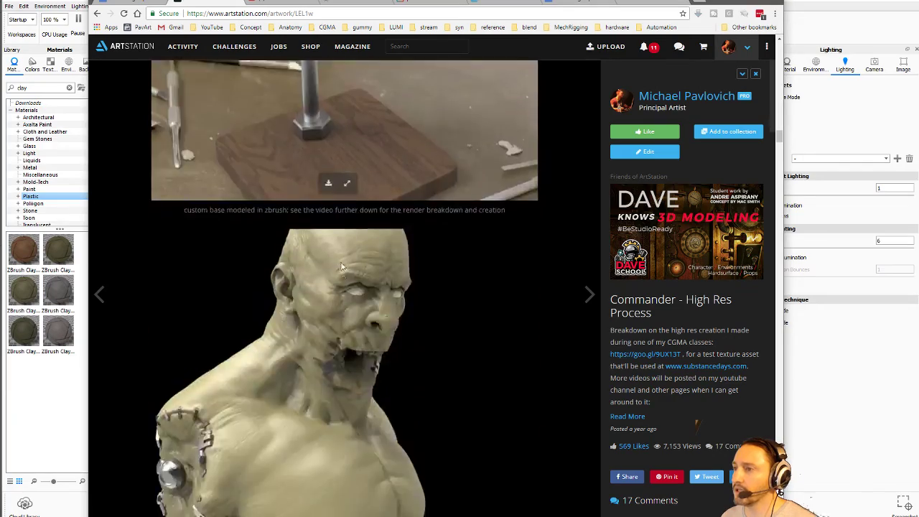
Step: Examine the Commander's early concept blockout images, from the first simple body sculpt through to the weapon blockout
scroll(362, 314, down, 10)
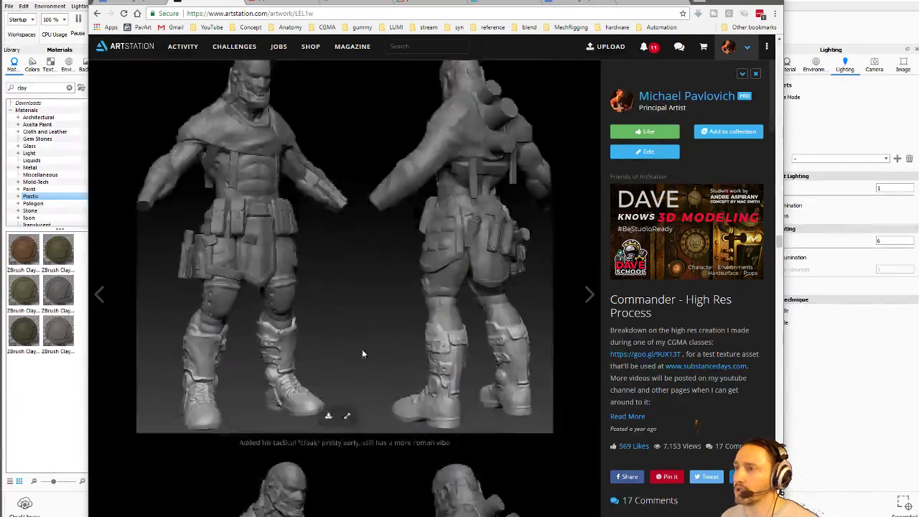
scroll(365, 339, down, 10)
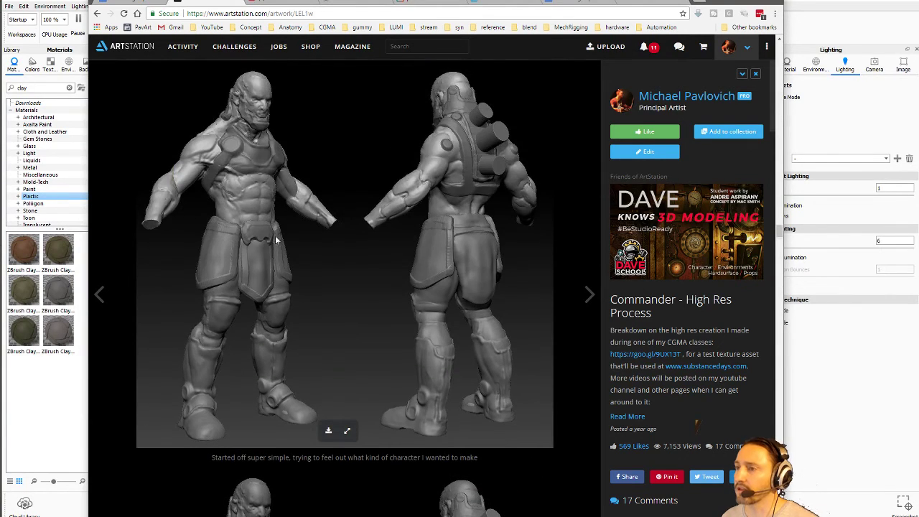
scroll(270, 257, down, 10)
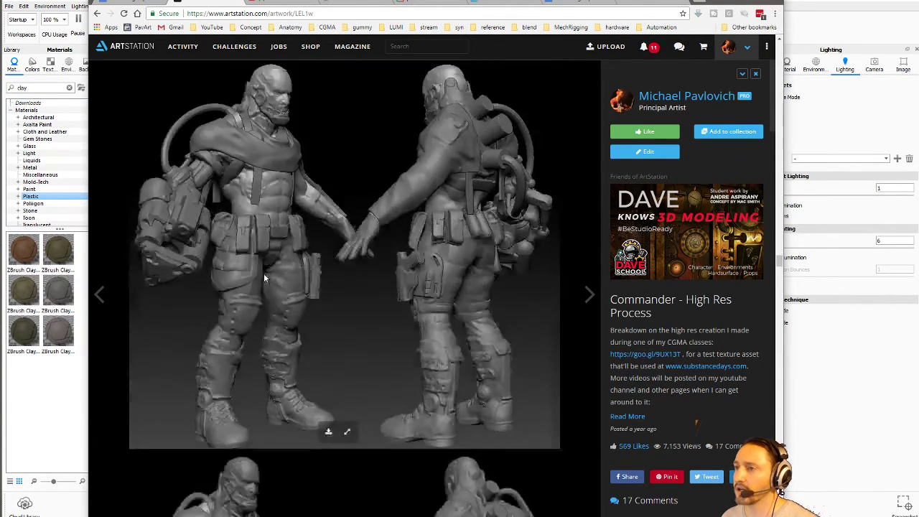
scroll(264, 273, down, 10)
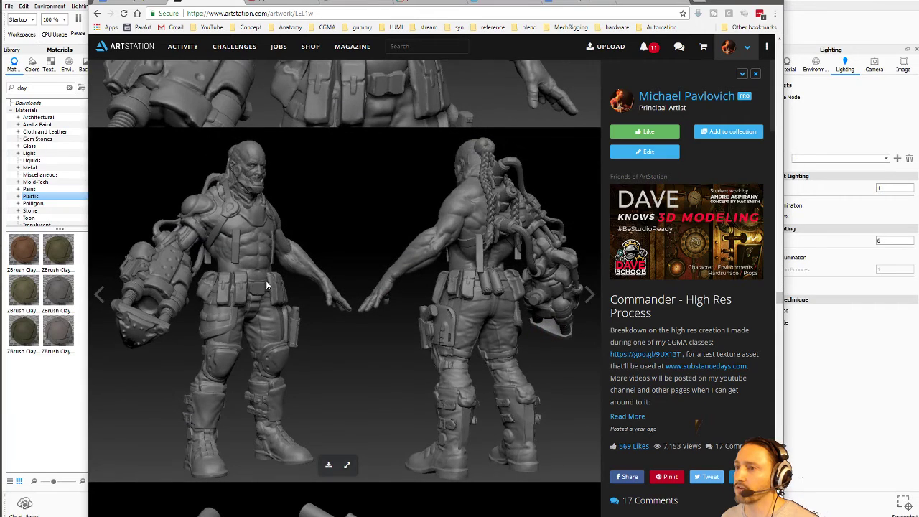
scroll(265, 285, down, 10)
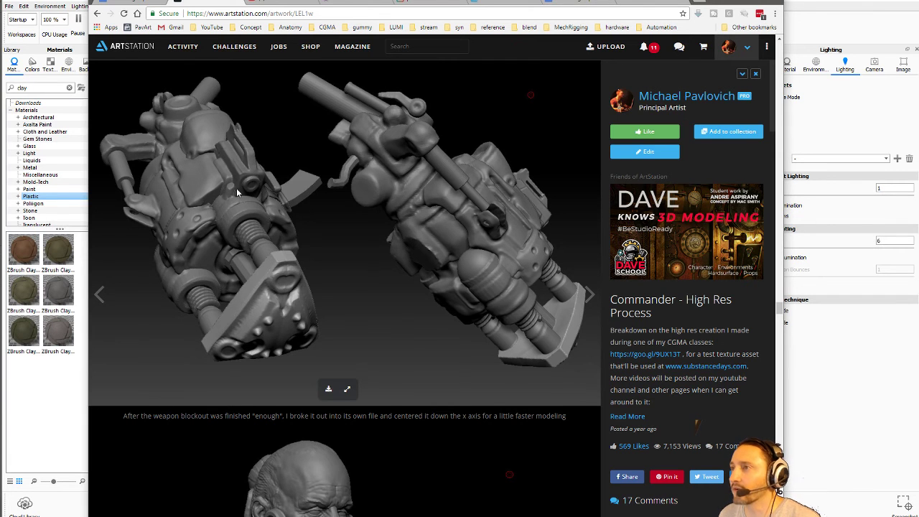
Step: Examine the images of the rebuilt boots and ammo packs, comparing the boots' major forms with their detailed version
scroll(276, 250, down, 15)
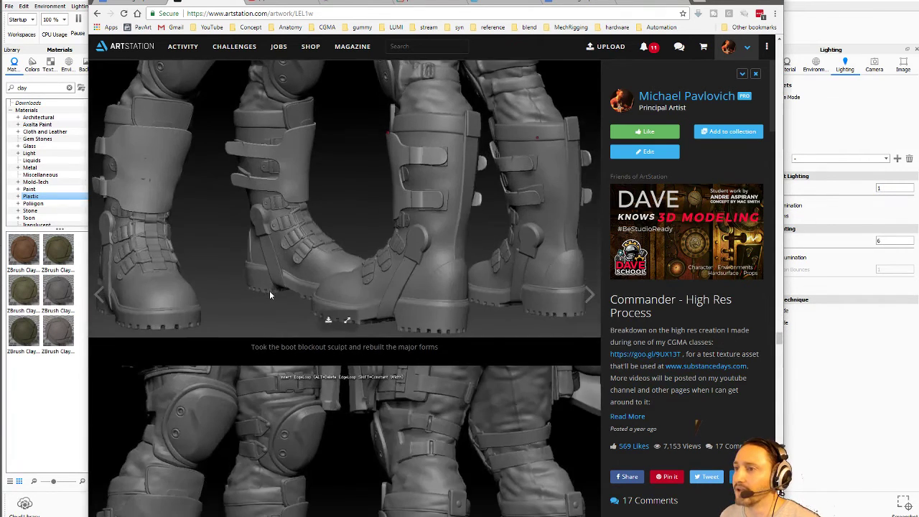
scroll(269, 294, down, 2)
scroll(270, 295, up, 3)
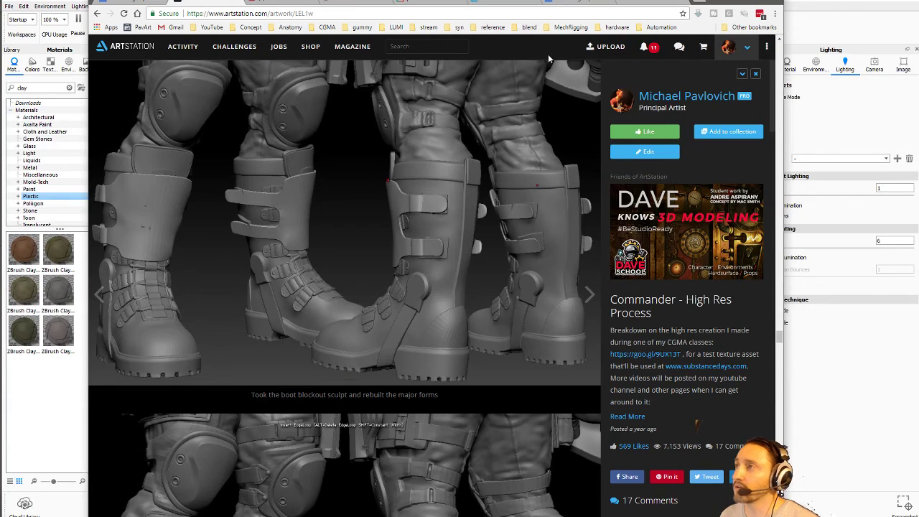
scroll(403, 189, down, 1)
scroll(419, 186, up, 8)
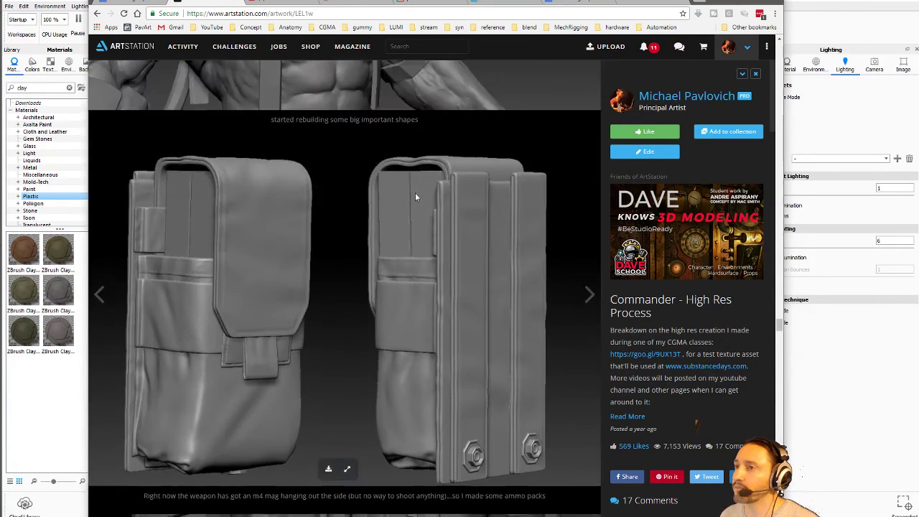
scroll(415, 193, down, 6)
scroll(293, 316, down, 4)
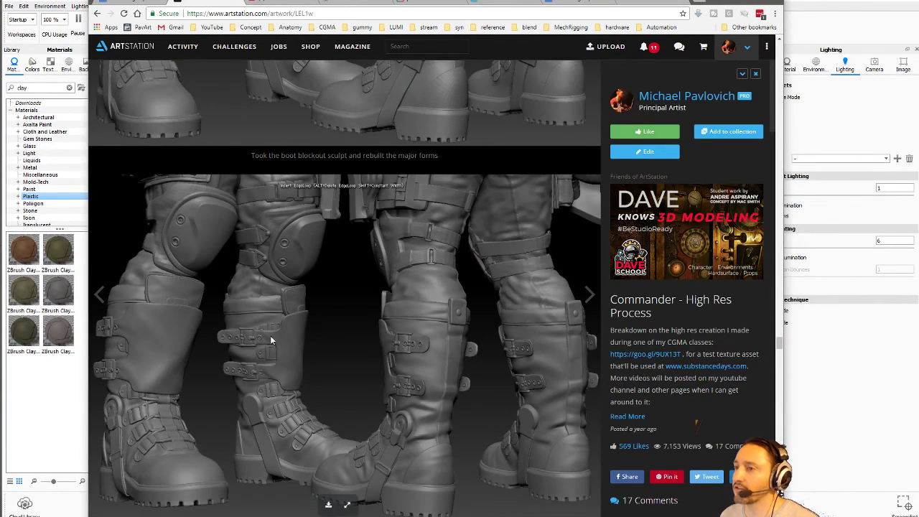
Step: Switch back to the YouTube channel's playlists and open the Boot Tutorial playlist
click(279, 4)
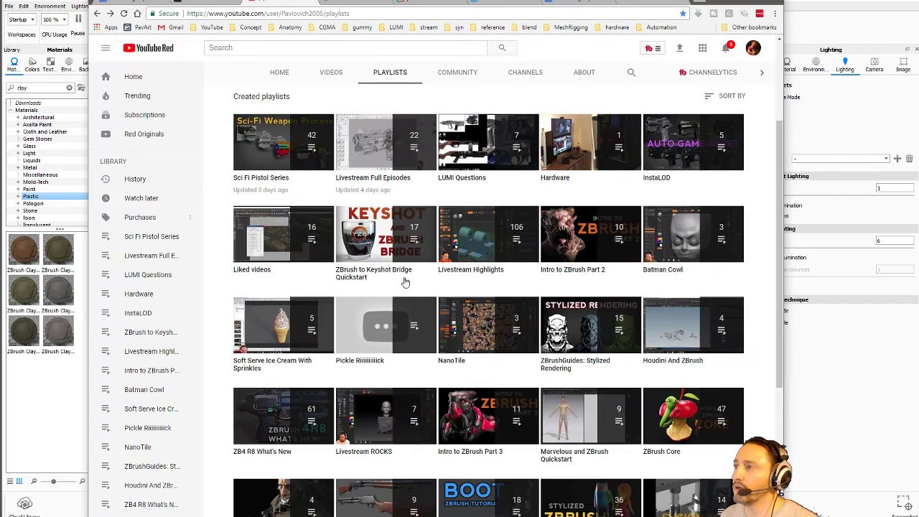
scroll(499, 191, down, 1)
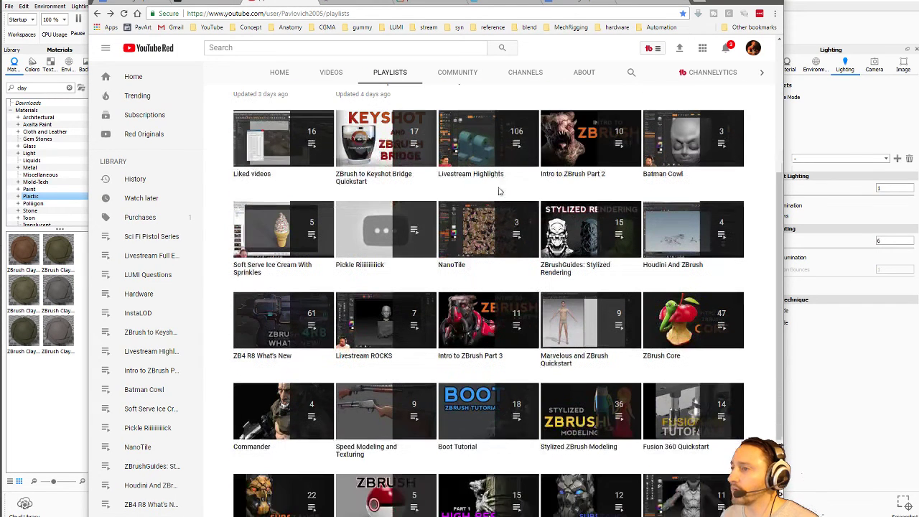
click(474, 406)
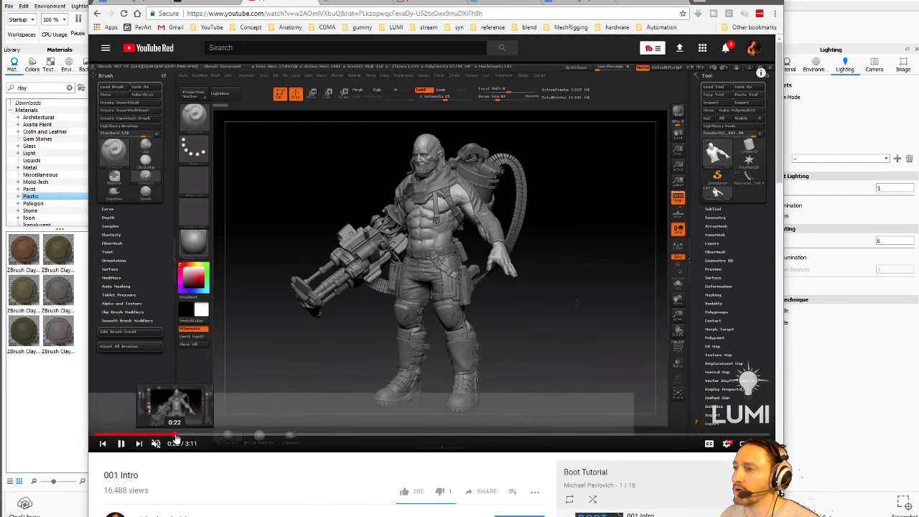
Step: Skim through the Boot Tutorial's 001 Intro video from the boot overview to its closing shots
click(259, 434)
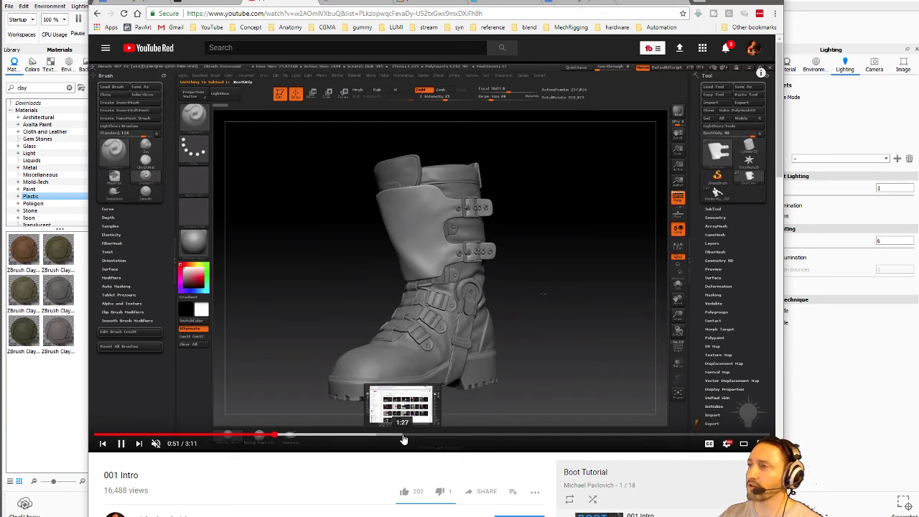
drag(403, 438, 403, 439)
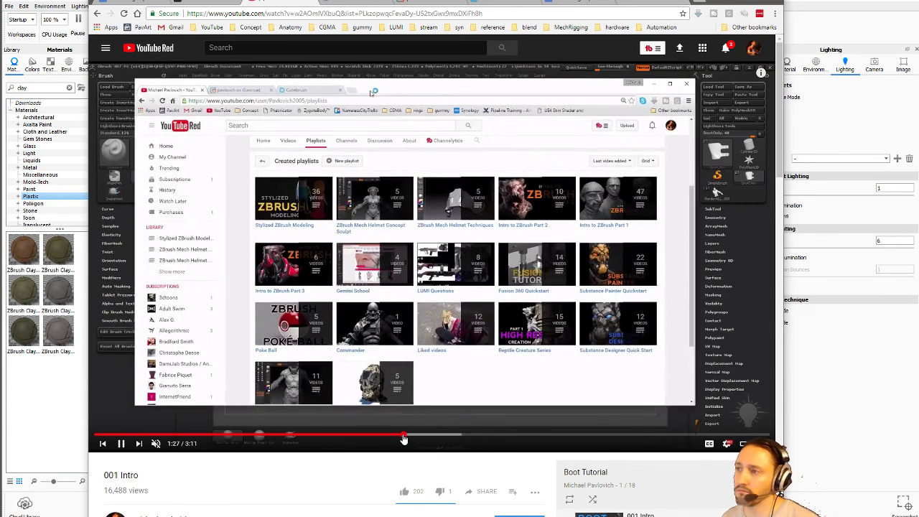
click(366, 437)
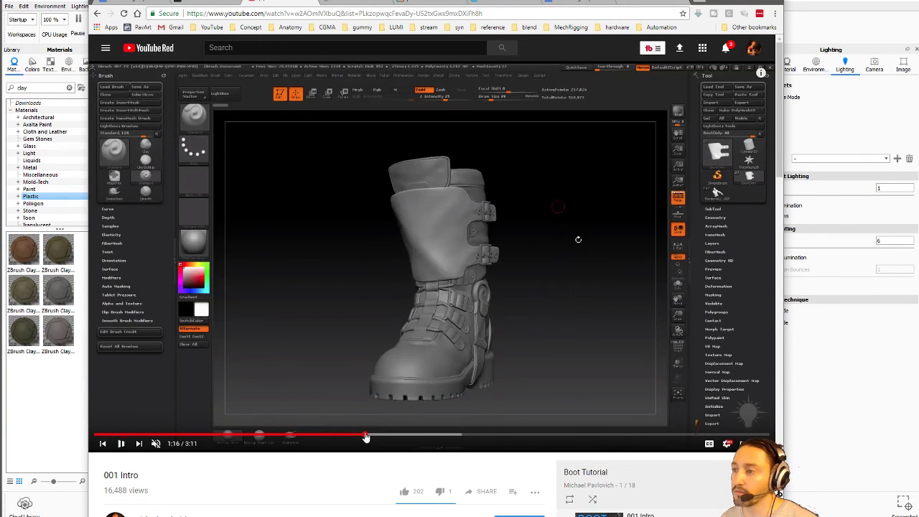
click(443, 438)
click(511, 437)
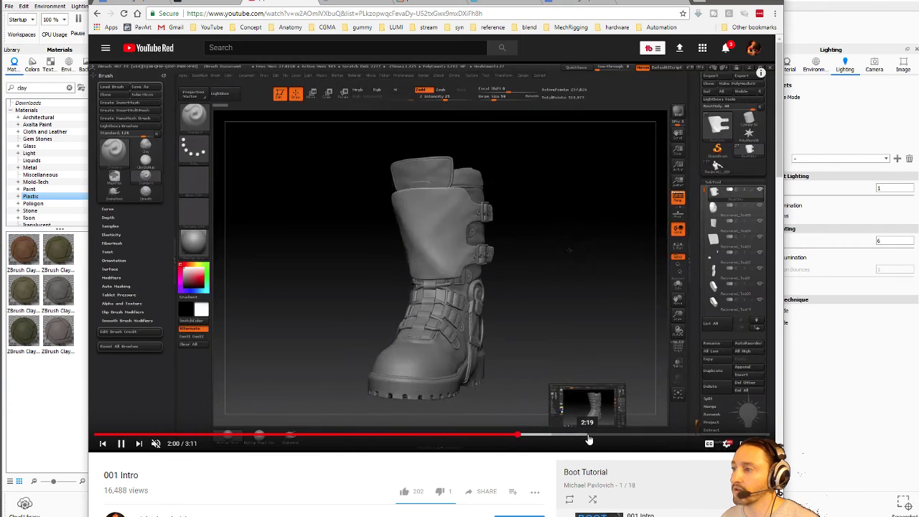
click(589, 437)
click(656, 437)
click(706, 438)
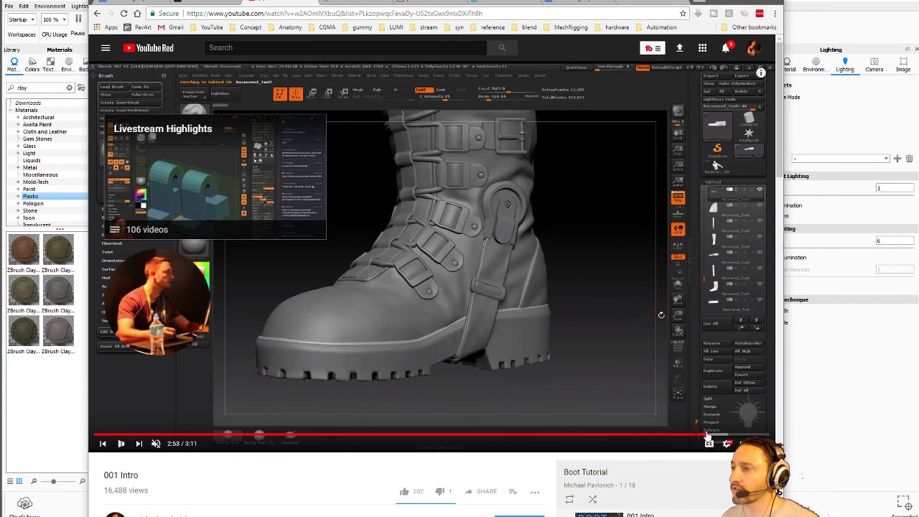
click(723, 436)
click(749, 435)
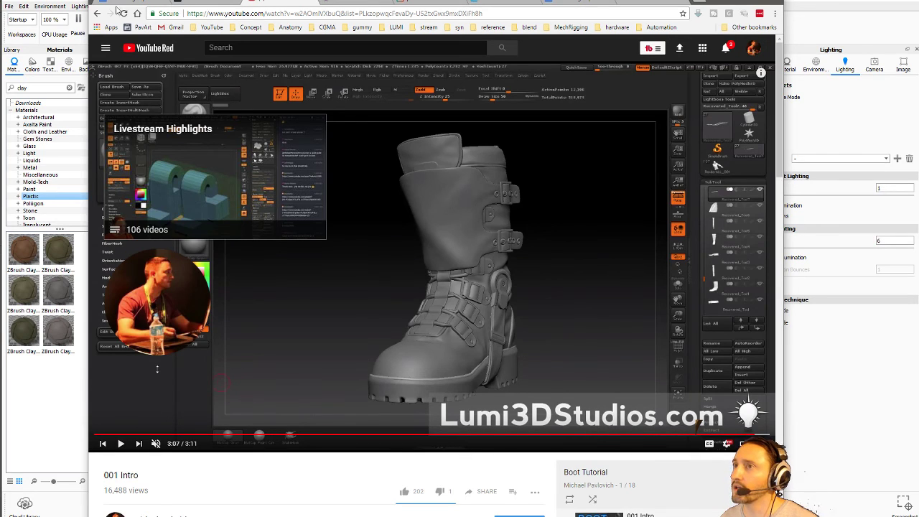
Step: Return to the ArtStation portfolio, open the Boot ZBrush Tutorial project and open its breakdown image in a new tab
click(96, 13)
click(235, 4)
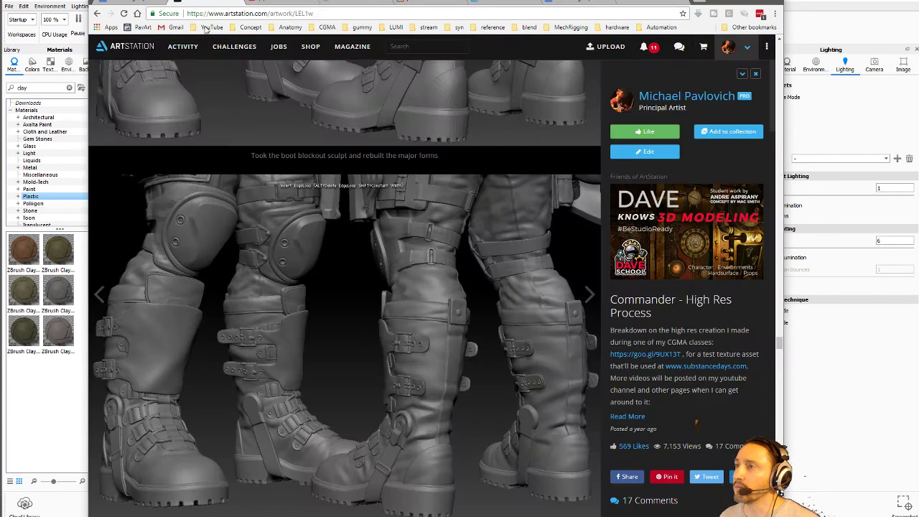
key(Escape)
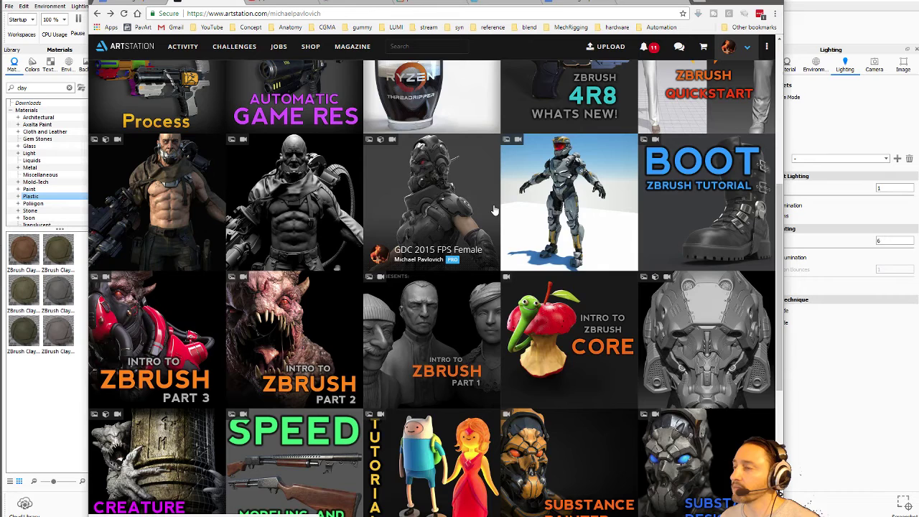
click(708, 205)
scroll(382, 289, down, 3)
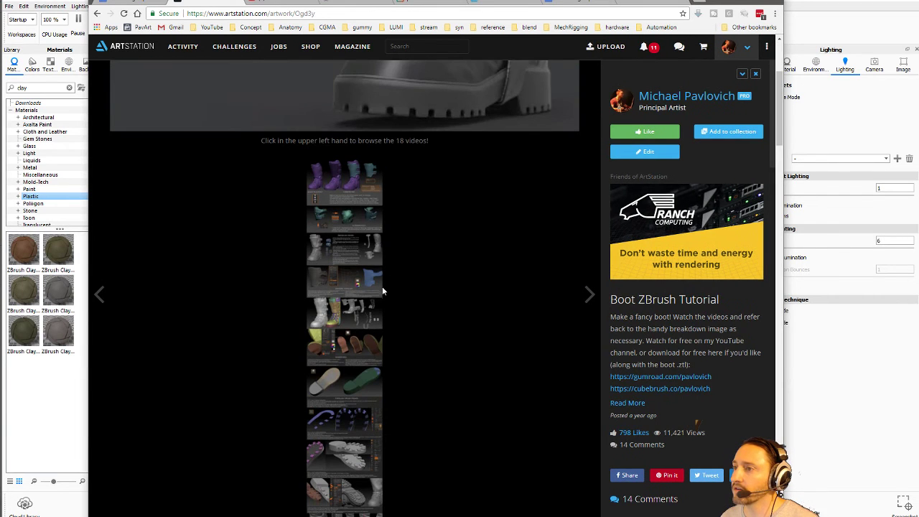
right_click(350, 223)
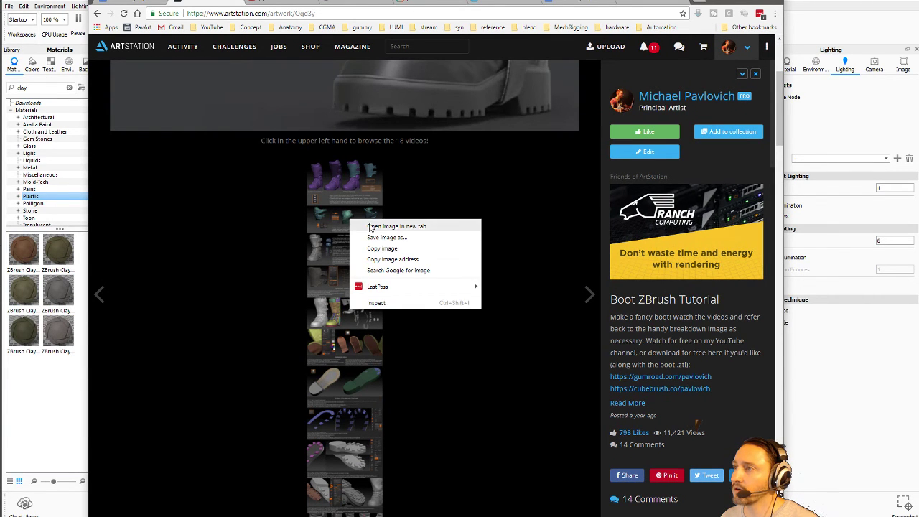
click(380, 226)
click(245, 1)
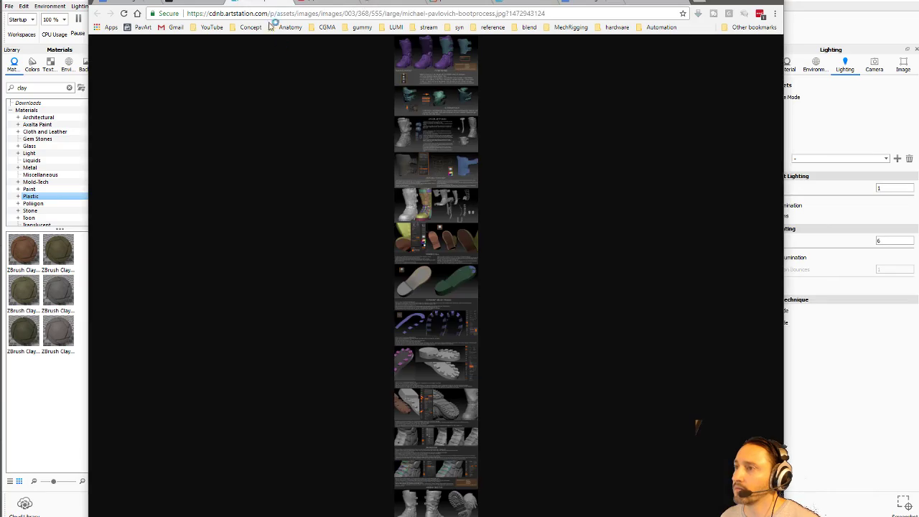
Step: Examine the enlarged boot process image, from quick blockout and ZModeler pieces through rubber seal, treads and shoelaces to the finished boots
click(452, 234)
scroll(392, 168, down, 10)
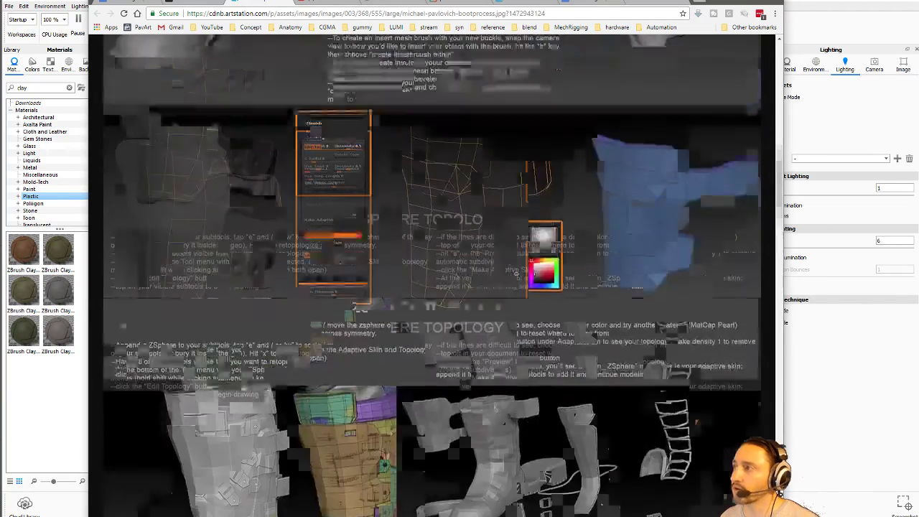
scroll(512, 287, up, 5)
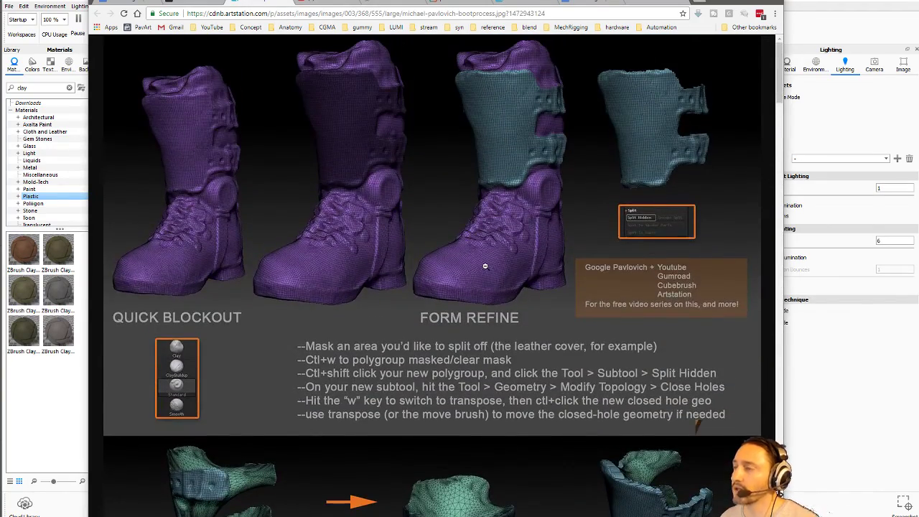
scroll(493, 201, down, 12)
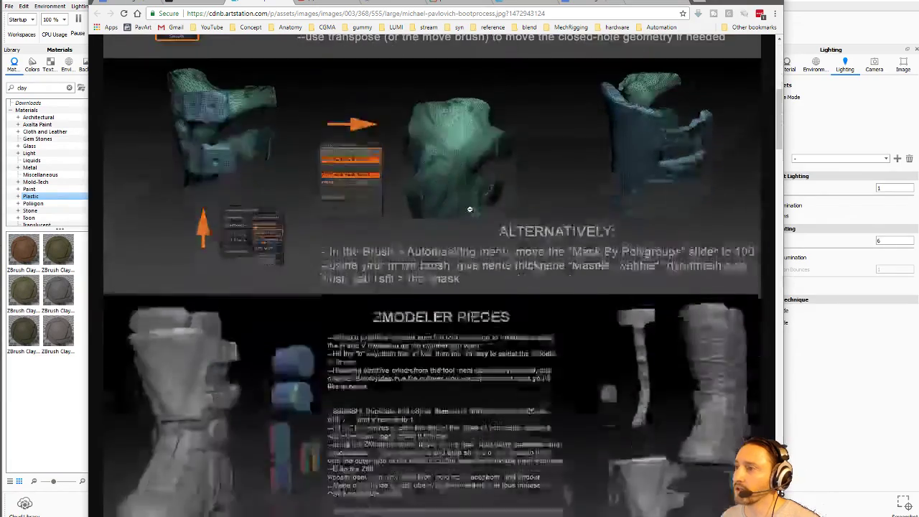
scroll(469, 209, down, 15)
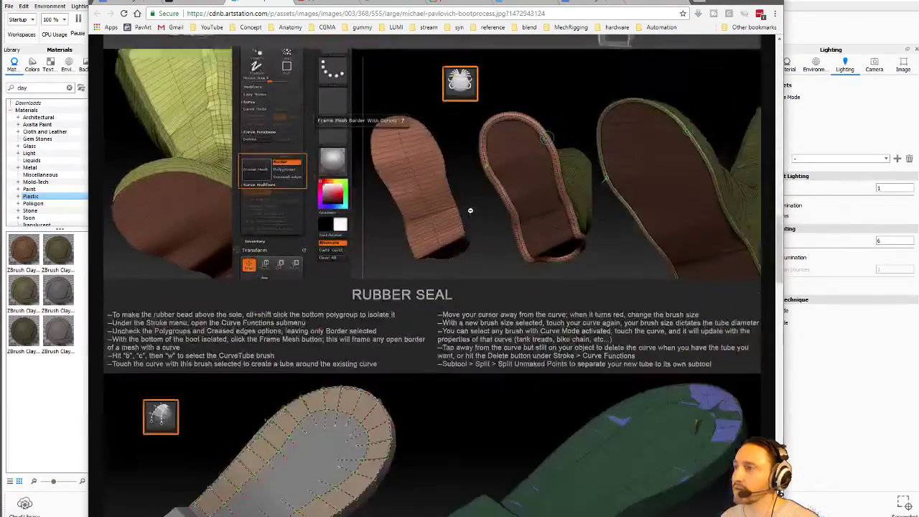
scroll(469, 211, down, 20)
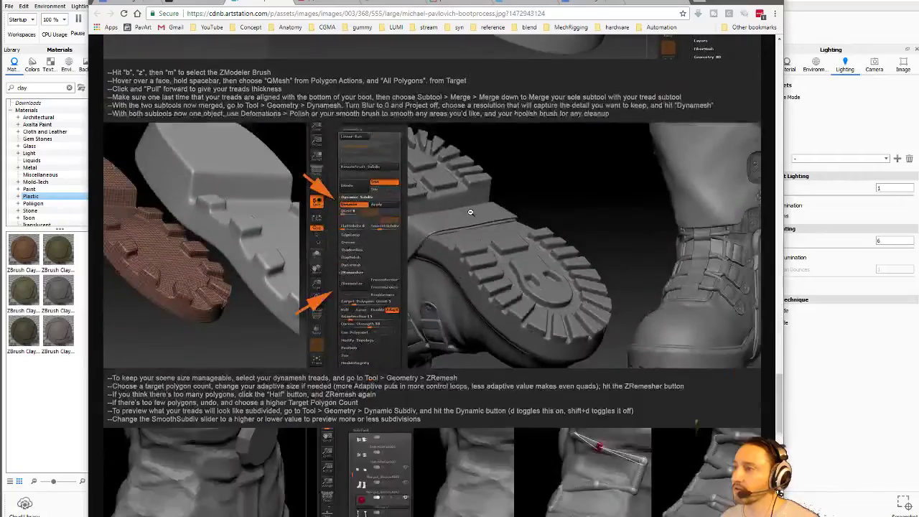
scroll(470, 212, down, 4)
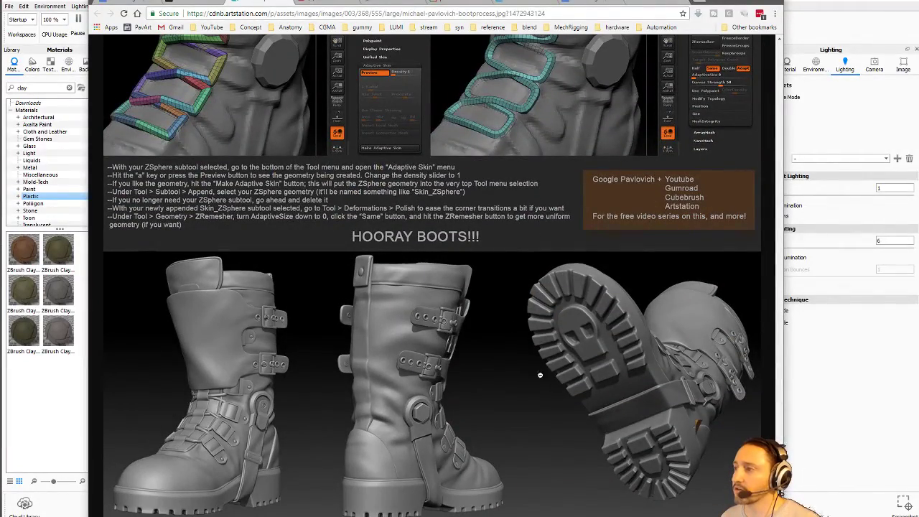
scroll(589, 329, up, 4)
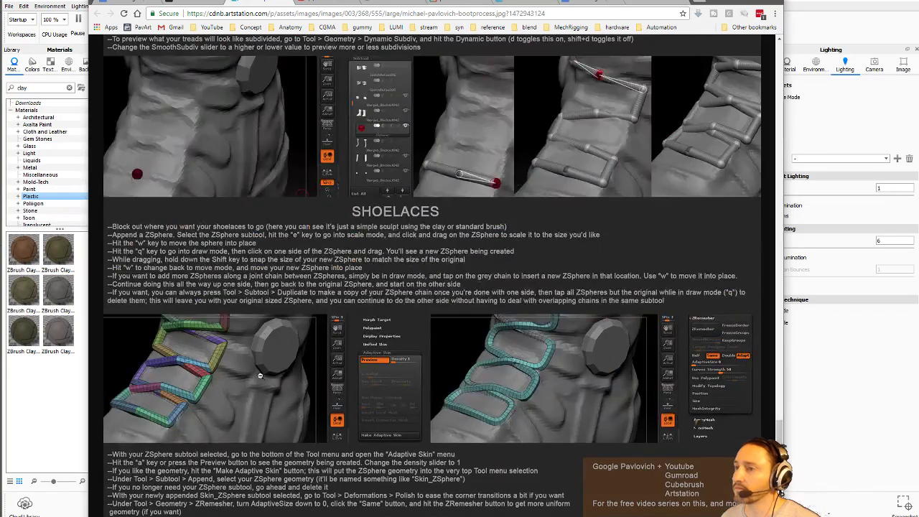
scroll(259, 376, up, 15)
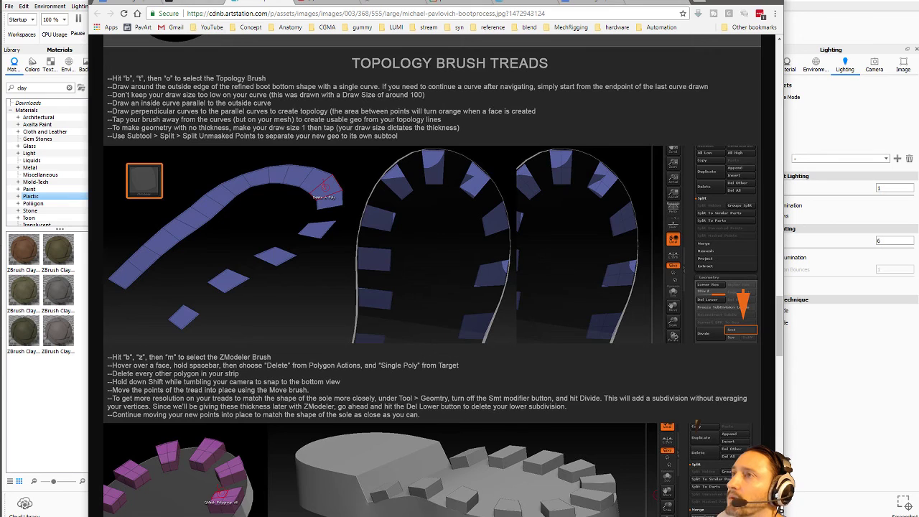
key(alt+Tab)
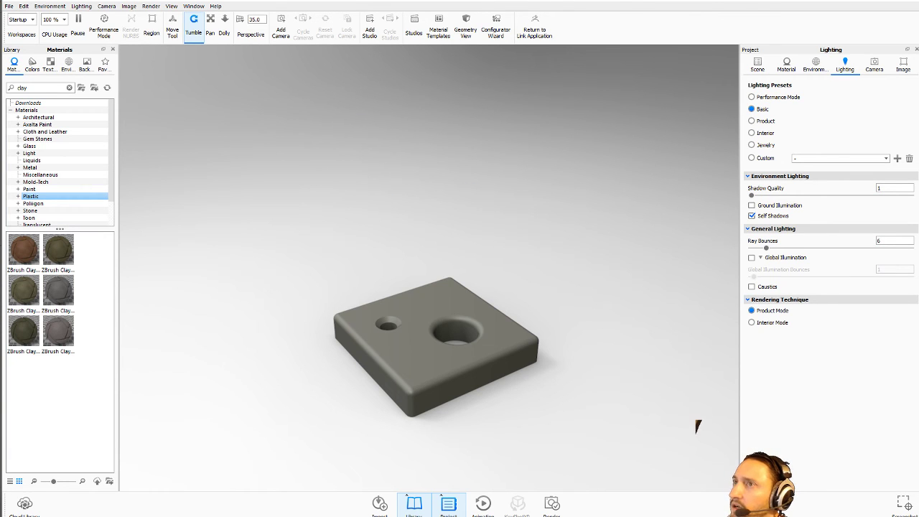
drag(369, 3, 369, 405)
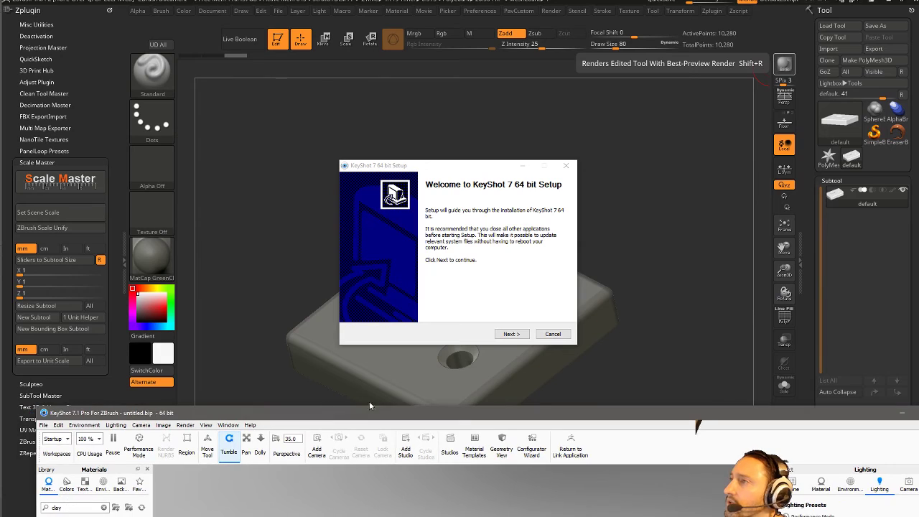
double_click(369, 412)
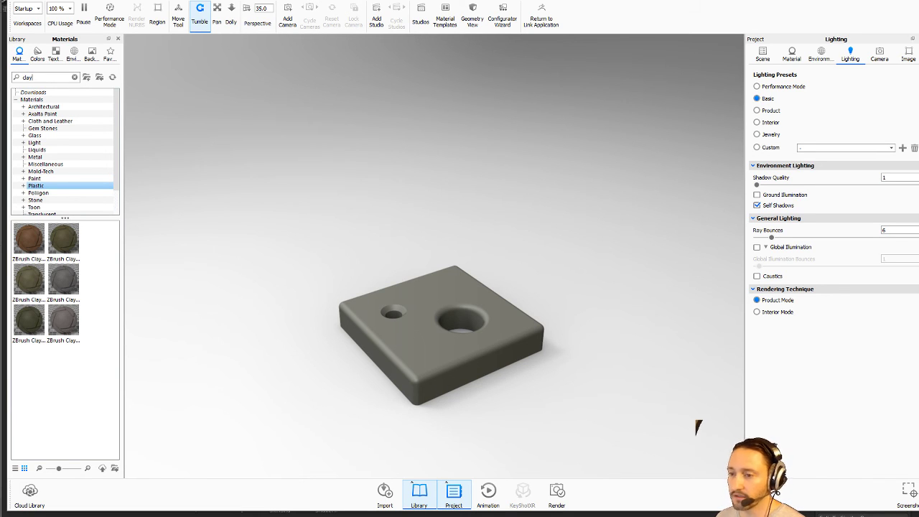
Step: Switch to ZBrush and load the dozer insert brush from the Military brush folder in LightBox
key(alt+Tab)
drag(410, 201, 533, 134)
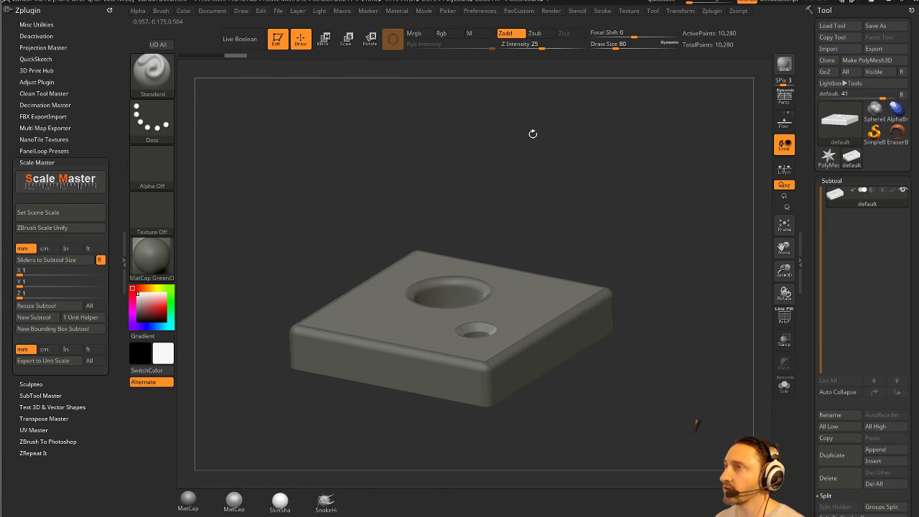
key(comma)
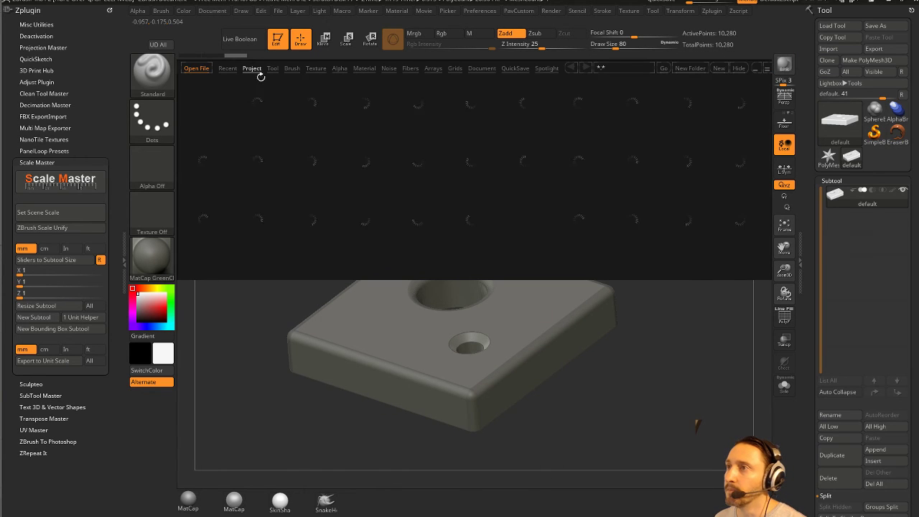
click(292, 67)
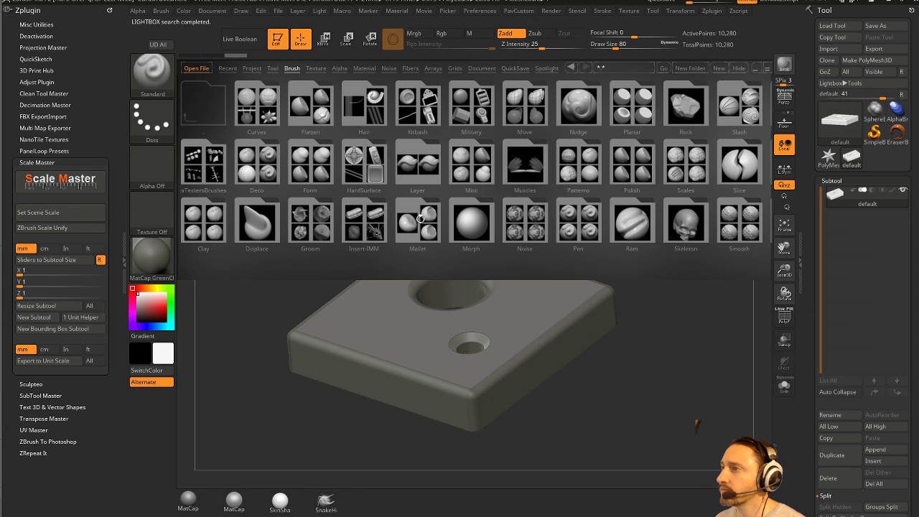
click(460, 115)
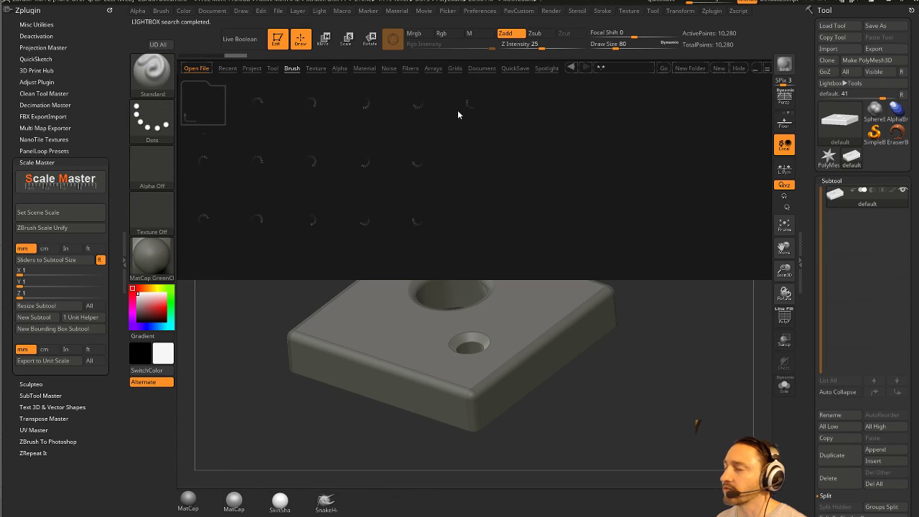
double_click(320, 105)
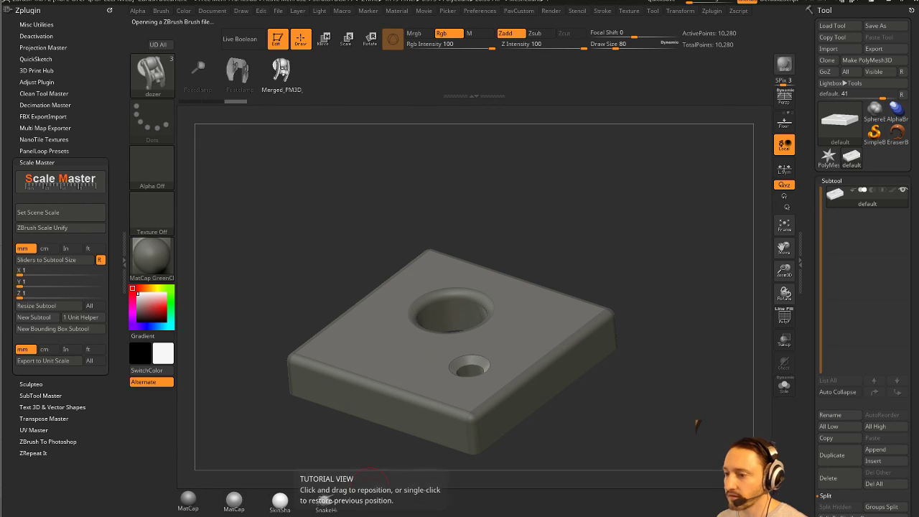
Step: Switch to the browser, return to the ArtStation portfolio and open the ZBrush Misc project
key(alt+Tab)
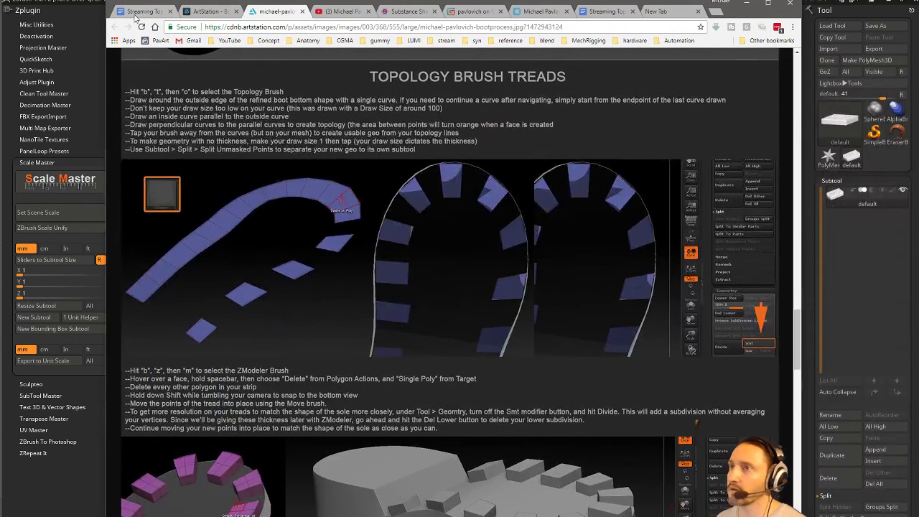
click(208, 11)
click(114, 27)
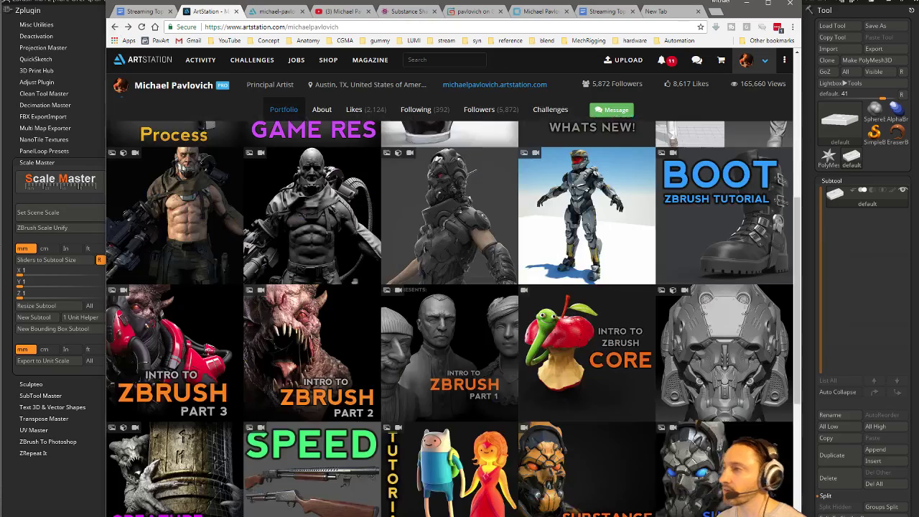
scroll(667, 318, down, 5)
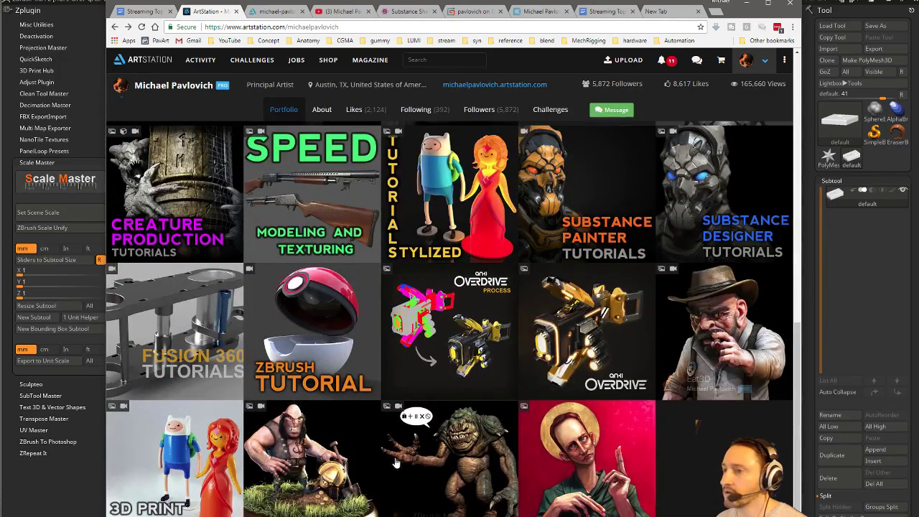
click(450, 444)
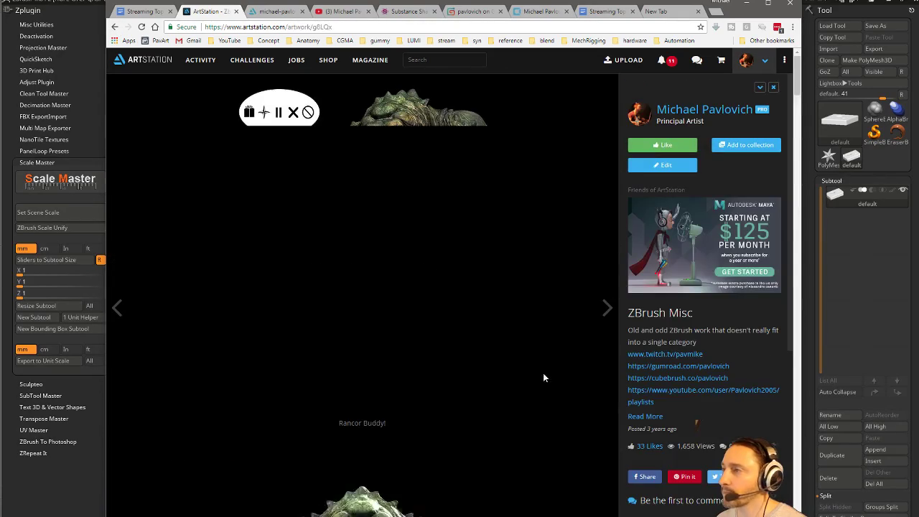
Step: Examine the ZModeler practice images of the armed dozer, from its front views to the mounted gun close-ups
scroll(438, 323, down, 8)
scroll(443, 324, down, 10)
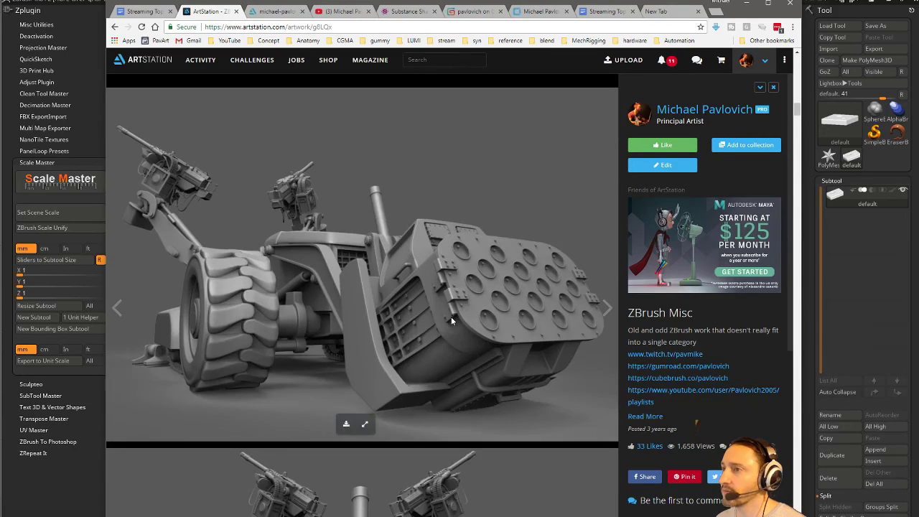
scroll(450, 317, up, 4)
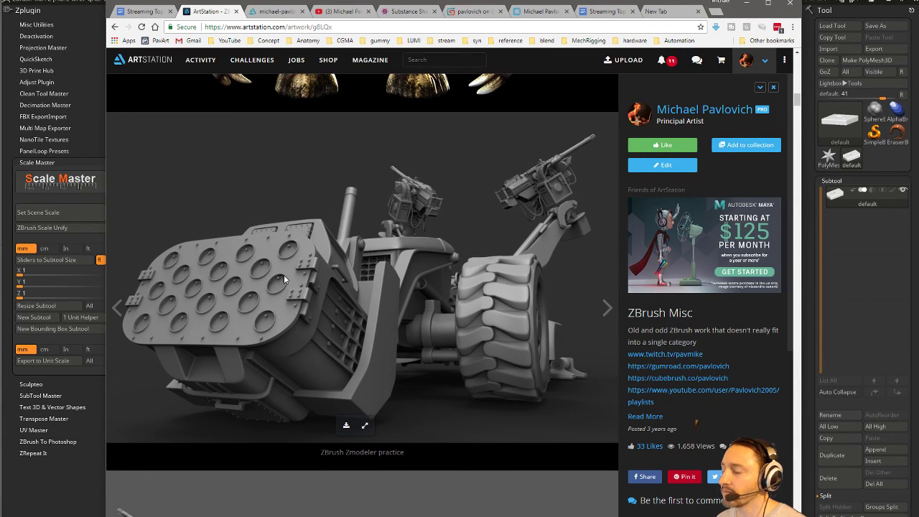
scroll(465, 213, down, 15)
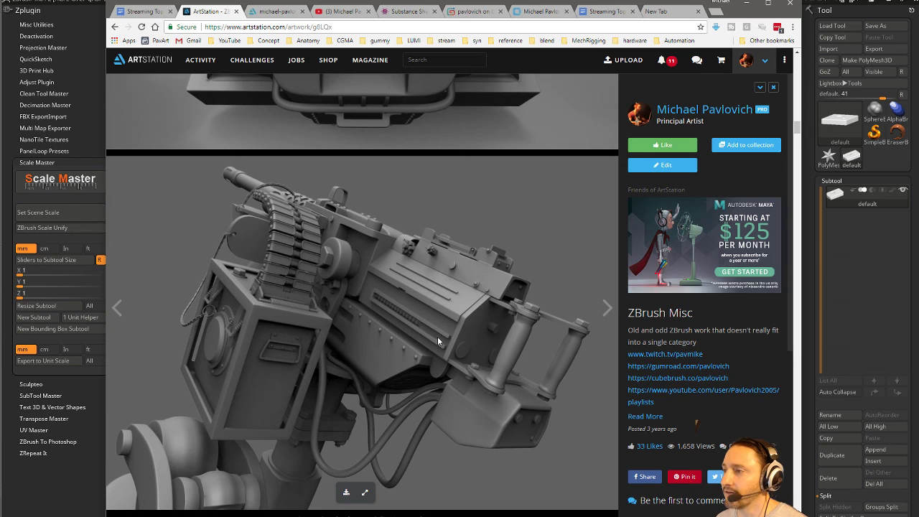
scroll(440, 330, down, 5)
scroll(393, 316, down, 10)
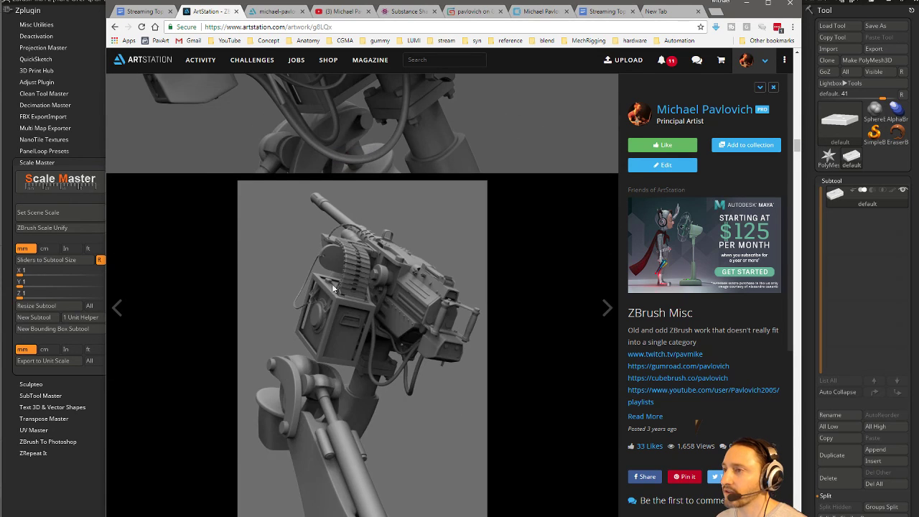
Step: Look through the dozer's rear, side and rendered views and the Marvelous Designer cloth images, and switch back to ZBrush
scroll(394, 320, down, 2)
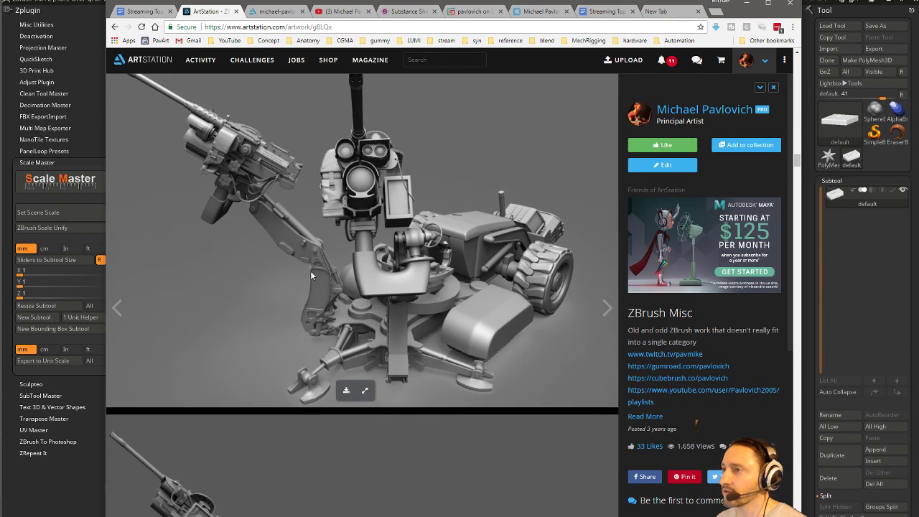
scroll(322, 307, down, 5)
scroll(322, 302, down, 1)
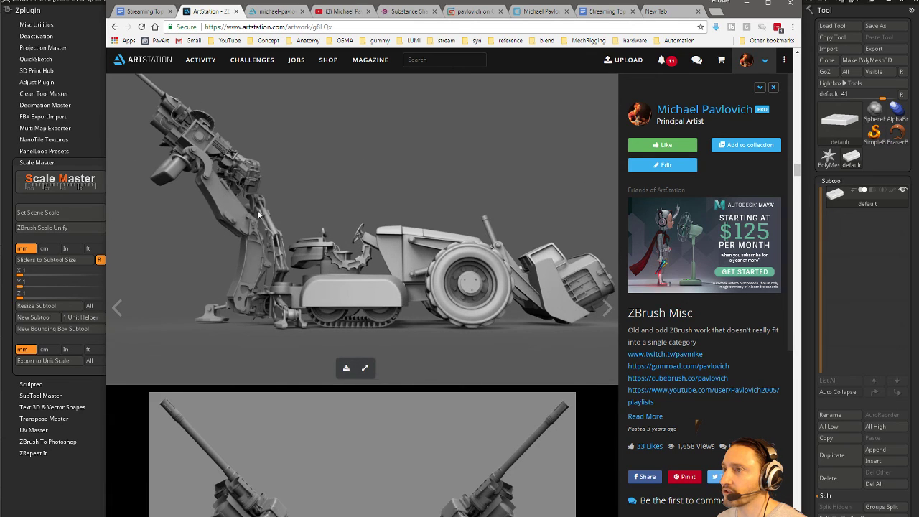
scroll(261, 329, down, 10)
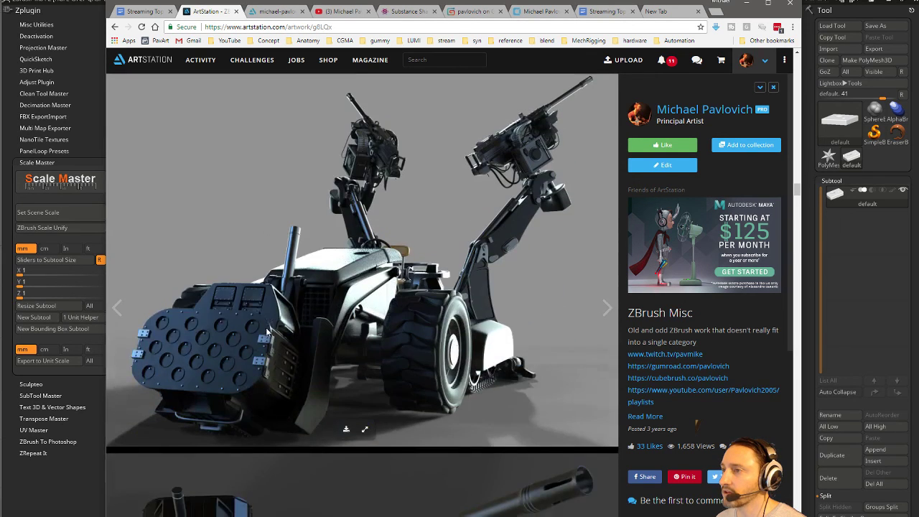
scroll(270, 323, down, 8)
scroll(270, 323, up, 1)
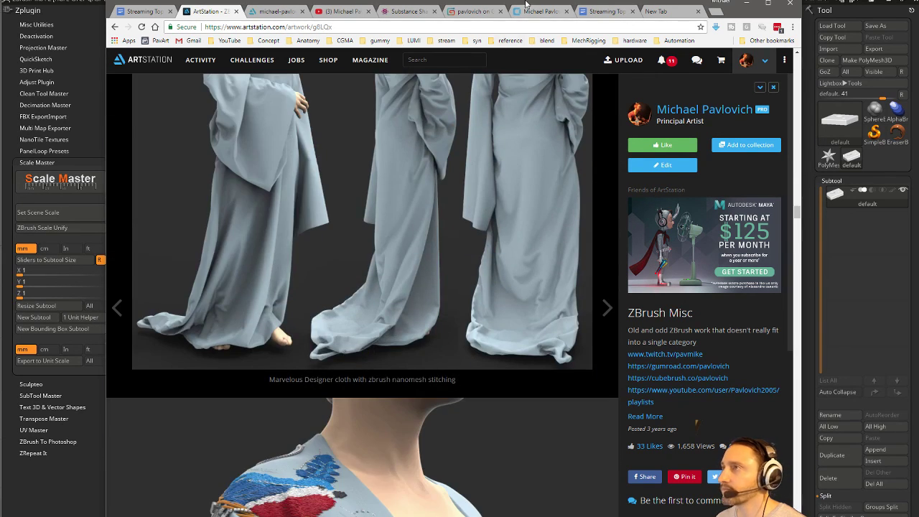
key(alt+Tab)
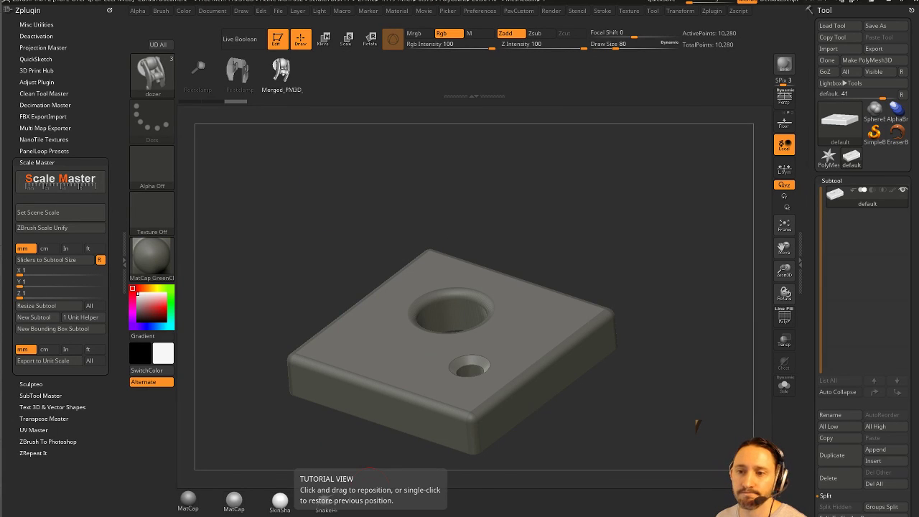